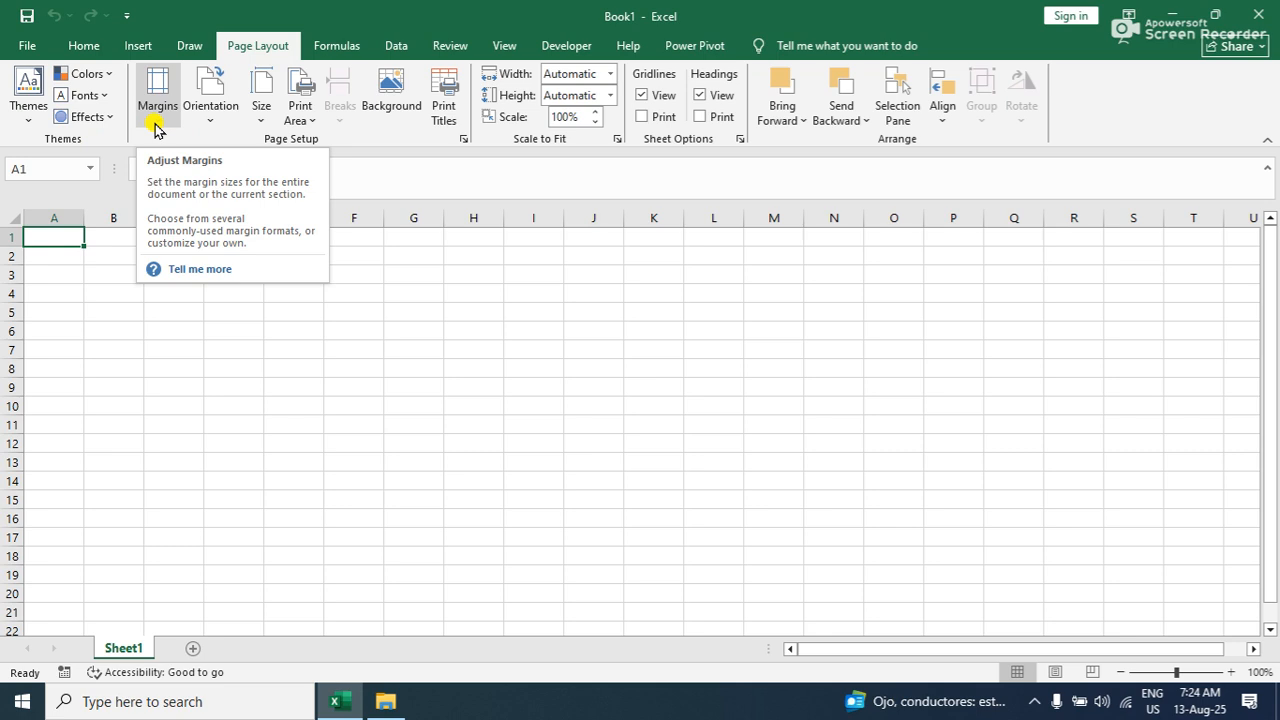
# Browse the paper sizes available for the sheet without choosing one
pyautogui.click(254, 117)
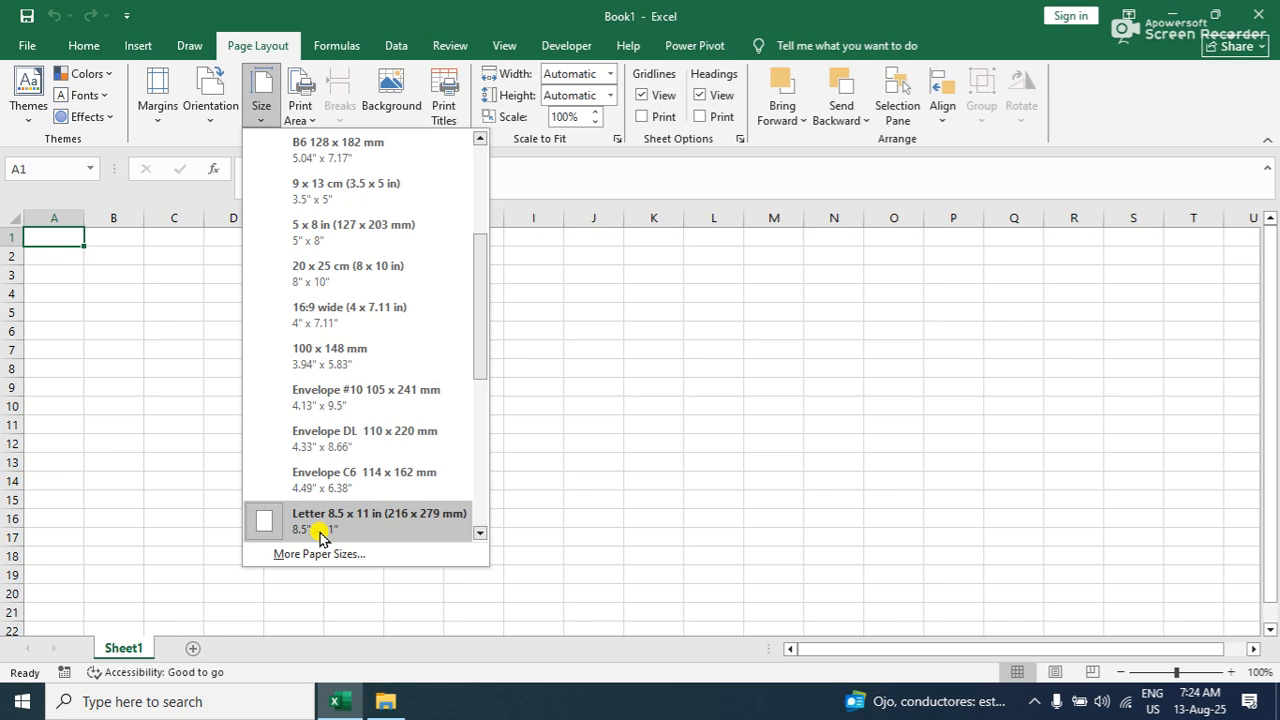
pyautogui.click(566, 428)
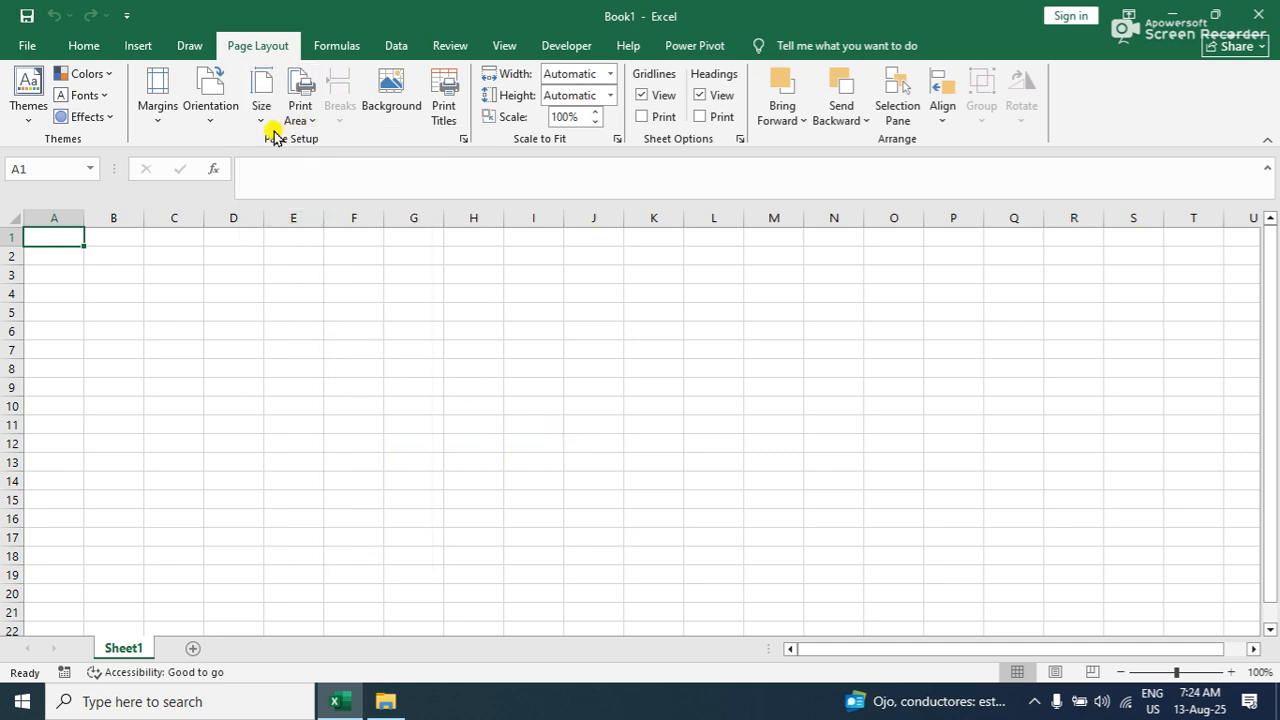
# Close the current workbook and create a new blank workbook
pyautogui.click(30, 46)
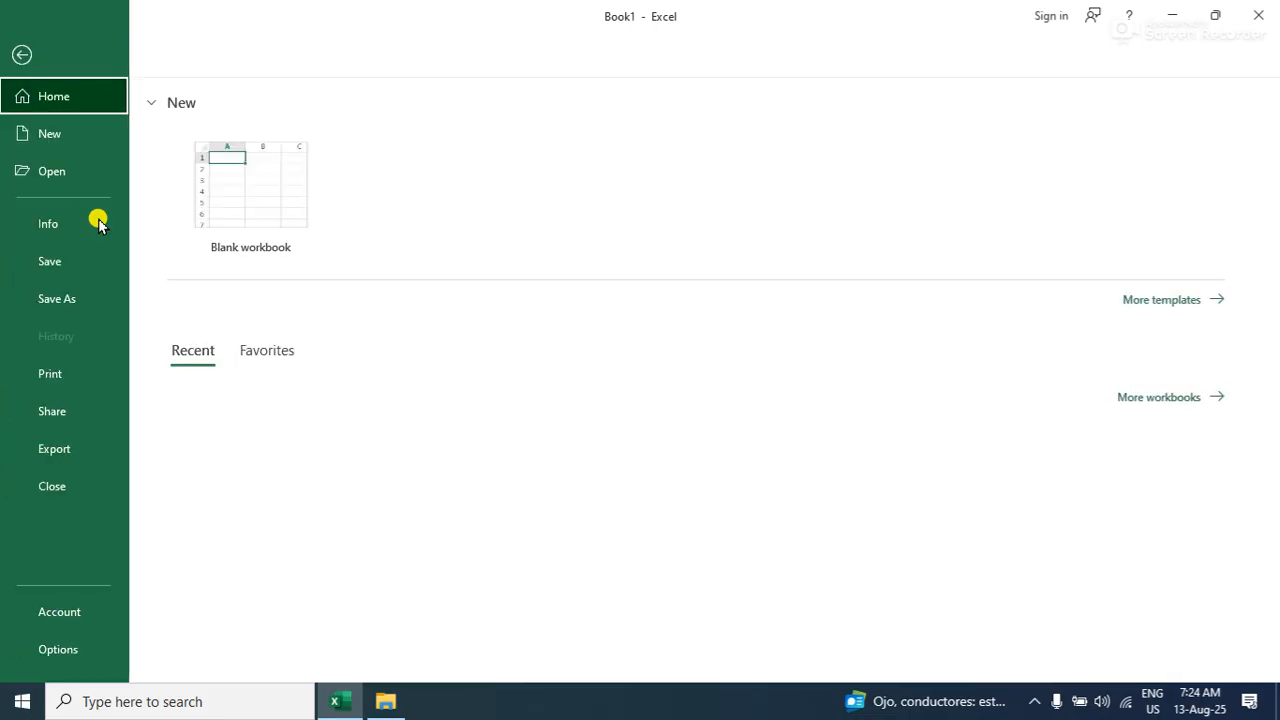
pyautogui.click(83, 488)
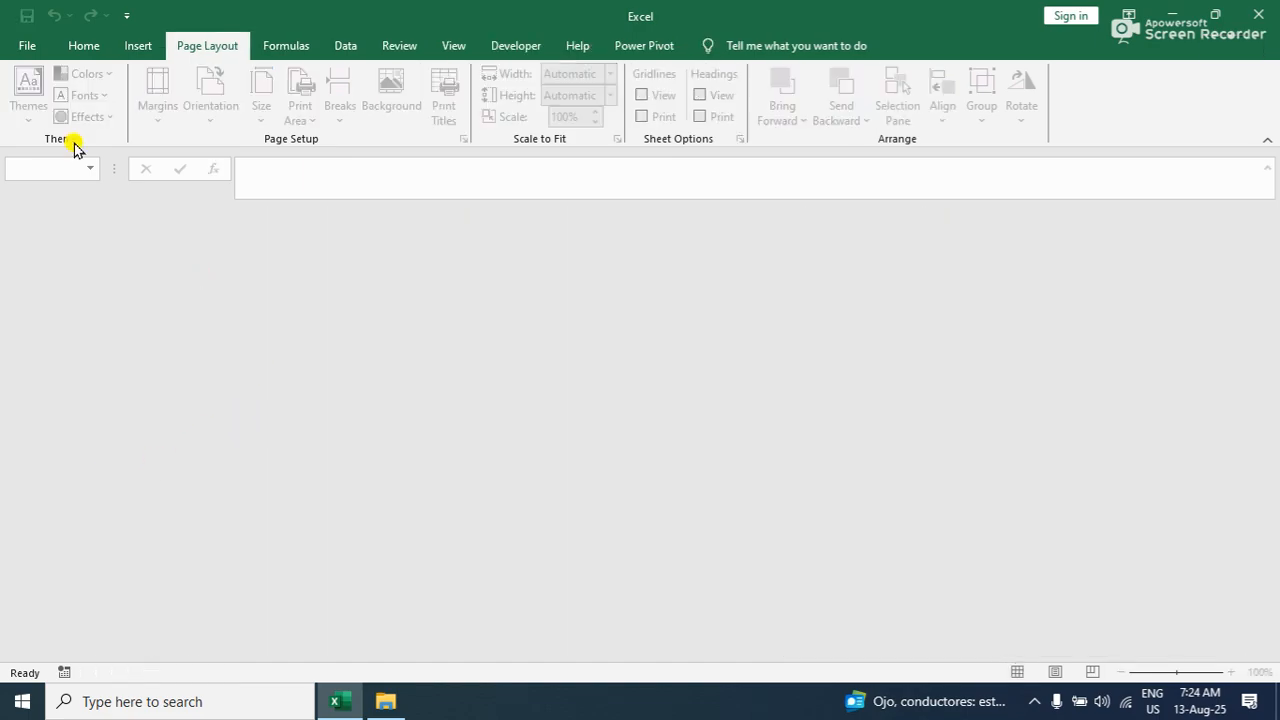
pyautogui.click(18, 45)
pyautogui.click(209, 194)
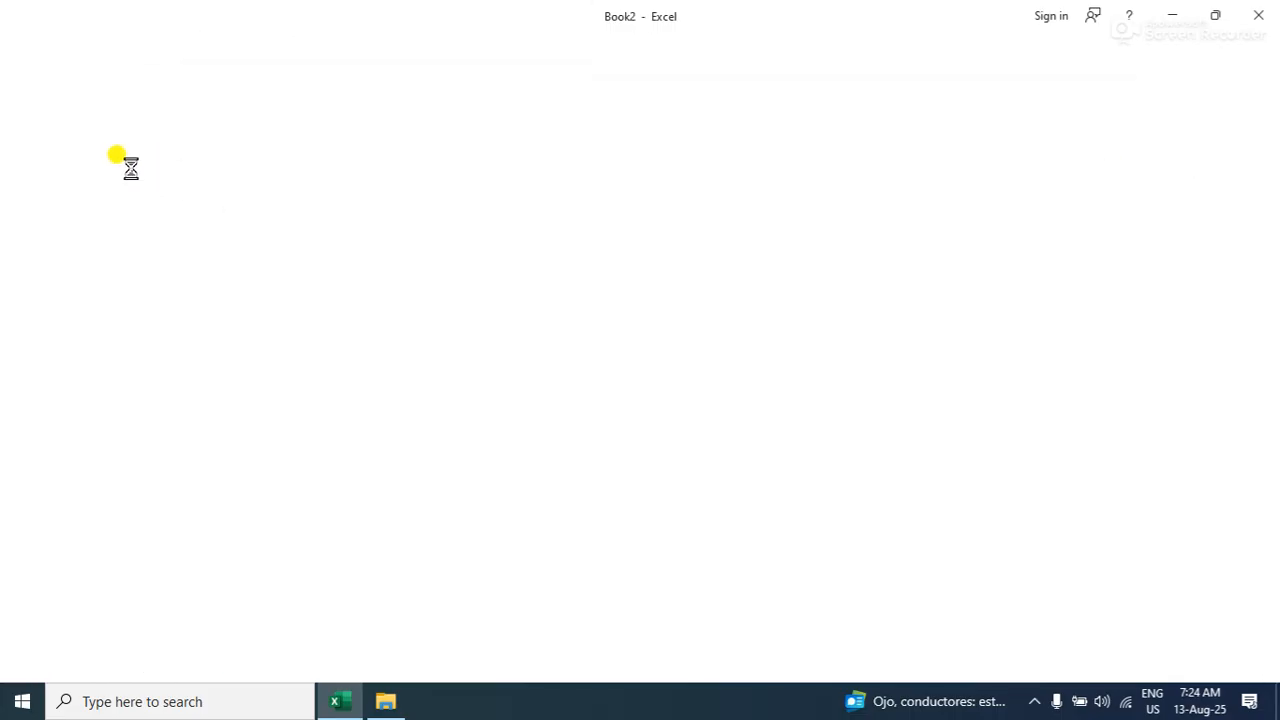
# Check the blank workbook's print settings and its list of available paper sizes
pyautogui.click(28, 48)
pyautogui.click(25, 368)
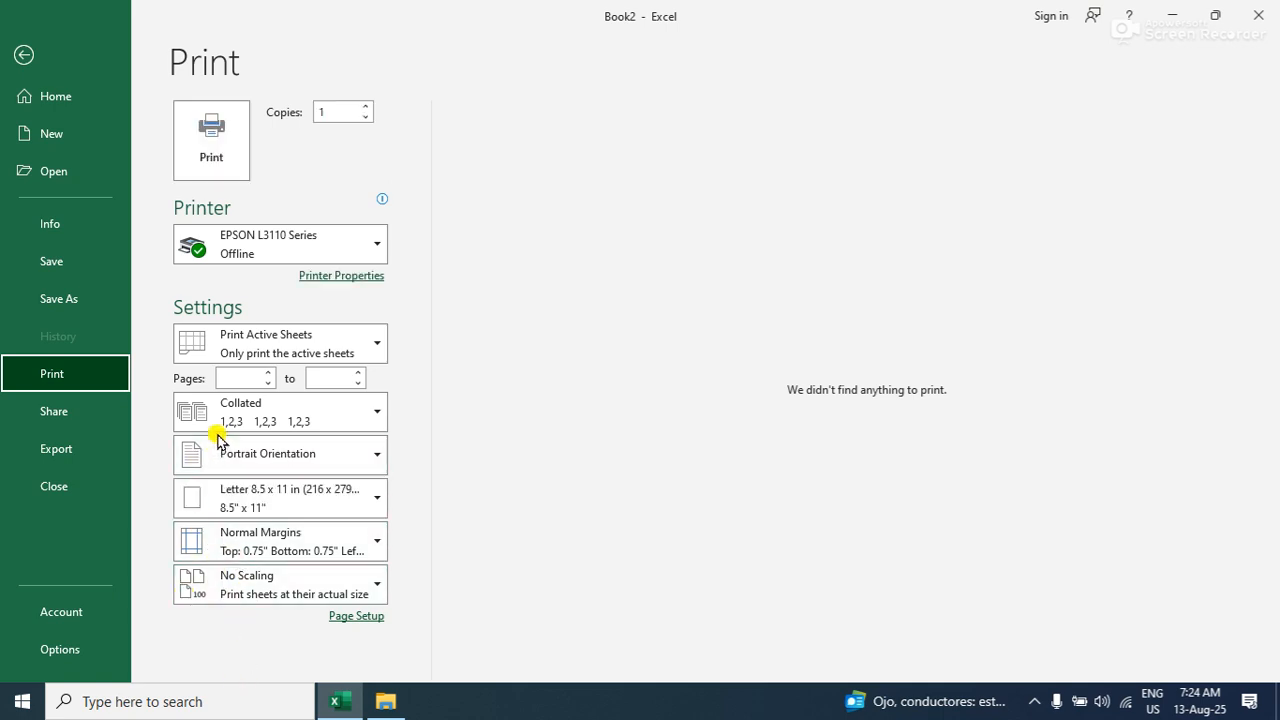
pyautogui.click(23, 55)
pyautogui.click(266, 112)
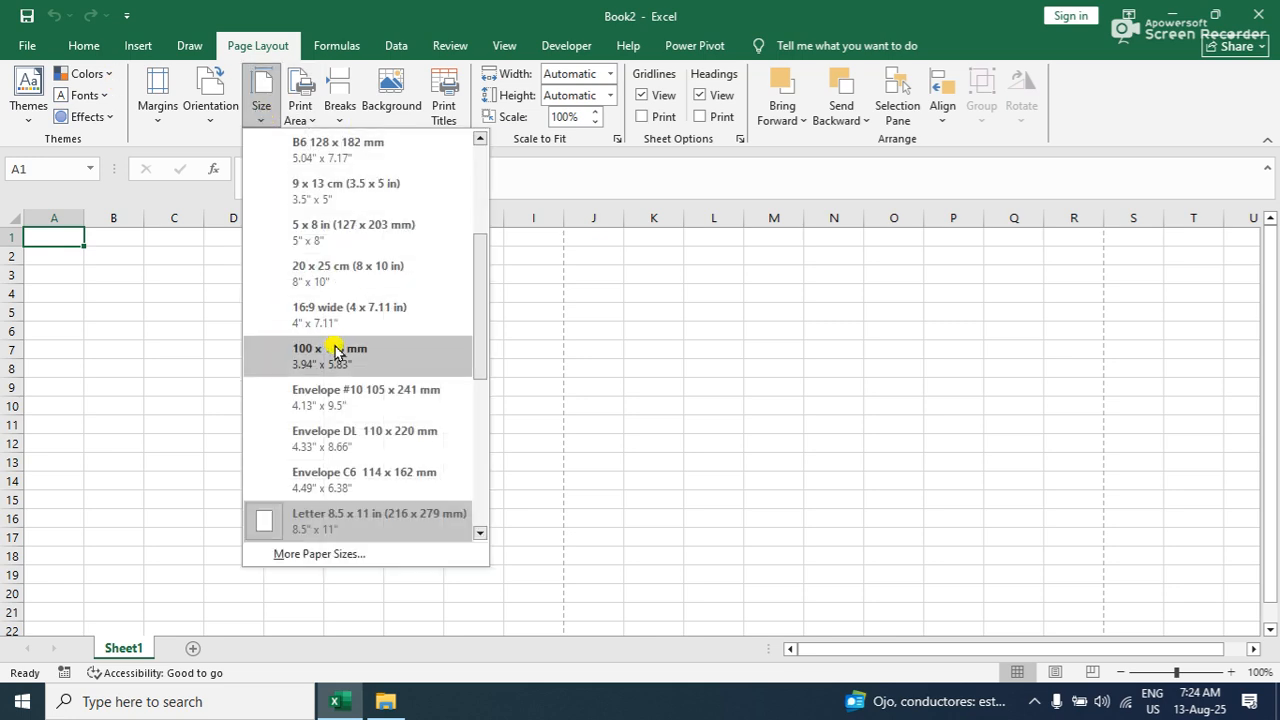
pyautogui.click(643, 460)
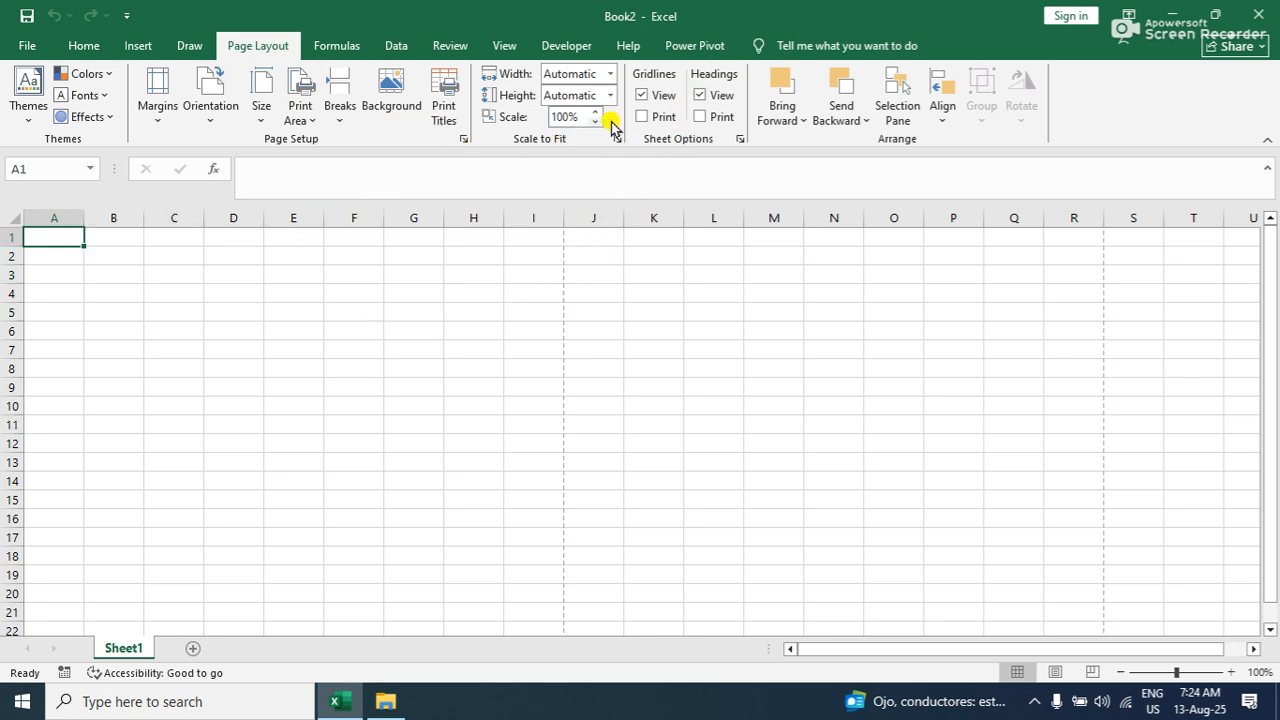
# Hide the blank sheet's row and column headings, and show them again
pyautogui.click(712, 95)
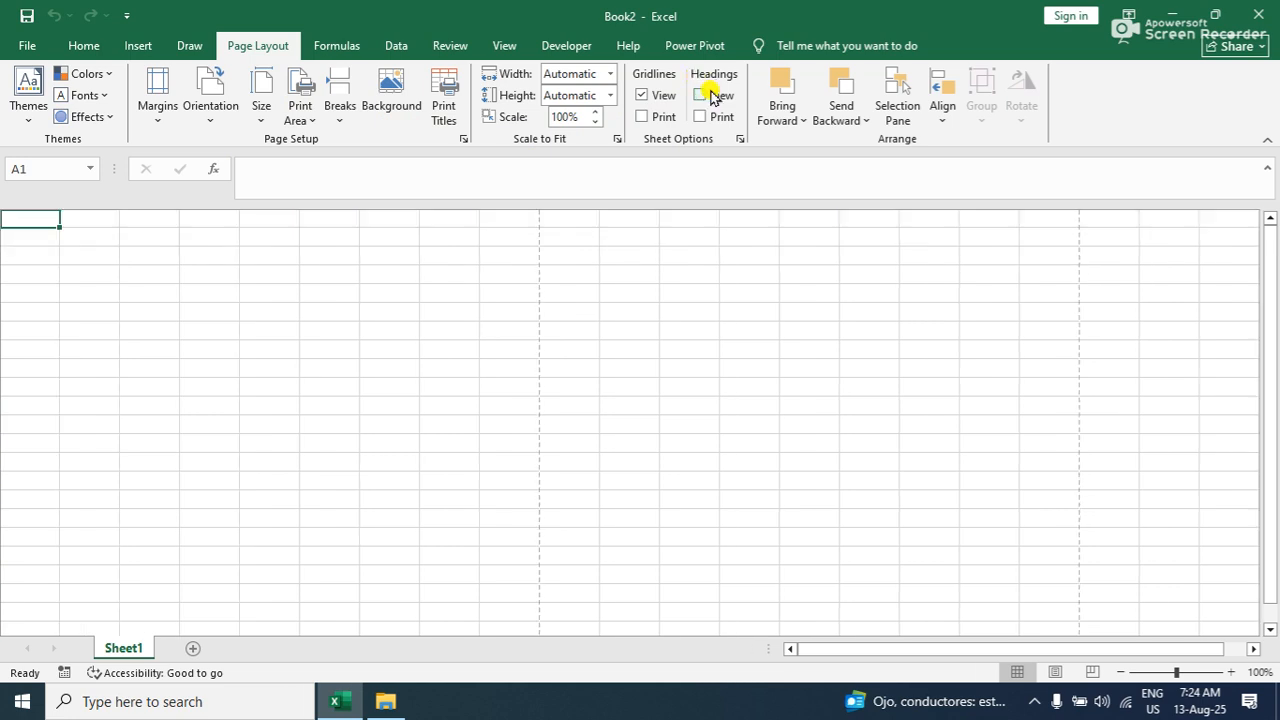
pyautogui.click(710, 90)
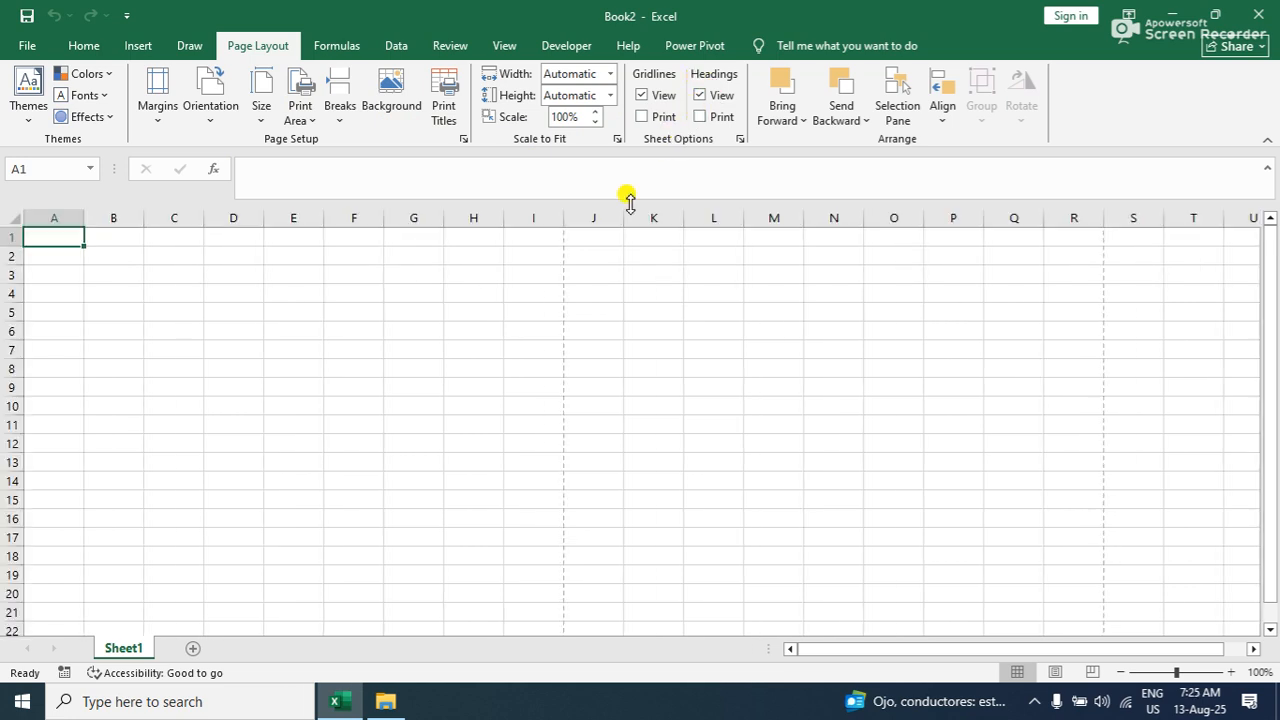
# Create a workbook from the Sales Report template and preview how its Source Data sheet prints
pyautogui.click(27, 46)
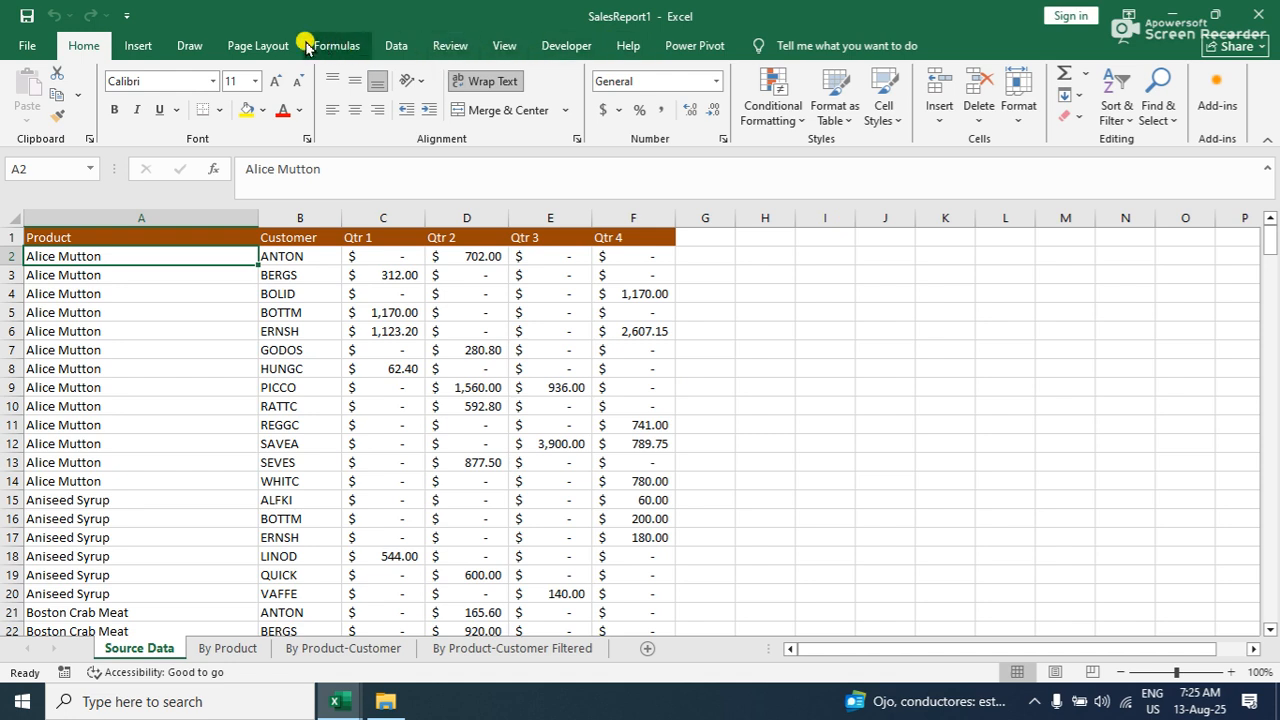
pyautogui.click(258, 45)
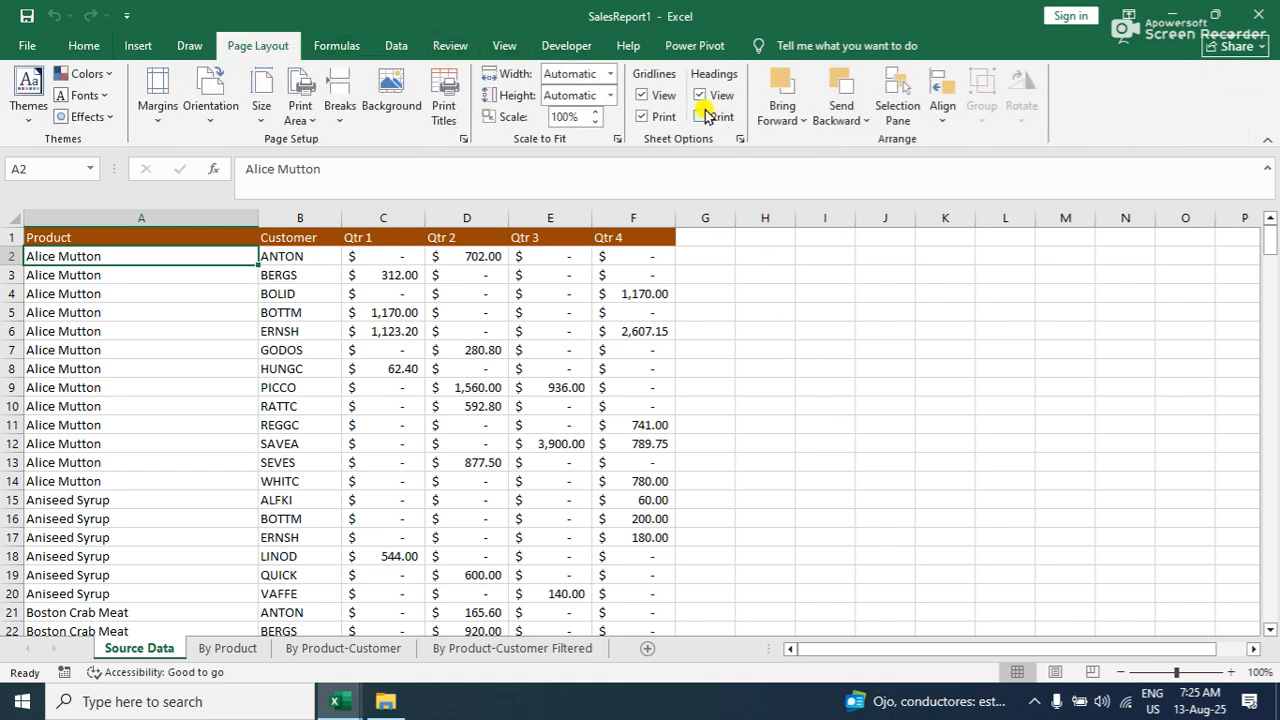
pyautogui.click(27, 45)
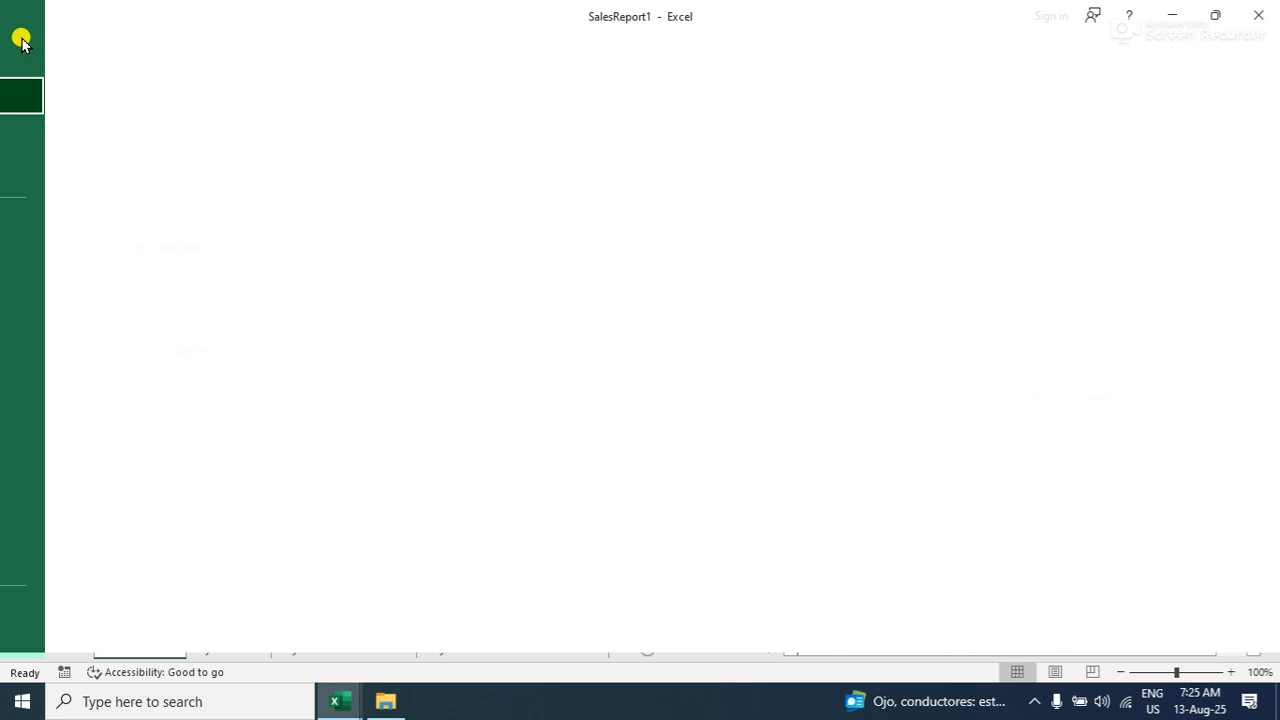
pyautogui.click(52, 374)
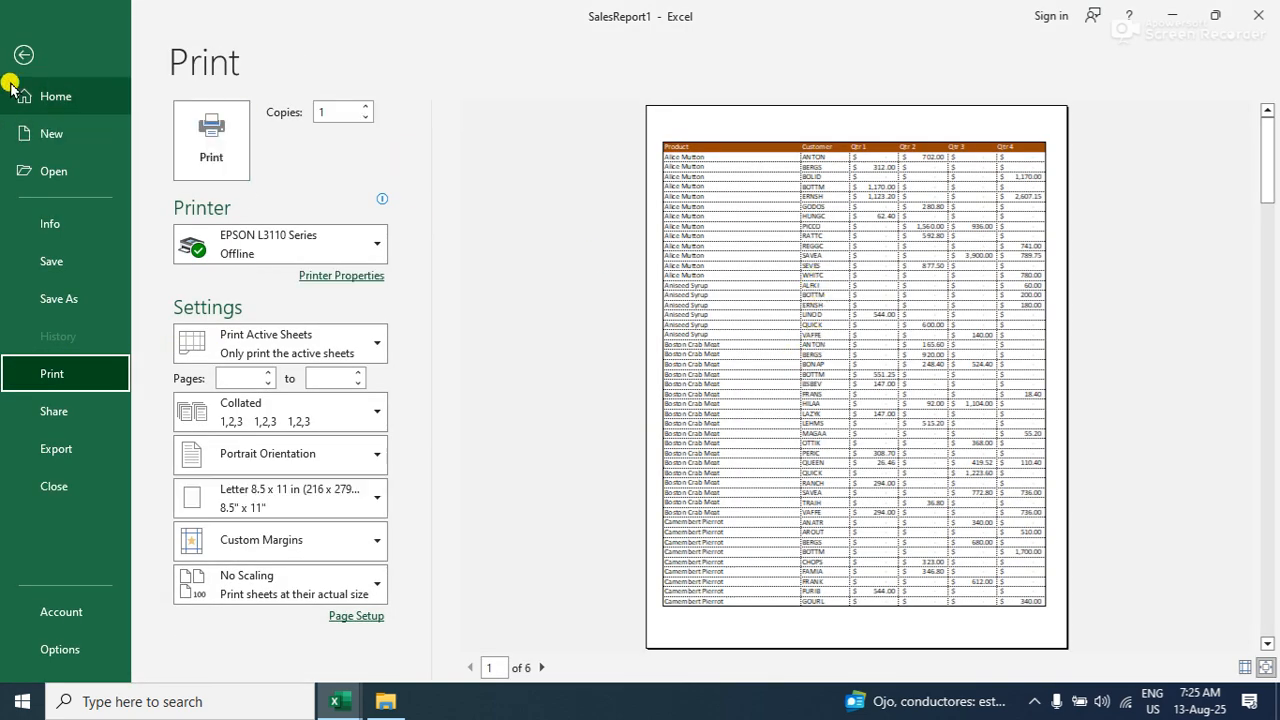
pyautogui.click(24, 55)
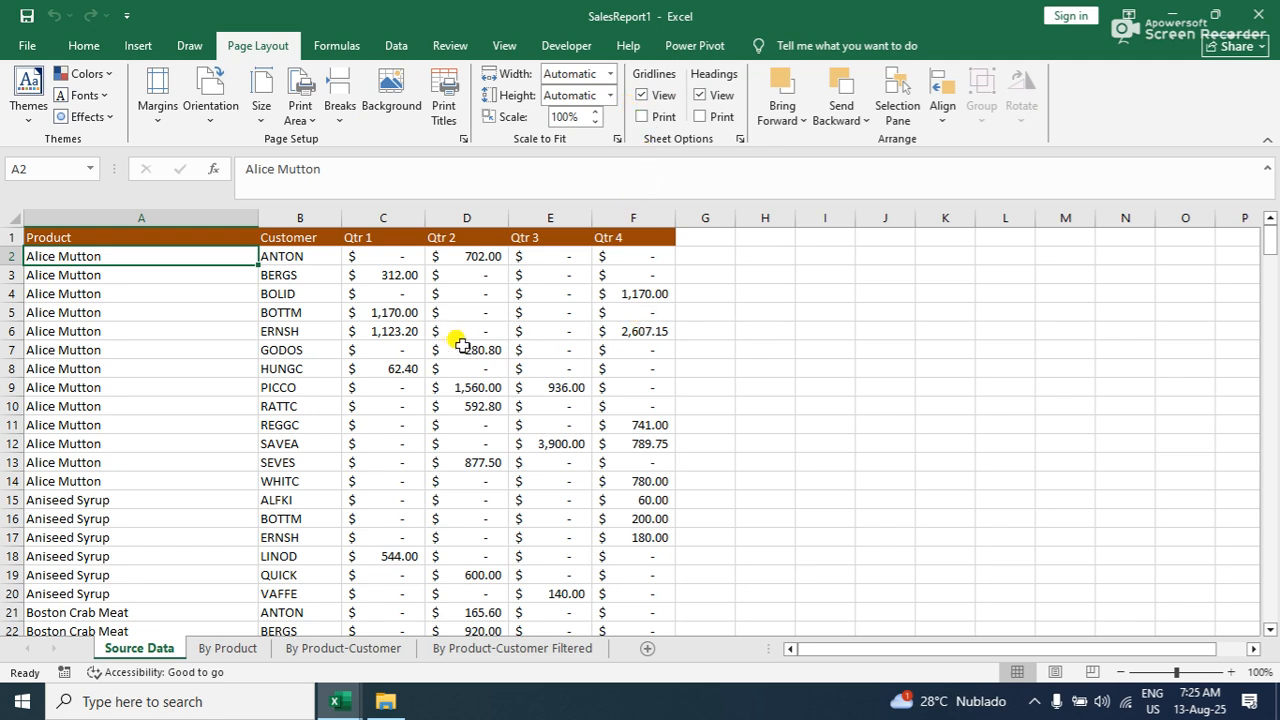
# Turn off gridline printing for the Source Data sheet and check the print preview
pyautogui.click(636, 100)
pyautogui.click(636, 100)
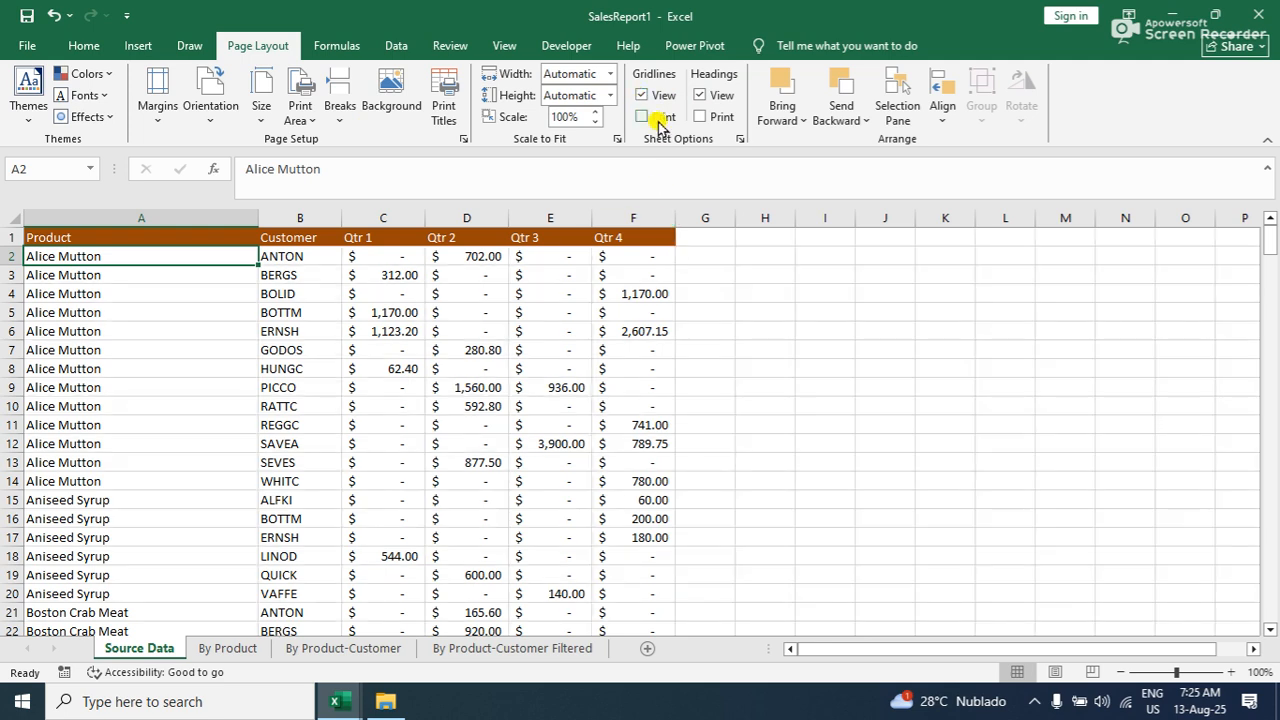
pyautogui.click(27, 45)
pyautogui.click(45, 372)
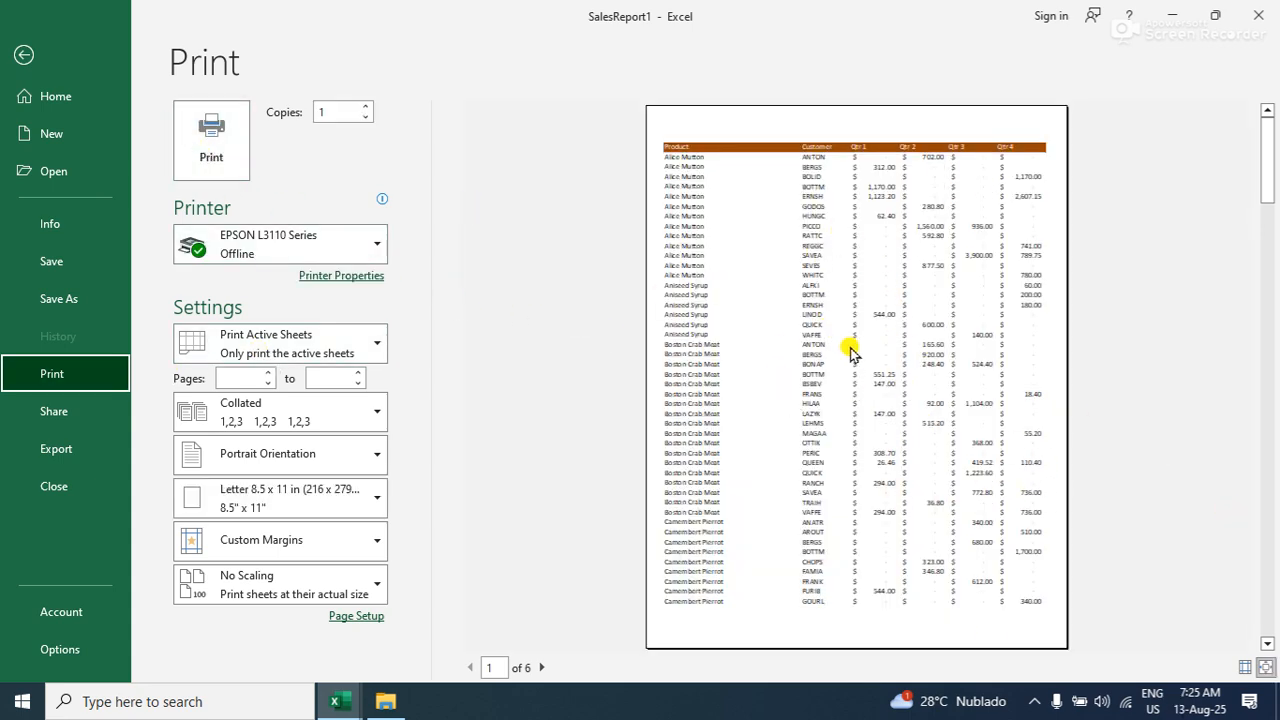
pyautogui.click(24, 54)
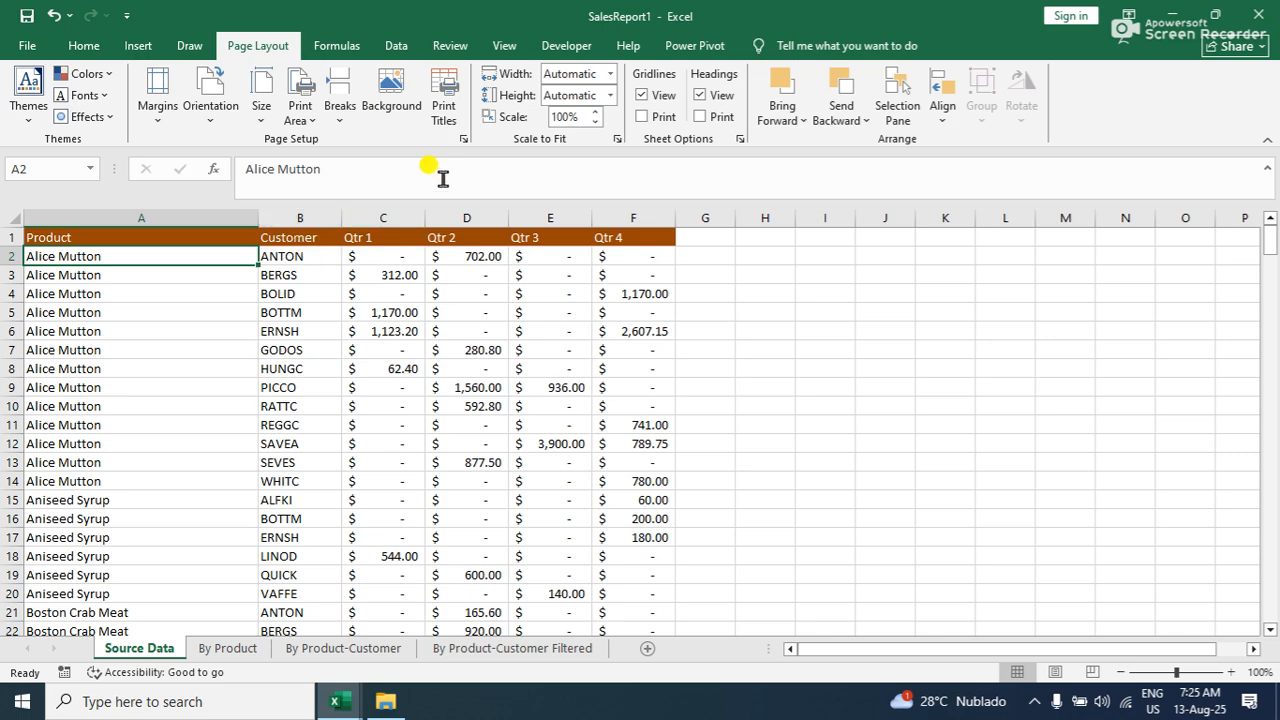
# Turn gridline printing back on for the Source Data sheet and check the print preview
pyautogui.click(641, 116)
pyautogui.click(40, 49)
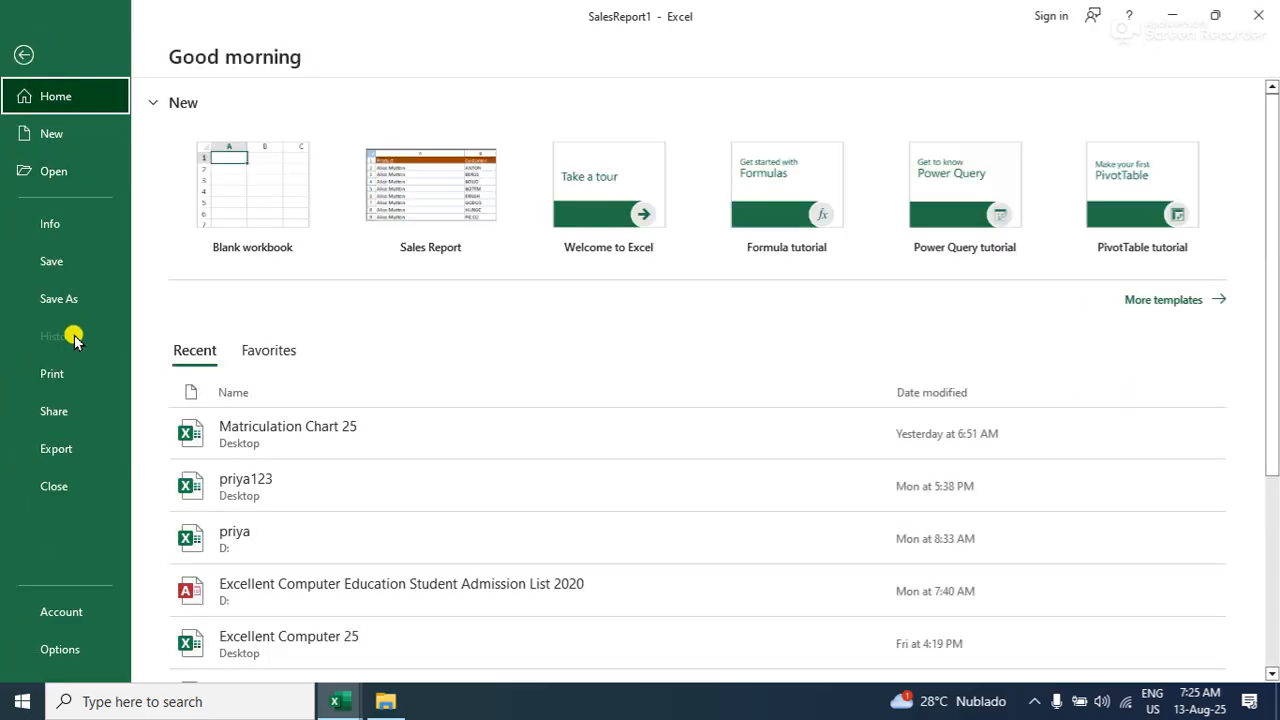
pyautogui.click(50, 368)
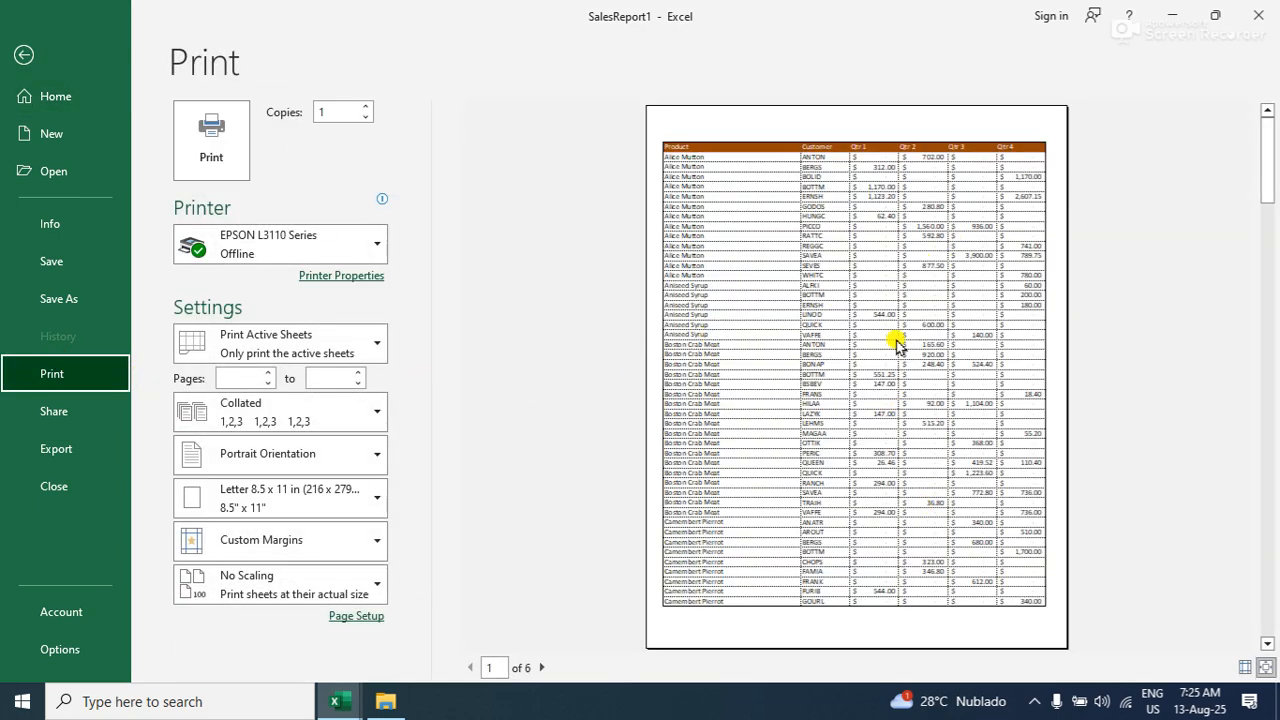
pyautogui.click(14, 52)
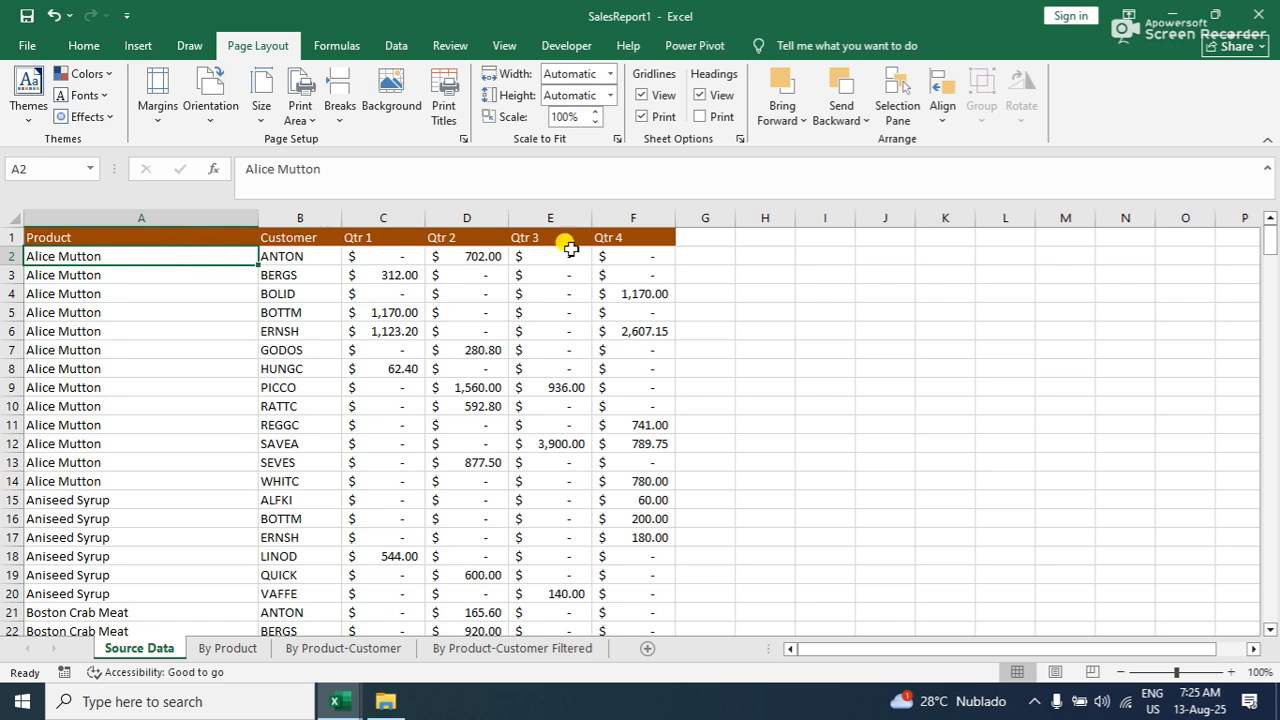
# Hide and reshow the row and column headings on the Source Data sheet, and check the print preview
pyautogui.click(709, 97)
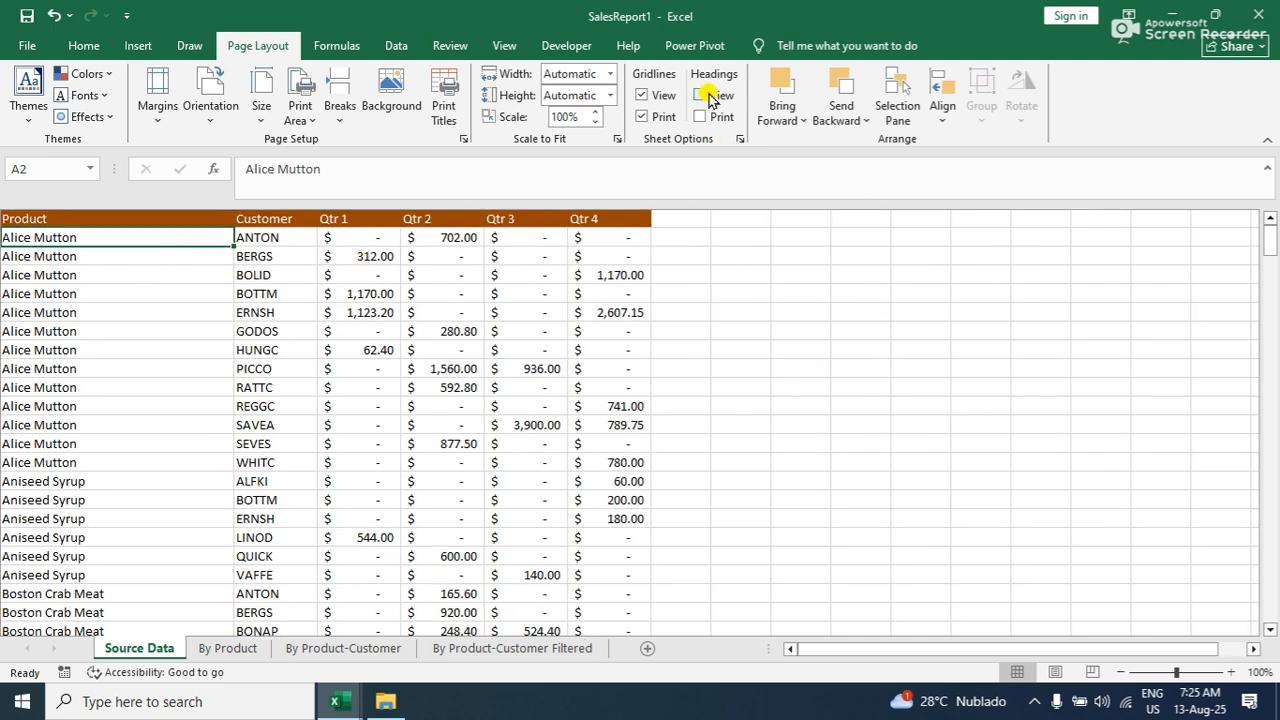
pyautogui.click(709, 97)
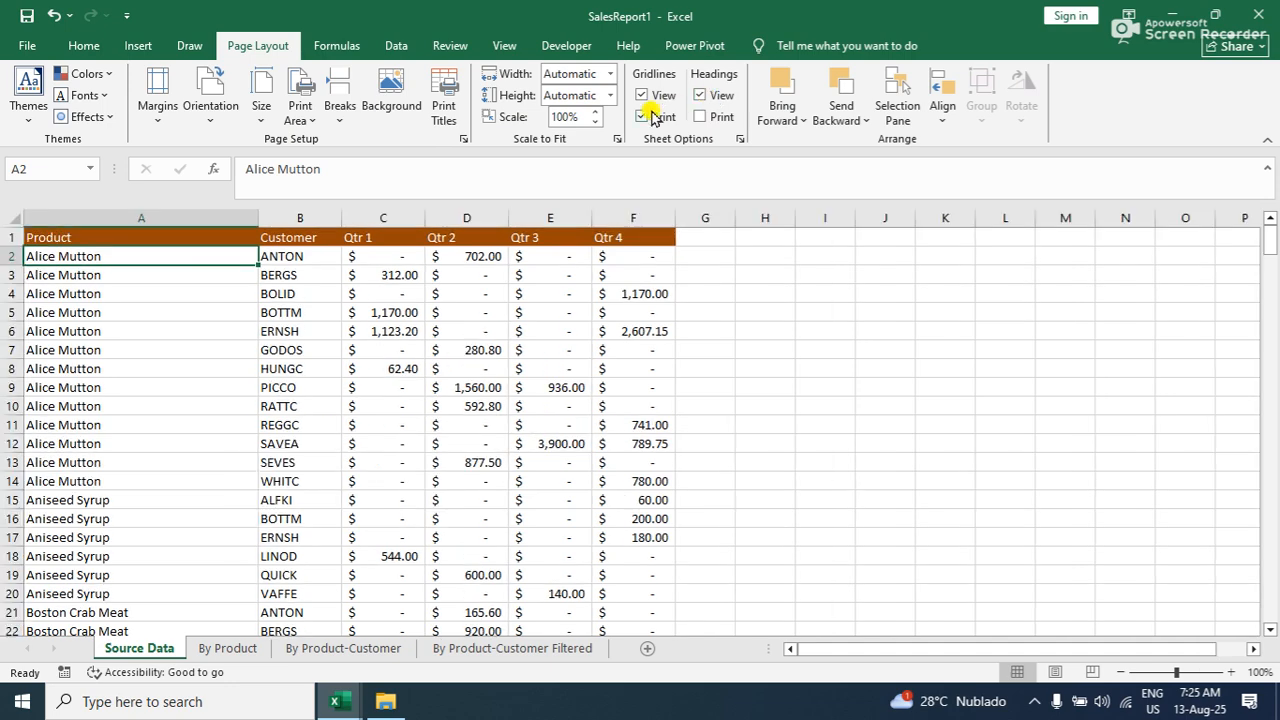
pyautogui.click(28, 45)
pyautogui.click(52, 372)
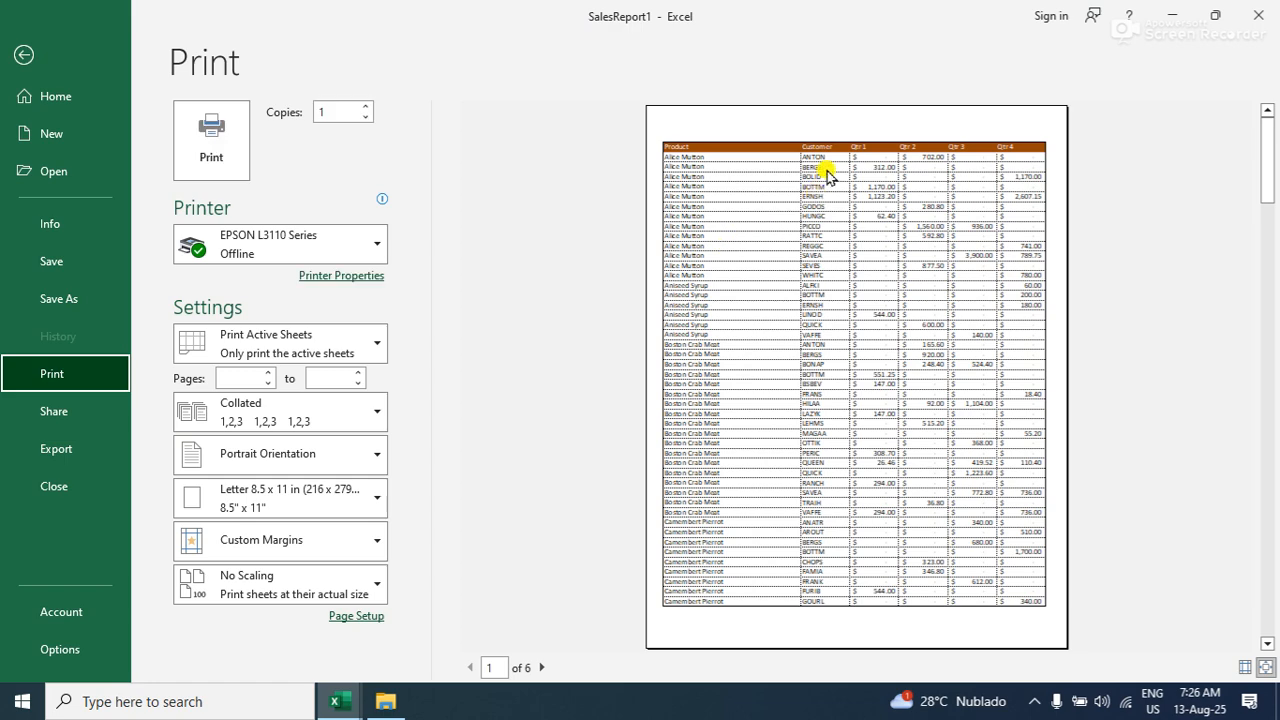
pyautogui.click(24, 55)
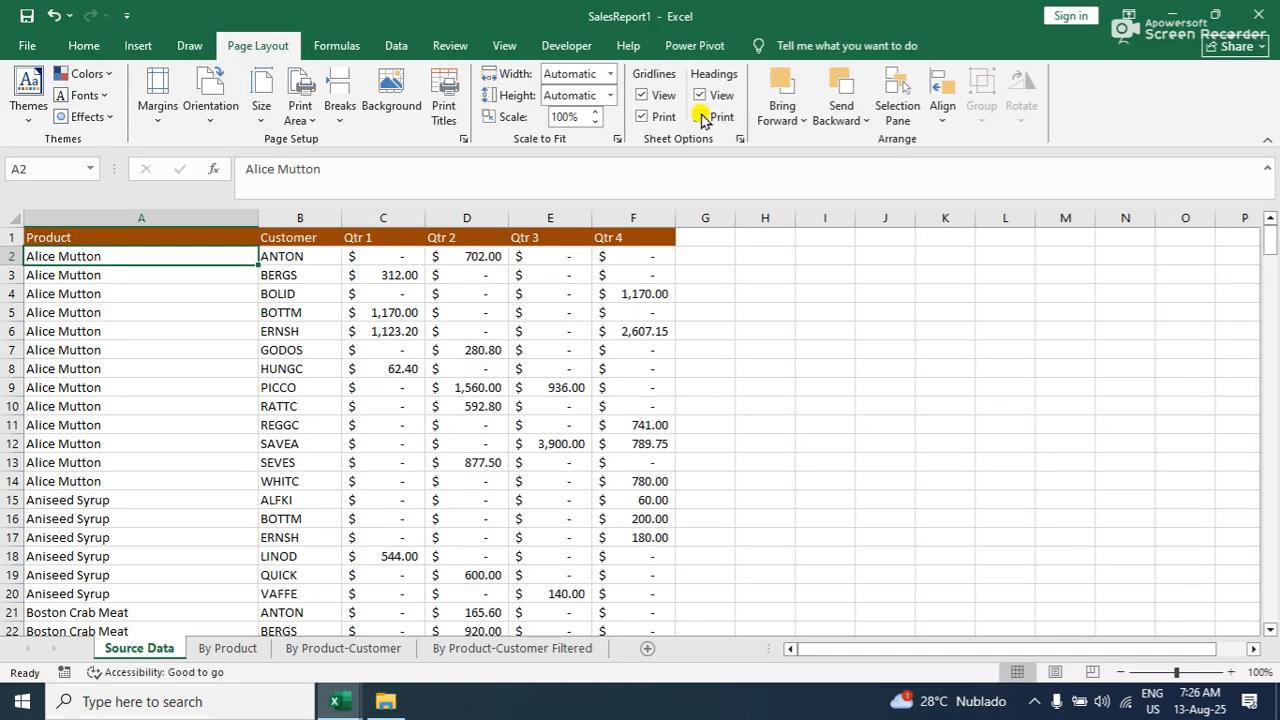
# Turn on printing of row and column headings for the Source Data sheet and check the print preview
pyautogui.click(24, 46)
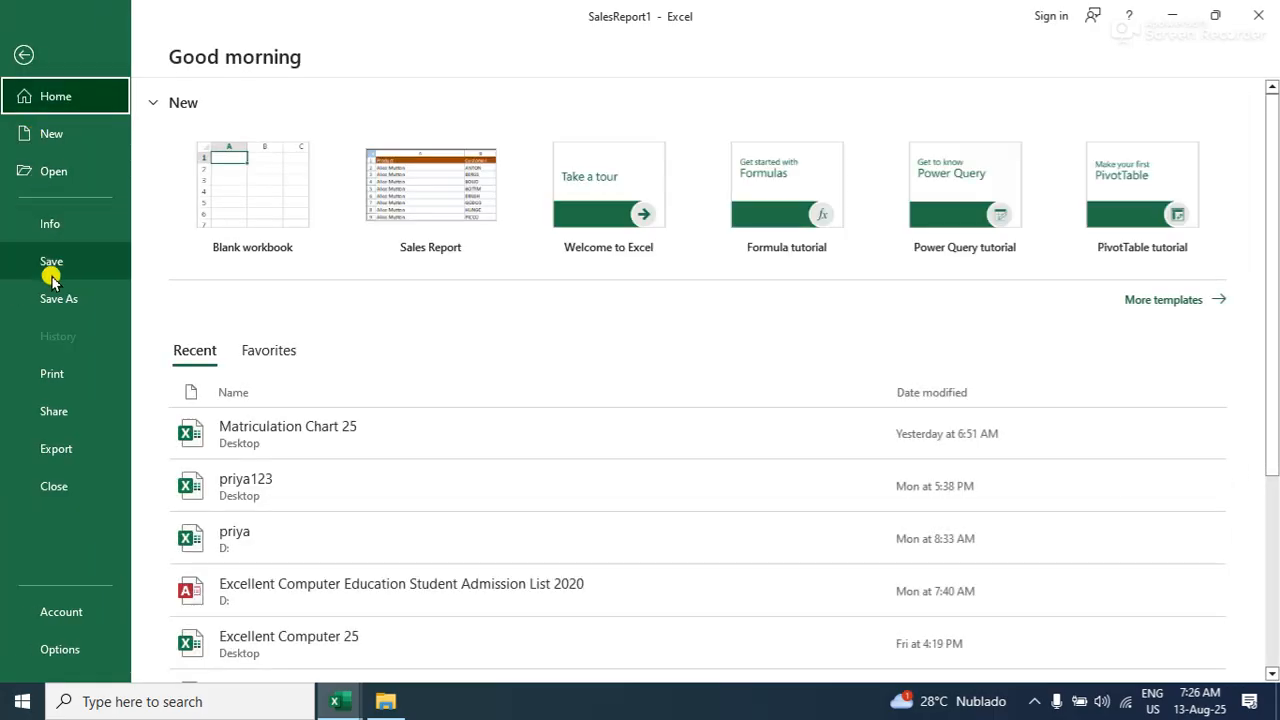
pyautogui.click(70, 370)
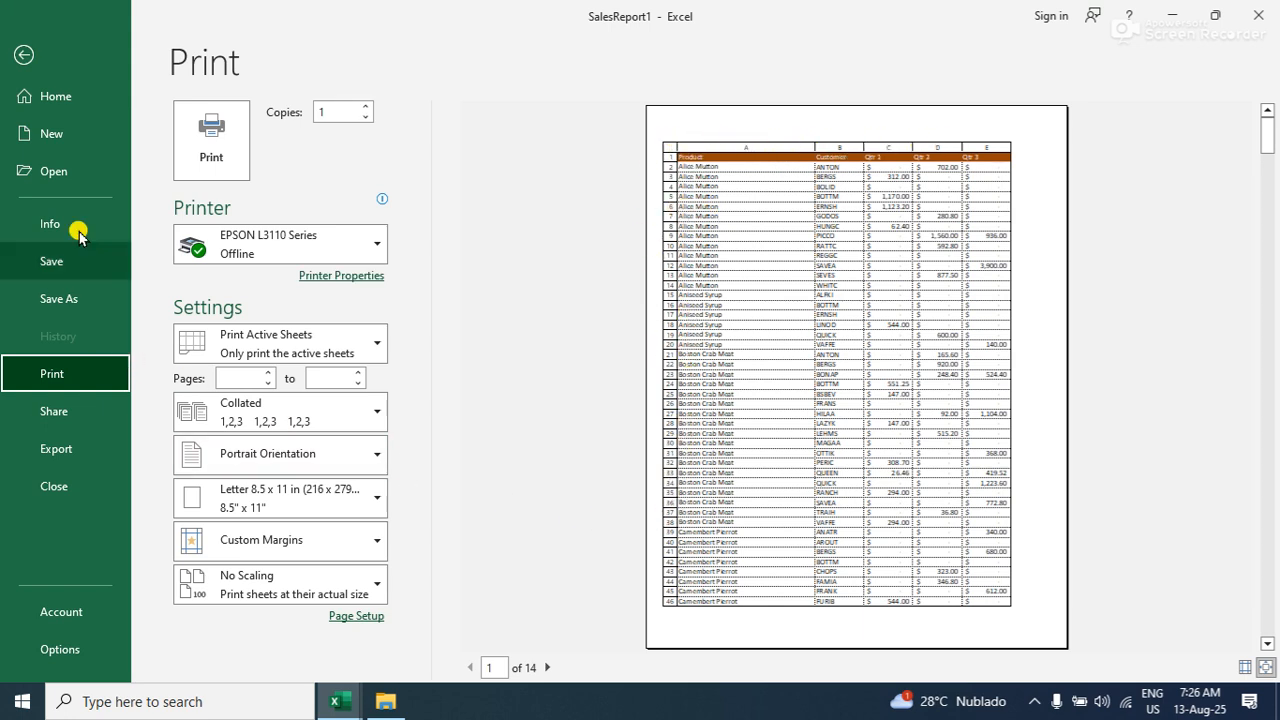
pyautogui.click(23, 54)
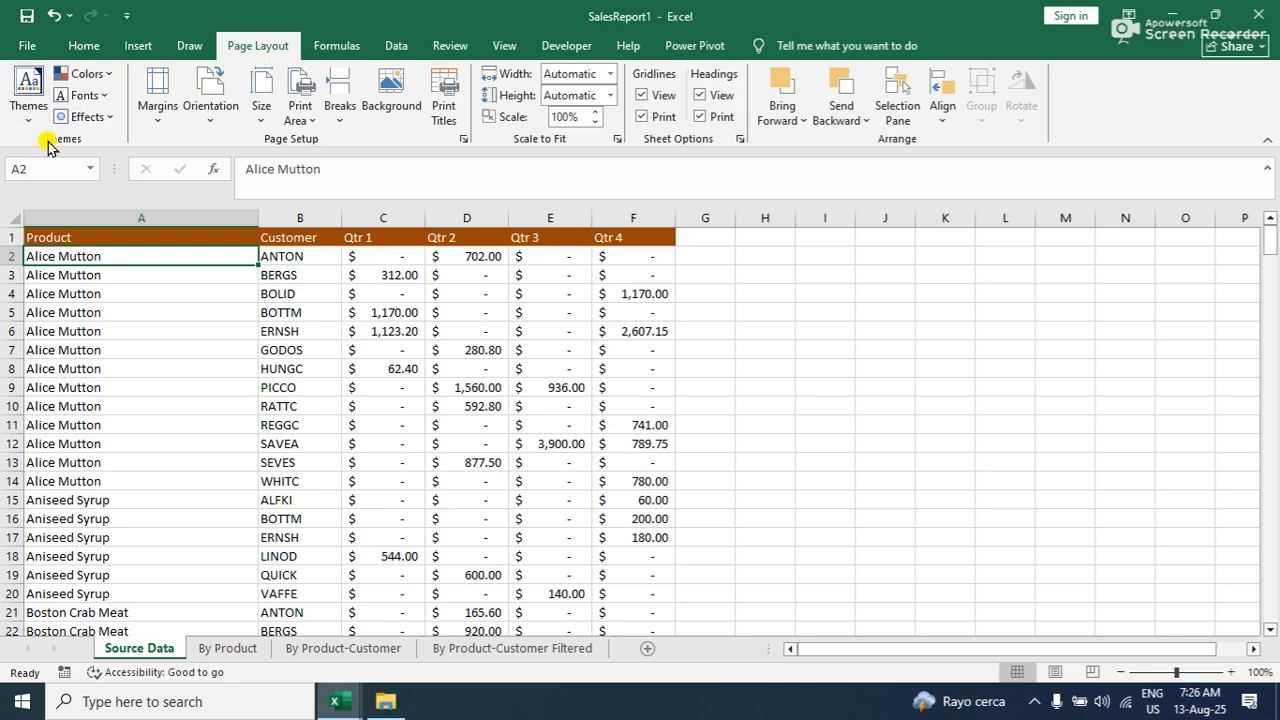
# Try the Retrospect theme and the Banded theme on the sales report workbook
pyautogui.click(25, 96)
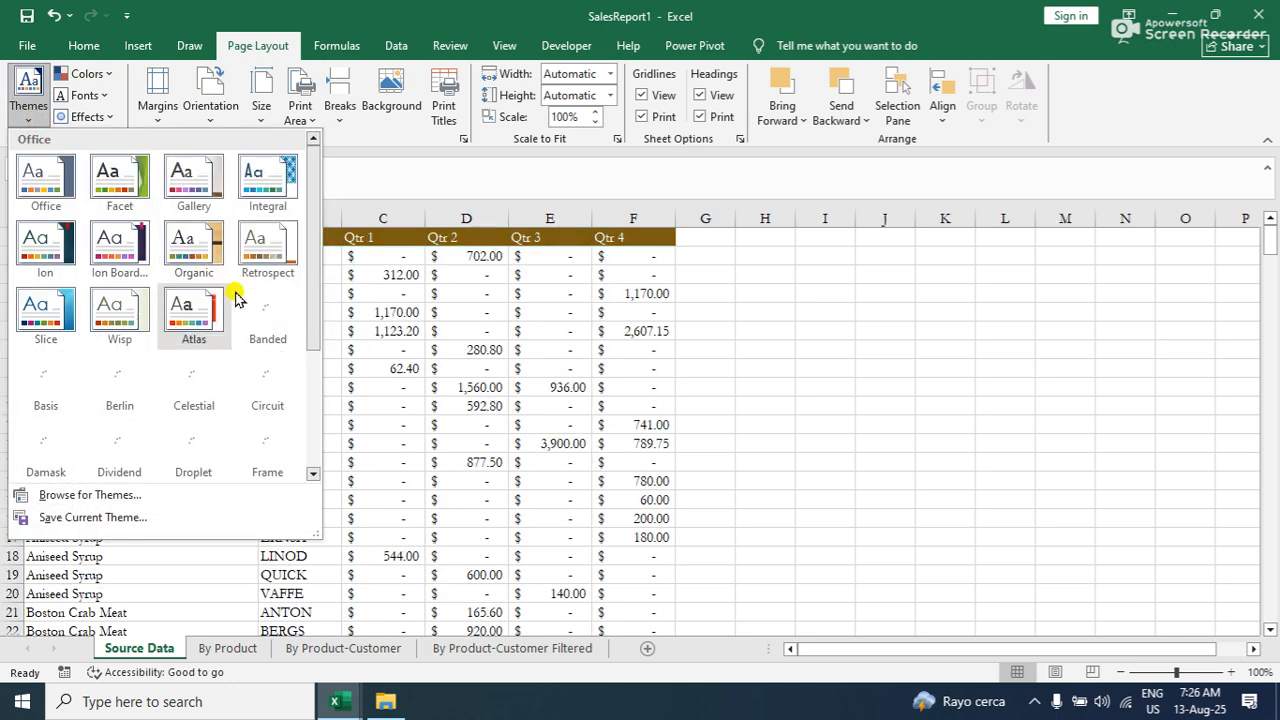
pyautogui.click(268, 255)
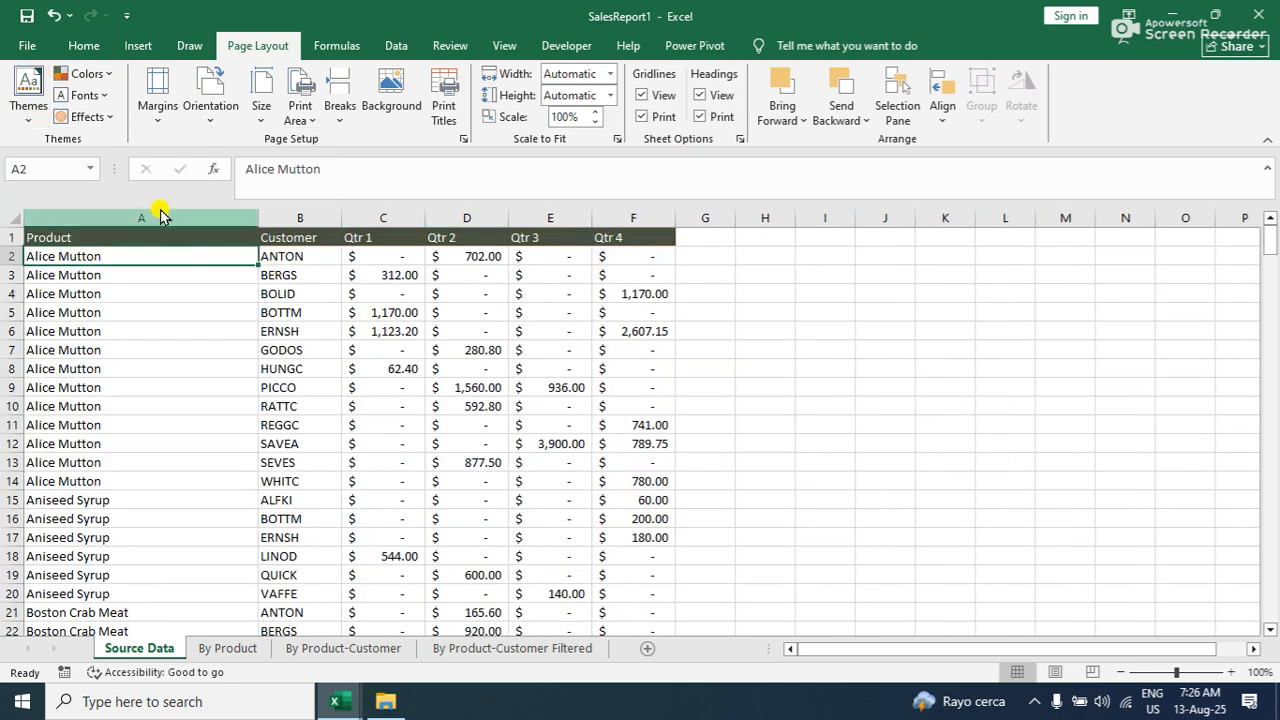
pyautogui.click(28, 95)
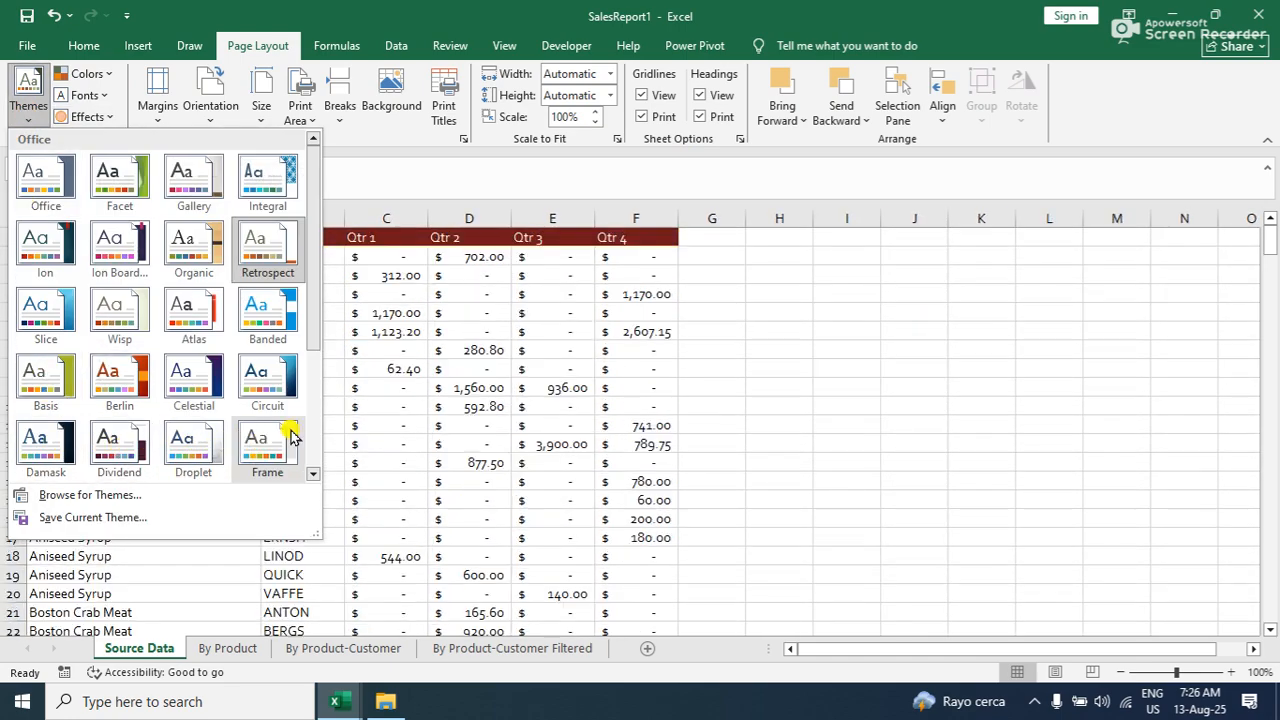
pyautogui.click(284, 340)
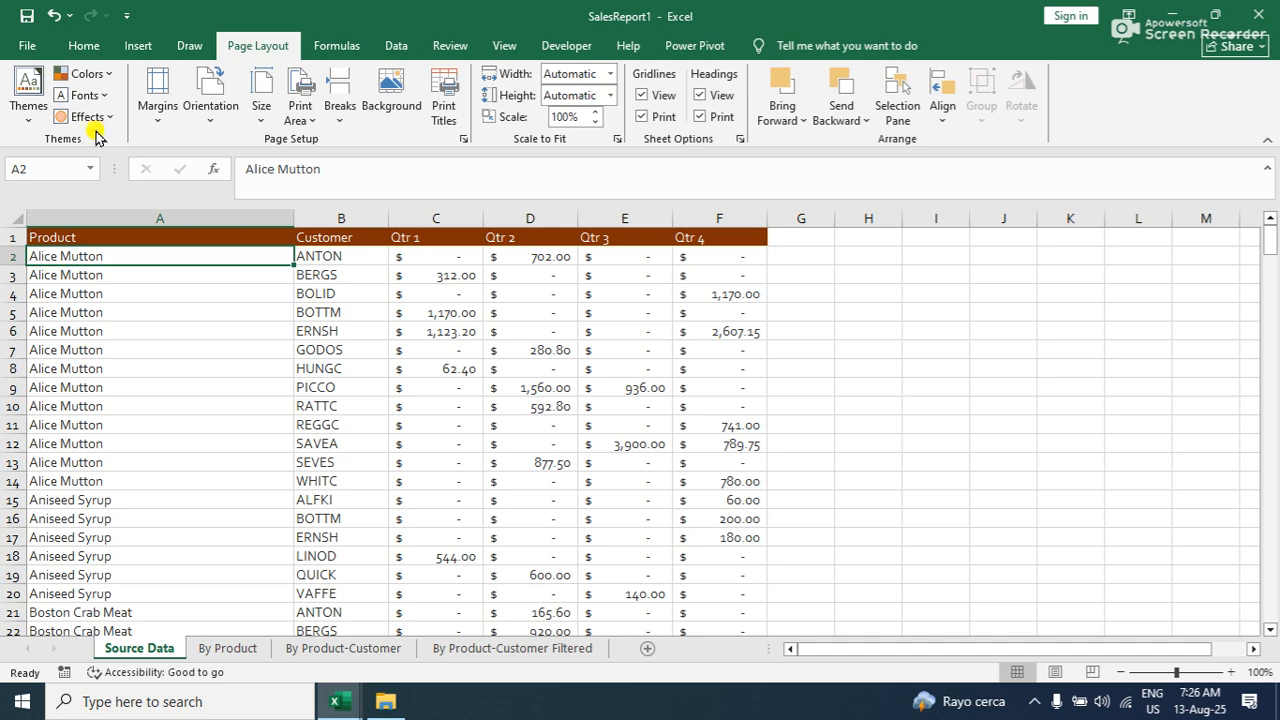
# Apply the Savon theme to the sales report workbook
pyautogui.click(28, 95)
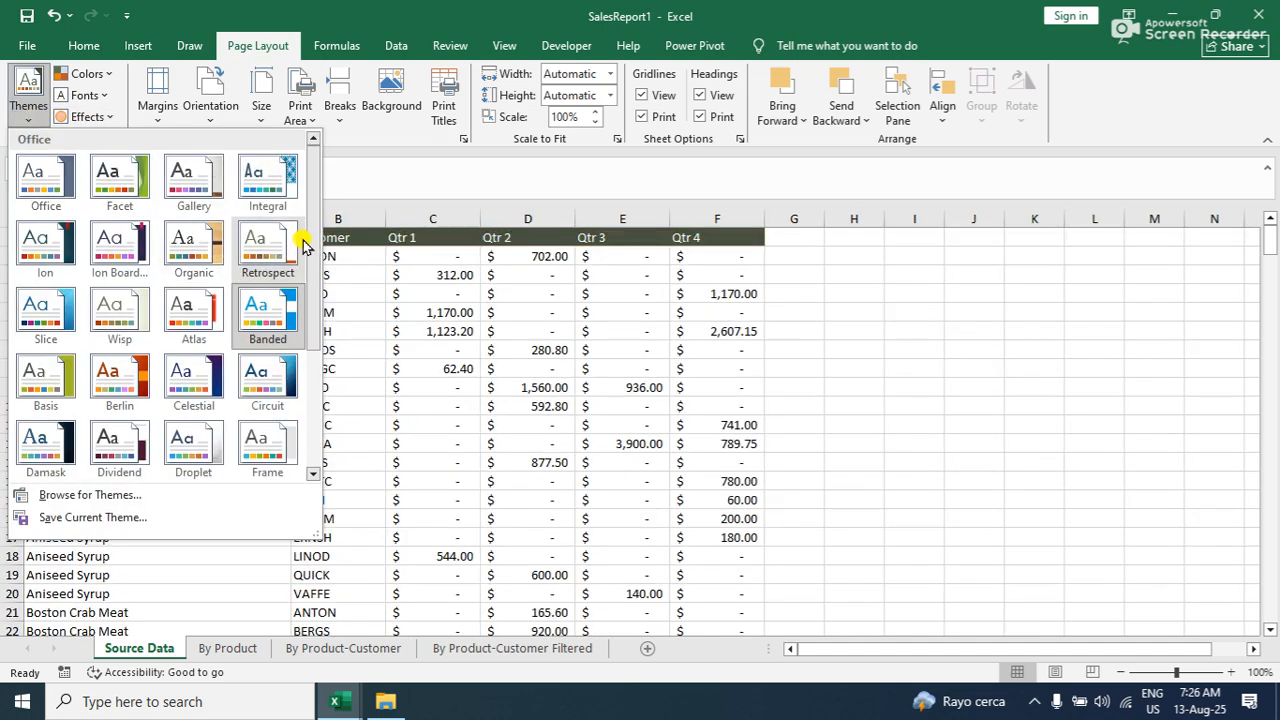
pyautogui.scroll(-3, 306, 235)
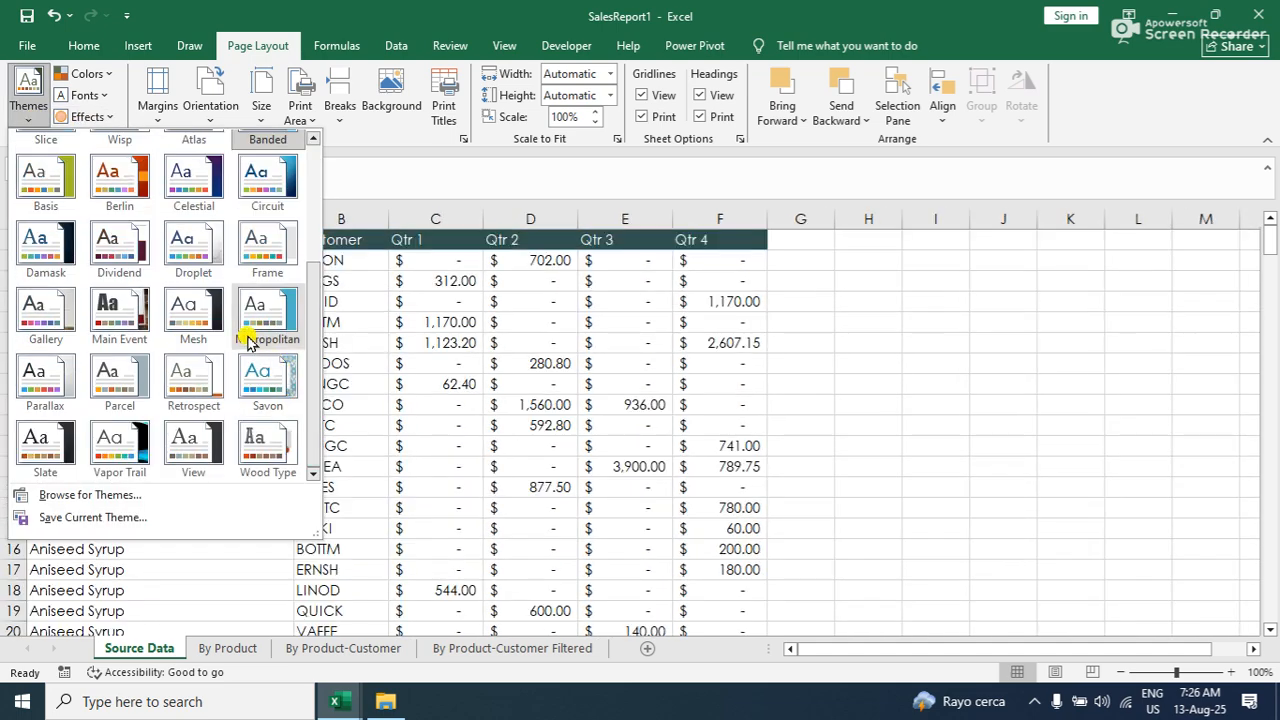
pyautogui.click(265, 380)
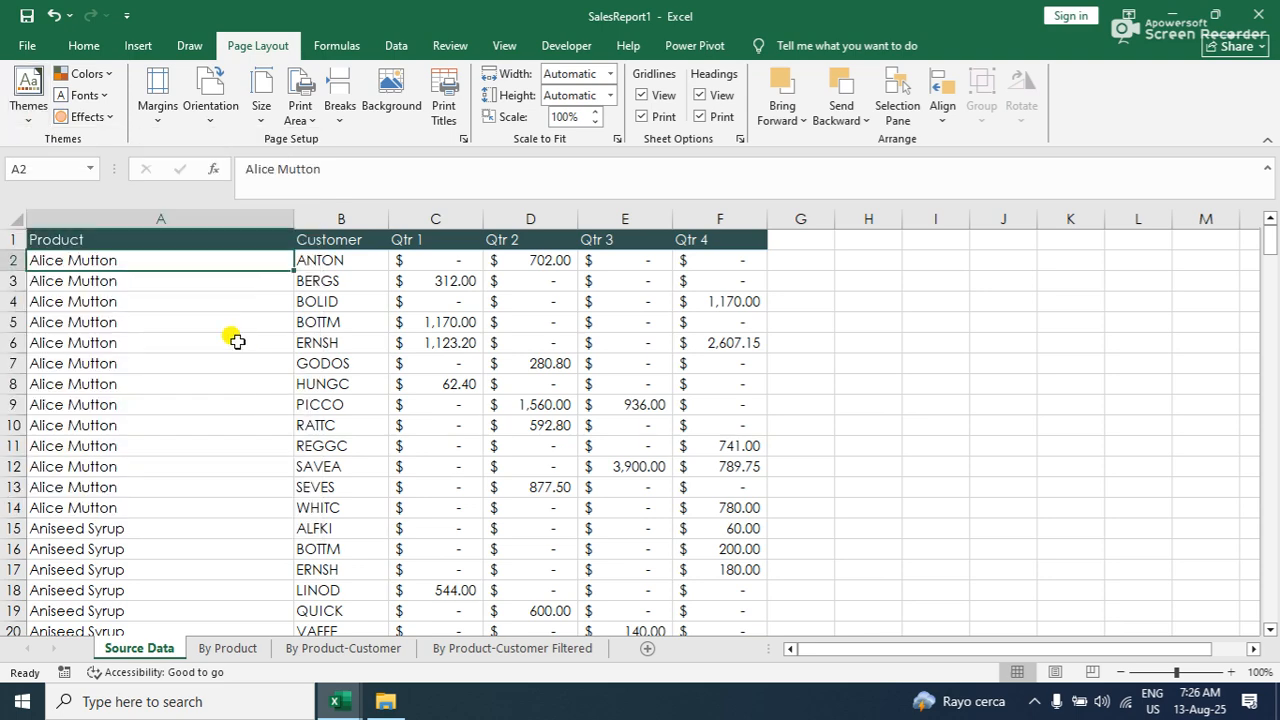
# Change the workbook's theme colors to Red and apply a plain sans-serif set from further down the theme fonts
pyautogui.click(88, 76)
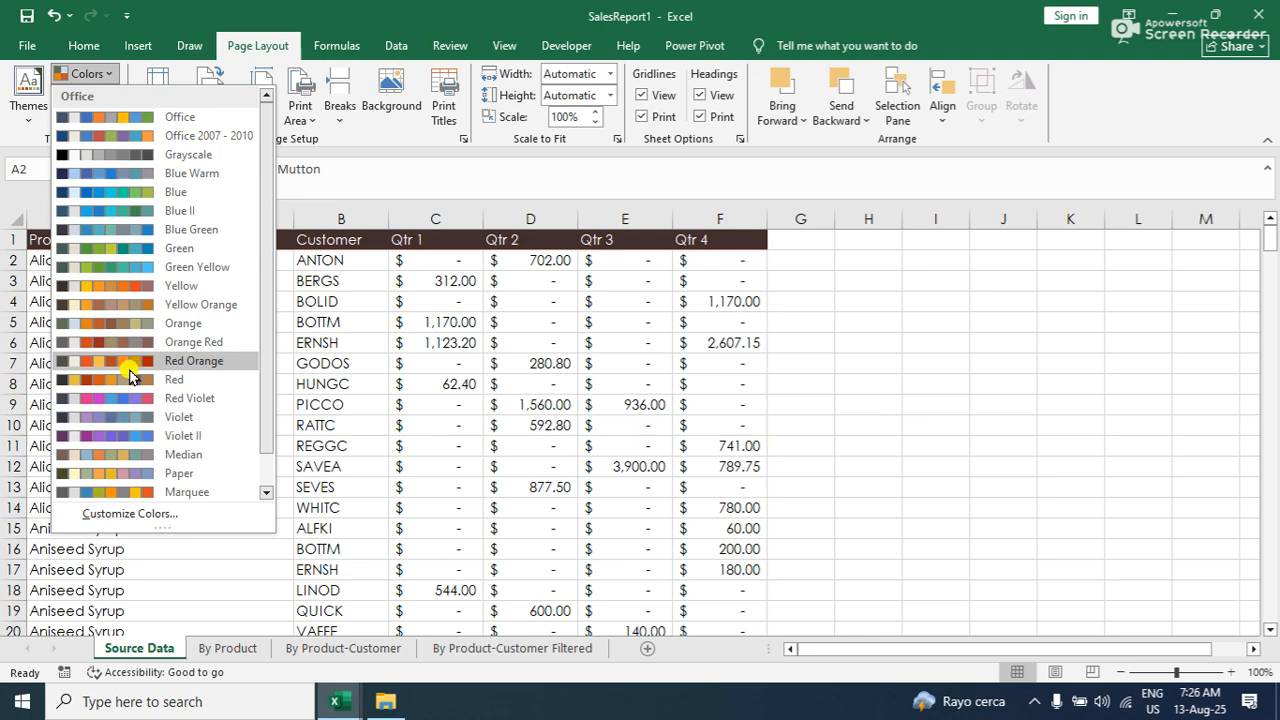
pyautogui.click(130, 380)
pyautogui.click(84, 95)
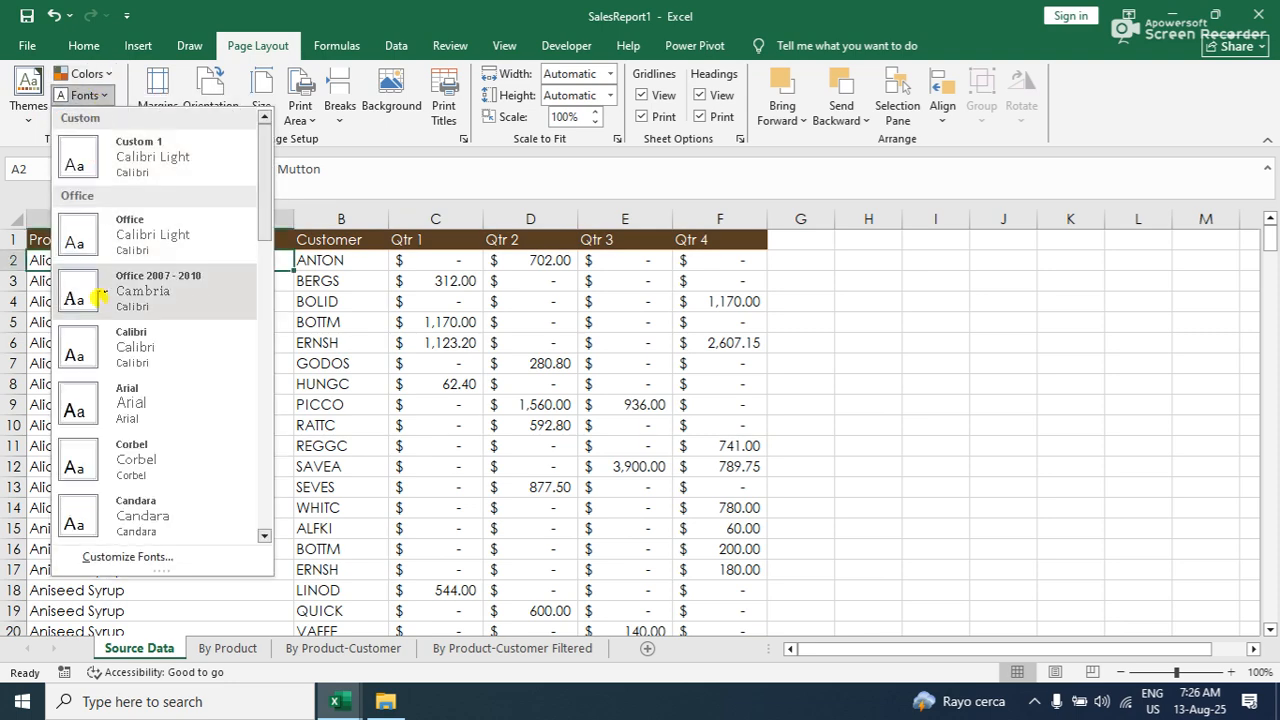
pyautogui.scroll(-10, 100, 420)
pyautogui.click(148, 355)
# Apply the Grunge texture theme effects to the sales report workbook
pyautogui.click(84, 116)
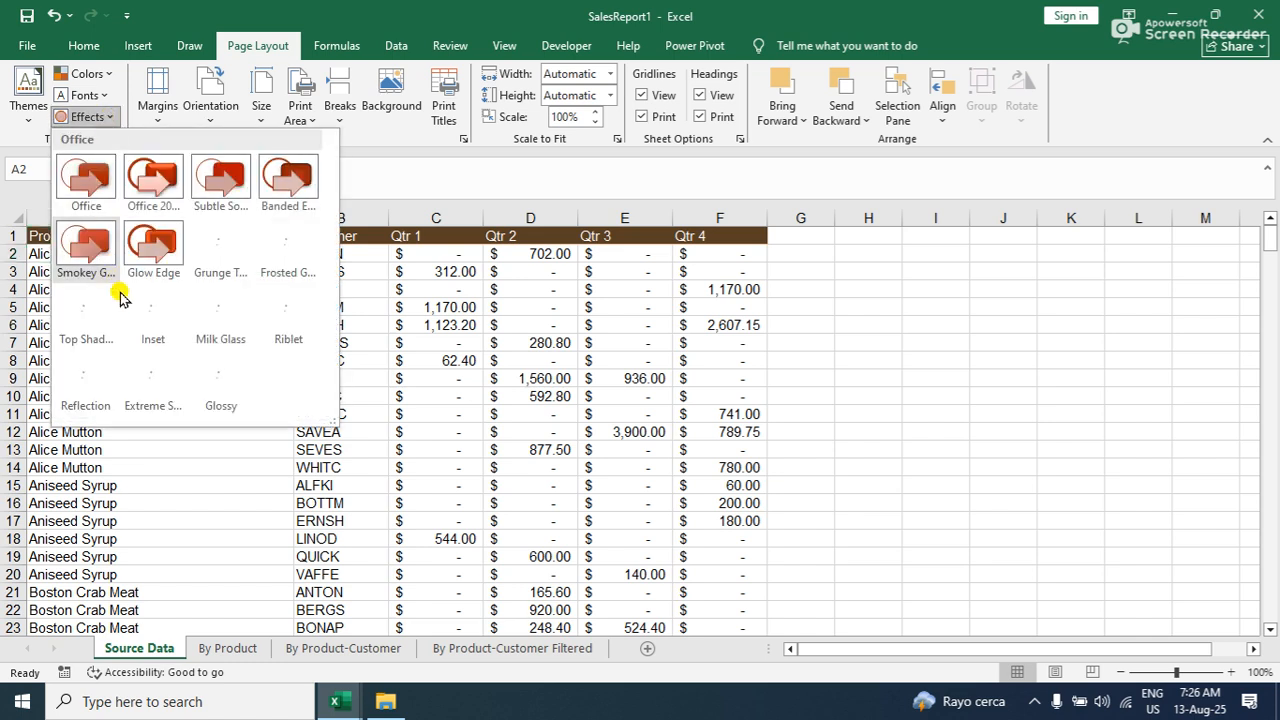
pyautogui.click(243, 242)
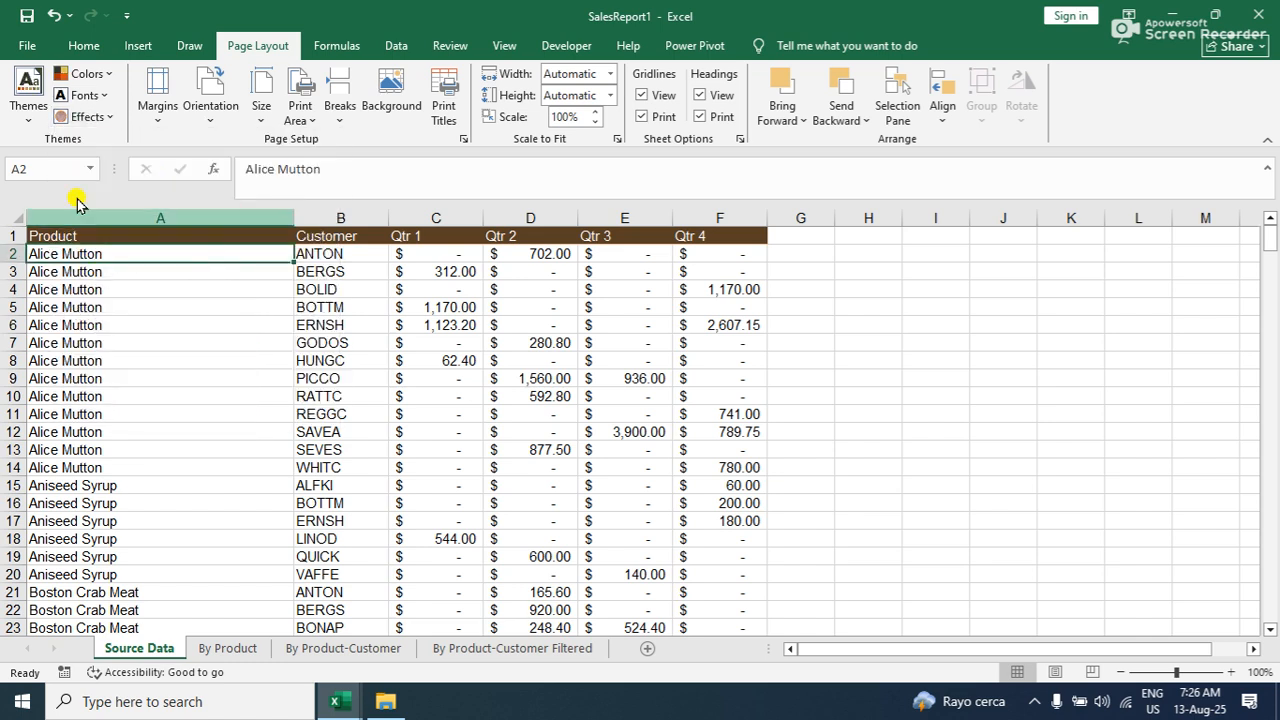
# Open the print preview of the Source Data sheet and set its margins to Narrow
pyautogui.click(27, 45)
pyautogui.click(90, 372)
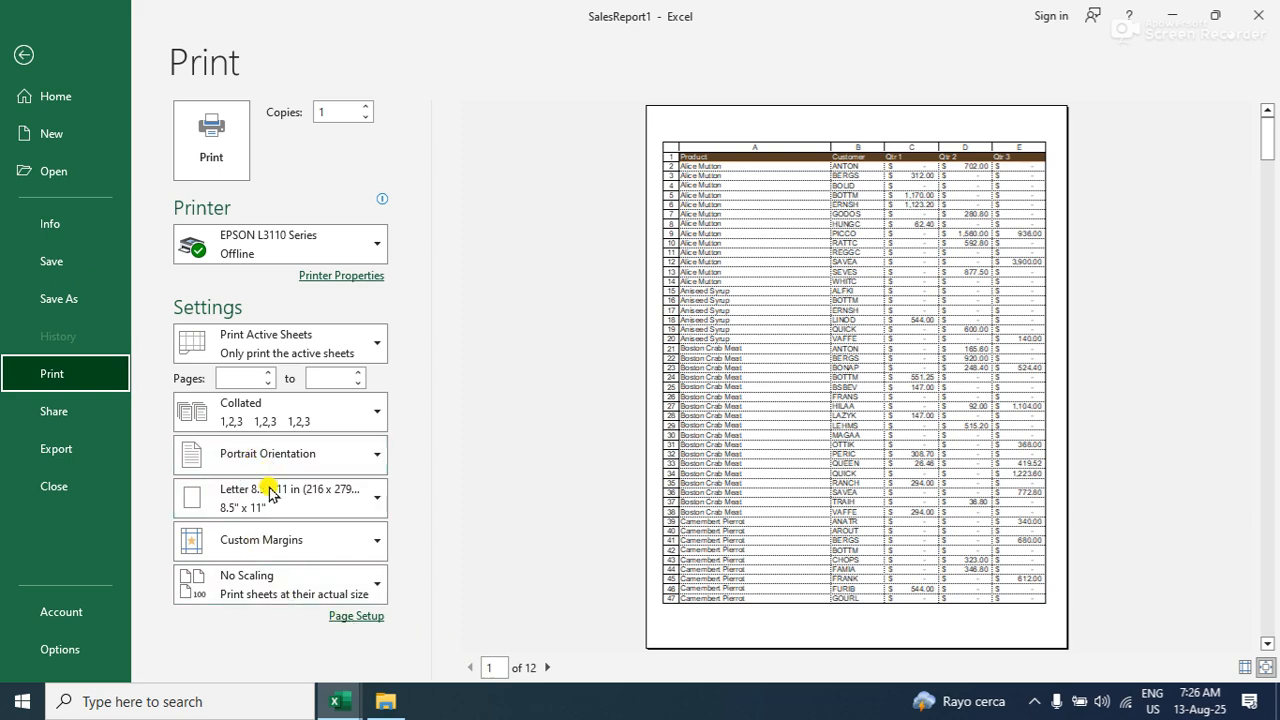
pyautogui.click(293, 551)
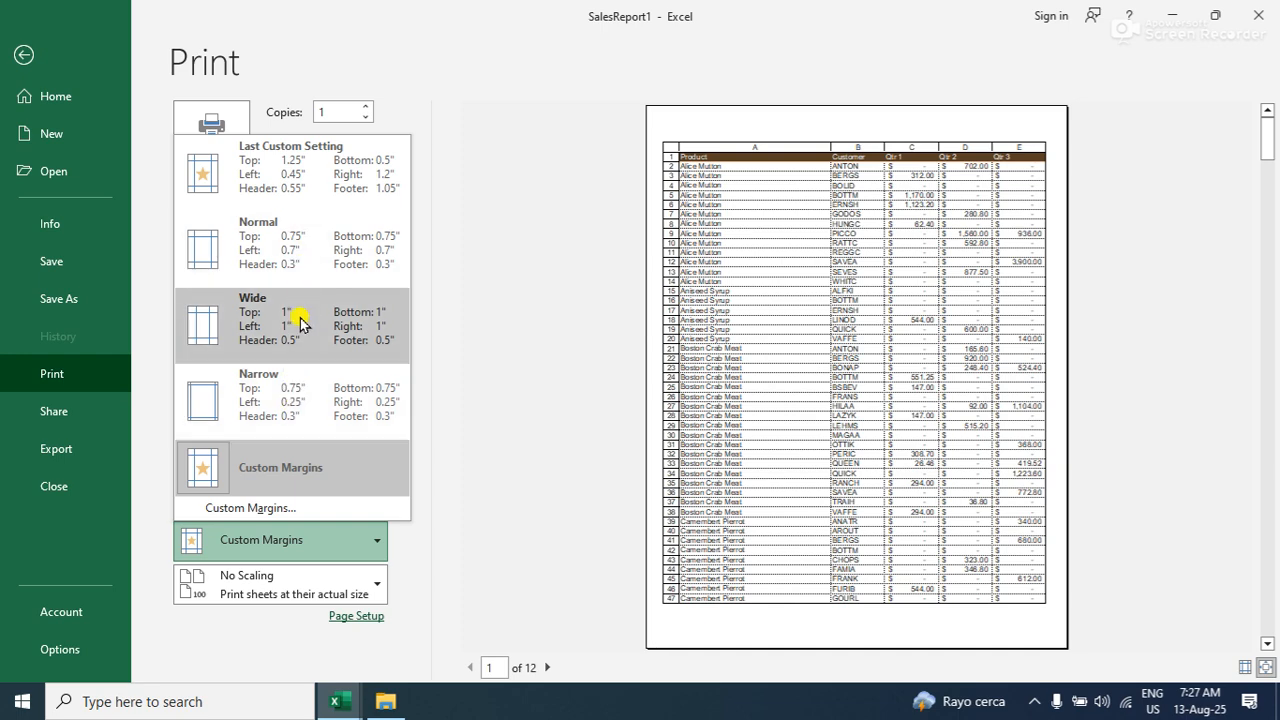
pyautogui.click(284, 388)
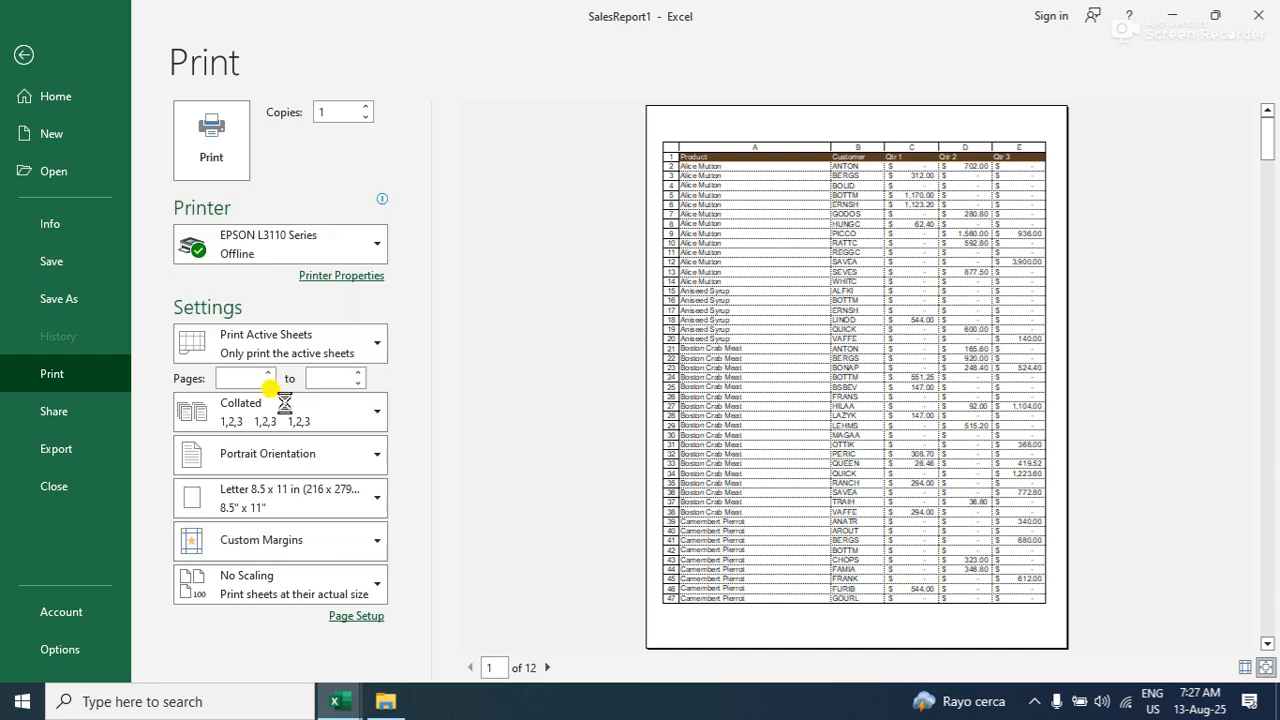
# Compare the Normal and Wide margin presets in the print preview and return to Narrow margins
pyautogui.click(290, 540)
pyautogui.click(296, 300)
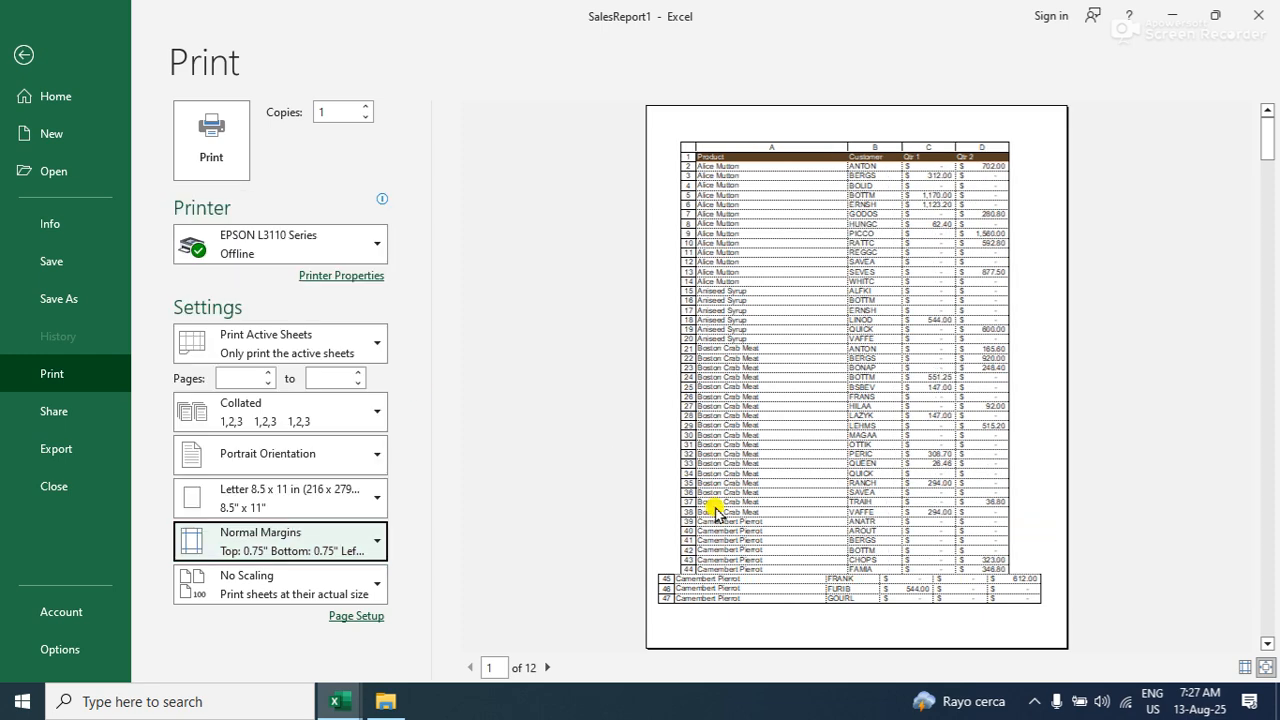
pyautogui.click(262, 550)
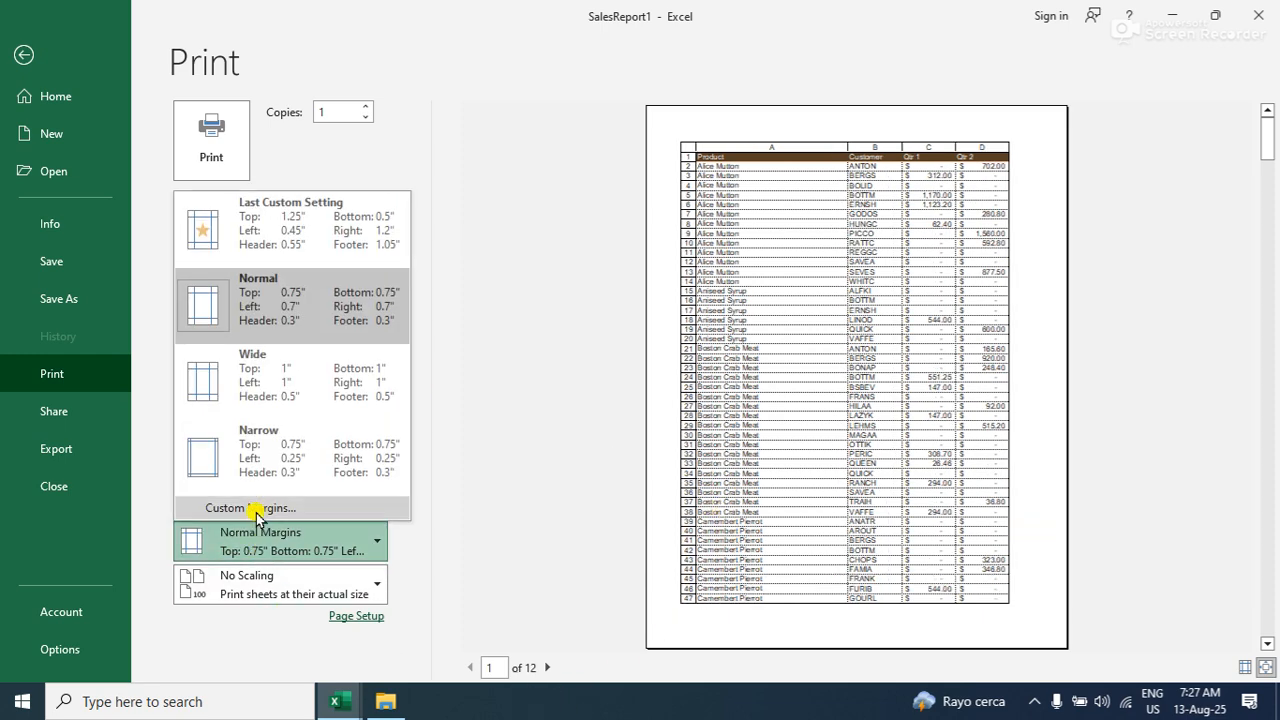
pyautogui.click(263, 398)
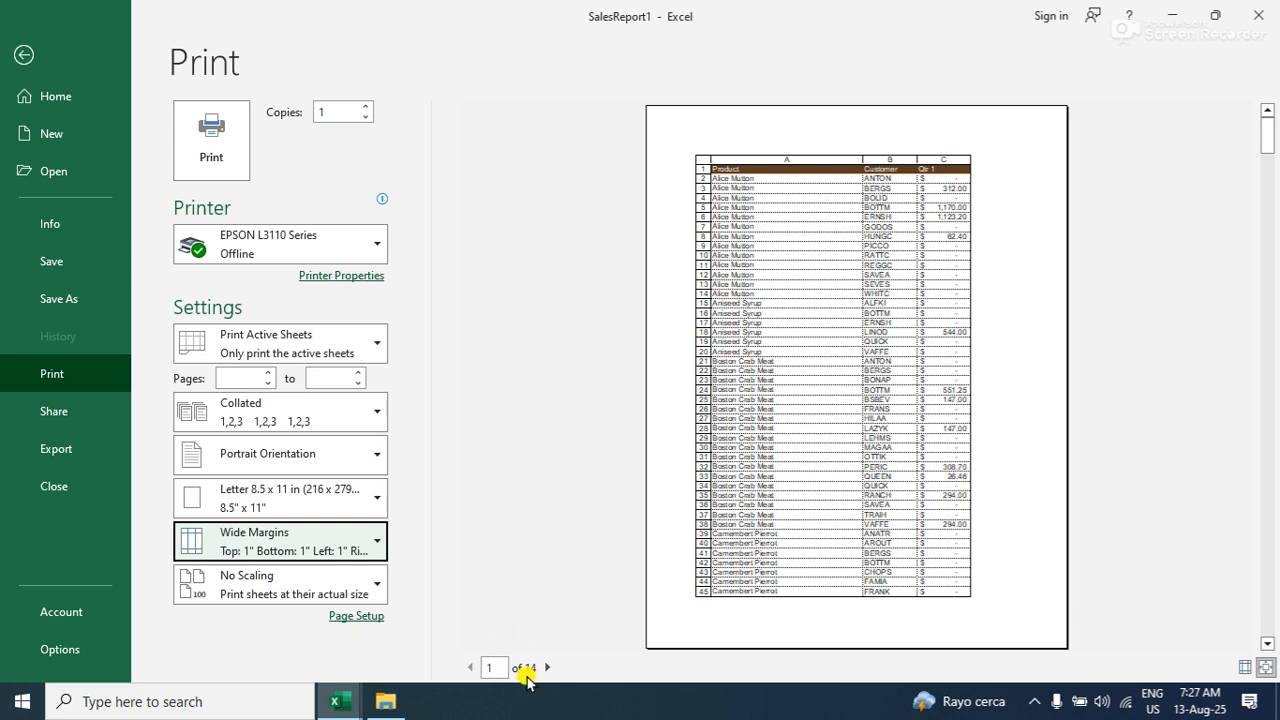
pyautogui.click(255, 552)
pyautogui.click(247, 322)
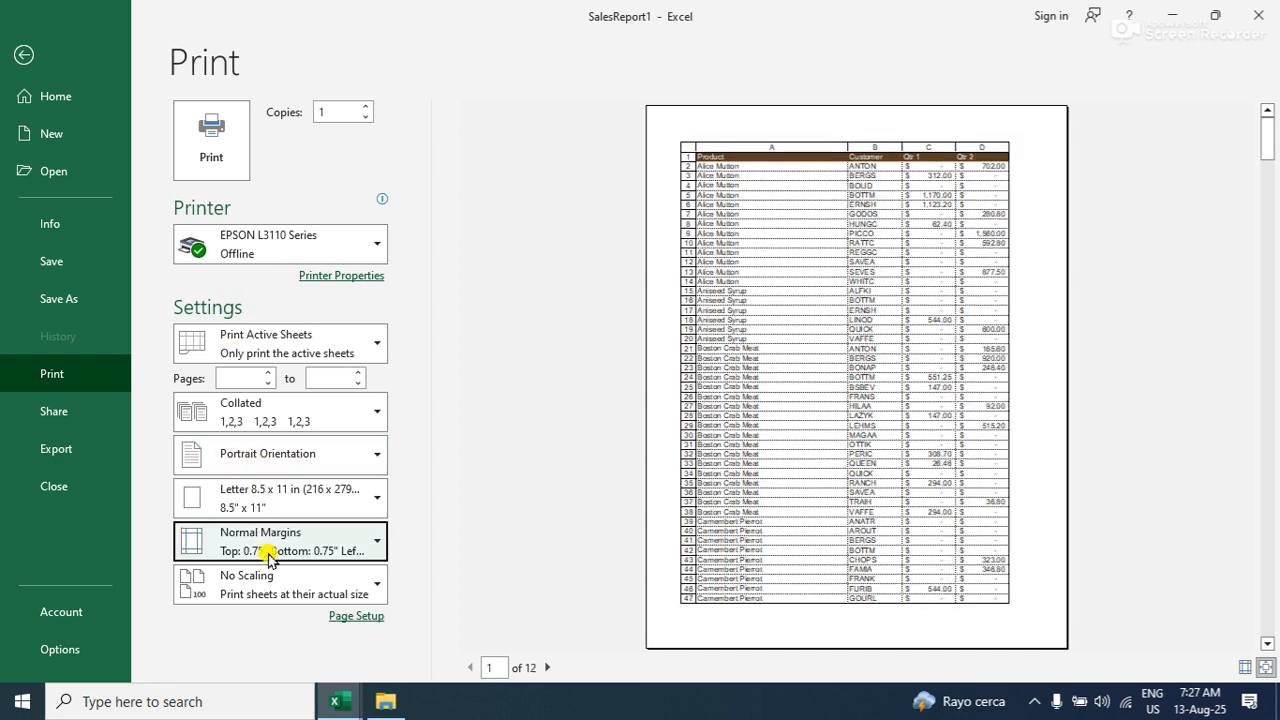
pyautogui.click(276, 532)
pyautogui.click(235, 372)
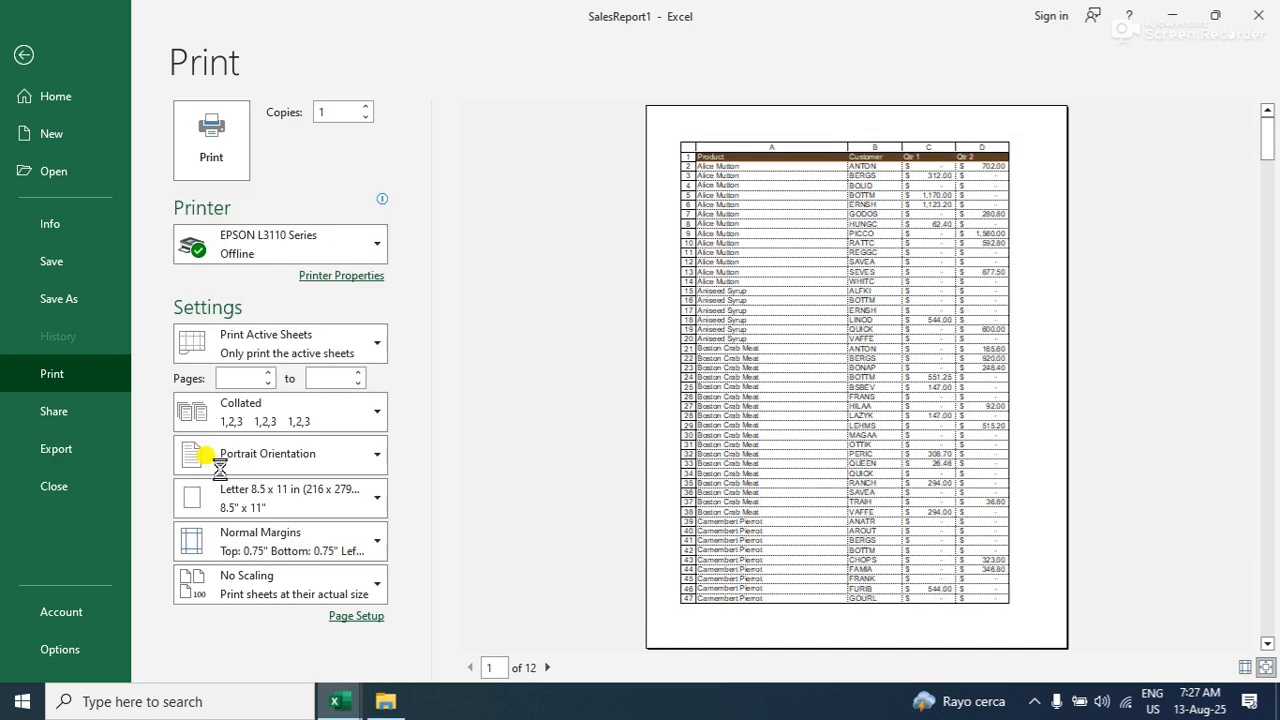
# Set custom print margins with left and right at 0, bottom at 0.25, and header and footer at 0.05
pyautogui.click(236, 540)
pyautogui.click(250, 507)
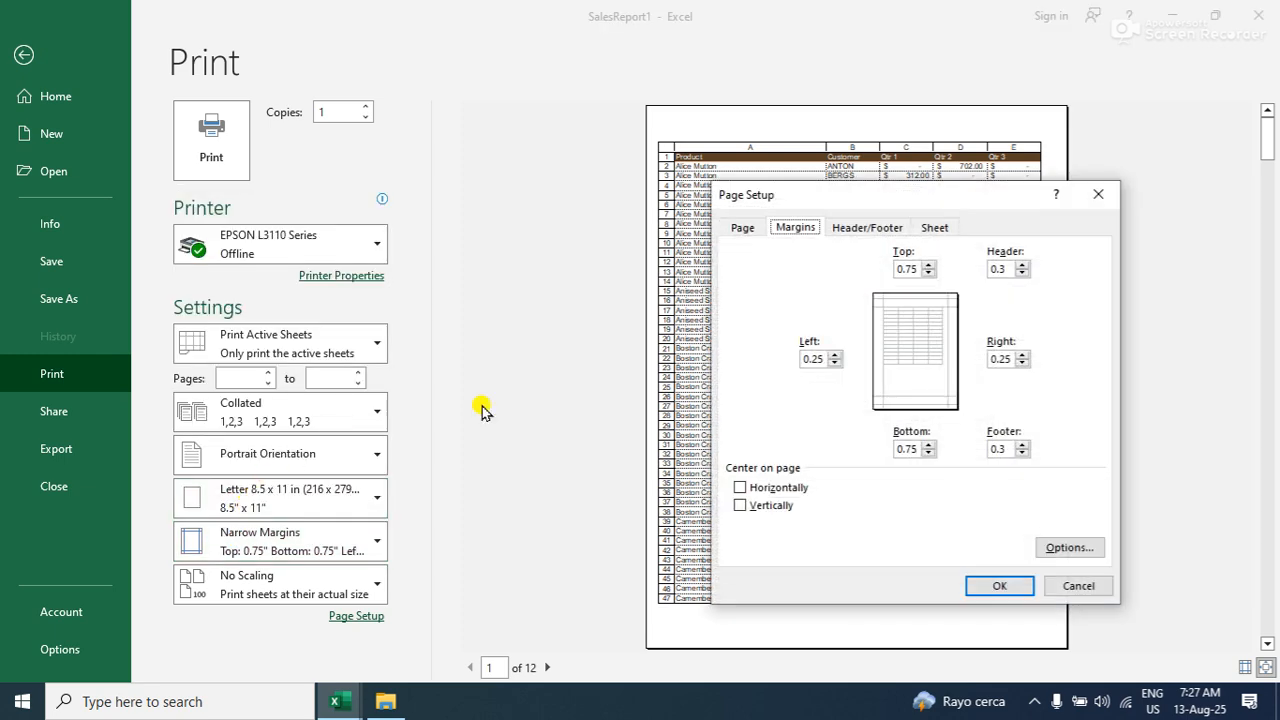
pyautogui.doubleClick(828, 360)
pyautogui.write('0')
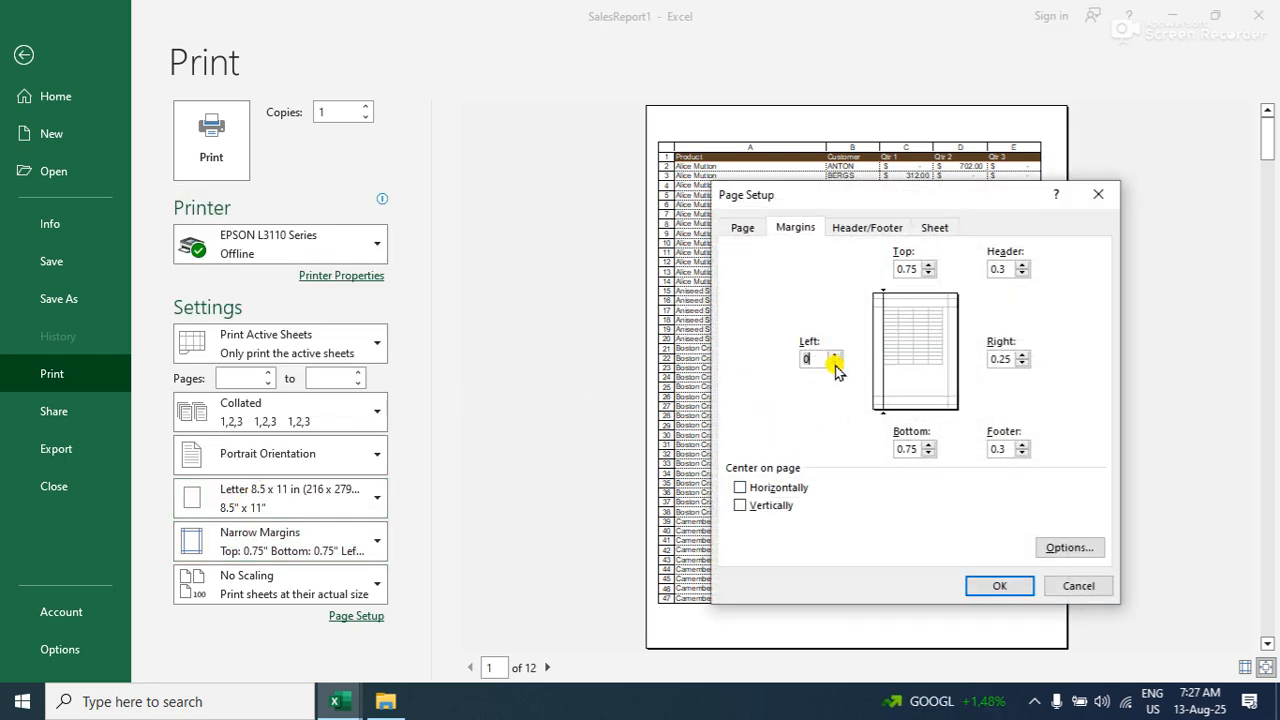
pyautogui.click(928, 453)
pyautogui.click(928, 453)
pyautogui.click(1021, 453)
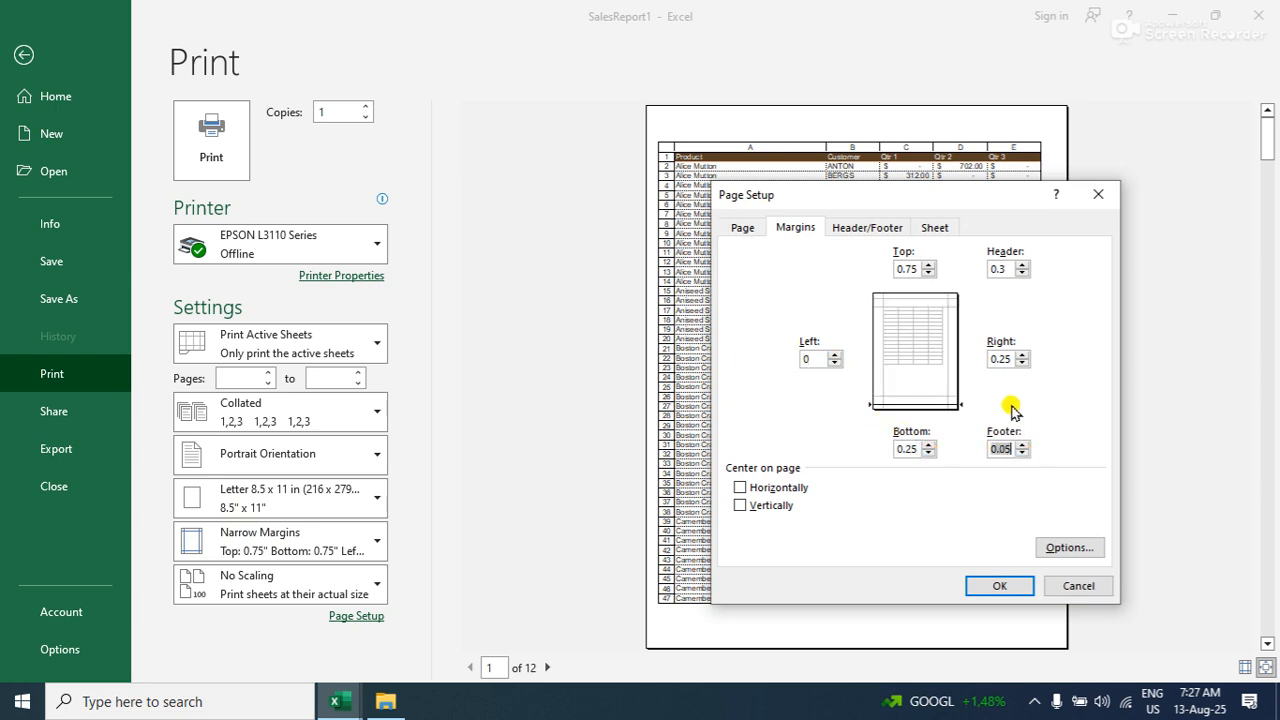
pyautogui.click(1022, 363)
pyautogui.click(1021, 273)
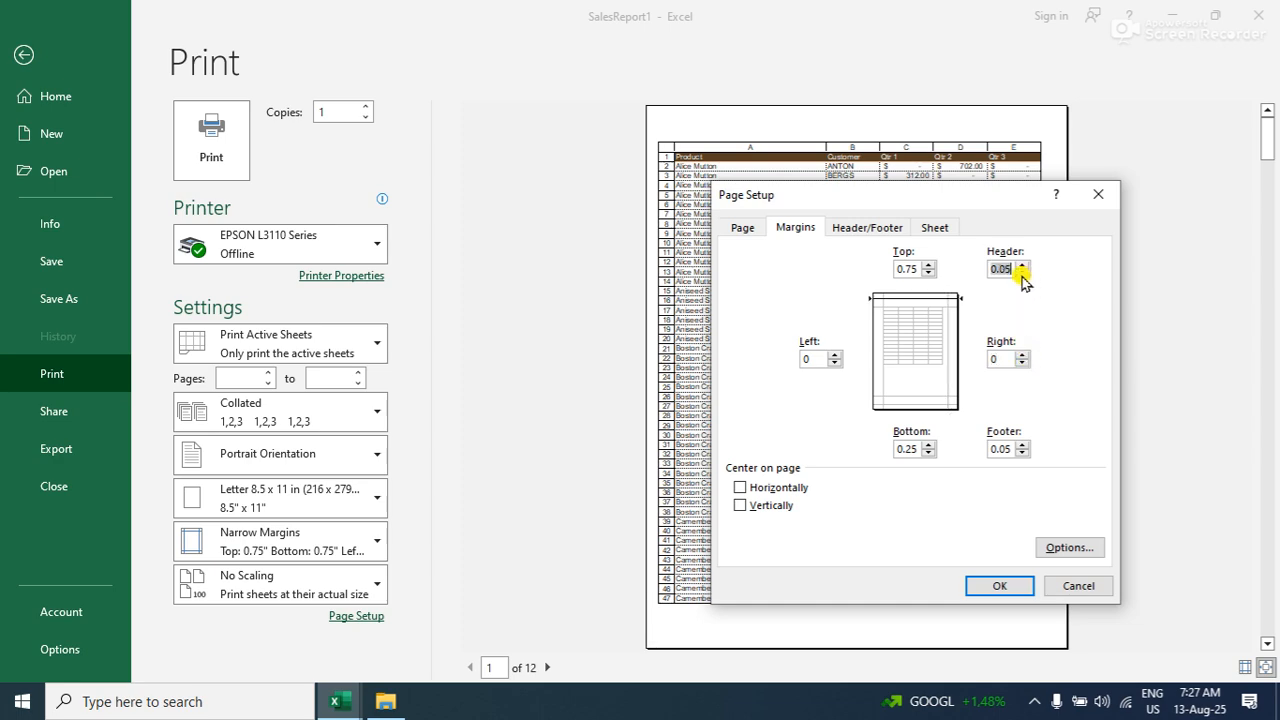
pyautogui.click(1015, 588)
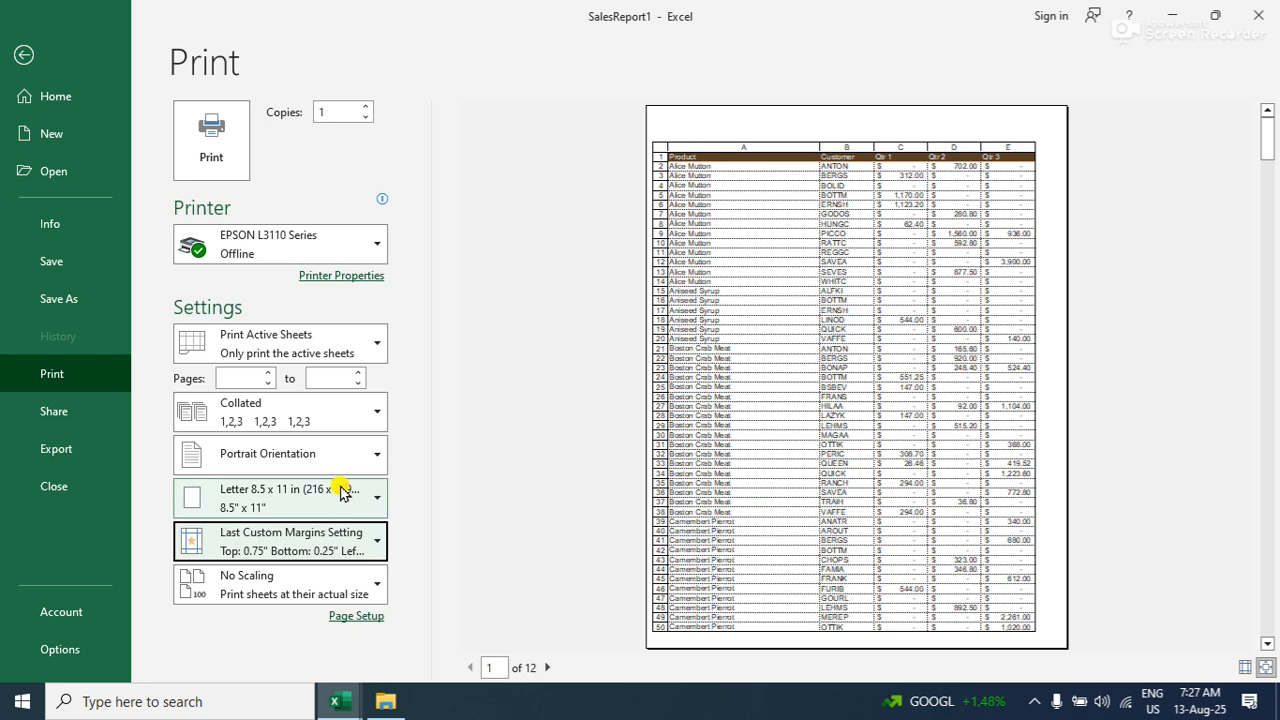
# Try the 20 x 25 cm (8 x 10 in) paper size and set the paper to 13 x 18 cm (5 x 7 in)
pyautogui.click(340, 492)
pyautogui.click(326, 186)
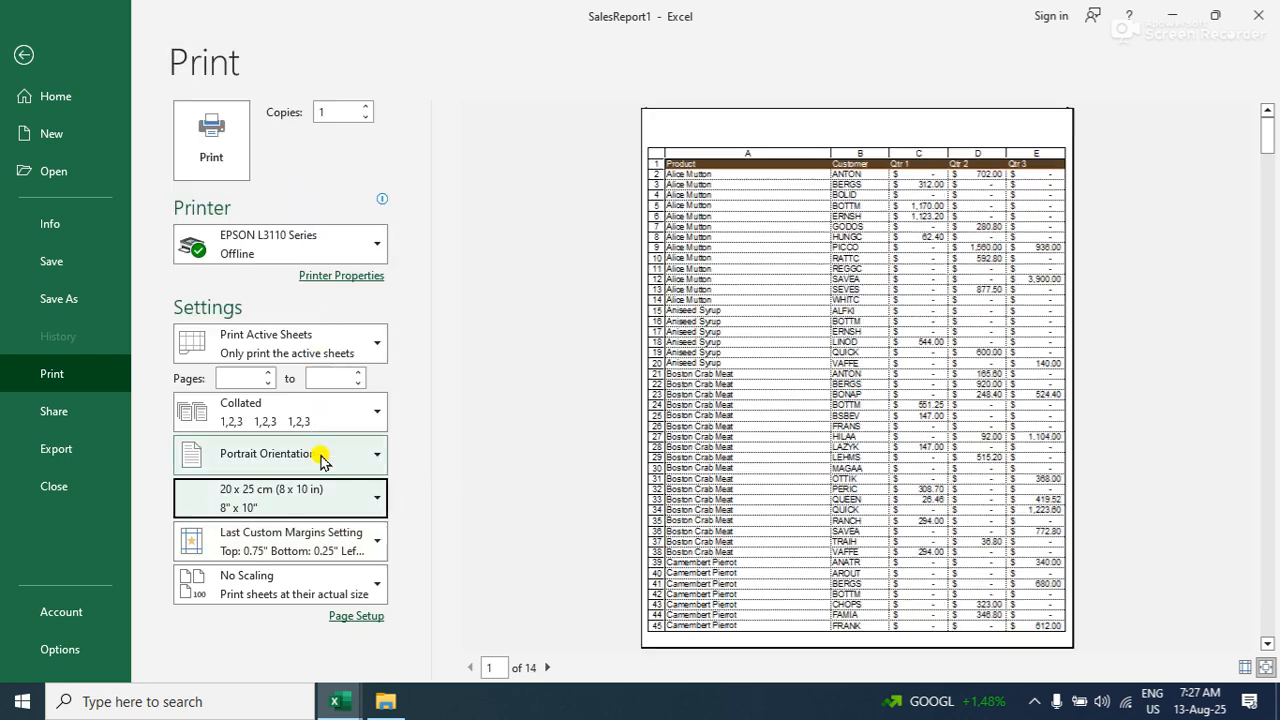
pyautogui.click(310, 503)
pyautogui.click(313, 148)
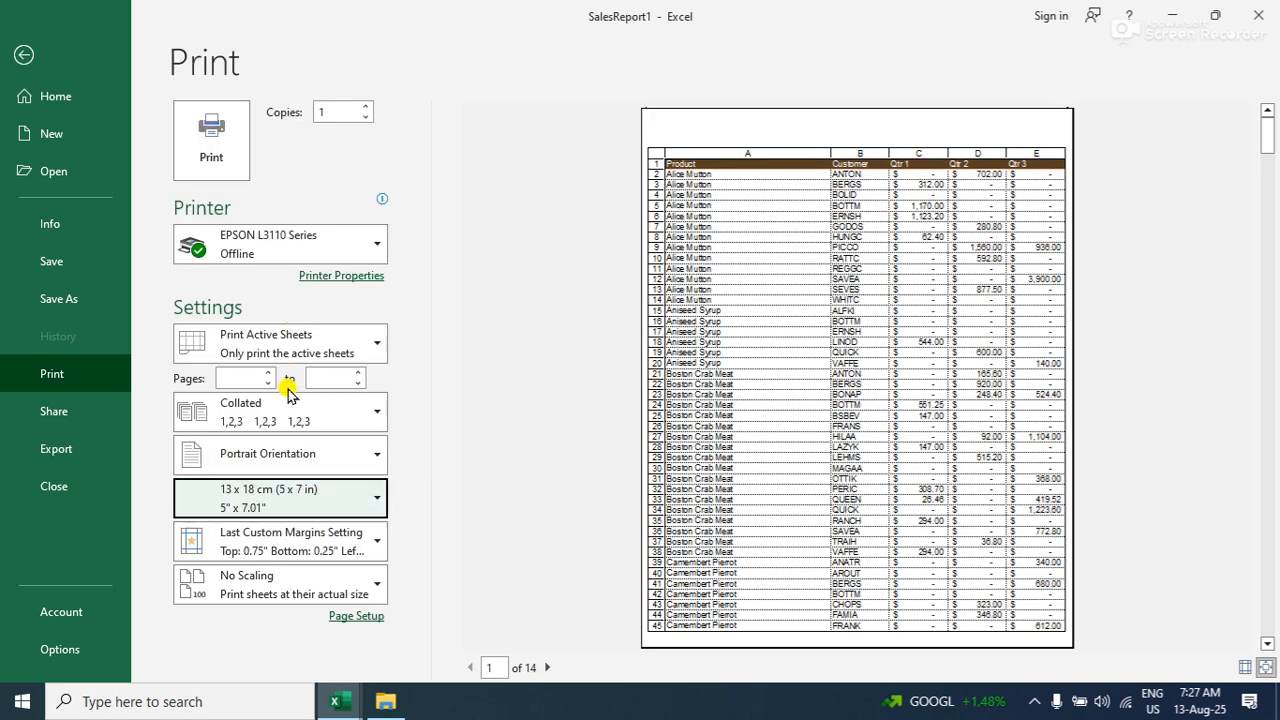
# Try Landscape orientation in the print settings and switch the sheet back to Portrait
pyautogui.click(307, 455)
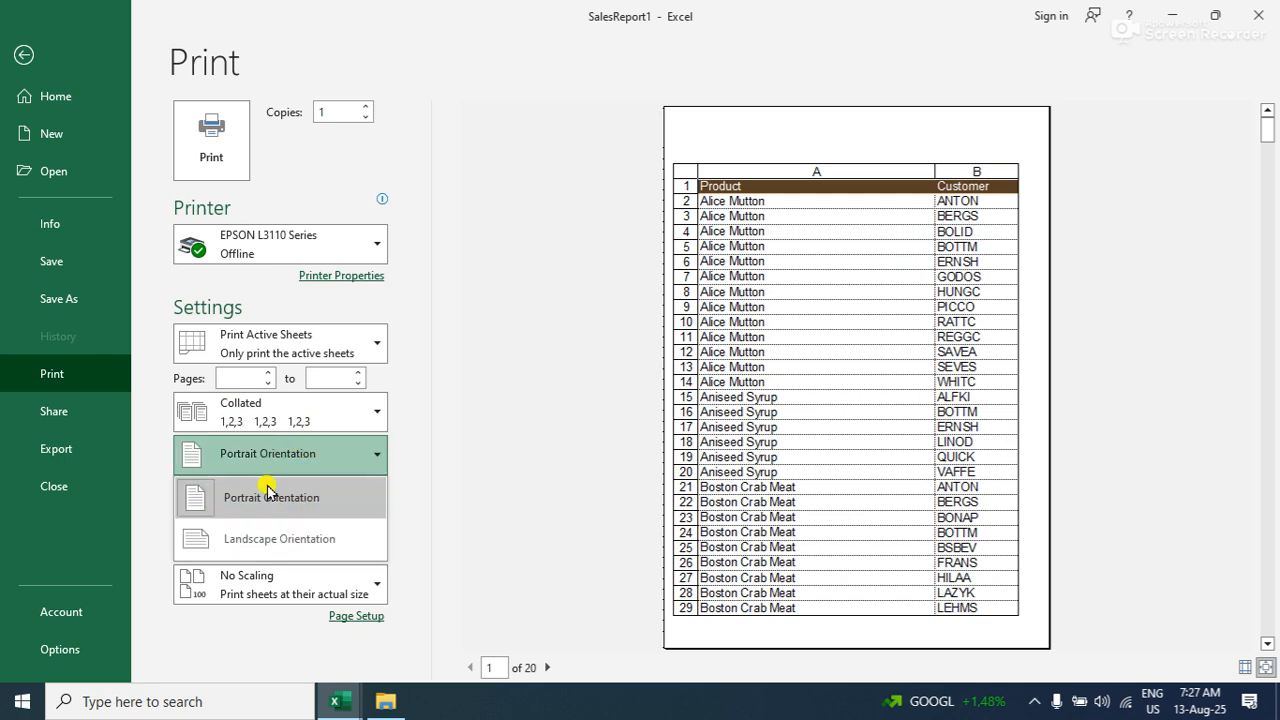
pyautogui.click(268, 538)
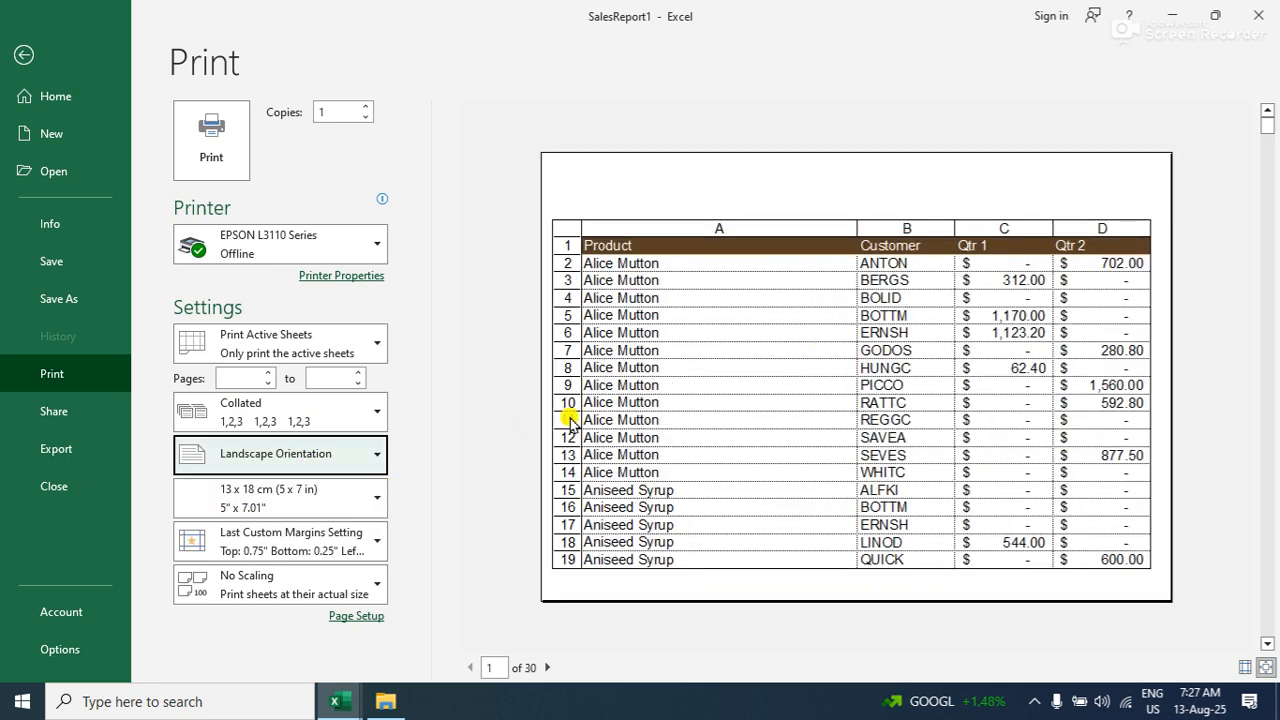
pyautogui.click(288, 490)
pyautogui.click(500, 480)
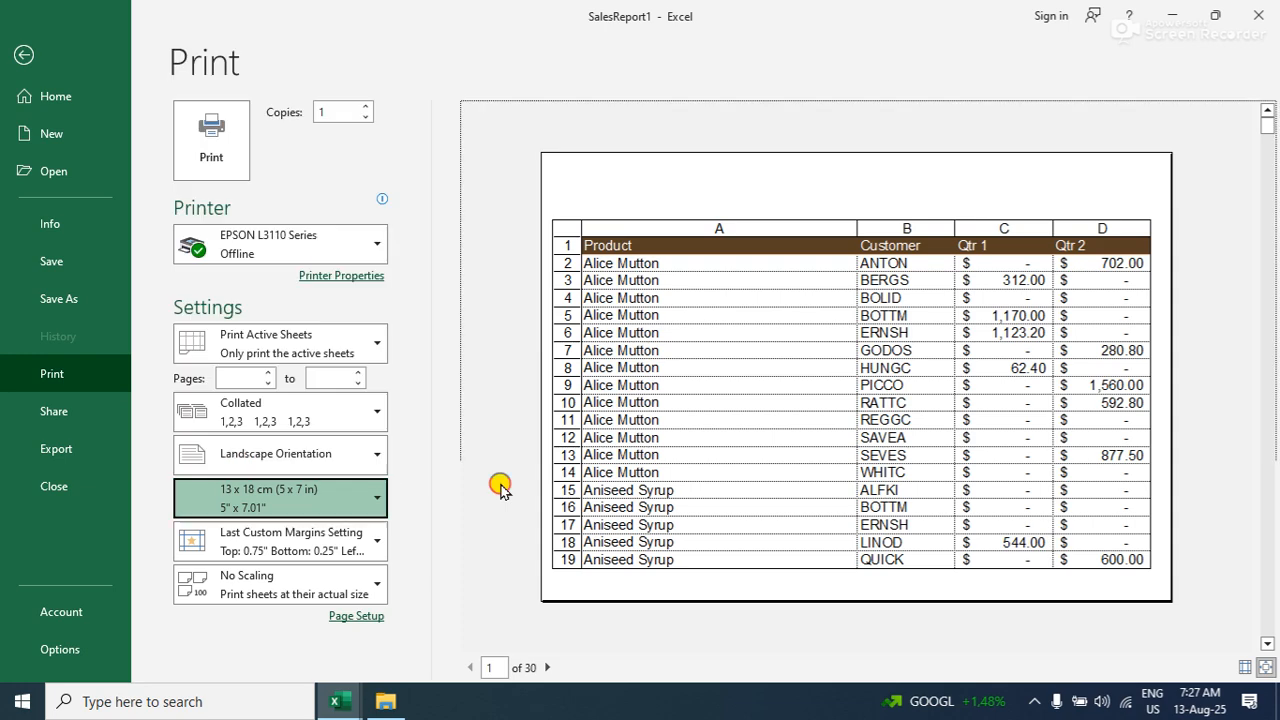
pyautogui.click(300, 470)
pyautogui.click(262, 452)
pyautogui.click(250, 456)
pyautogui.click(245, 495)
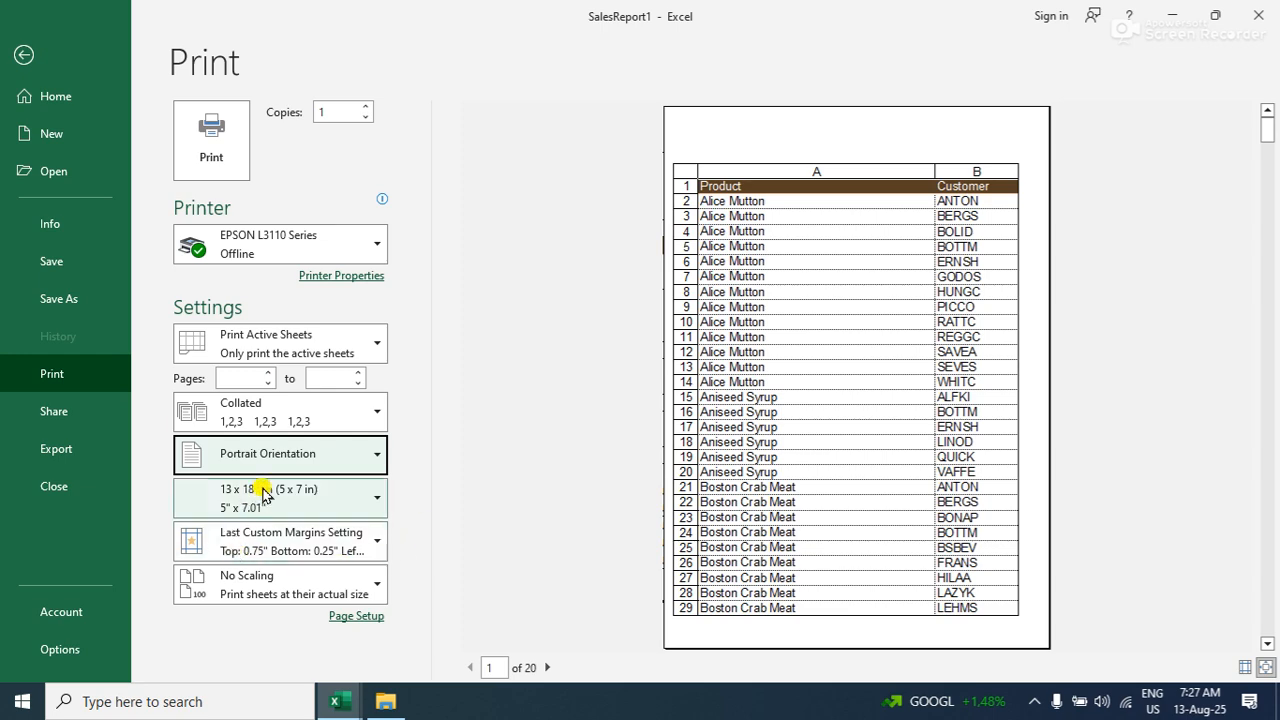
# Leave the print preview, set the Source Data sheet to Landscape in the worksheet's page setup, and check the printout preview
pyautogui.click(22, 55)
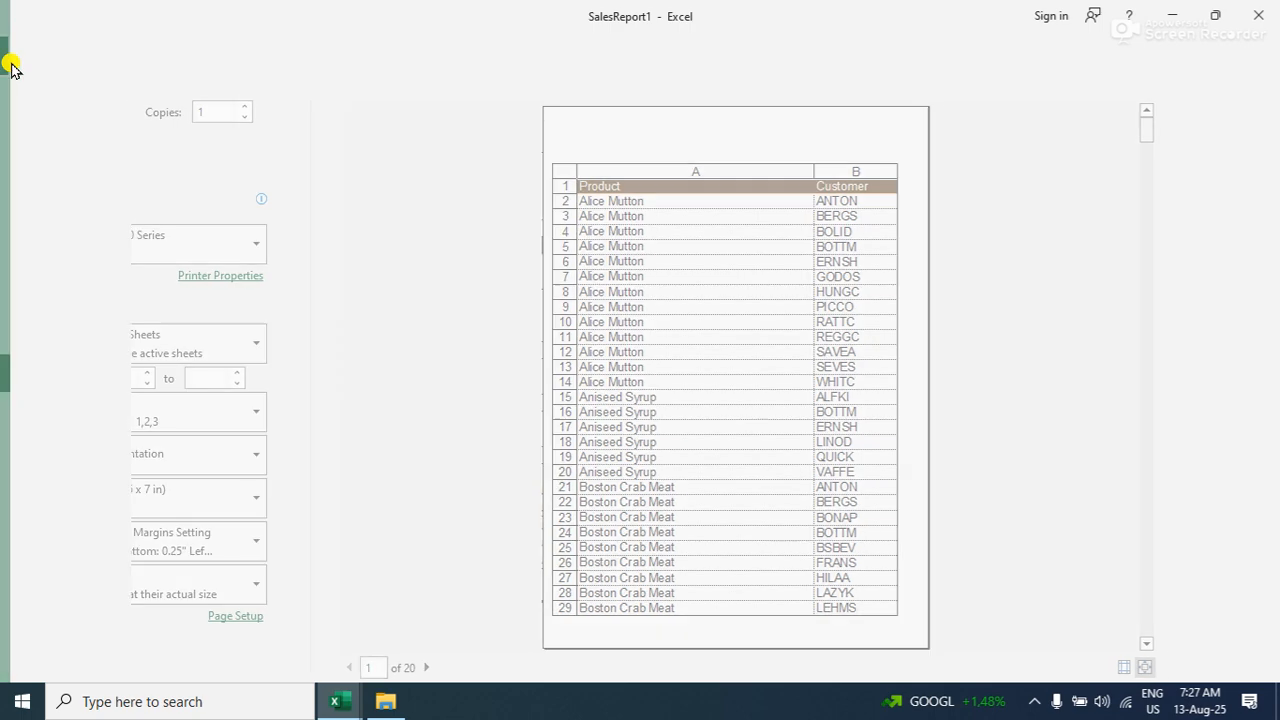
pyautogui.click(210, 105)
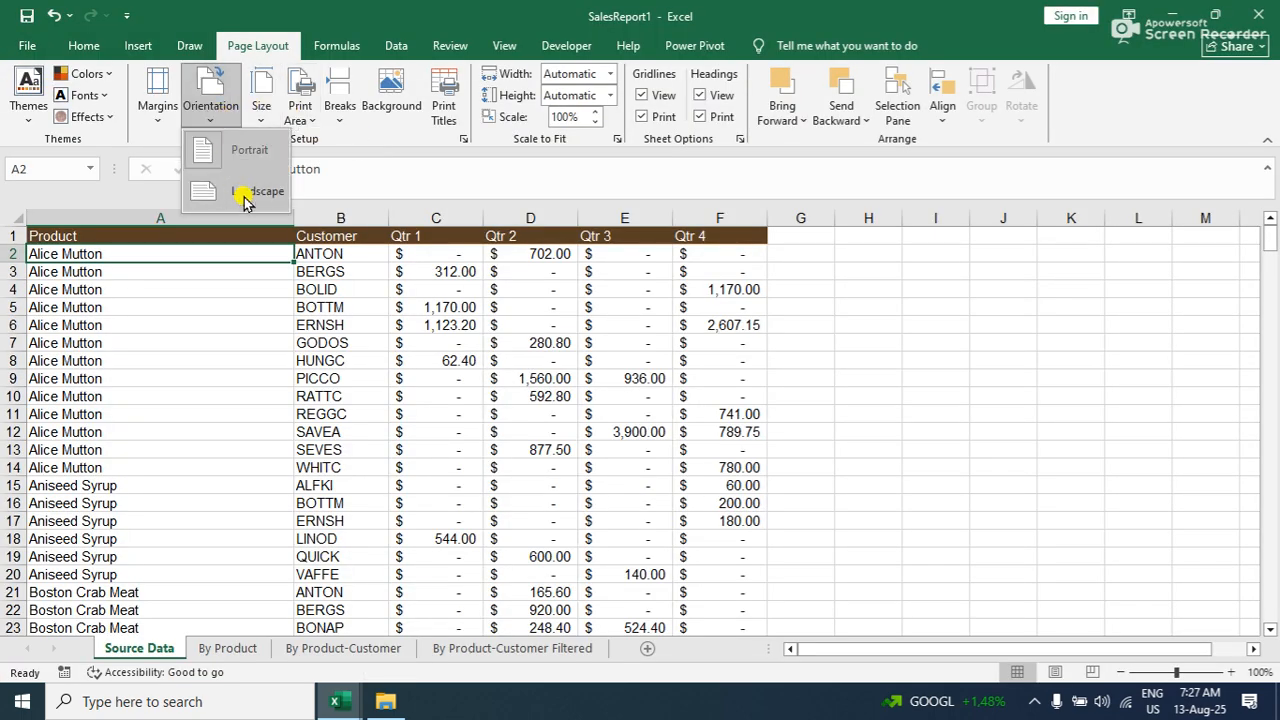
pyautogui.click(242, 195)
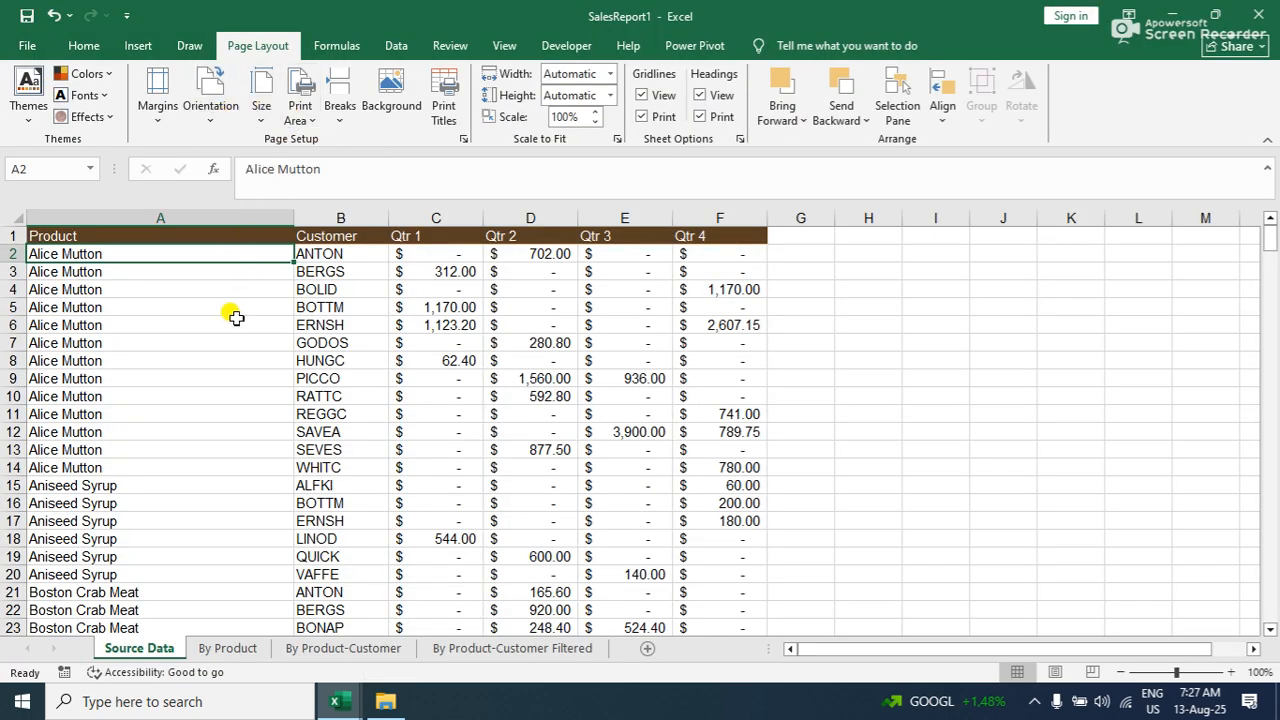
pyautogui.click(27, 45)
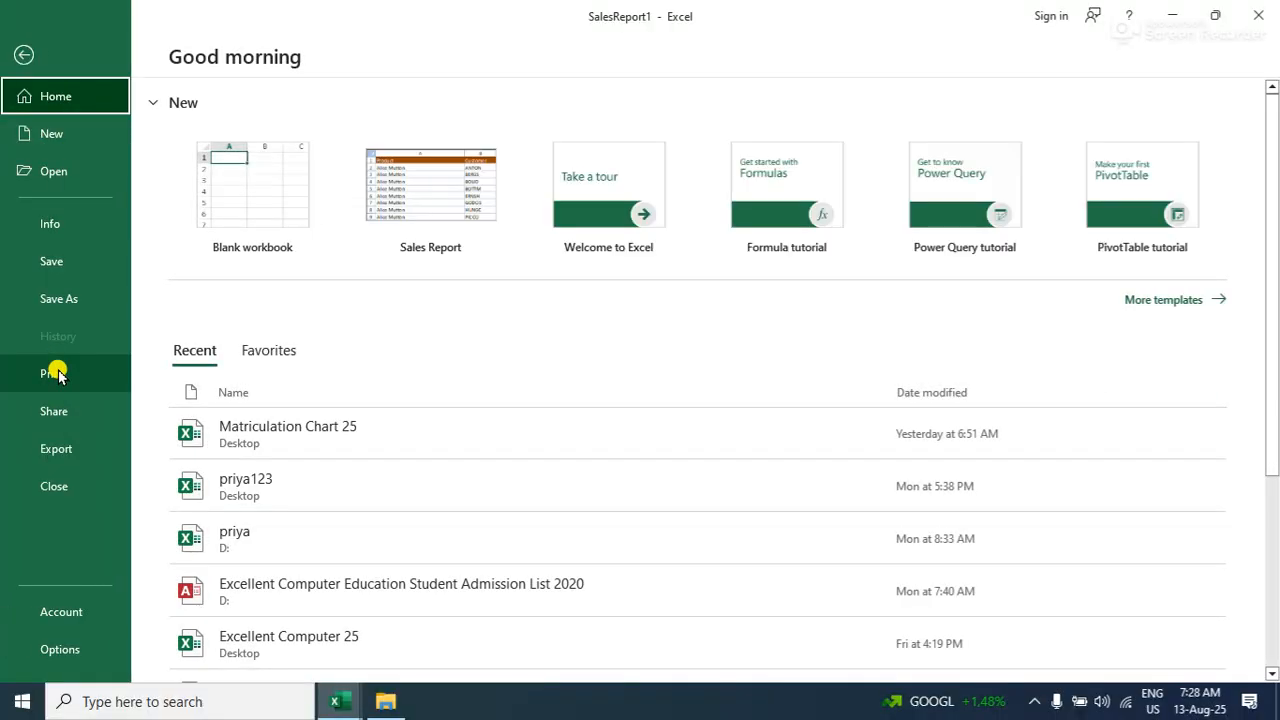
pyautogui.click(55, 373)
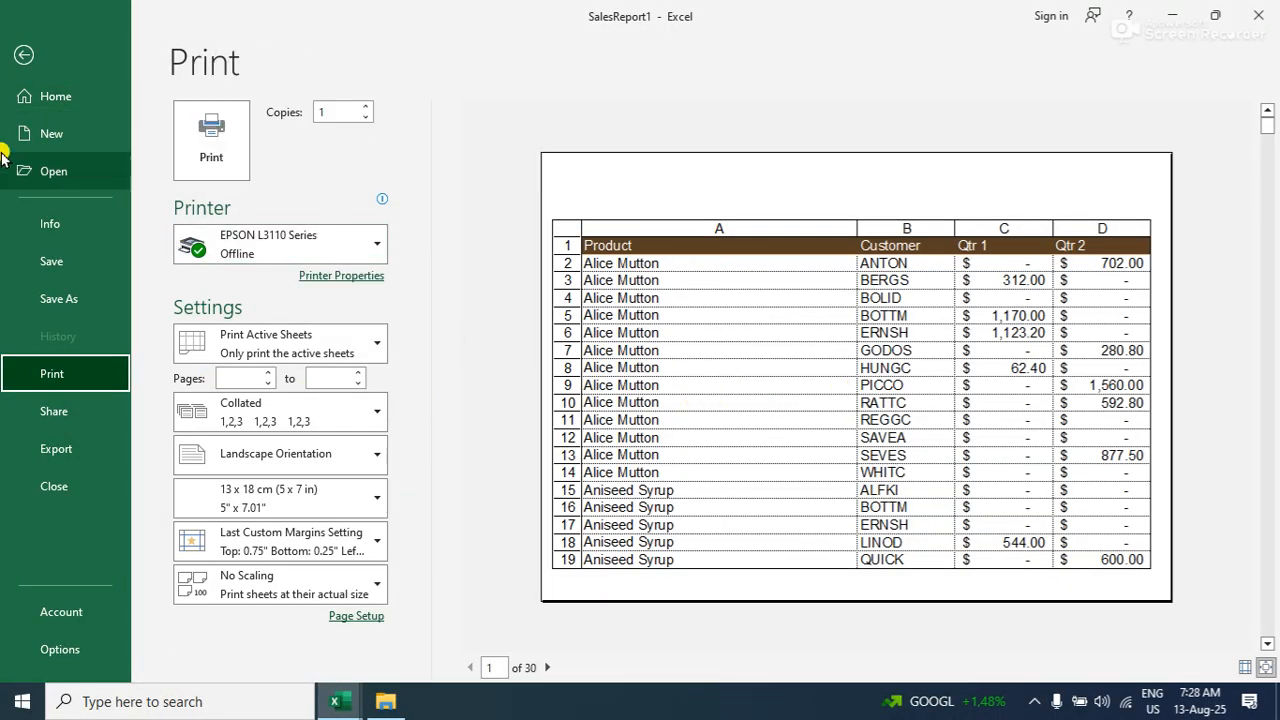
pyautogui.click(24, 55)
# Restore Portrait orientation from the worksheet, look over the margin presets, and open the print preview
pyautogui.click(207, 113)
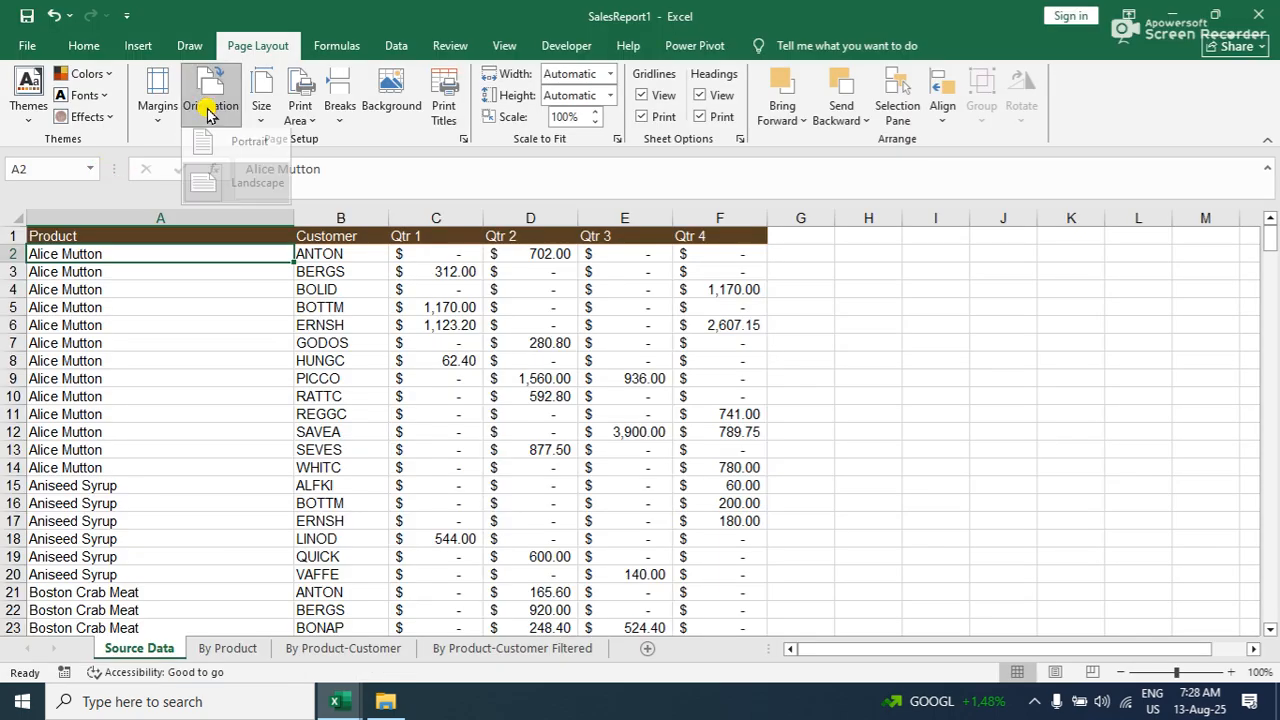
pyautogui.click(166, 120)
pyautogui.click(168, 122)
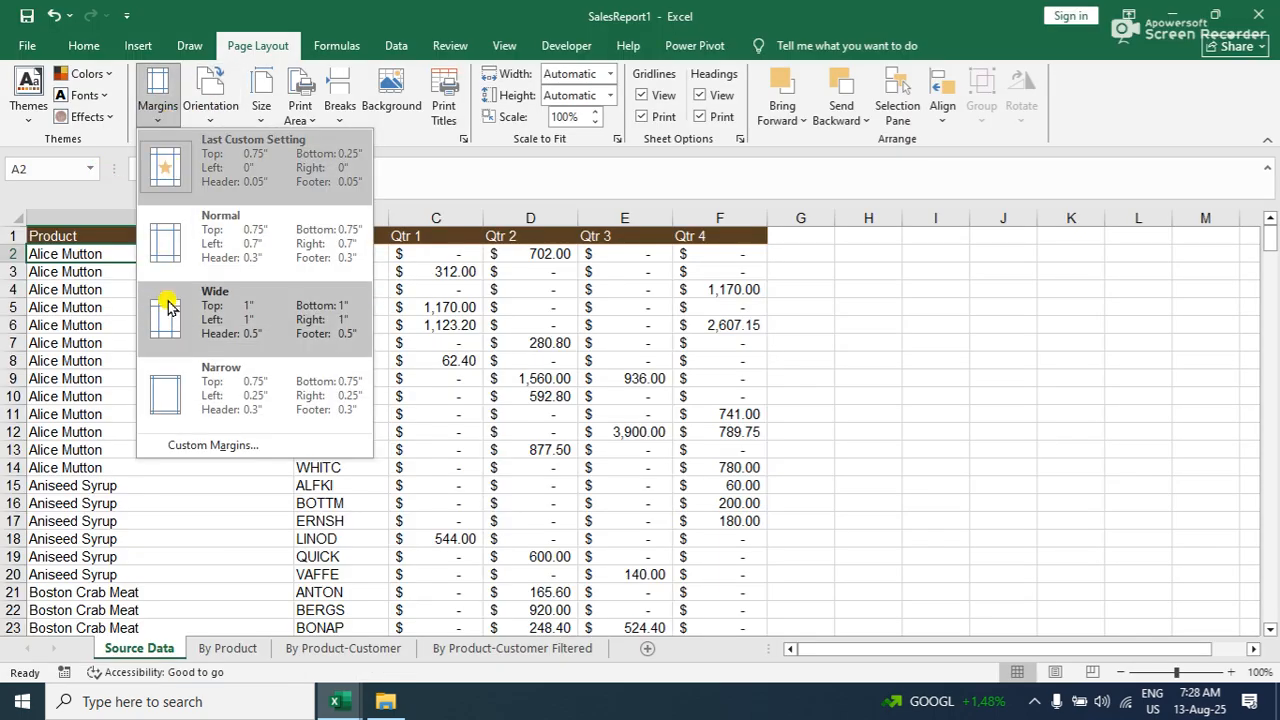
pyautogui.click(18, 40)
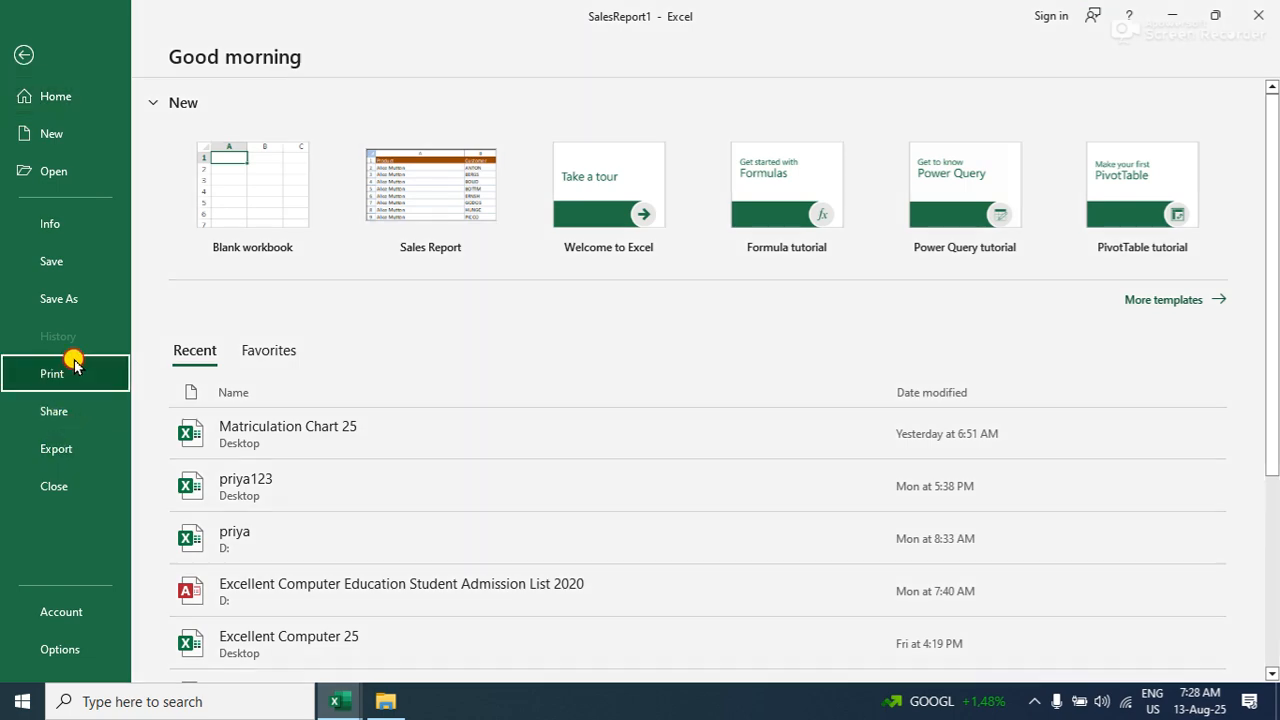
pyautogui.click(75, 365)
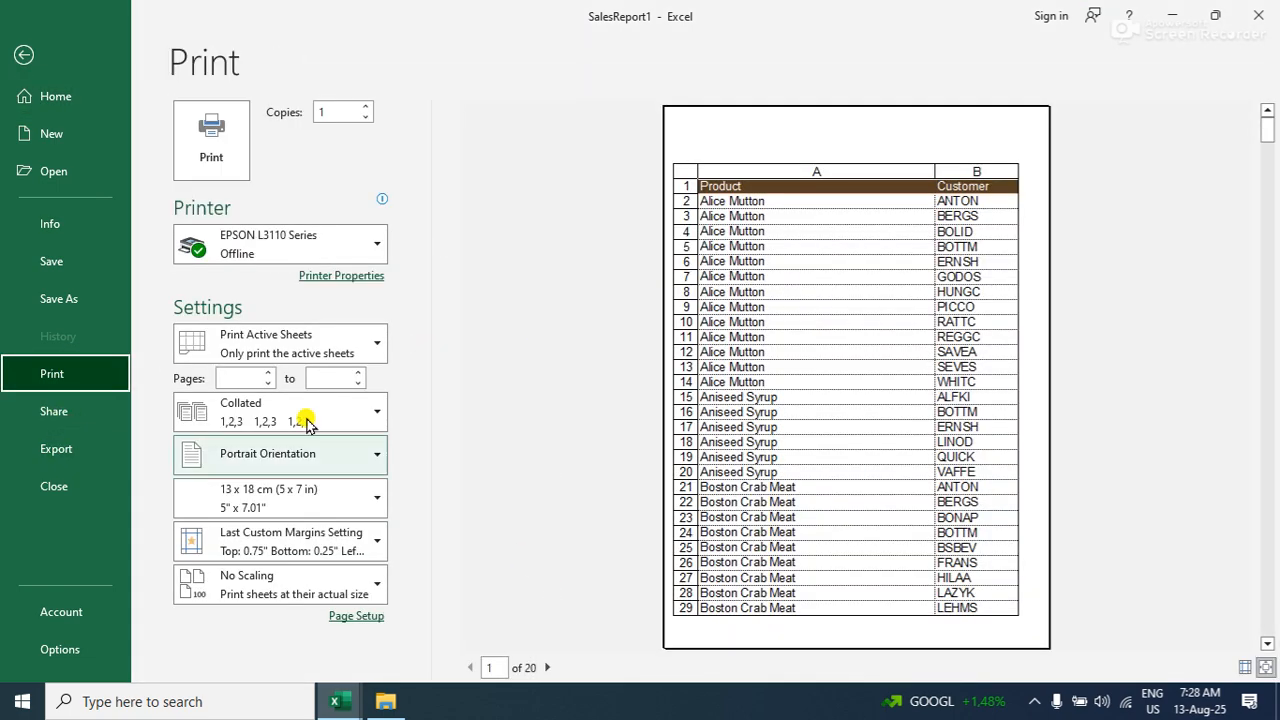
# Try Normal margins for the 13 x 18 cm printout and set the margins to Narrow
pyautogui.click(260, 530)
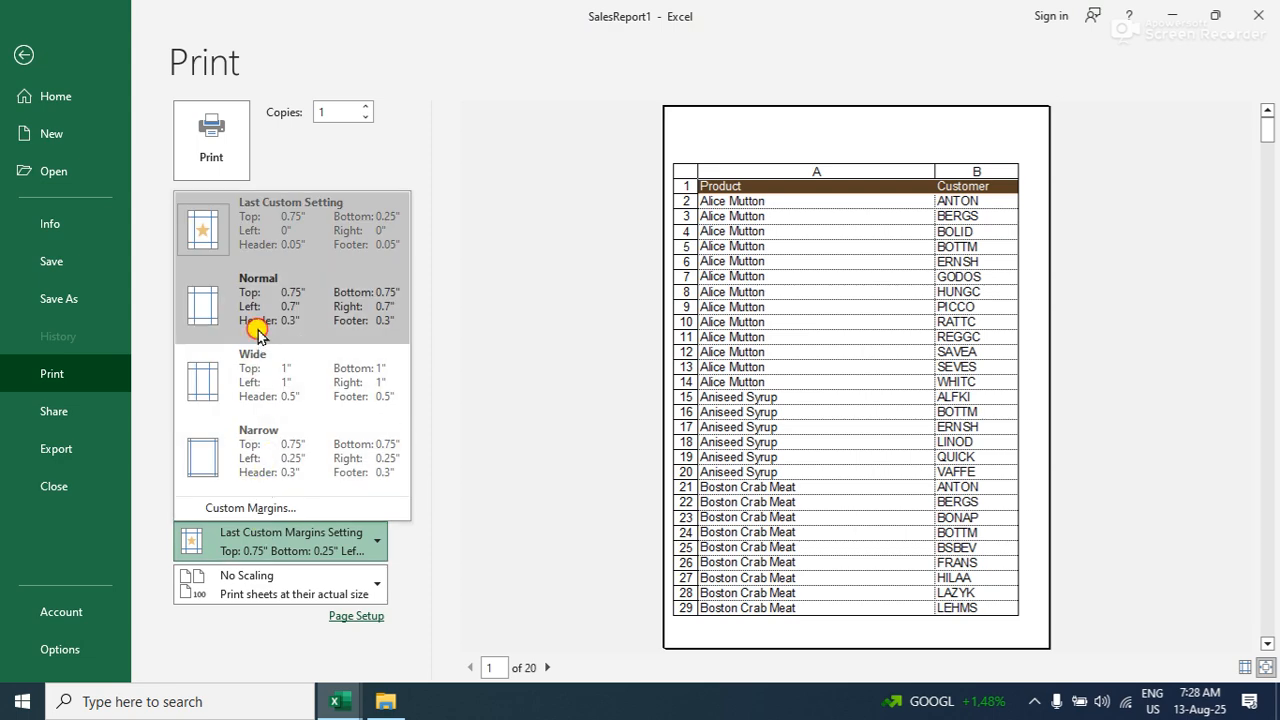
pyautogui.click(257, 330)
pyautogui.click(271, 535)
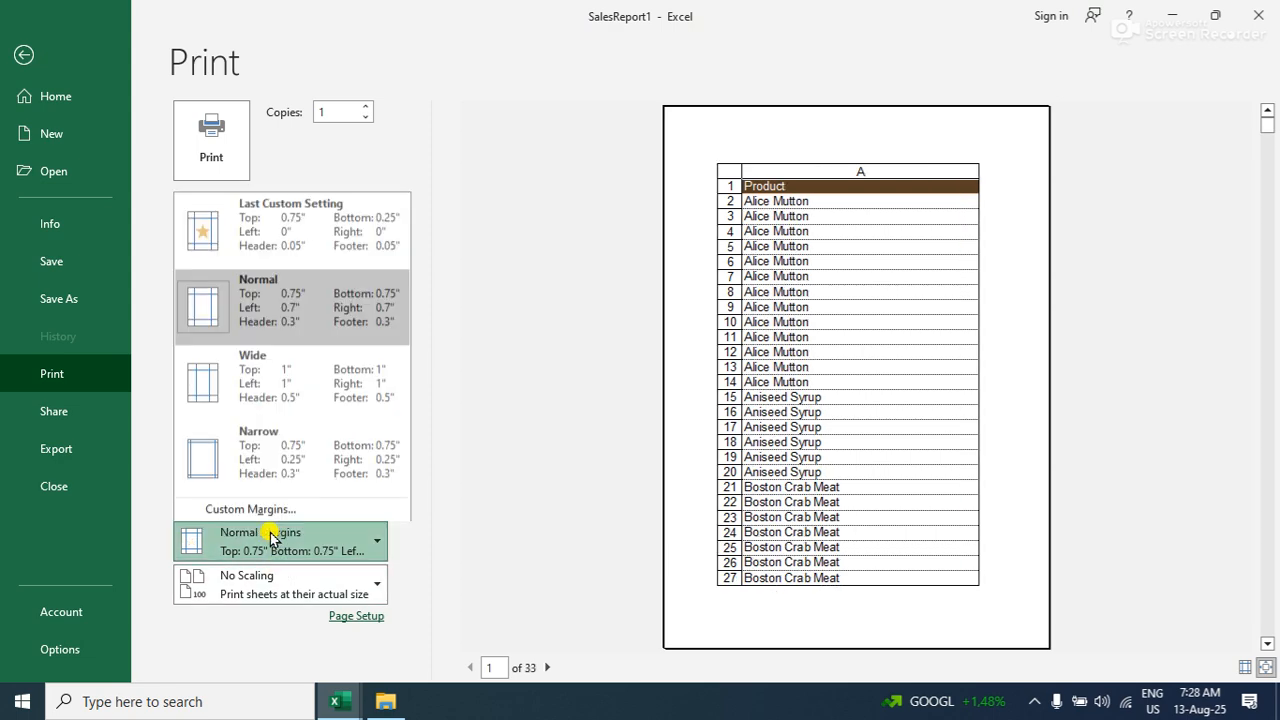
pyautogui.click(235, 476)
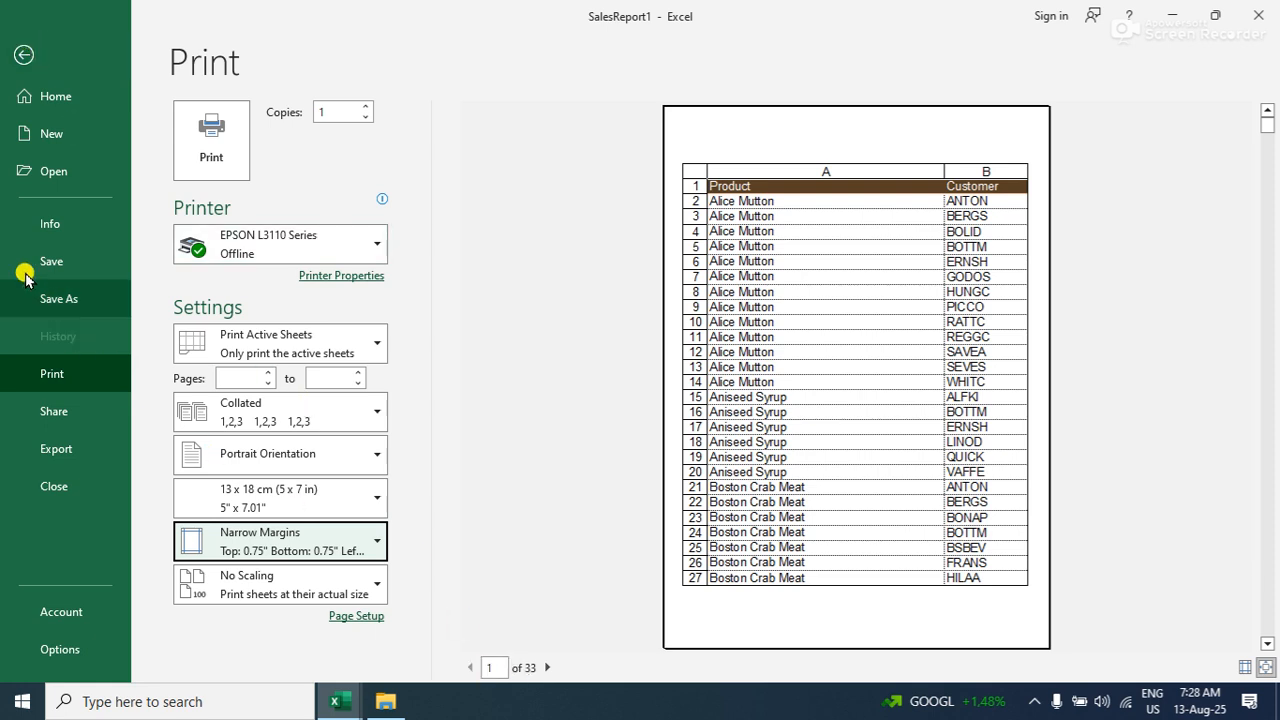
# Set the paper size to A4 210 x 297 mm in the print settings and return to the worksheet
pyautogui.click(266, 508)
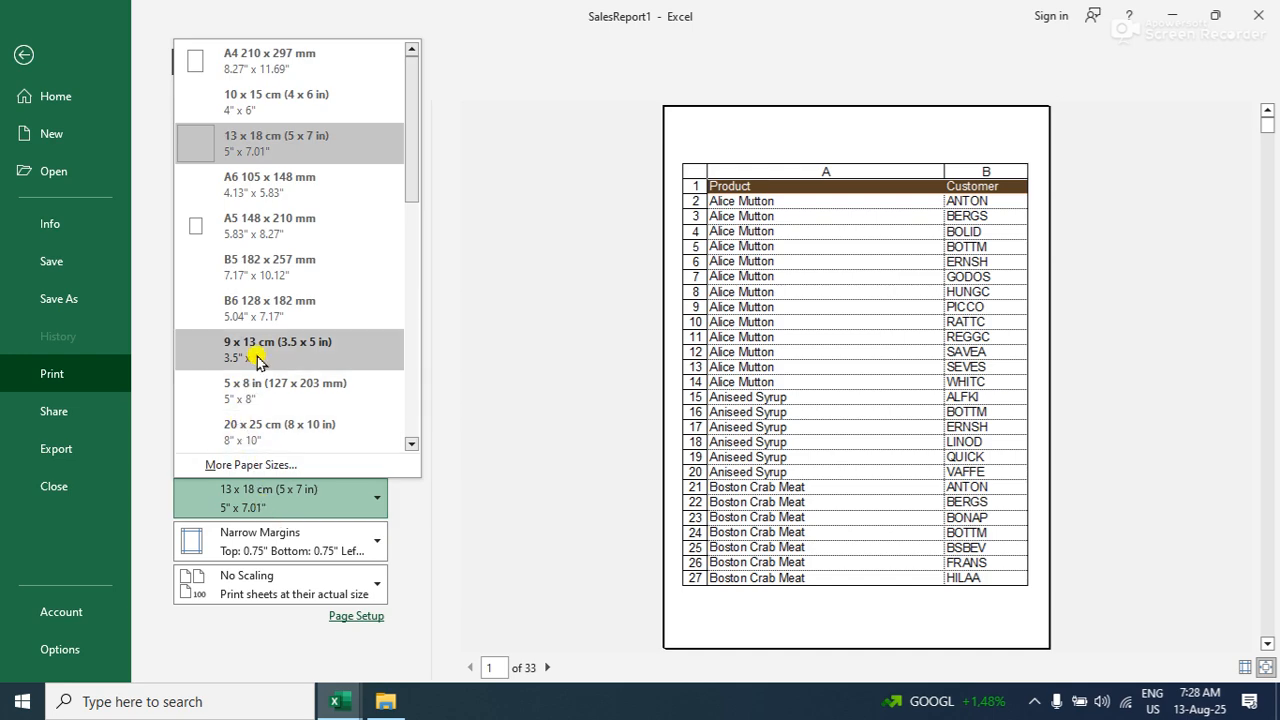
pyautogui.click(270, 60)
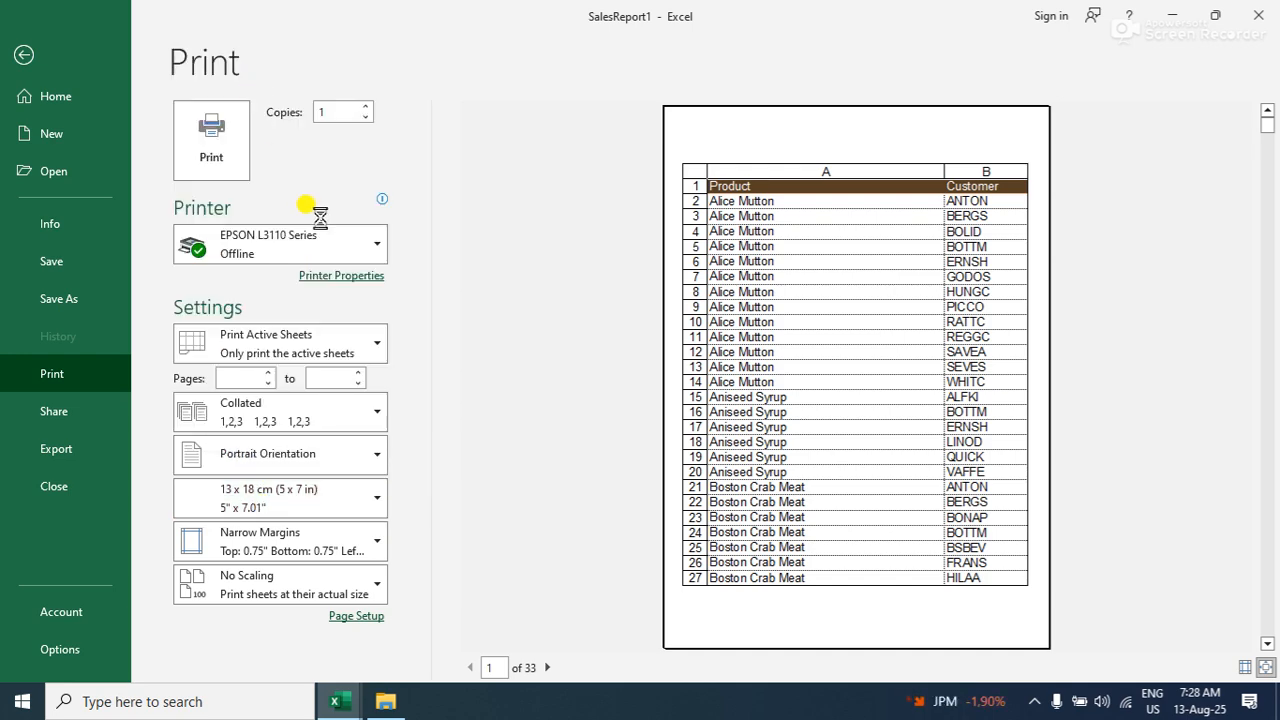
pyautogui.click(18, 50)
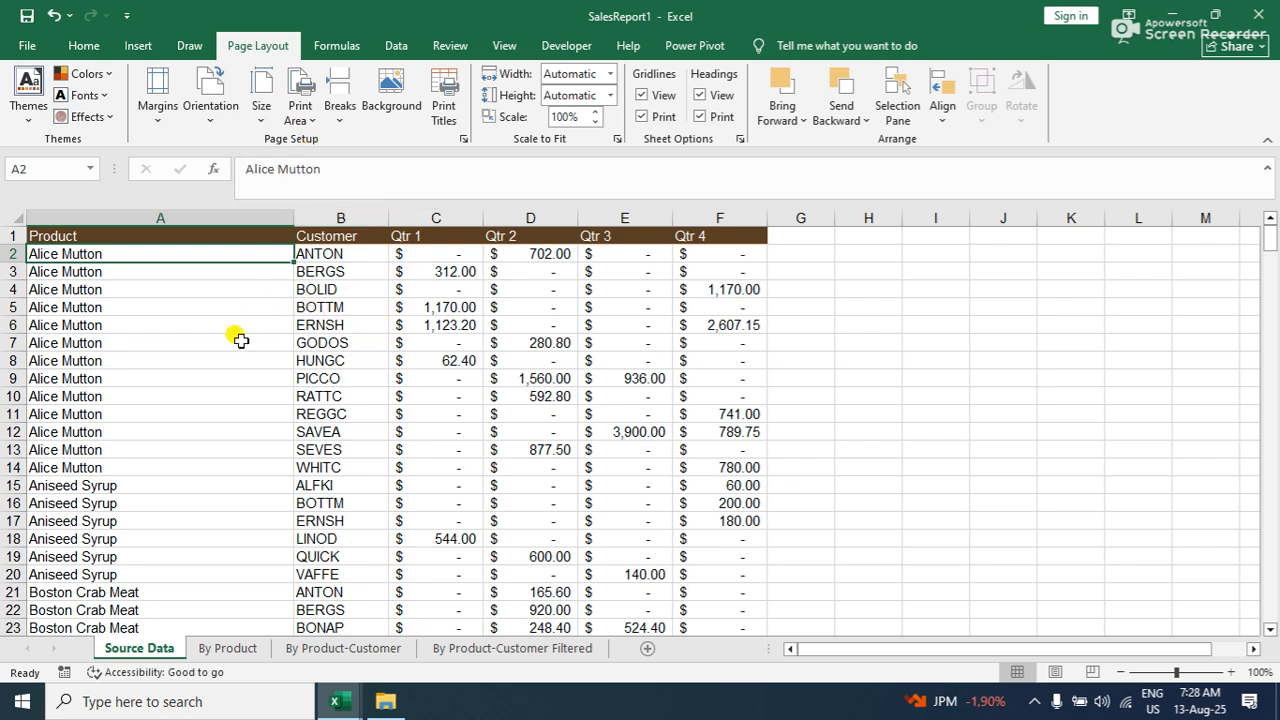
# Set the range A1:F11 on the Source Data sheet as the print area and check it in the print preview
pyautogui.moveTo(63, 236); pyautogui.dragTo(706, 401)
pyautogui.click(300, 110)
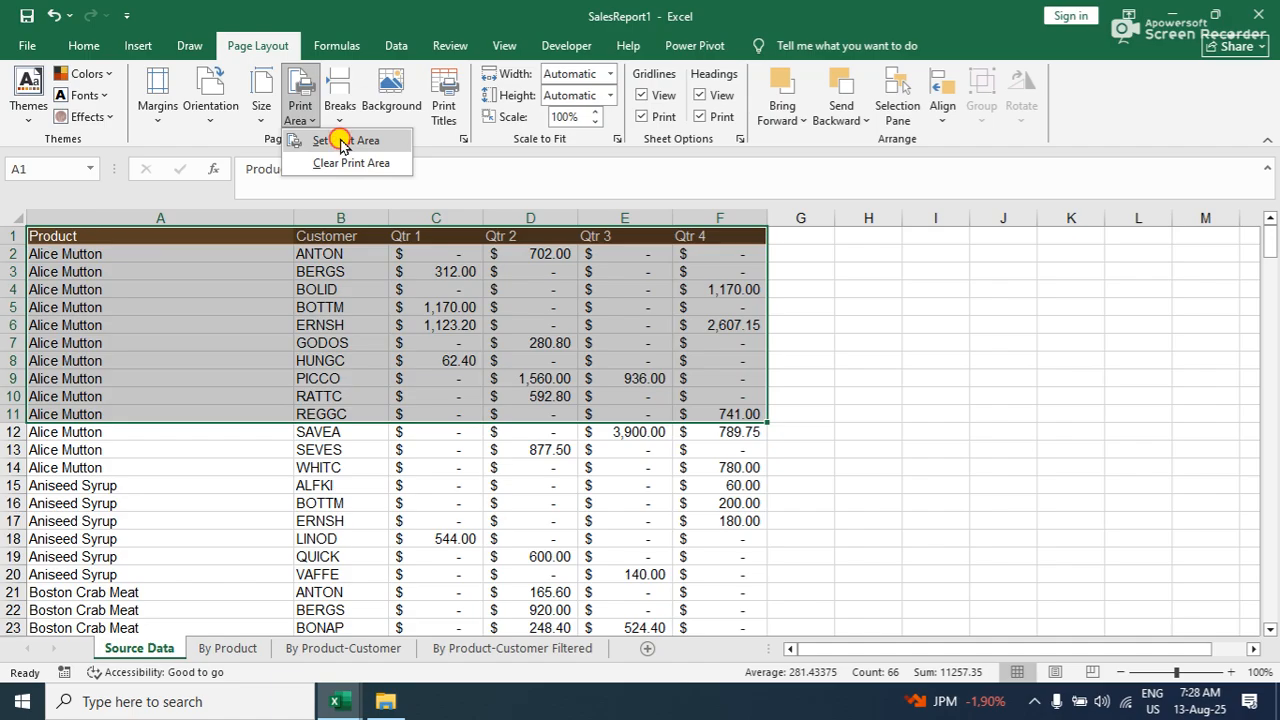
pyautogui.click(341, 141)
pyautogui.click(30, 45)
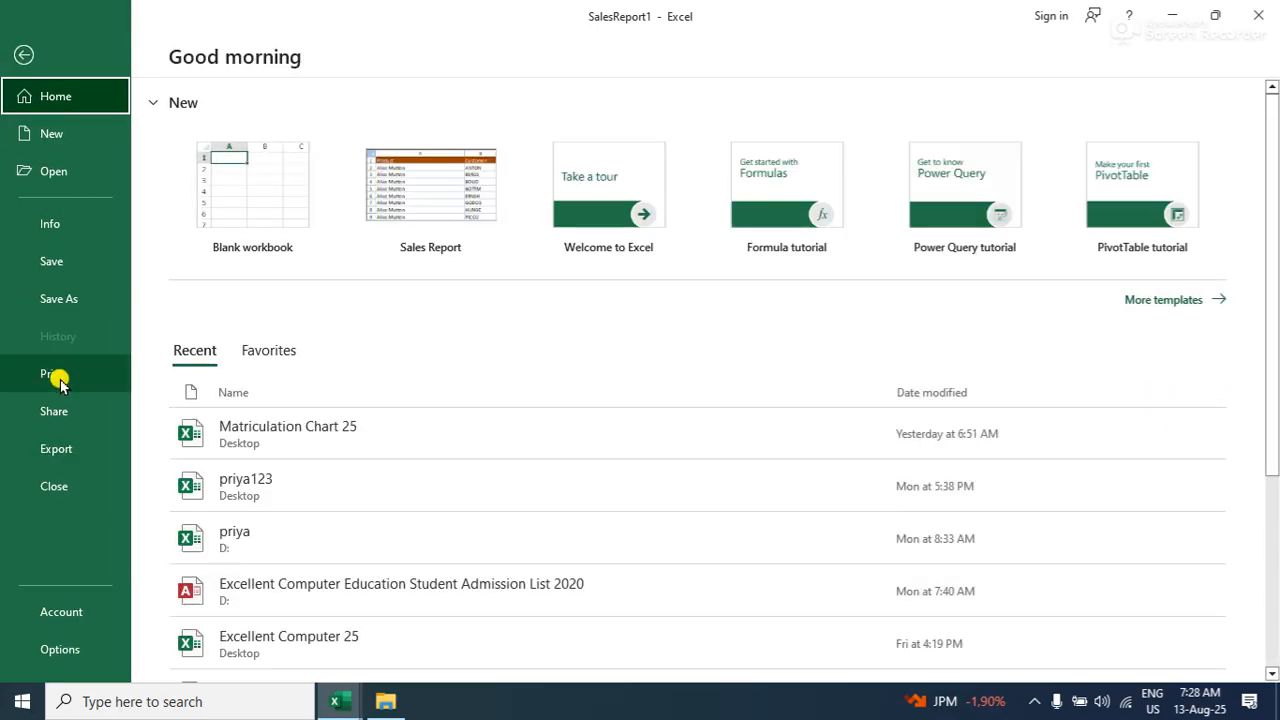
pyautogui.click(58, 378)
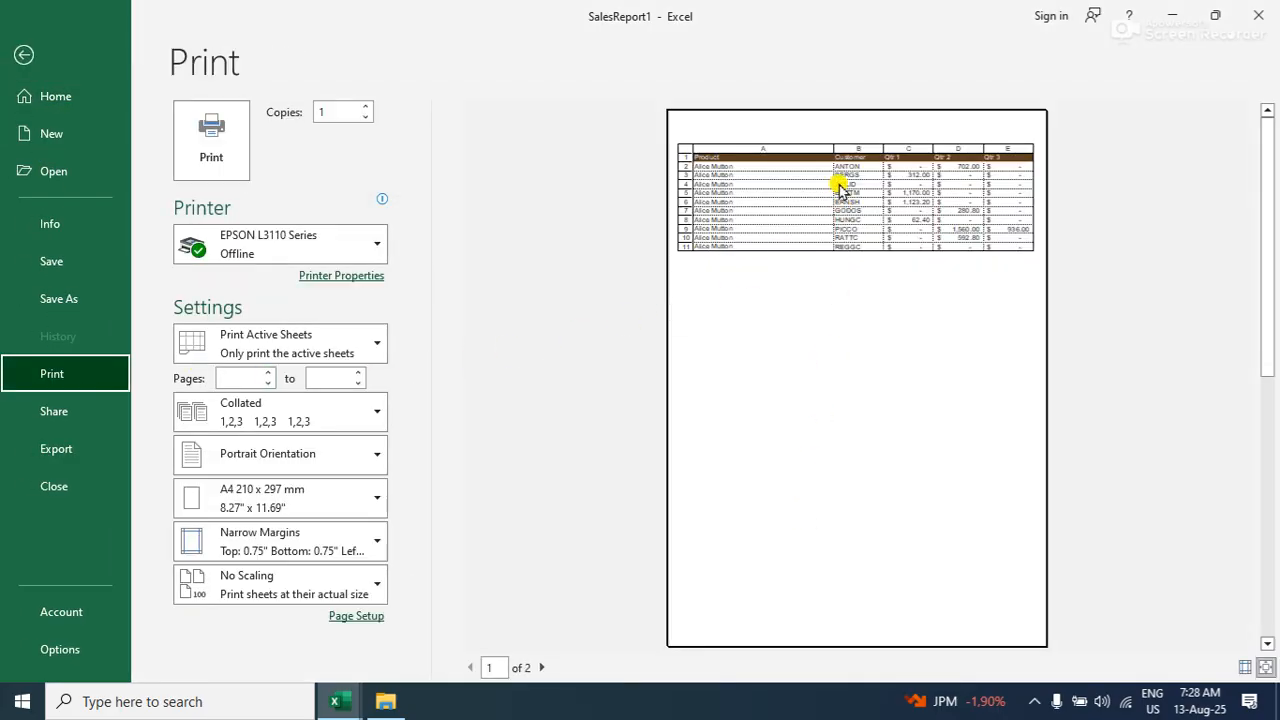
pyautogui.click(23, 55)
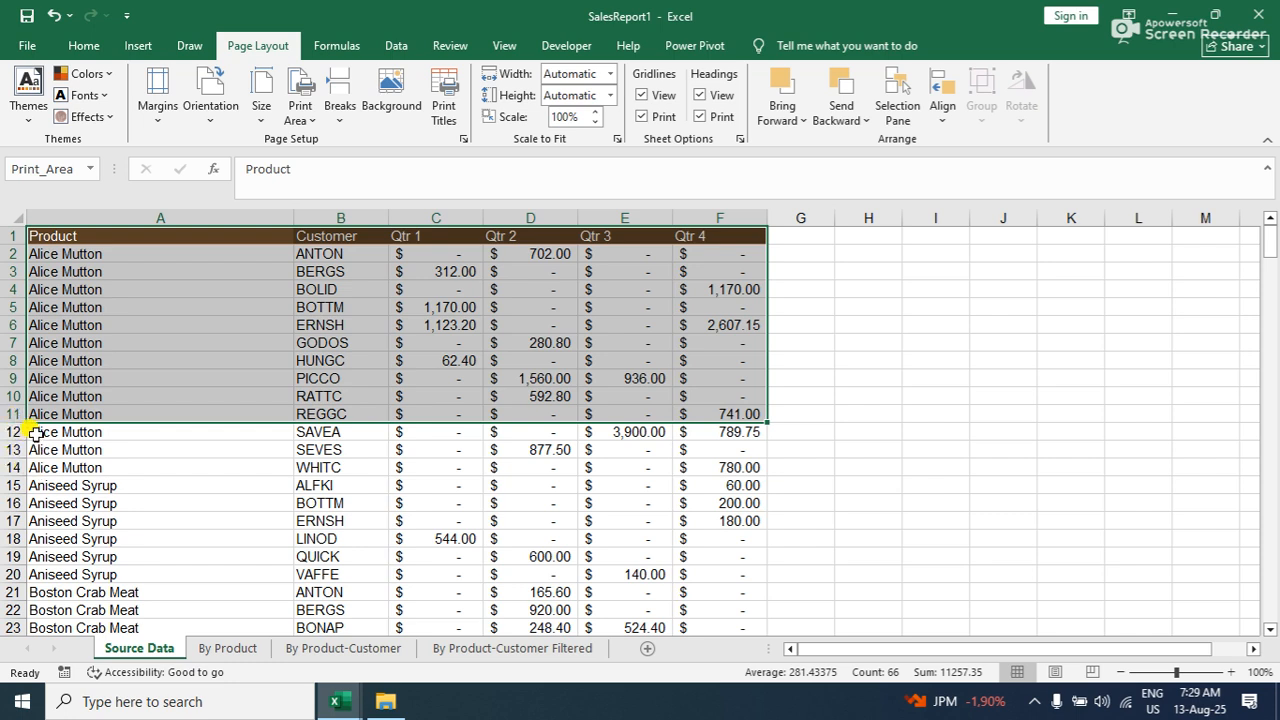
# Add rows 12 to 18 of columns A to F to the print area and check both pages of the print preview
pyautogui.moveTo(64, 431); pyautogui.dragTo(703, 532)
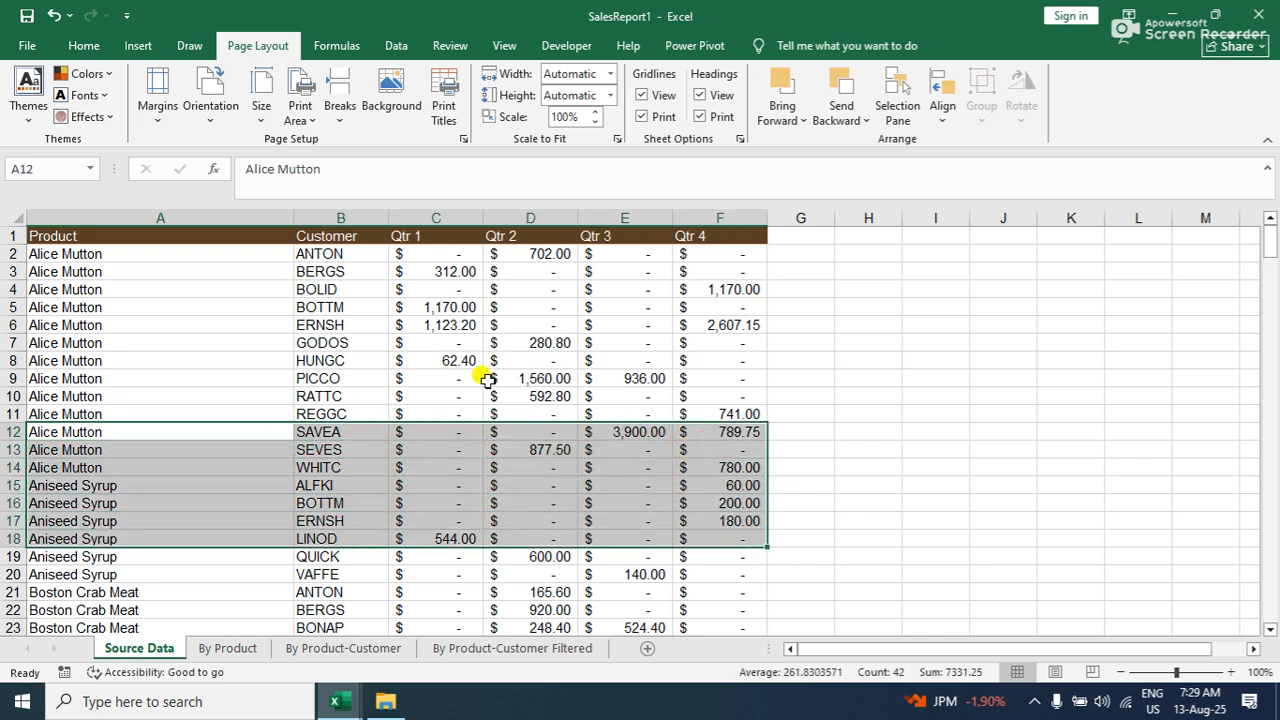
pyautogui.click(300, 112)
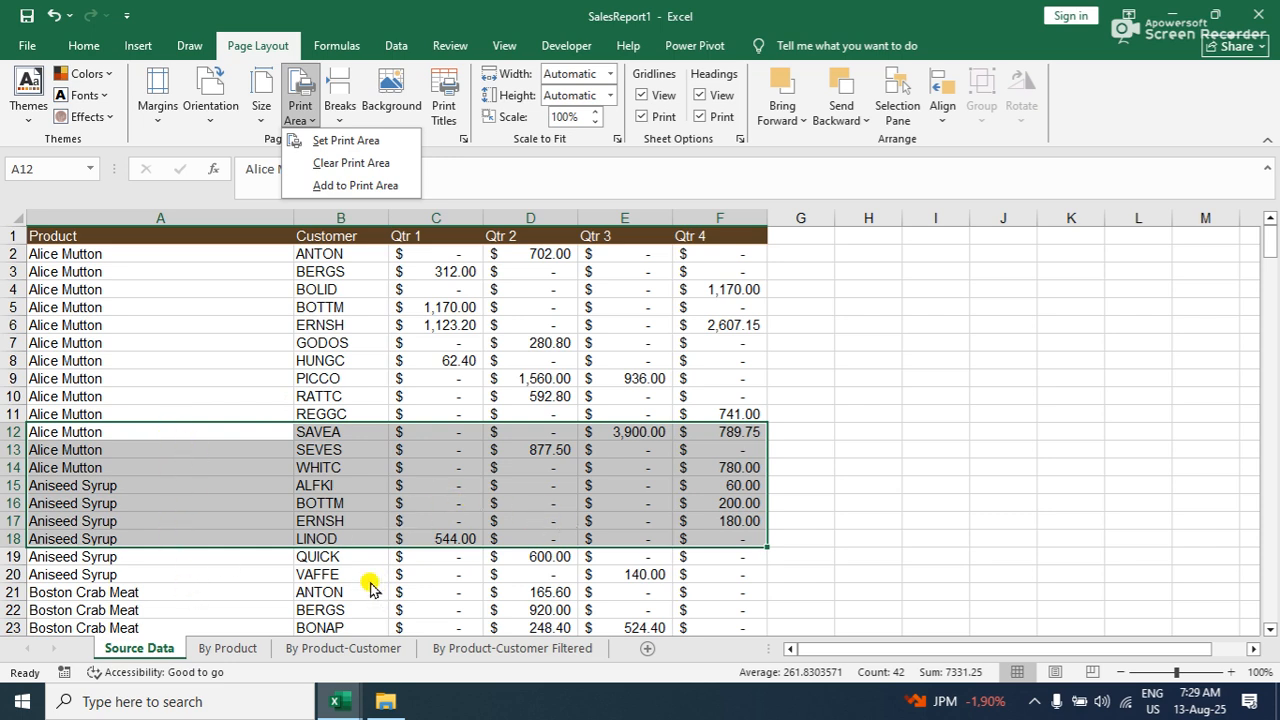
pyautogui.click(328, 186)
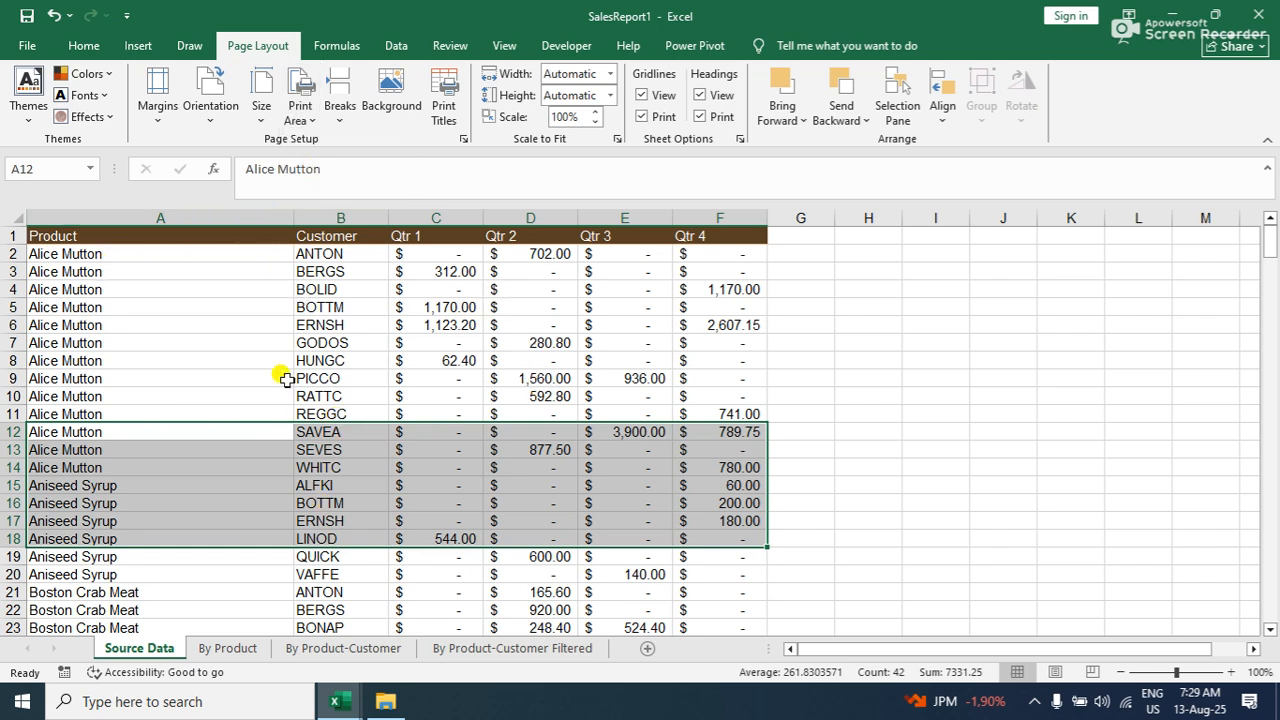
pyautogui.click(22, 42)
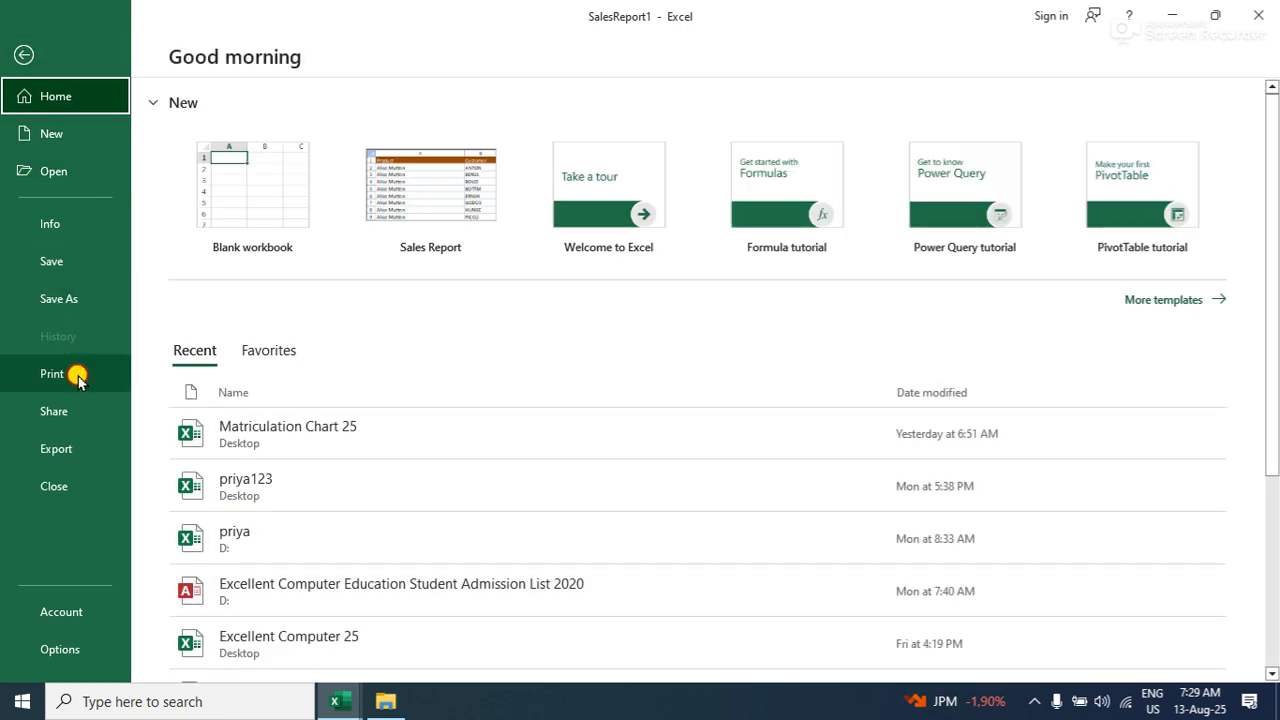
pyautogui.click(77, 373)
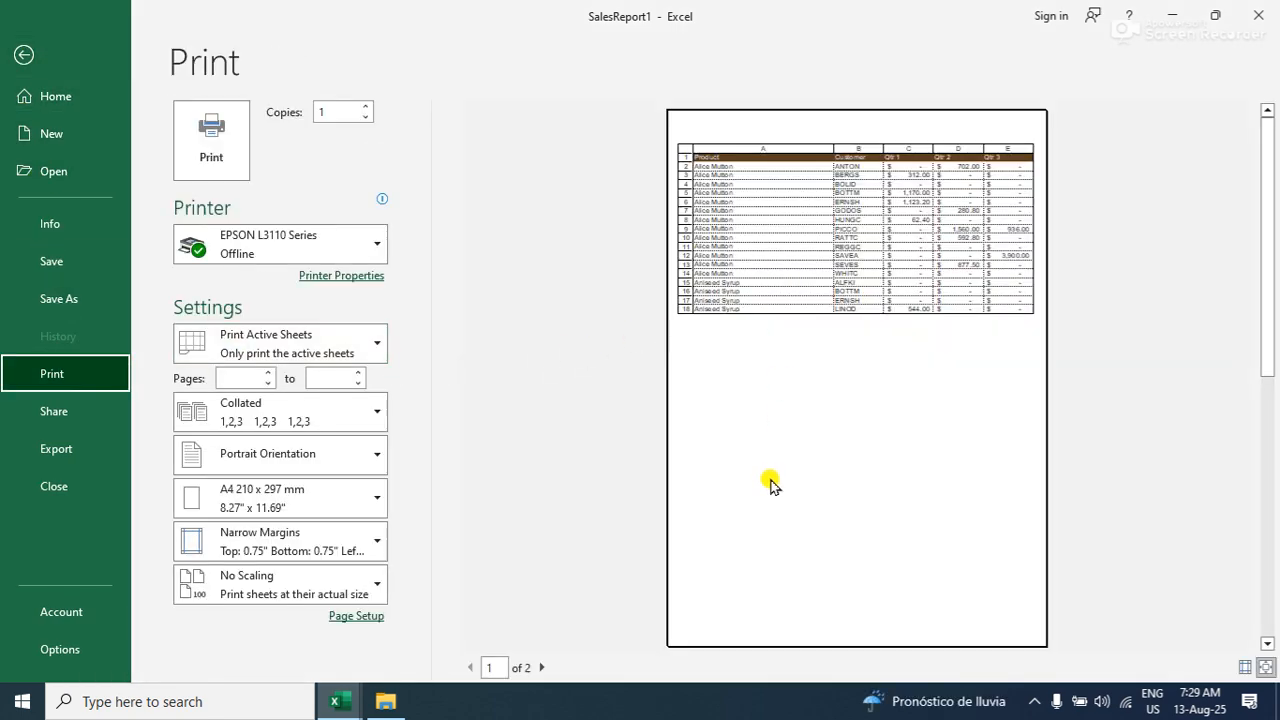
pyautogui.click(541, 667)
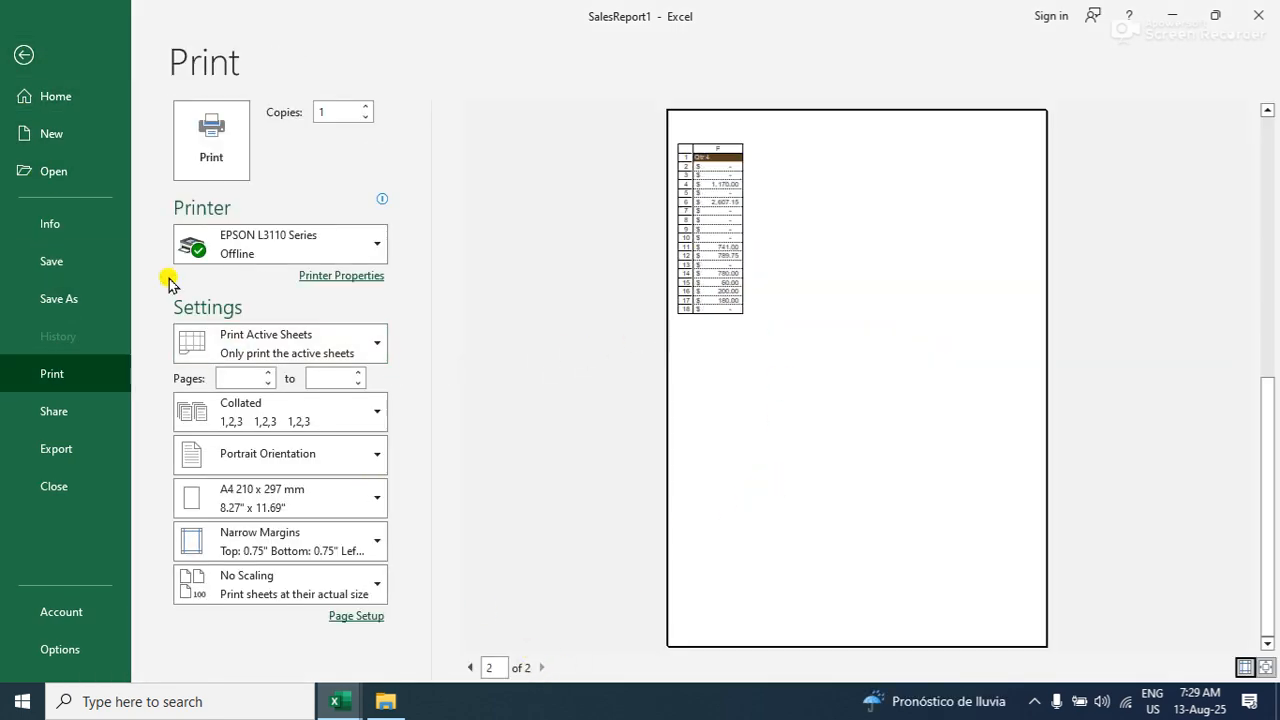
pyautogui.click(20, 53)
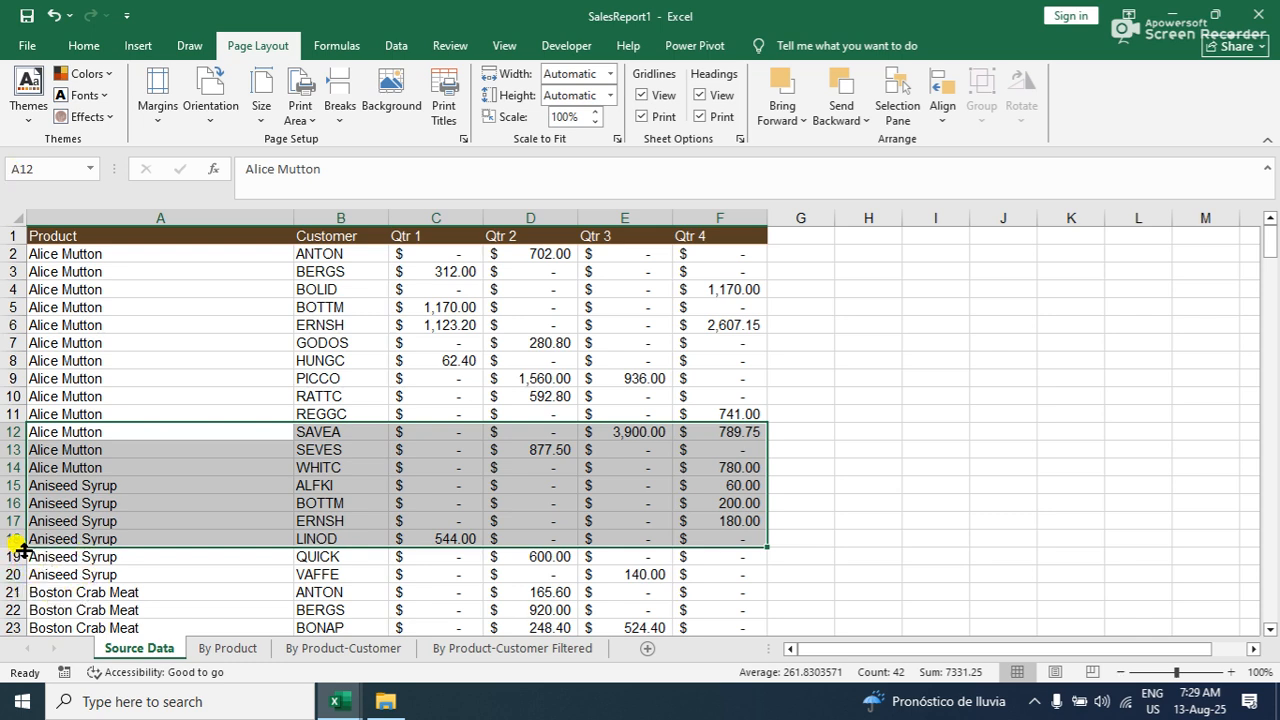
# Add the range A19:F23 to the print area and review the extended printout in the print preview
pyautogui.moveTo(47, 558); pyautogui.dragTo(716, 627)
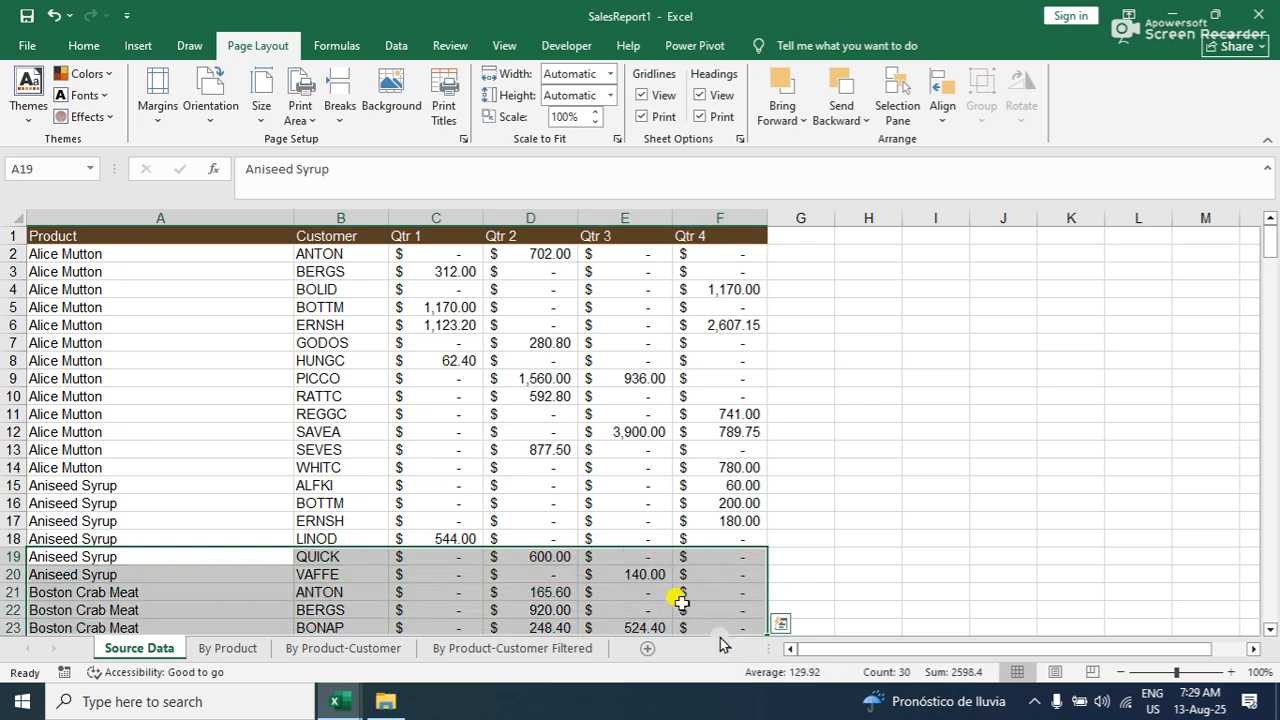
pyautogui.click(300, 108)
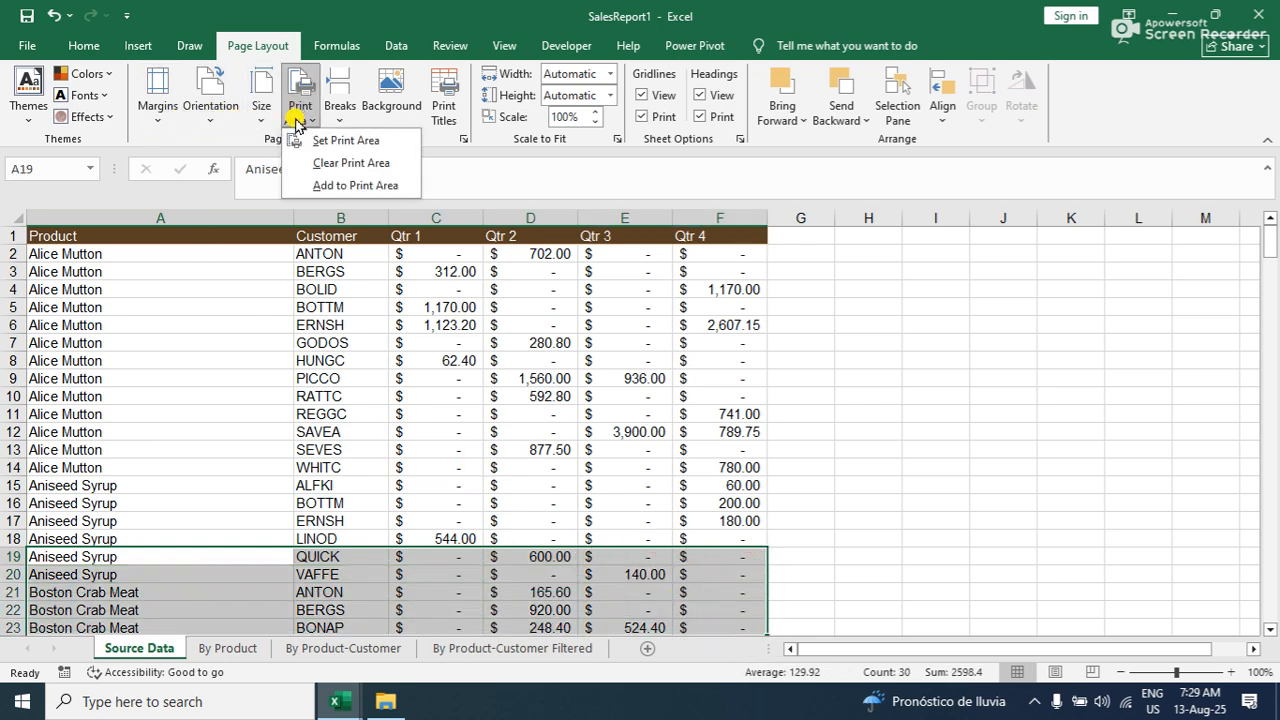
pyautogui.click(326, 188)
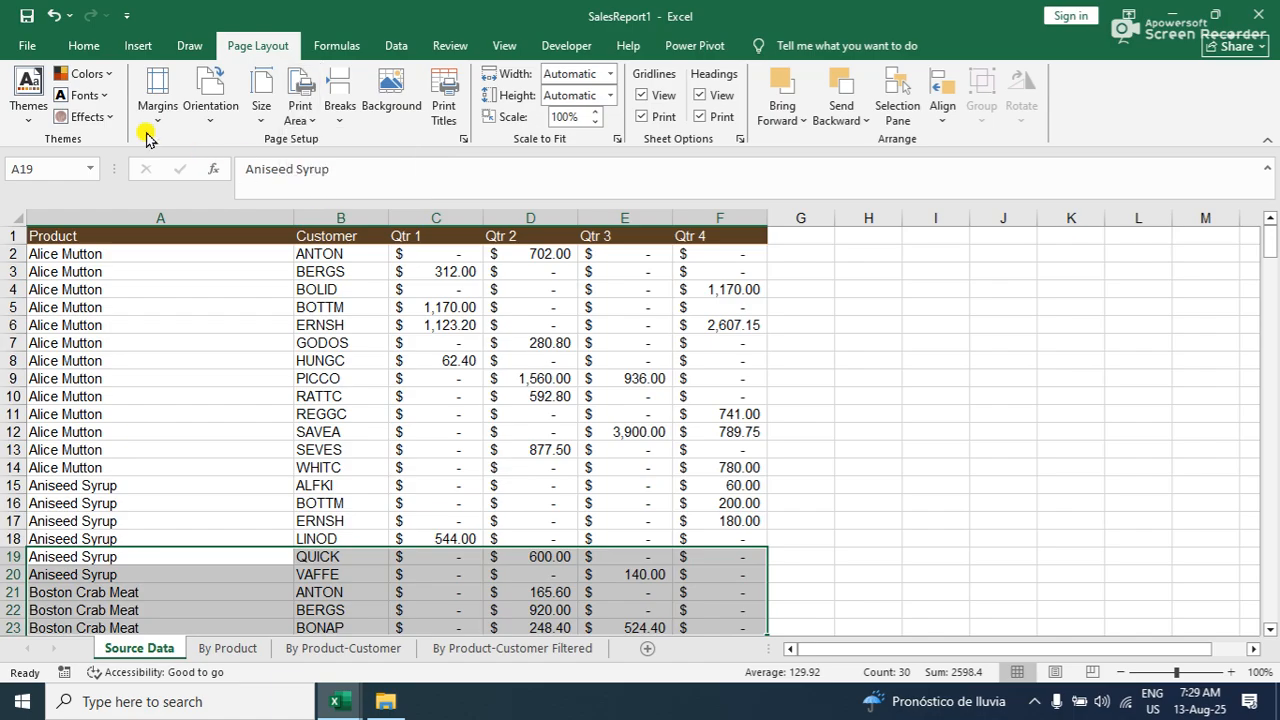
pyautogui.click(27, 45)
pyautogui.click(63, 370)
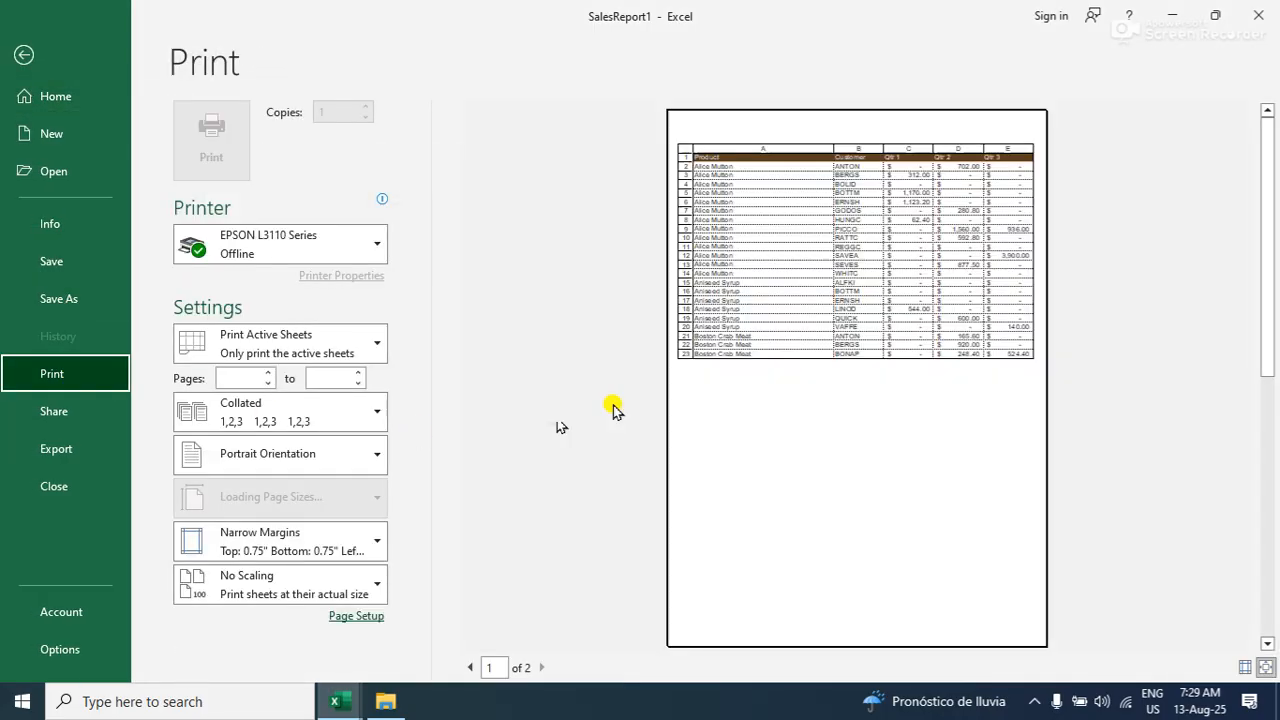
pyautogui.click(541, 667)
pyautogui.click(21, 50)
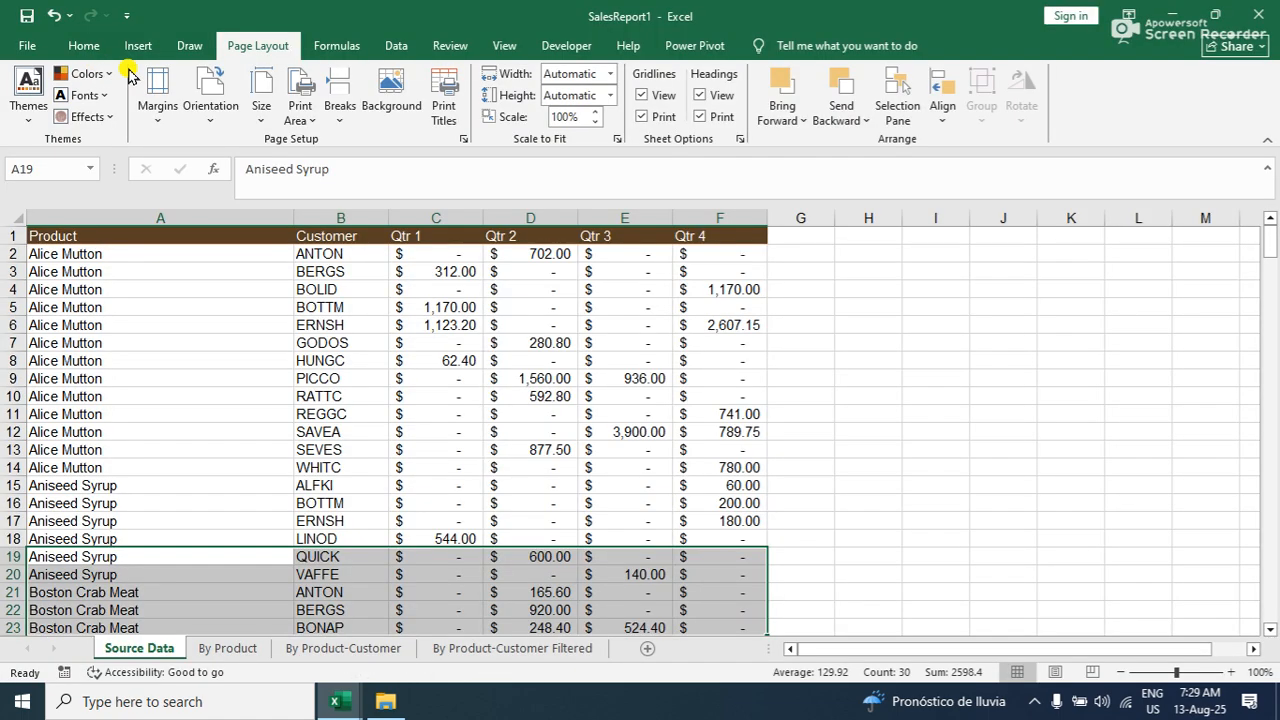
# Clear the Source Data sheet's print area and check the full printout in the print preview
pyautogui.click(313, 117)
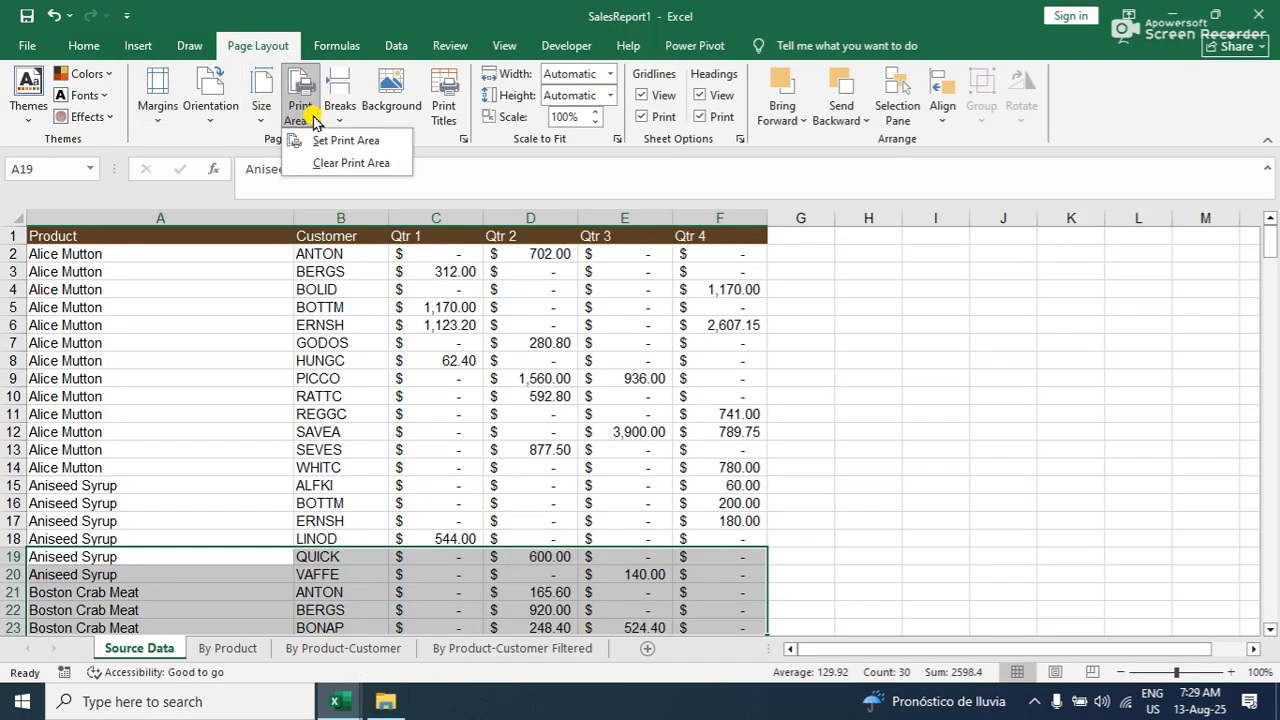
pyautogui.click(345, 163)
pyautogui.click(318, 303)
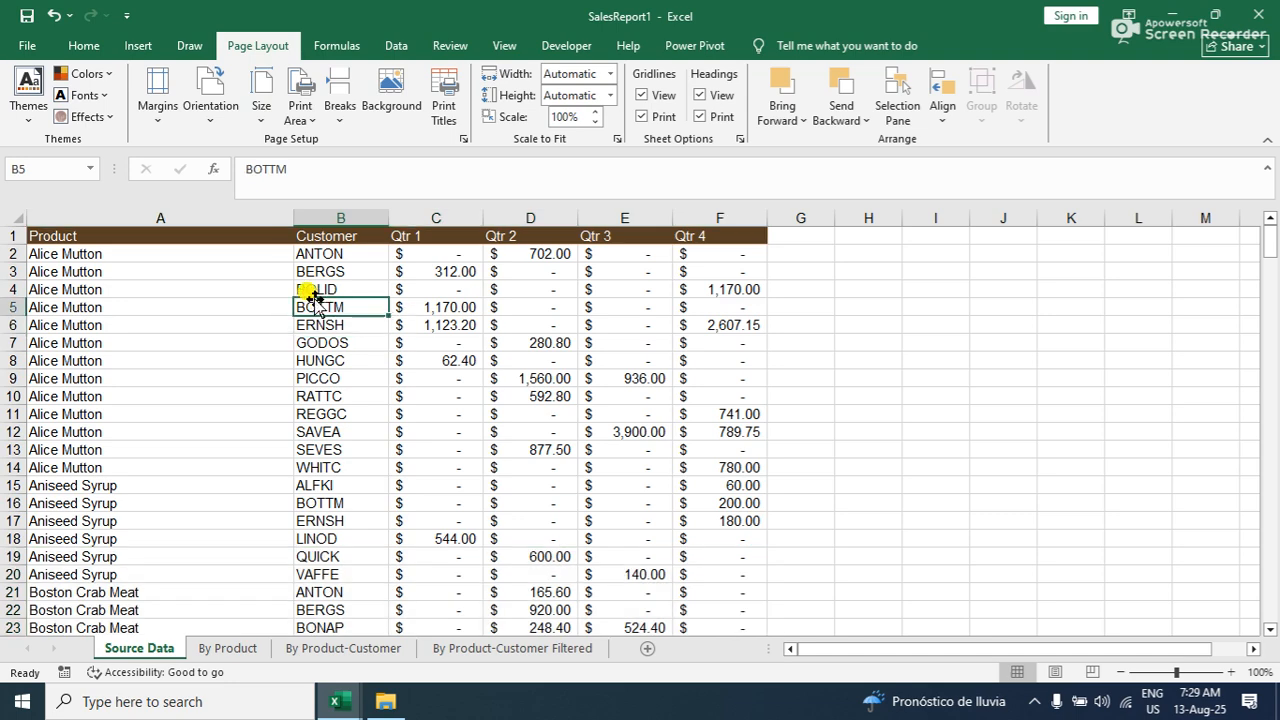
pyautogui.click(35, 50)
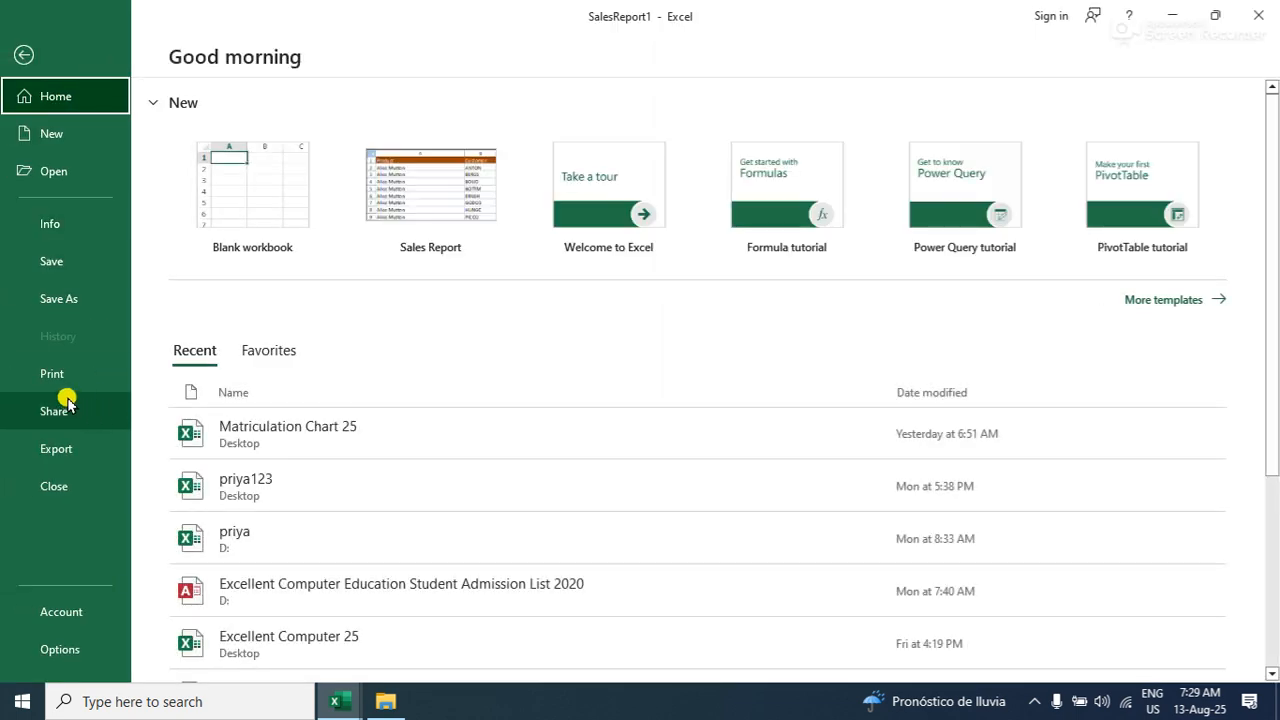
pyautogui.click(30, 370)
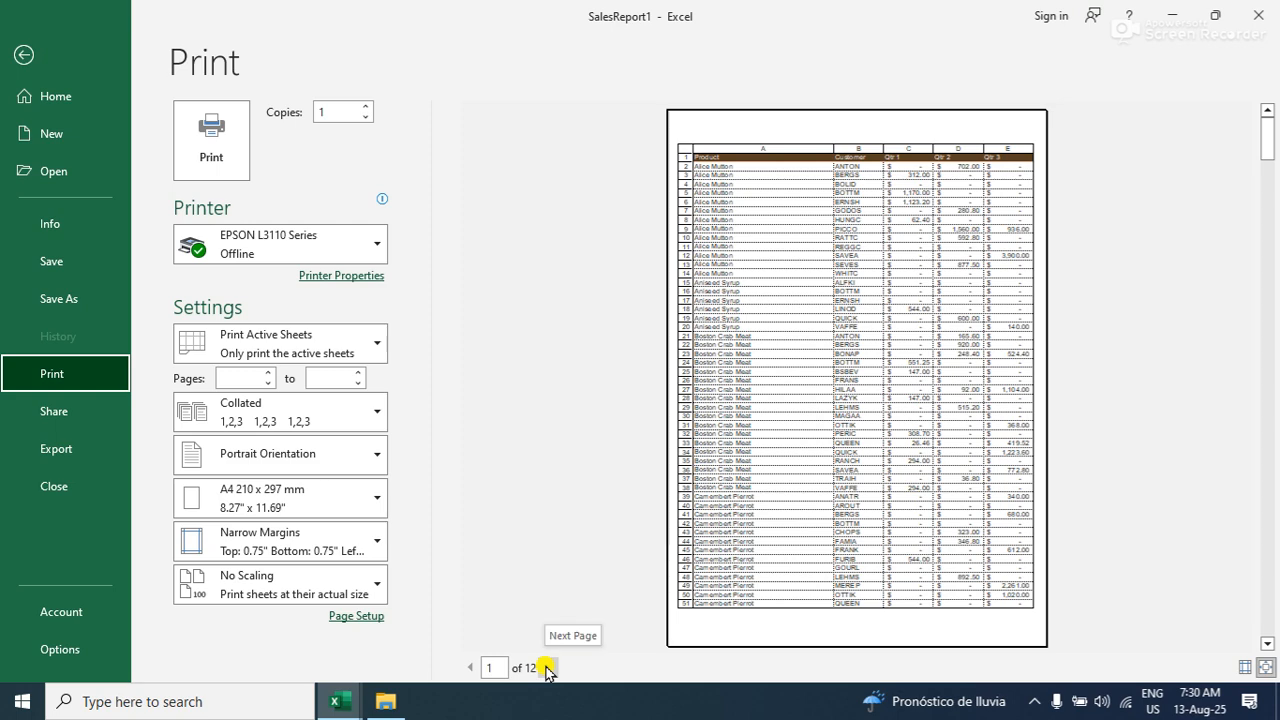
pyautogui.click(23, 55)
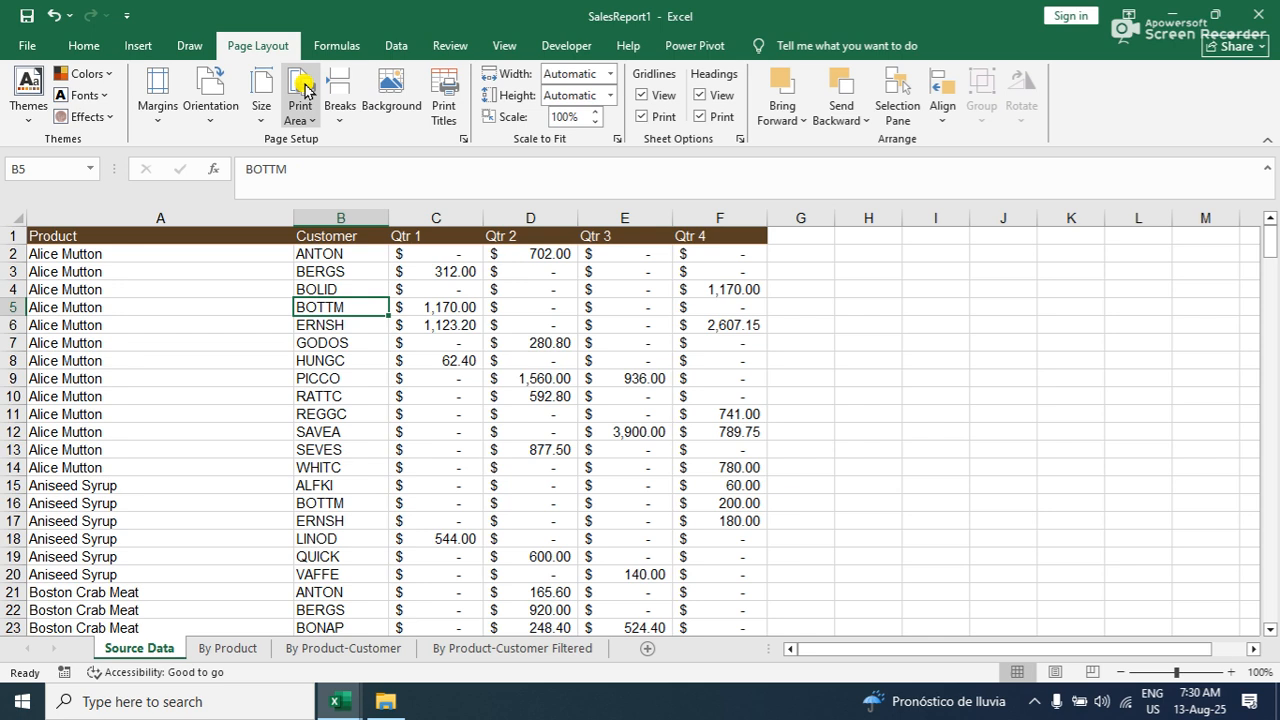
# Select the range A1:C8, set the printout to Print Selection, and return to the worksheet after previewing it
pyautogui.click(114, 271)
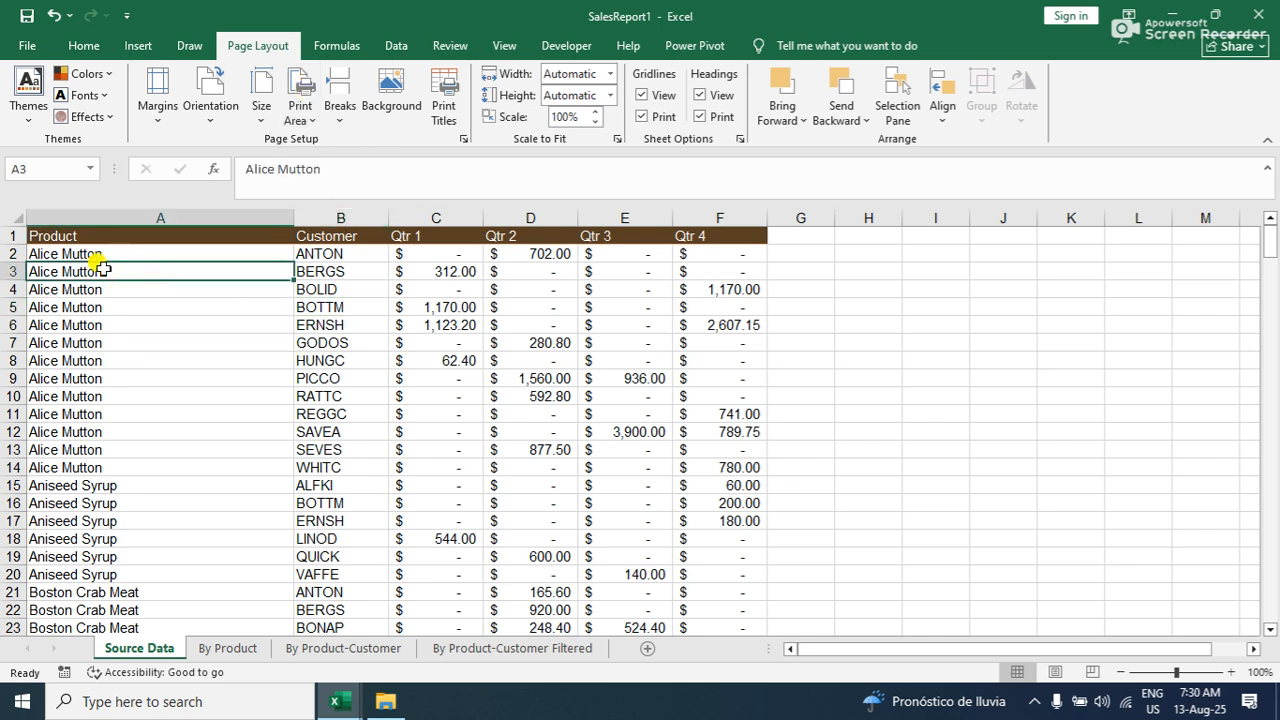
pyautogui.moveTo(40, 234); pyautogui.dragTo(418, 358)
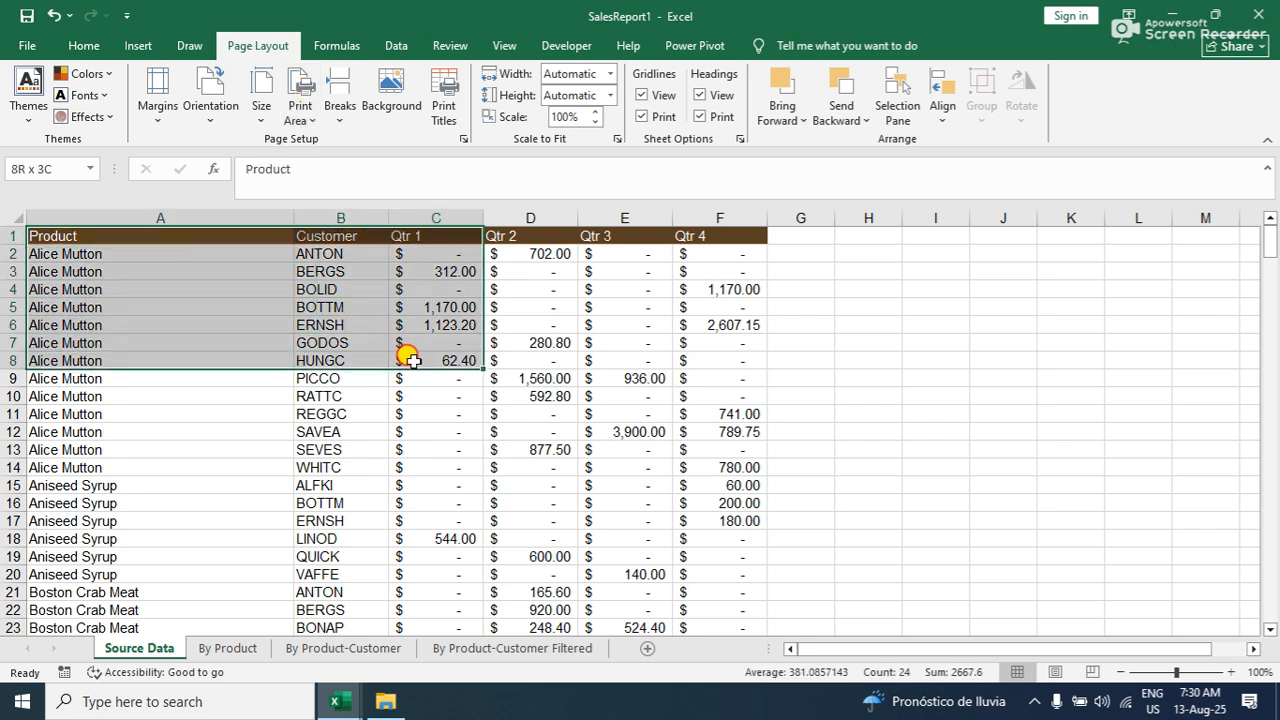
pyautogui.click(10, 50)
pyautogui.click(80, 372)
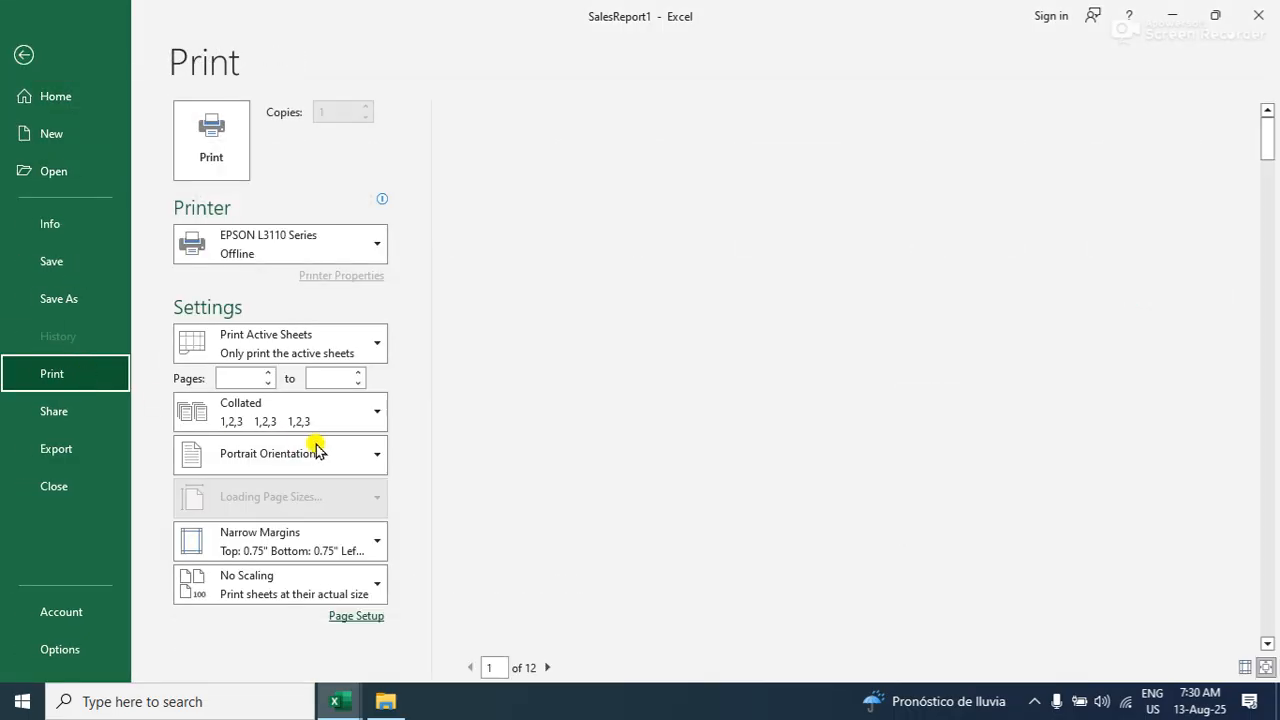
pyautogui.click(305, 346)
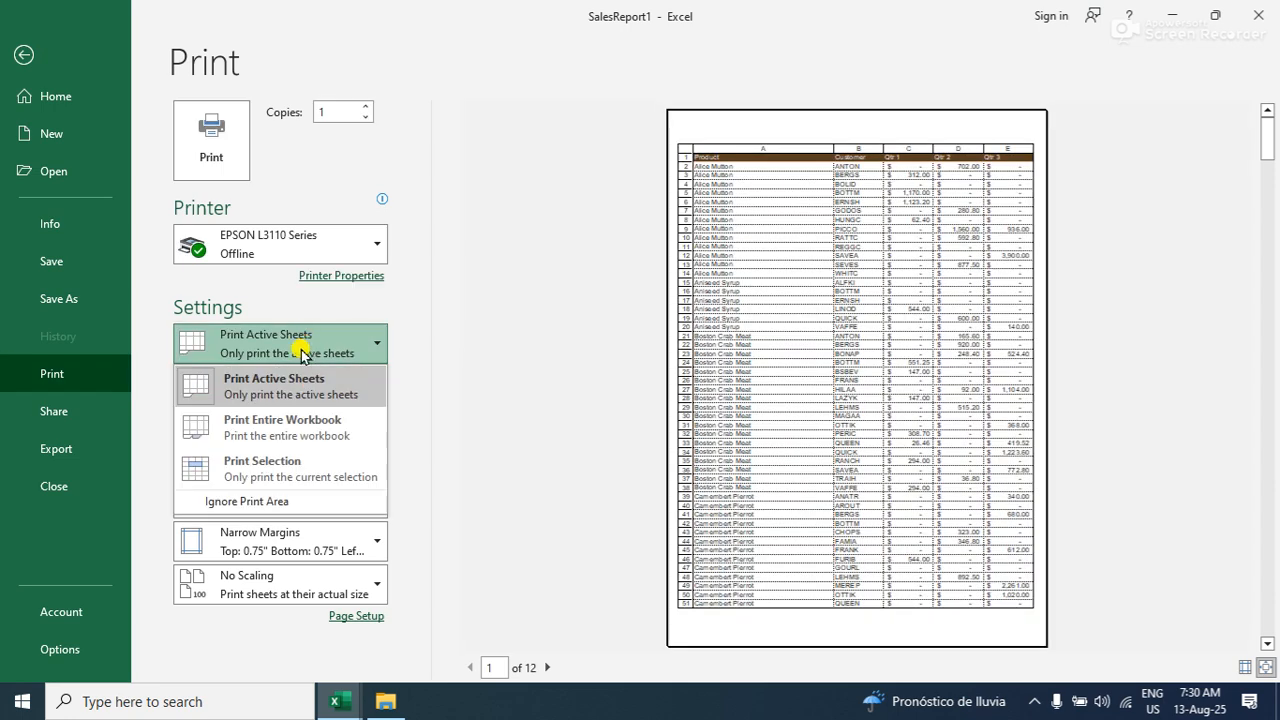
pyautogui.click(298, 468)
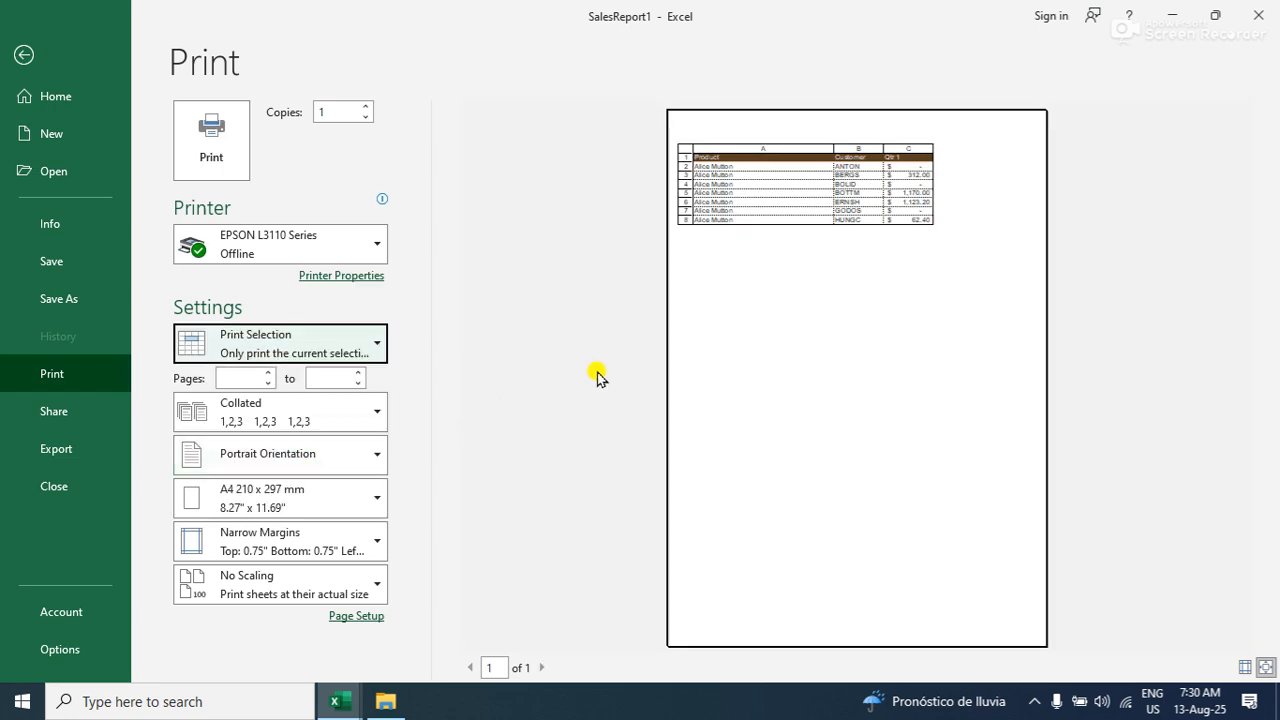
pyautogui.click(22, 58)
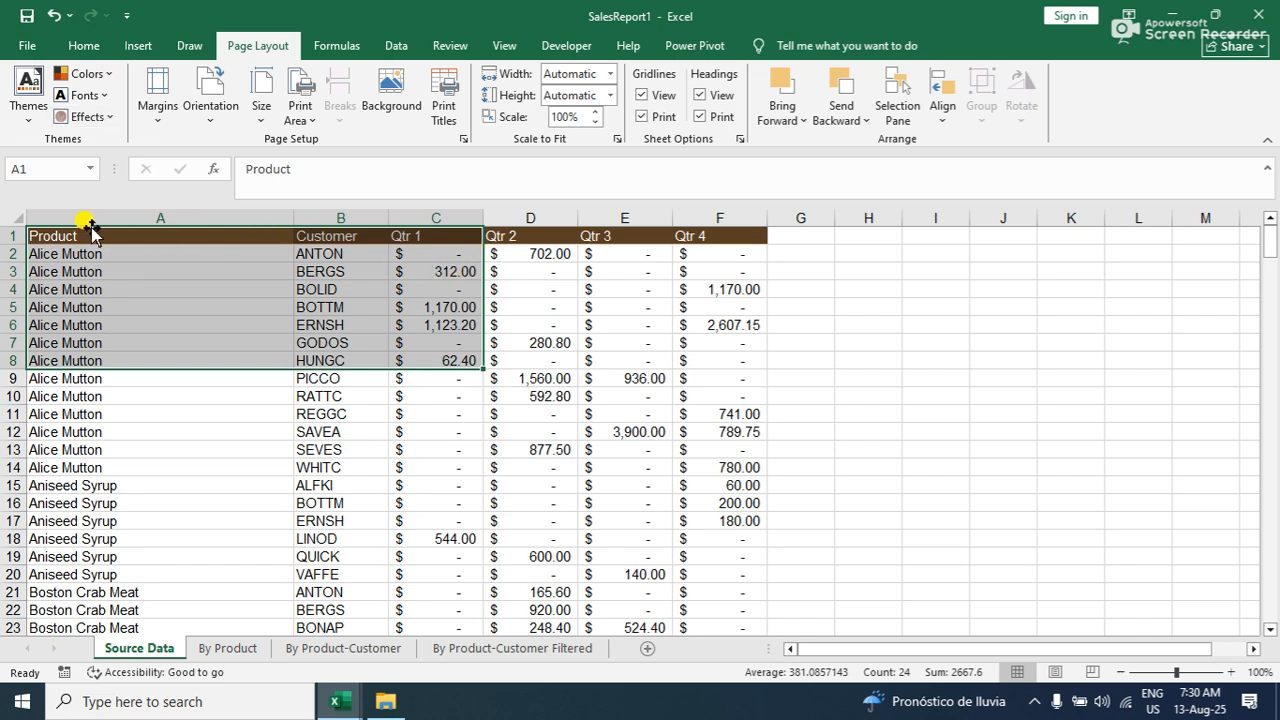
# Select the range A1:F11 on the Source Data sheet, preview it with Print Selection, and return to the worksheet
pyautogui.moveTo(51, 232); pyautogui.dragTo(706, 459)
pyautogui.click(688, 406)
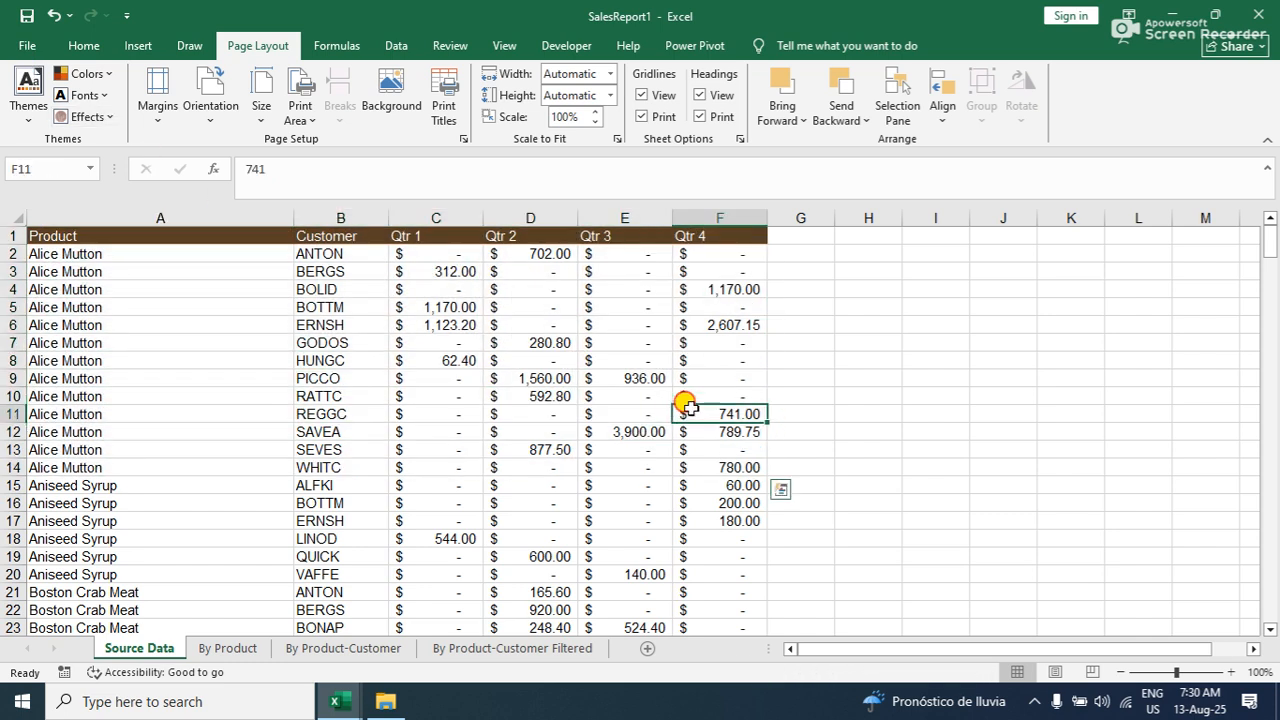
pyautogui.moveTo(692, 414); pyautogui.dragTo(86, 230)
pyautogui.click(27, 45)
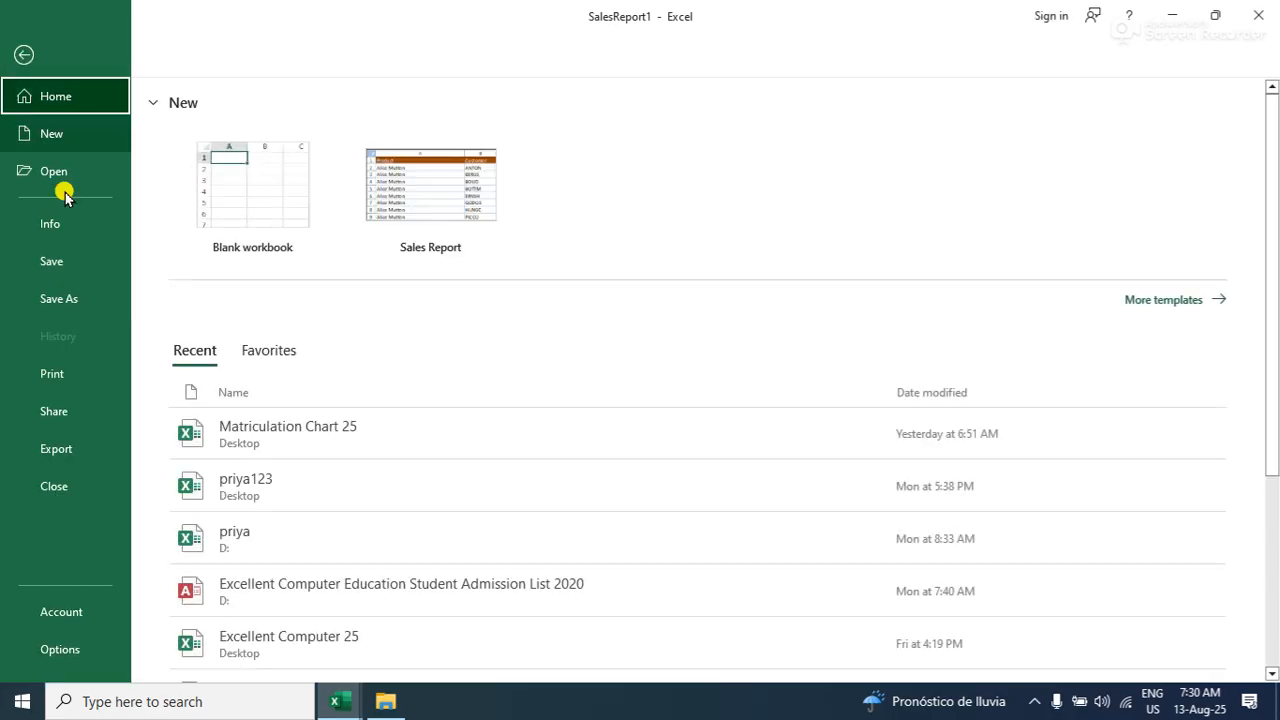
pyautogui.click(60, 372)
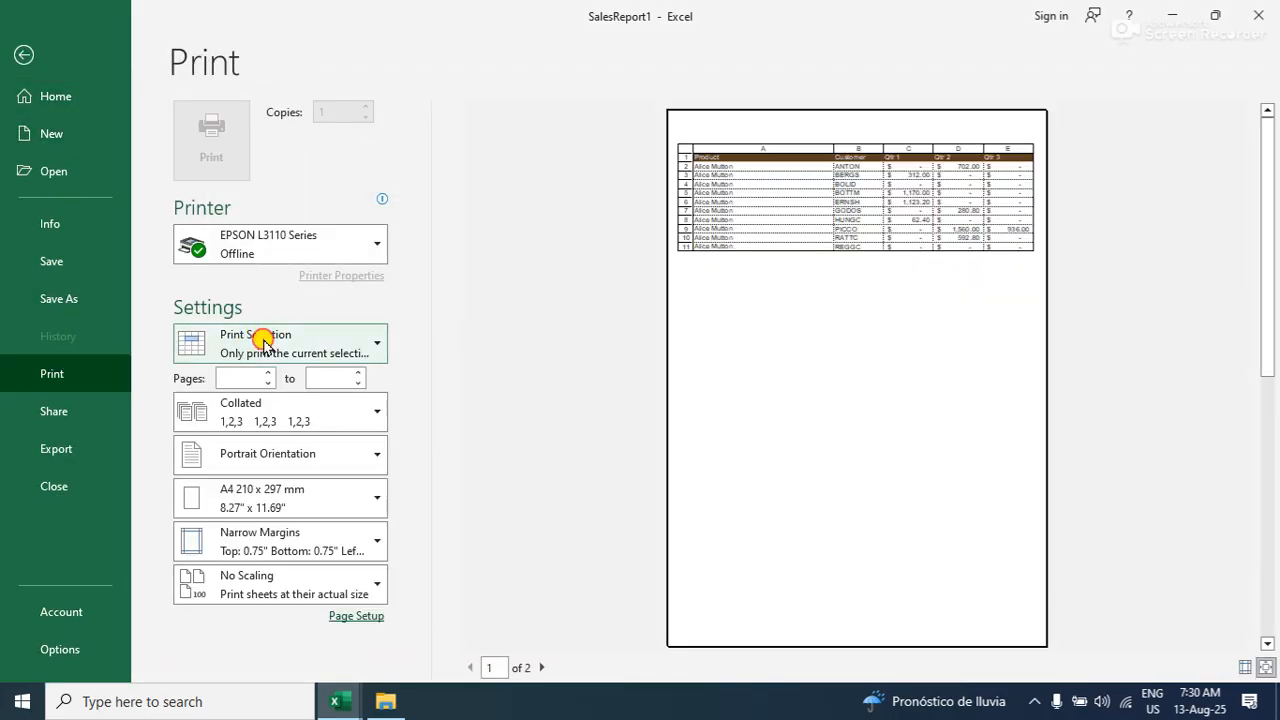
pyautogui.click(263, 338)
pyautogui.click(271, 470)
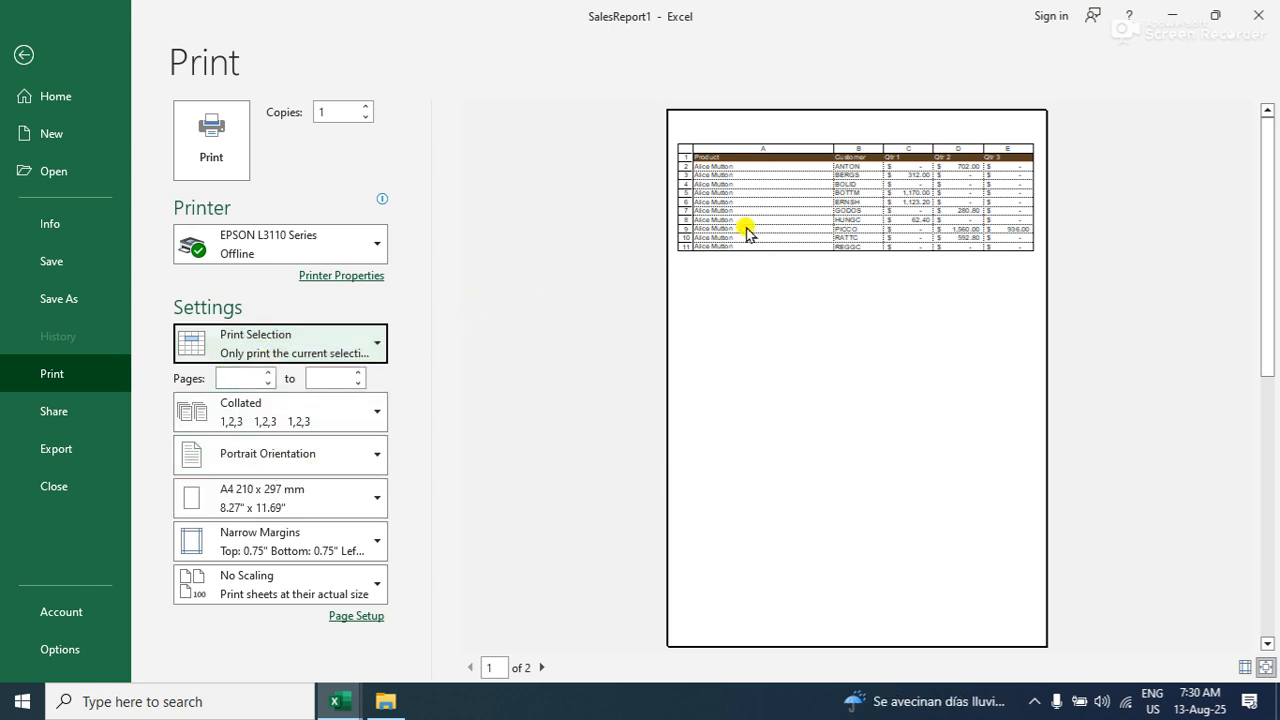
pyautogui.click(222, 358)
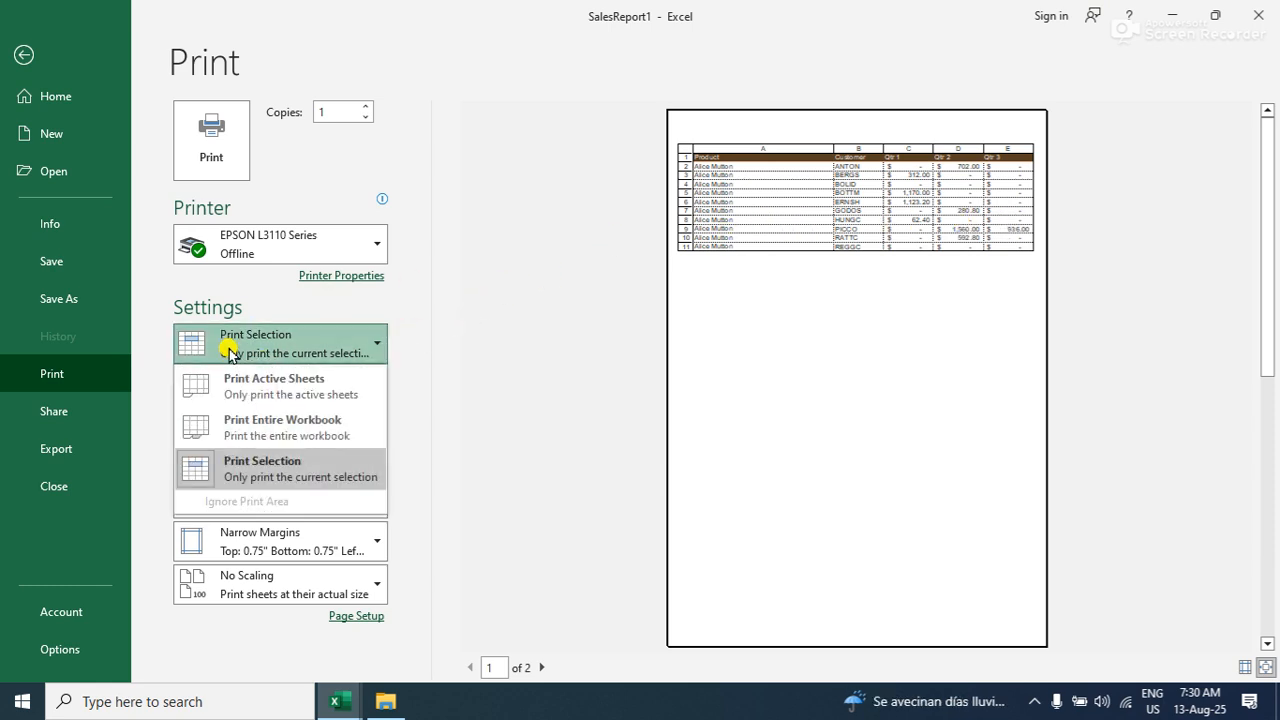
pyautogui.press('Escape')
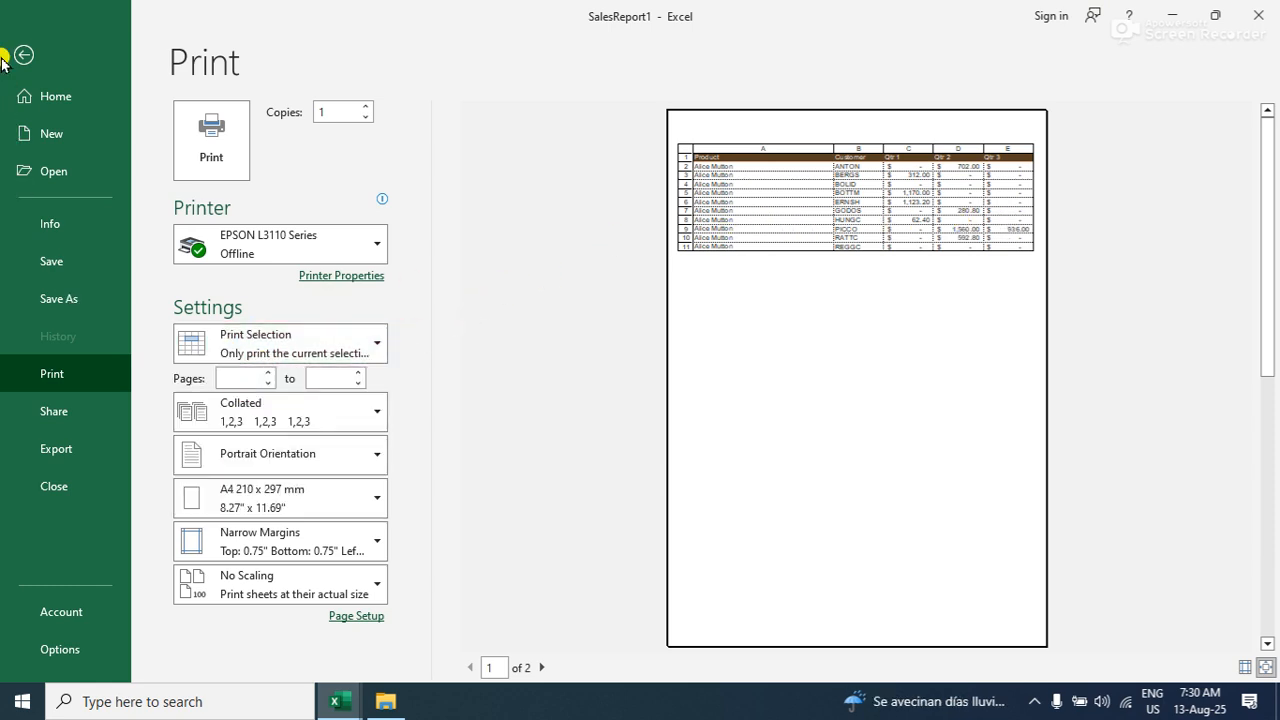
pyautogui.click(24, 55)
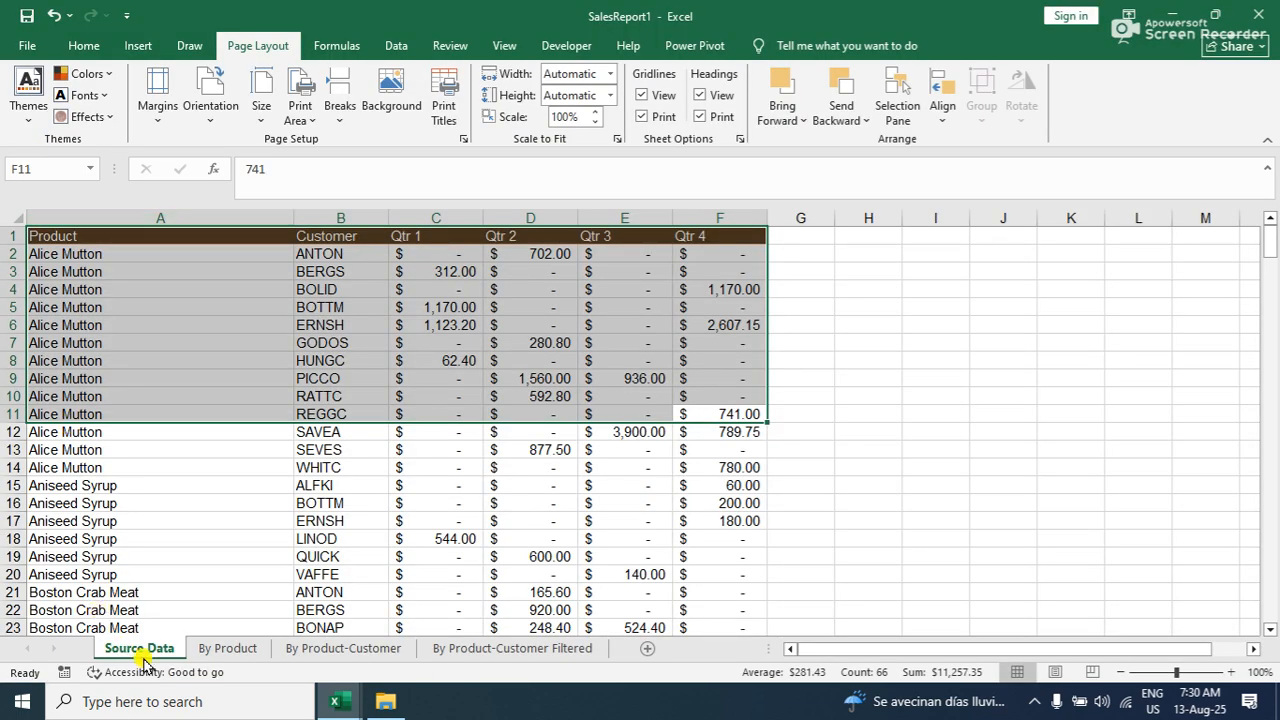
# From the By Product-Customer sheet, set the printout to Print Entire Workbook and return to the worksheet
pyautogui.click(343, 648)
pyautogui.click(22, 46)
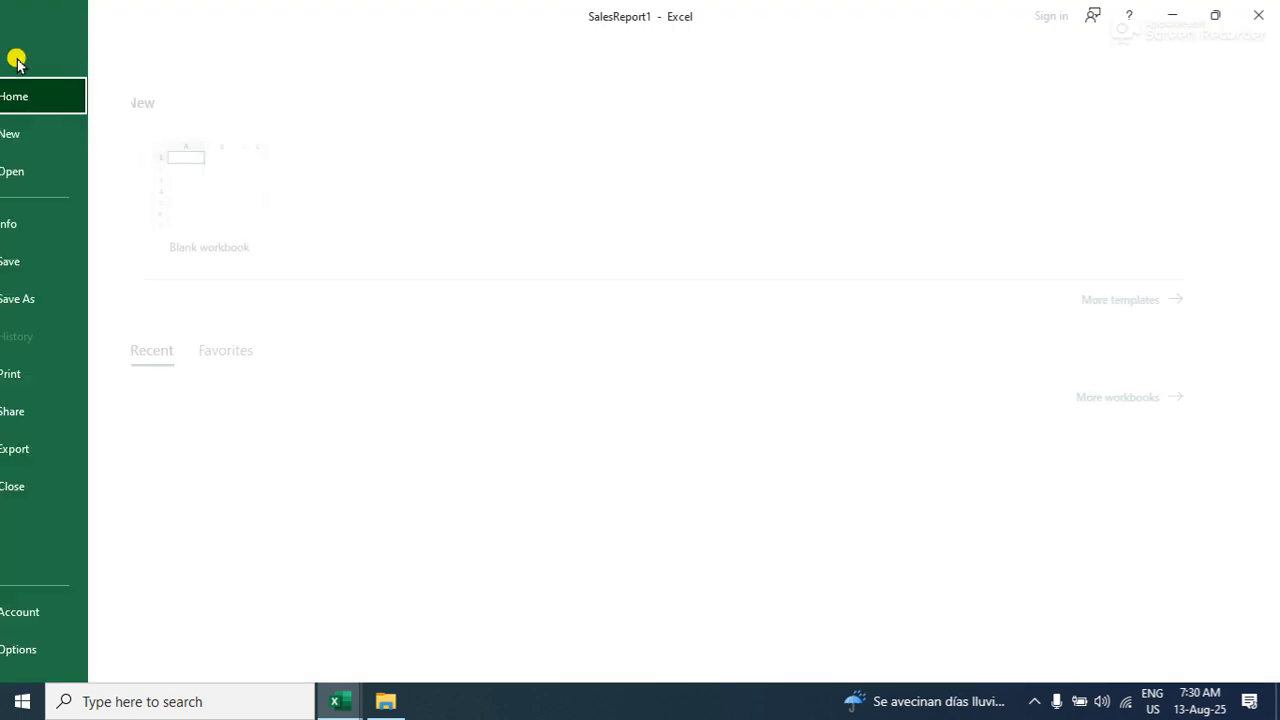
pyautogui.click(110, 374)
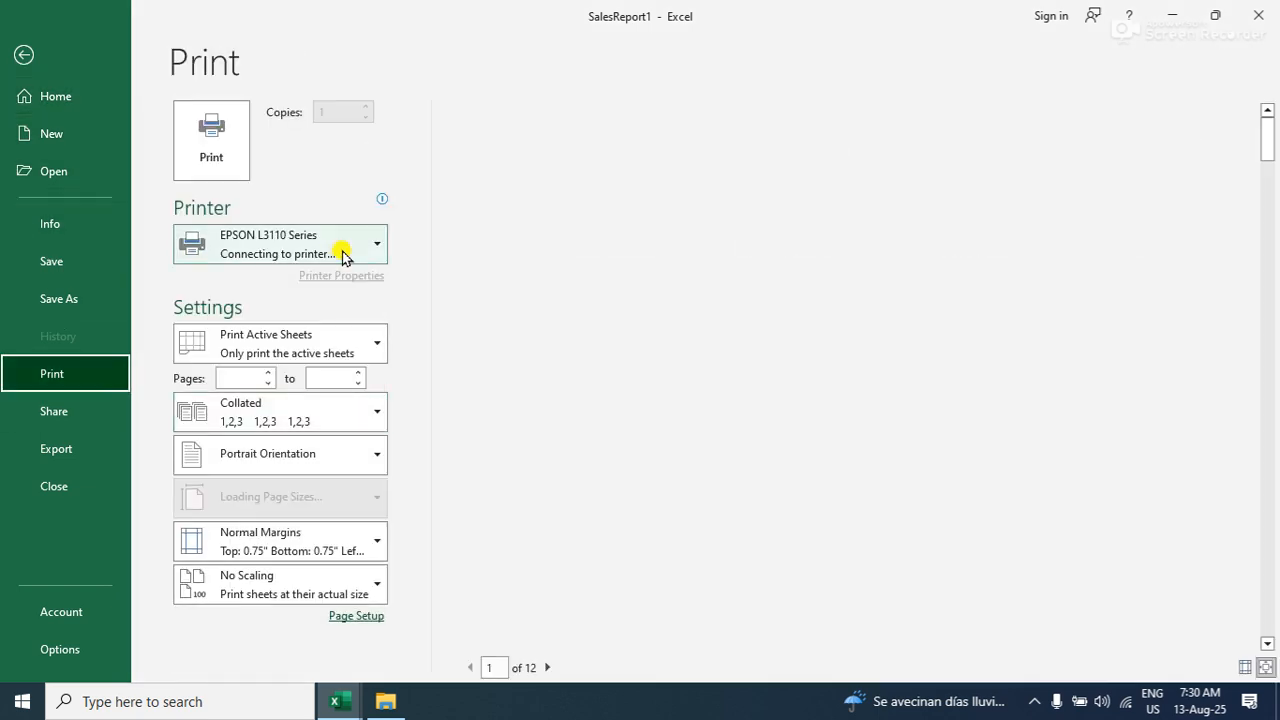
pyautogui.click(320, 357)
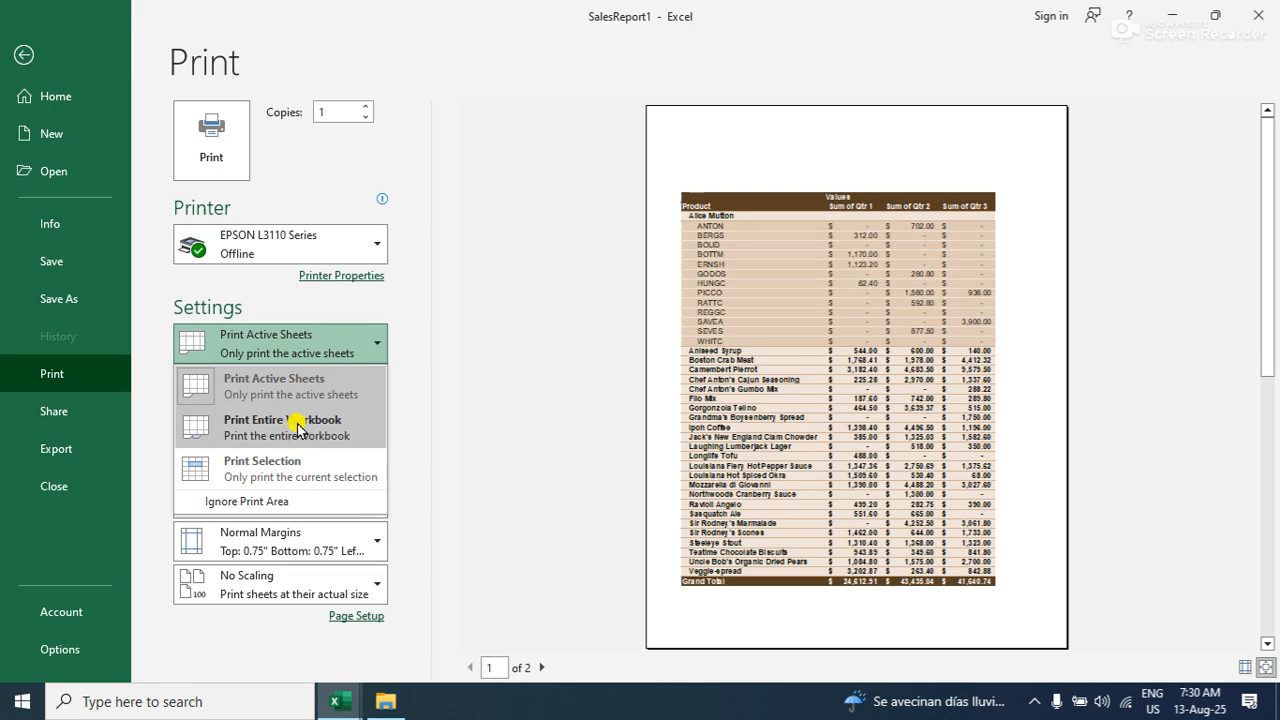
pyautogui.press('Escape')
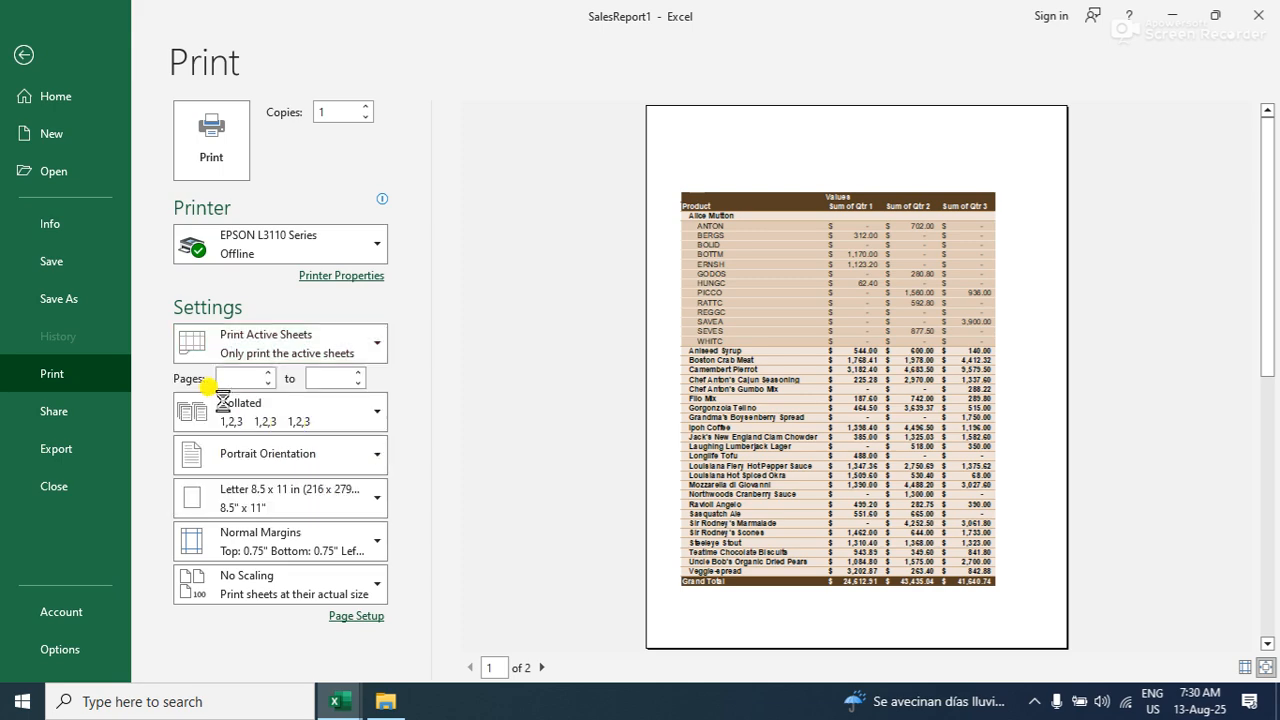
pyautogui.click(22, 66)
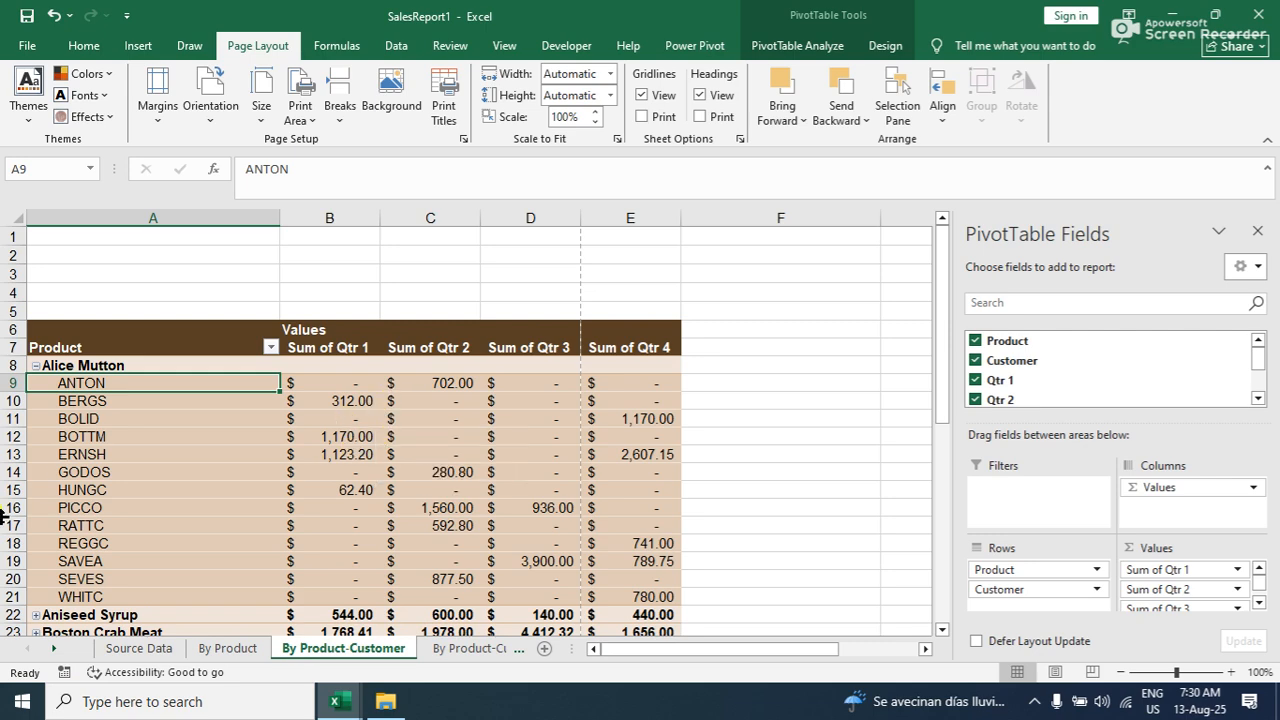
# Reopen the print preview and page through the entire workbook's printout up to page 5
pyautogui.click(37, 46)
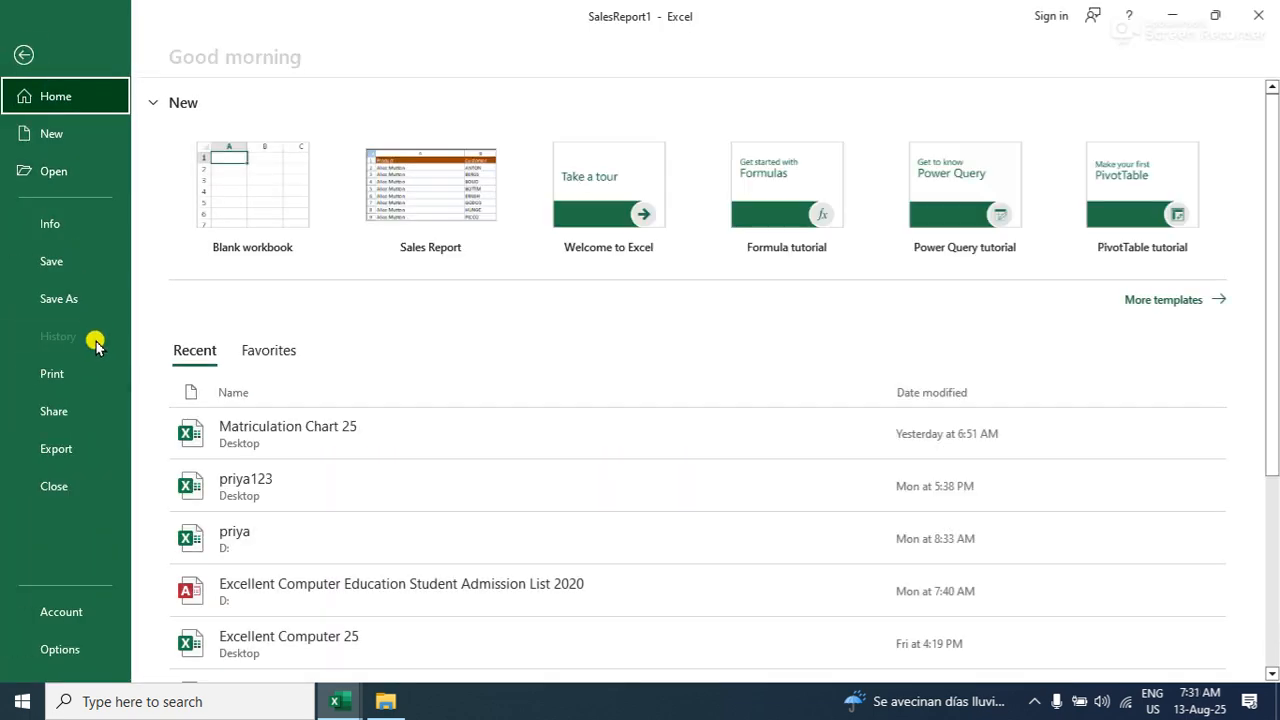
pyautogui.click(98, 369)
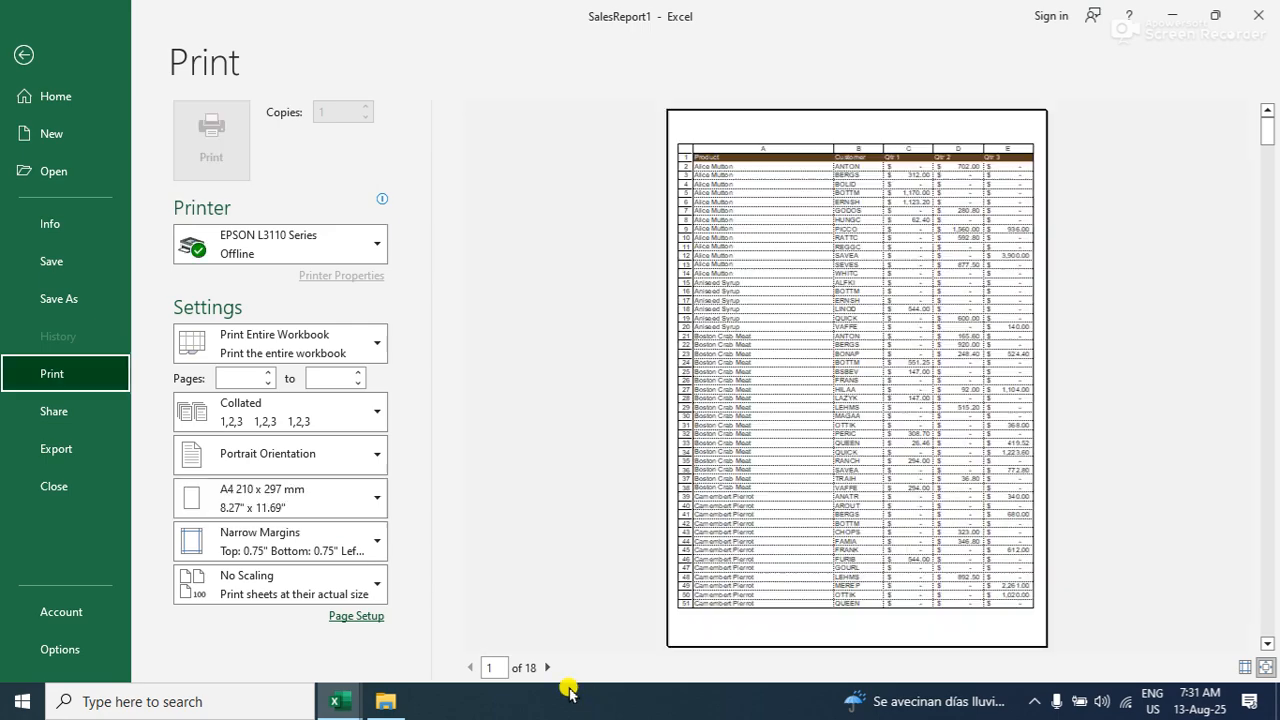
pyautogui.click(546, 667)
pyautogui.click(546, 667)
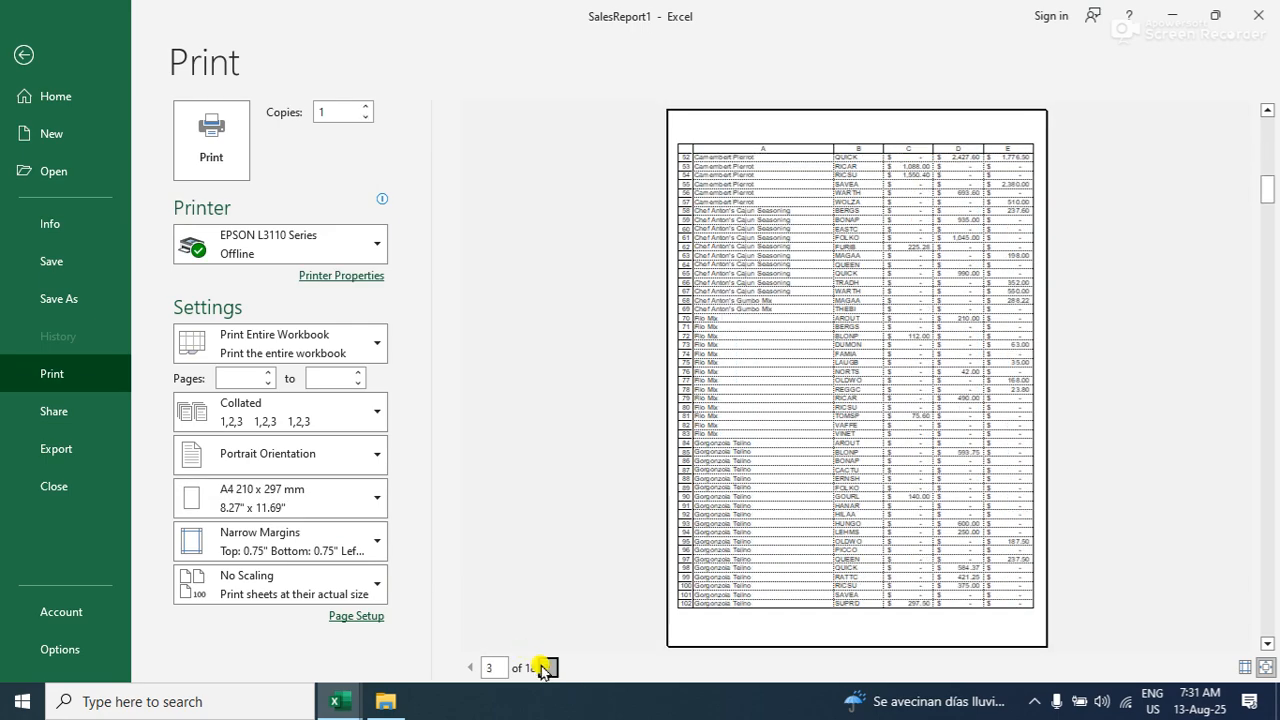
pyautogui.click(547, 667)
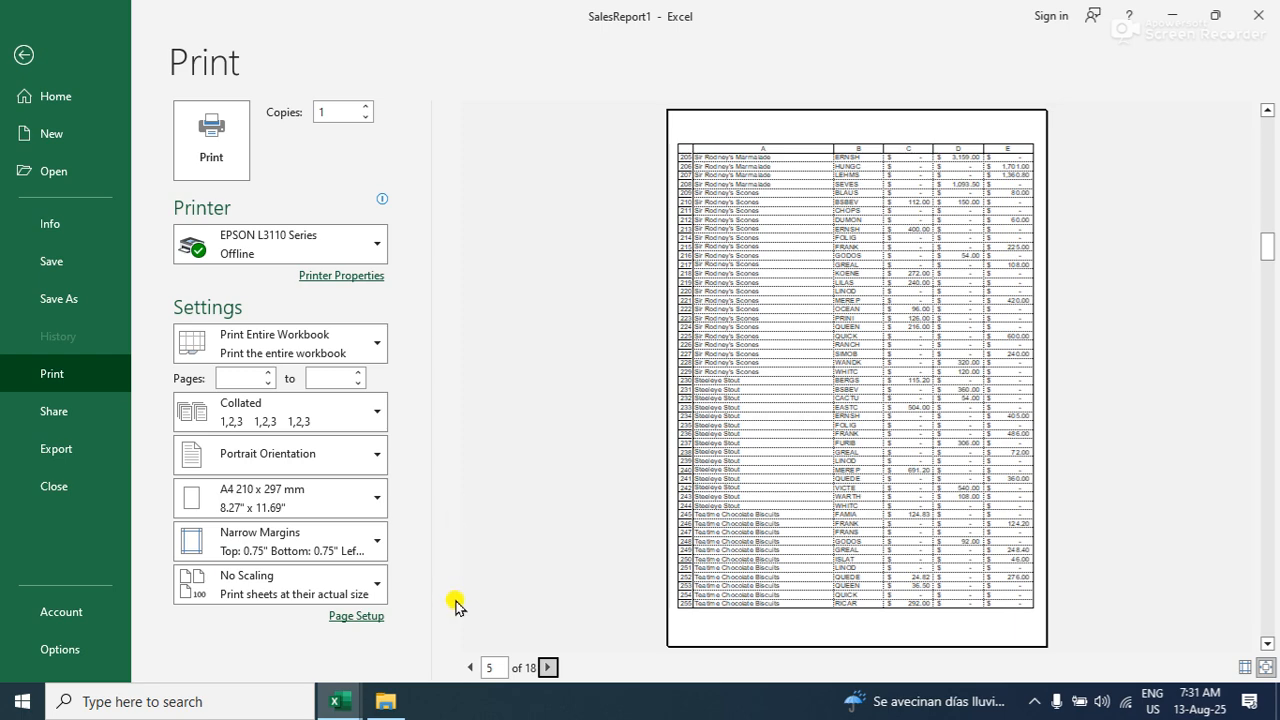
# Switch the printout to Print Active Sheets, check its preview, and set it back to Print Entire Workbook
pyautogui.click(294, 350)
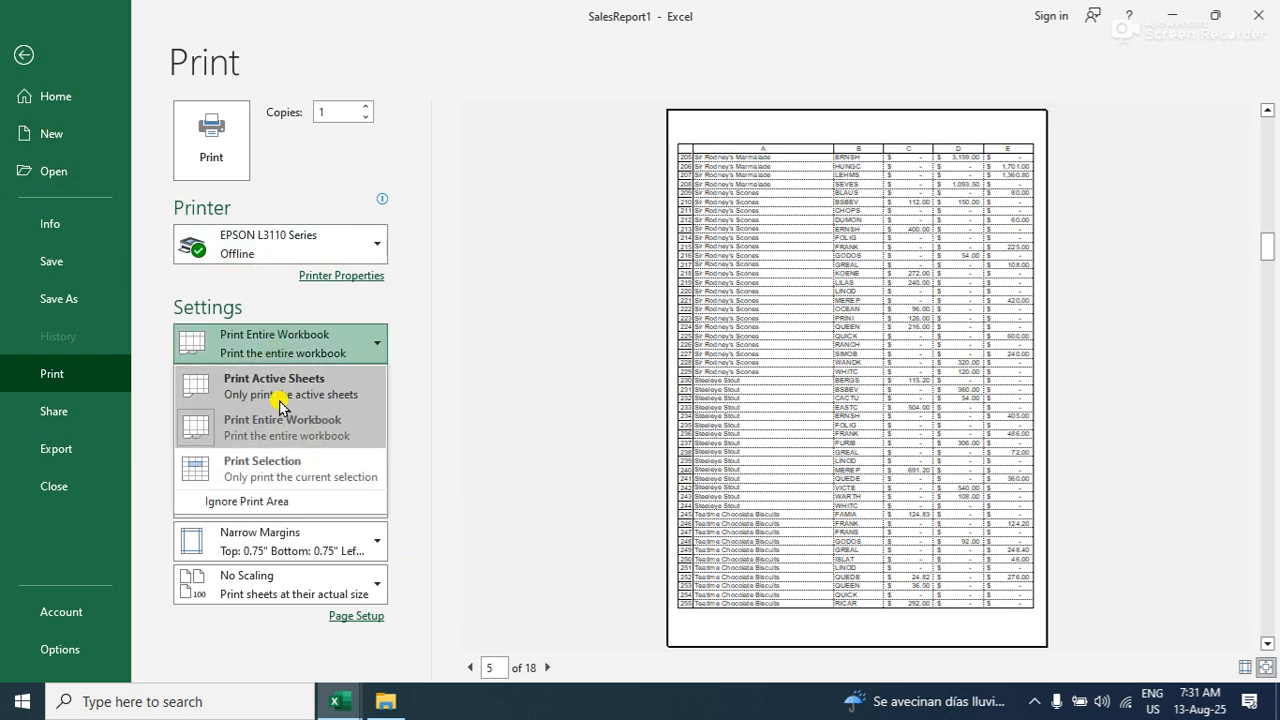
pyautogui.click(281, 388)
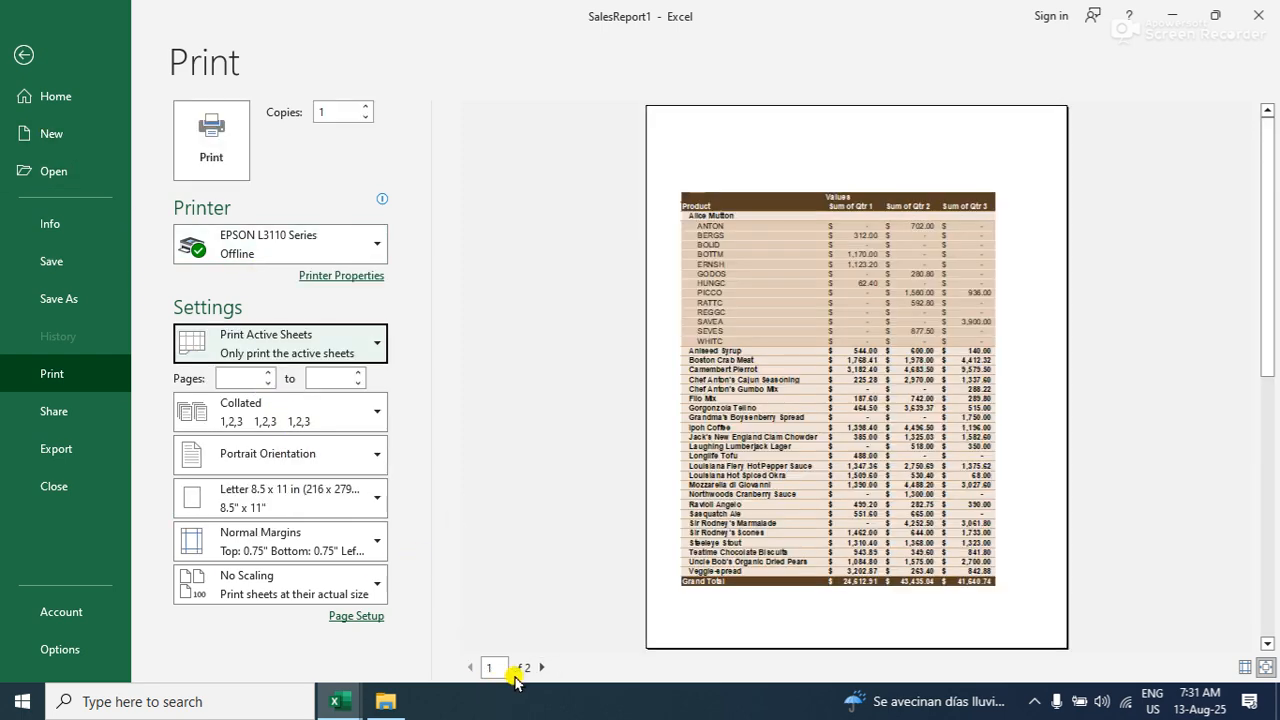
pyautogui.click(263, 342)
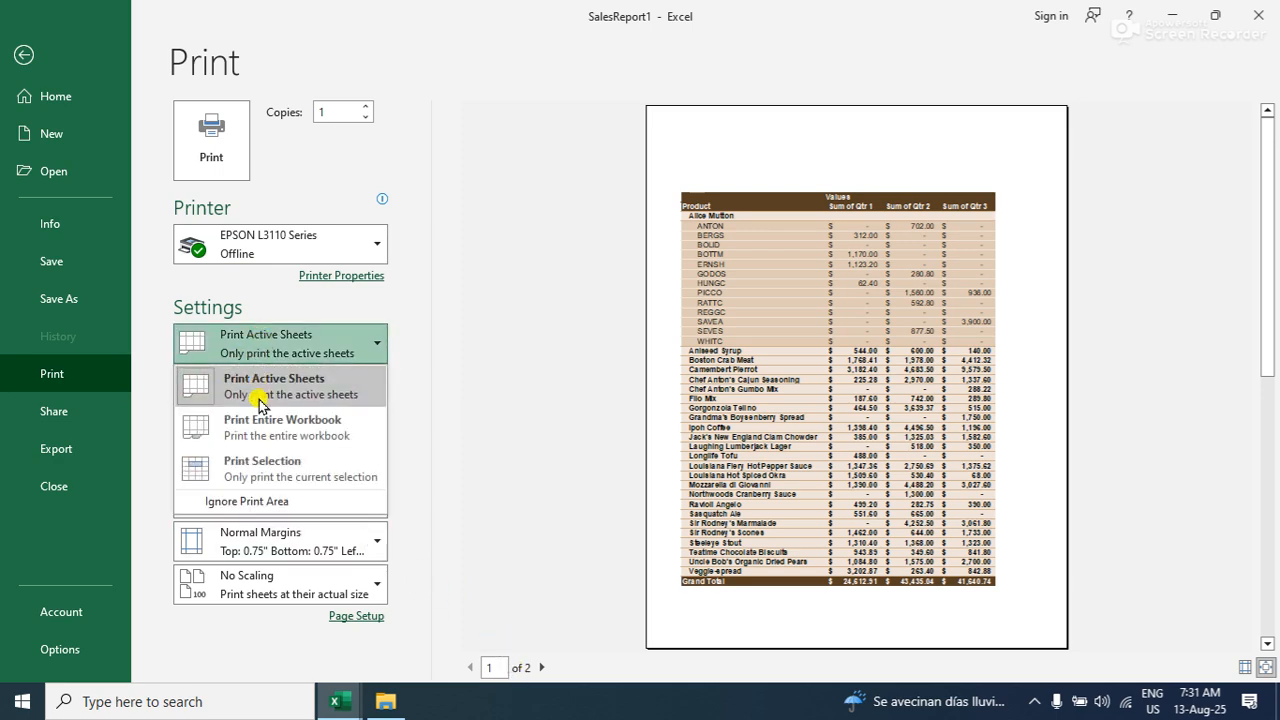
pyautogui.click(266, 430)
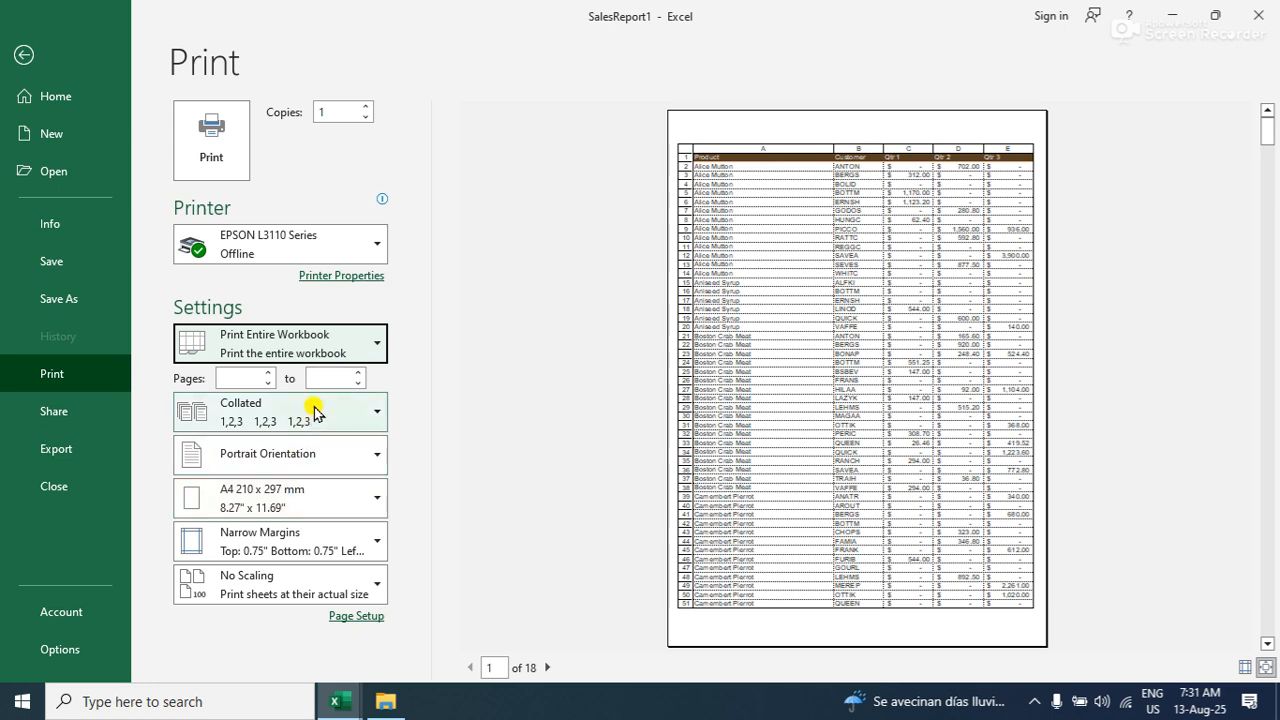
# Set the number of copies to 3, view the collation options, and return to the By Product-Customer sheet
pyautogui.click(368, 117)
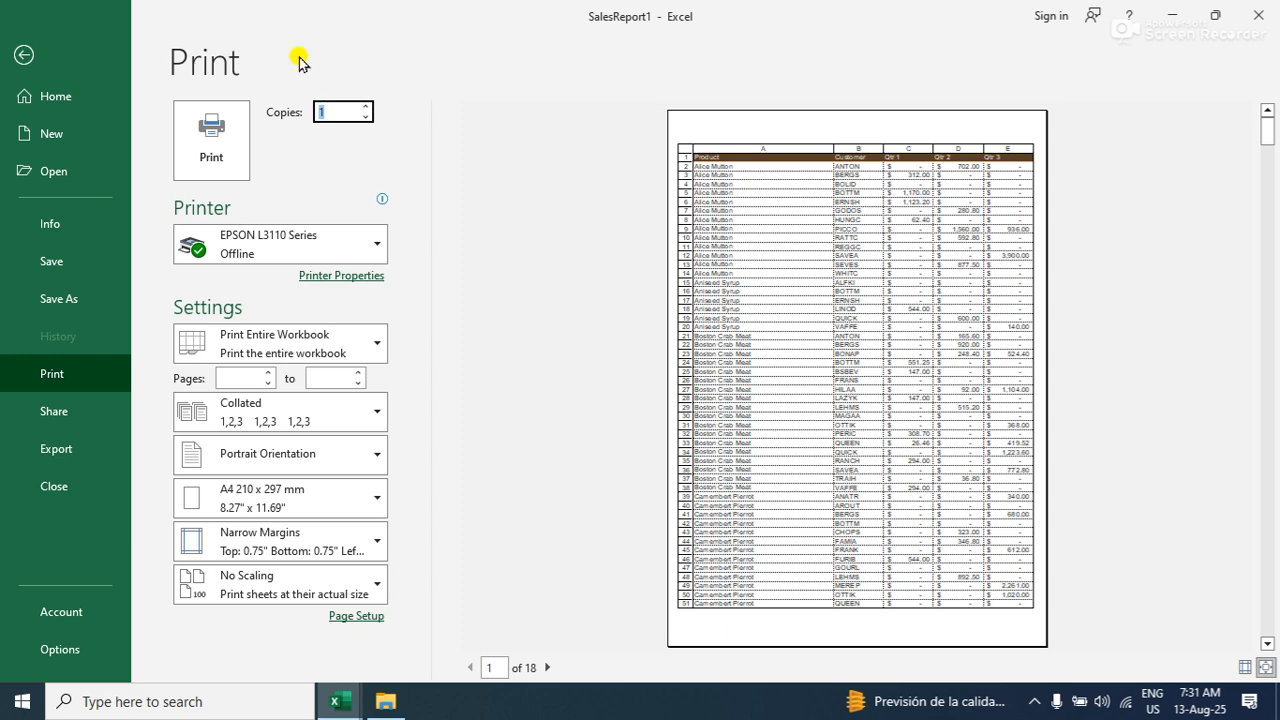
pyautogui.click(340, 114)
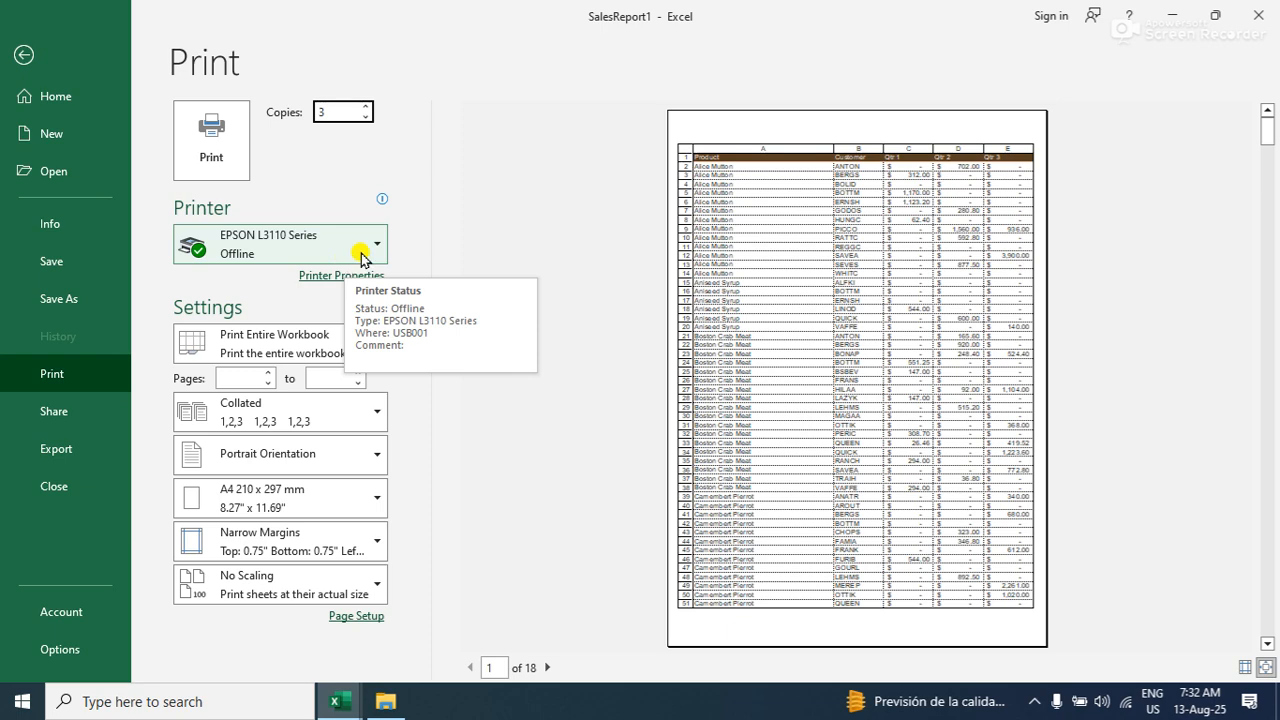
pyautogui.click(285, 418)
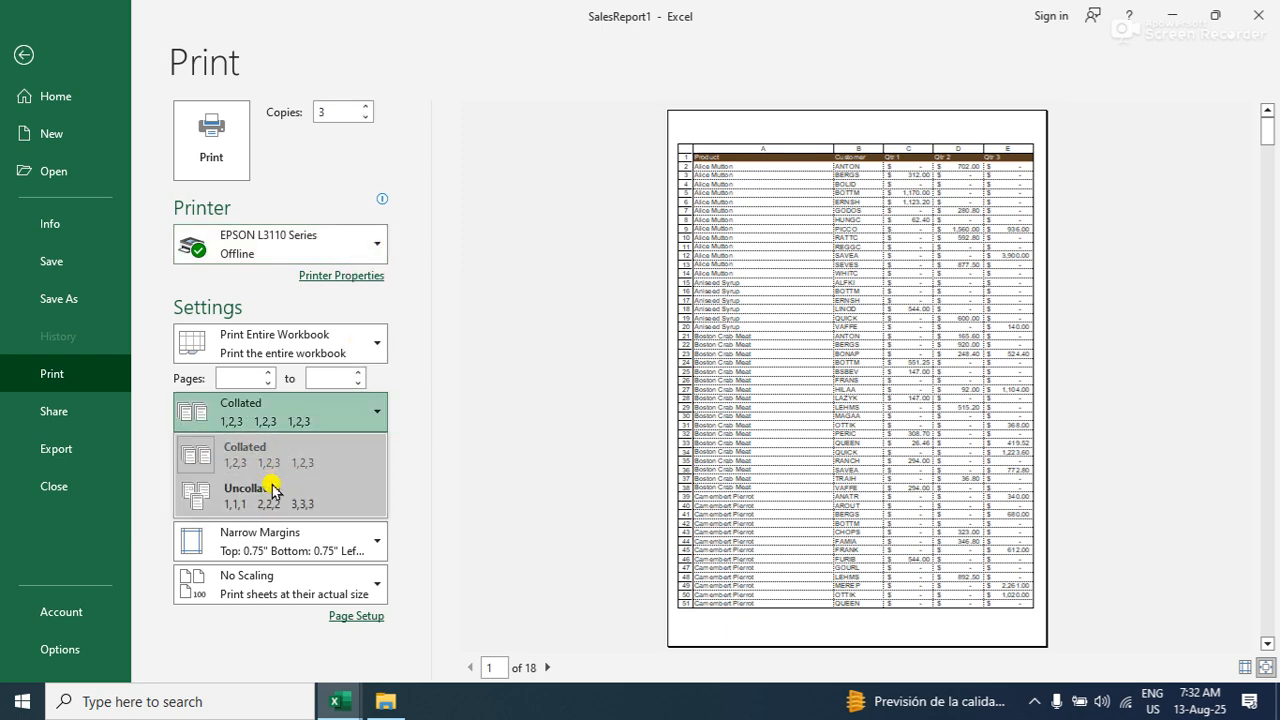
pyautogui.click(487, 437)
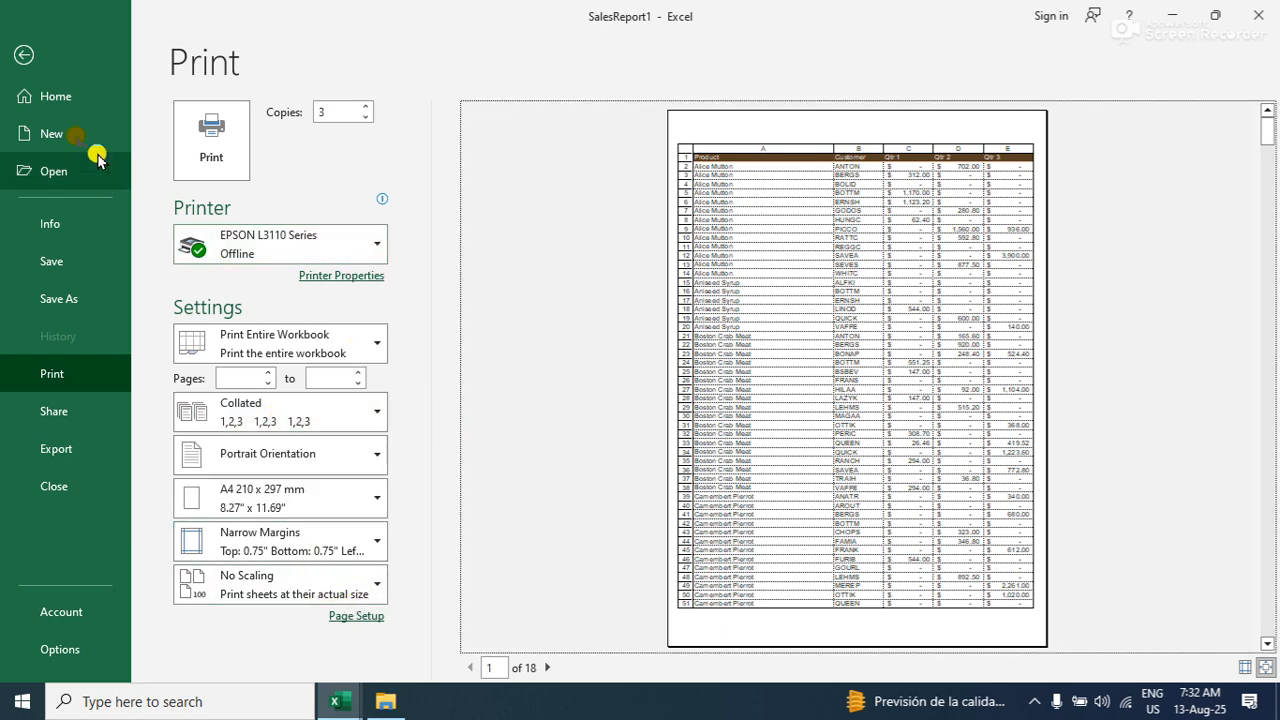
pyautogui.click(28, 60)
pyautogui.click(723, 349)
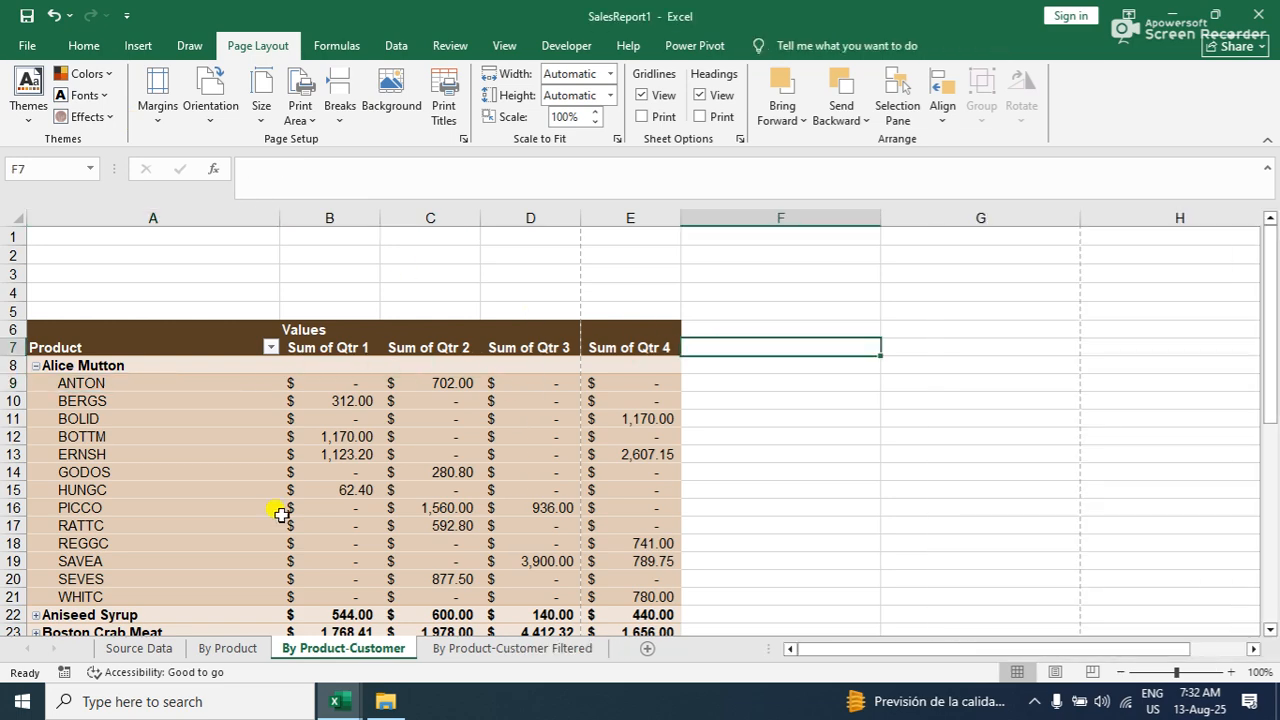
# On the Source Data sheet, deselect the range A1:F11, set the printout to Print Active Sheets, and return after previewing it
pyautogui.click(138, 648)
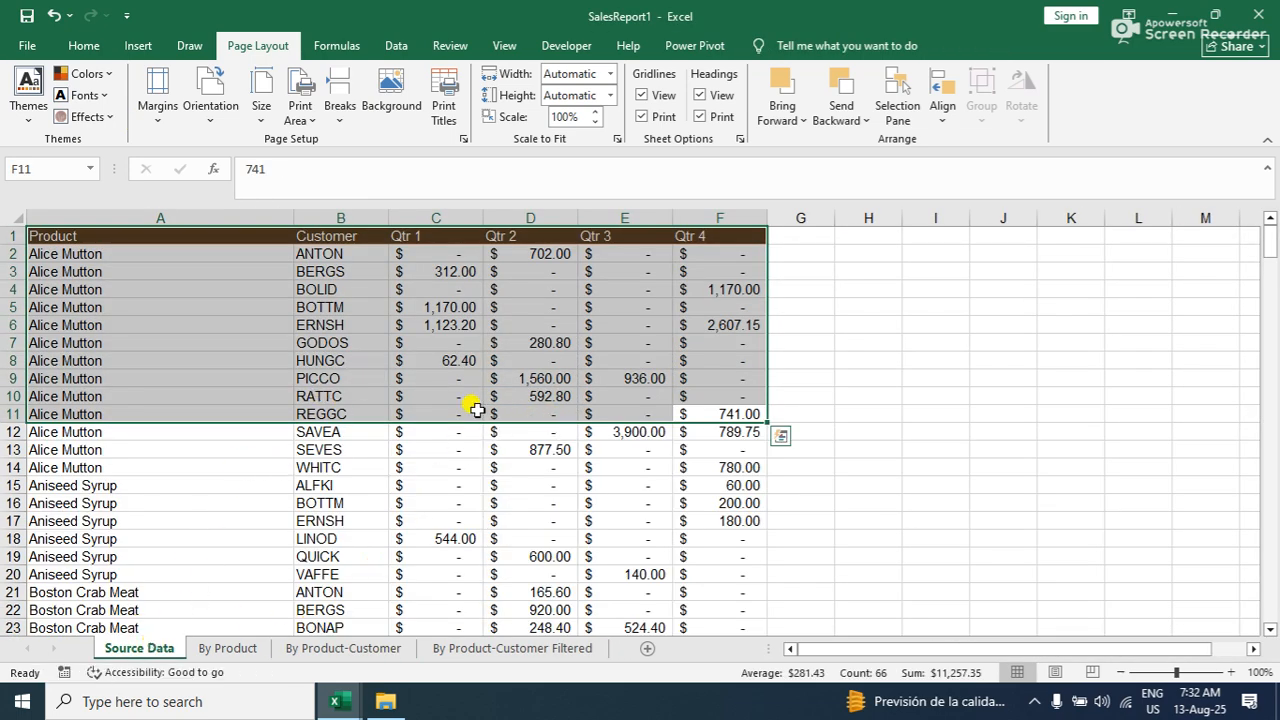
pyautogui.moveTo(479, 411); pyautogui.dragTo(492, 414)
pyautogui.click(655, 480)
pyautogui.click(423, 361)
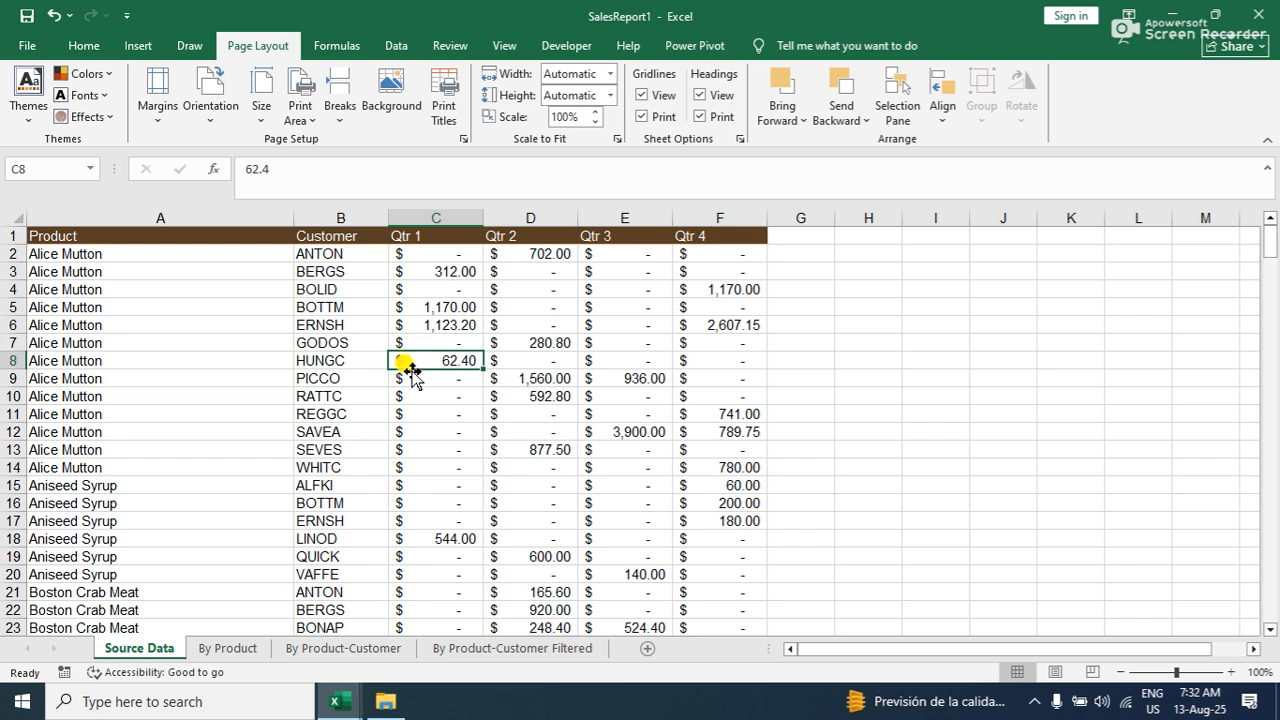
pyautogui.click(318, 307)
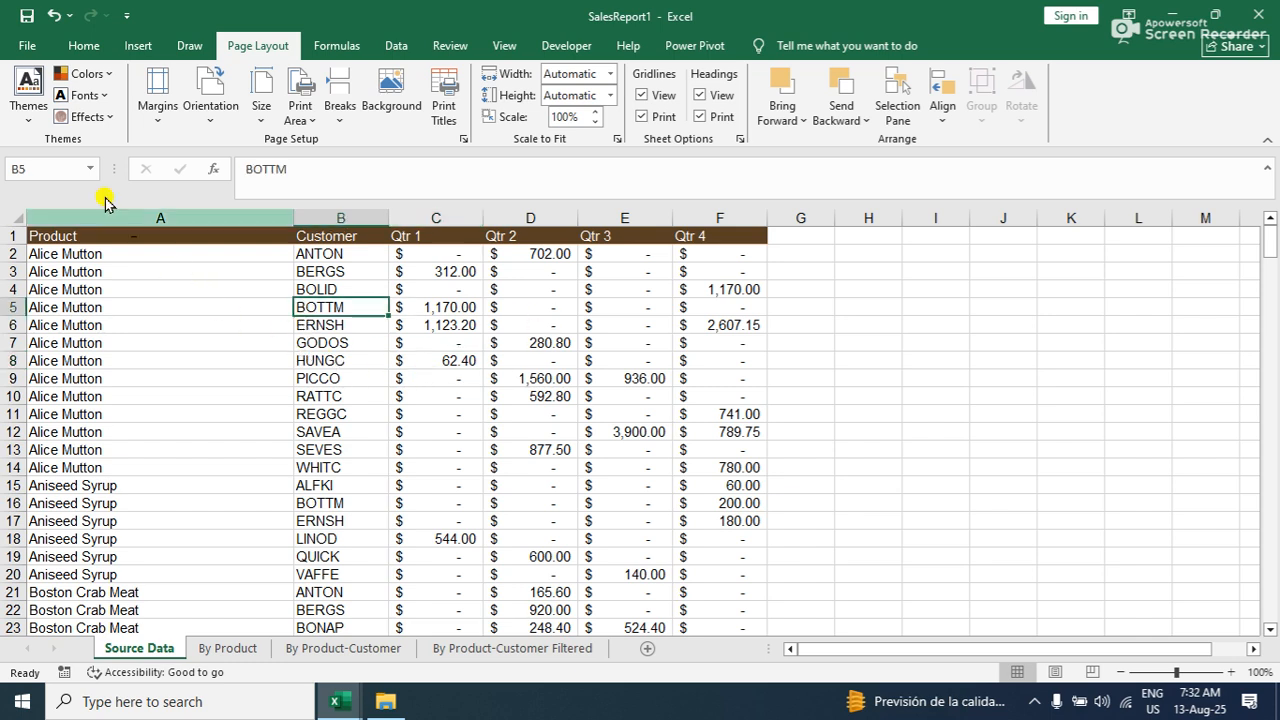
pyautogui.click(28, 45)
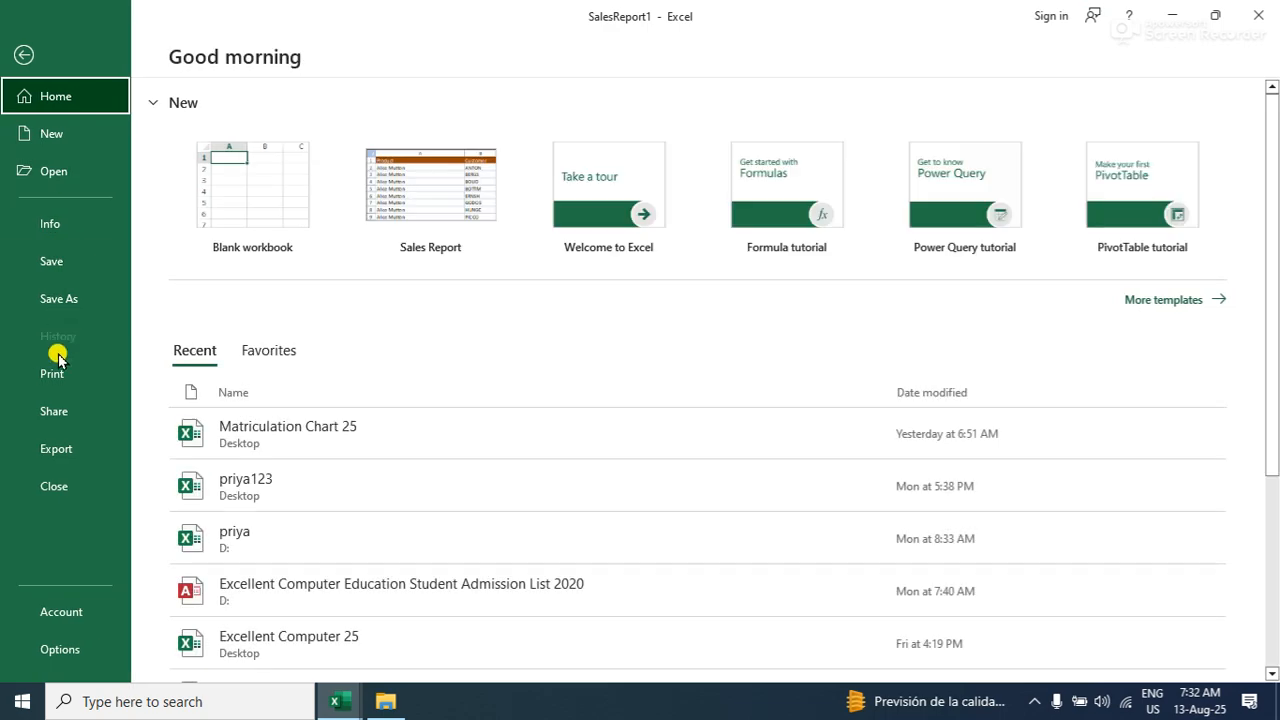
pyautogui.click(51, 370)
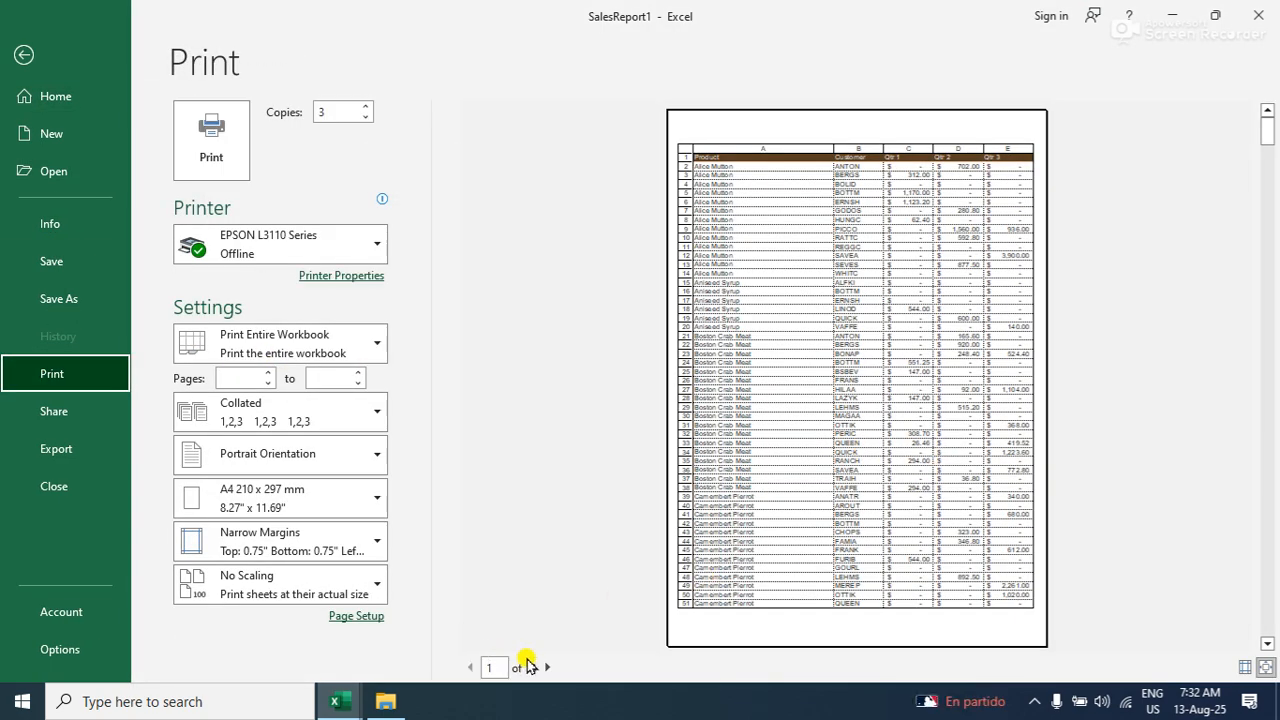
pyautogui.click(255, 350)
pyautogui.click(253, 390)
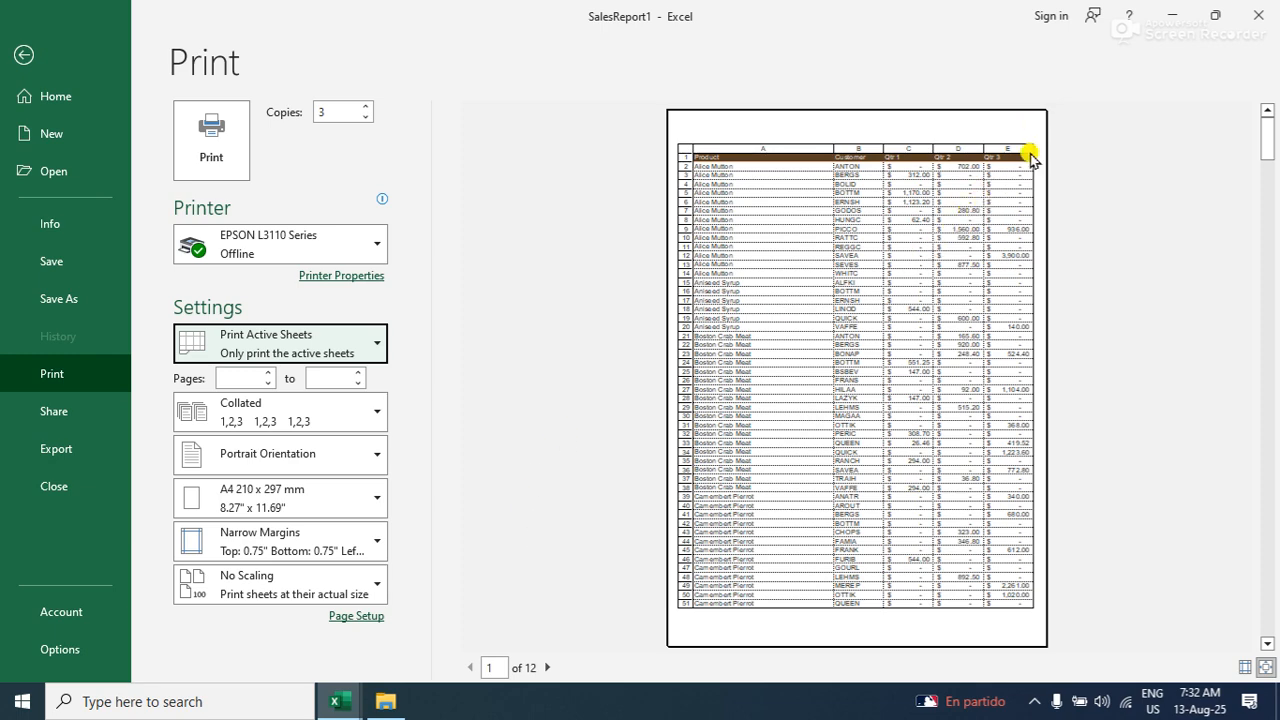
pyautogui.click(23, 54)
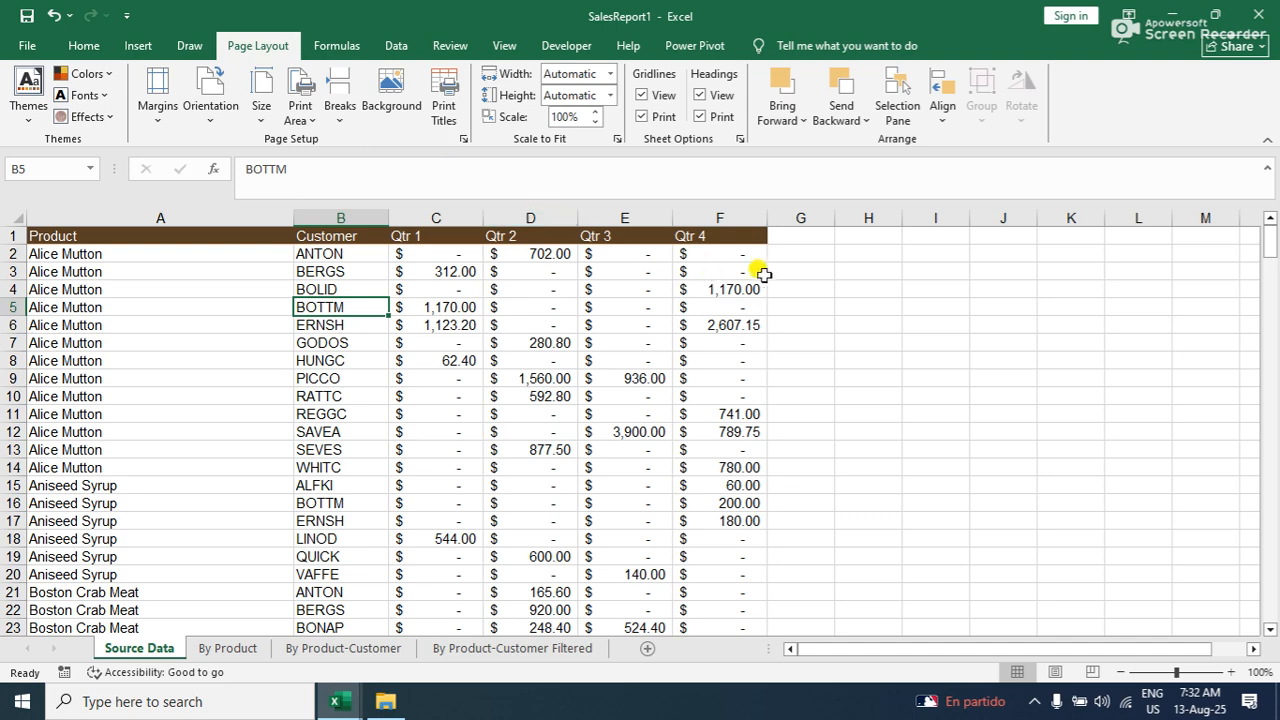
# Review the Source Data sheet's print preview and its available scaling options, and return to the worksheet
pyautogui.click(27, 45)
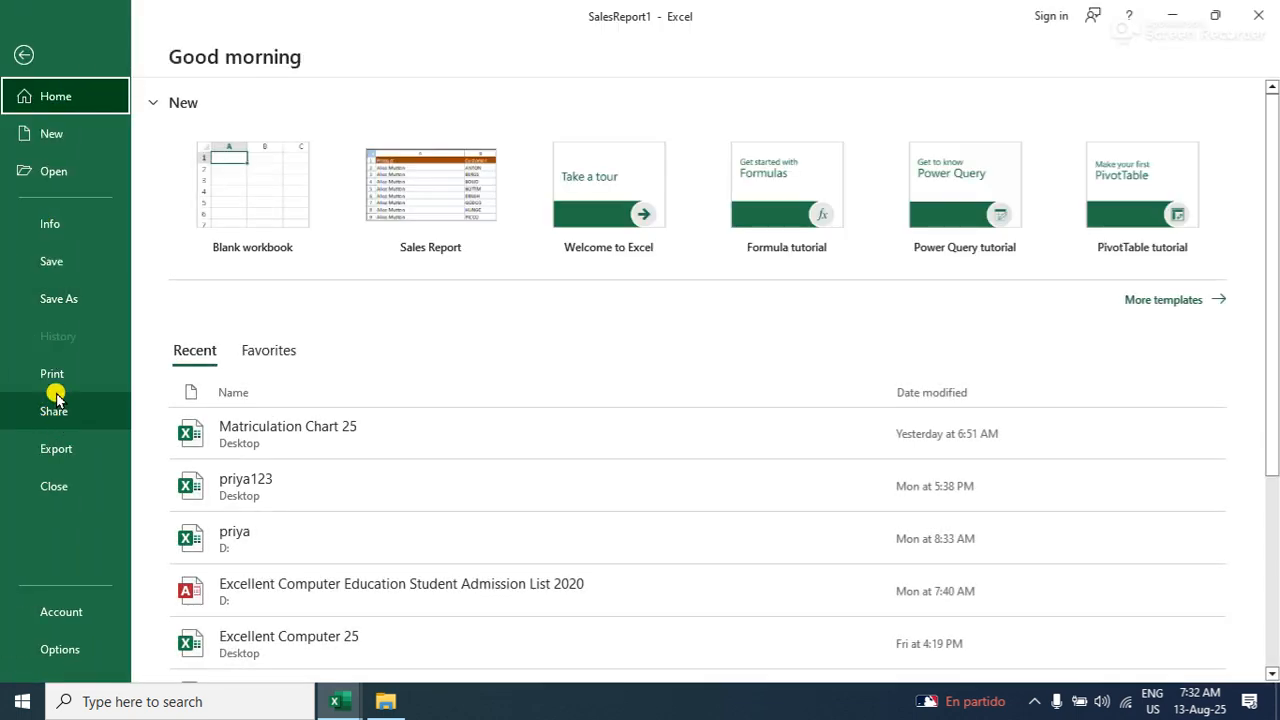
pyautogui.click(58, 376)
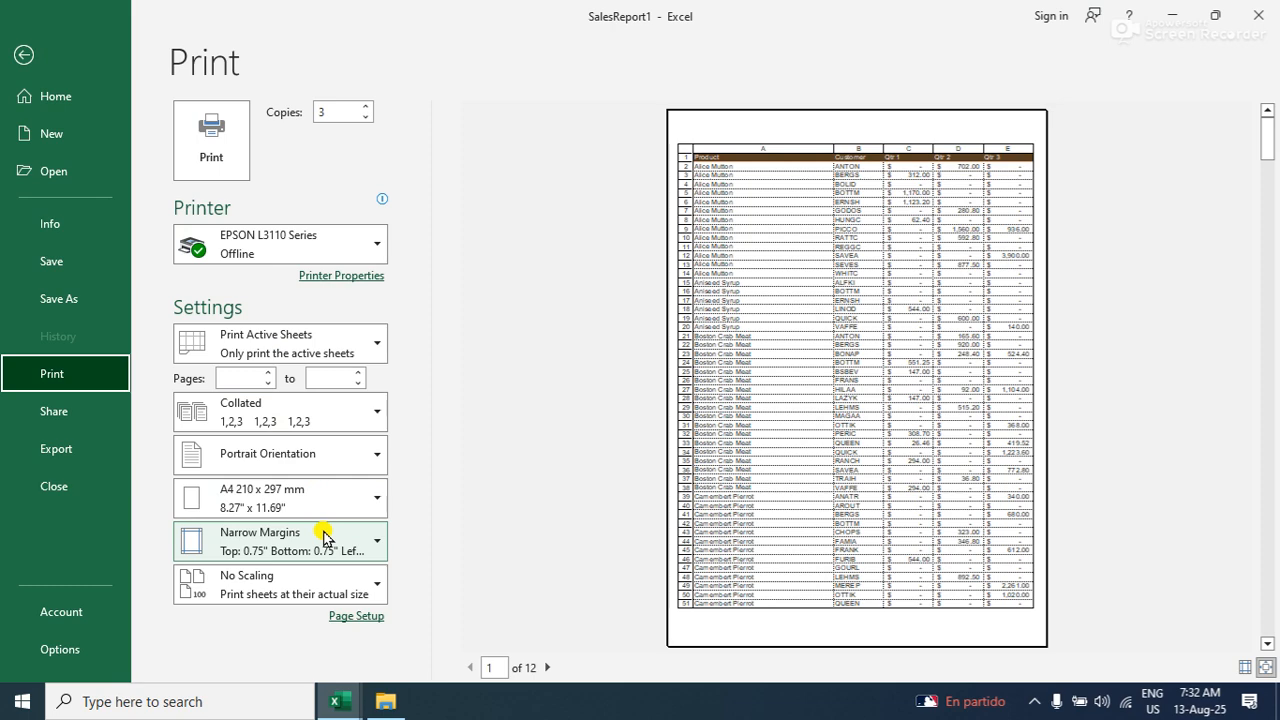
pyautogui.click(303, 585)
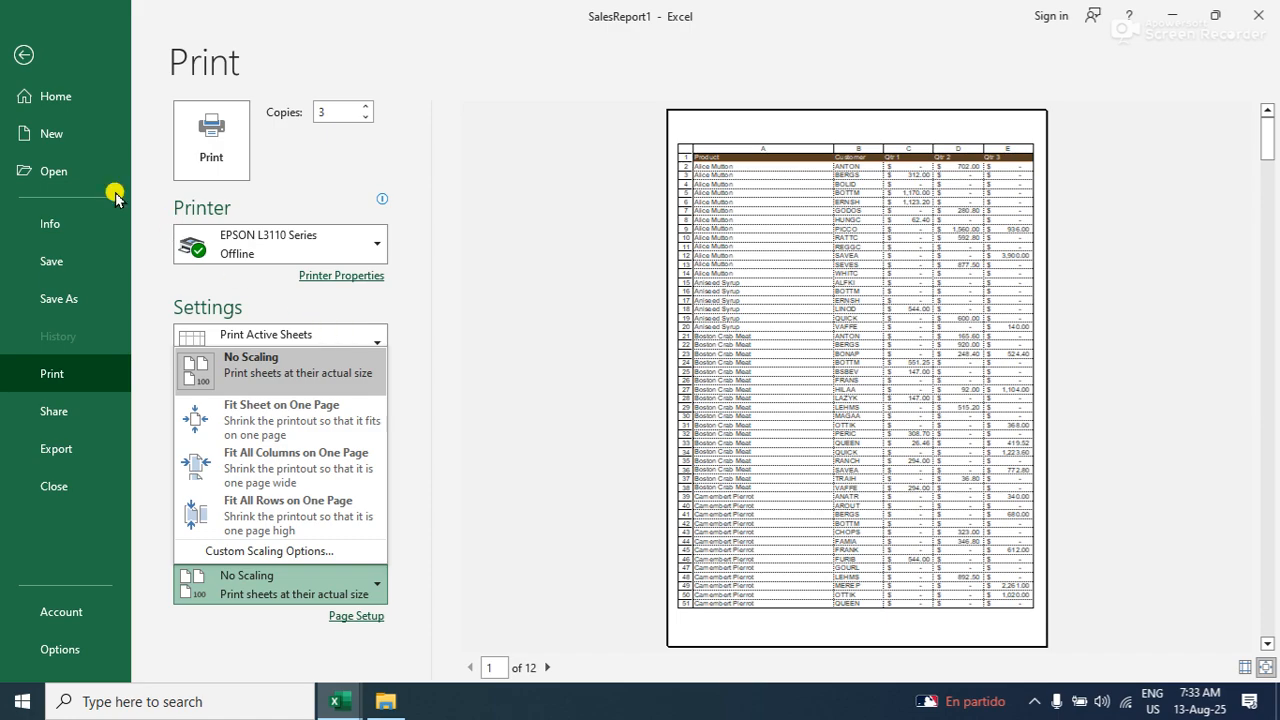
pyautogui.click(23, 55)
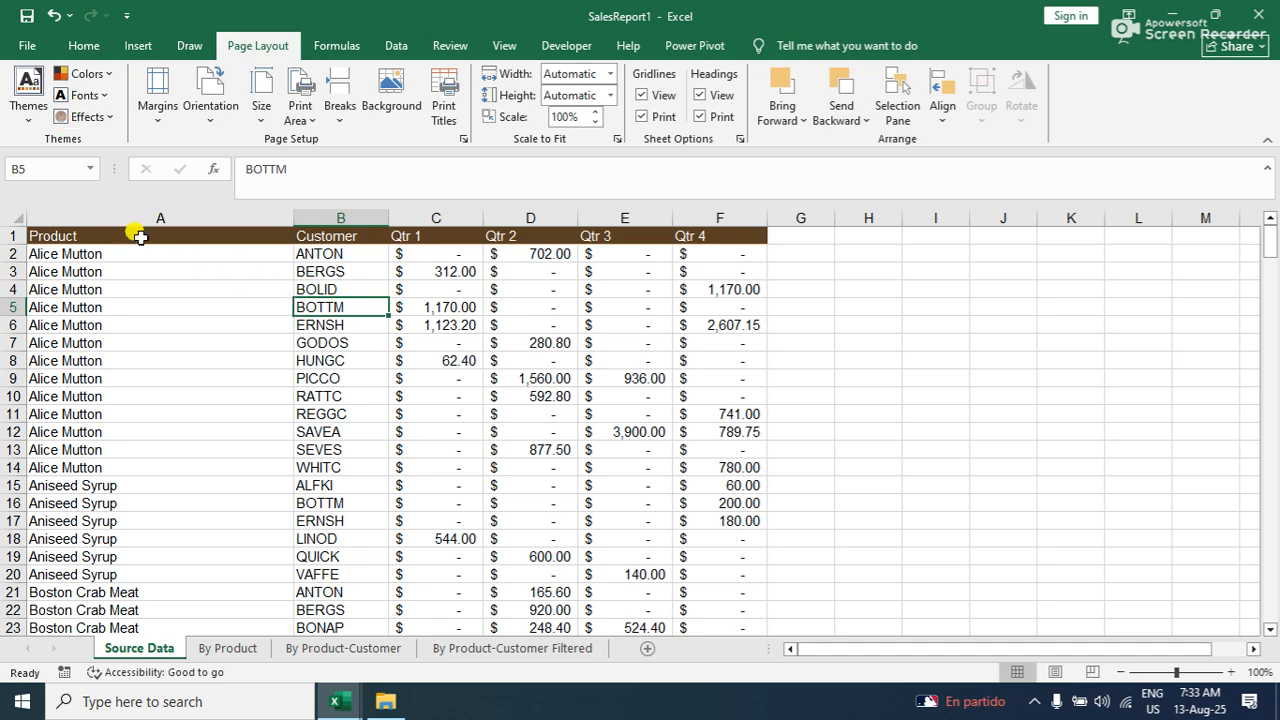
# Select the whole data table in columns A to F on the Source Data sheet and AutoFit its column widths
pyautogui.moveTo(100, 236); pyautogui.dragTo(722, 592)
pyautogui.scroll(20, 646, 390)
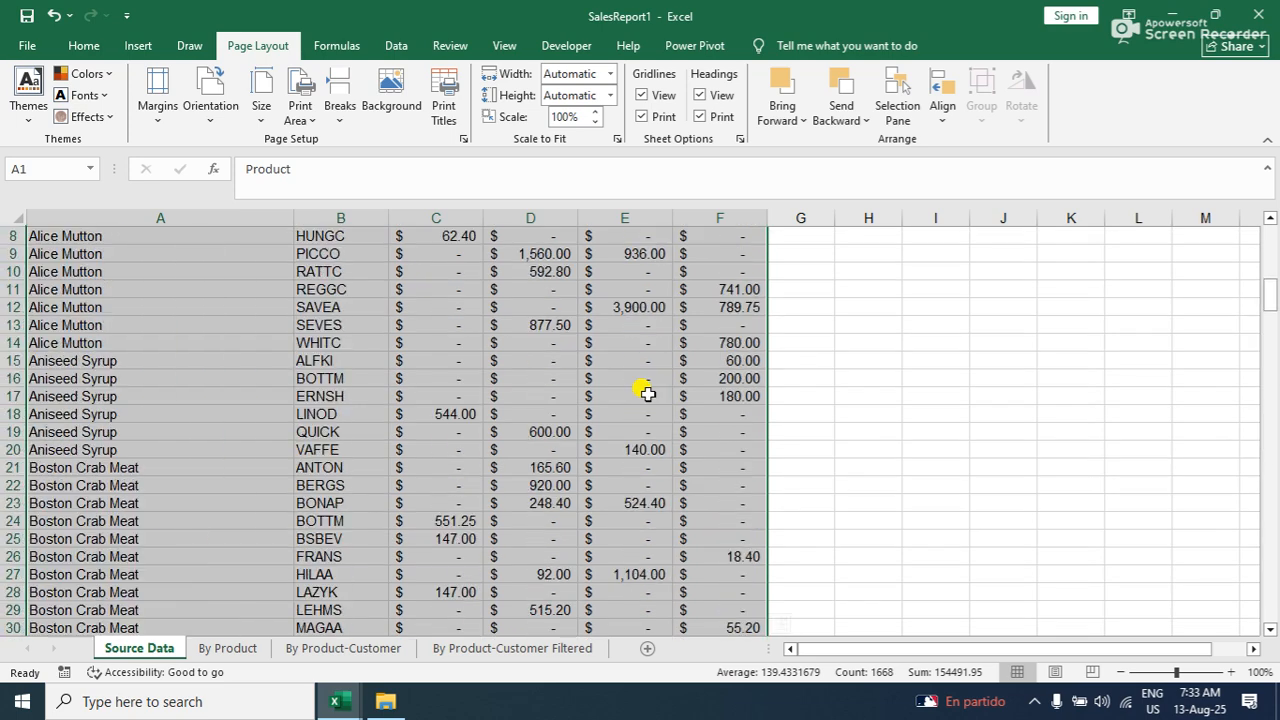
pyautogui.click(104, 47)
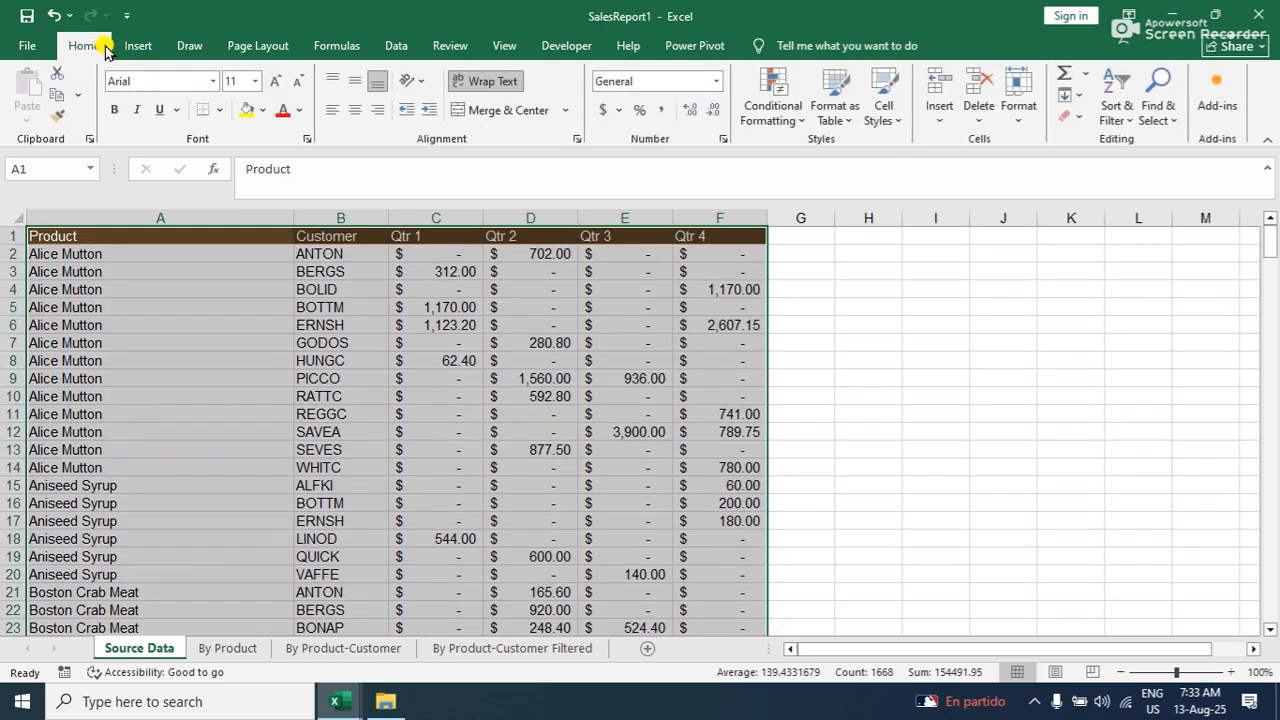
pyautogui.click(1022, 112)
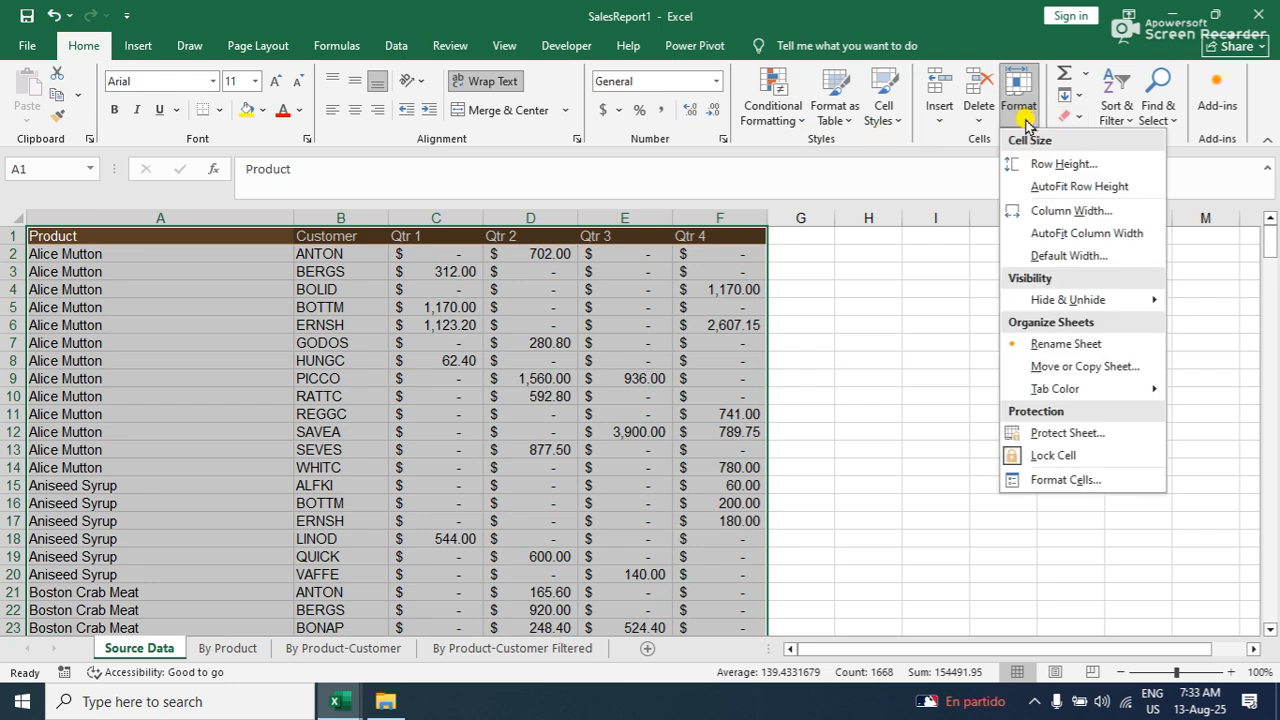
pyautogui.click(1057, 233)
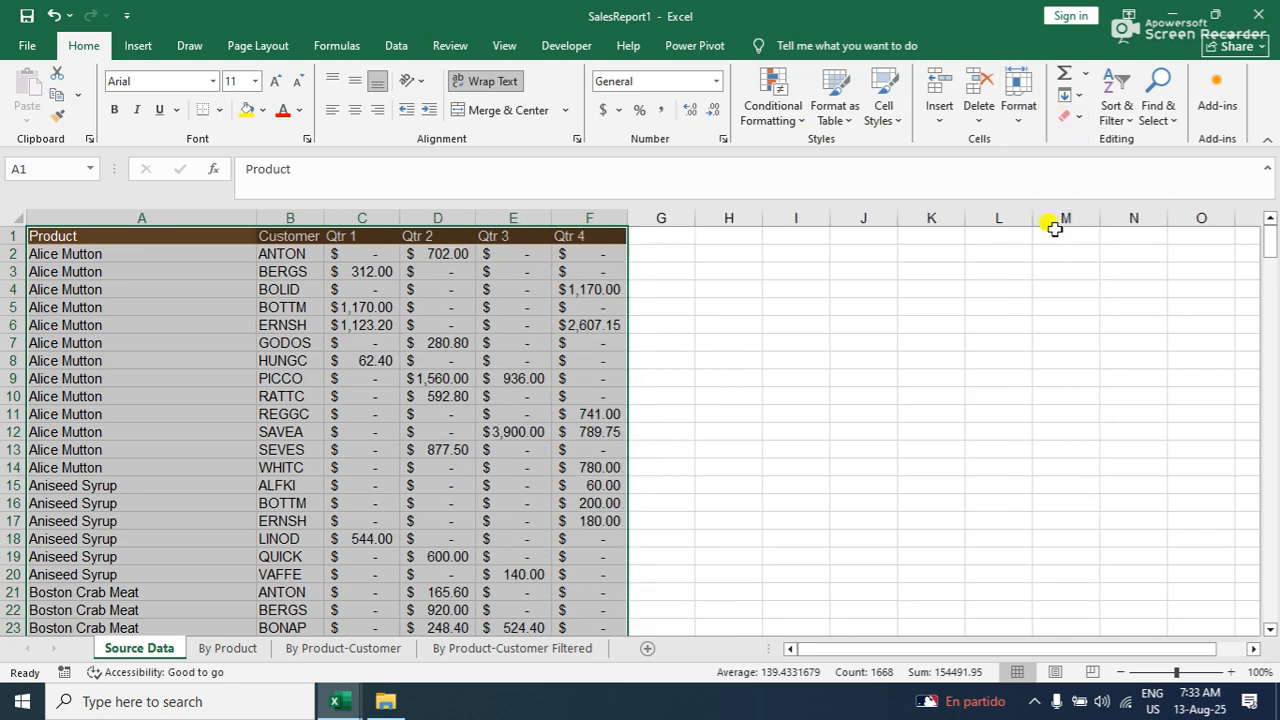
# Check the print preview and scaling options with the fitted columns, and undo the column AutoFit back on the sheet
pyautogui.click(28, 46)
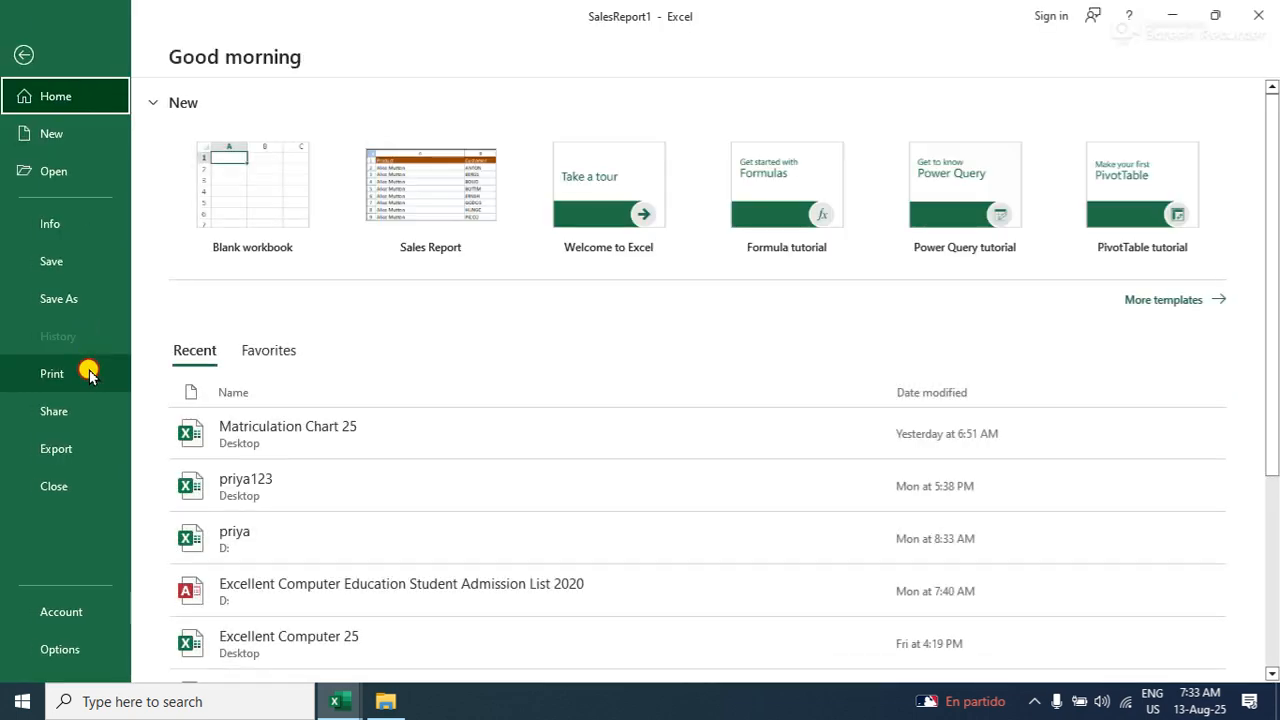
pyautogui.click(89, 373)
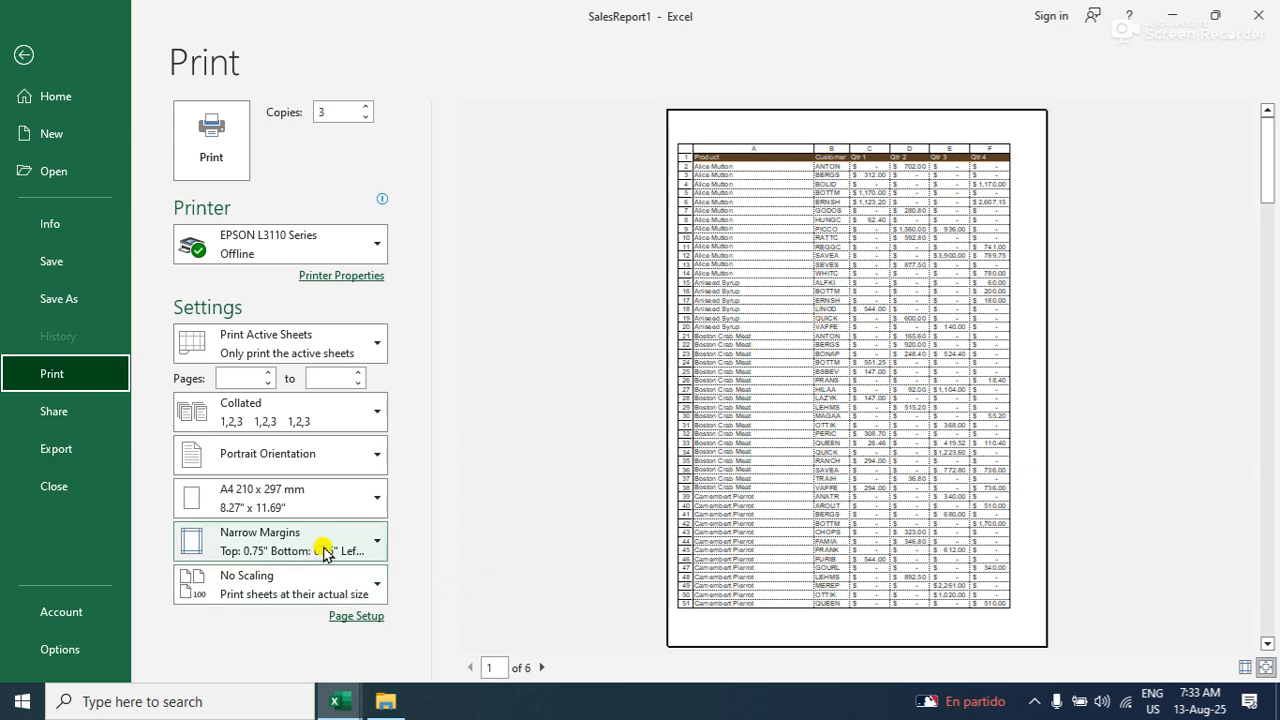
pyautogui.click(307, 594)
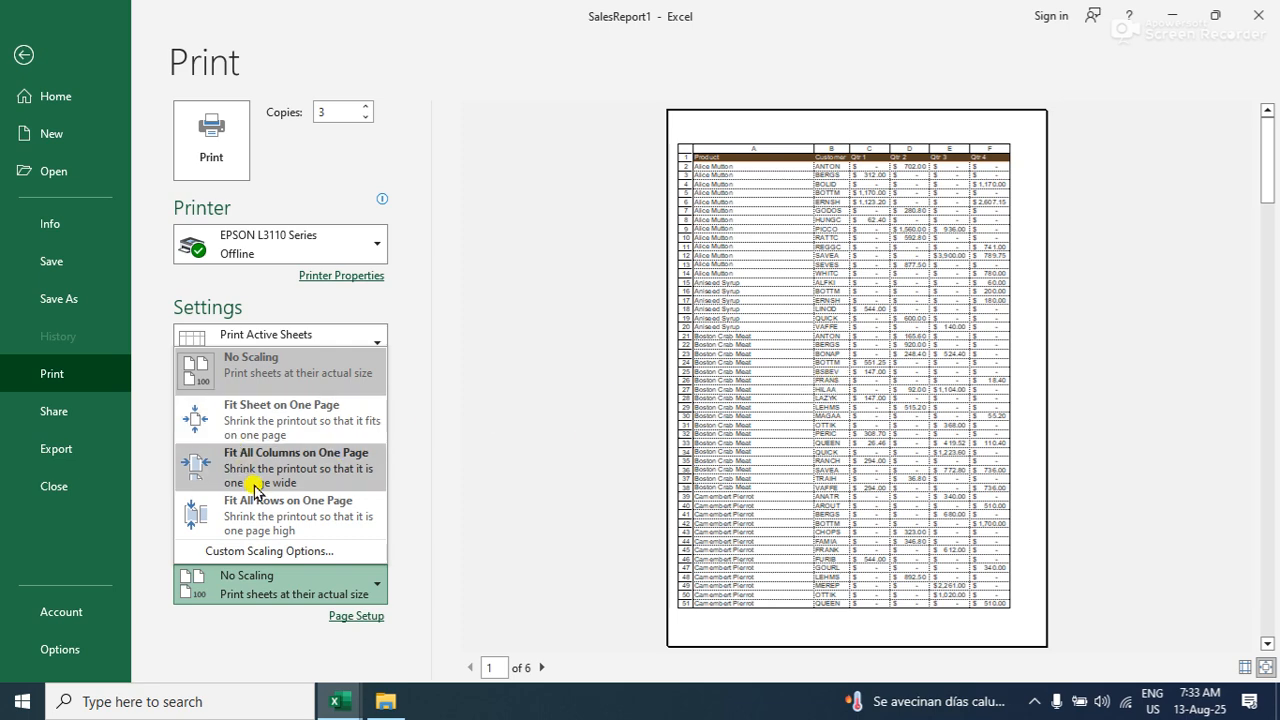
pyautogui.click(23, 54)
pyautogui.click(23, 54)
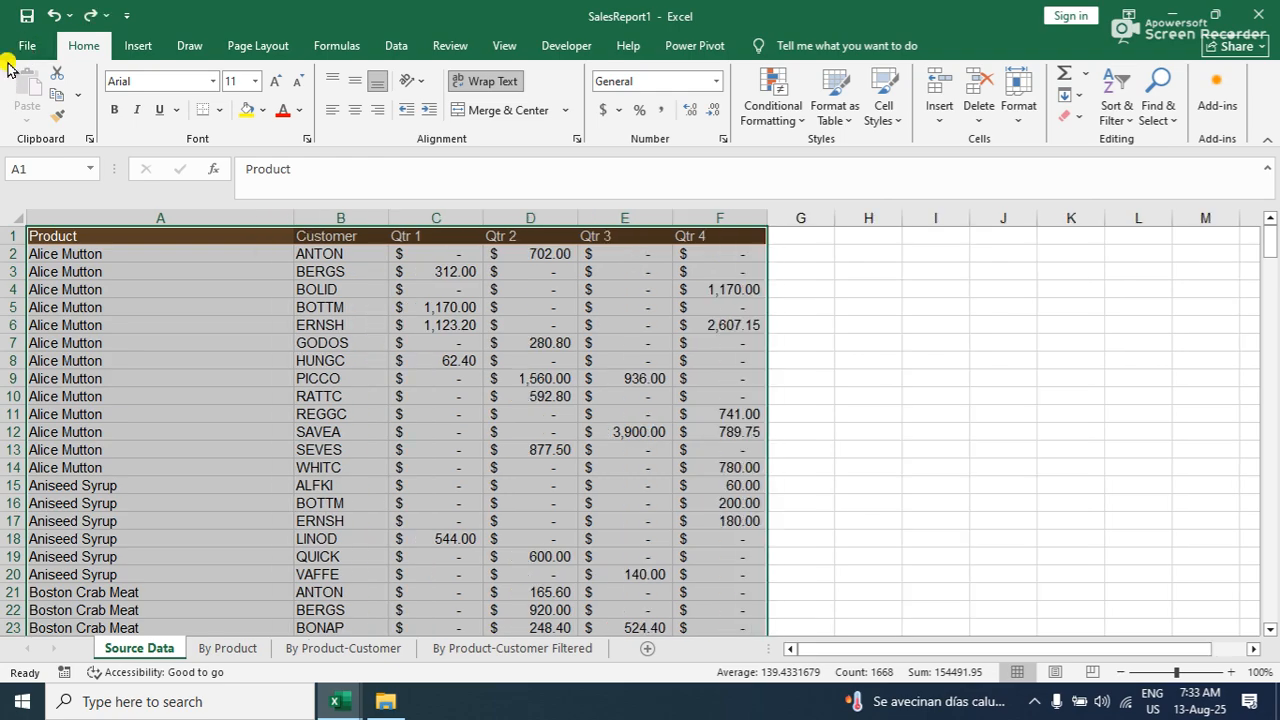
# Open the print preview of the Source Data sheet and set its scaling to Fit All Columns on One Page
pyautogui.click(27, 45)
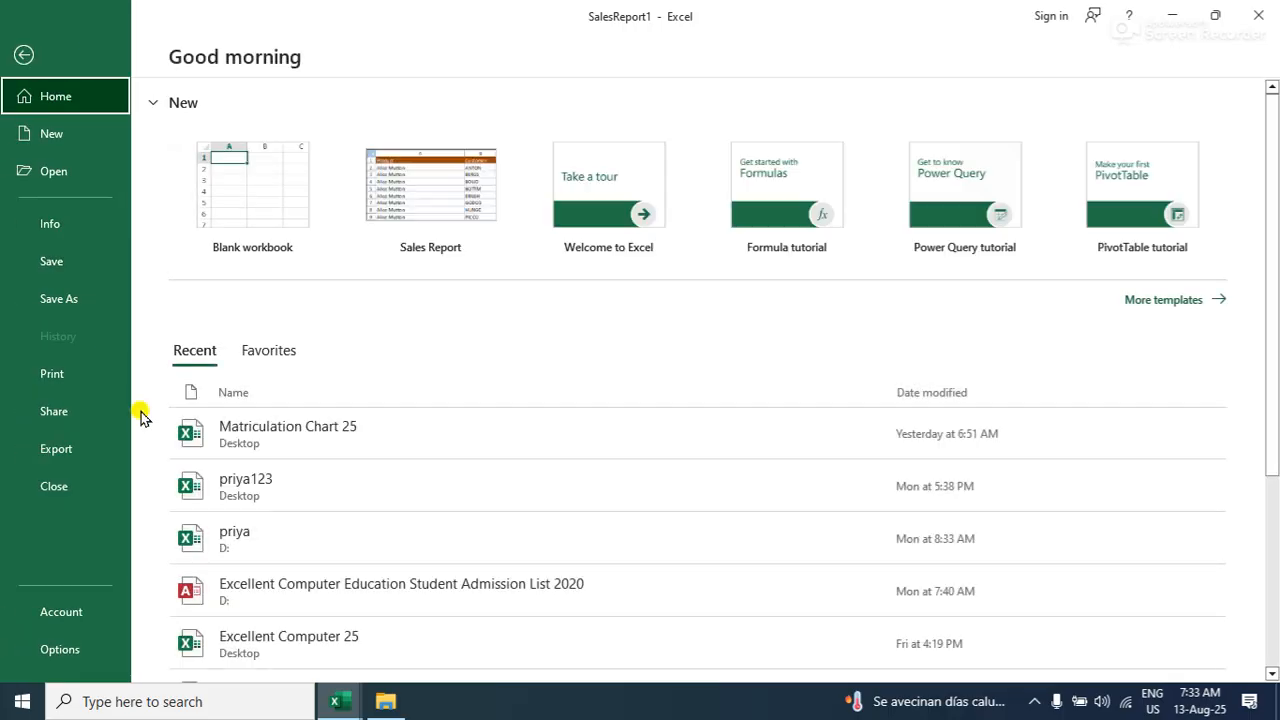
pyautogui.click(55, 373)
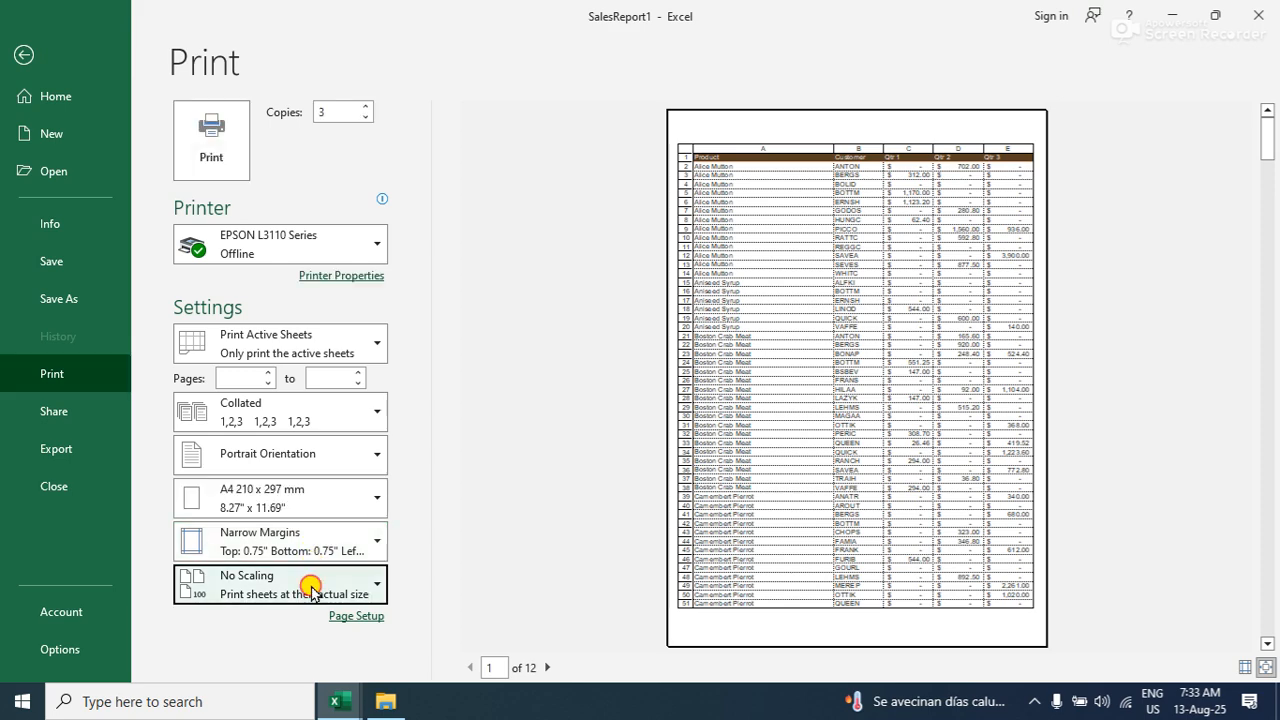
pyautogui.click(309, 582)
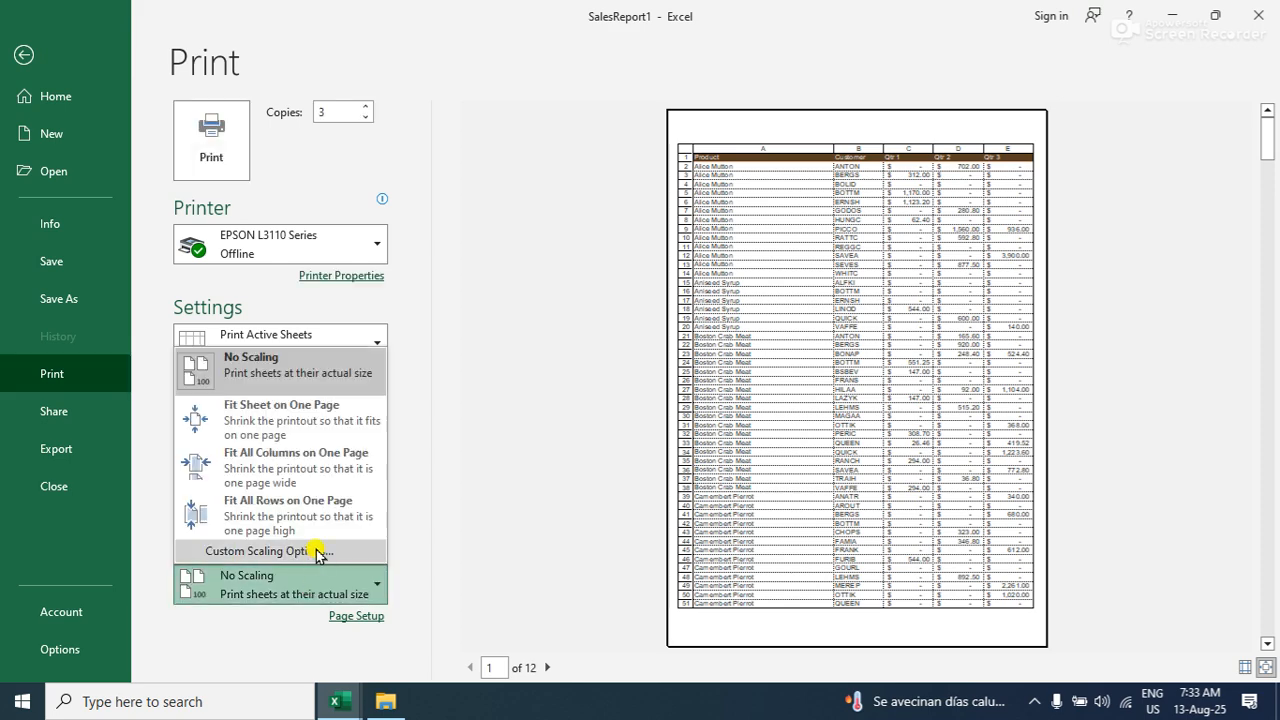
pyautogui.click(314, 474)
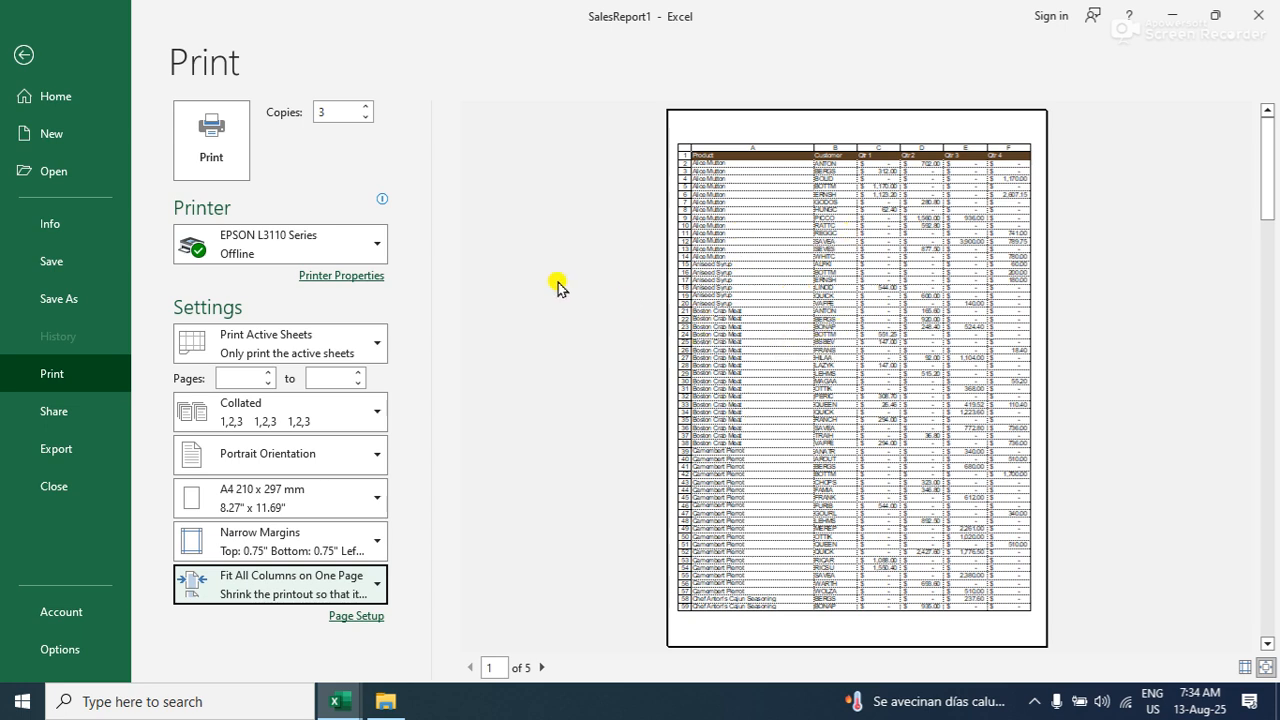
# Preview the printout with Fit All Rows on One Page and reset the scaling to No Scaling
pyautogui.click(252, 579)
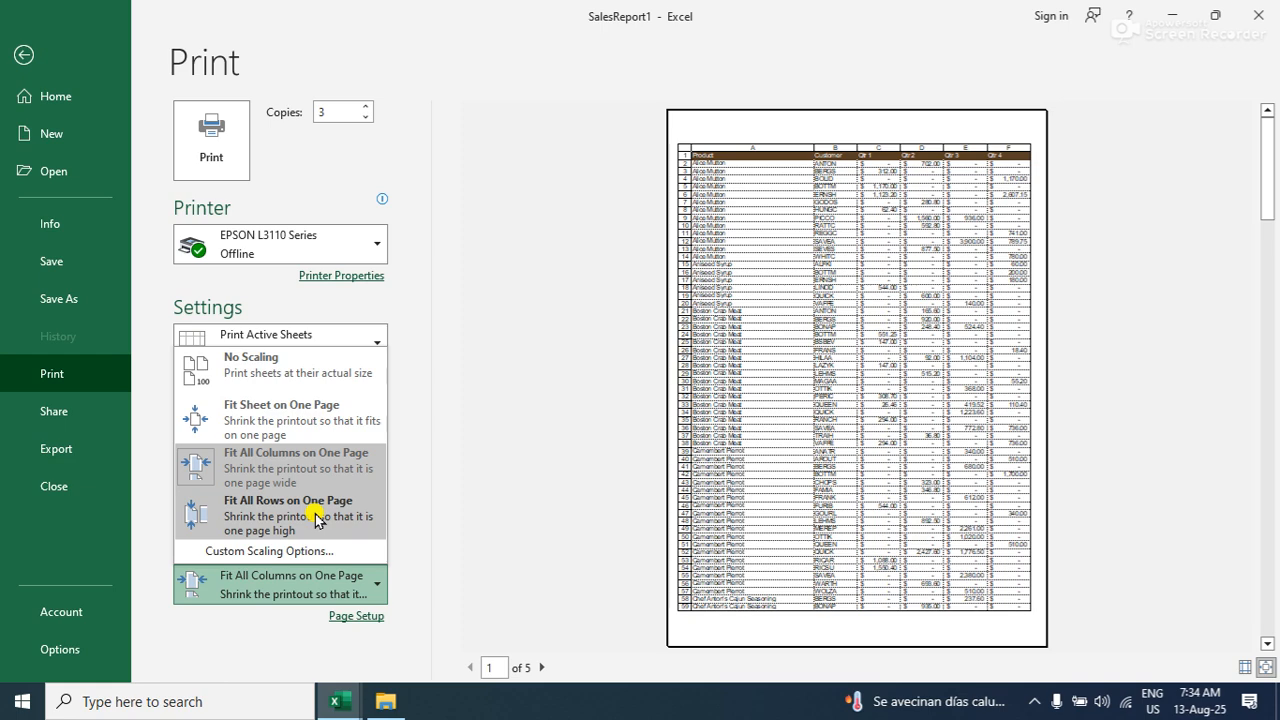
pyautogui.click(254, 522)
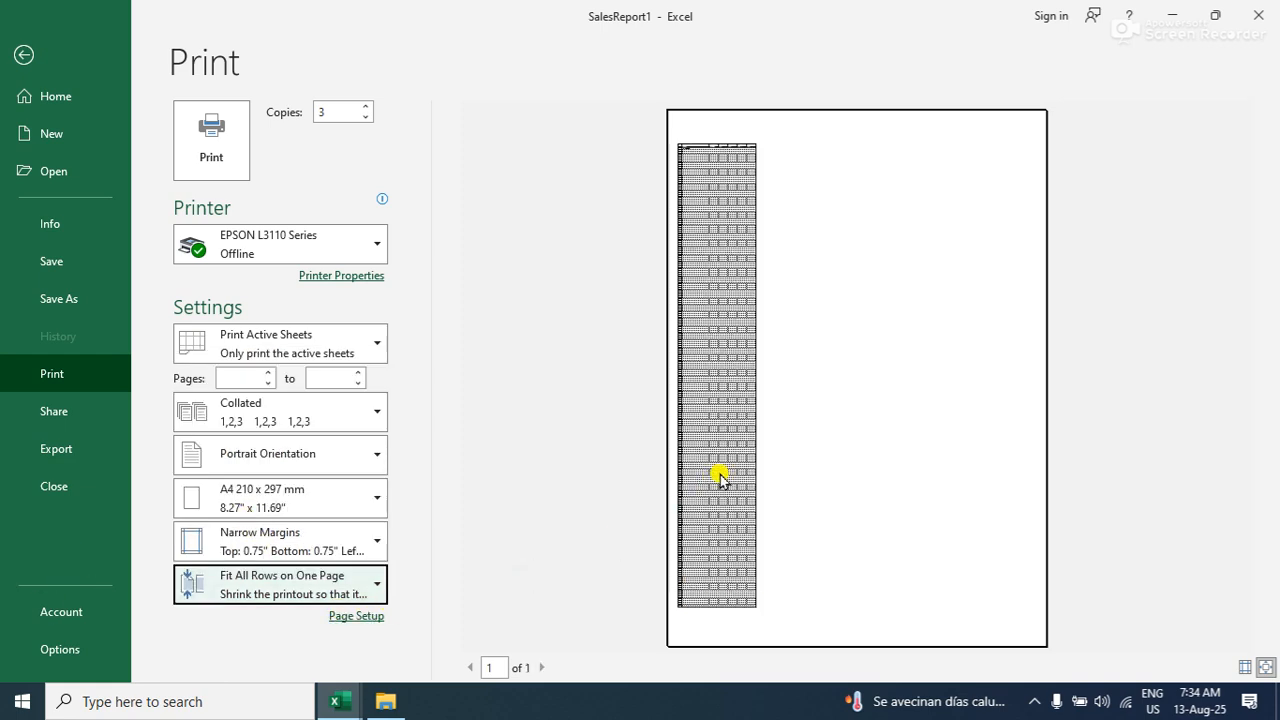
pyautogui.click(320, 582)
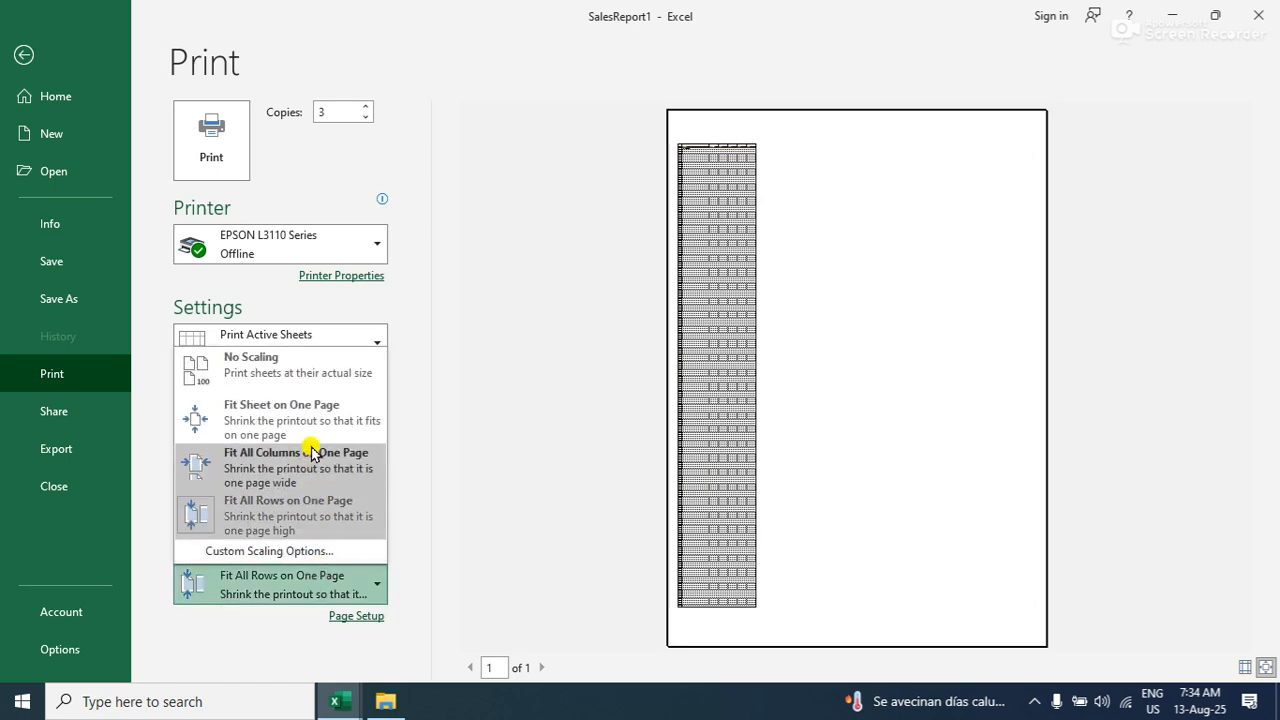
pyautogui.click(262, 362)
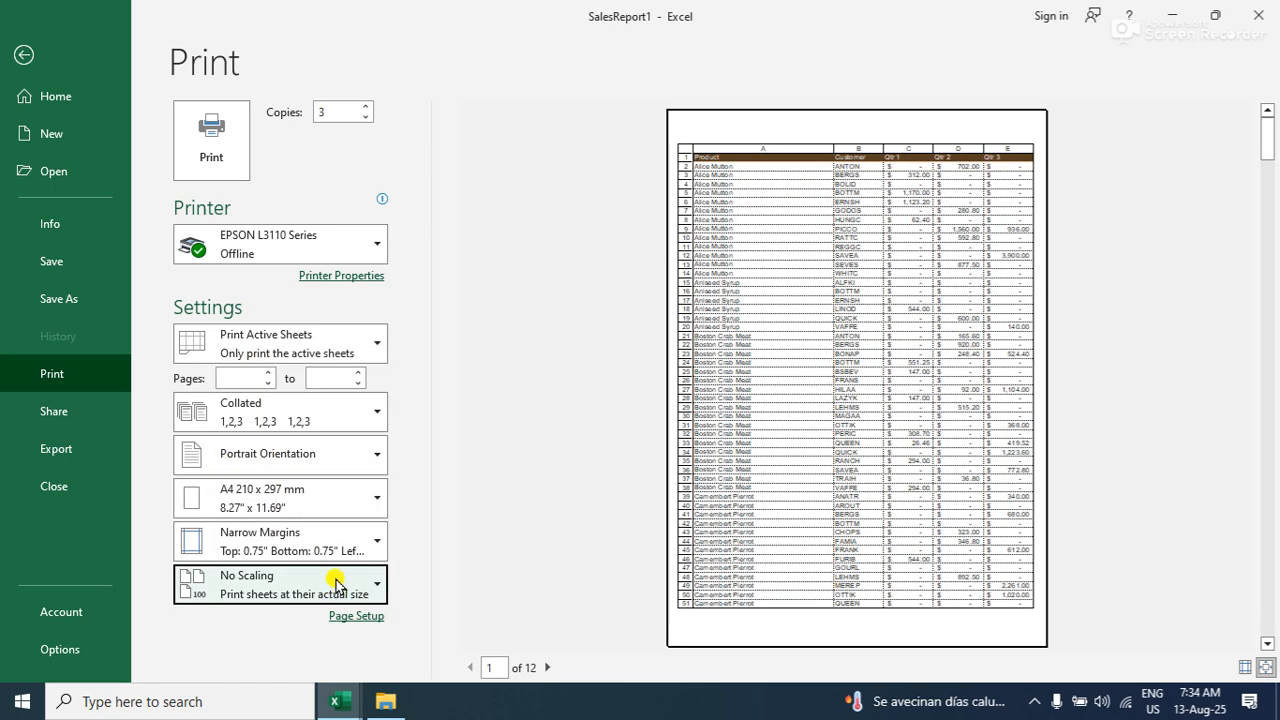
# Switch the printout scaling from No Scaling to Fit All Columns on One Page and review the scaling options
pyautogui.click(336, 584)
pyautogui.click(333, 470)
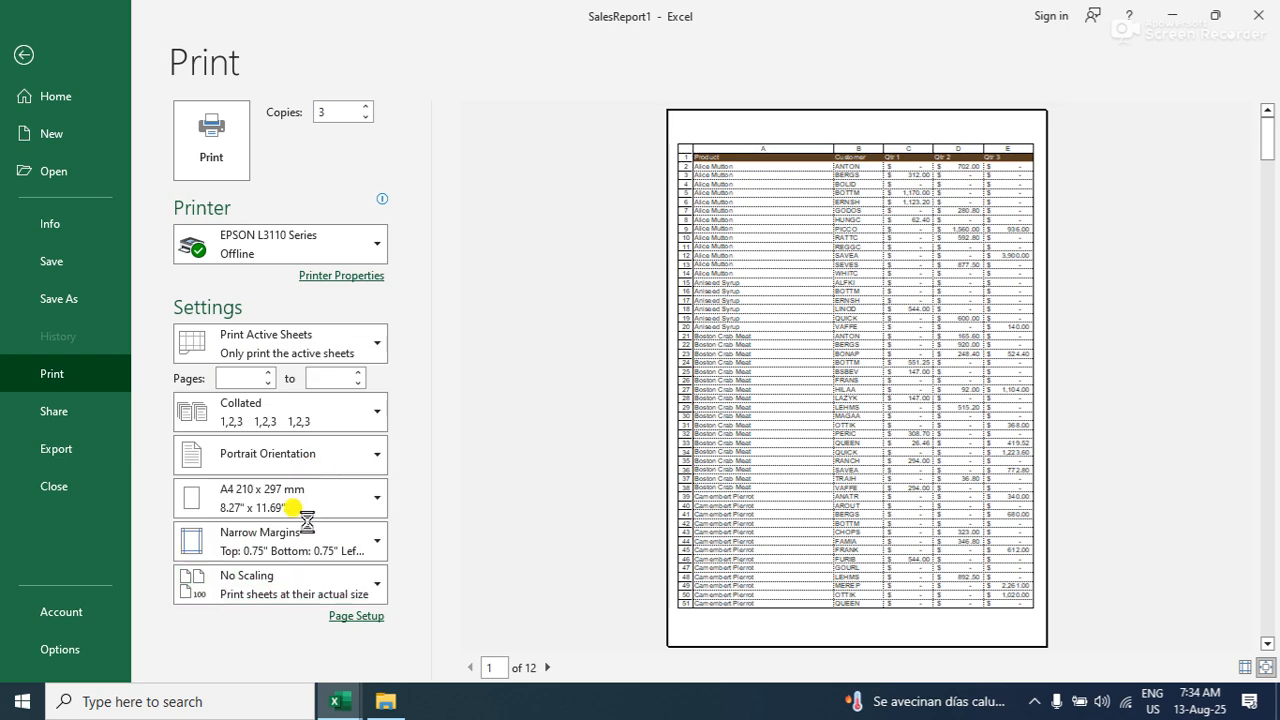
pyautogui.click(302, 585)
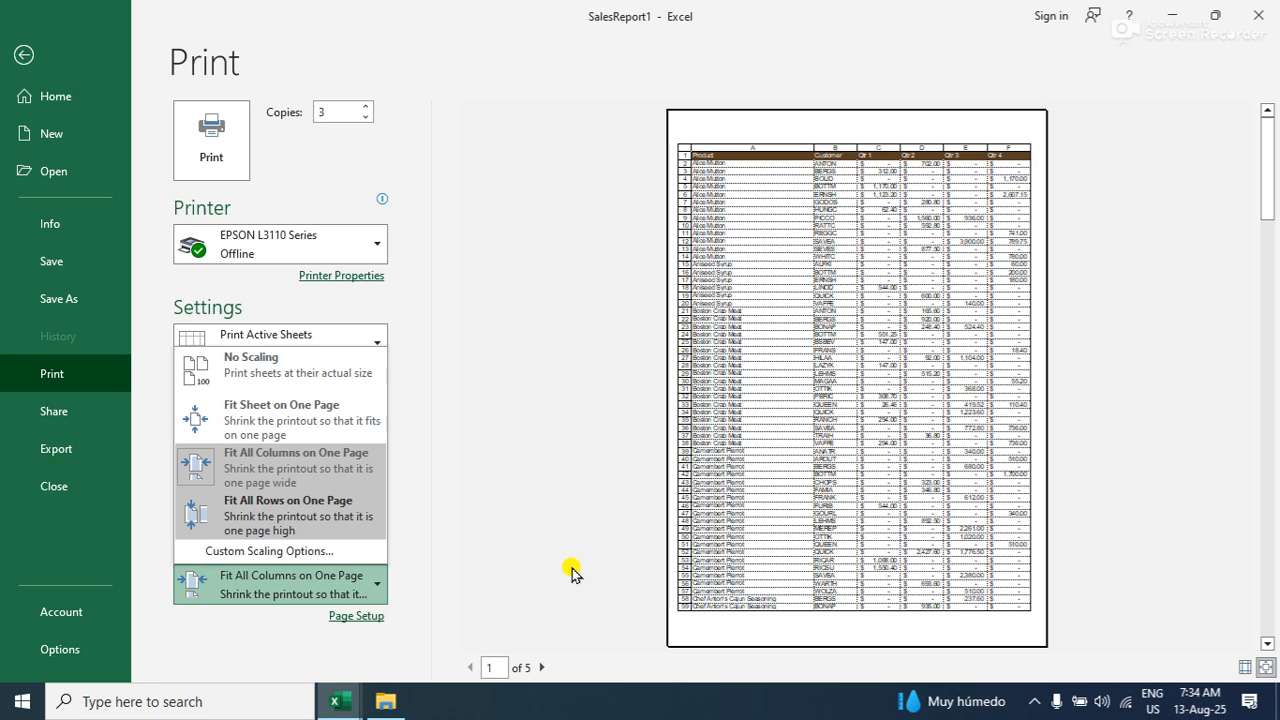
pyautogui.click(345, 585)
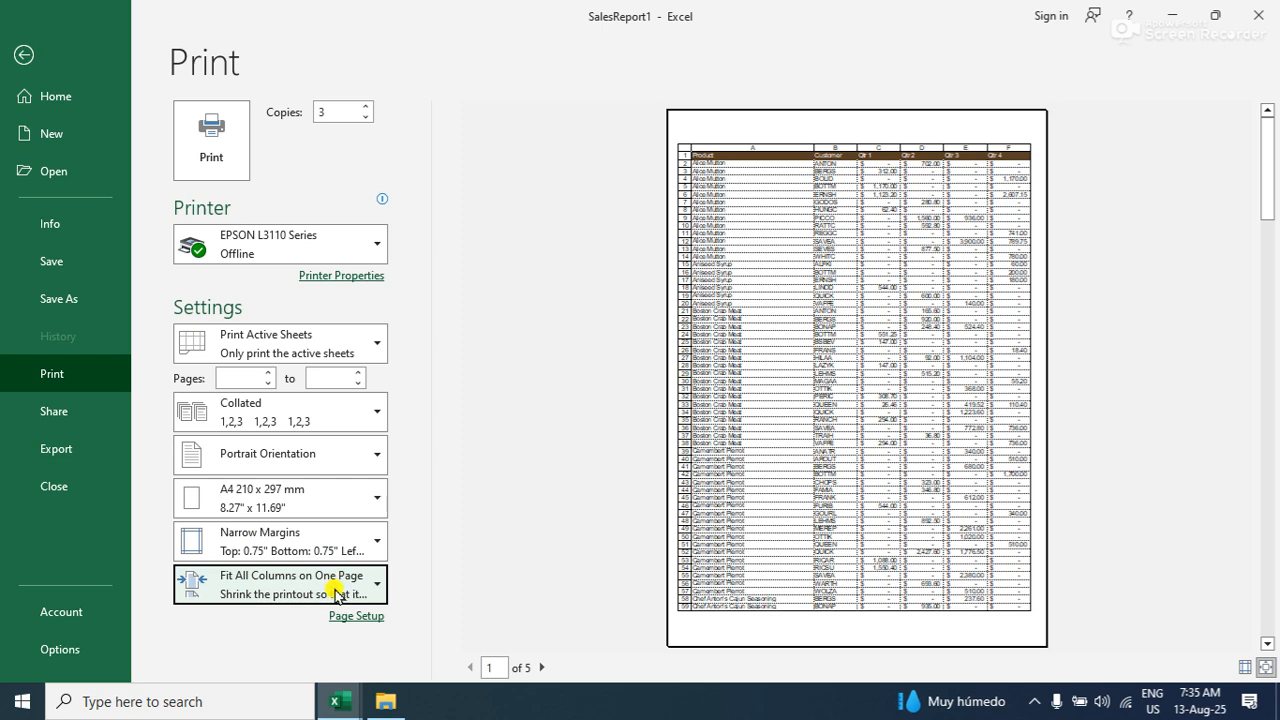
# Preview the printout with Fit Sheet on One Page and switch it back to No Scaling
pyautogui.click(312, 585)
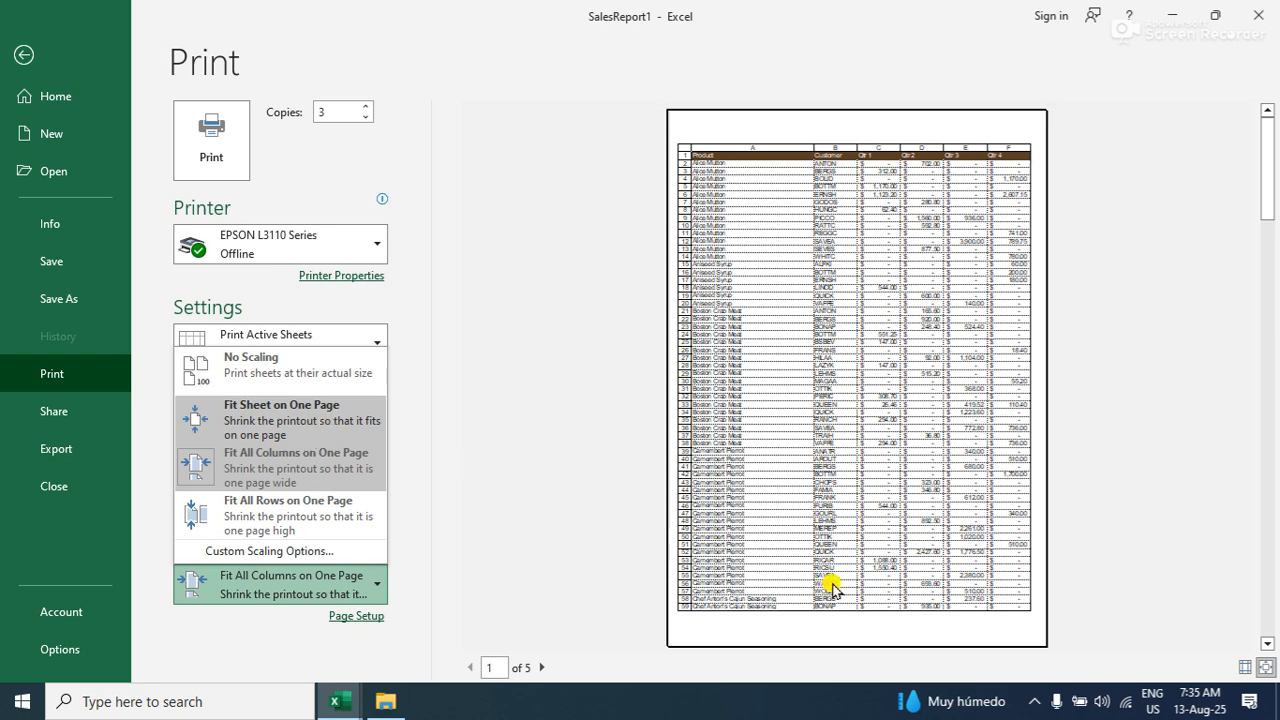
pyautogui.click(325, 427)
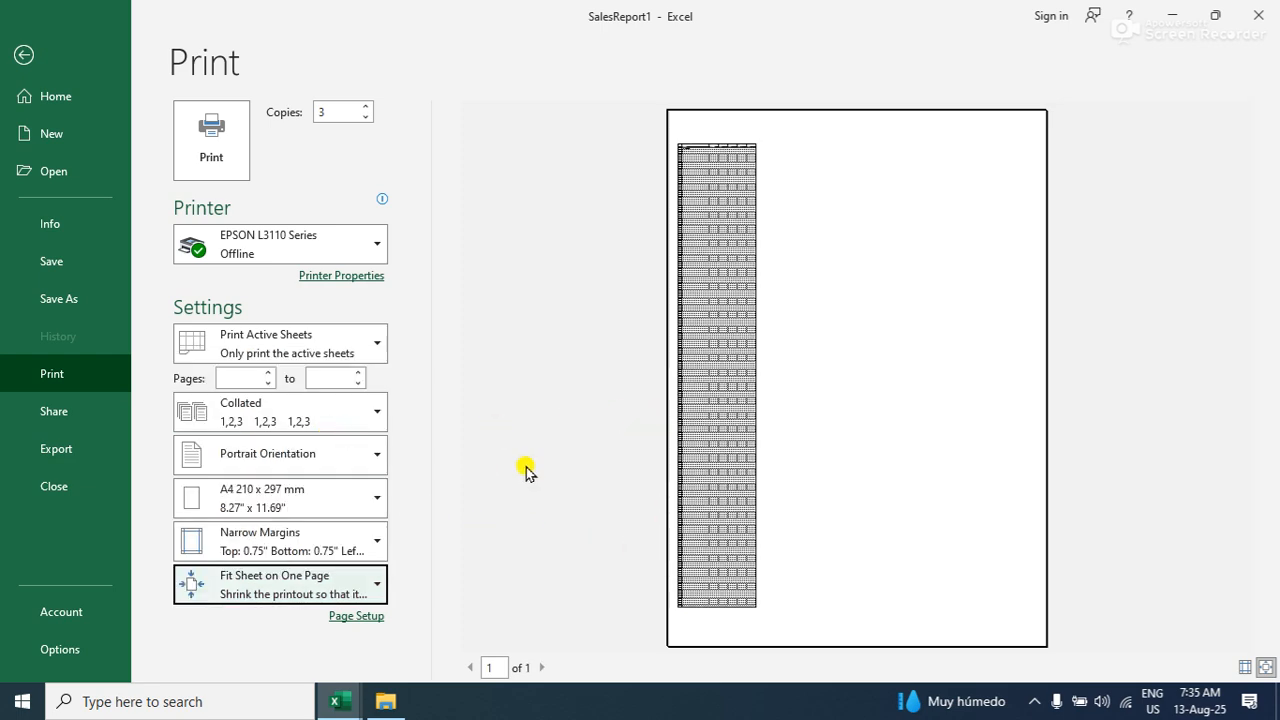
pyautogui.click(237, 580)
pyautogui.click(262, 422)
# Apply Fit All Columns on One Page to the printout again and return to the Source Data sheet
pyautogui.click(290, 583)
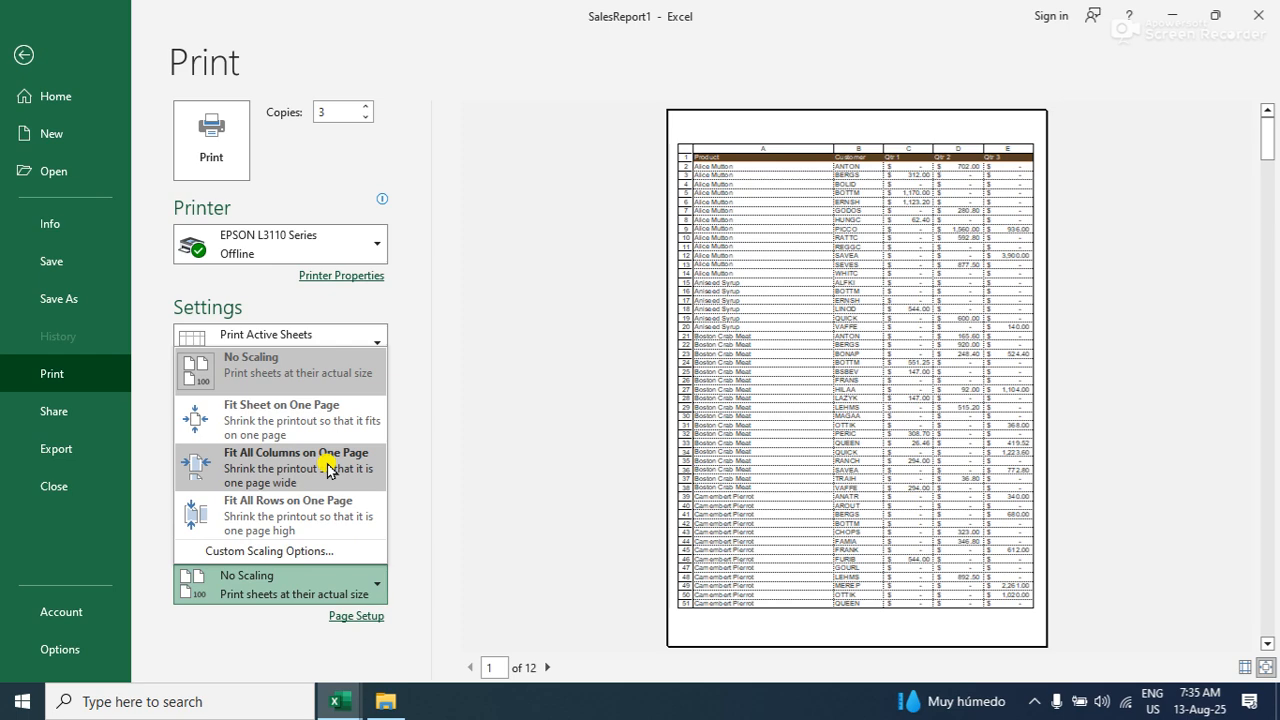
pyautogui.click(328, 470)
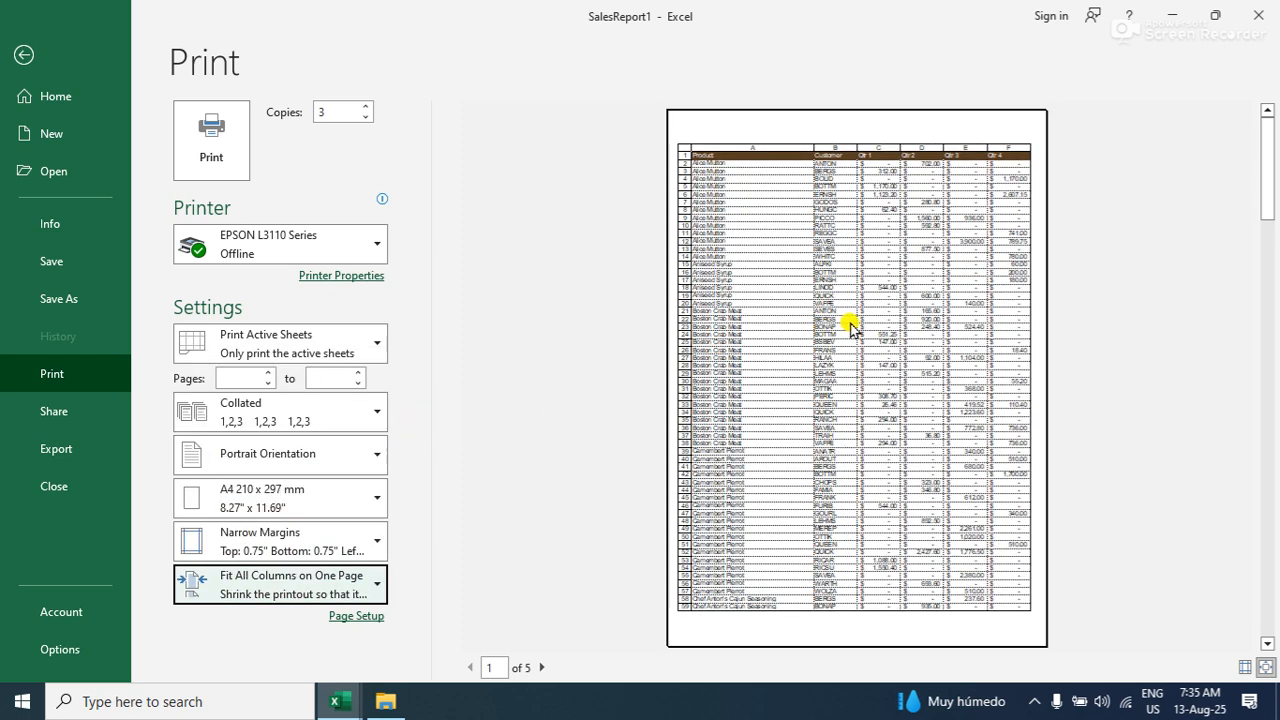
pyautogui.click(345, 582)
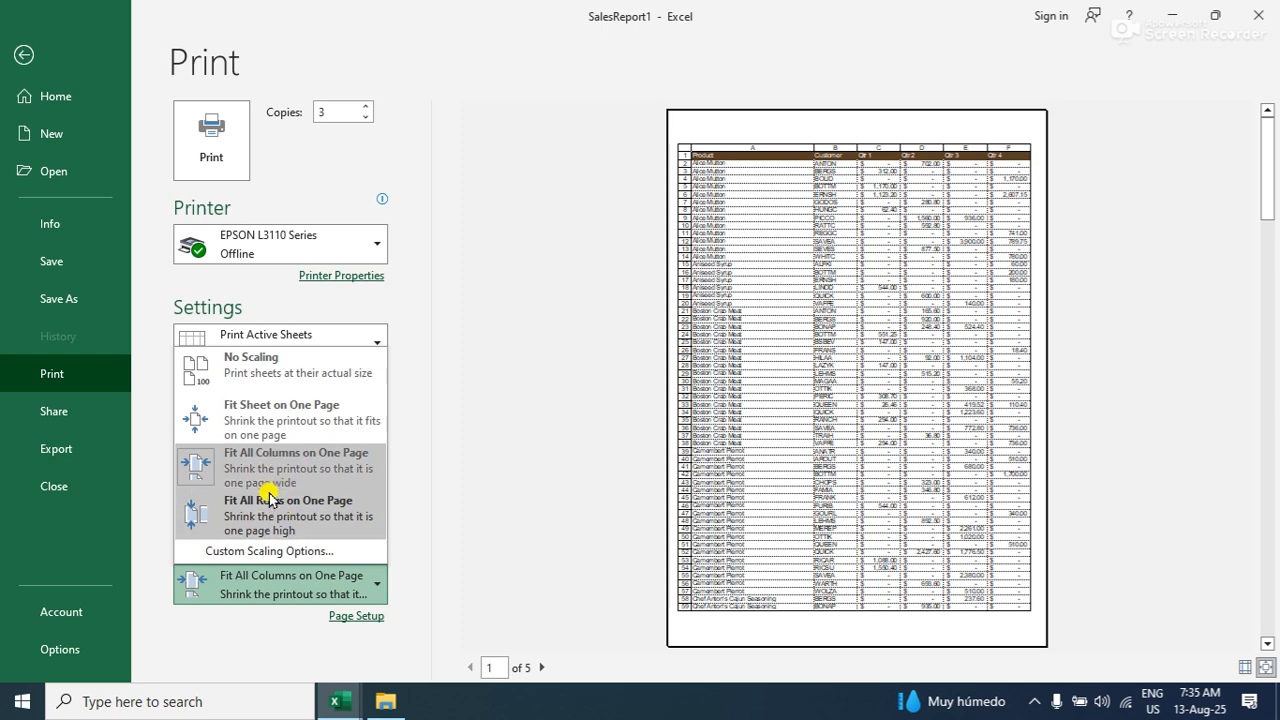
pyautogui.click(24, 55)
pyautogui.click(24, 55)
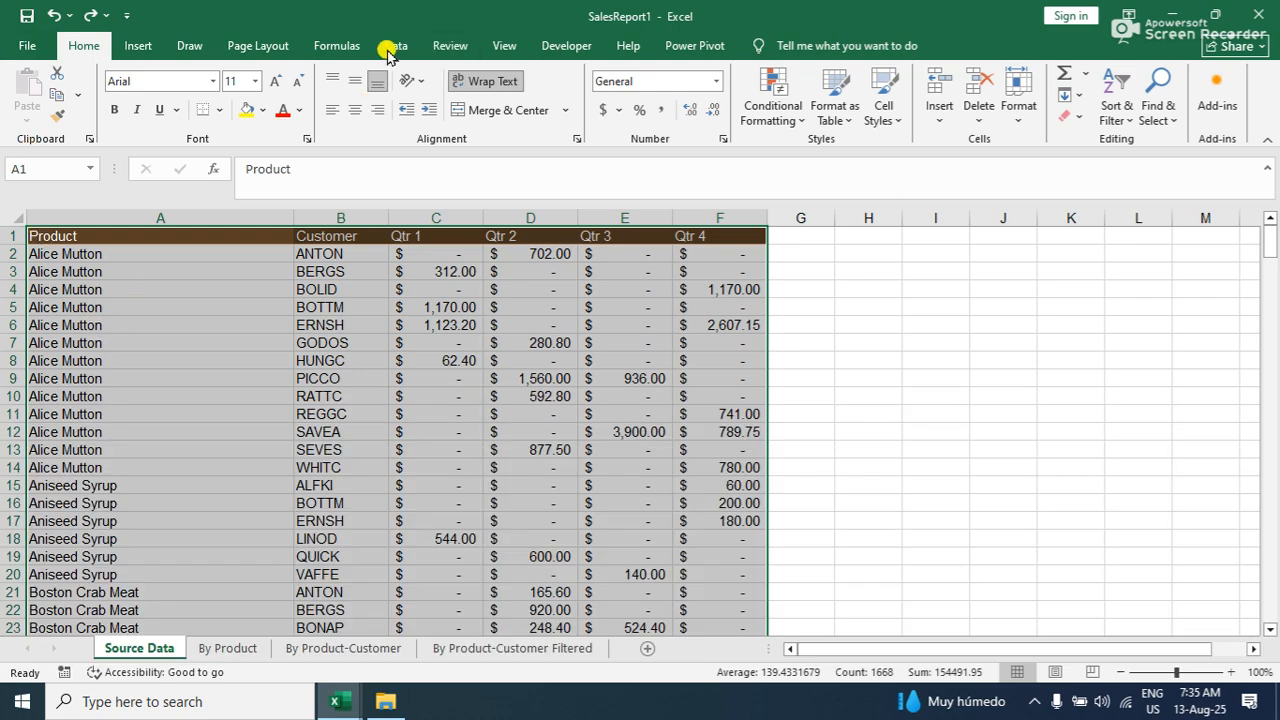
# Deselect the data table by selecting cell D3 and set the Scale to Fit width to Automatic
pyautogui.click(262, 45)
pyautogui.click(546, 272)
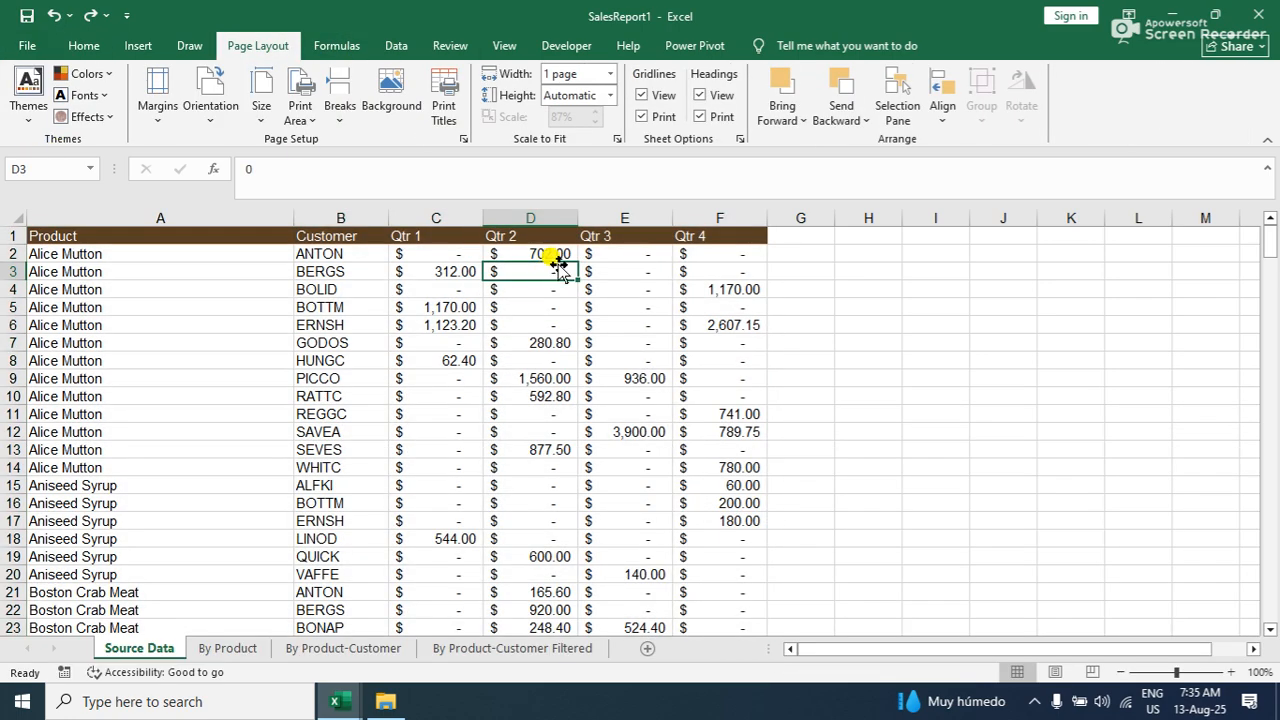
pyautogui.click(612, 76)
pyautogui.click(600, 99)
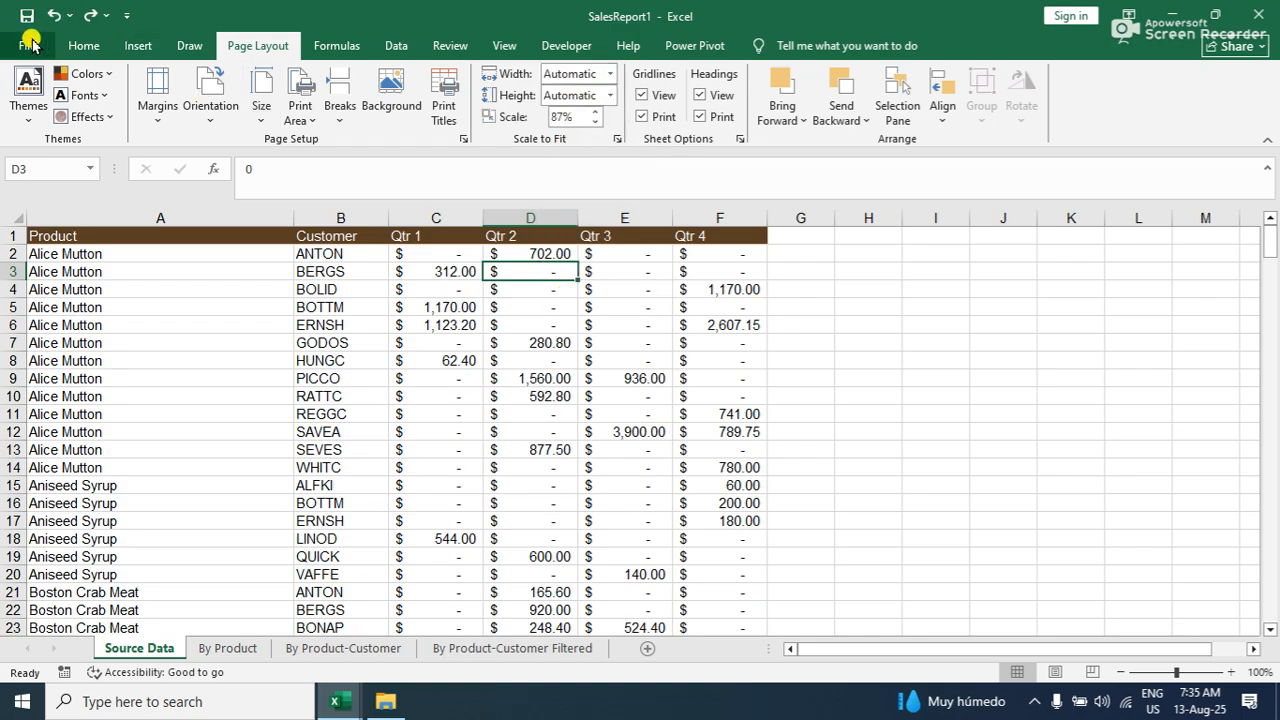
# Open the print preview, change the scaling from Custom Scaling to No Scaling, and return to the worksheet
pyautogui.click(30, 45)
pyautogui.click(75, 373)
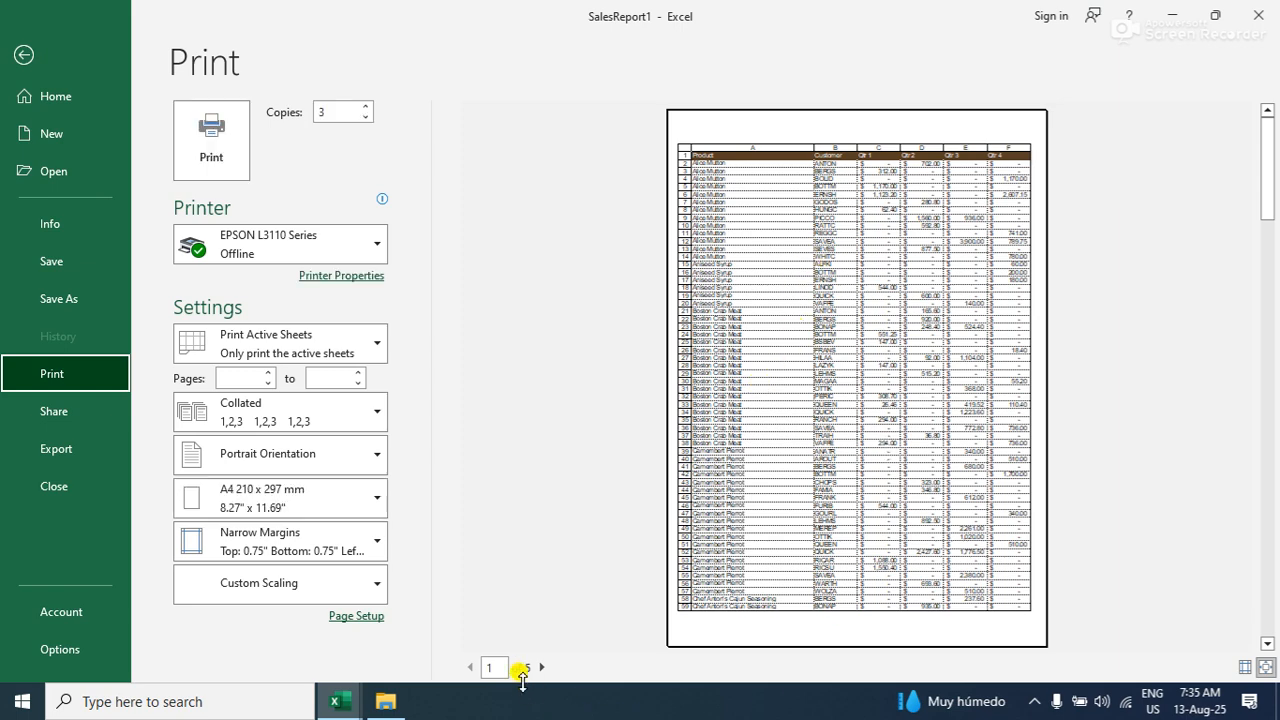
pyautogui.click(307, 581)
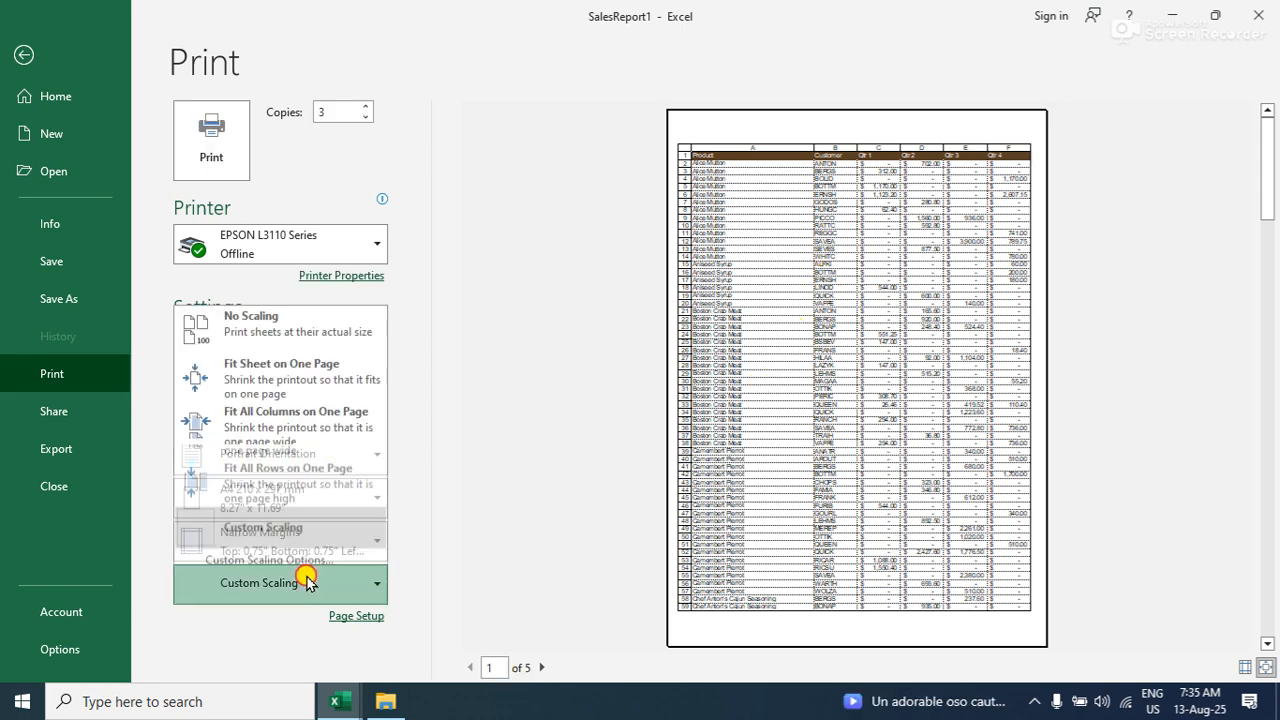
pyautogui.click(302, 334)
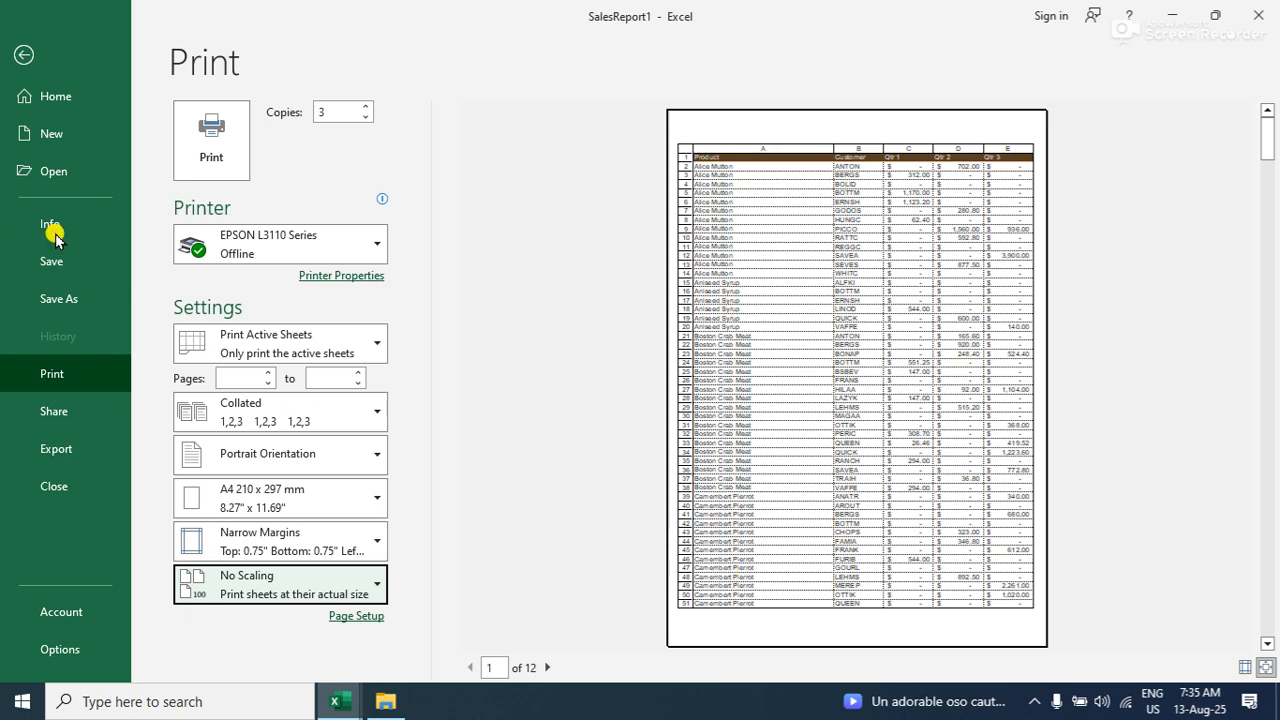
pyautogui.click(14, 53)
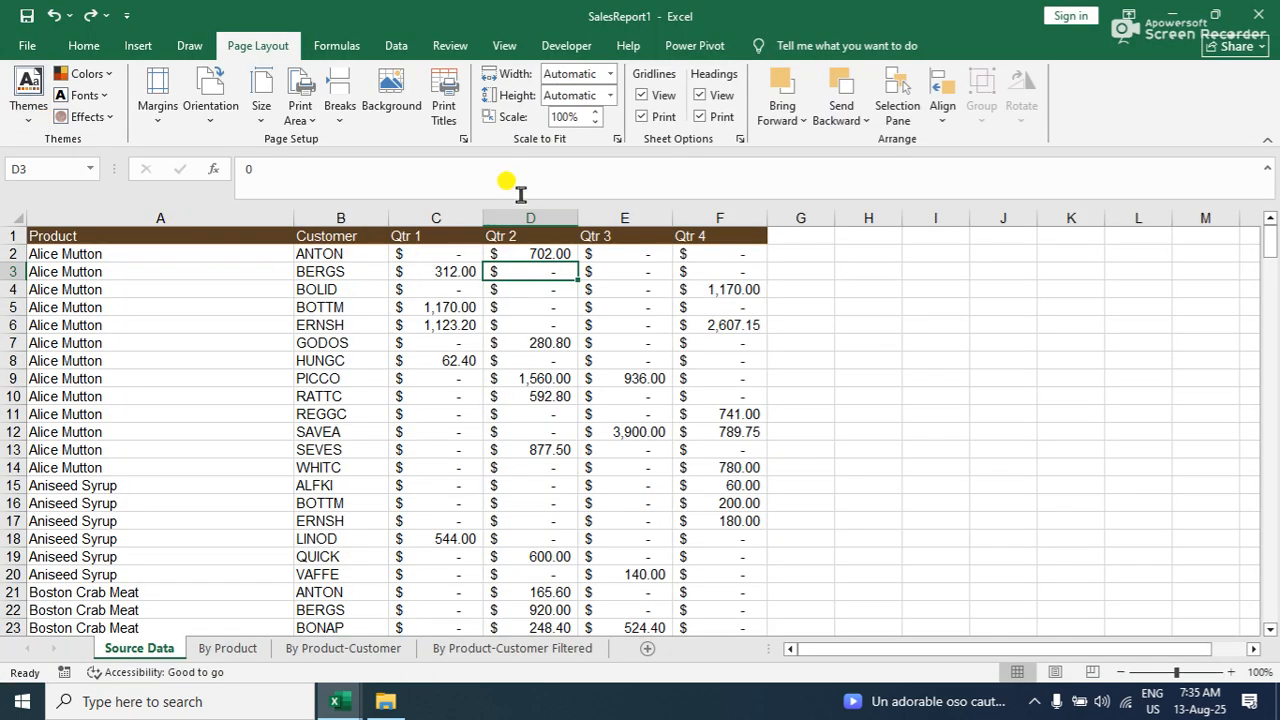
# Set the Scale to Fit width to 1 page and height to 5 pages, and check the print preview
pyautogui.click(610, 74)
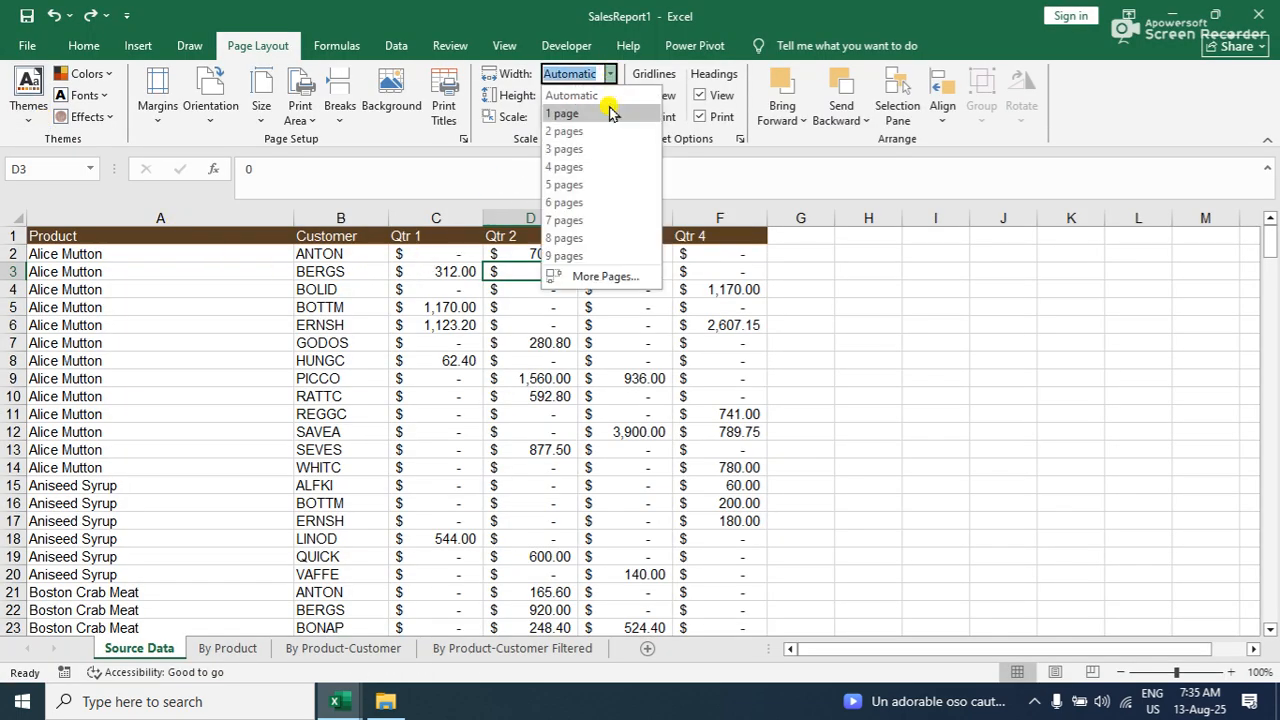
pyautogui.click(565, 114)
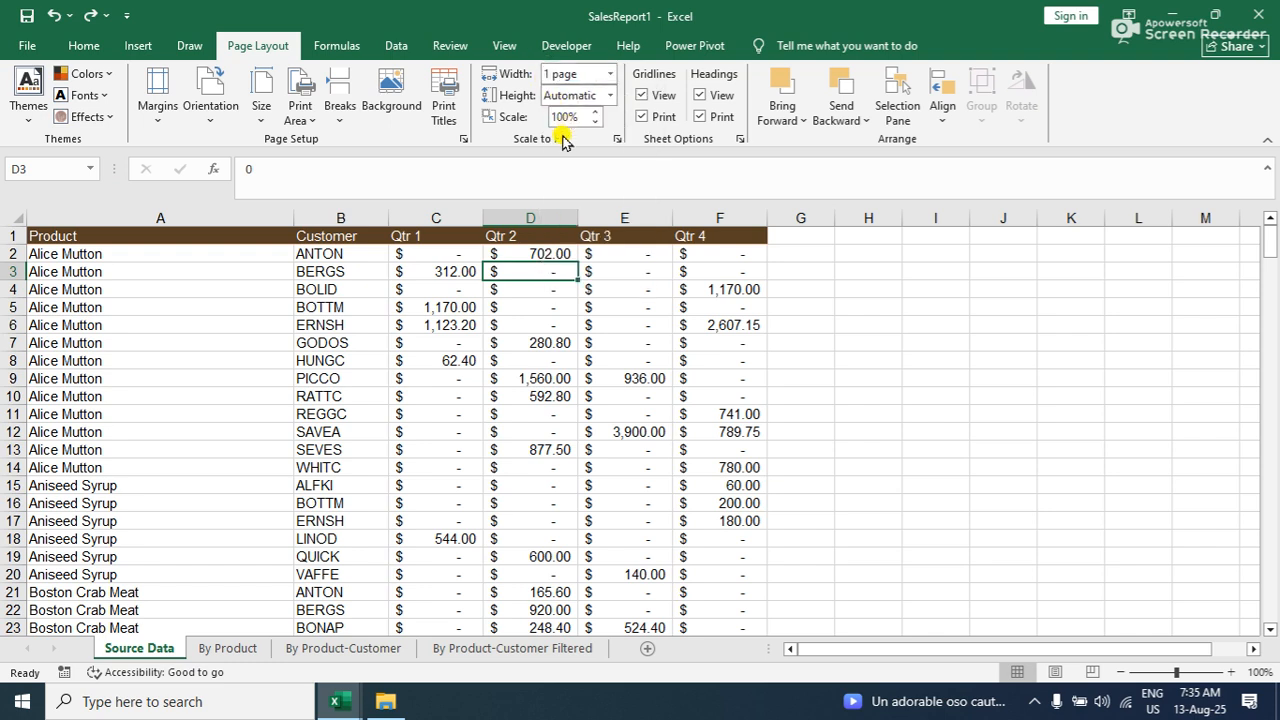
pyautogui.click(608, 96)
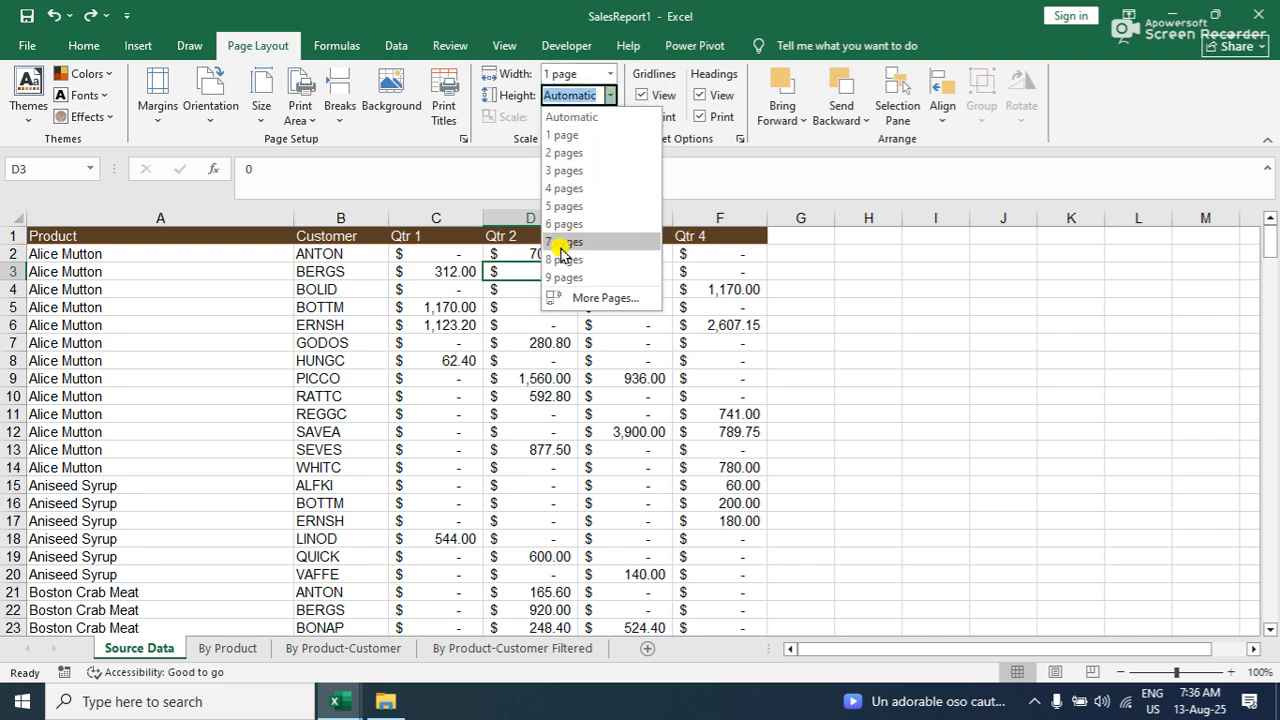
pyautogui.click(559, 194)
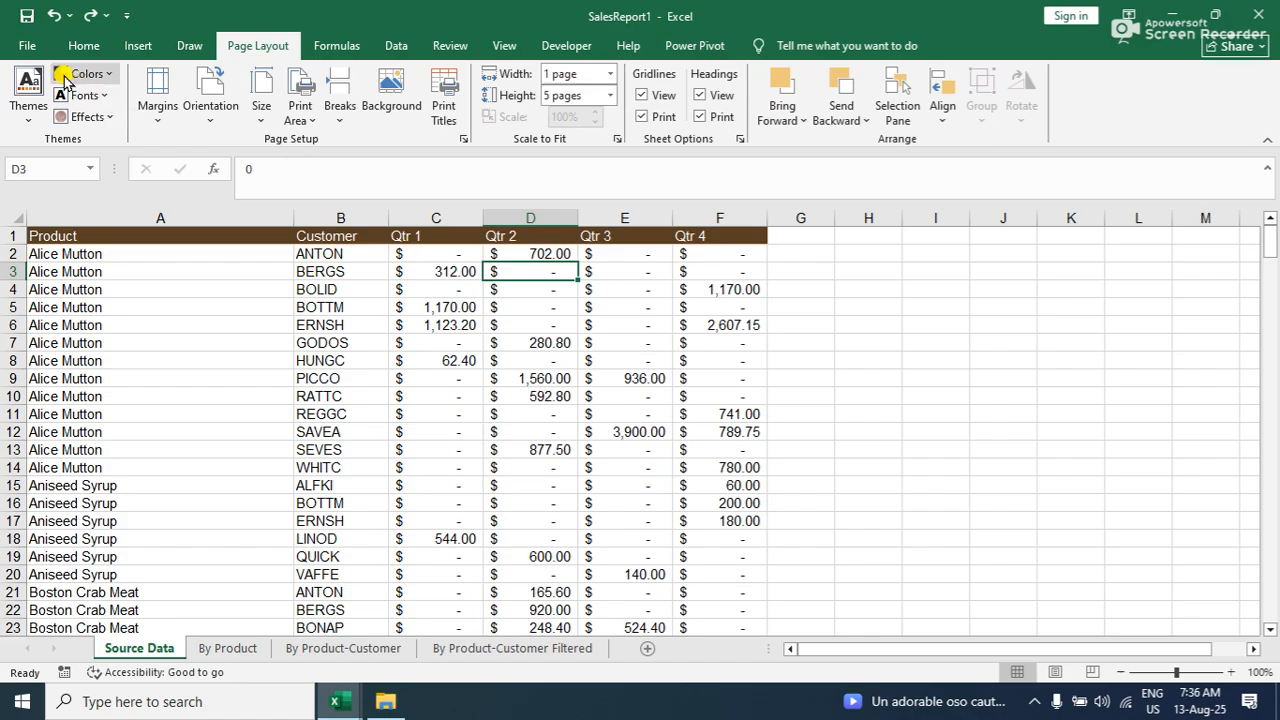
pyautogui.click(25, 47)
pyautogui.click(66, 368)
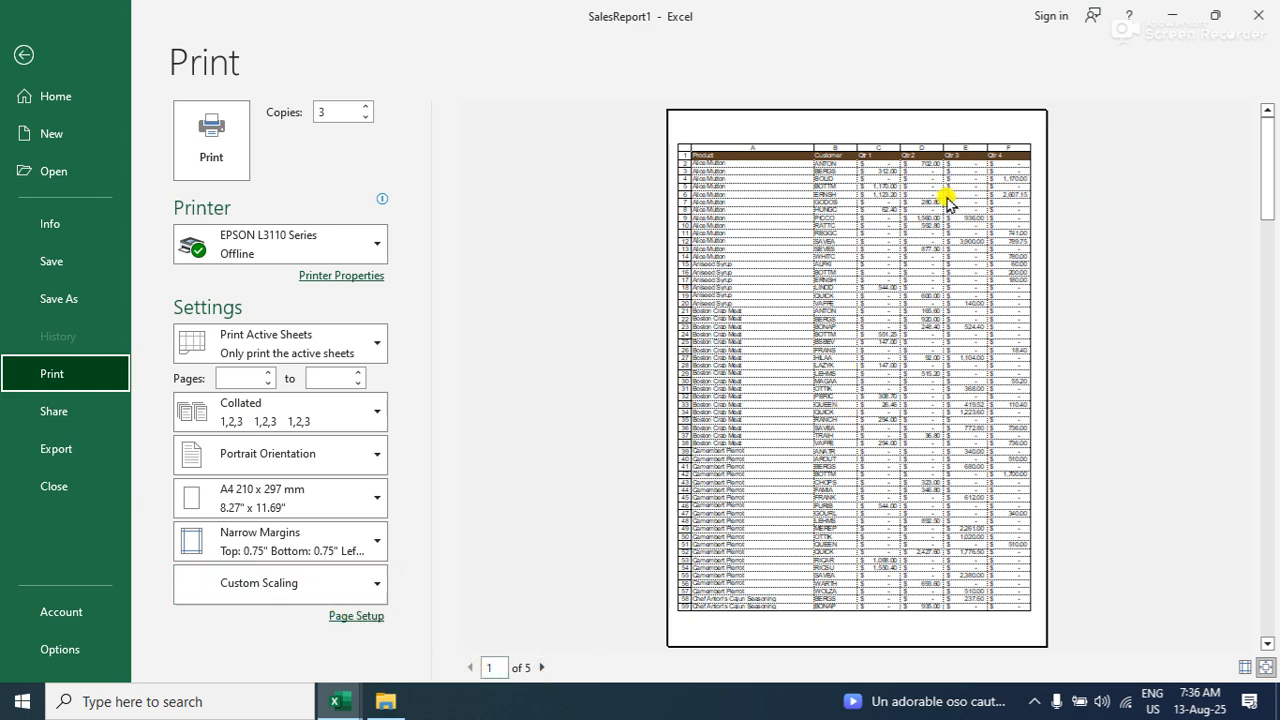
pyautogui.click(47, 55)
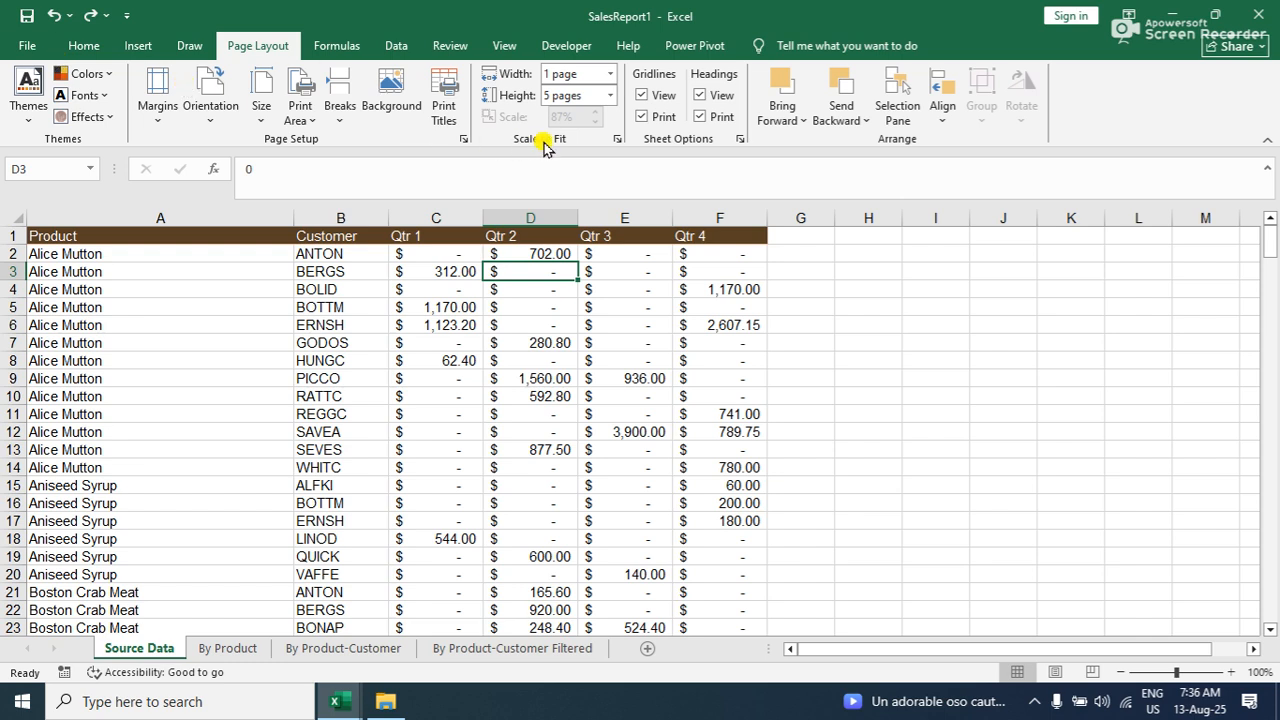
# Set the Scale to Fit height to 4 pages and page through the print preview as far as page 4
pyautogui.click(611, 97)
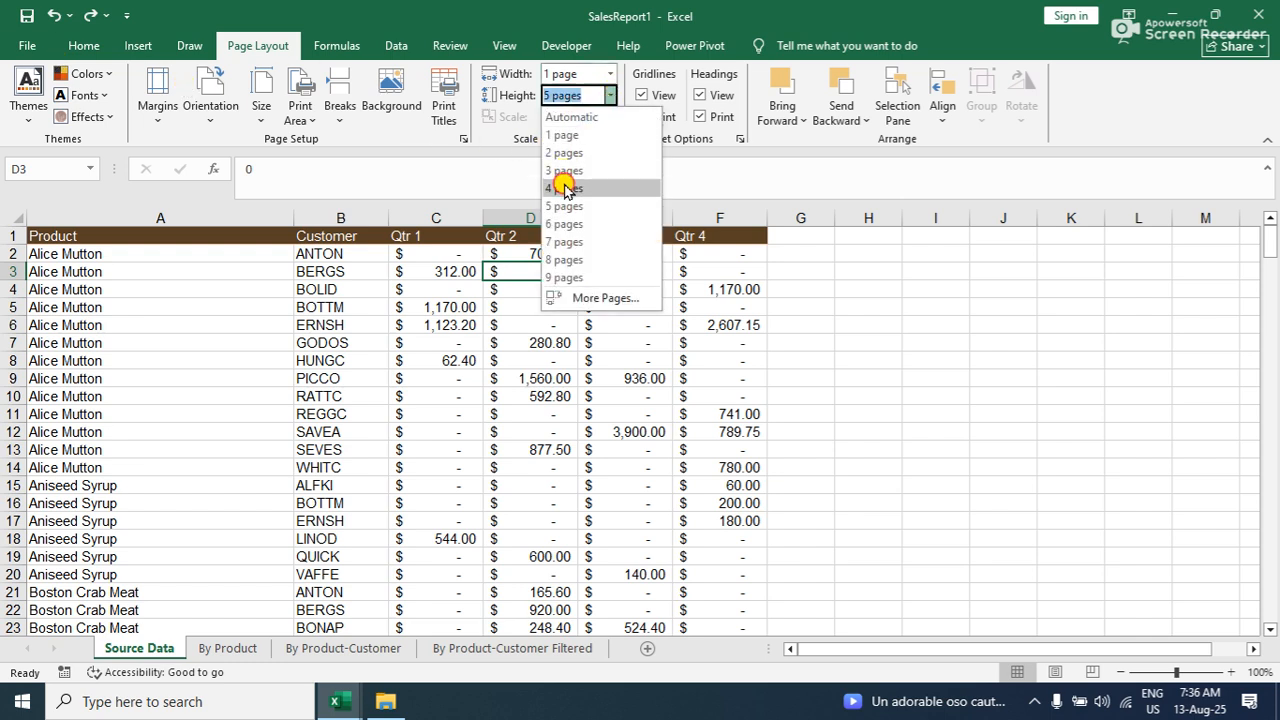
pyautogui.click(565, 190)
pyautogui.click(27, 45)
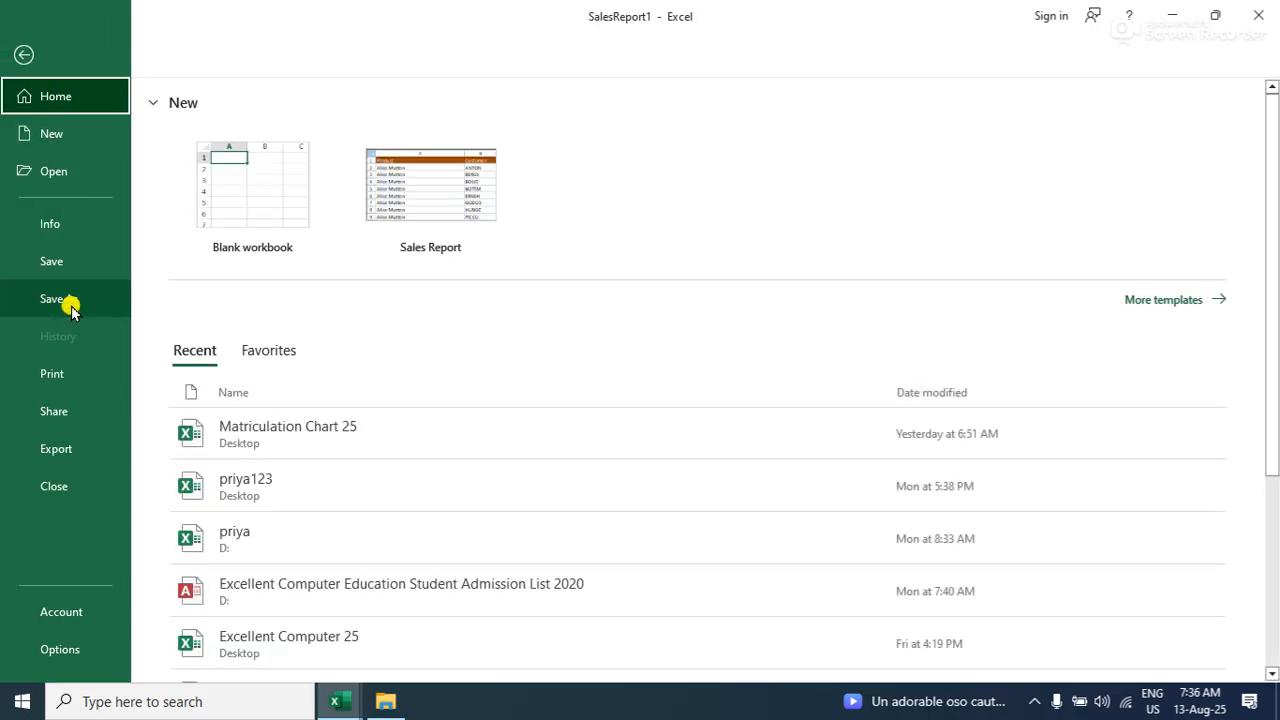
pyautogui.click(55, 374)
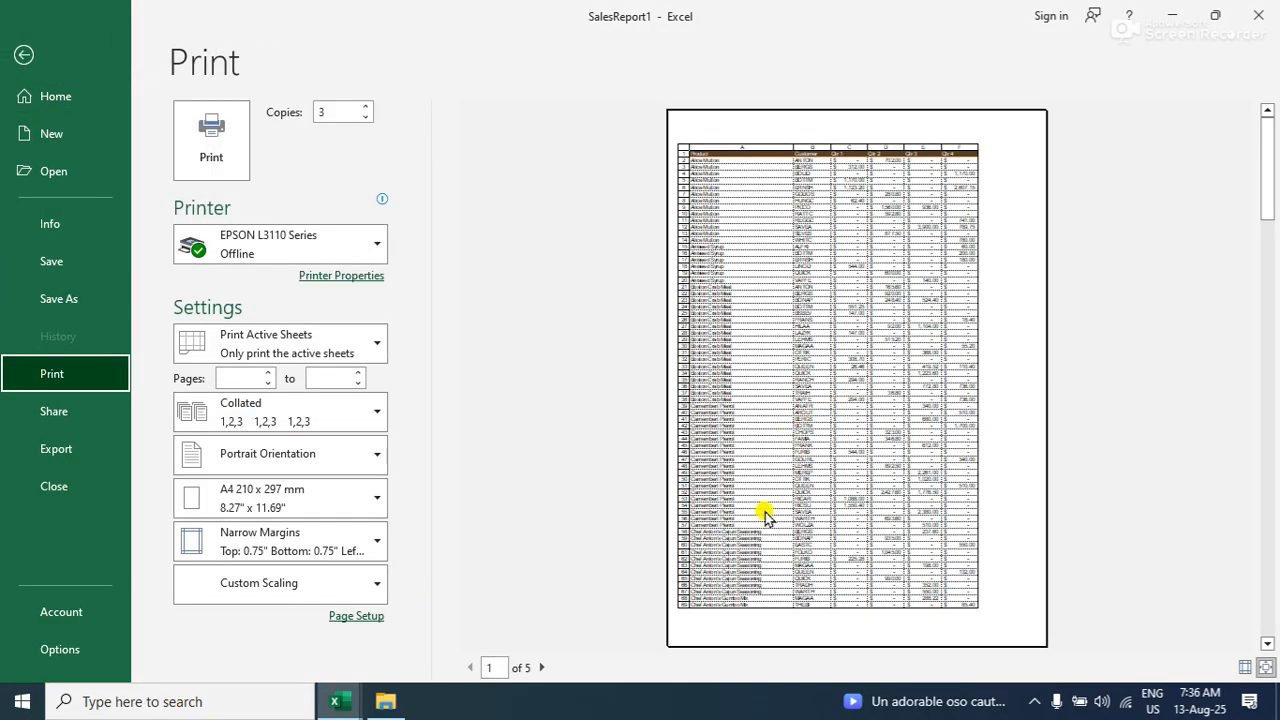
pyautogui.click(542, 668)
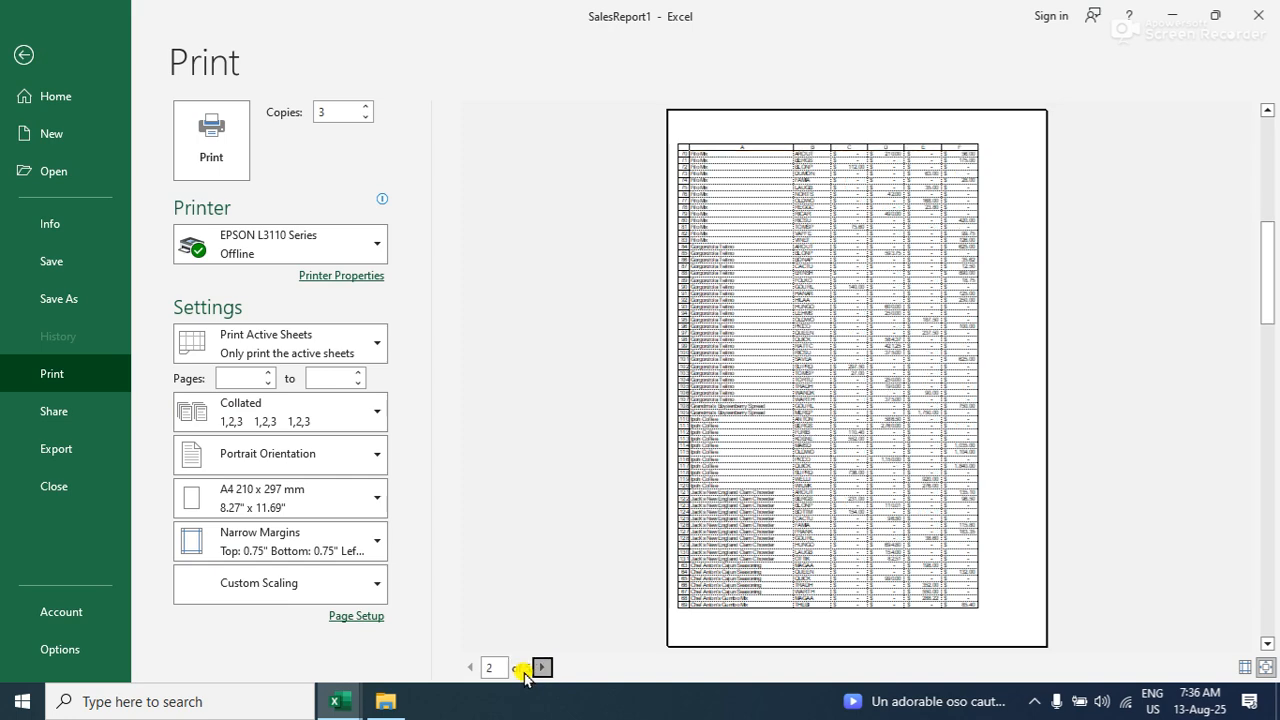
pyautogui.click(470, 667)
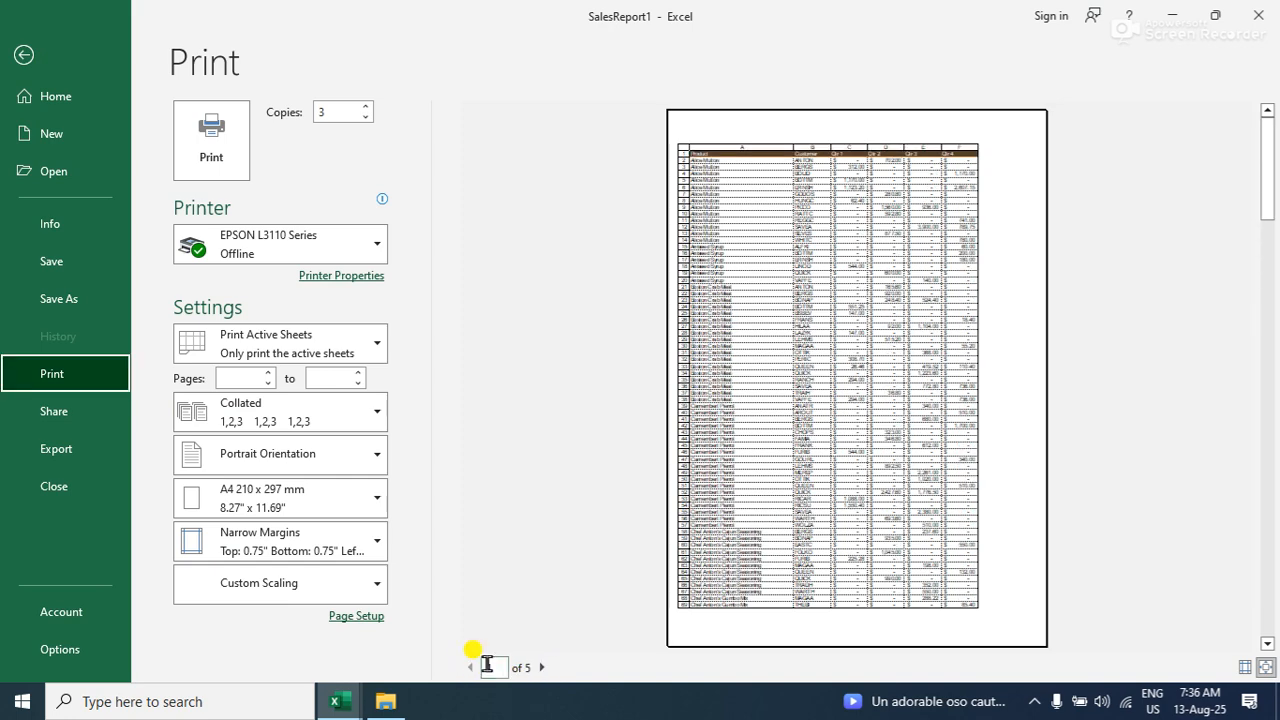
pyautogui.click(540, 668)
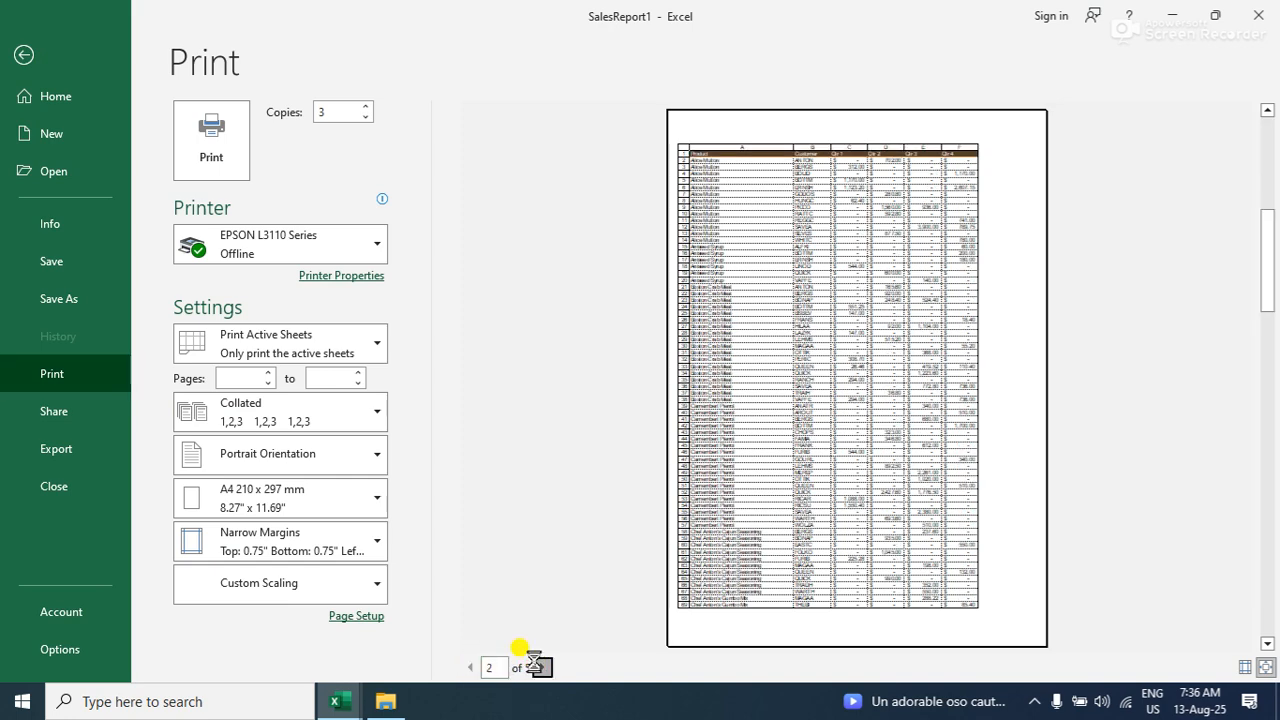
pyautogui.click(540, 668)
pyautogui.click(540, 668)
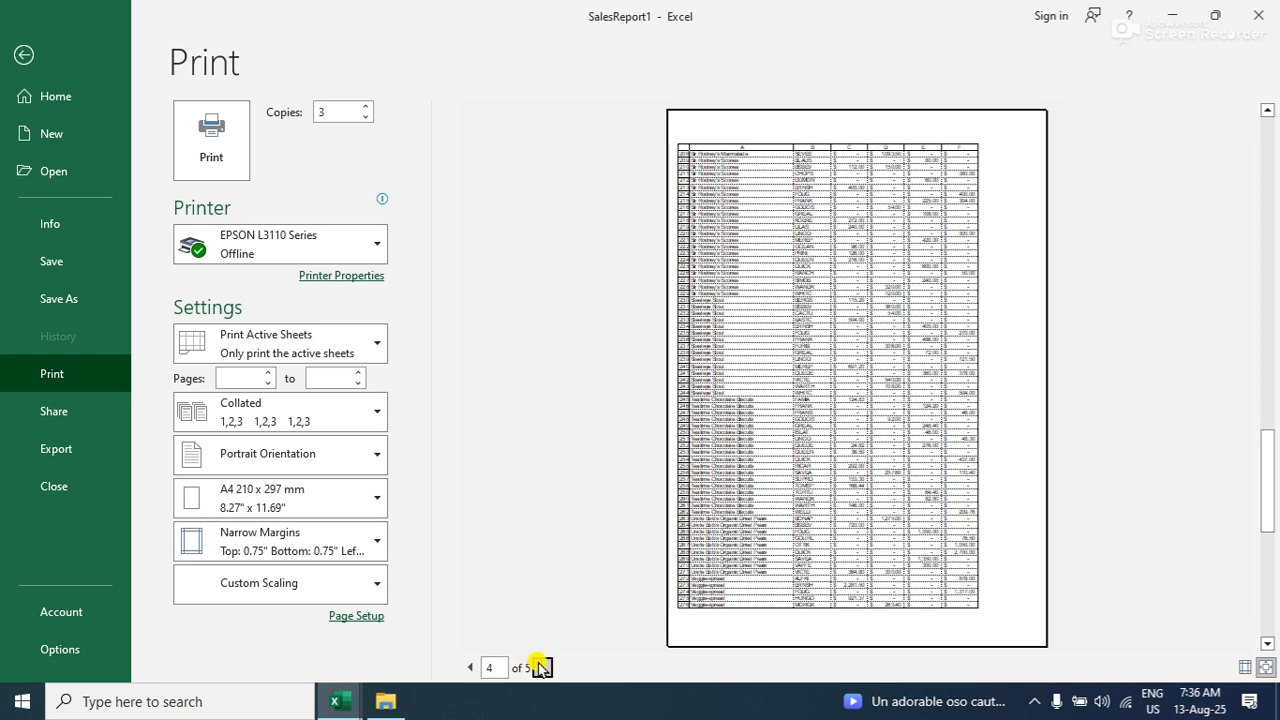
pyautogui.click(23, 55)
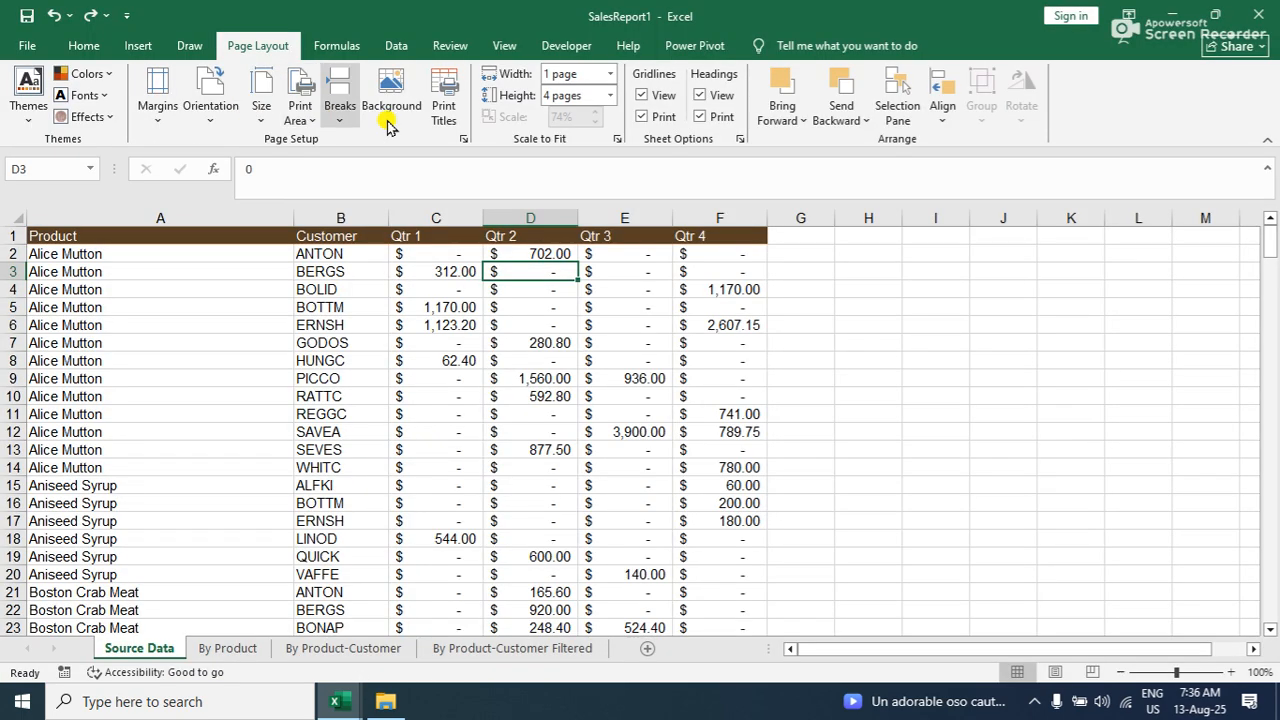
# Reapply the Scale to Fit height of 4 pages and width of 1 page, and select cell C7
pyautogui.click(610, 97)
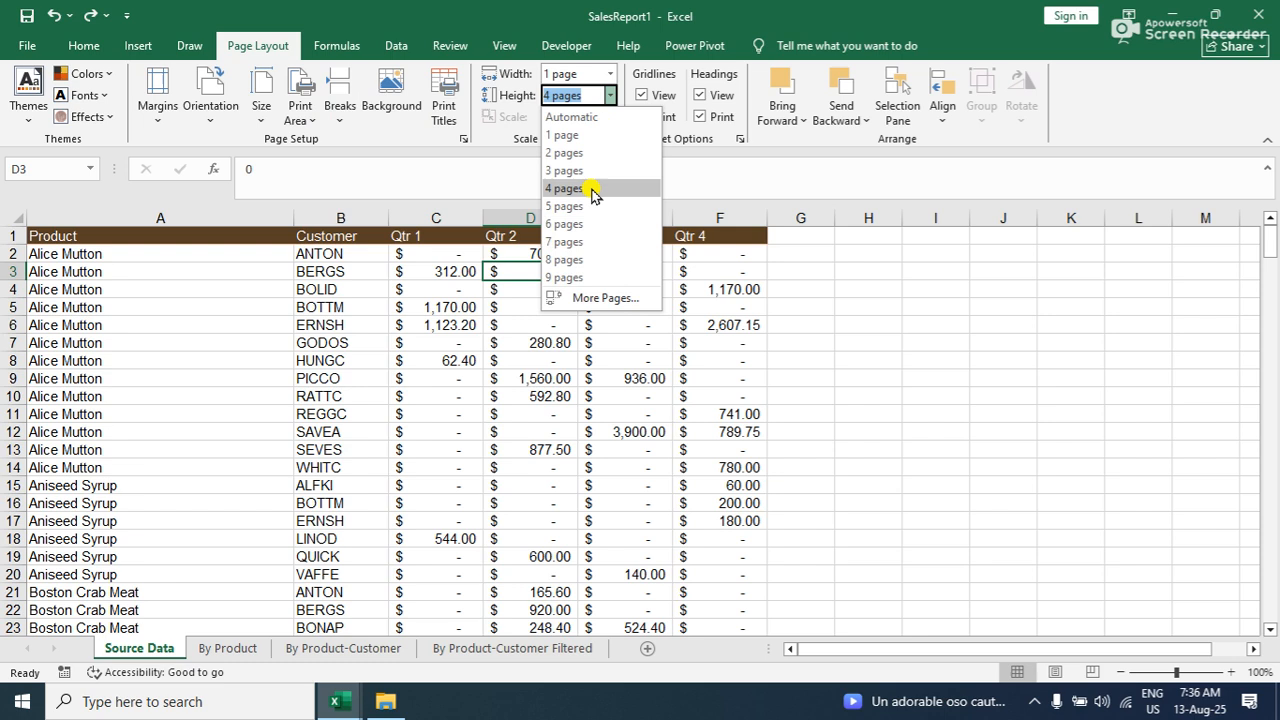
pyautogui.click(590, 187)
pyautogui.click(610, 74)
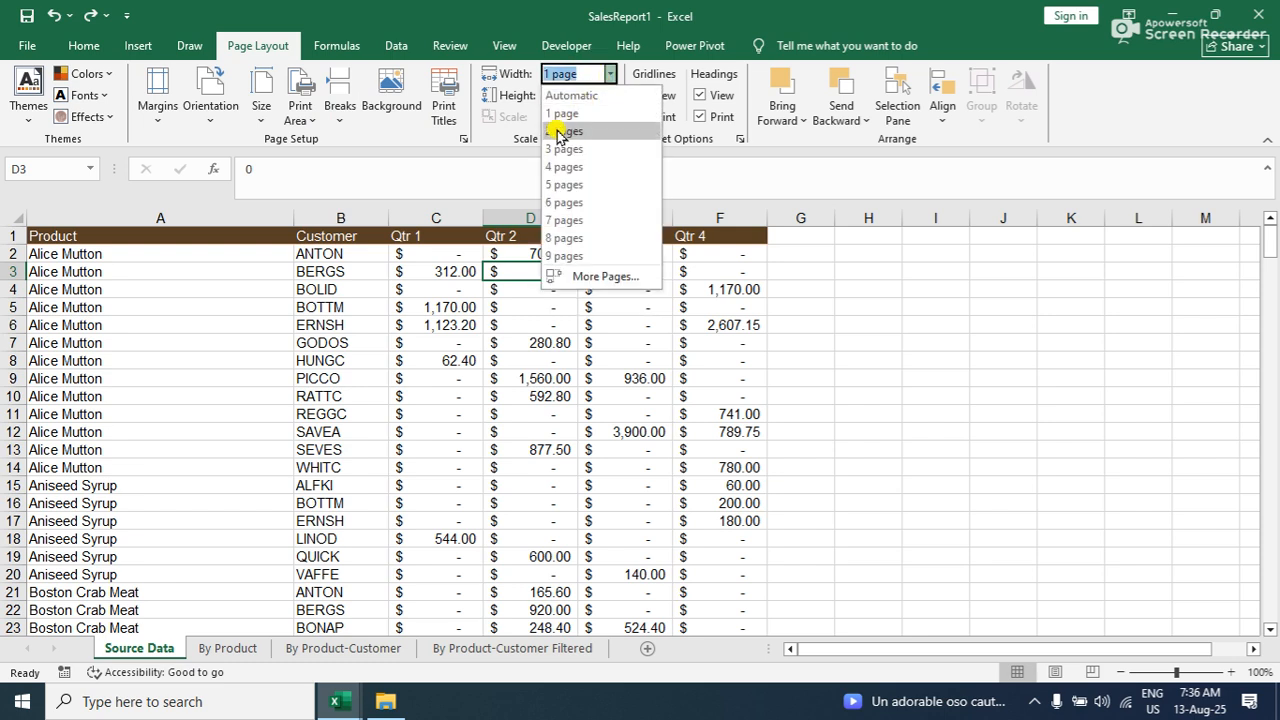
pyautogui.click(563, 114)
pyautogui.click(520, 253)
pyautogui.click(455, 342)
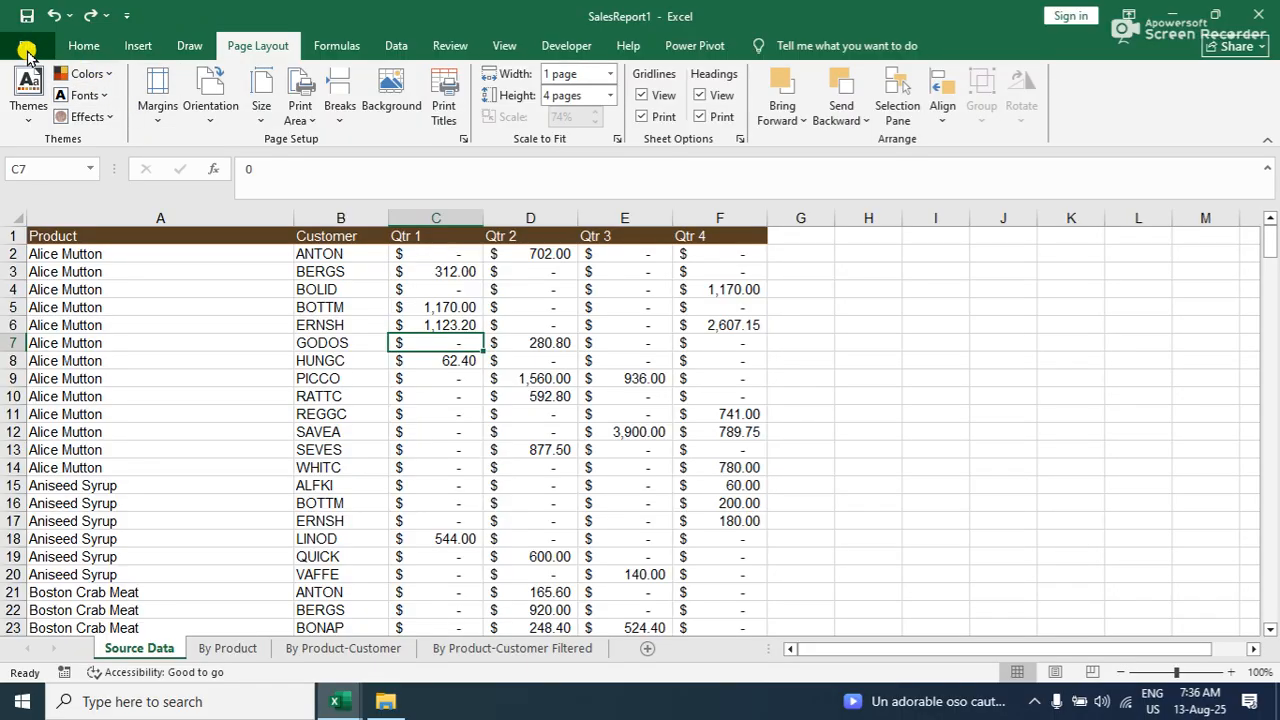
# Page through the print preview to the last page and return to the worksheet
pyautogui.click(27, 46)
pyautogui.click(77, 368)
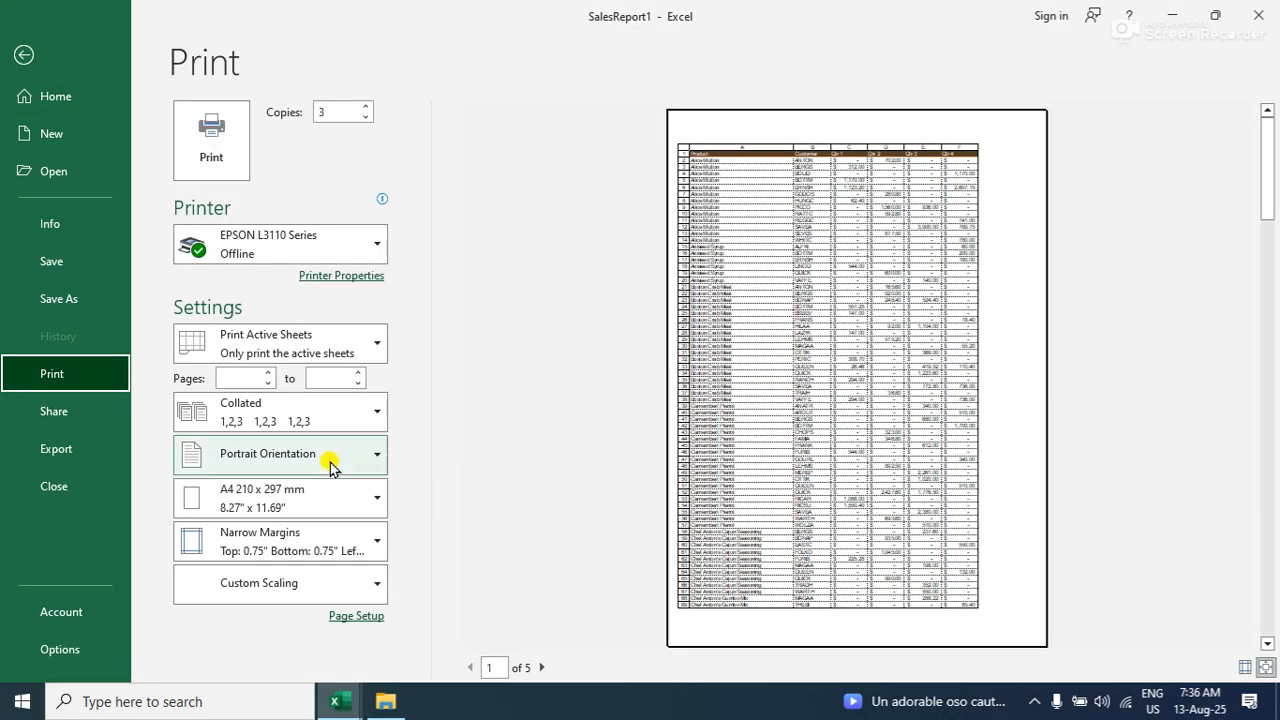
pyautogui.click(543, 667)
pyautogui.click(543, 667)
pyautogui.click(543, 667)
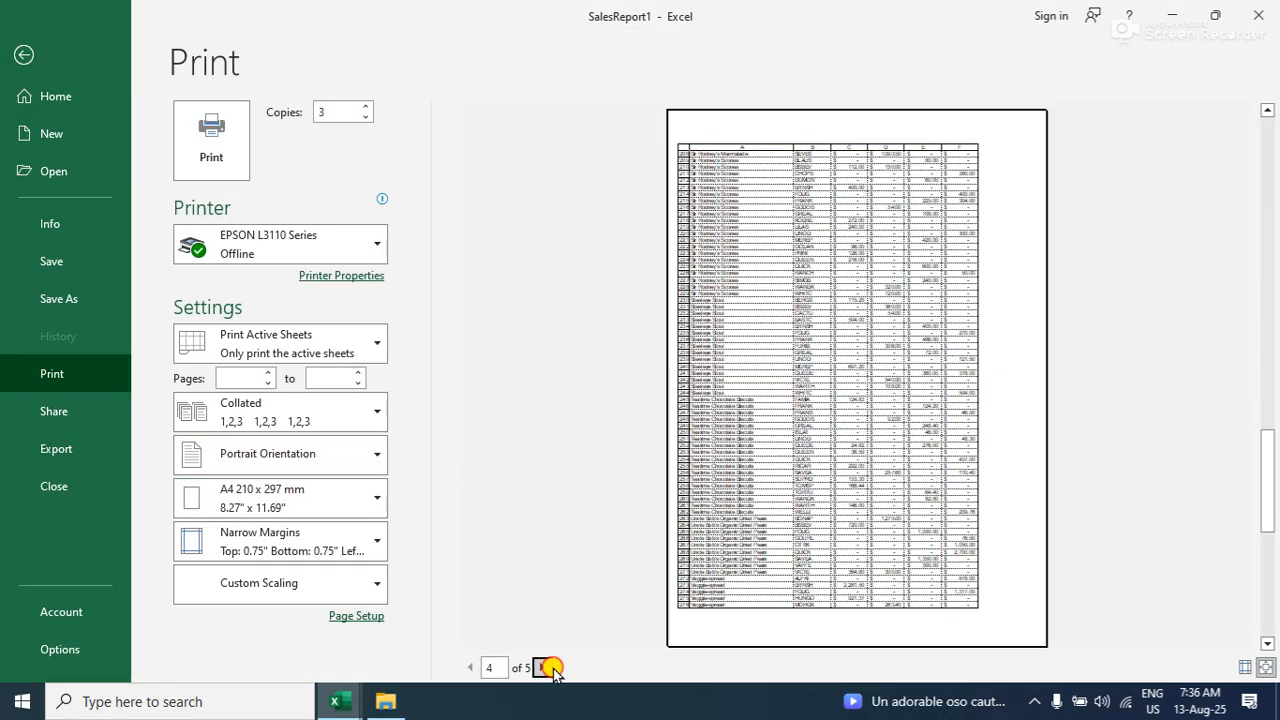
pyautogui.click(543, 667)
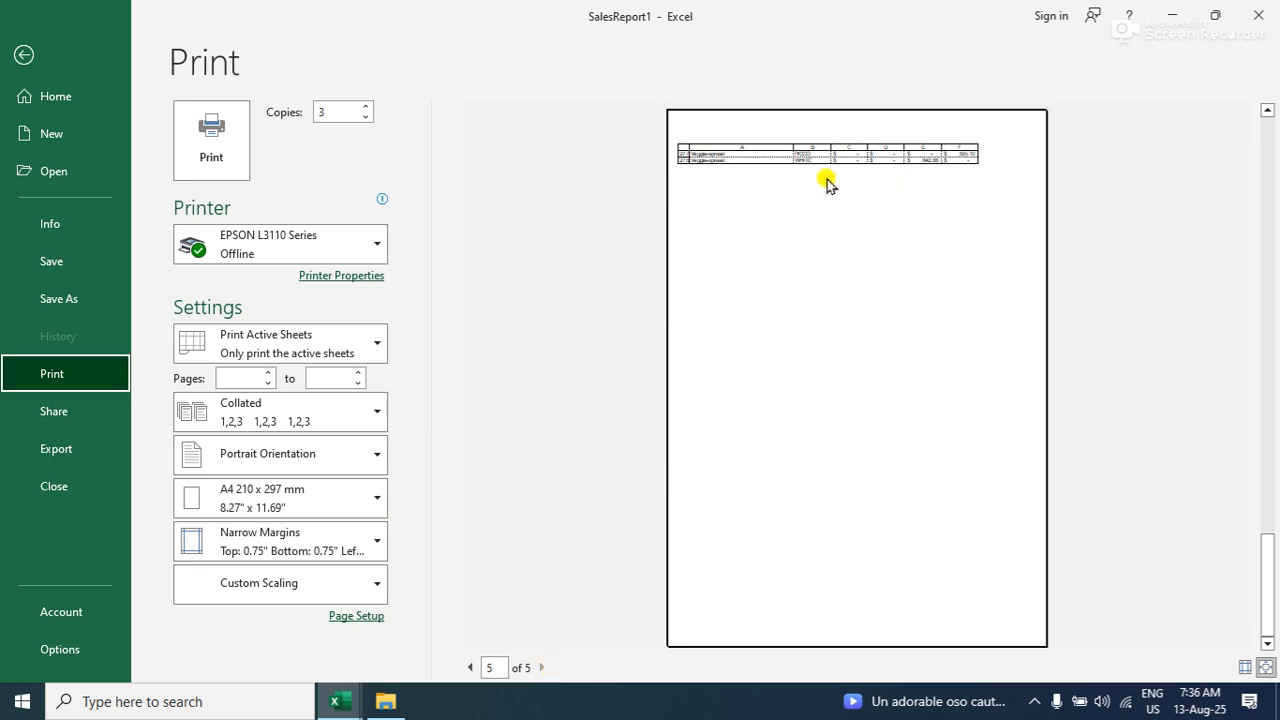
pyautogui.click(22, 57)
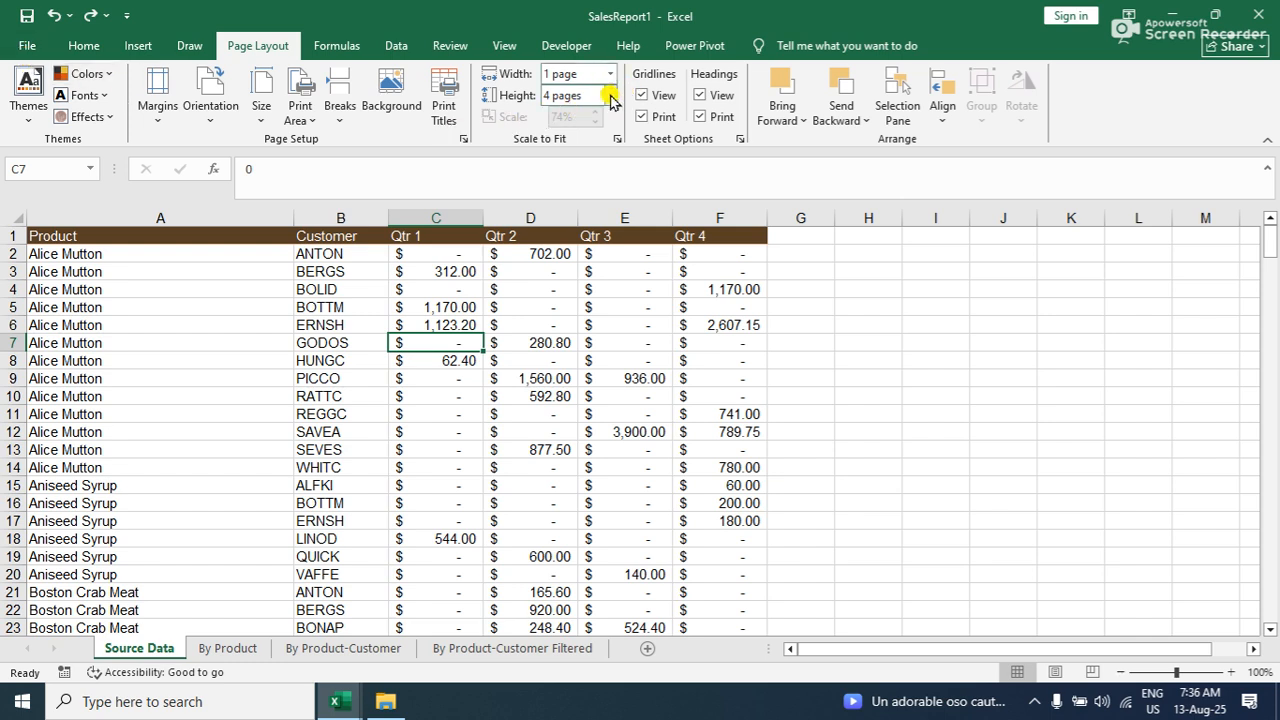
# Set the Scale to Fit height to 1 page and check the result in the print preview
pyautogui.click(609, 95)
pyautogui.click(585, 135)
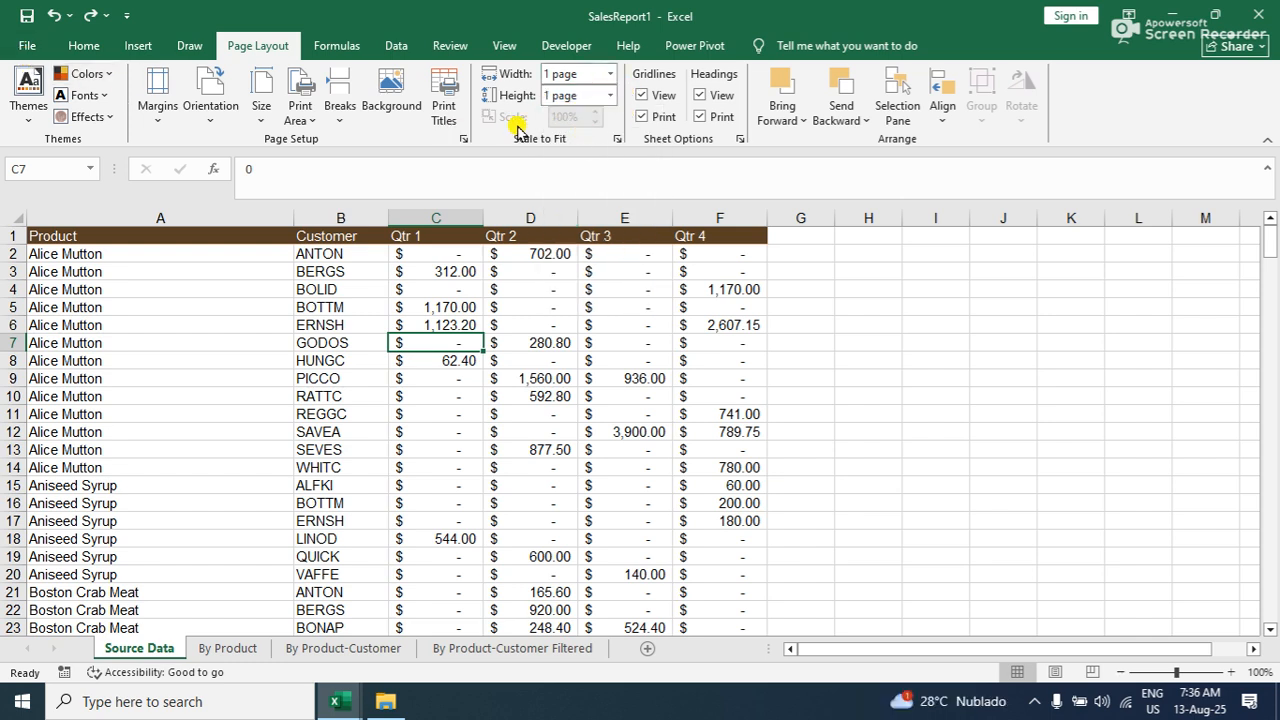
pyautogui.click(27, 46)
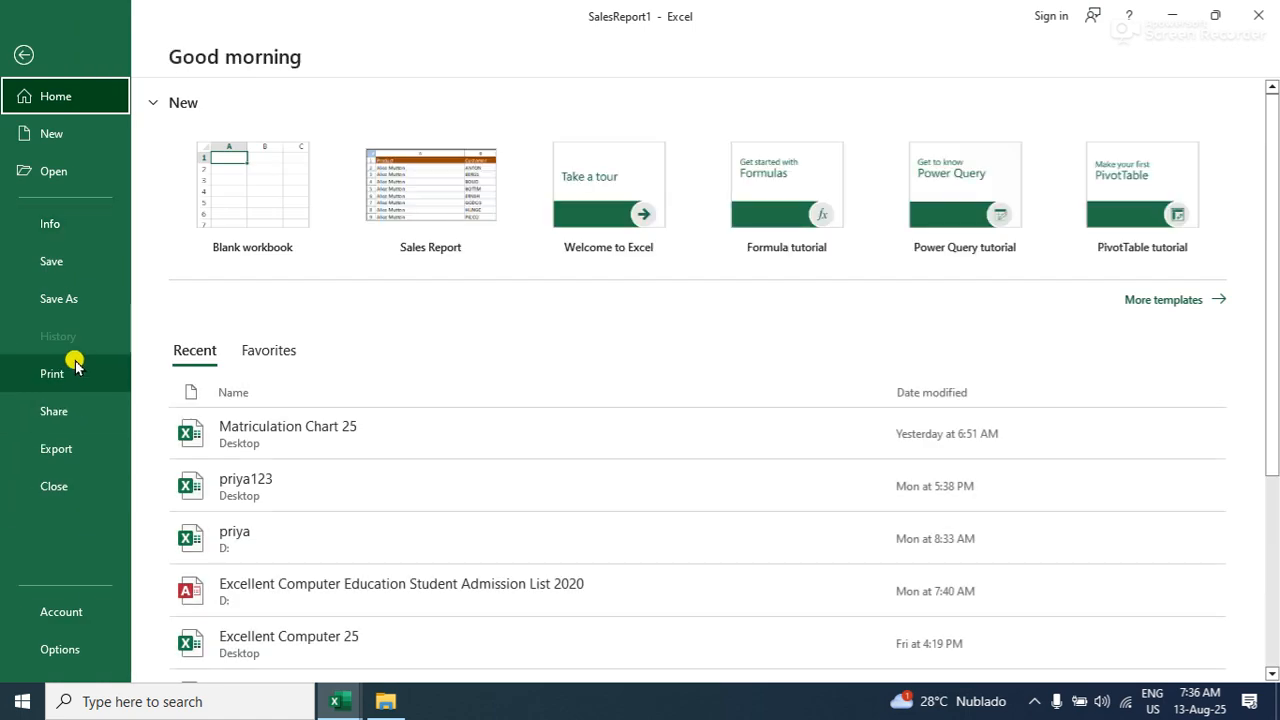
pyautogui.click(77, 368)
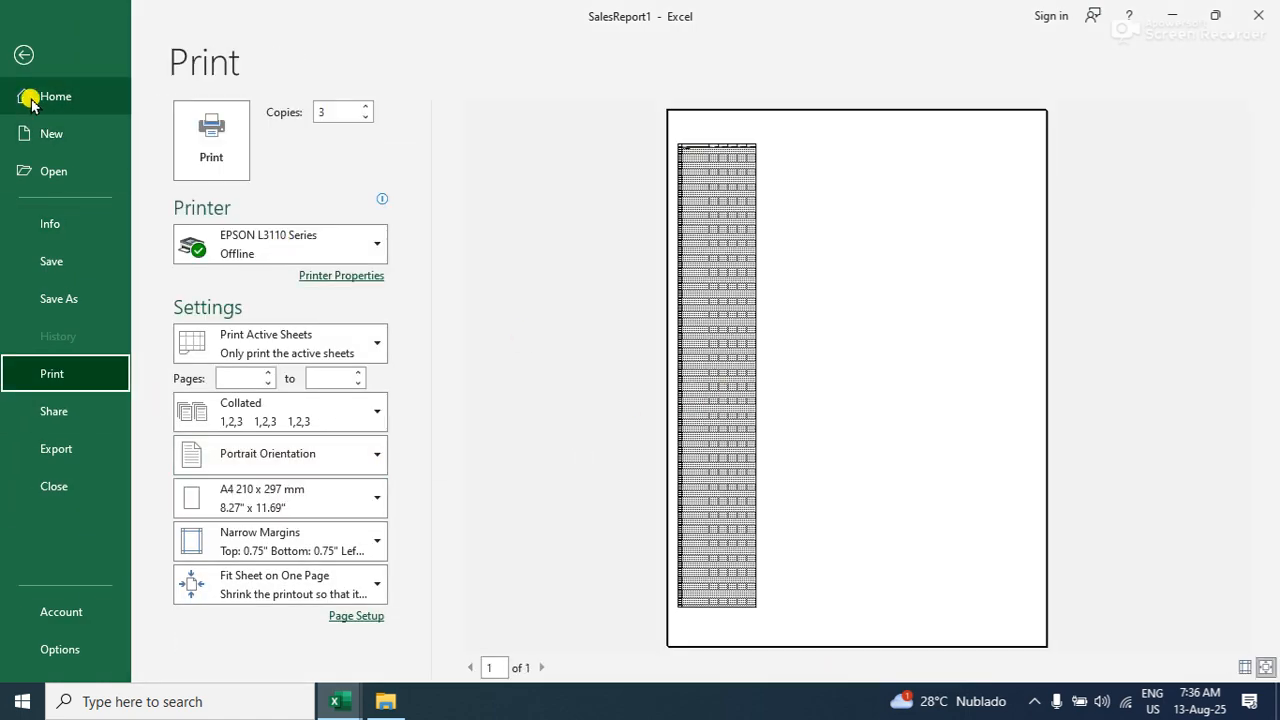
pyautogui.click(22, 55)
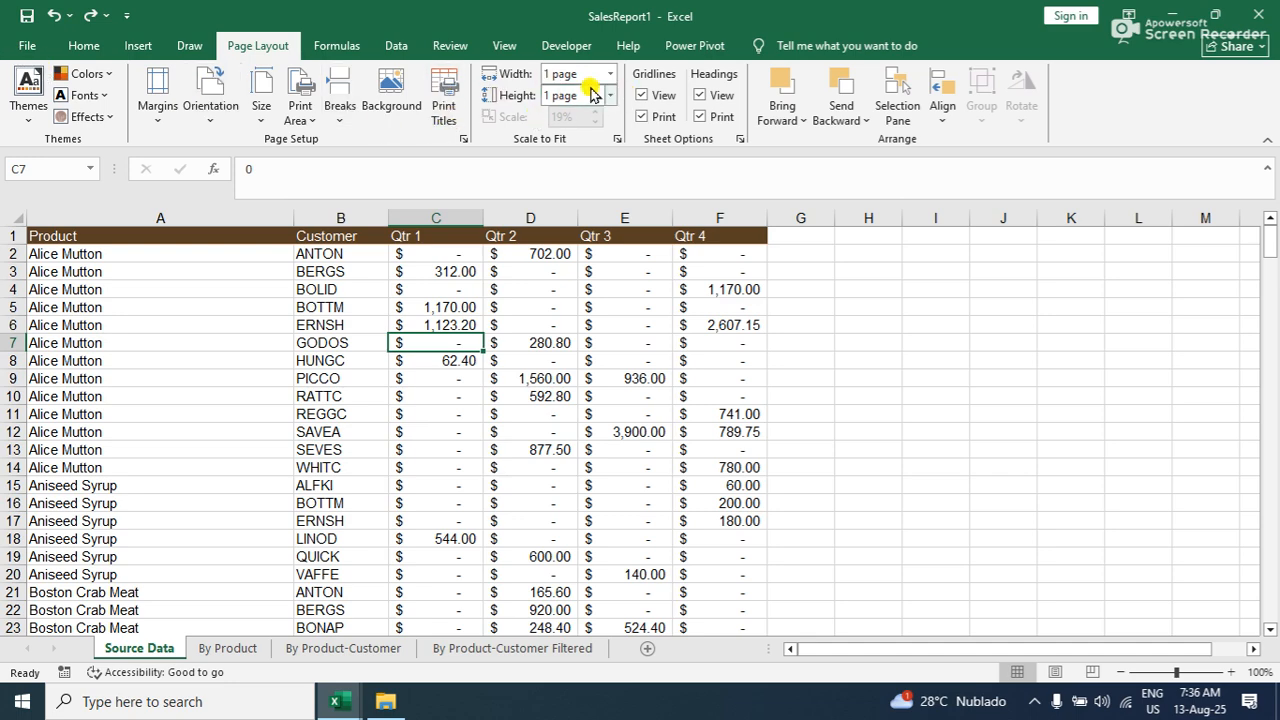
# Switch the printout's scaling to No Scaling in the print settings and return to the worksheet
pyautogui.click(22, 48)
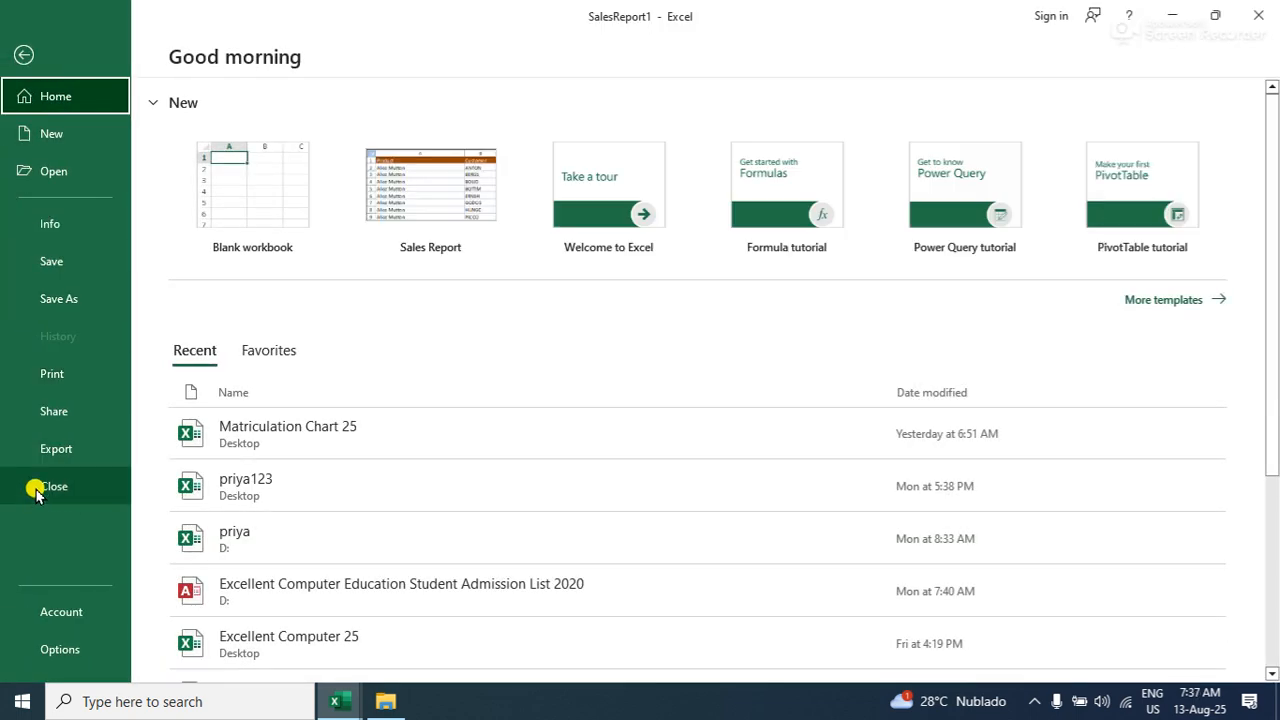
pyautogui.click(58, 373)
pyautogui.click(285, 585)
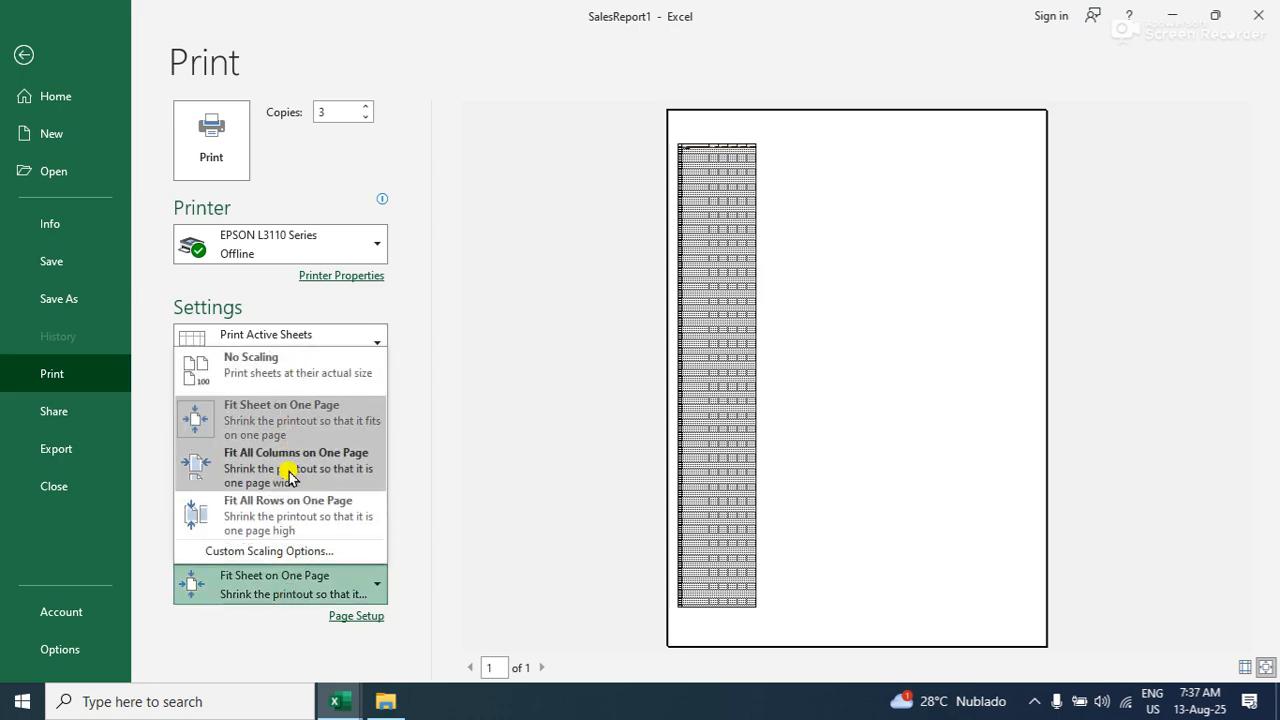
pyautogui.click(280, 365)
pyautogui.click(29, 57)
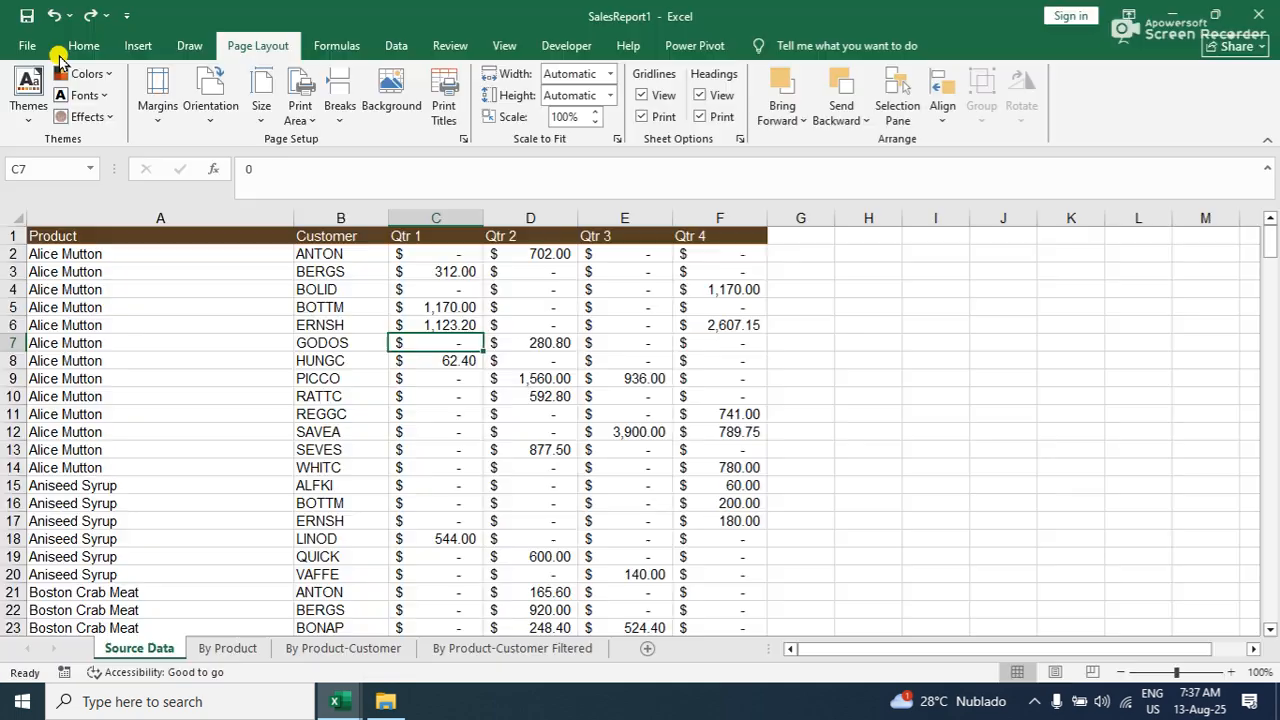
# Reduce the Scale to Fit scale to 90% and check the printout in the print preview
pyautogui.click(594, 125)
pyautogui.click(594, 125)
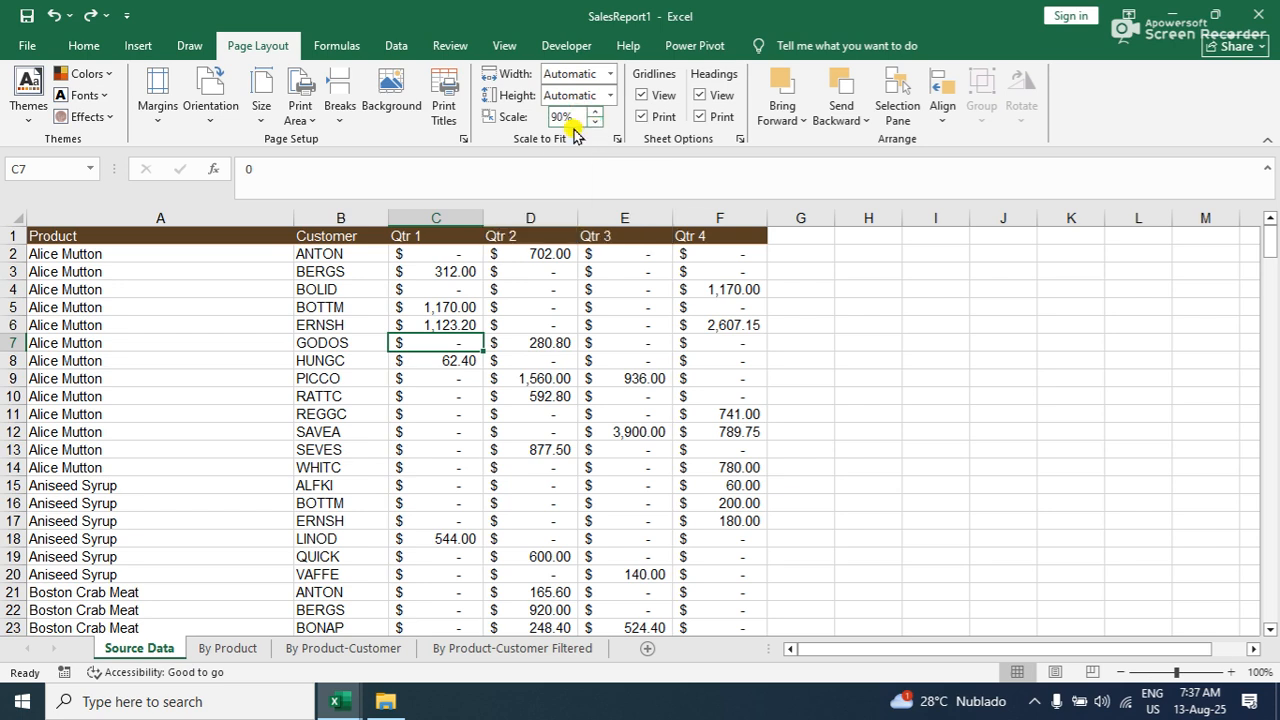
pyautogui.click(27, 47)
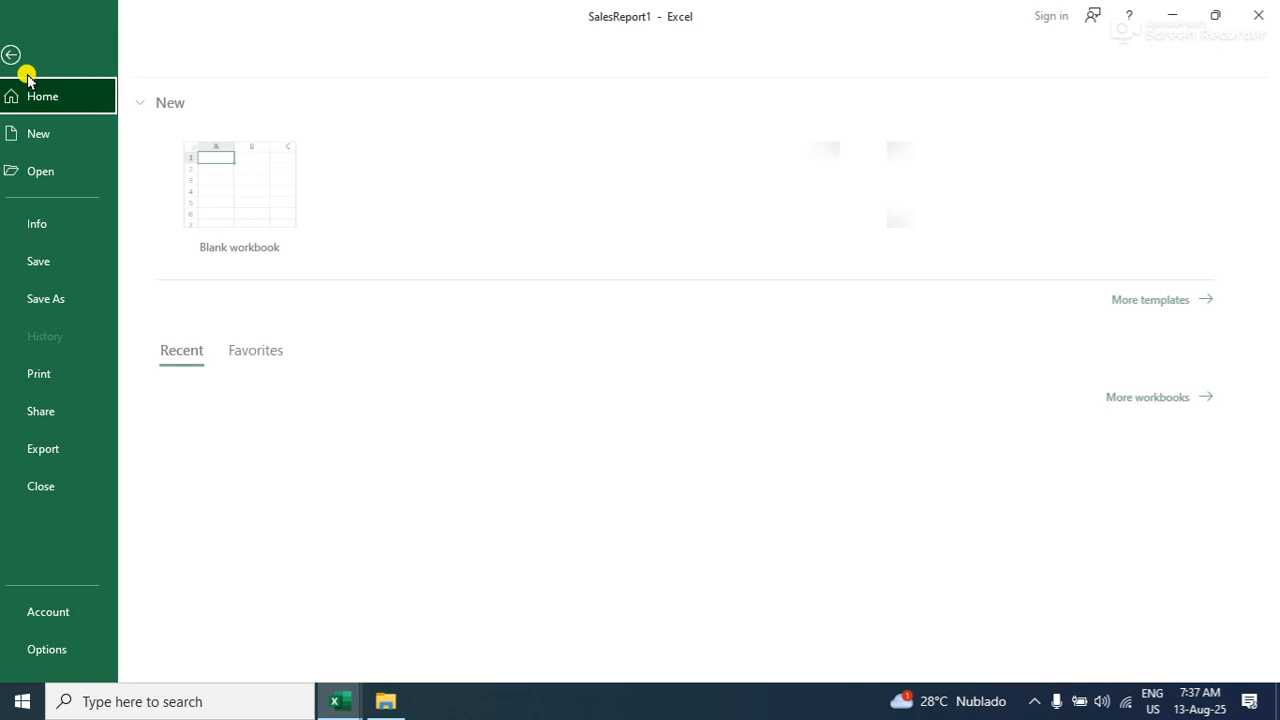
pyautogui.click(37, 372)
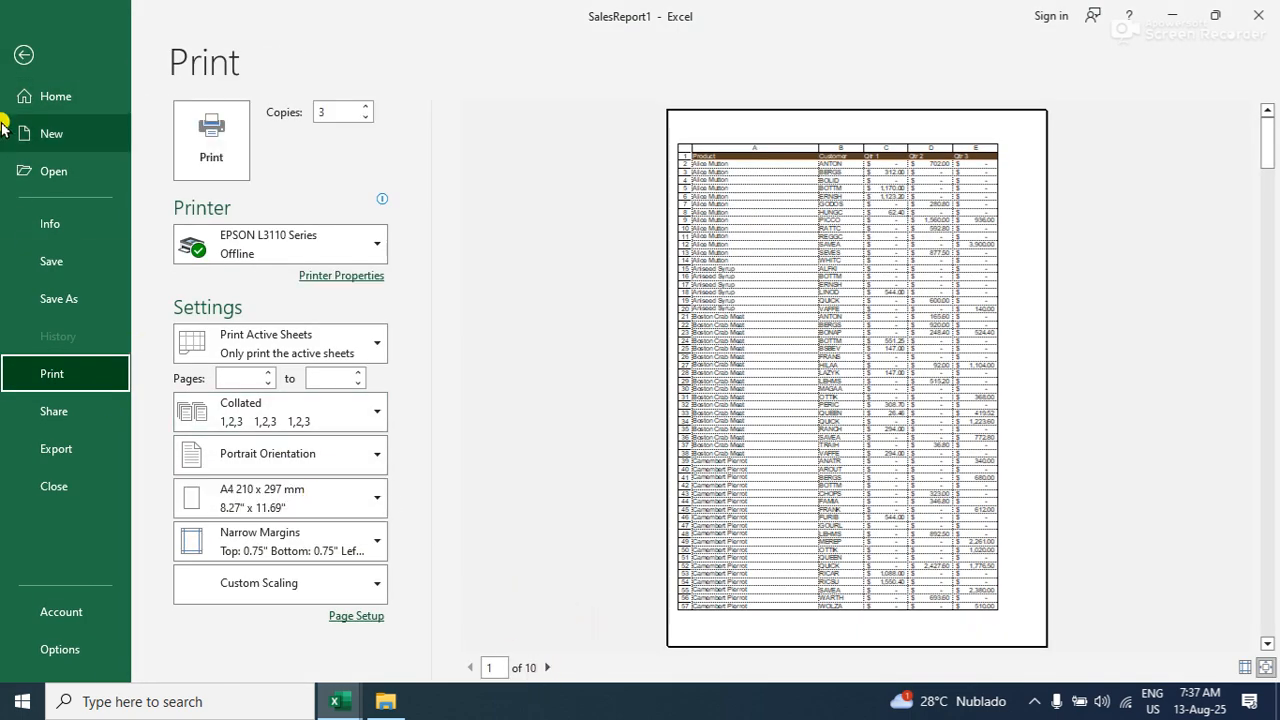
pyautogui.click(18, 56)
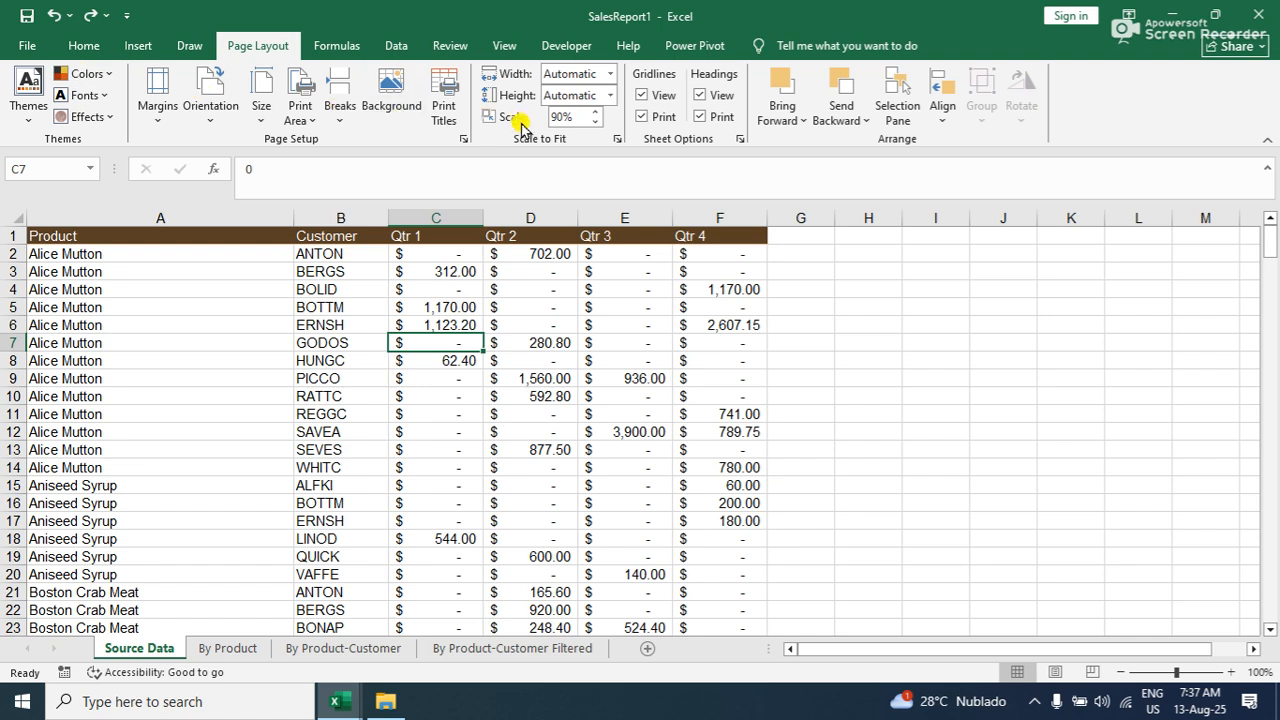
# Reduce the Scale to Fit scale to 80%, preview the printout, and return to the worksheet
pyautogui.click(595, 122)
pyautogui.click(594, 122)
pyautogui.click(30, 42)
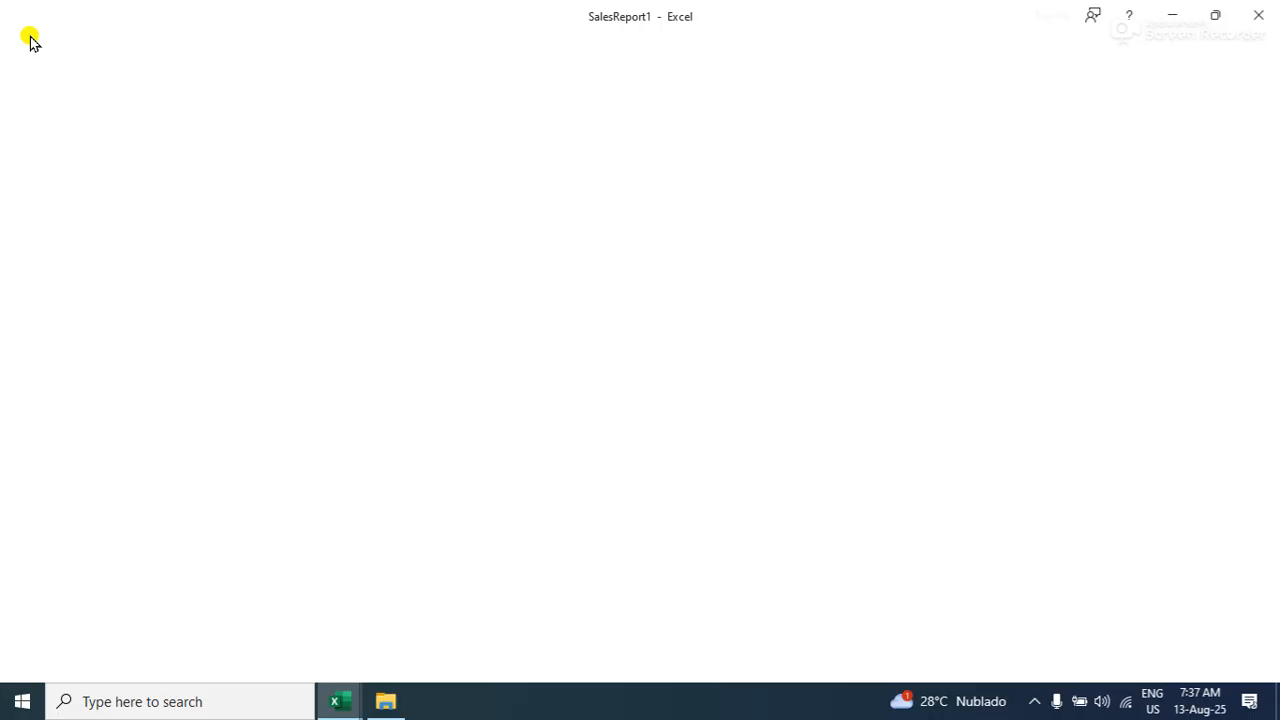
pyautogui.click(29, 371)
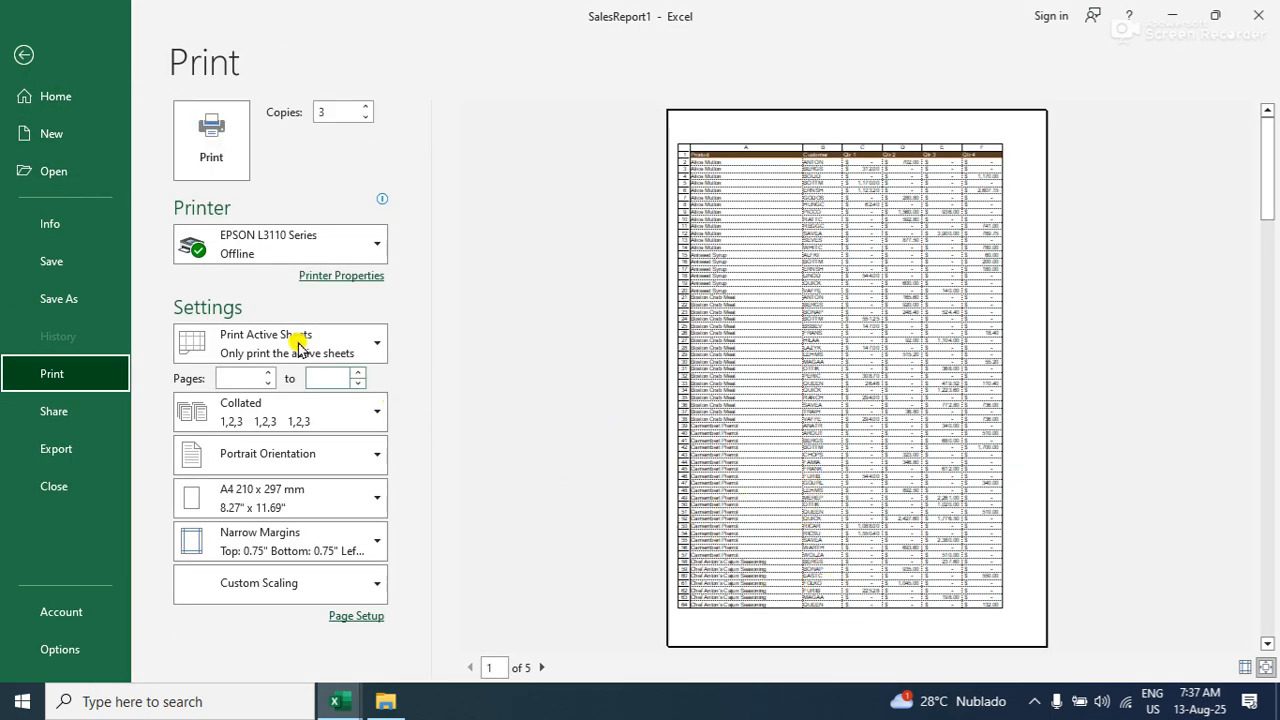
pyautogui.click(23, 50)
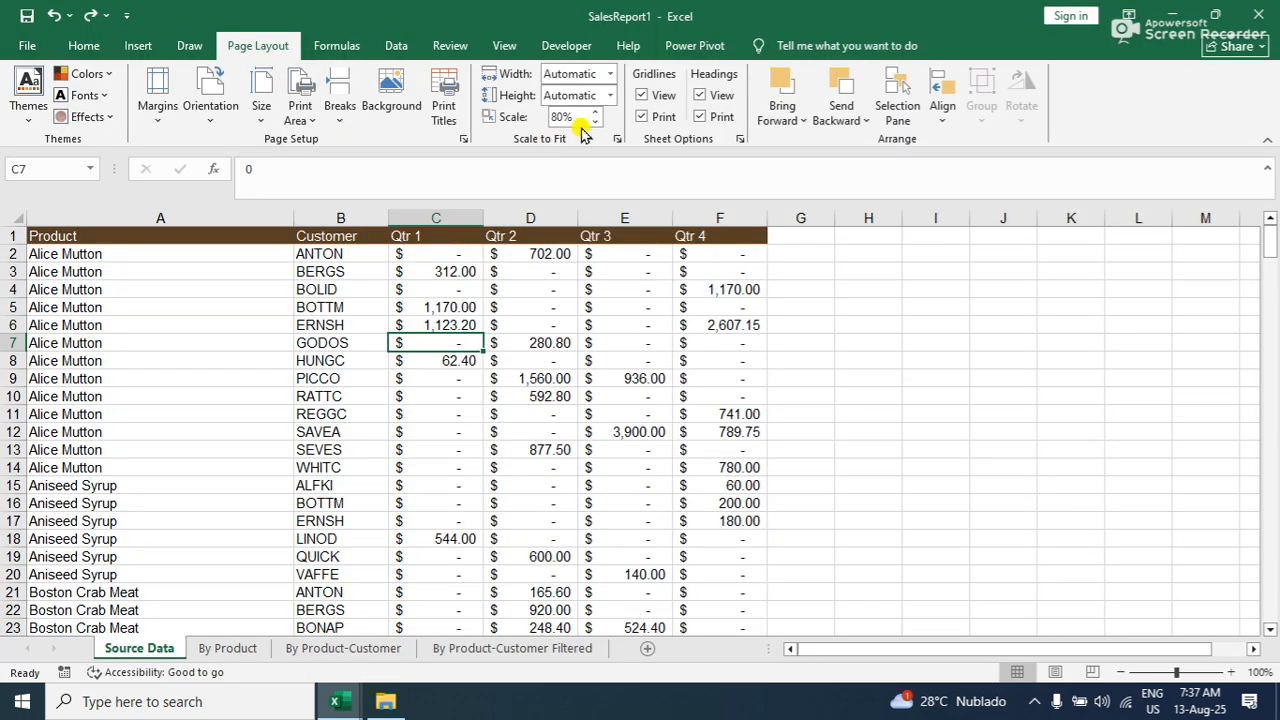
# Restore the Scale to Fit scale of the Source Data sheet to 100%
pyautogui.click(594, 122)
pyautogui.click(593, 112)
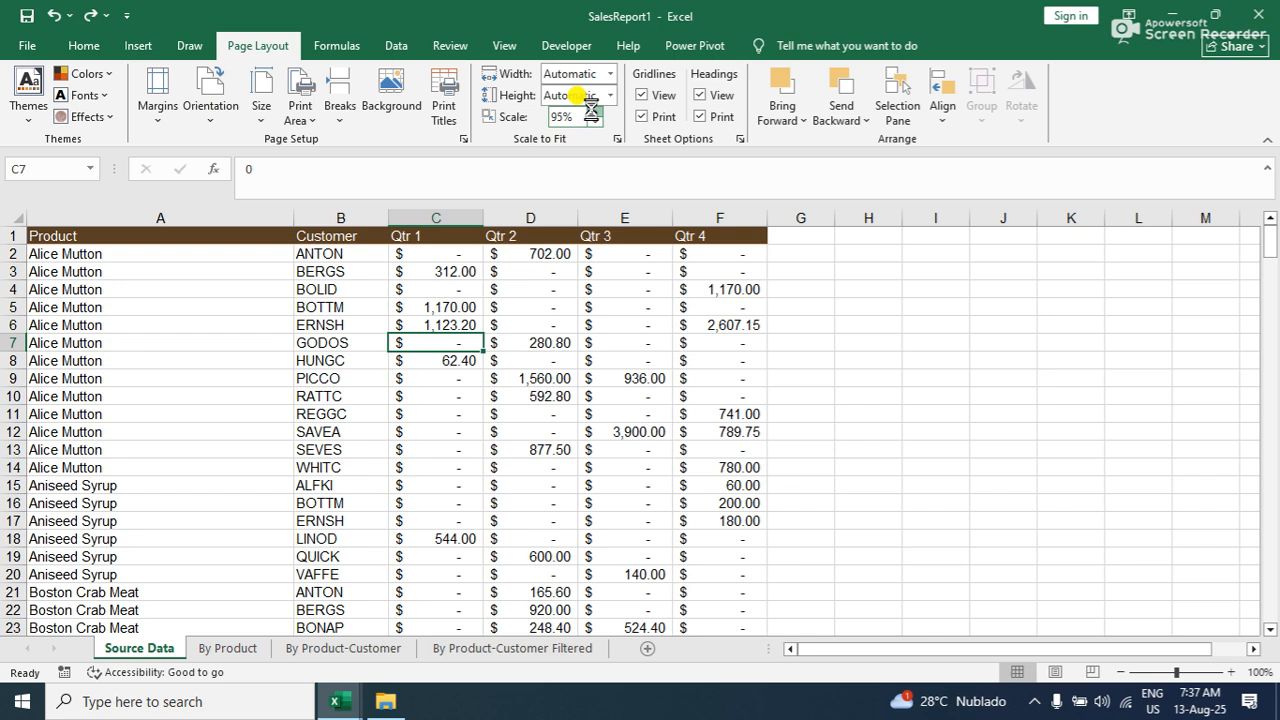
pyautogui.click(595, 113)
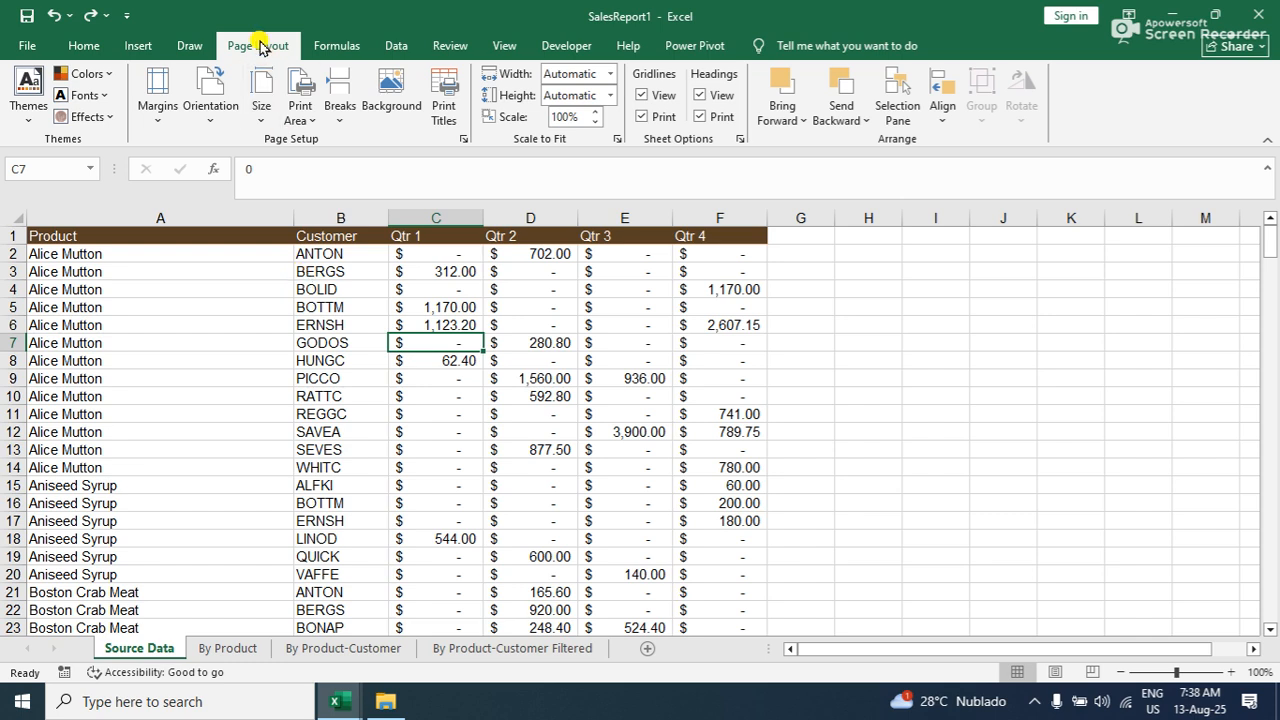
# Page through the whole Source Data printout to check for the header row on each page, and return to the worksheet
pyautogui.click(12, 236)
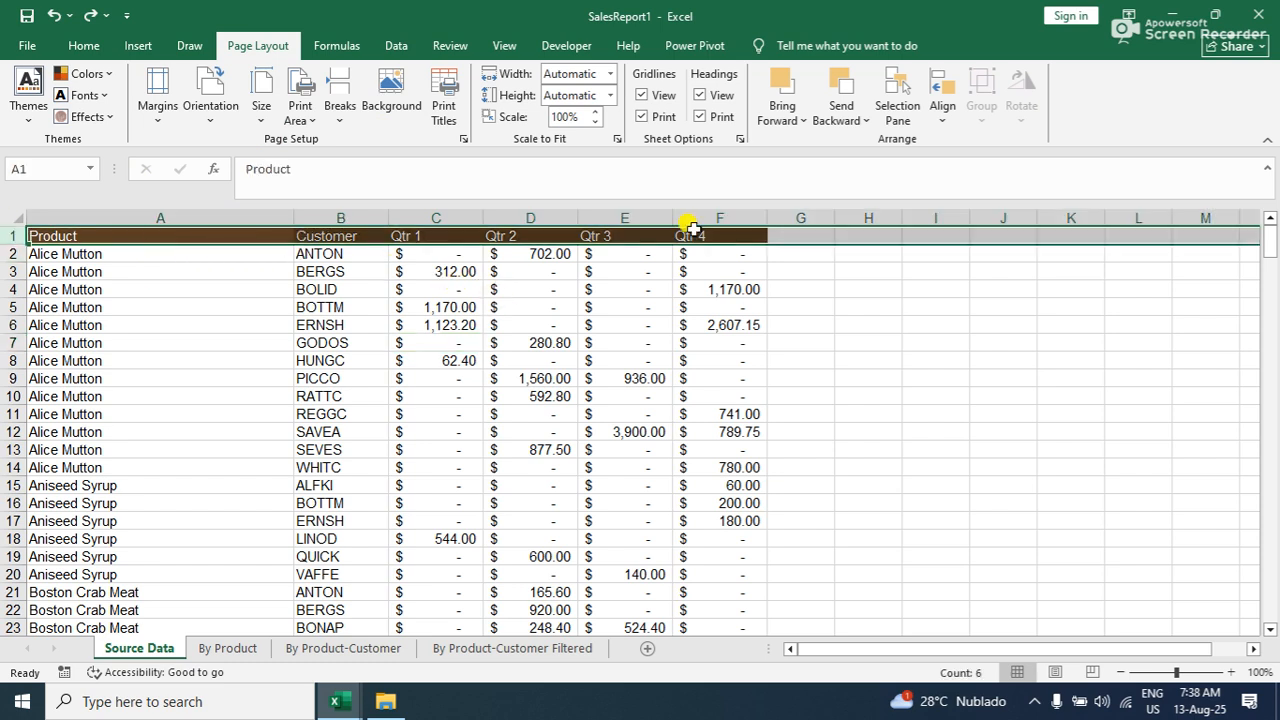
pyautogui.click(160, 358)
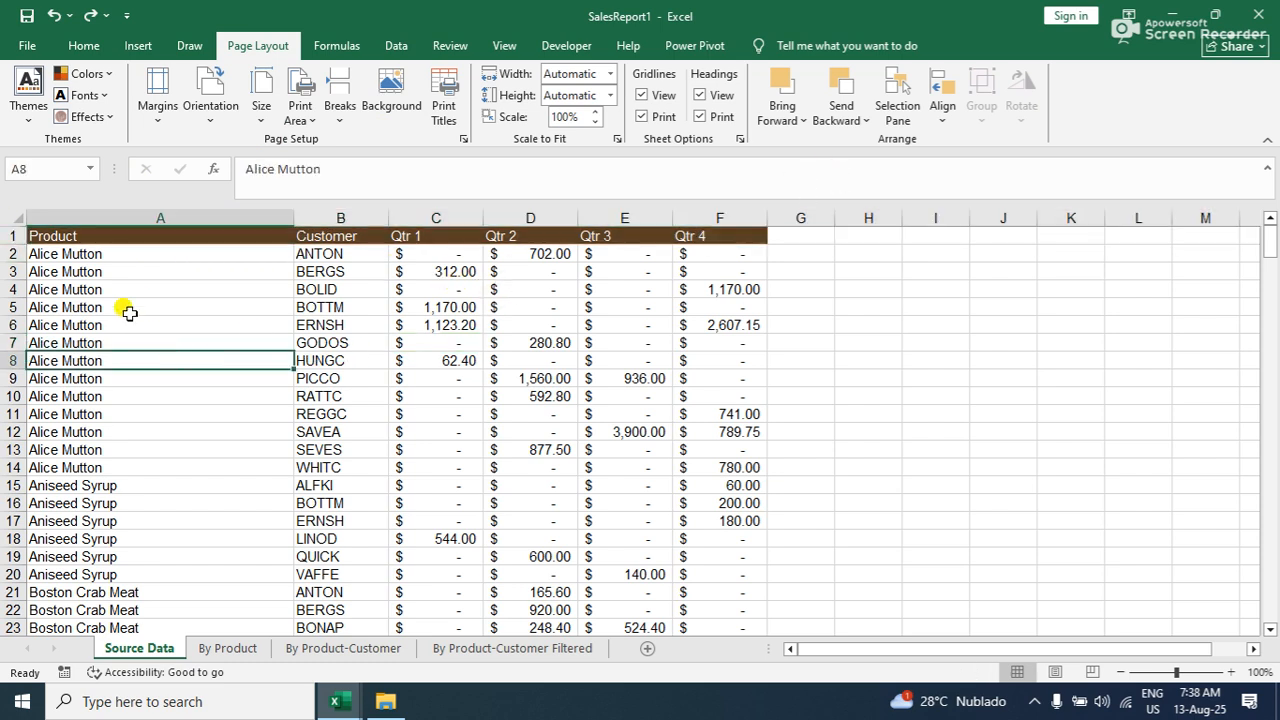
pyautogui.click(18, 47)
pyautogui.click(58, 368)
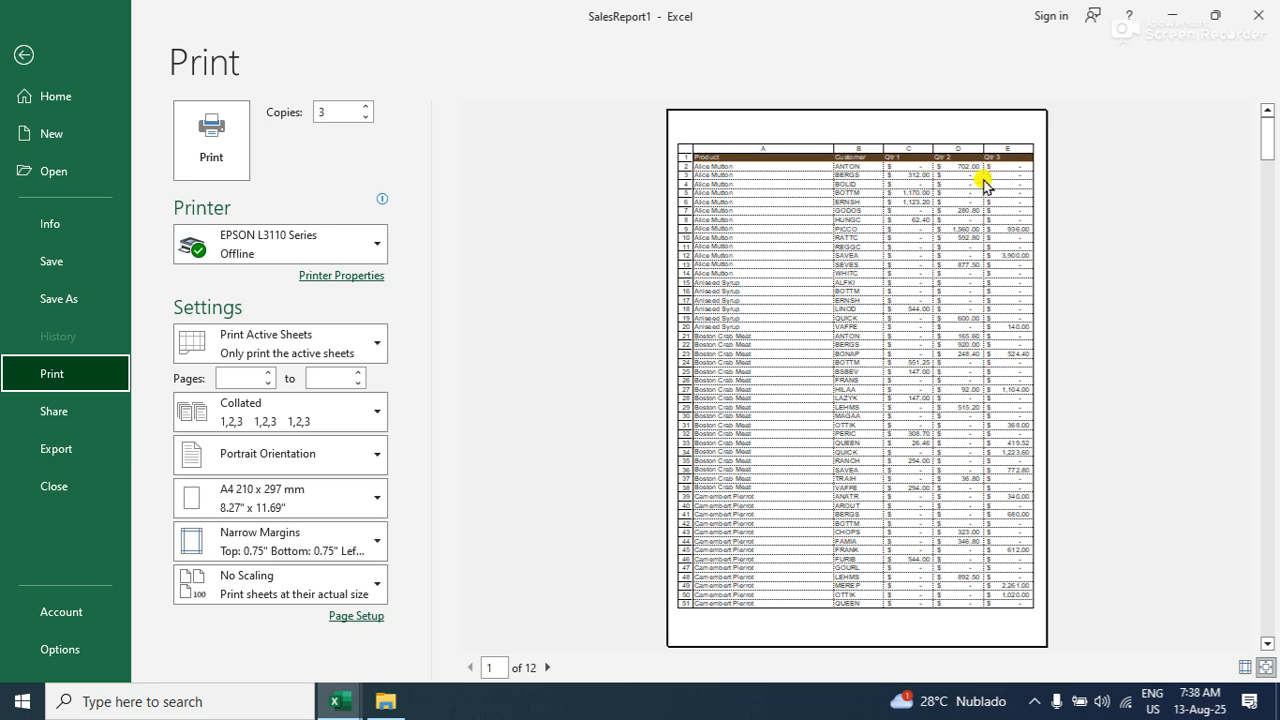
pyautogui.click(549, 667)
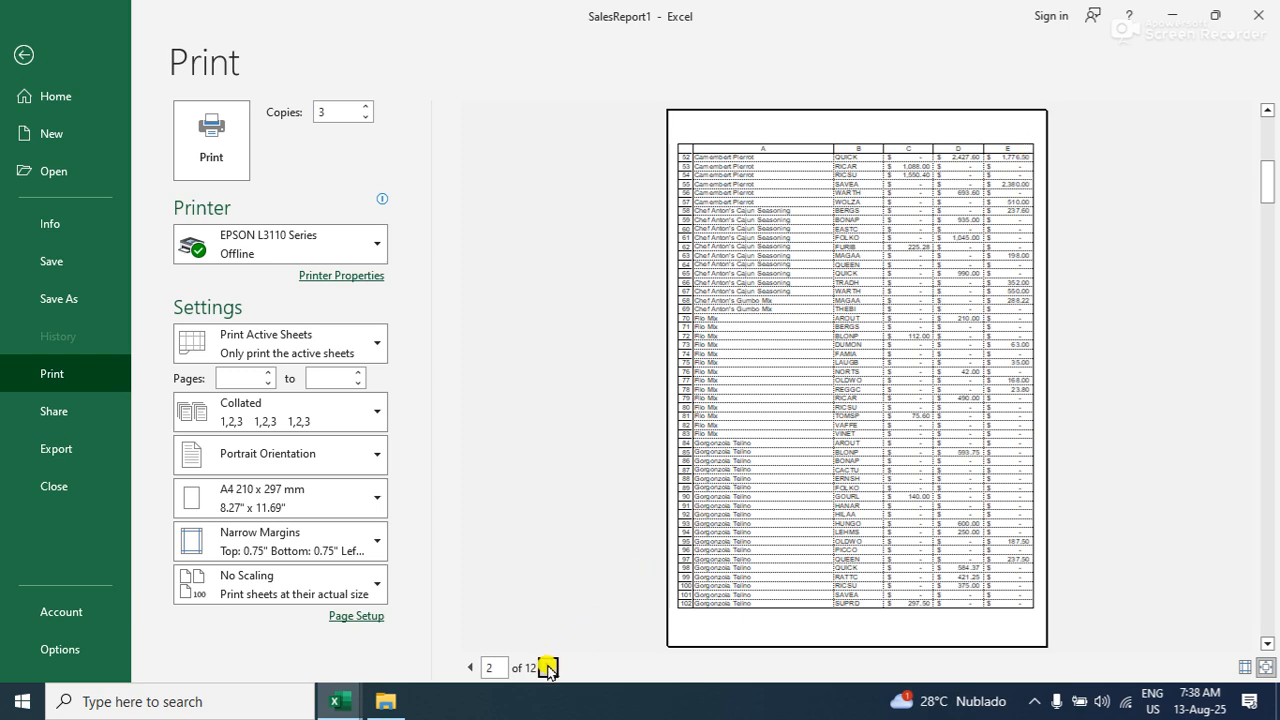
pyautogui.click(549, 667)
pyautogui.click(549, 667)
pyautogui.click(549, 667)
pyautogui.click(549, 667)
pyautogui.click(549, 667)
pyautogui.click(549, 667)
pyautogui.click(549, 667)
pyautogui.click(549, 667)
pyautogui.click(549, 667)
pyautogui.click(549, 667)
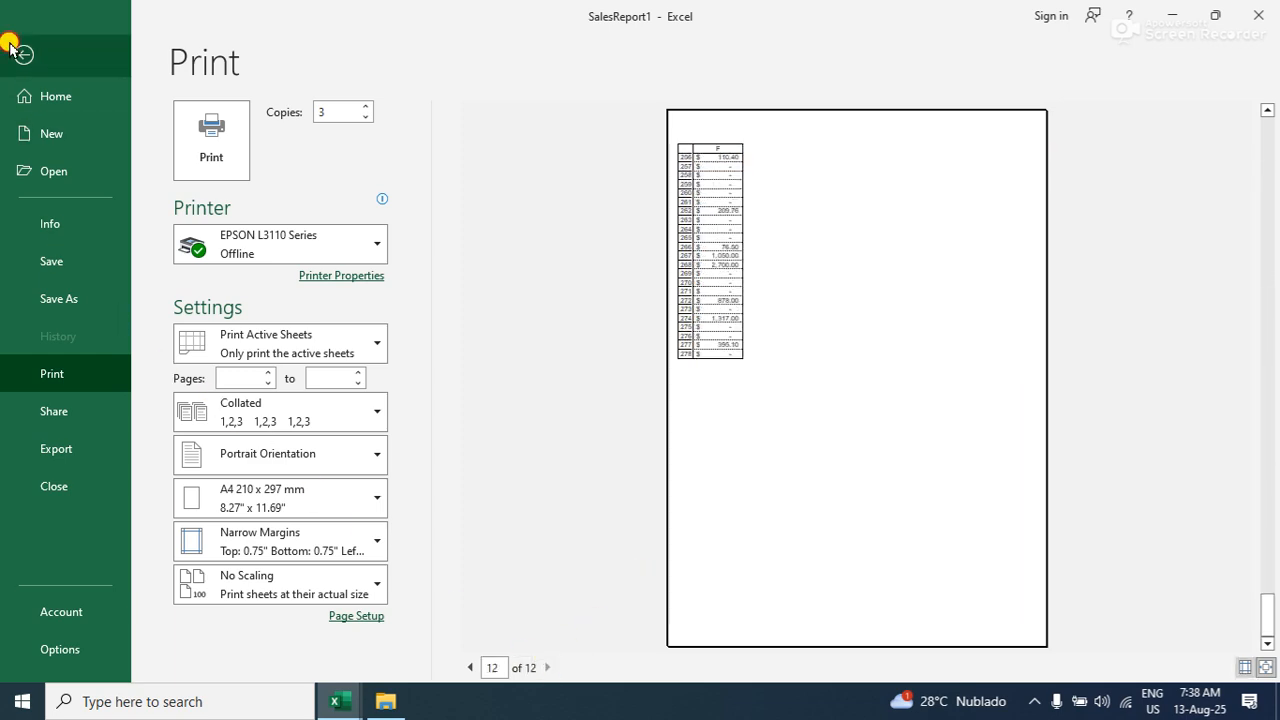
pyautogui.click(22, 52)
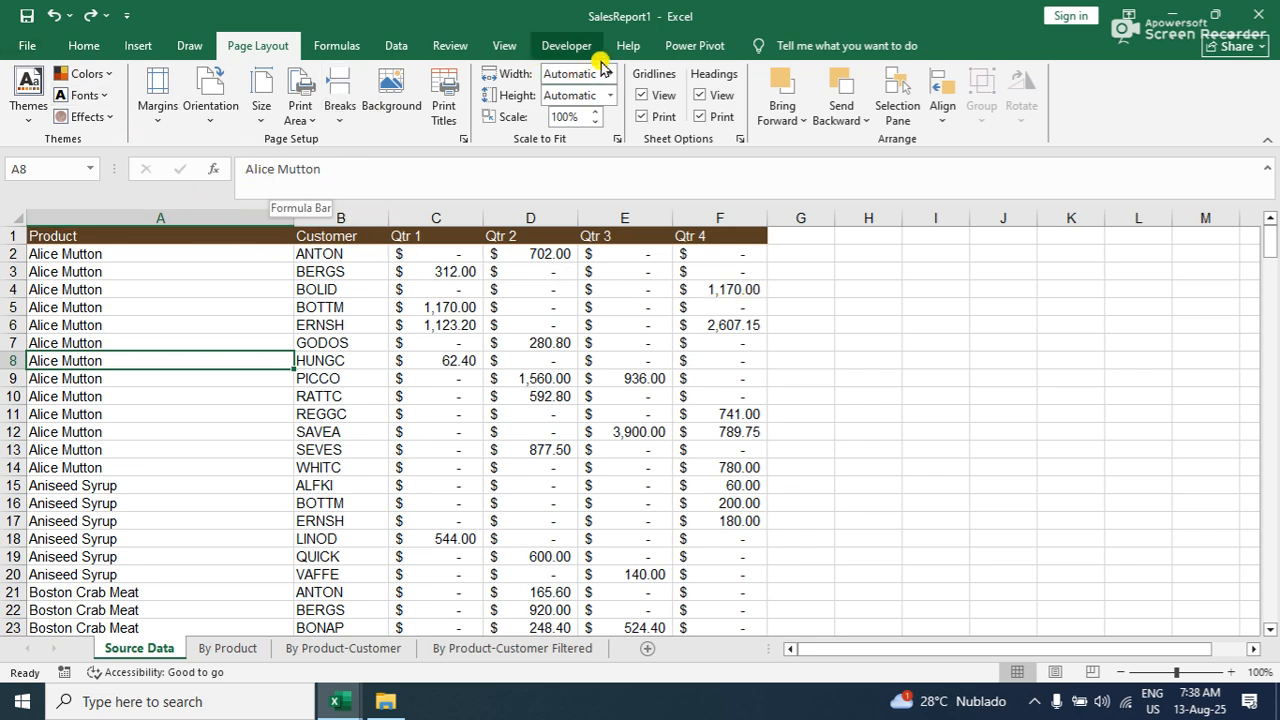
# Select the entire sales table, cells A1:F278, on the Source Data sheet
pyautogui.moveTo(65, 232); pyautogui.dragTo(694, 565)
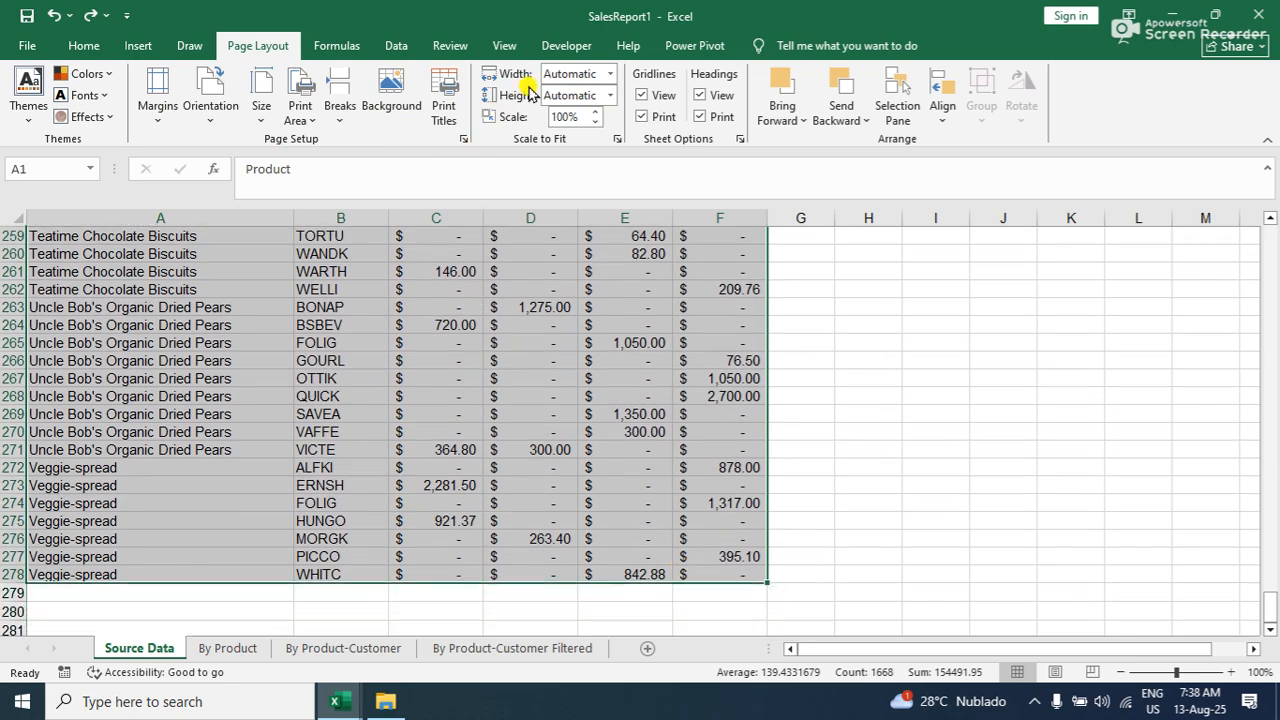
pyautogui.click(443, 105)
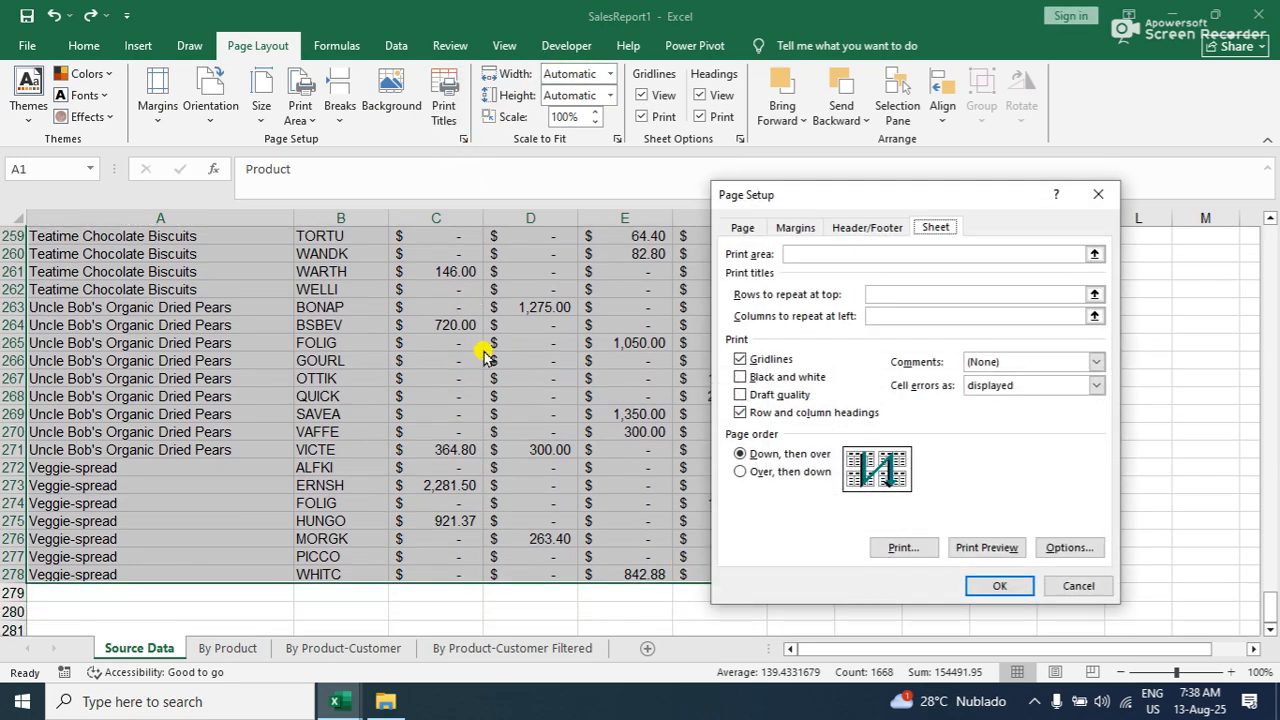
pyautogui.click(1097, 195)
pyautogui.scroll(20, 499, 427)
pyautogui.scroll(20, 499, 427)
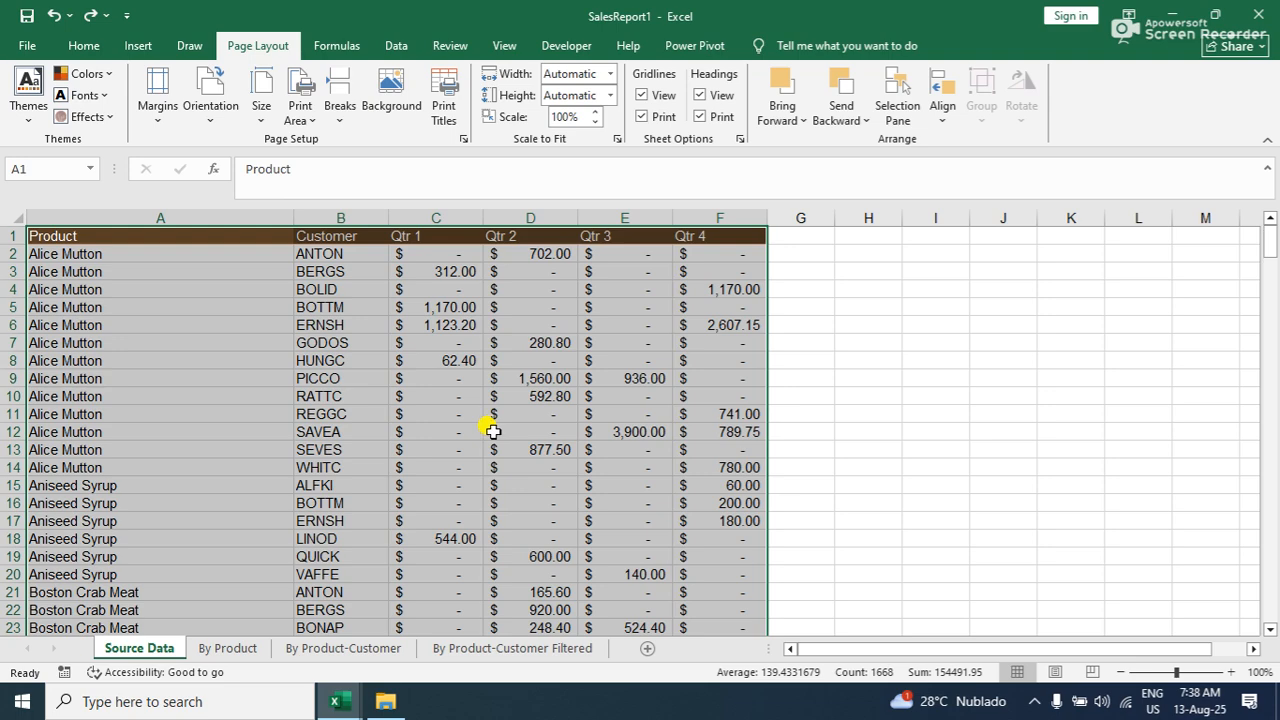
# Set row 1 ($1:$1) as the print title row to repeat at the top of every page
pyautogui.click(443, 105)
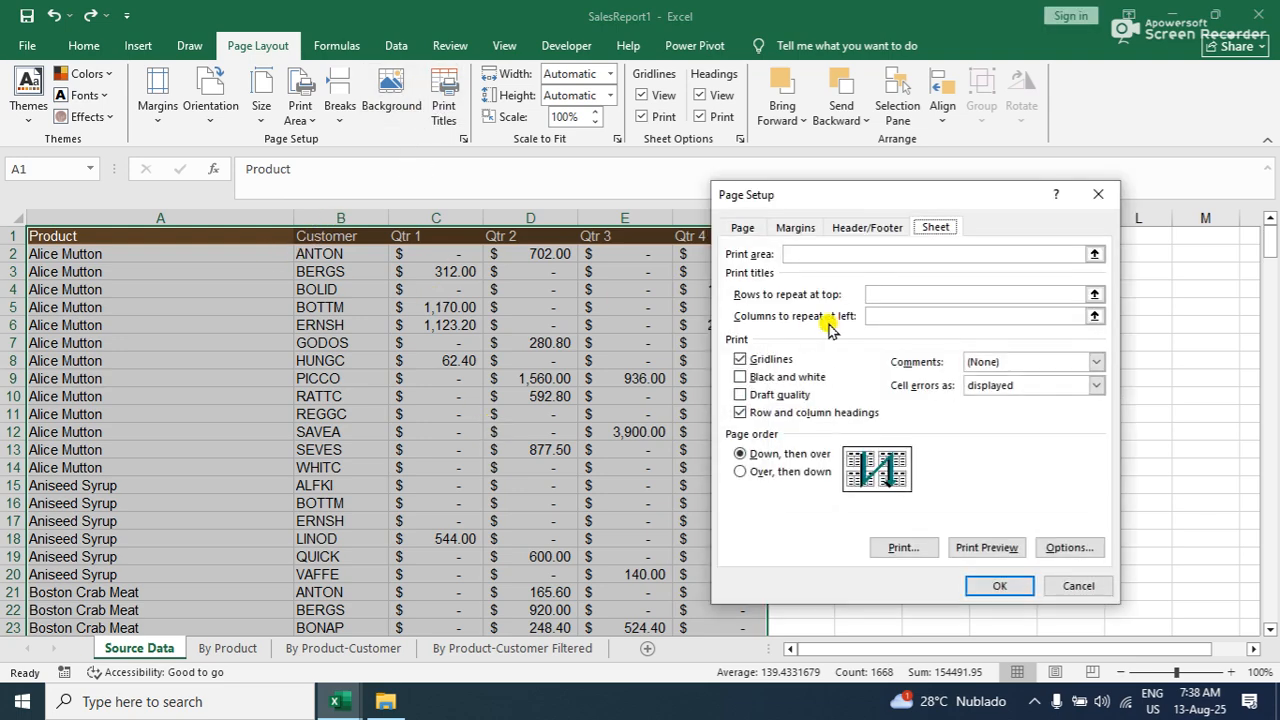
pyautogui.click(881, 296)
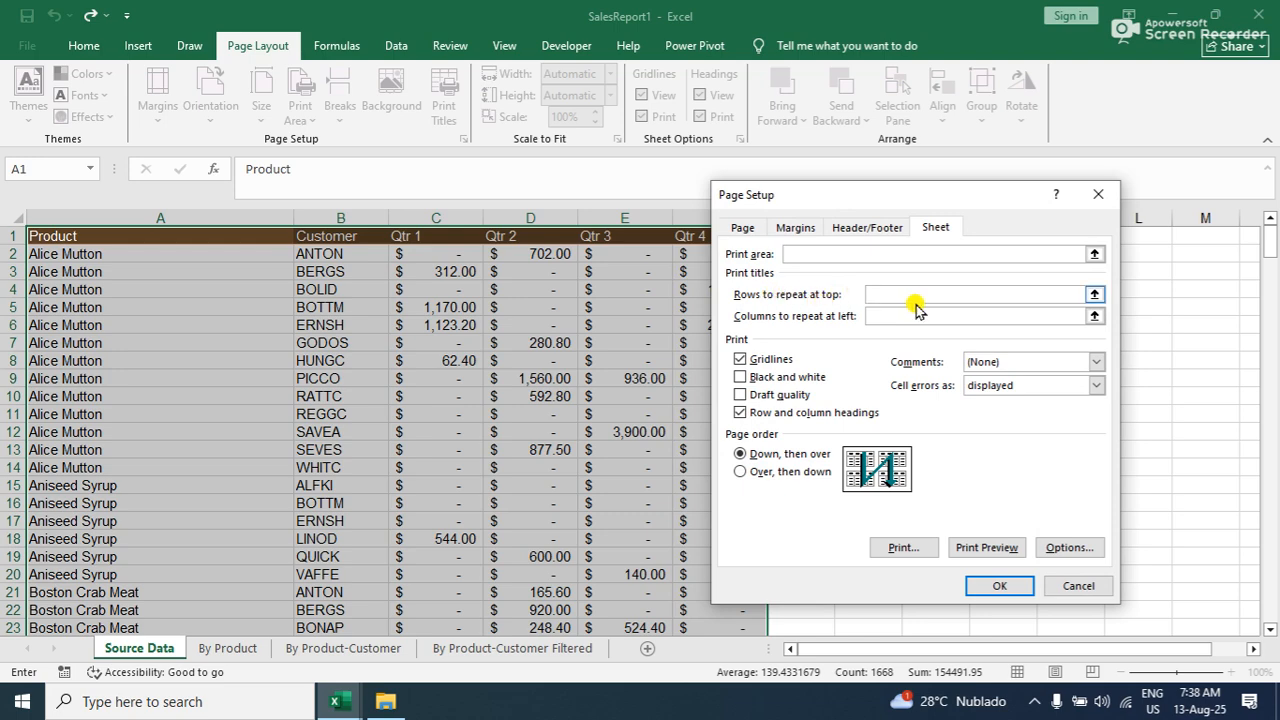
pyautogui.click(18, 233)
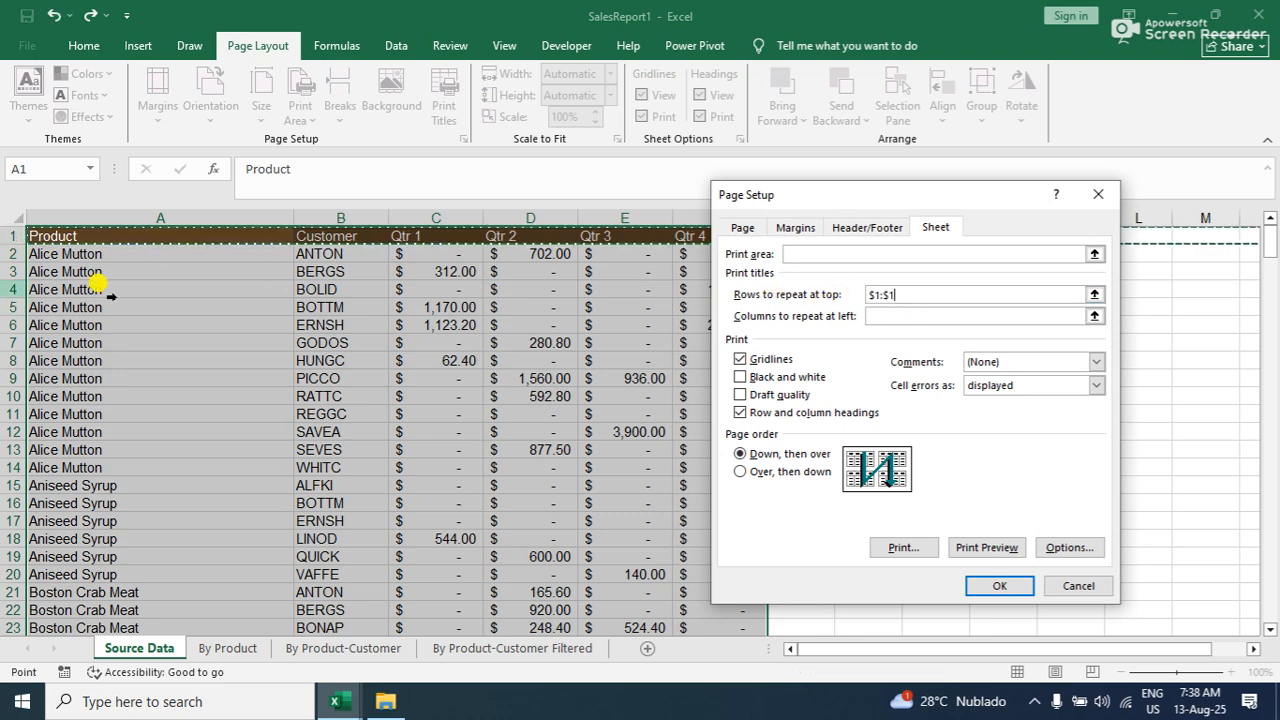
pyautogui.click(999, 585)
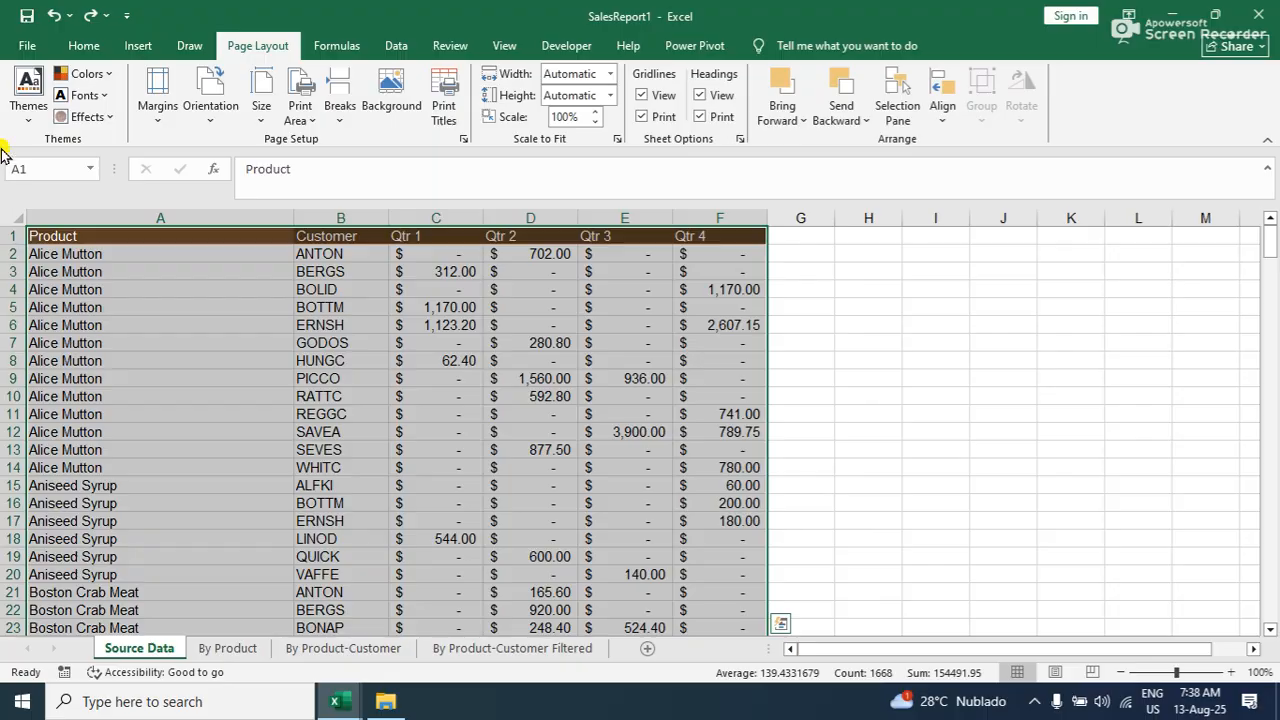
# Preview the printout page by page to check the repeated header row, and return to the worksheet
pyautogui.click(25, 45)
pyautogui.click(51, 371)
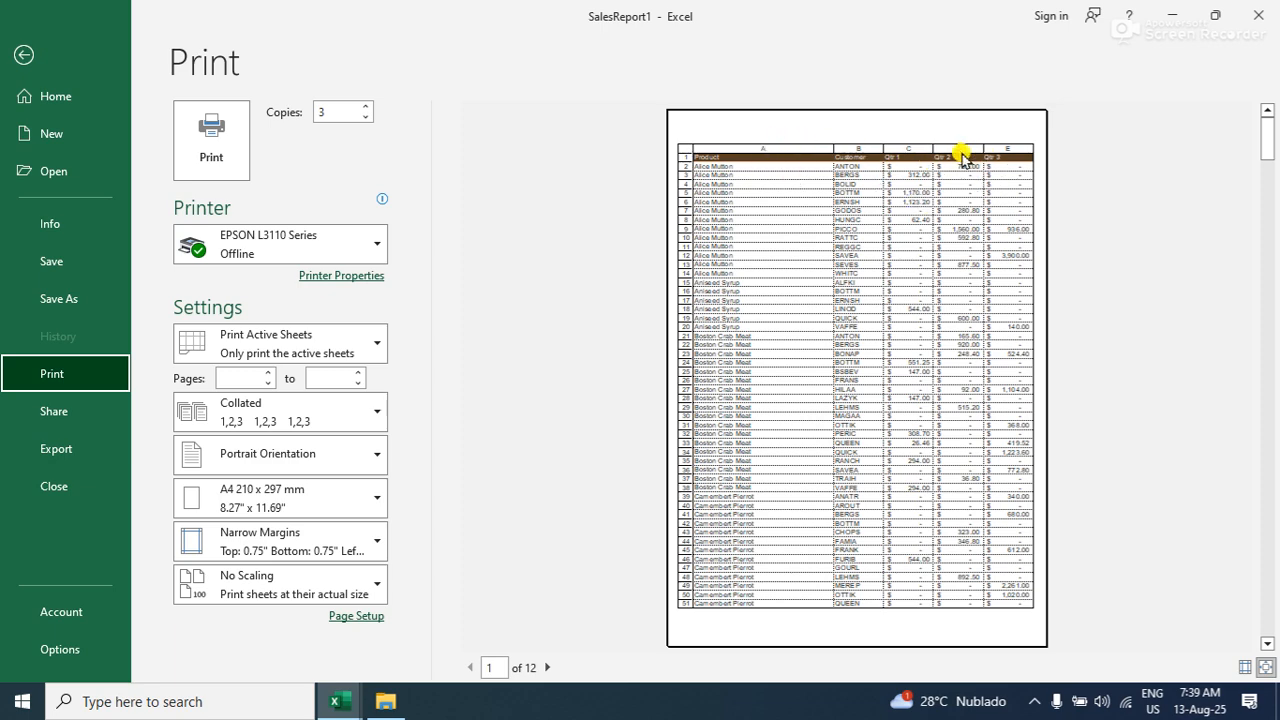
pyautogui.click(547, 667)
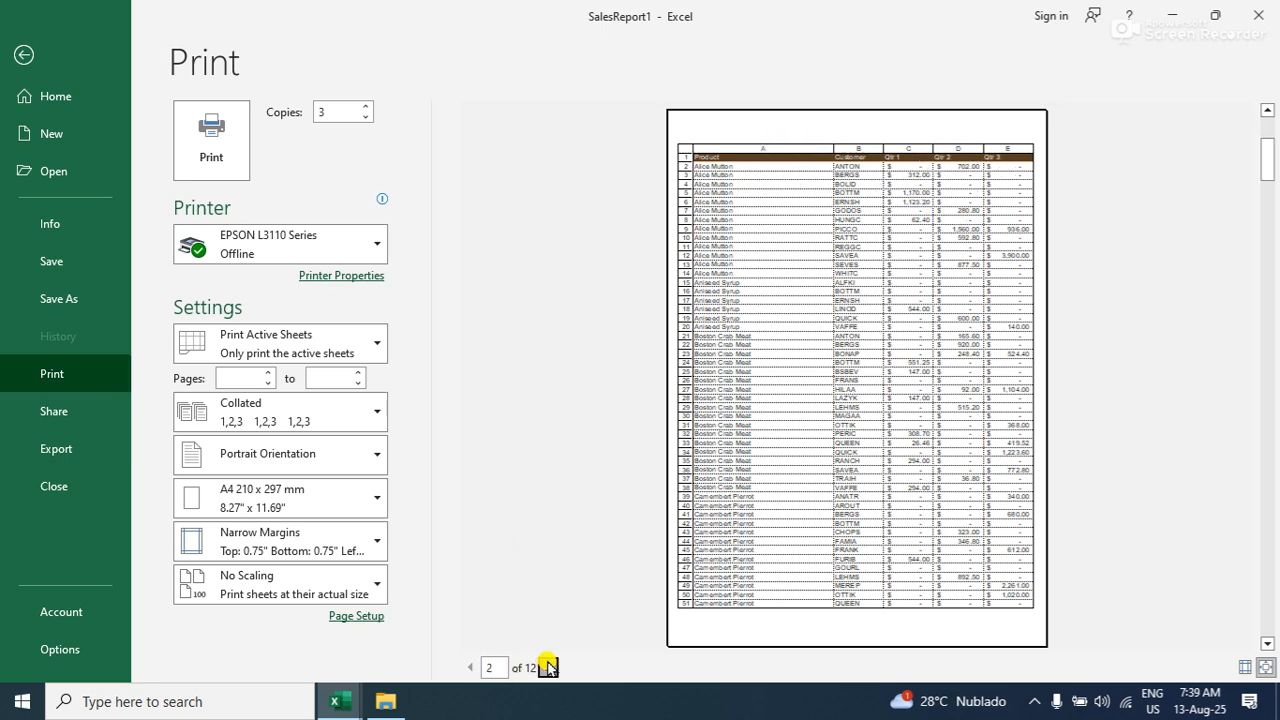
pyautogui.click(547, 667)
pyautogui.click(547, 667)
pyautogui.click(547, 667)
pyautogui.click(547, 667)
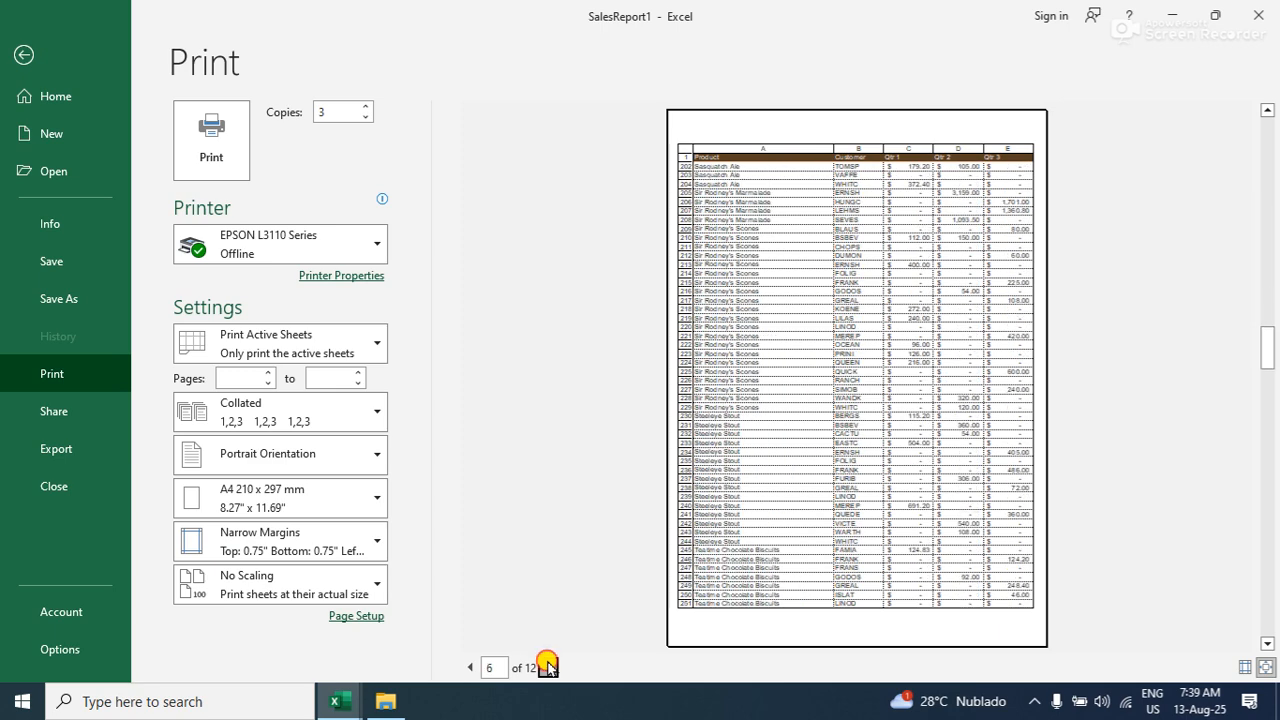
pyautogui.click(547, 667)
pyautogui.click(547, 667)
pyautogui.click(547, 667)
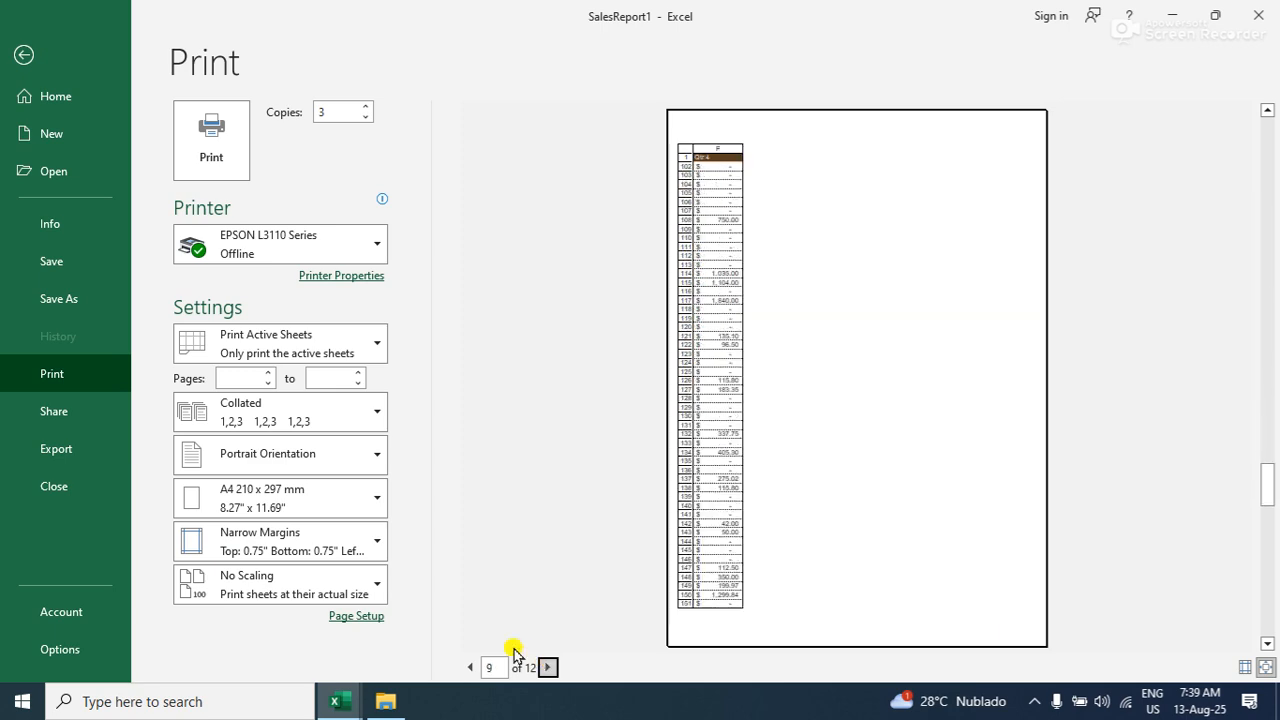
pyautogui.click(21, 52)
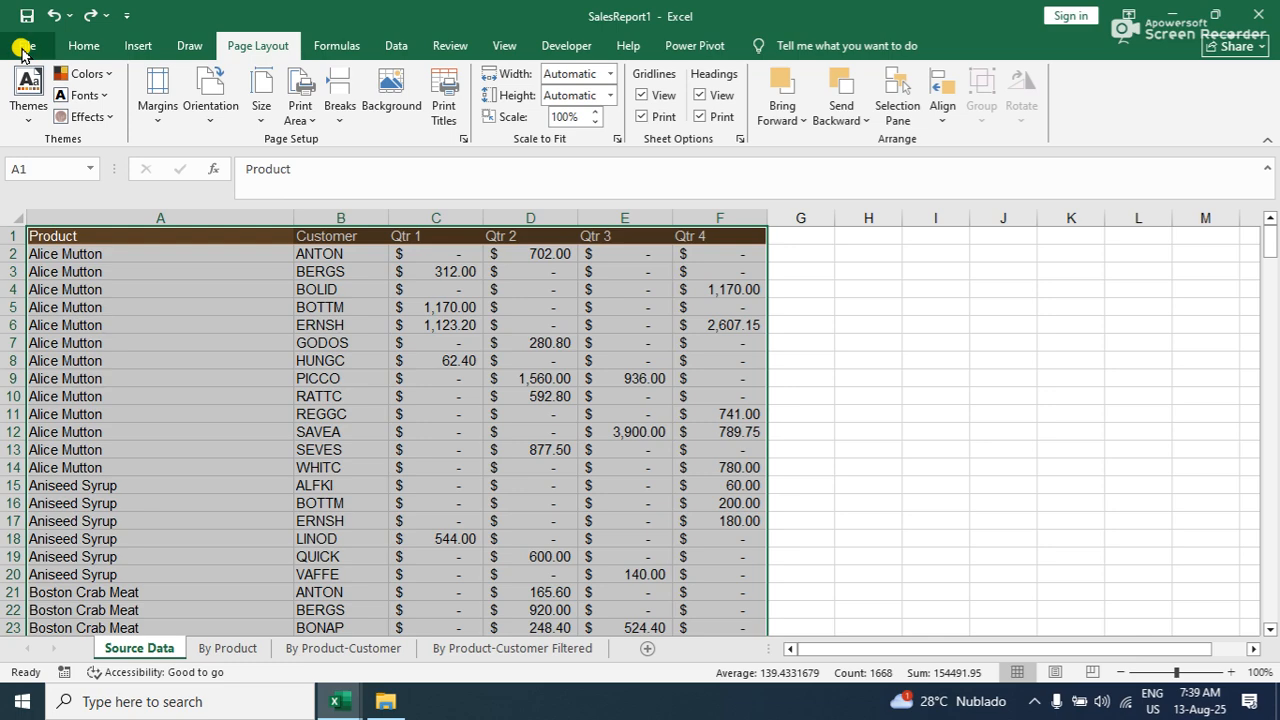
# Clear the rows to repeat at top from the sheet's print titles
pyautogui.click(440, 100)
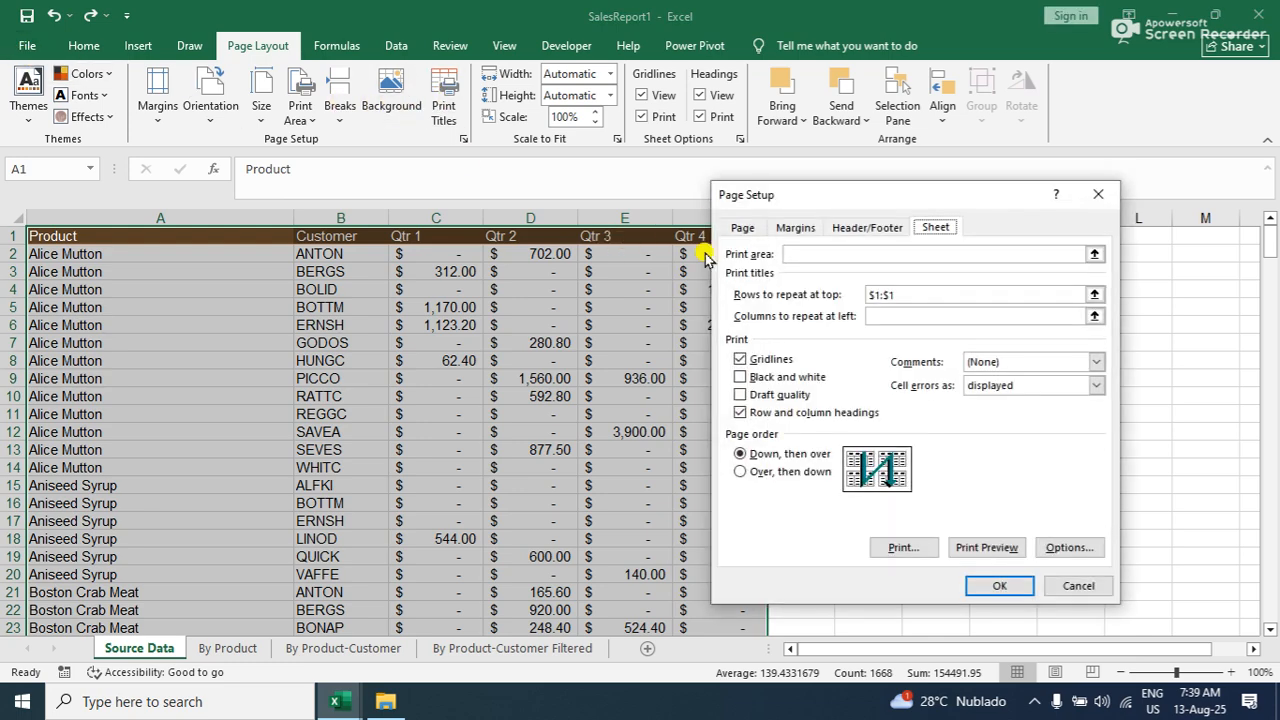
pyautogui.click(903, 291)
pyautogui.press('BackSpace')
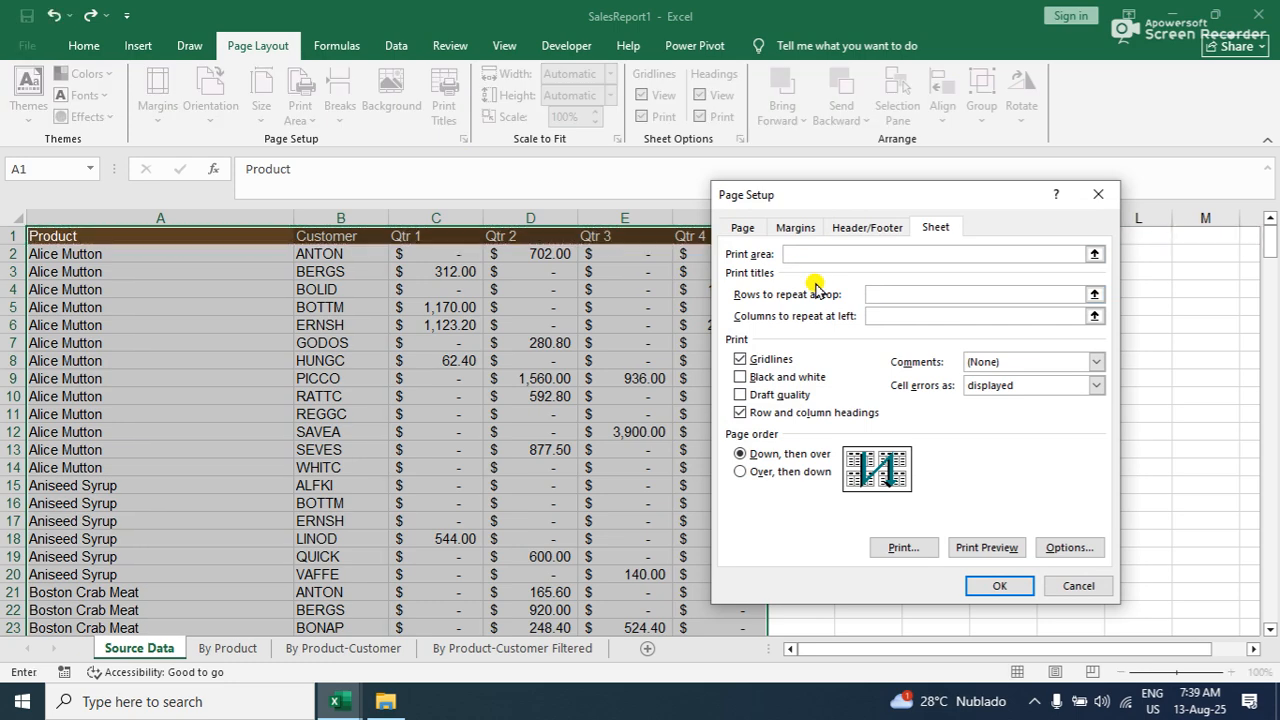
pyautogui.click(996, 584)
# Check several pages of the print preview without the title row set, and return to the worksheet
pyautogui.click(14, 46)
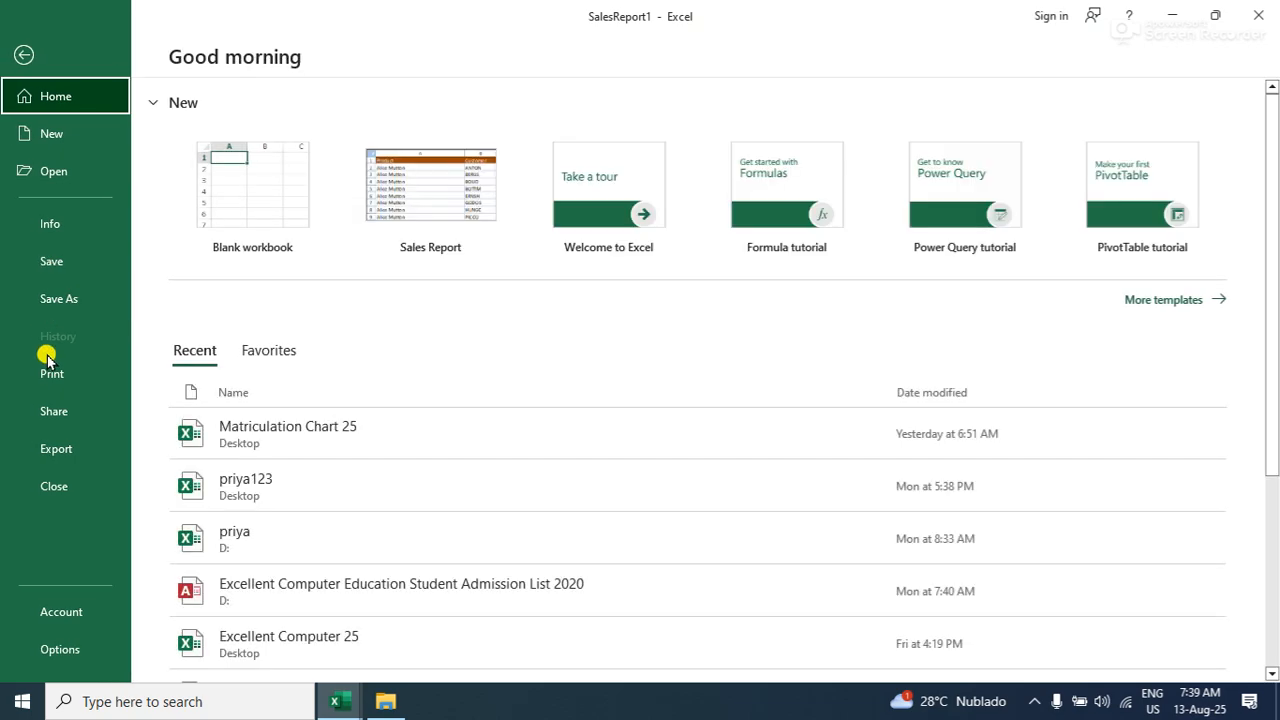
pyautogui.click(50, 370)
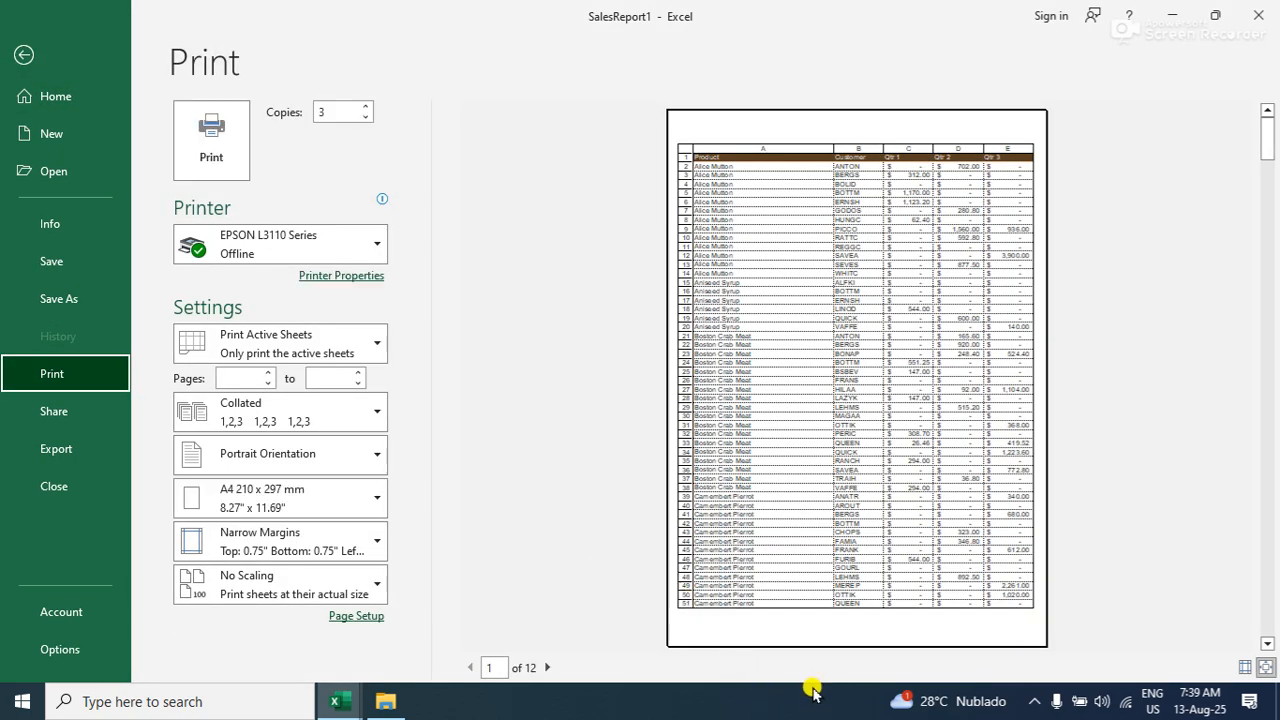
pyautogui.click(548, 667)
pyautogui.click(548, 667)
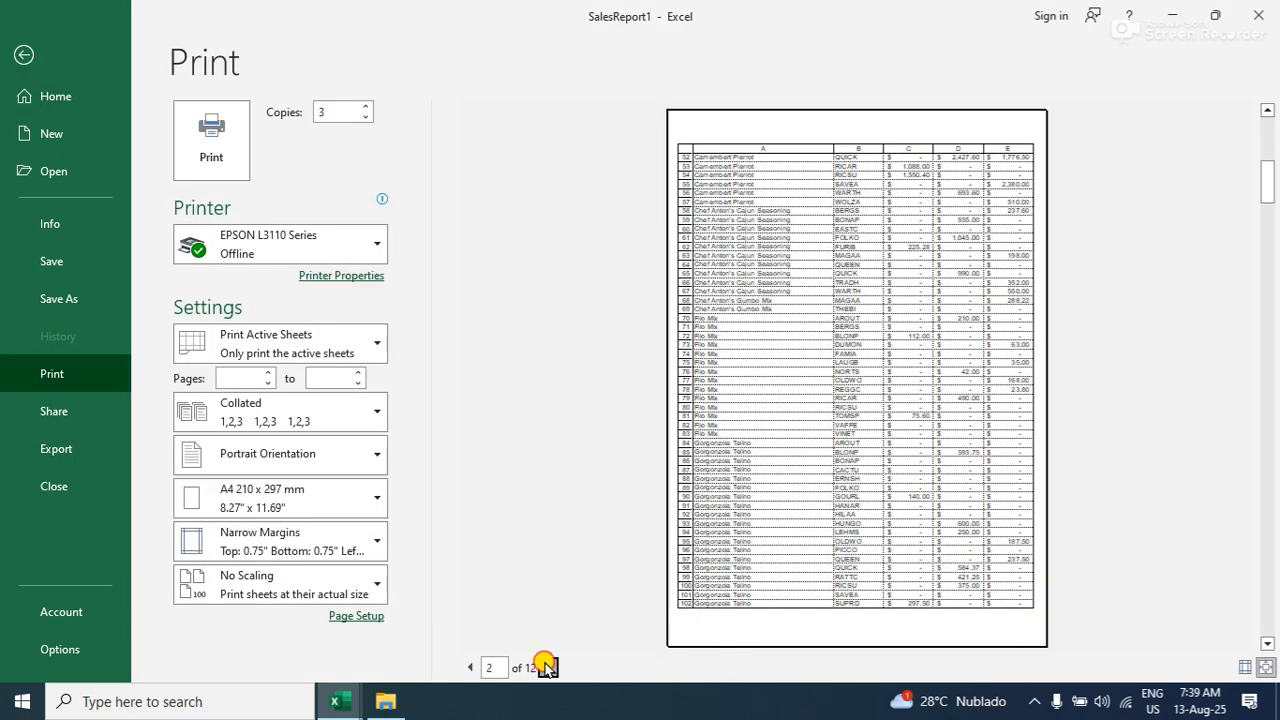
pyautogui.click(548, 667)
pyautogui.click(548, 667)
pyautogui.click(548, 667)
pyautogui.click(548, 667)
pyautogui.click(548, 667)
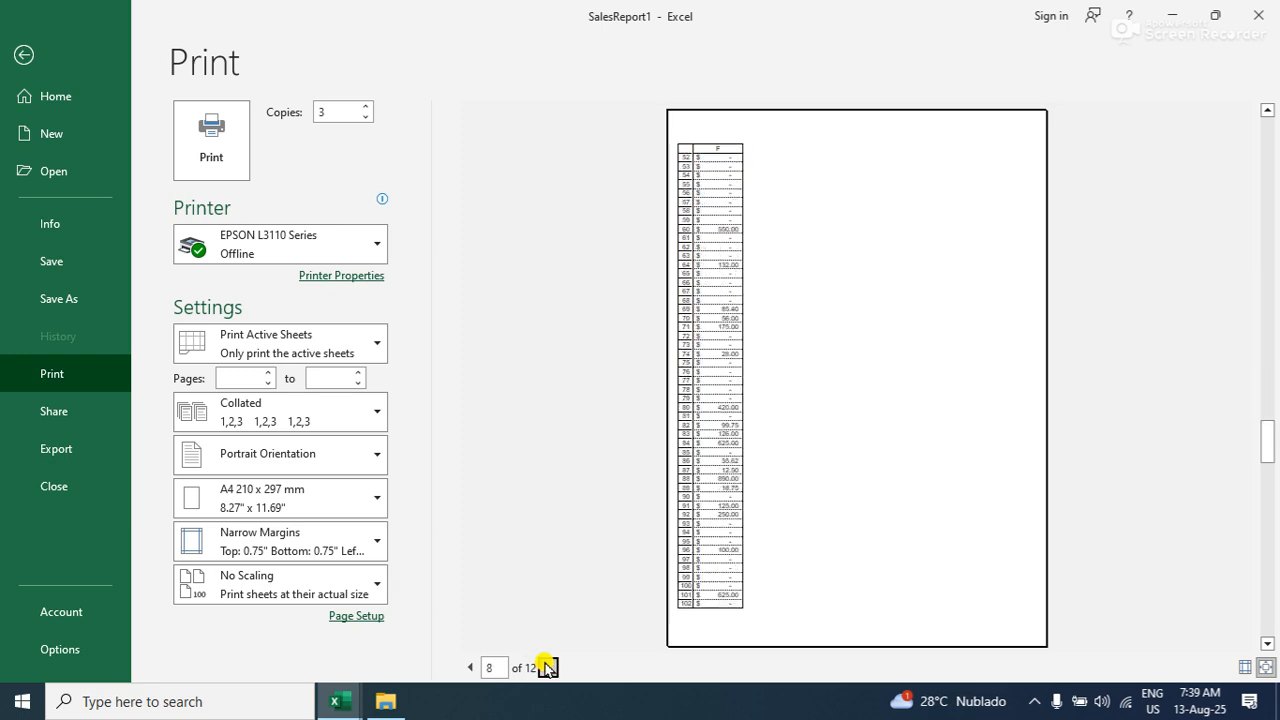
pyautogui.click(22, 53)
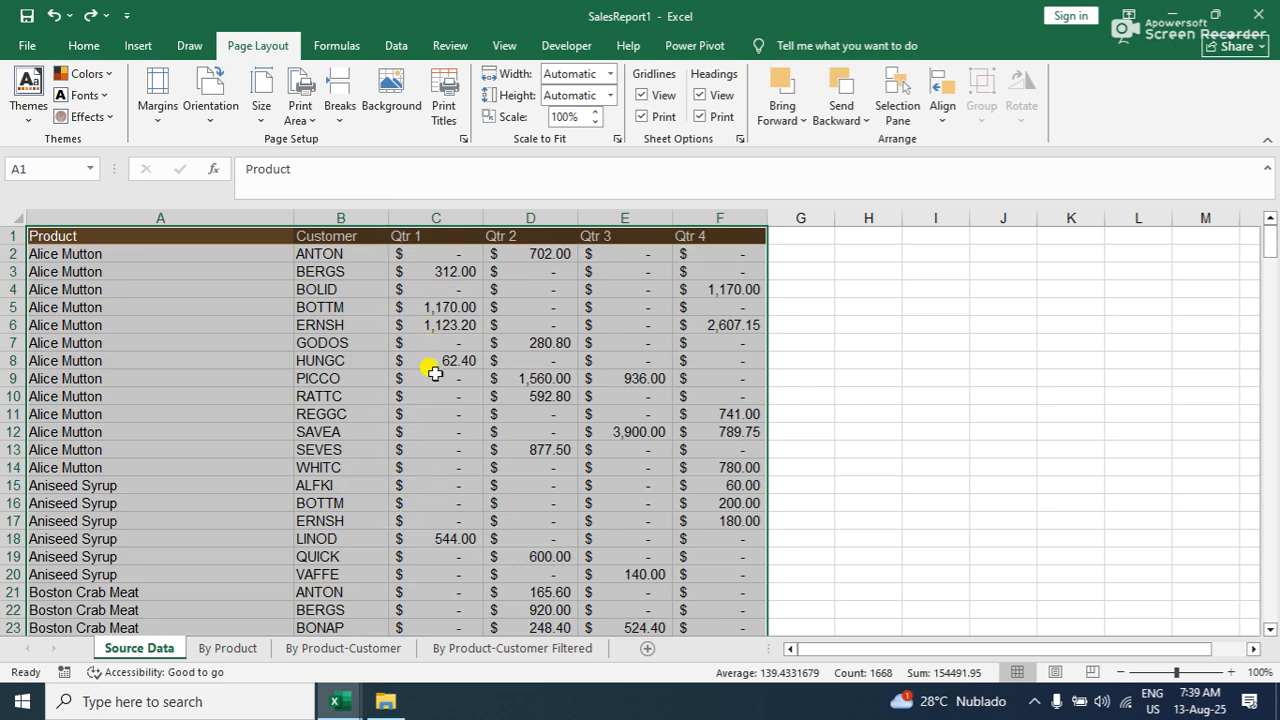
# Copy the selected sales table and paste it transposed into cell A1 of a new worksheet
pyautogui.click(98, 50)
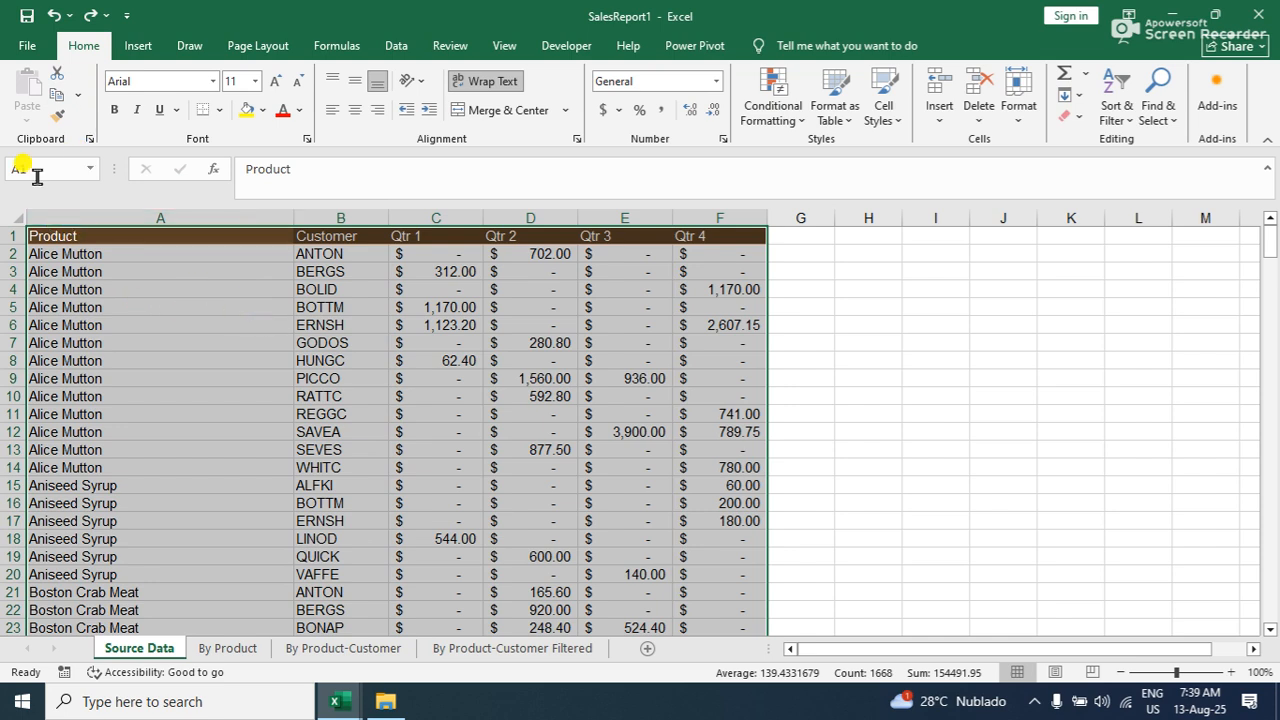
pyautogui.click(56, 96)
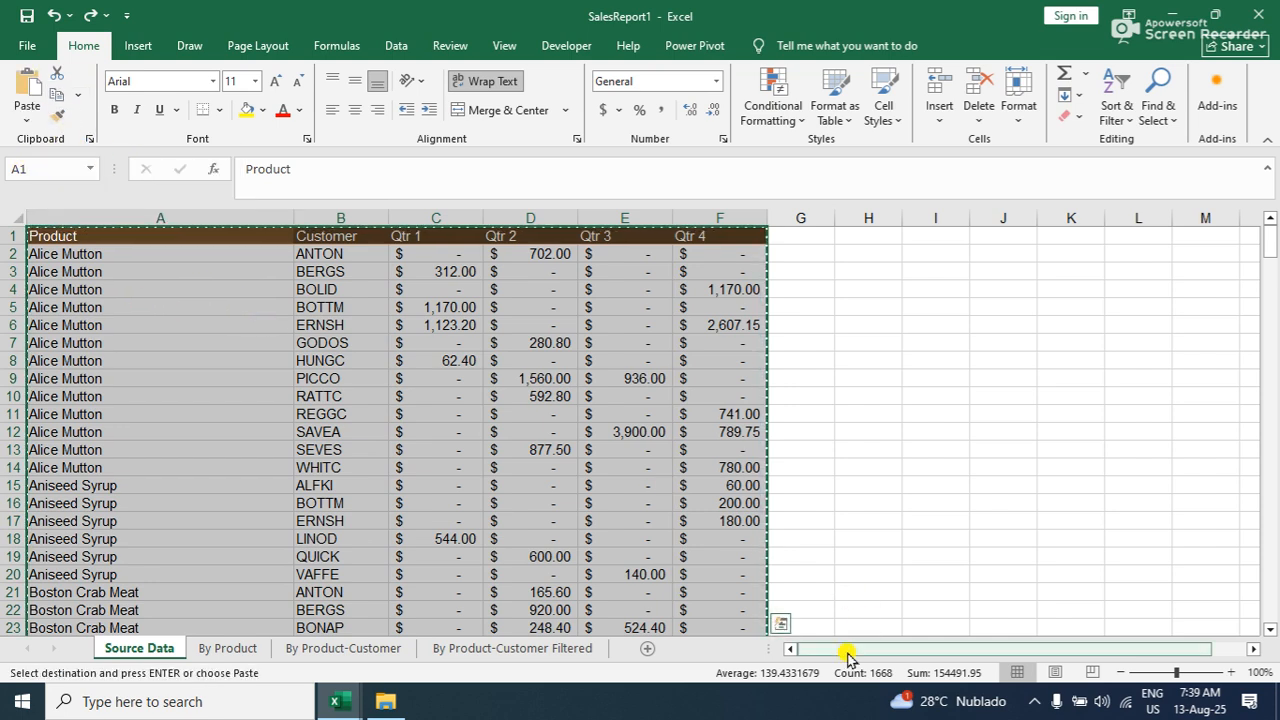
pyautogui.click(647, 648)
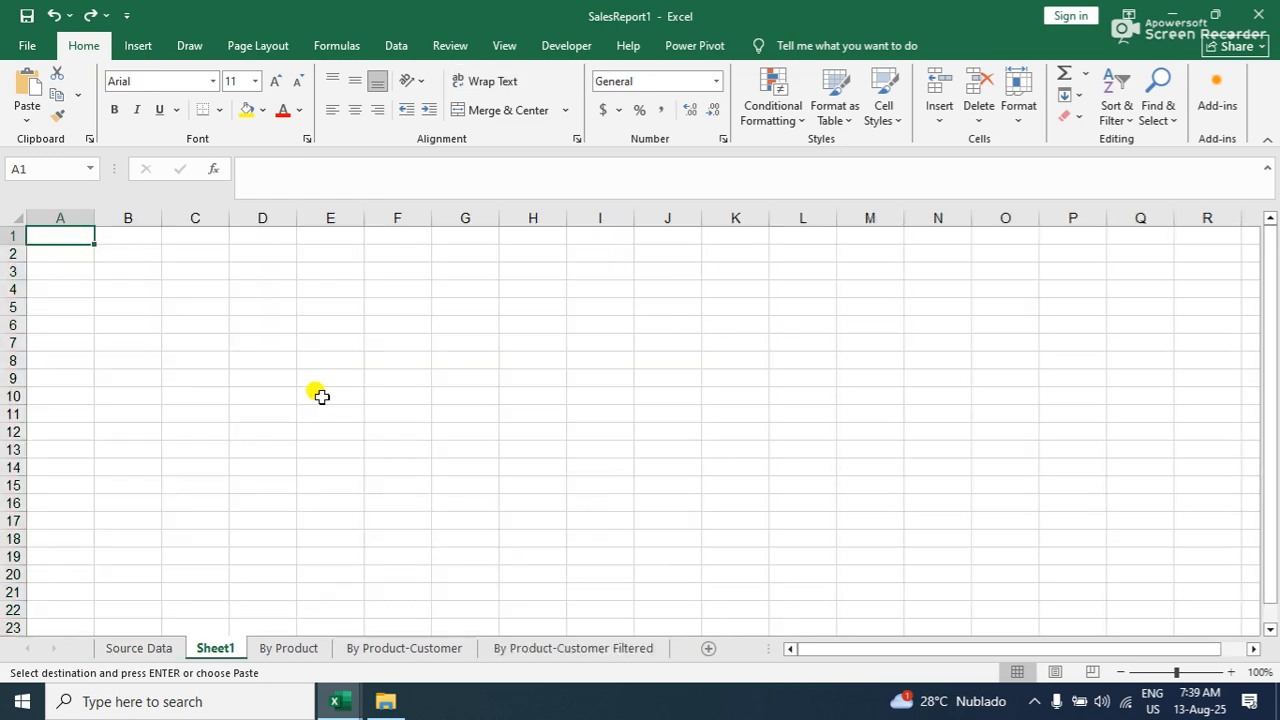
pyautogui.click(27, 116)
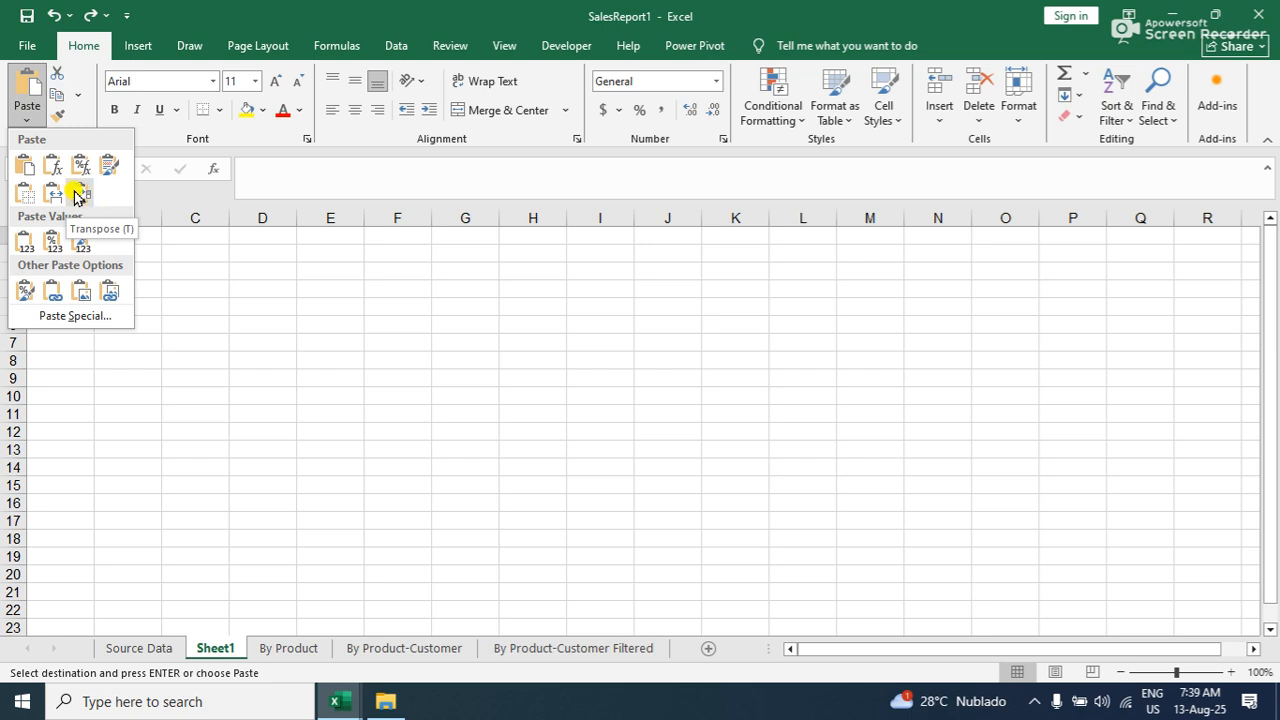
pyautogui.click(77, 196)
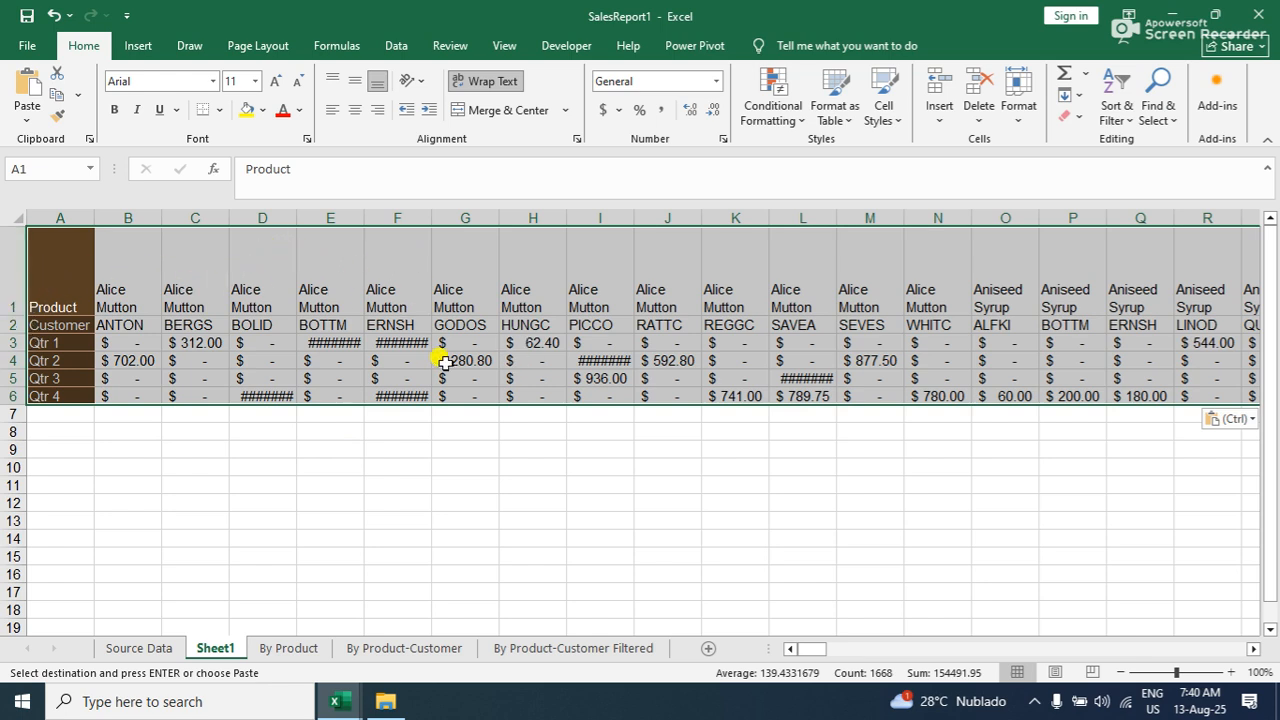
# Preview the transposed sheet's printout and advance through its pages to examine the heading column
pyautogui.moveTo(390, 392)
pyautogui.click(28, 50)
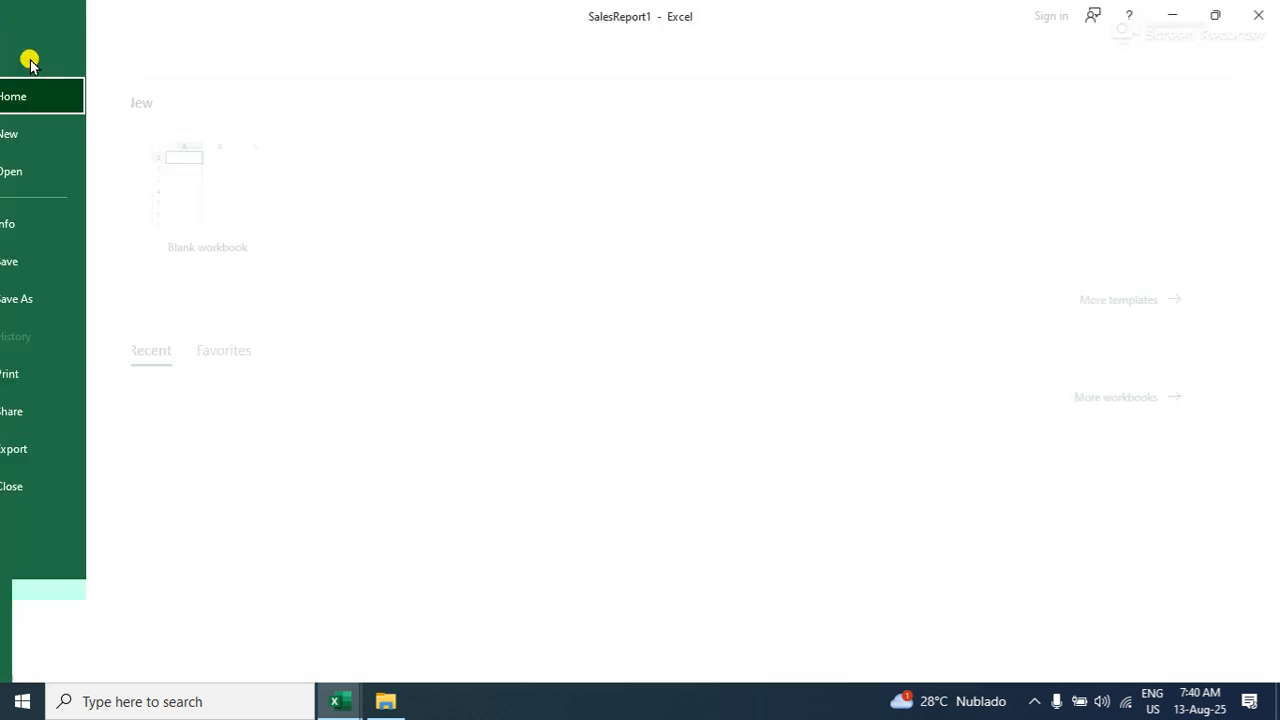
pyautogui.click(90, 376)
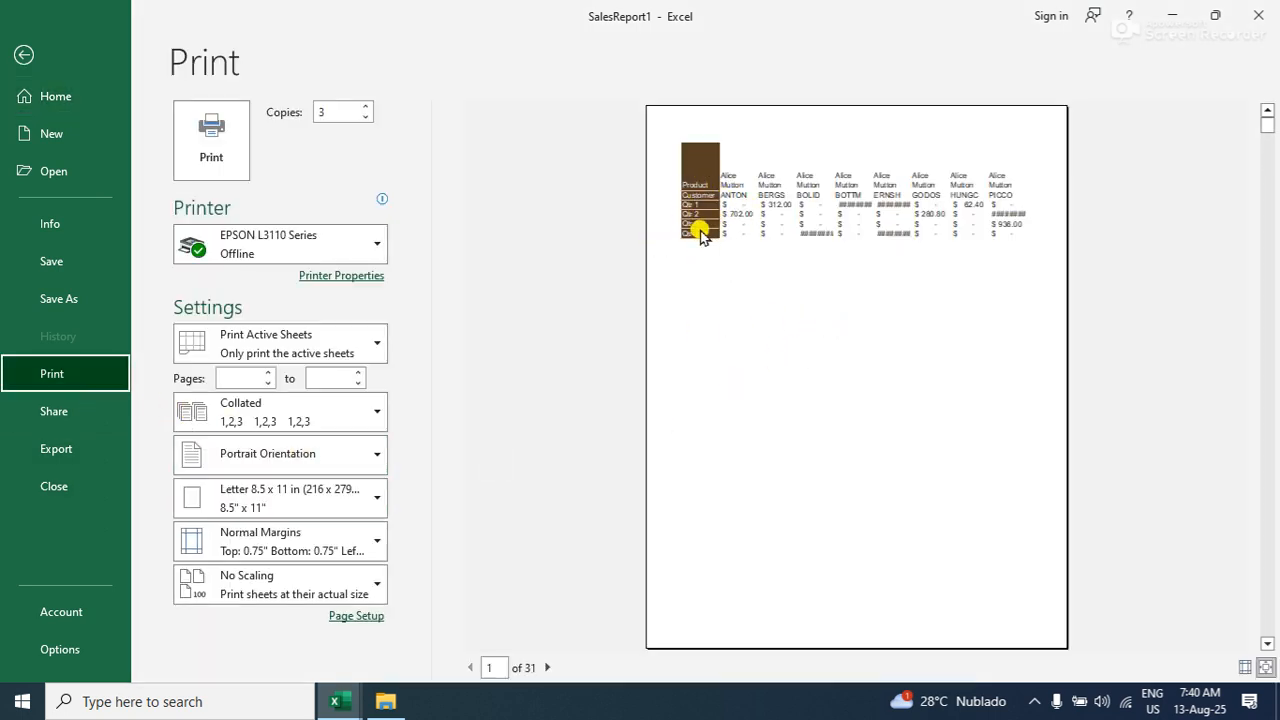
pyautogui.click(547, 667)
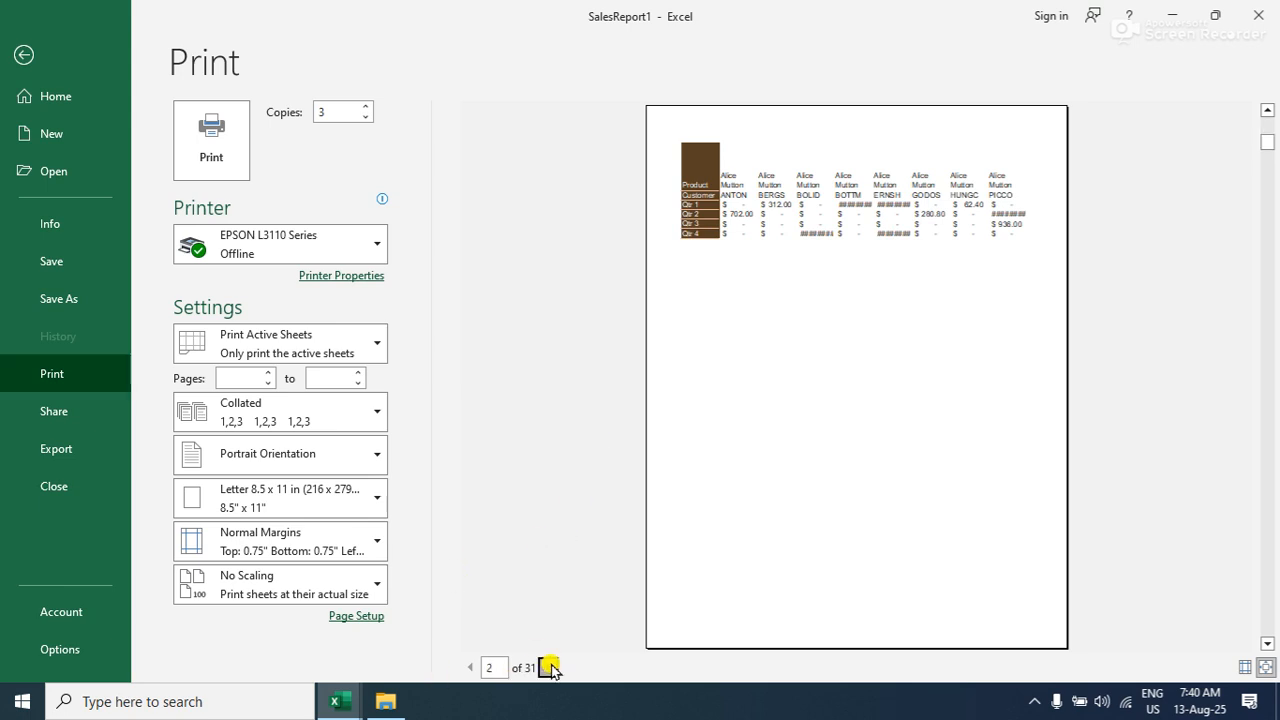
# Check the following pages of Sheet1's print preview and return to the worksheet
pyautogui.click(550, 667)
pyautogui.click(550, 667)
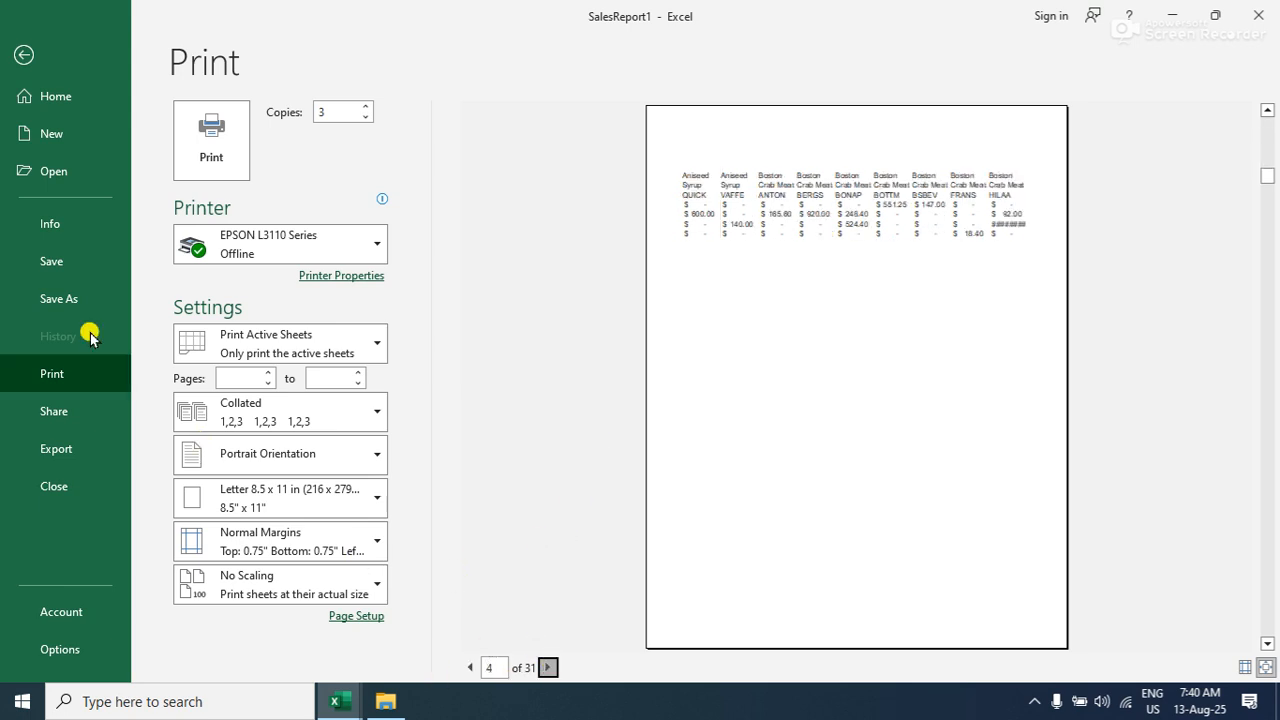
pyautogui.click(27, 56)
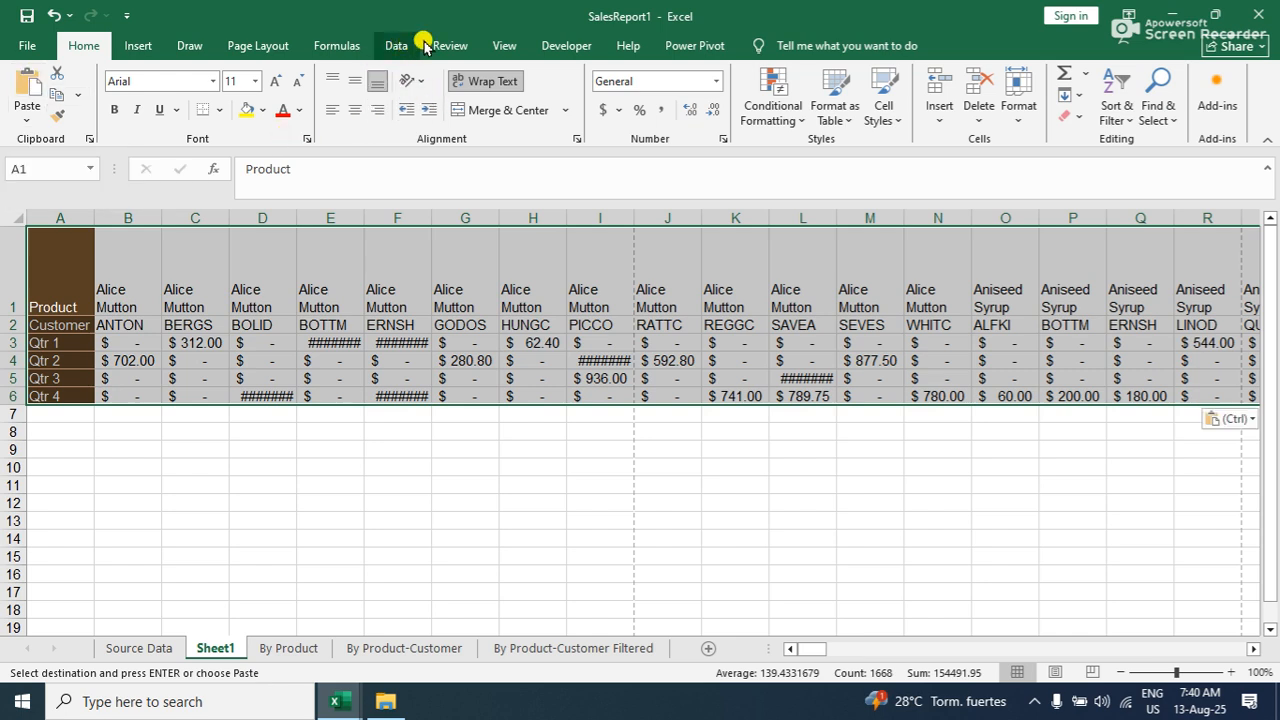
# Set column A as the print-title column to repeat at the left of each printed page of Sheet1
pyautogui.click(258, 46)
pyautogui.click(441, 100)
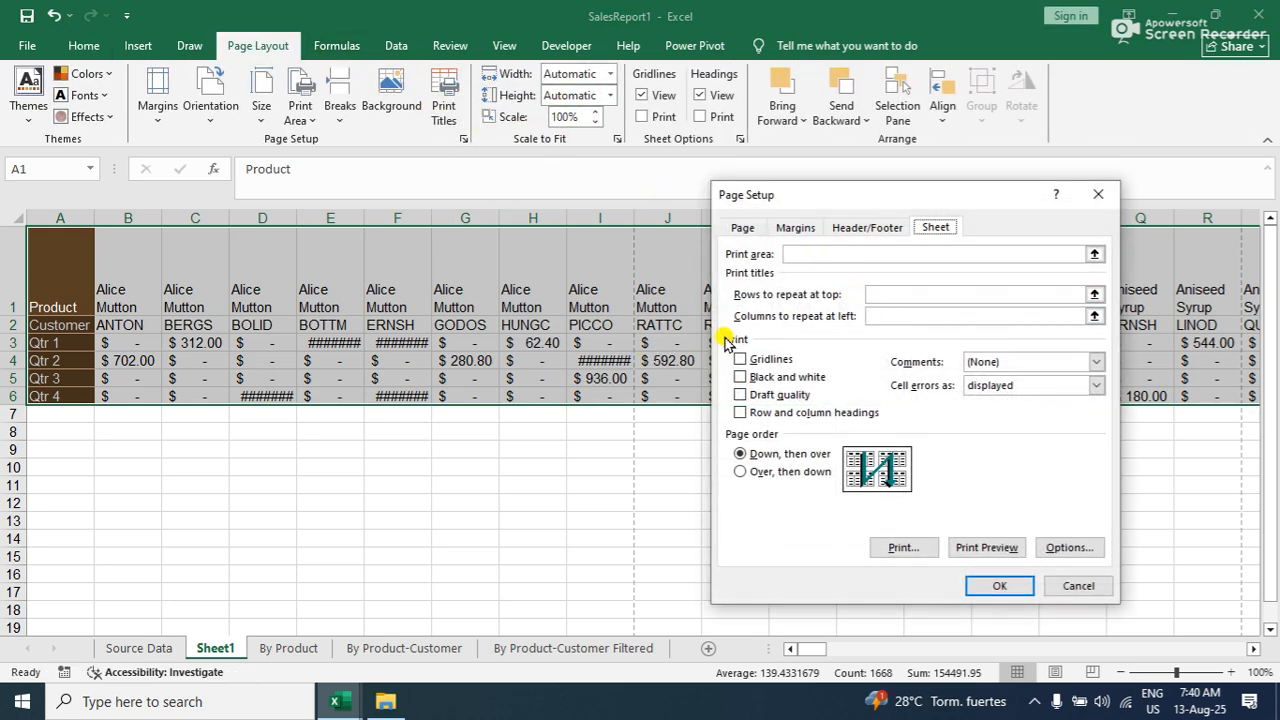
pyautogui.click(866, 316)
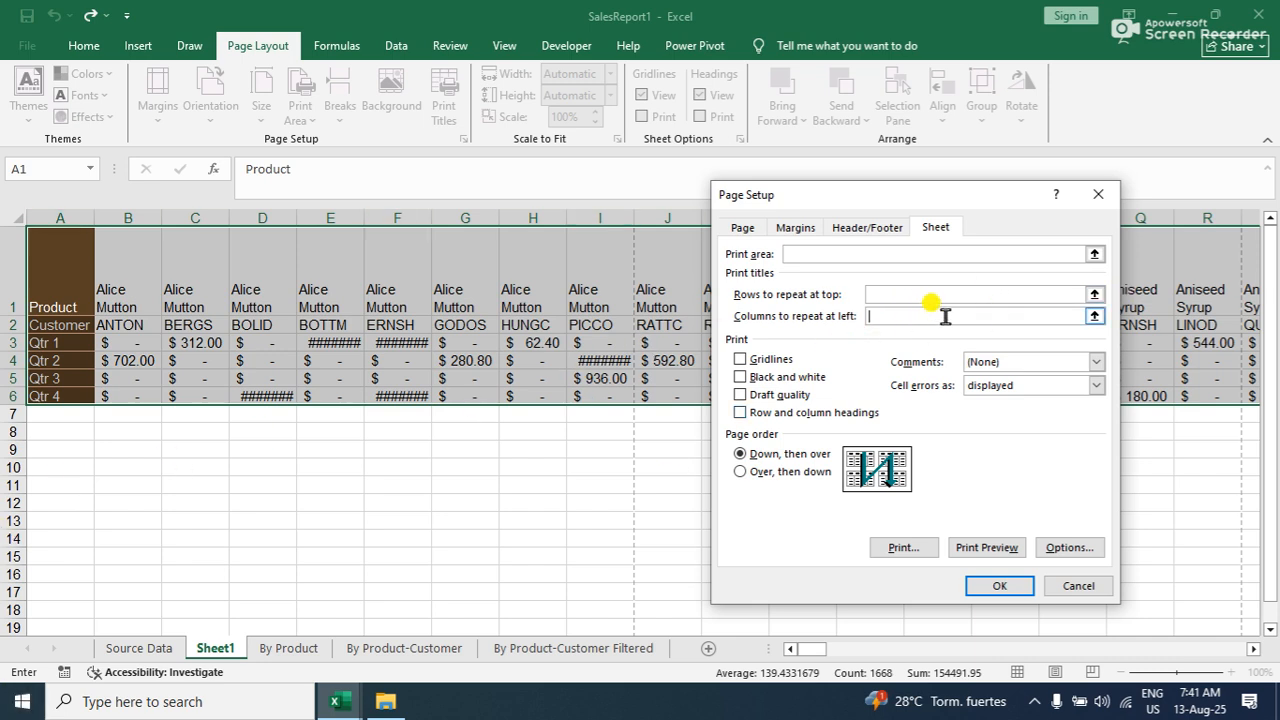
pyautogui.click(60, 212)
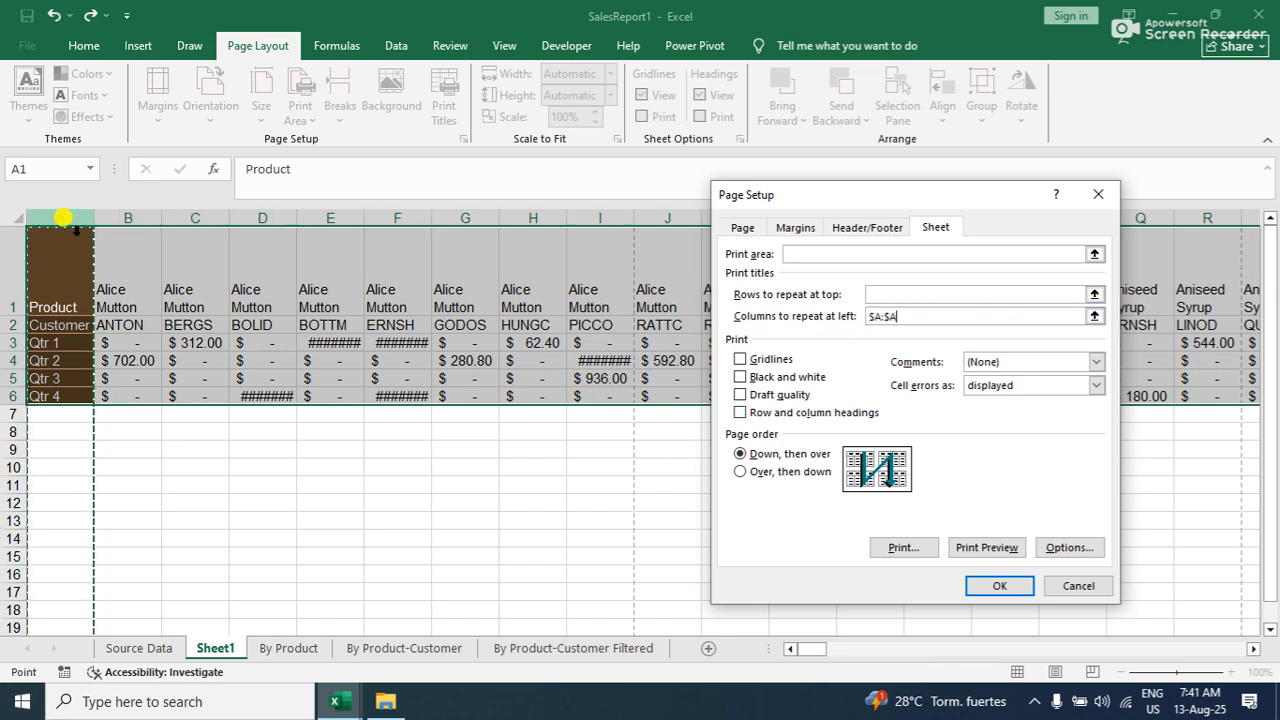
pyautogui.click(986, 586)
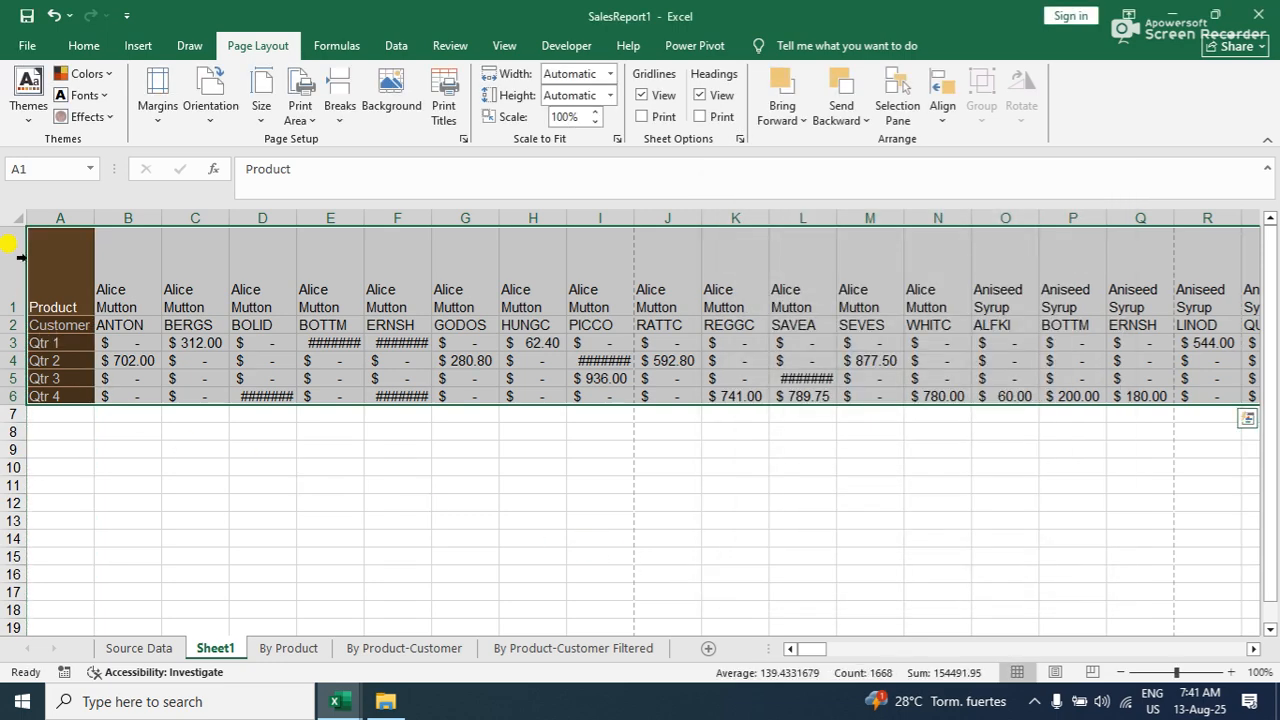
# Page forward and back through Sheet1's print preview to check the repeated title column, and return to the worksheet
pyautogui.click(28, 42)
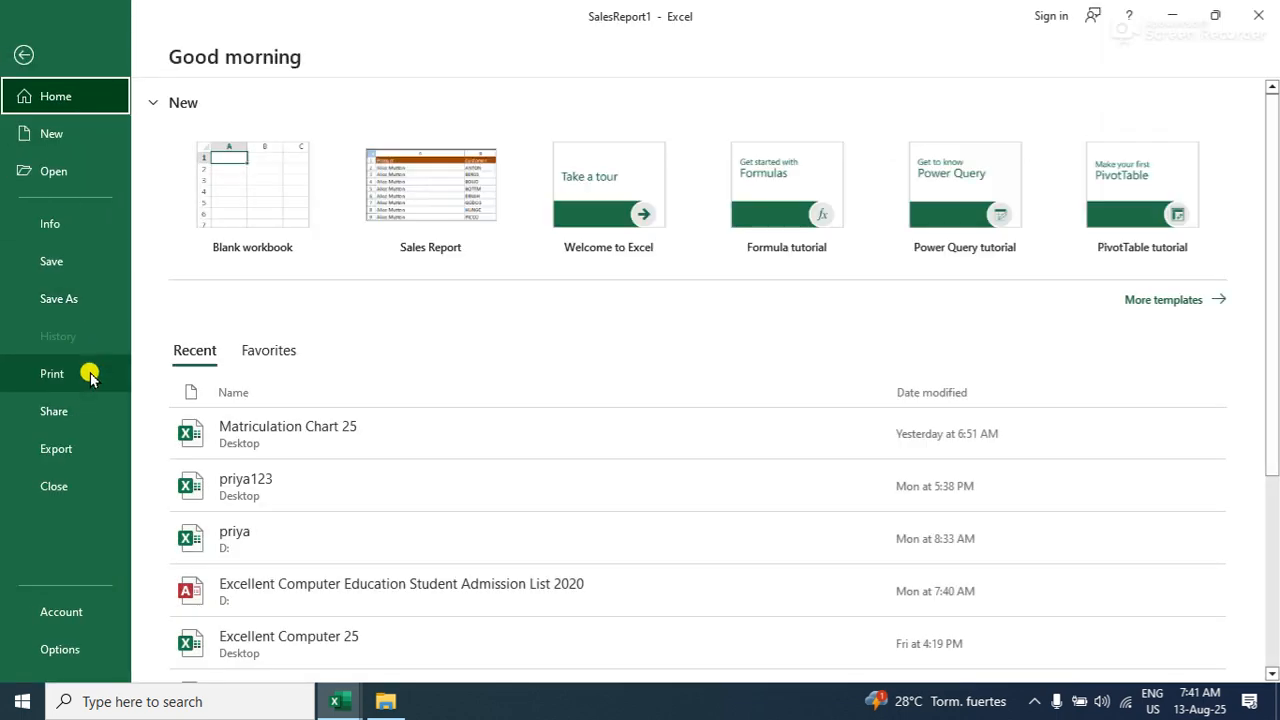
pyautogui.click(80, 375)
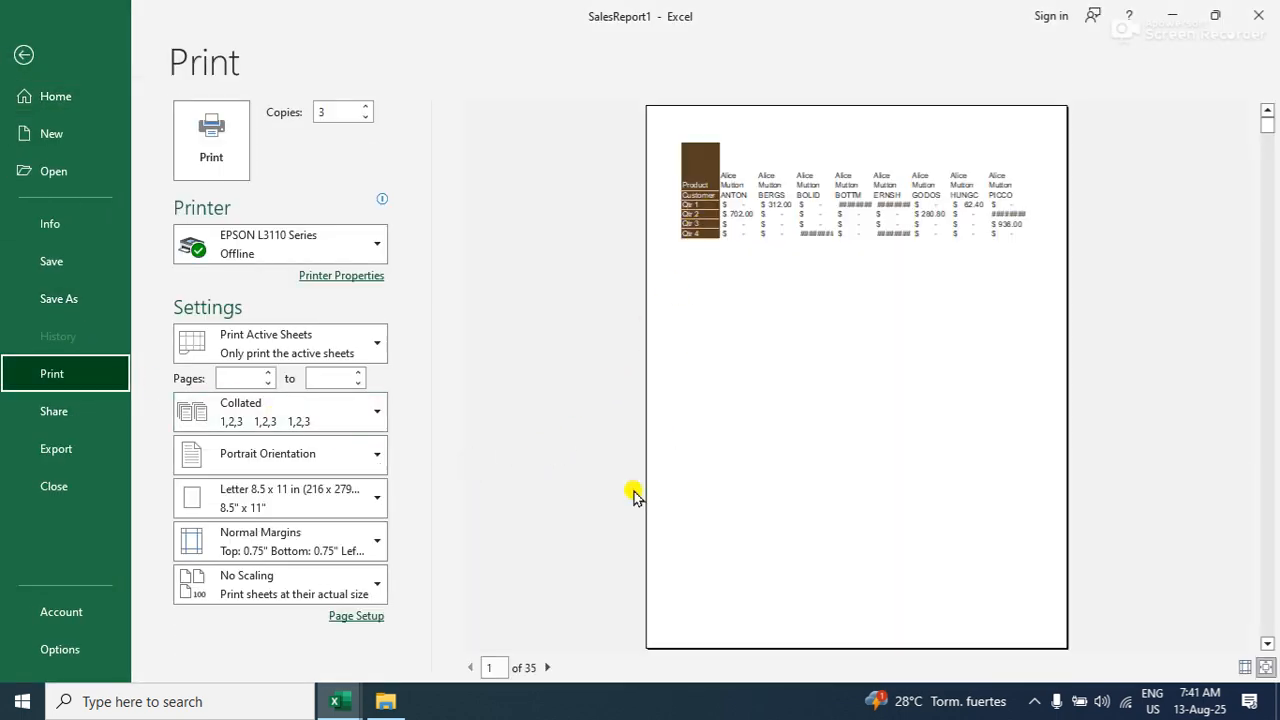
pyautogui.click(547, 667)
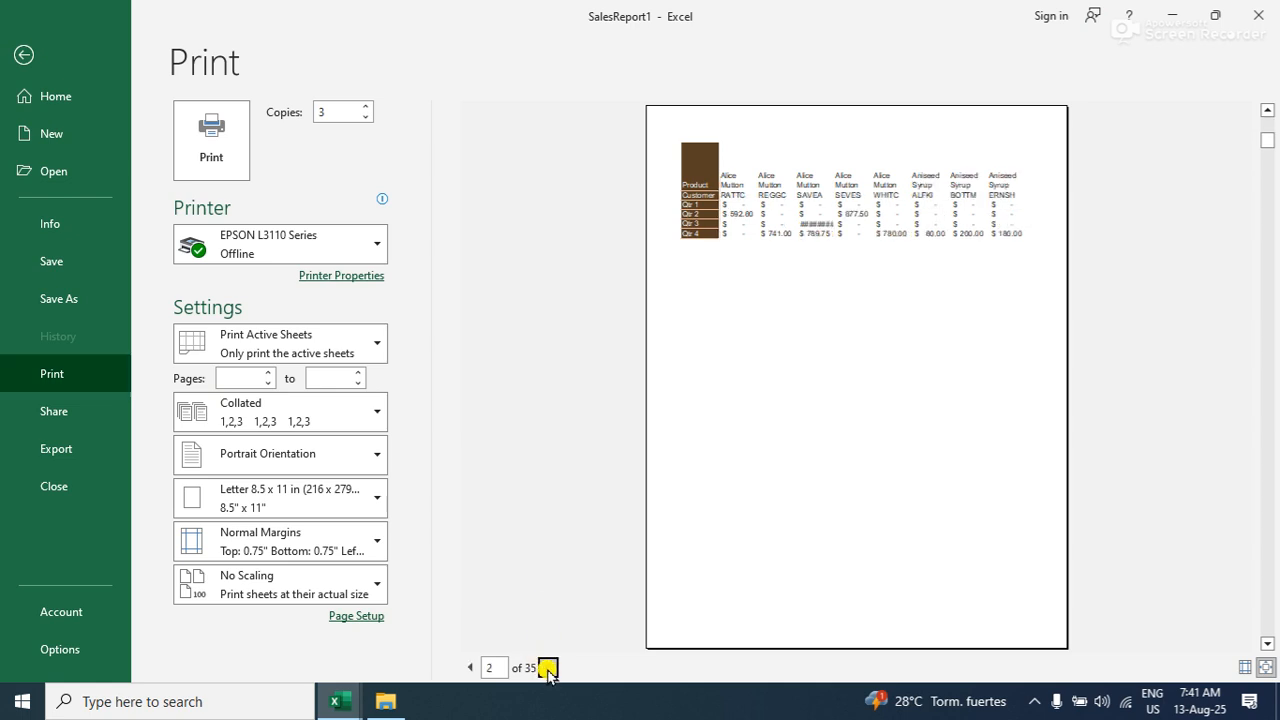
pyautogui.click(547, 667)
pyautogui.click(547, 667)
pyautogui.click(547, 667)
pyautogui.click(547, 667)
pyautogui.click(547, 667)
pyautogui.click(547, 667)
pyautogui.click(547, 667)
pyautogui.click(547, 667)
pyautogui.click(547, 667)
pyautogui.click(547, 667)
pyautogui.click(547, 667)
pyautogui.click(547, 667)
pyautogui.click(547, 667)
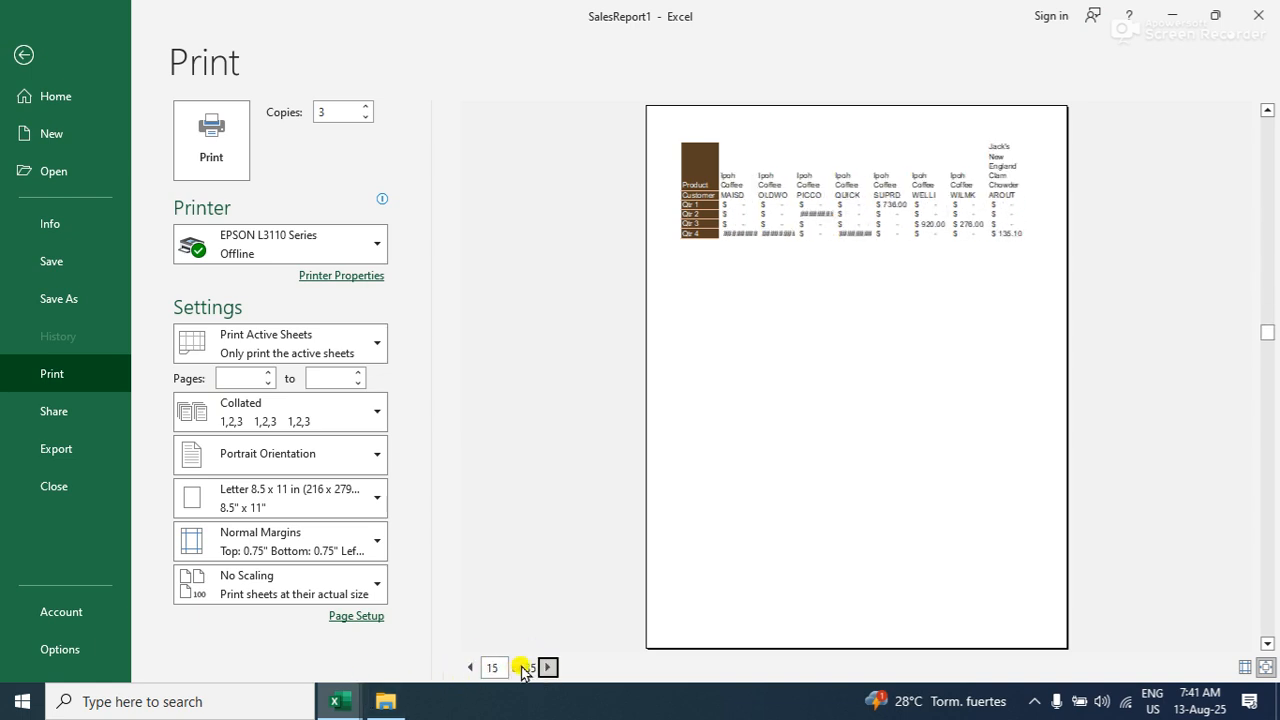
pyautogui.click(553, 668)
pyautogui.click(470, 668)
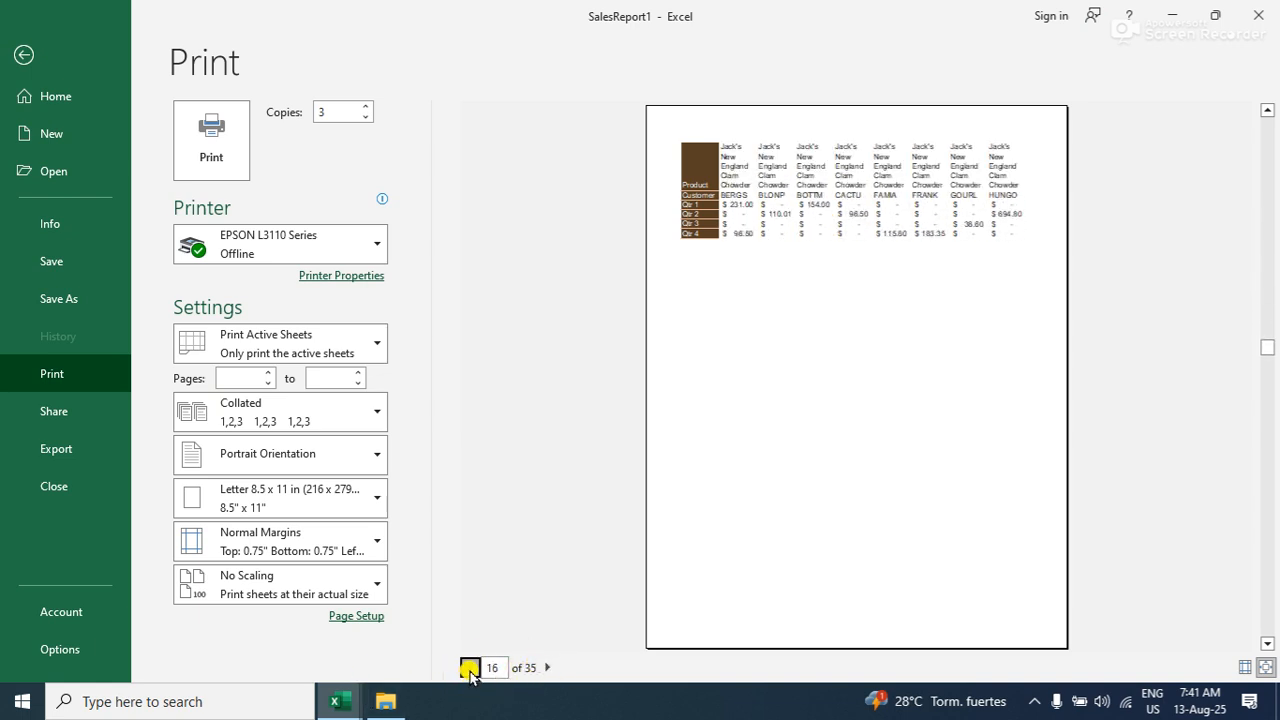
pyautogui.click(470, 669)
pyautogui.click(470, 668)
pyautogui.click(470, 668)
pyautogui.click(470, 668)
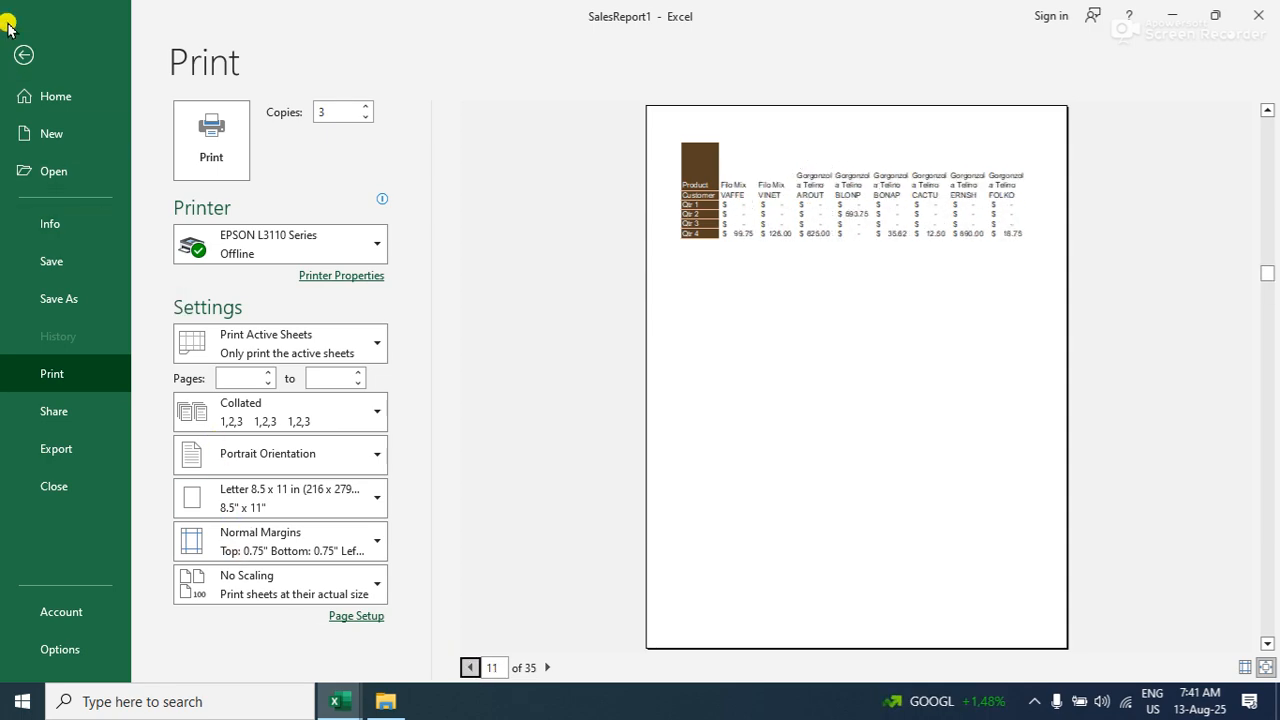
pyautogui.click(23, 54)
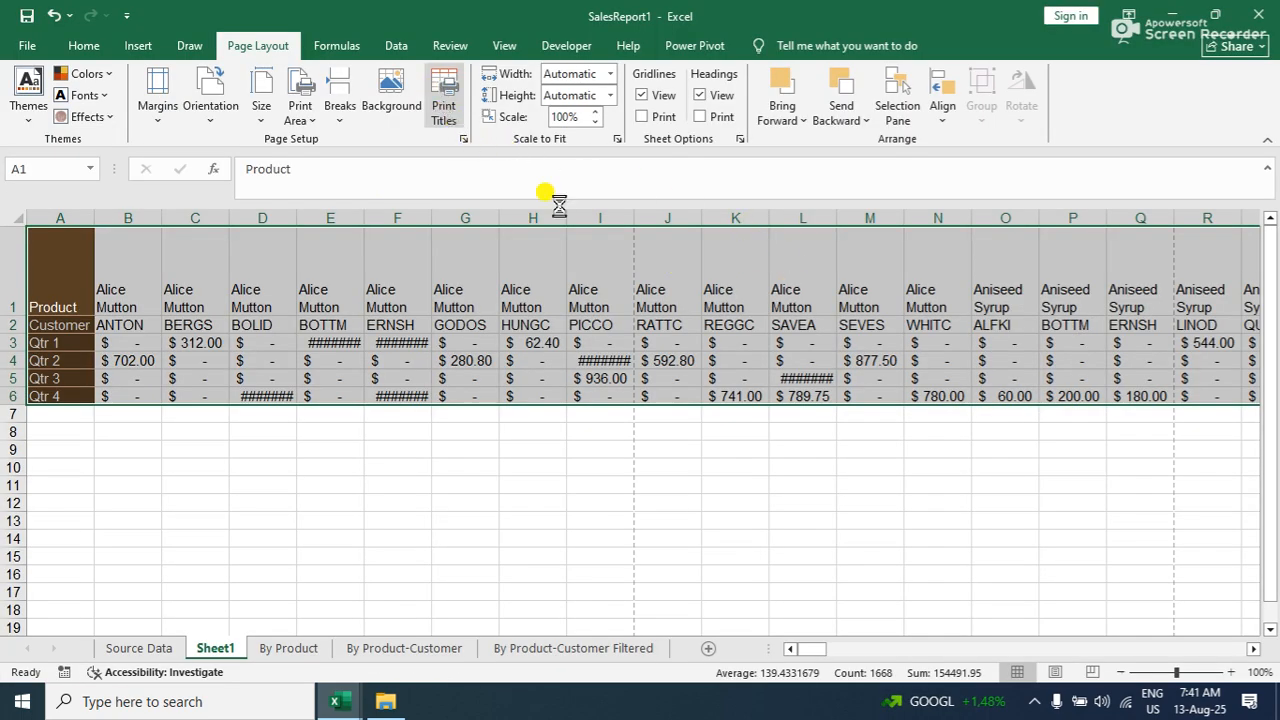
# Clear the columns to repeat at left from Sheet1's print titles
pyautogui.moveTo(909, 318); pyautogui.dragTo(765, 317)
pyautogui.press('Delete')
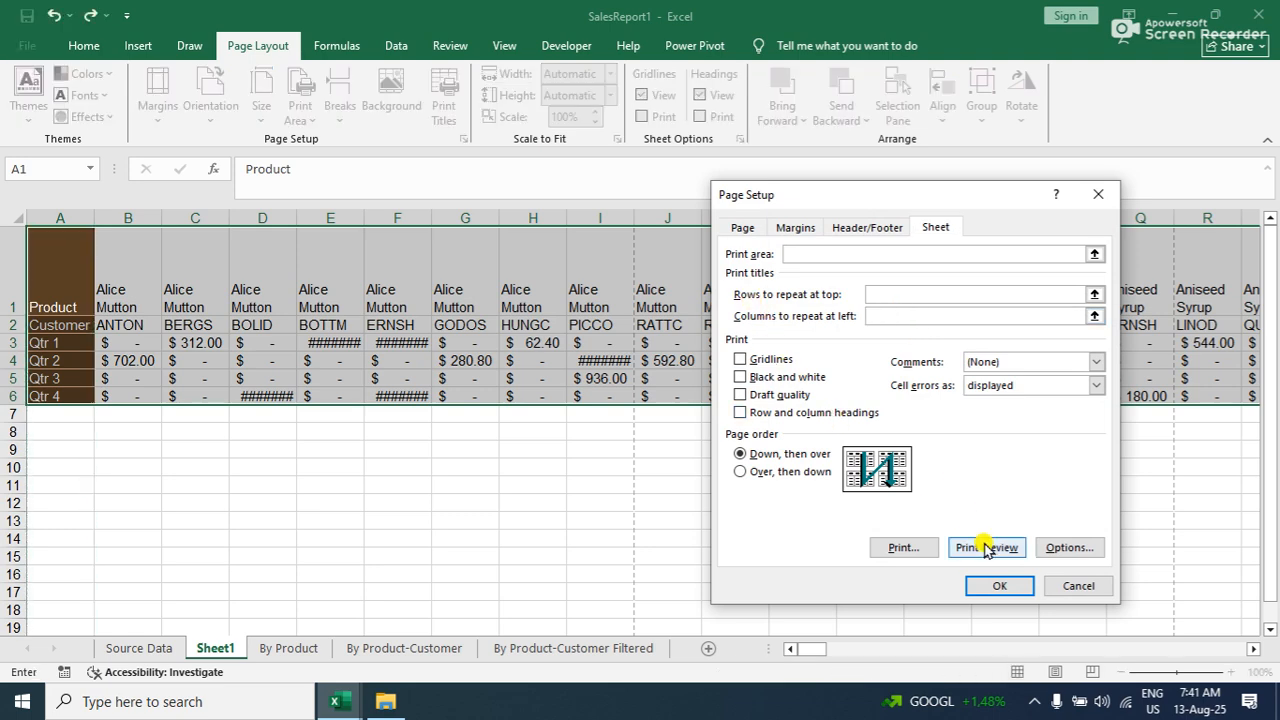
pyautogui.click(995, 585)
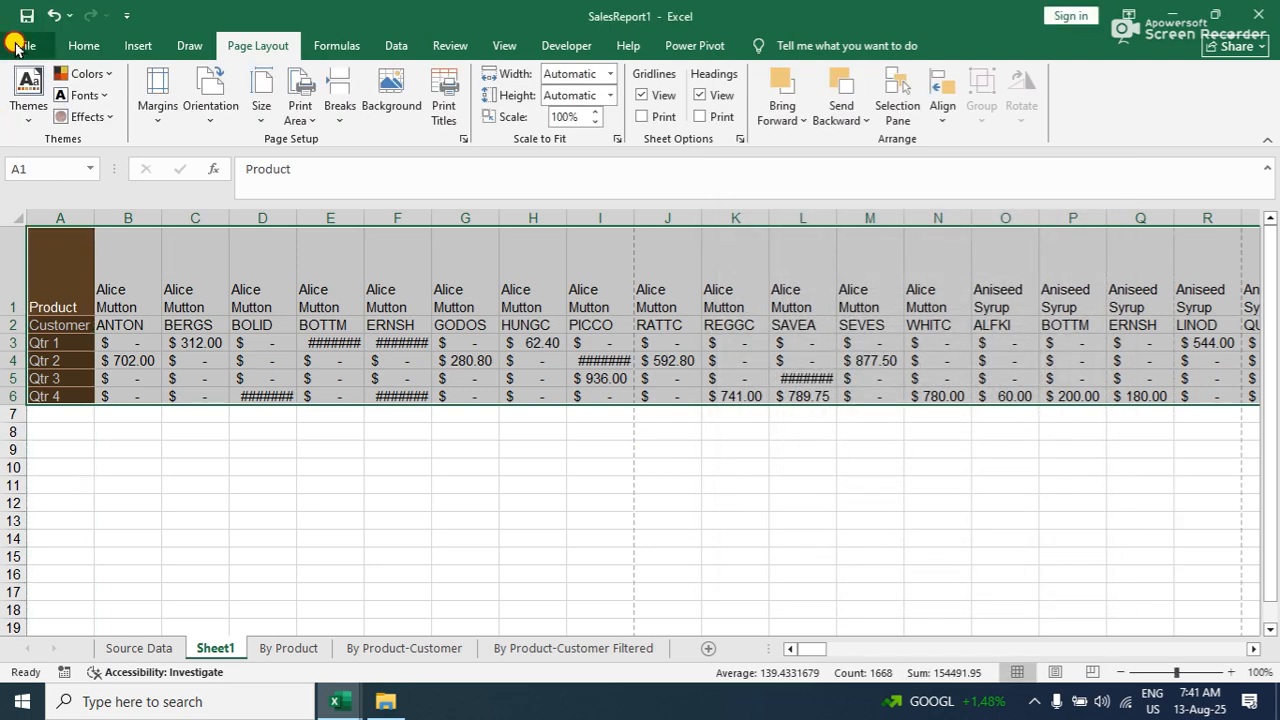
# Page through Sheet1's print preview without print titles, return to the worksheet and select cell I11
pyautogui.click(27, 45)
pyautogui.click(82, 372)
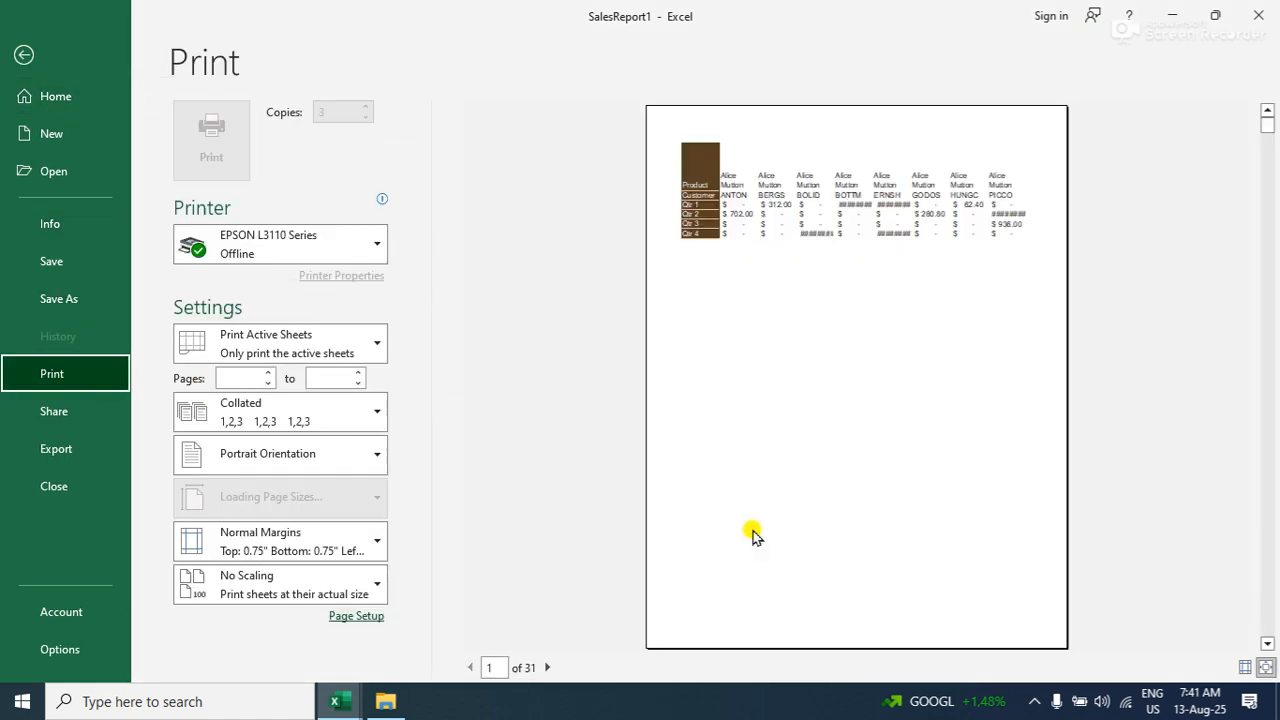
pyautogui.click(548, 667)
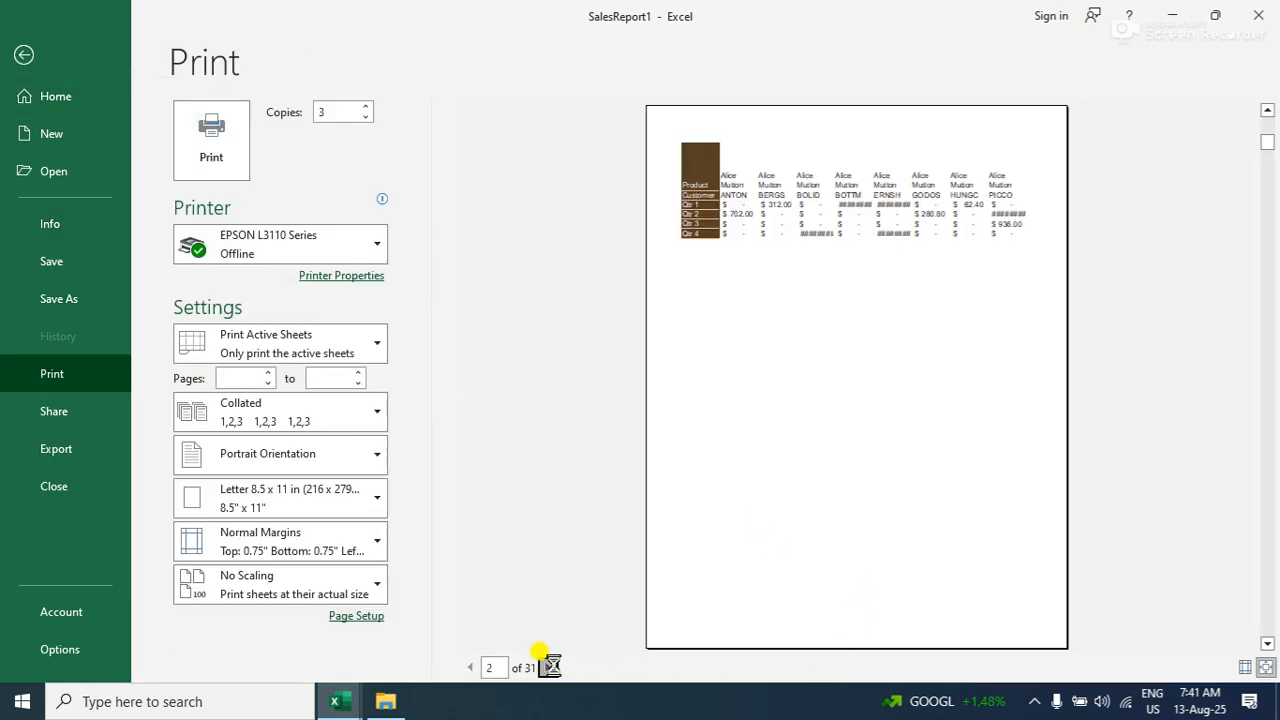
pyautogui.click(548, 667)
pyautogui.click(548, 667)
pyautogui.click(548, 667)
pyautogui.click(548, 667)
pyautogui.click(548, 667)
pyautogui.click(548, 667)
pyautogui.click(548, 667)
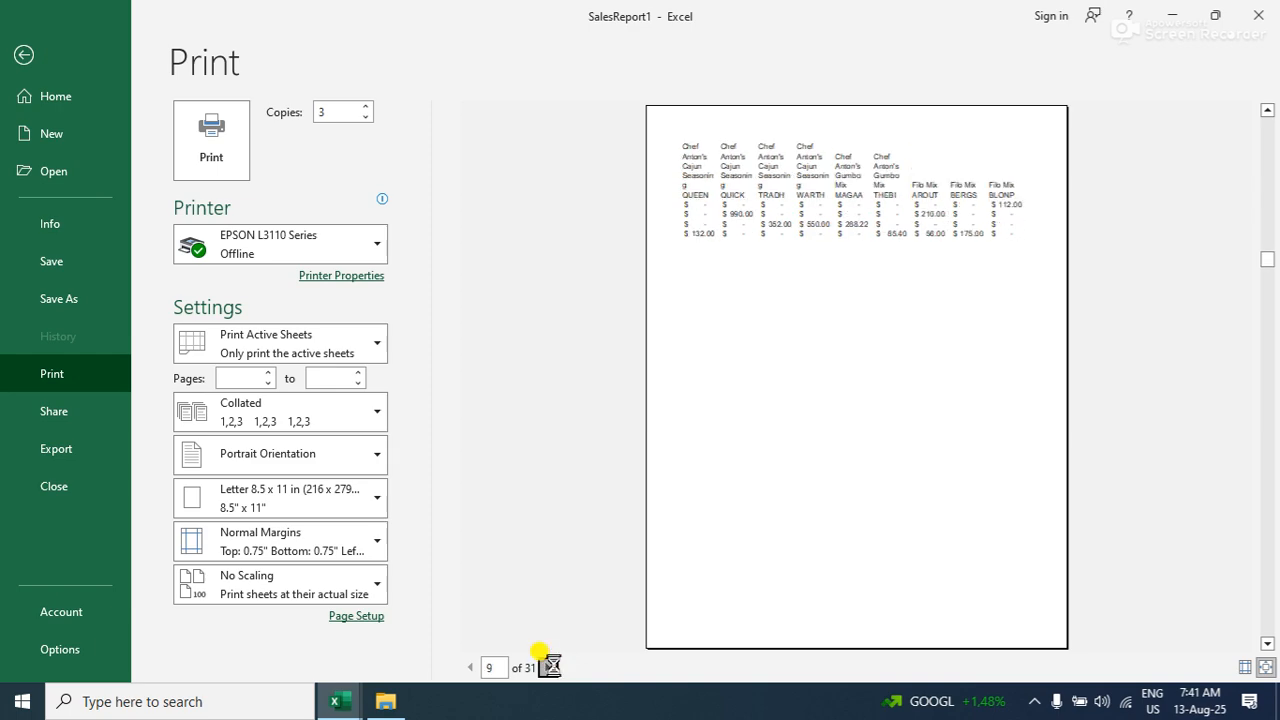
pyautogui.click(548, 667)
pyautogui.click(28, 55)
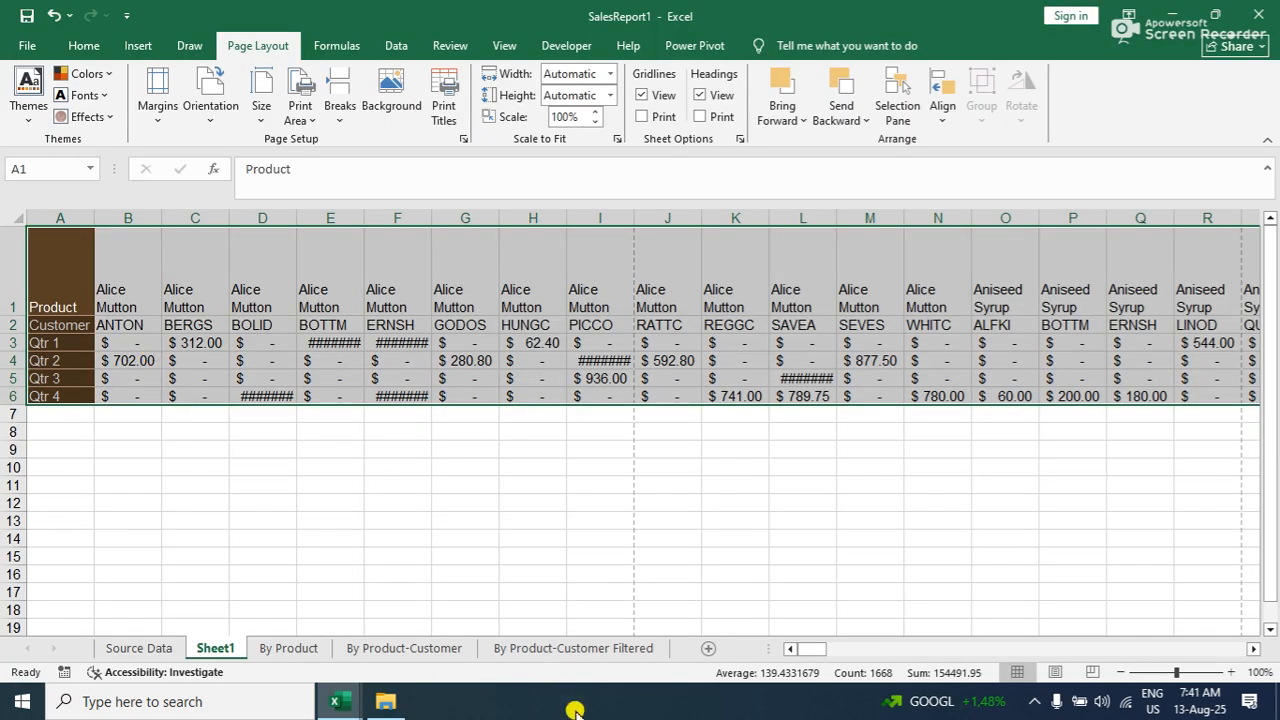
pyautogui.click(610, 483)
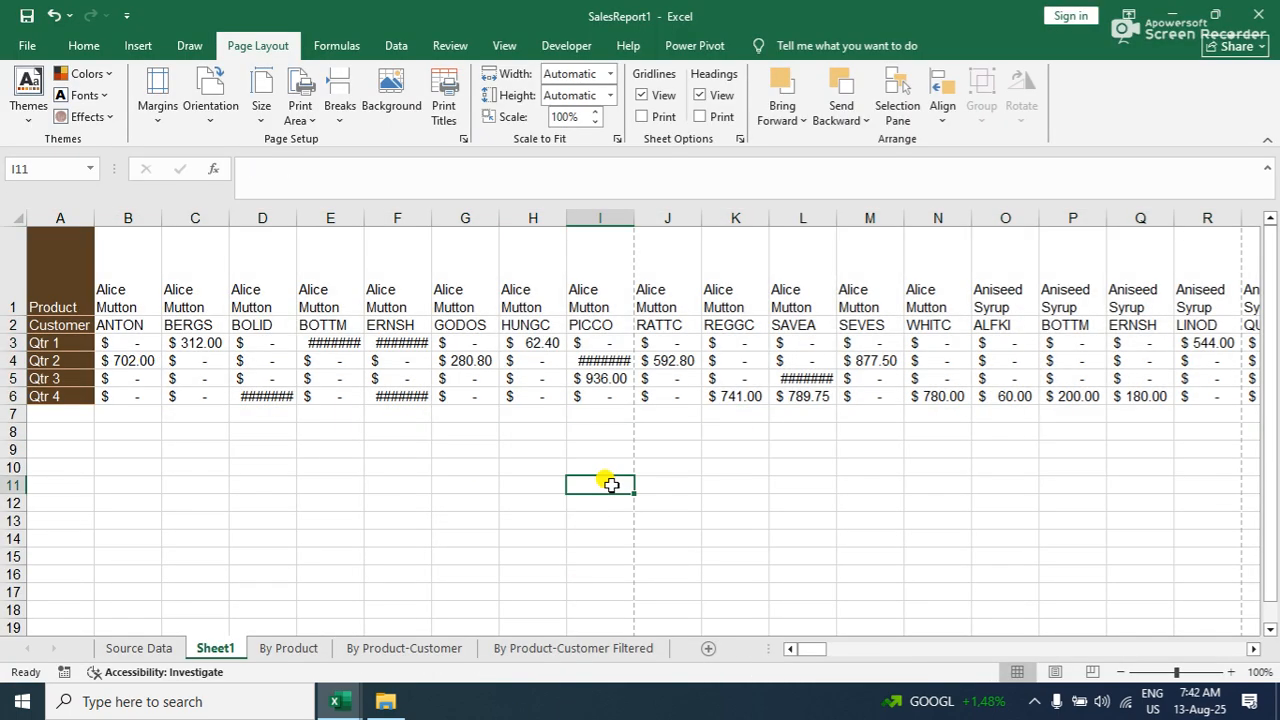
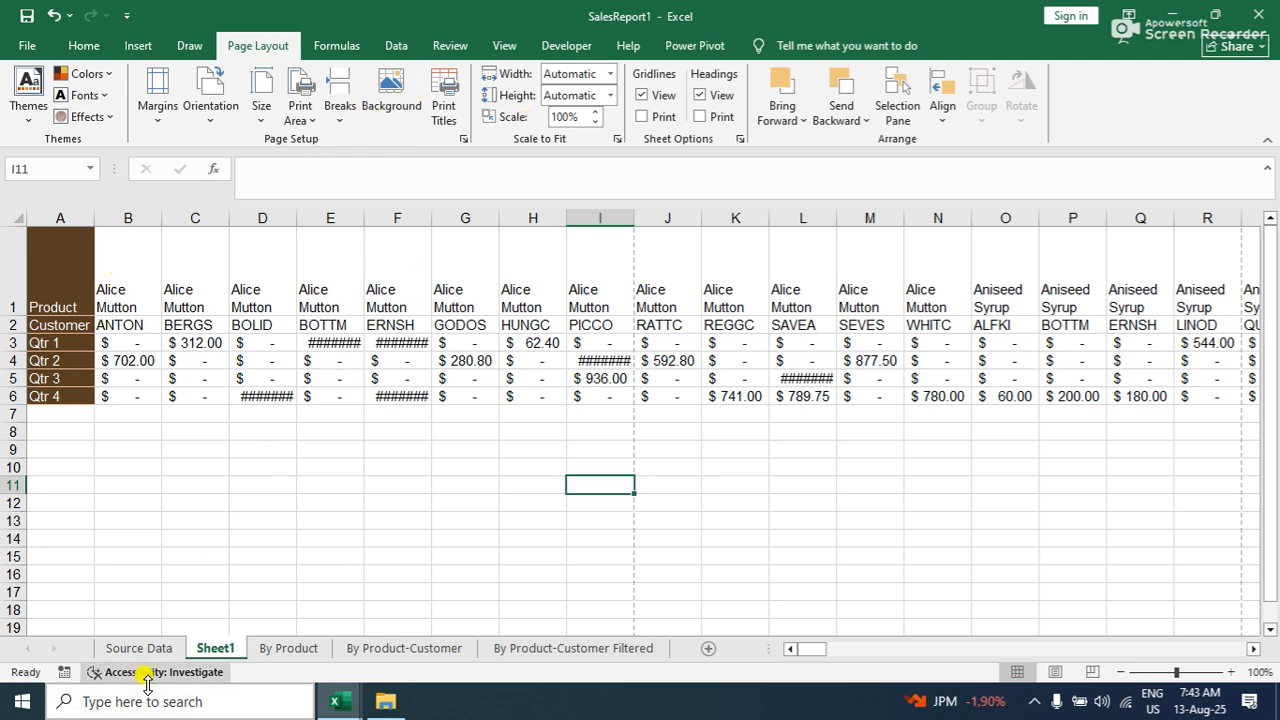
# Set the Source Data sheet background to the picture "_104363080_22bdcc79-c9e1-4e17-bdbb-eb8d479bae2a - Copy" from the Lab Picture folder on drive D
pyautogui.click(128, 648)
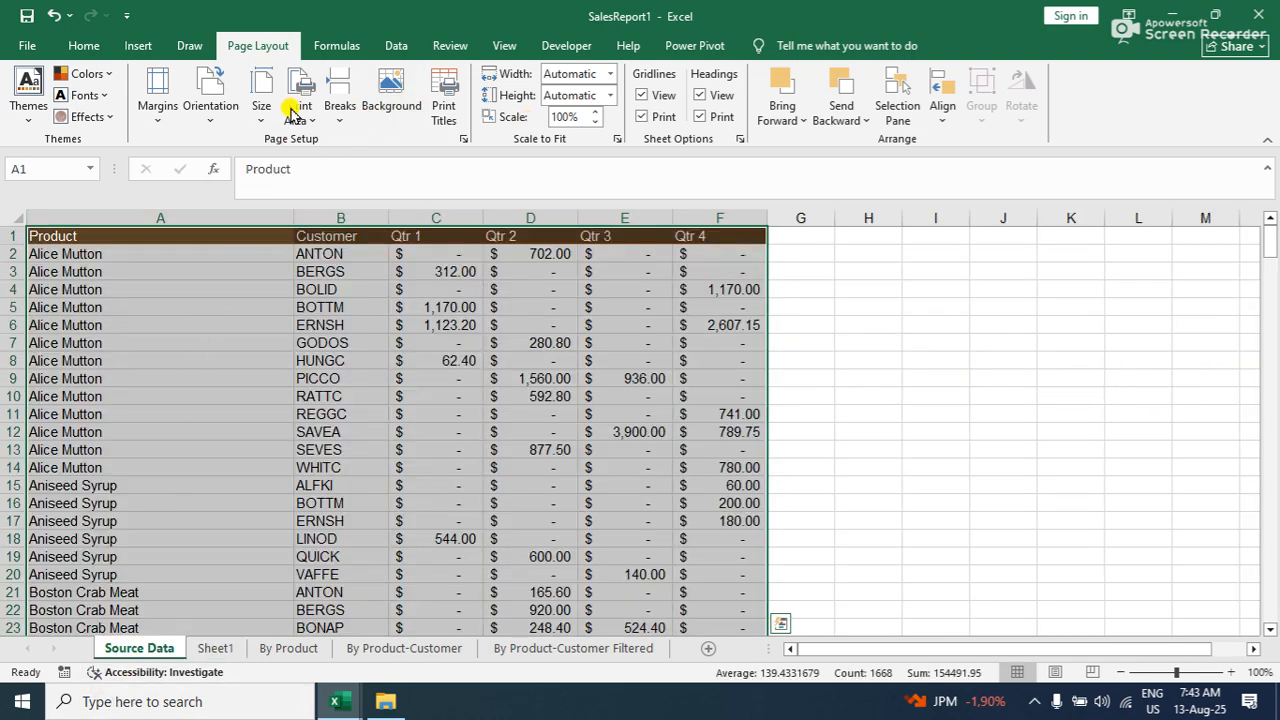
pyautogui.click(413, 104)
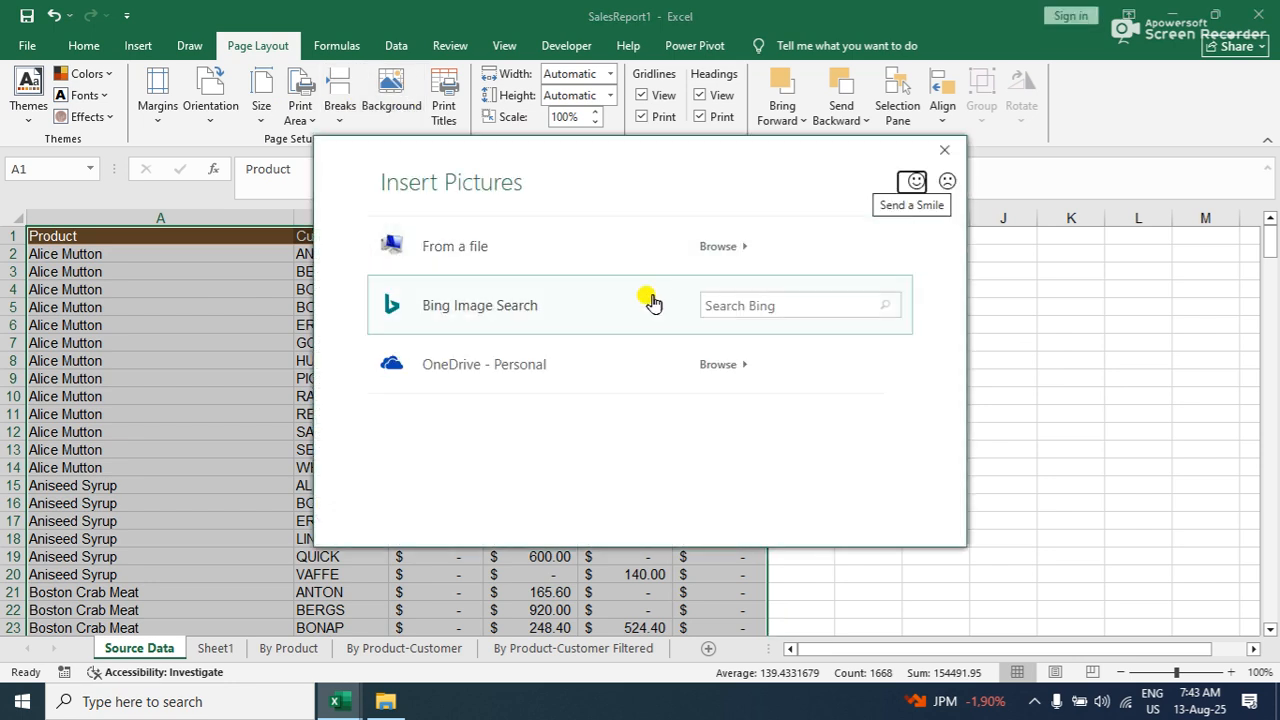
pyautogui.press('Escape')
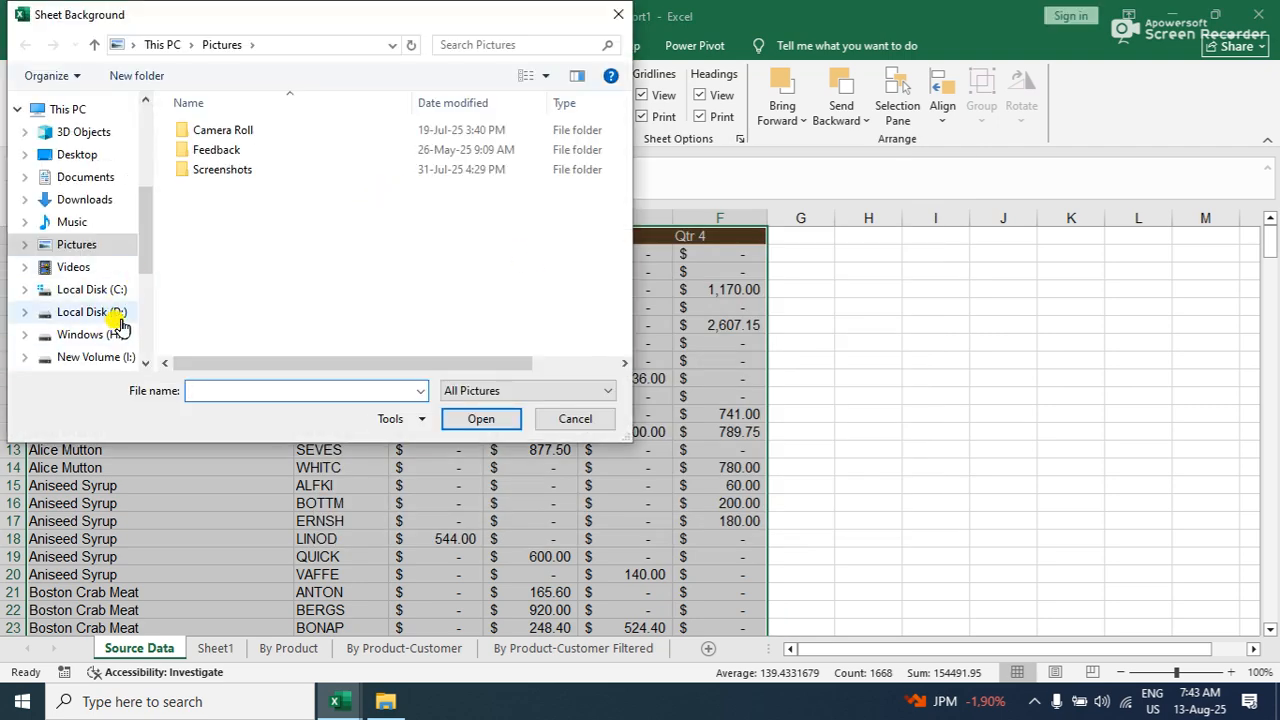
pyautogui.click(112, 312)
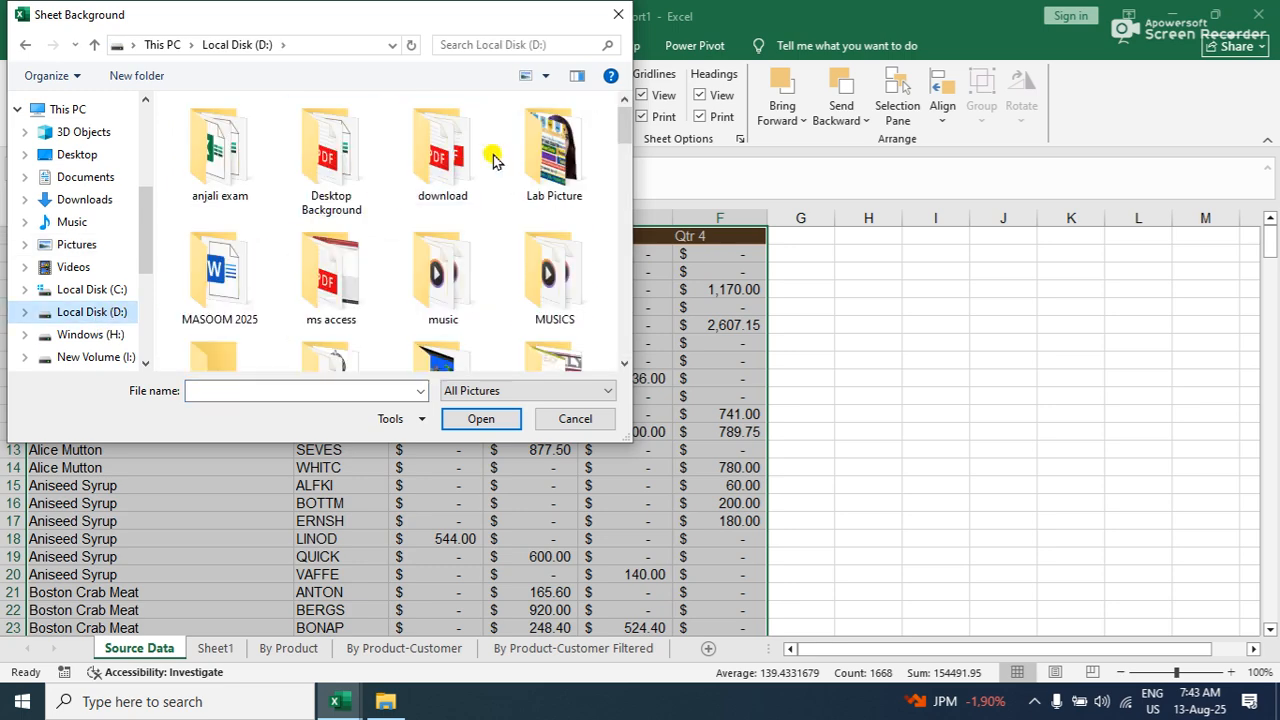
pyautogui.doubleClick(510, 165)
pyautogui.click(548, 183)
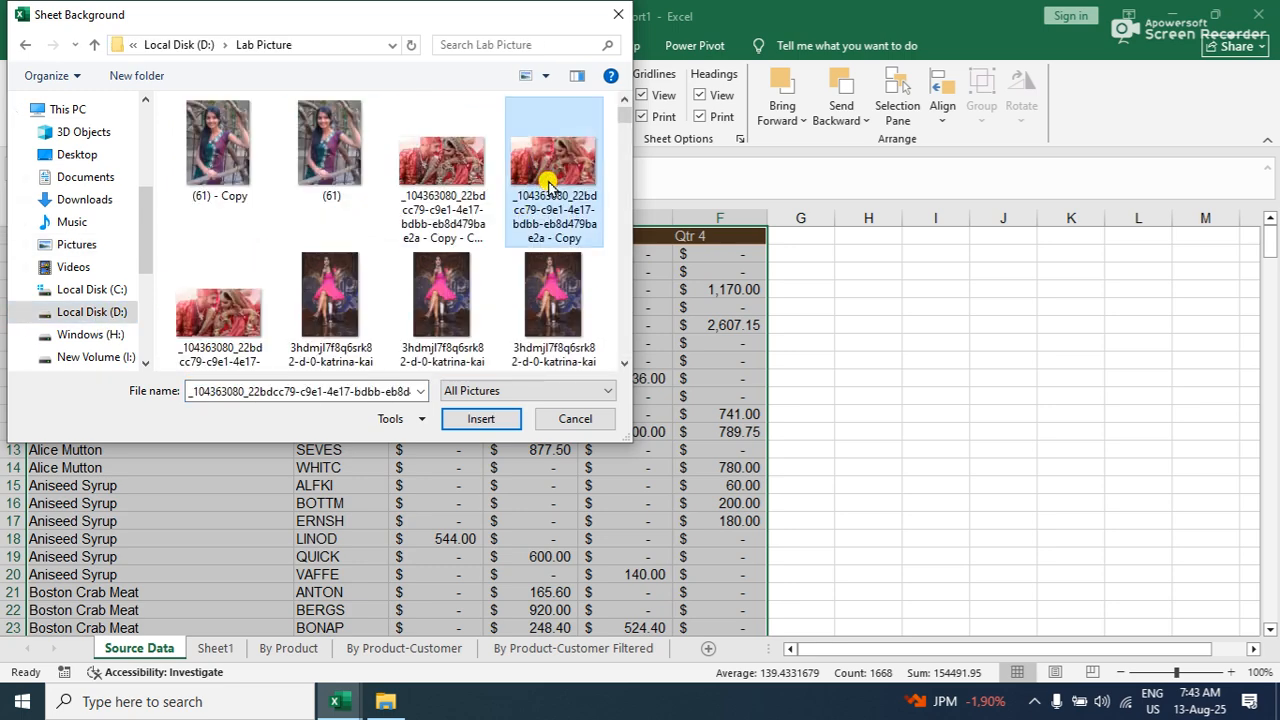
pyautogui.click(482, 420)
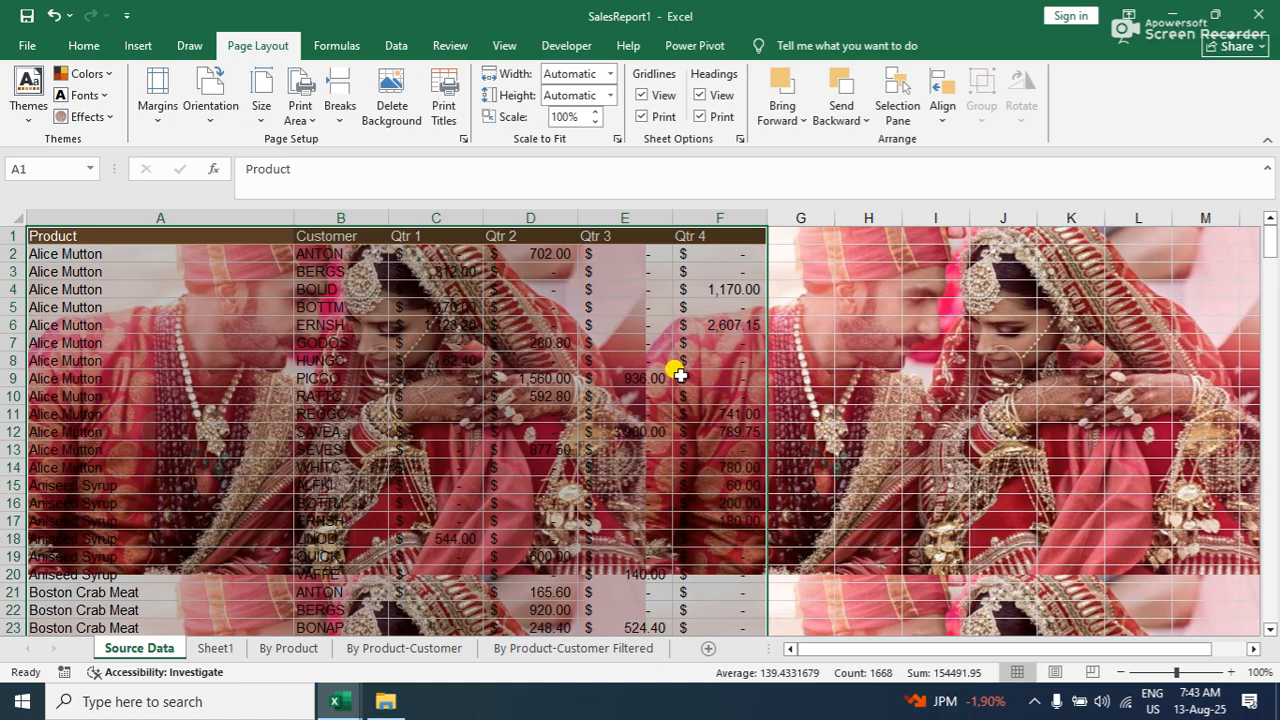
# Delete the background picture from the Source Data sheet
pyautogui.scroll(-20, 731, 347)
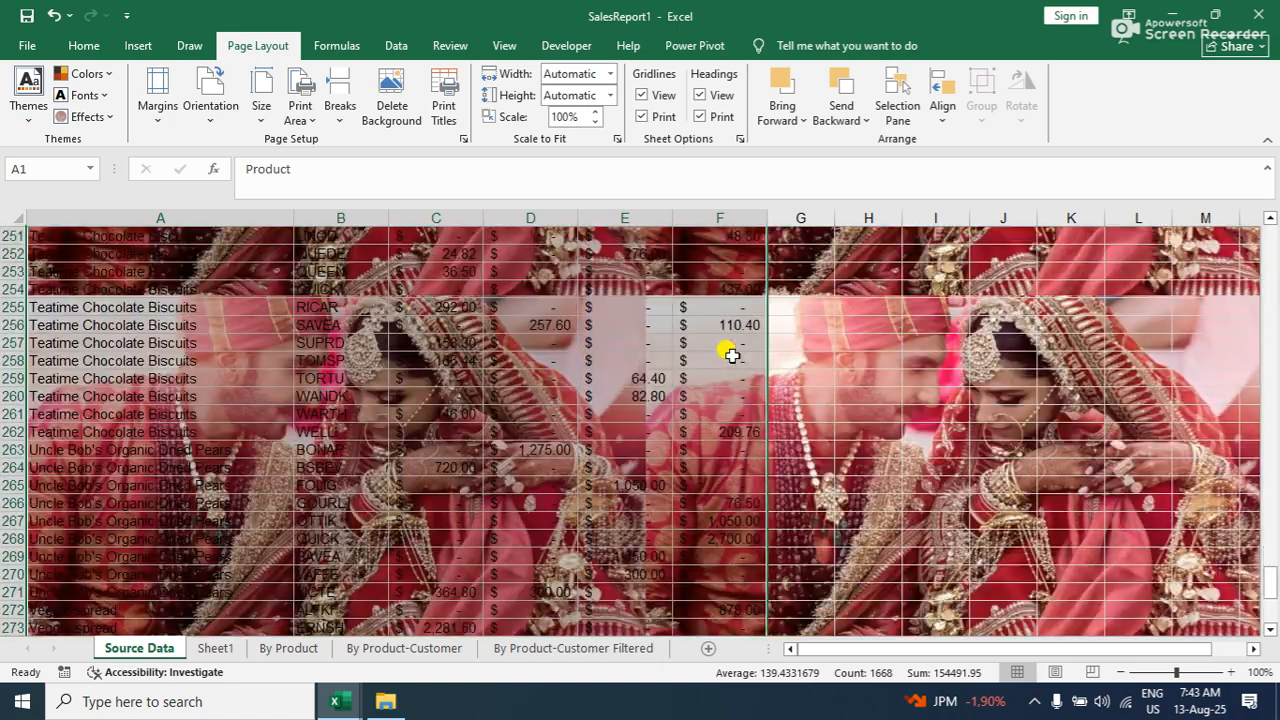
pyautogui.scroll(-20, 727, 355)
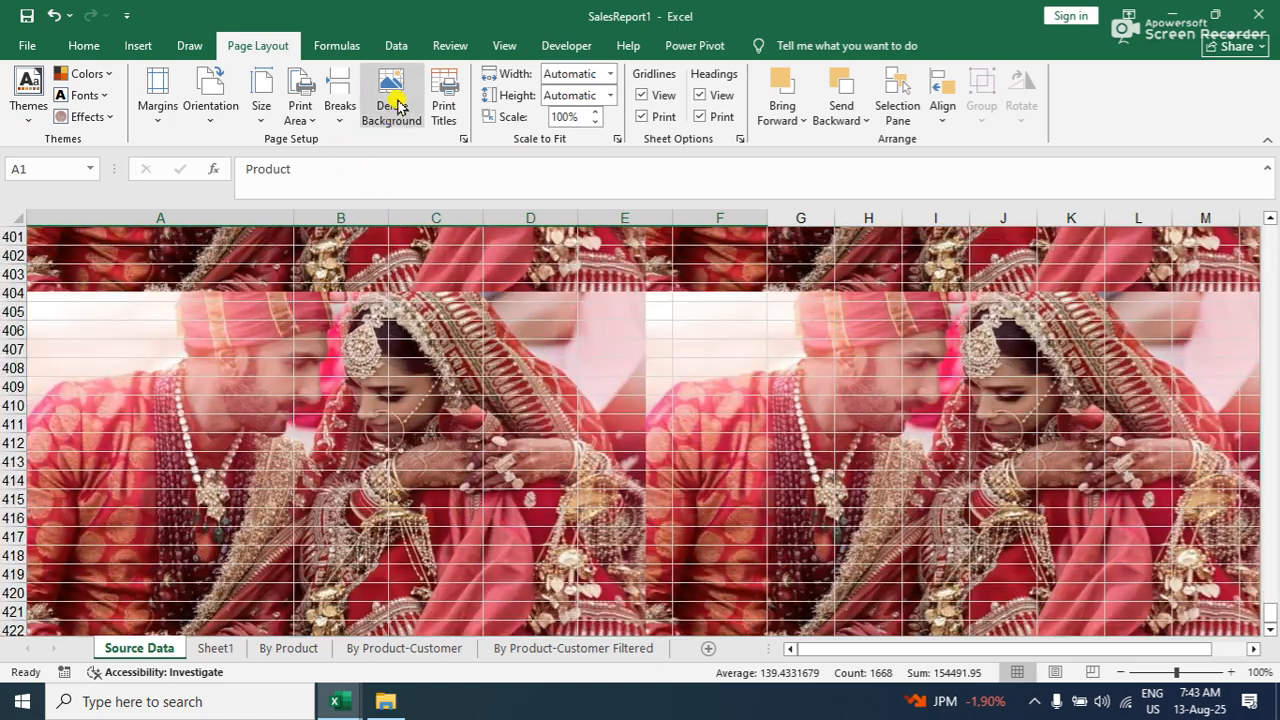
pyautogui.click(397, 104)
pyautogui.scroll(20, 386, 306)
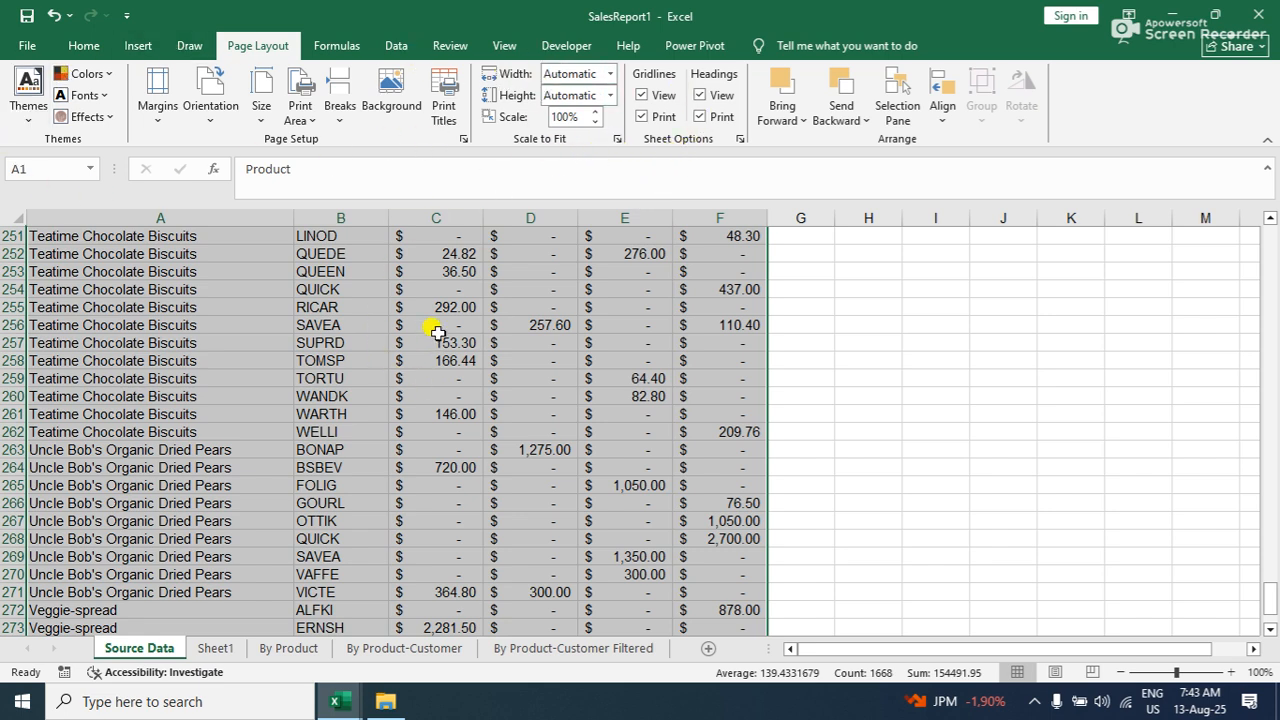
# Close the SalesReport1 workbook and dismiss its save dialog
pyautogui.click(20, 45)
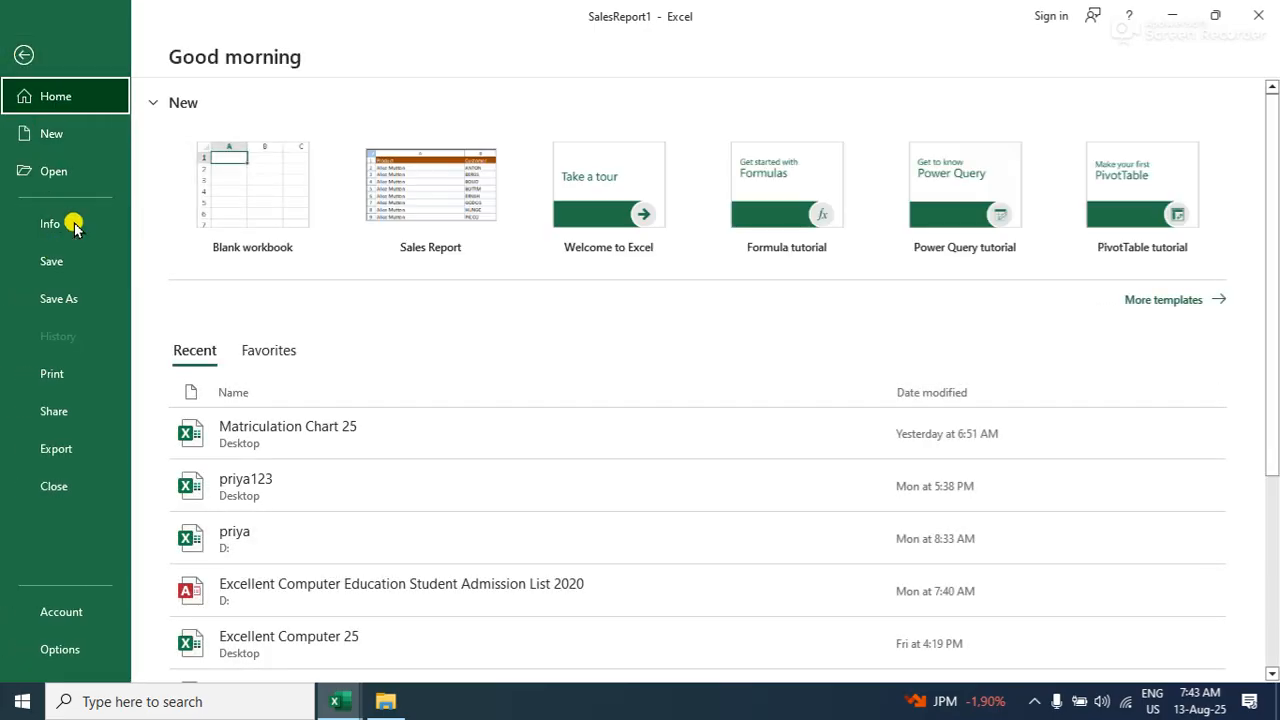
pyautogui.click(52, 487)
pyautogui.click(735, 390)
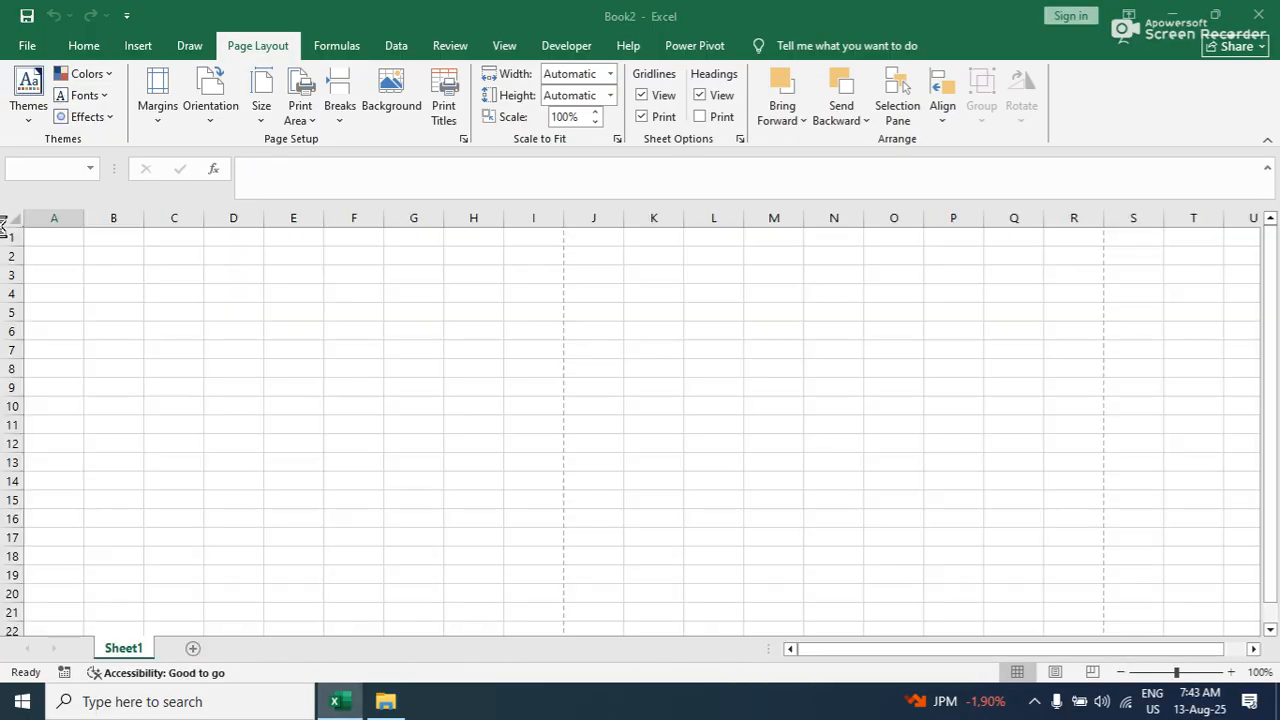
# Minimize the blank Book2 workbook and open the Student form PDF from the desktop
pyautogui.click(73, 258)
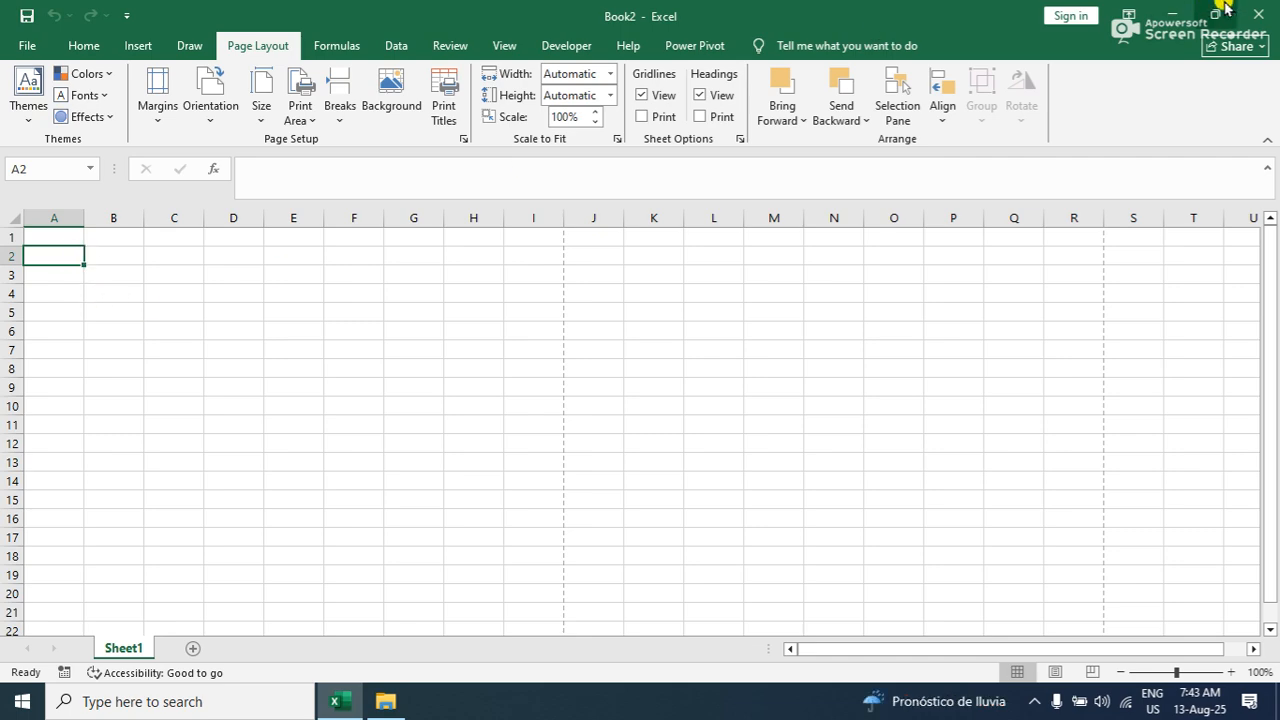
pyautogui.click(1180, 15)
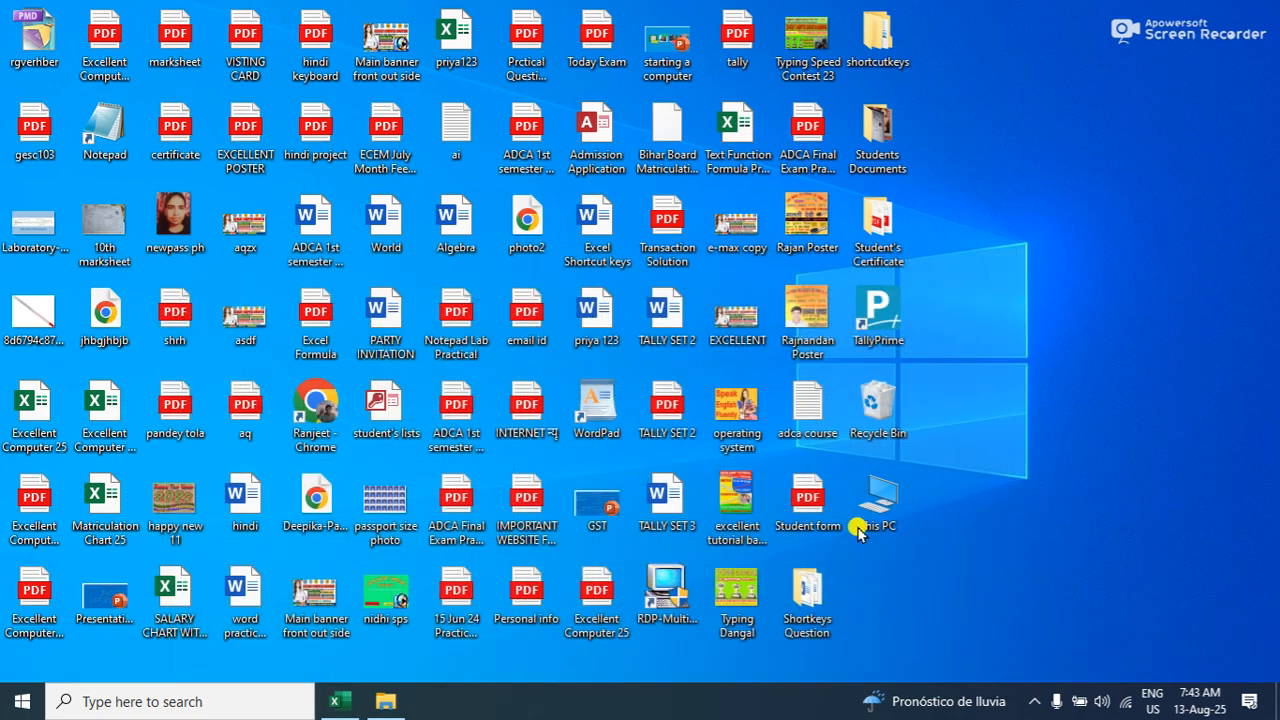
pyautogui.doubleClick(795, 512)
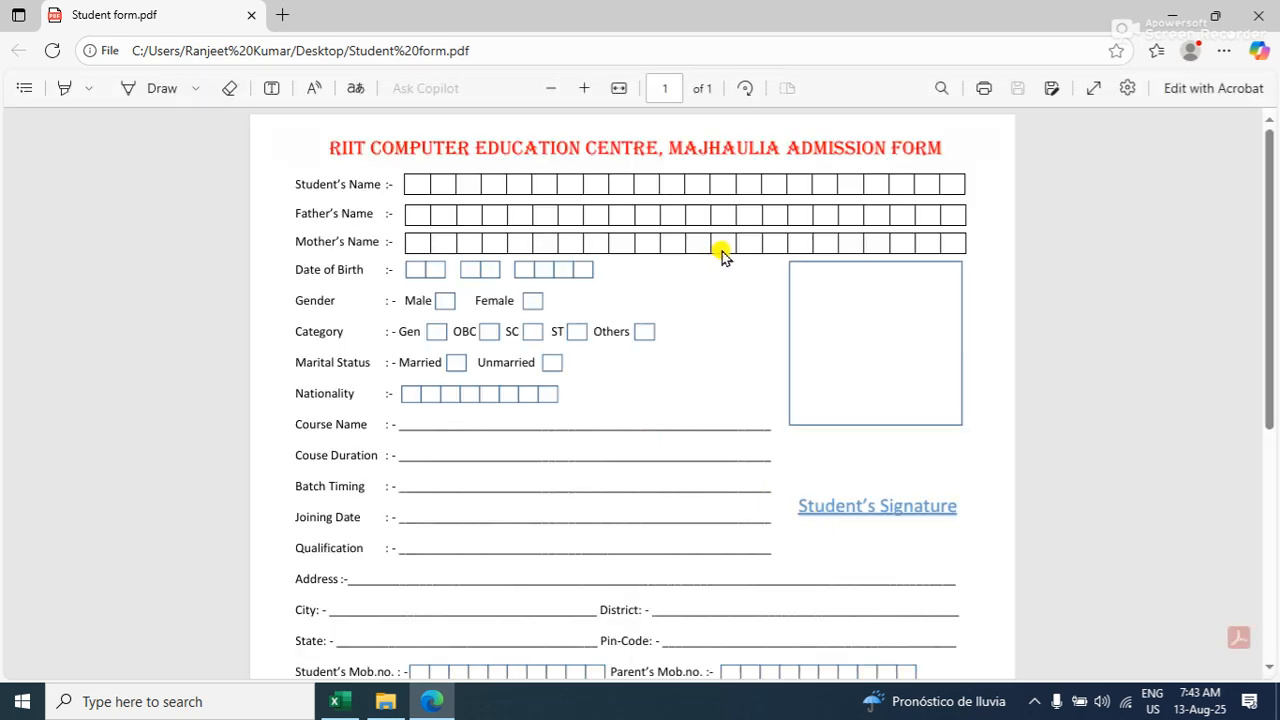
# Examine the heading and field labels of the student admission form in the PDF
pyautogui.scroll(2, 569, 274)
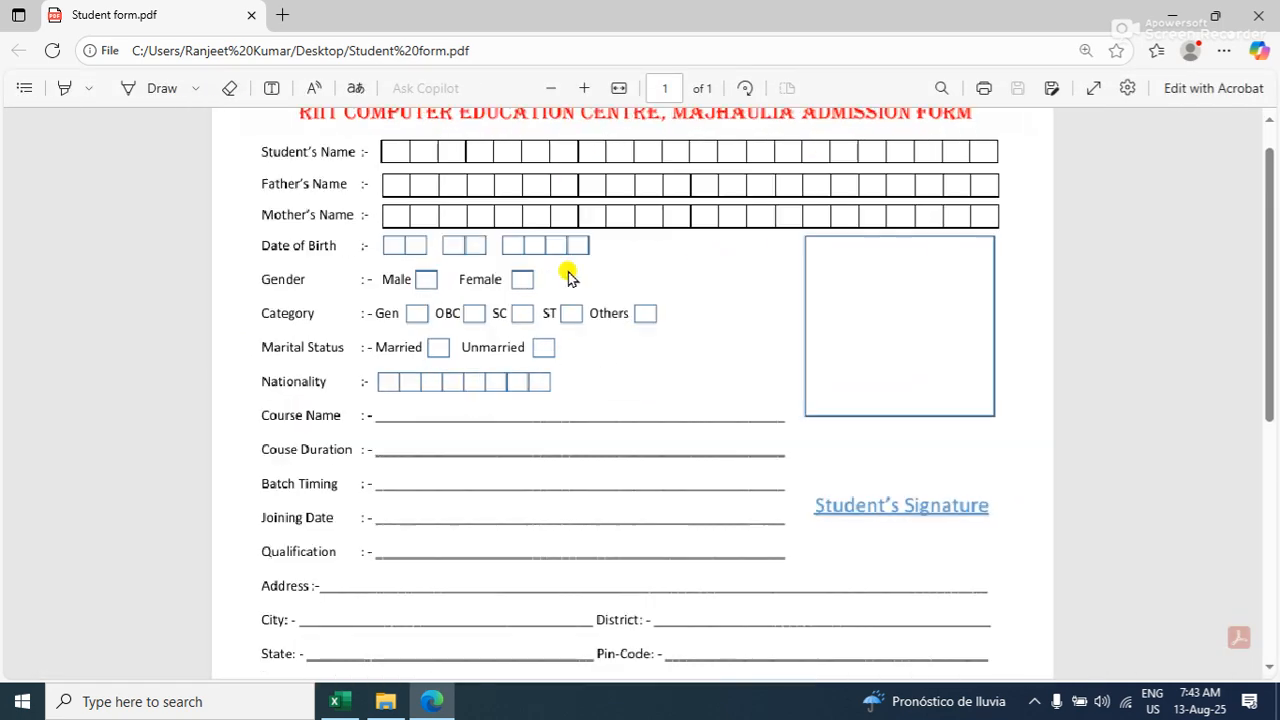
pyautogui.scroll(1, 569, 274)
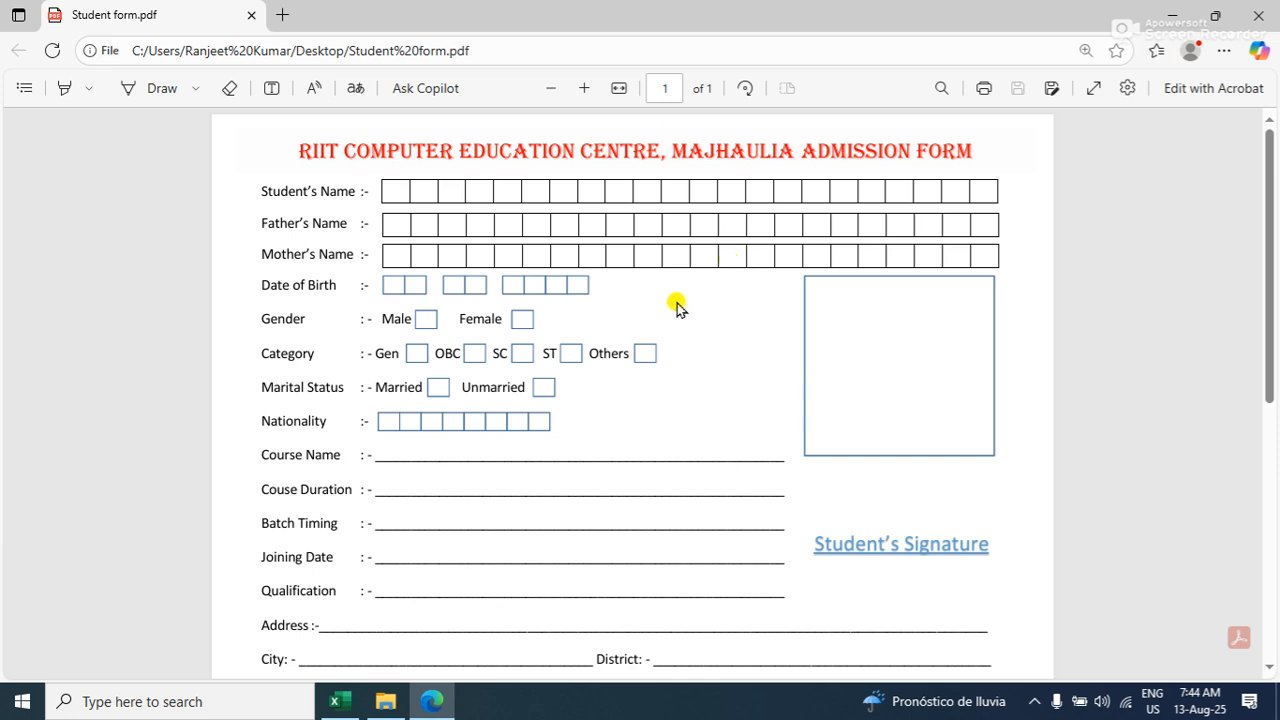
pyautogui.keyDown('ctrl'); pyautogui.scroll(1, 789, 287); pyautogui.keyUp('ctrl')
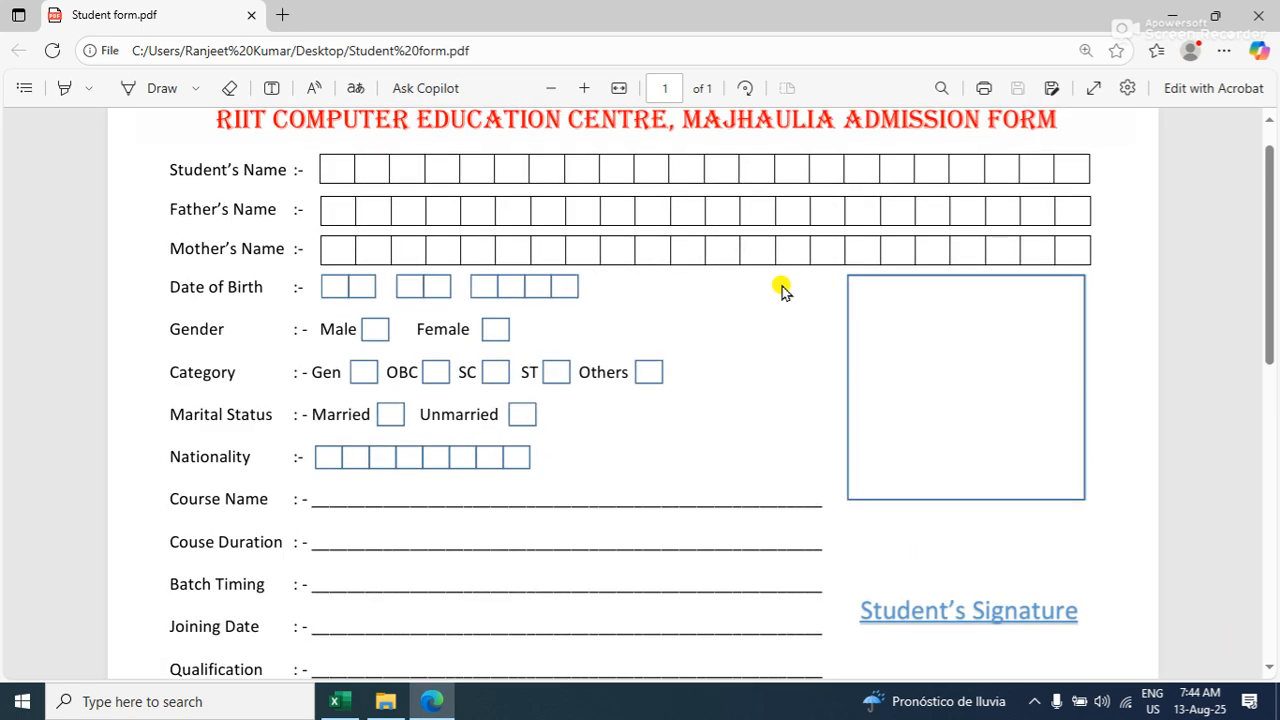
pyautogui.scroll(1, 781, 290)
pyautogui.keyDown('ctrl'); pyautogui.scroll(1, 781, 290); pyautogui.keyUp('ctrl')
pyautogui.keyDown('ctrl'); pyautogui.scroll(-2, 781, 290); pyautogui.keyUp('ctrl')
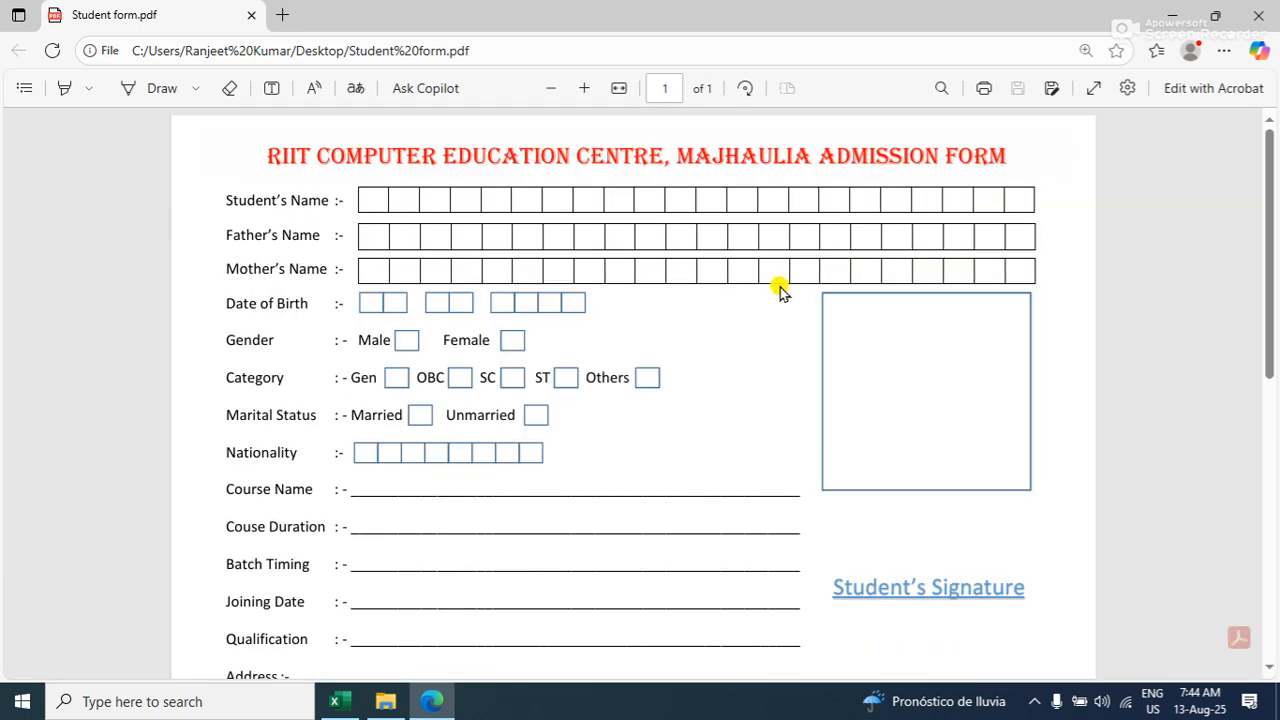
pyautogui.keyDown('ctrl'); pyautogui.scroll(-1, 811, 251); pyautogui.keyUp('ctrl')
pyautogui.keyDown('ctrl'); pyautogui.scroll(1, 813, 251); pyautogui.keyUp('ctrl')
pyautogui.keyDown('ctrl'); pyautogui.scroll(-1, 811, 250); pyautogui.keyUp('ctrl')
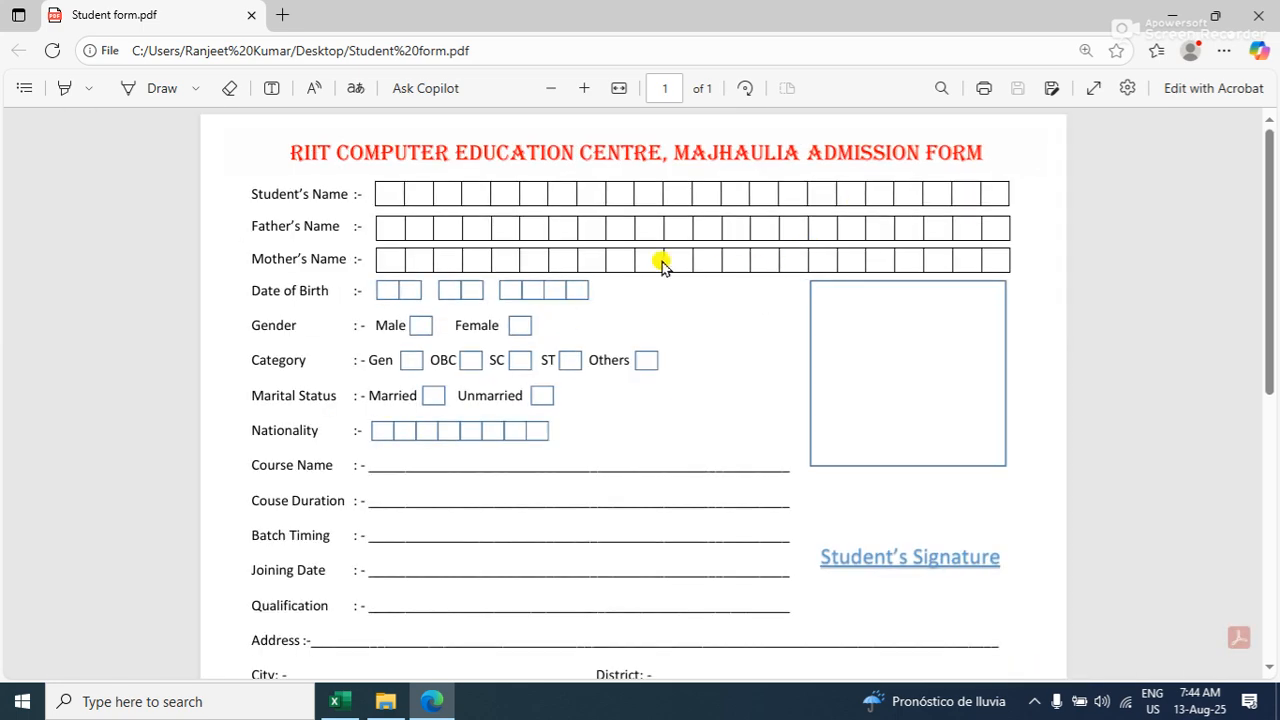
pyautogui.moveTo(300, 142); pyautogui.dragTo(1054, 120)
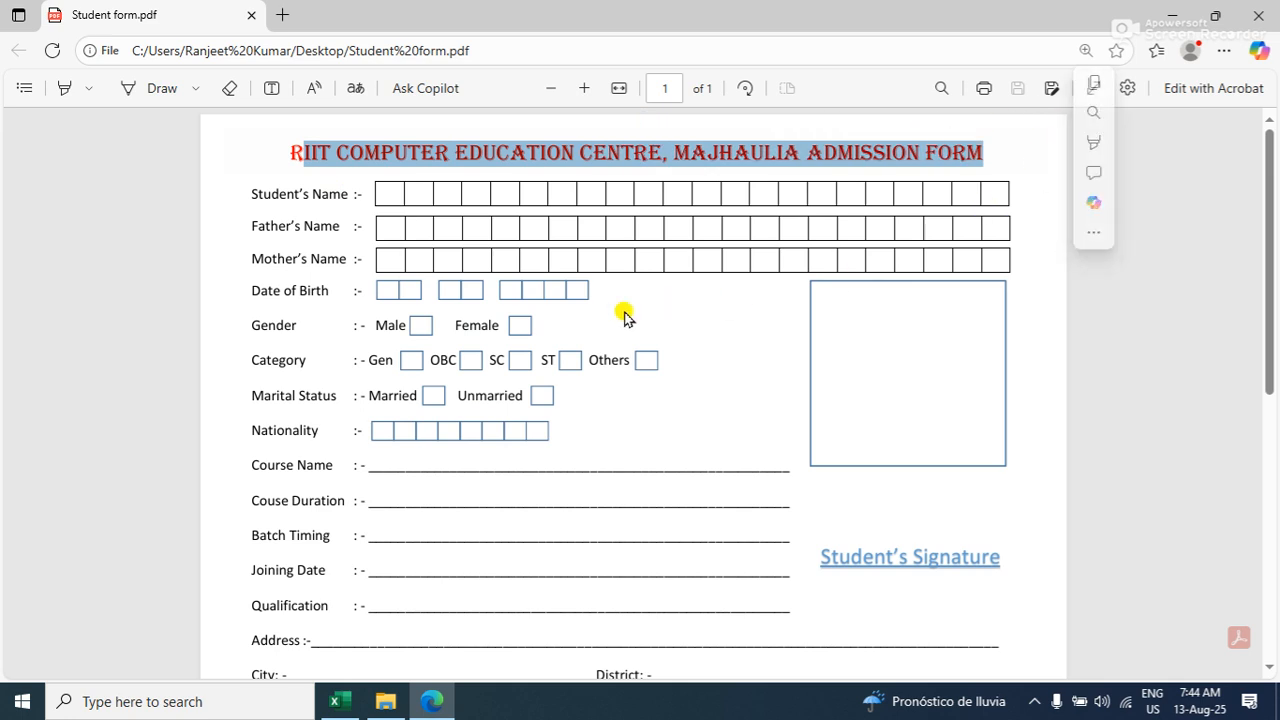
pyautogui.moveTo(303, 196); pyautogui.dragTo(278, 571)
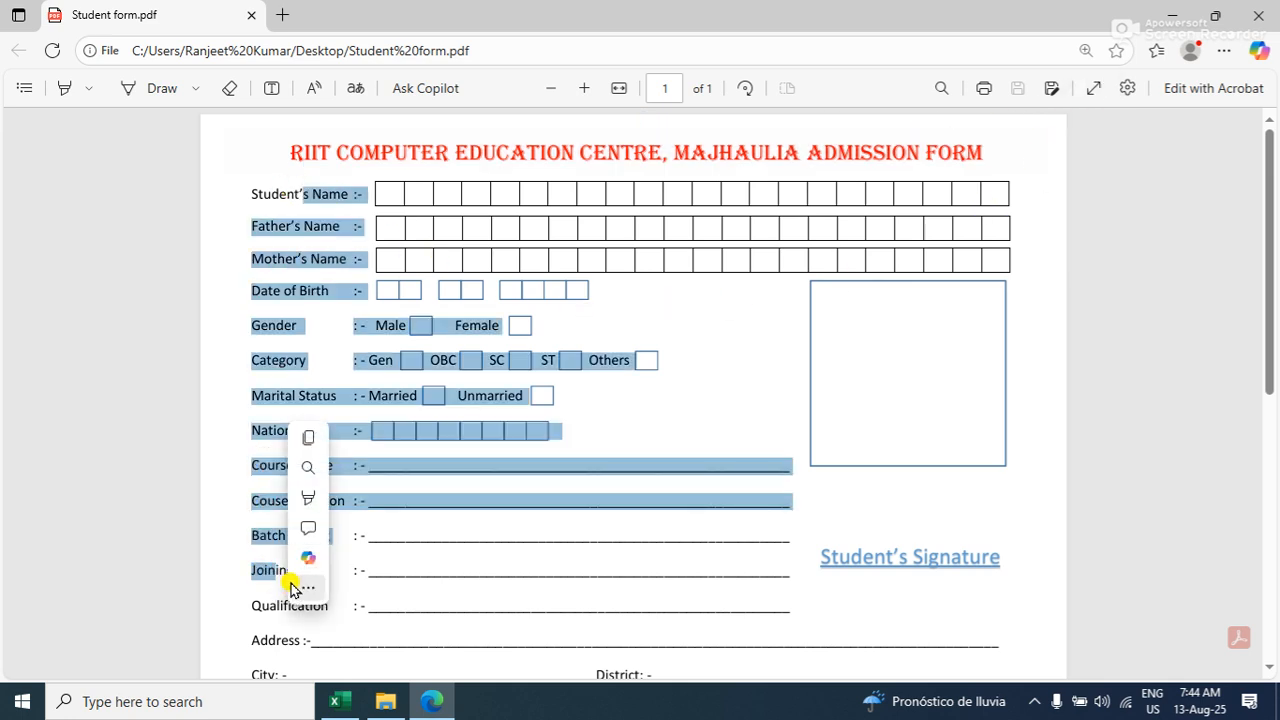
pyautogui.click(719, 341)
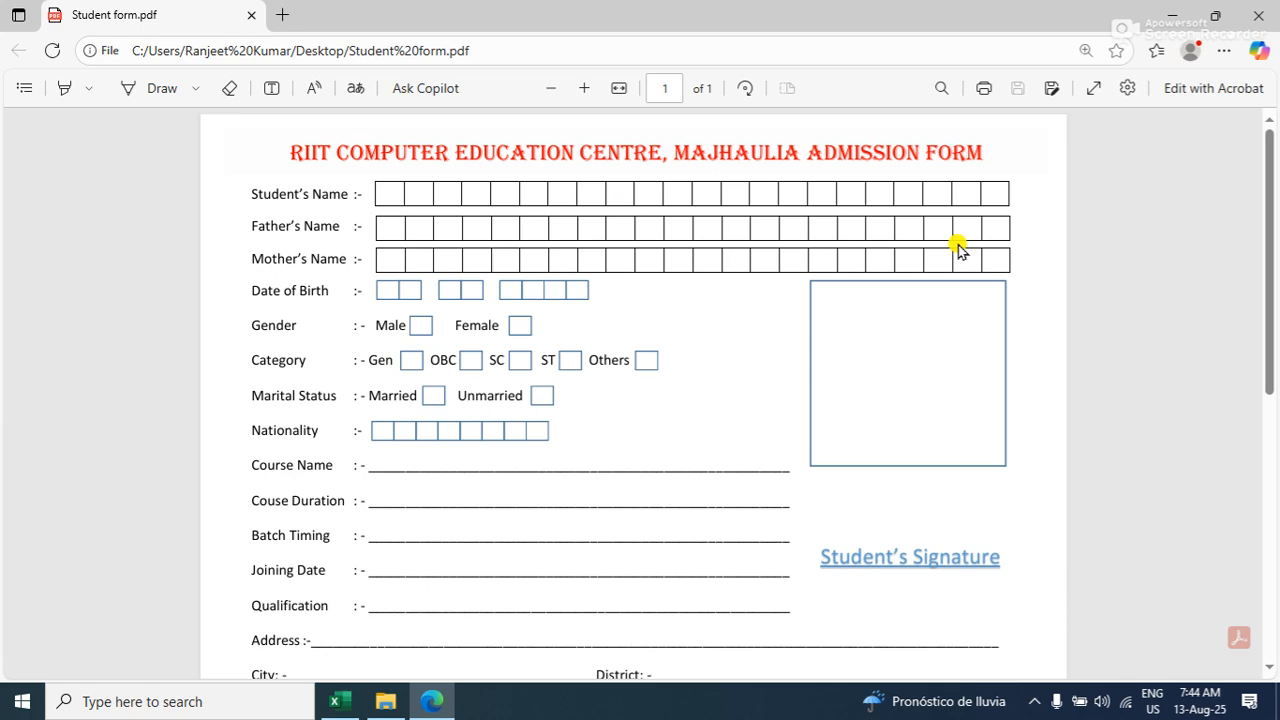
# Minimize the PDF, switch to the blank Book2 workbook in Excel and widen column A
pyautogui.click(1184, 8)
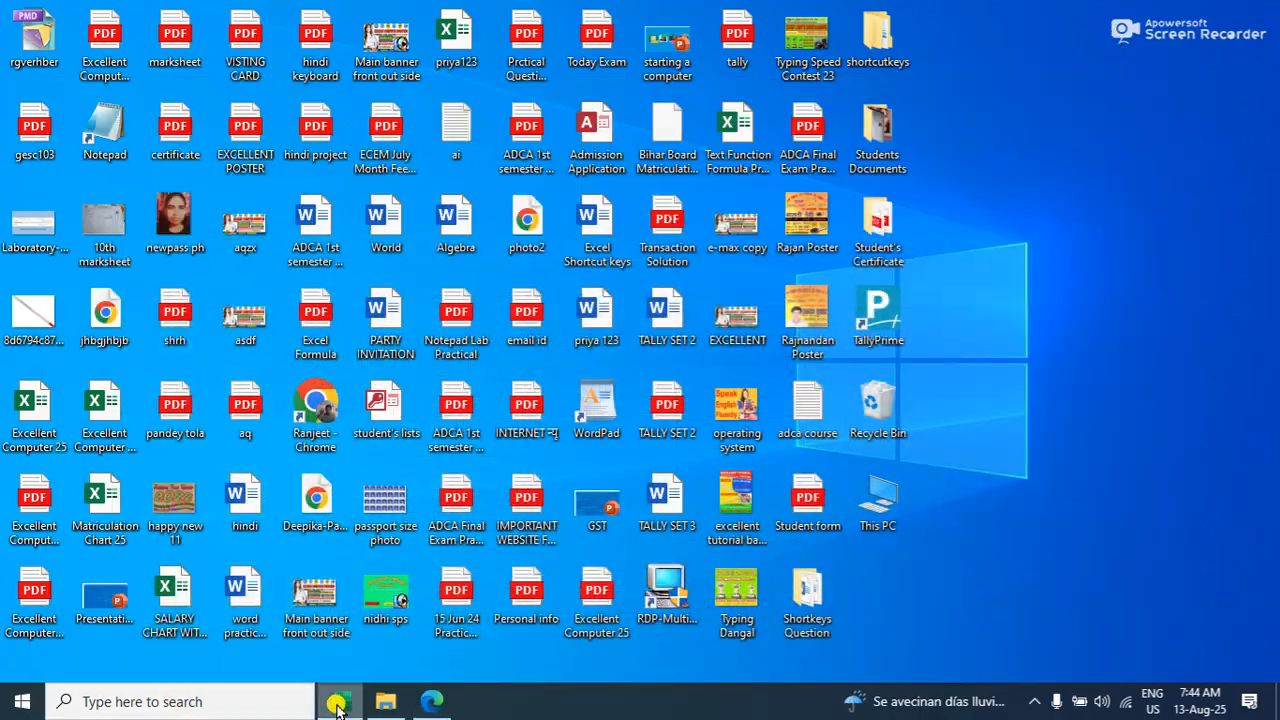
pyautogui.click(337, 708)
pyautogui.click(109, 230)
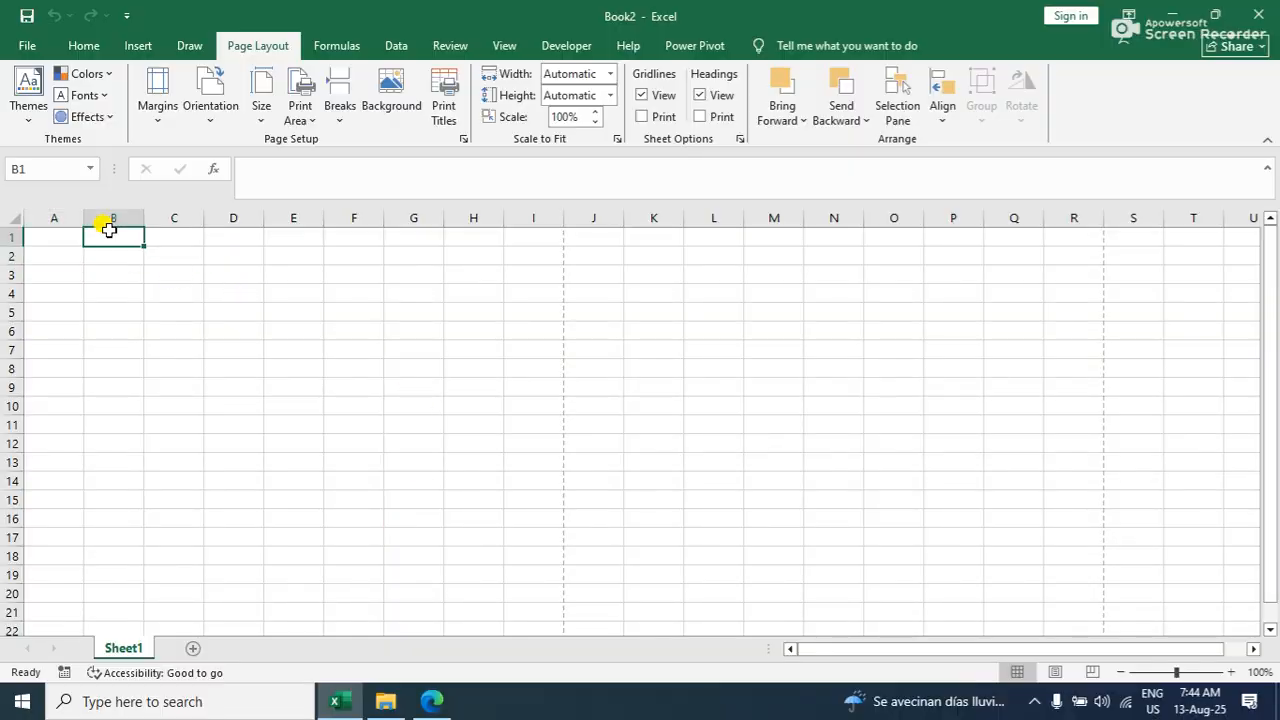
pyautogui.click(68, 232)
pyautogui.moveTo(82, 216); pyautogui.dragTo(657, 228)
pyautogui.click(190, 235)
pyautogui.click(657, 232)
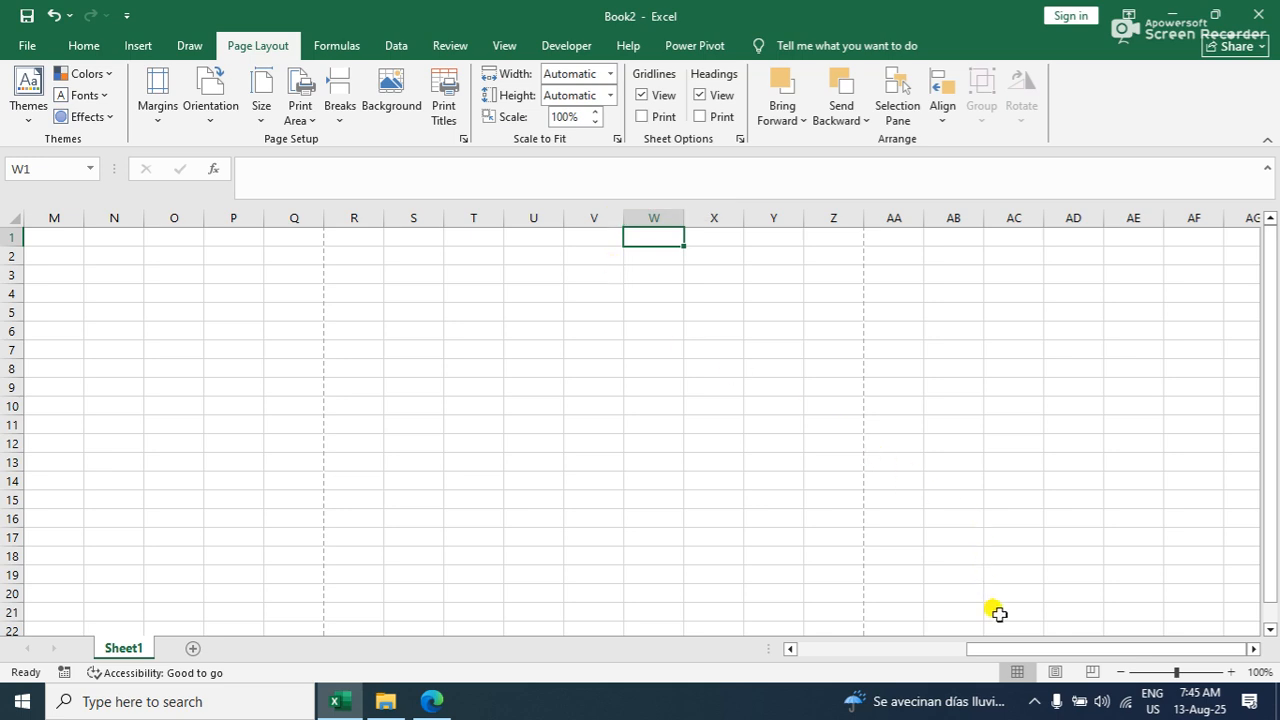
# Check the column number at the end of range B1:W1 by entering =COLUMN() in W1, and clear the cell
pyautogui.moveTo(980, 648); pyautogui.dragTo(399, 655)
pyautogui.click(192, 234)
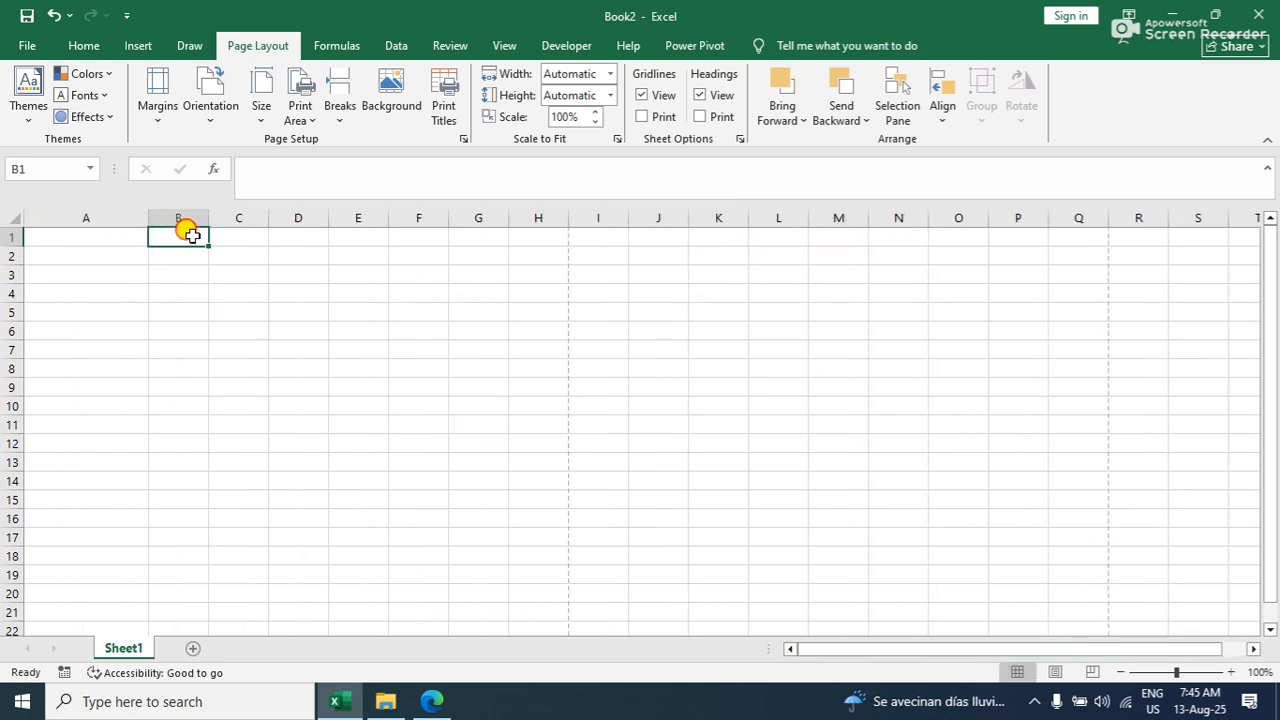
pyautogui.moveTo(192, 234); pyautogui.dragTo(1008, 238)
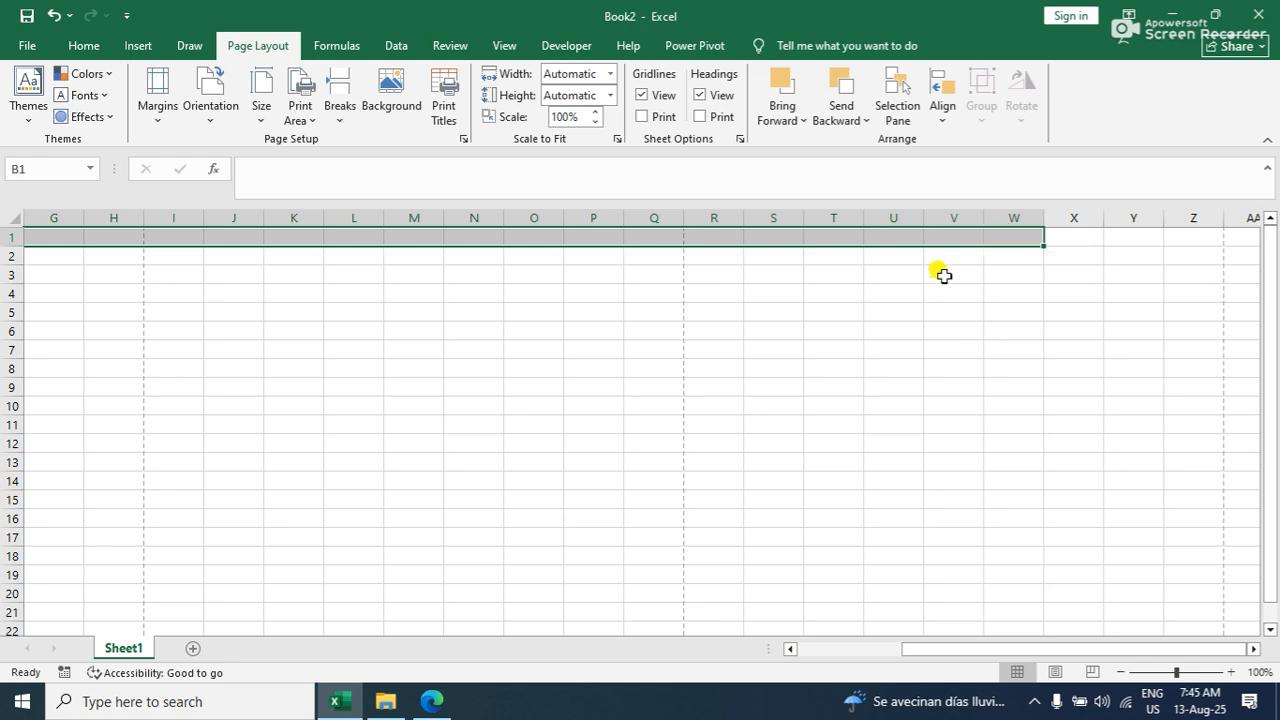
pyautogui.click(1004, 238)
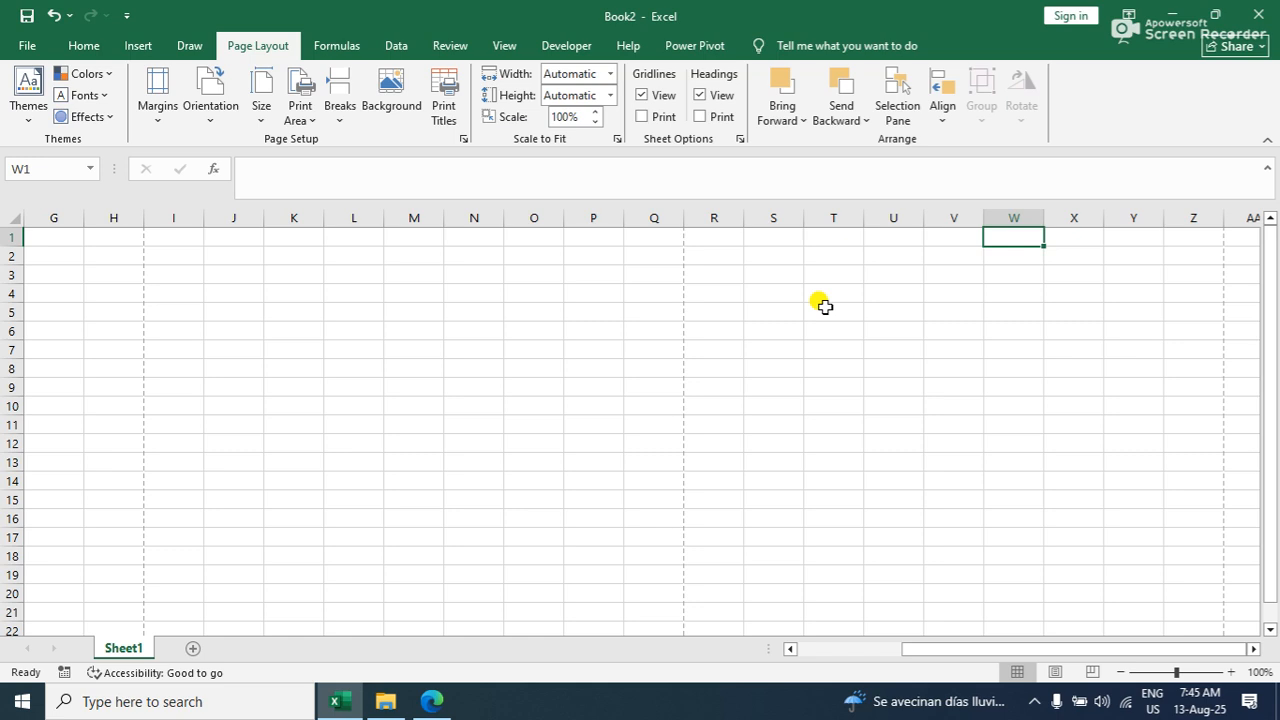
pyautogui.write('=')
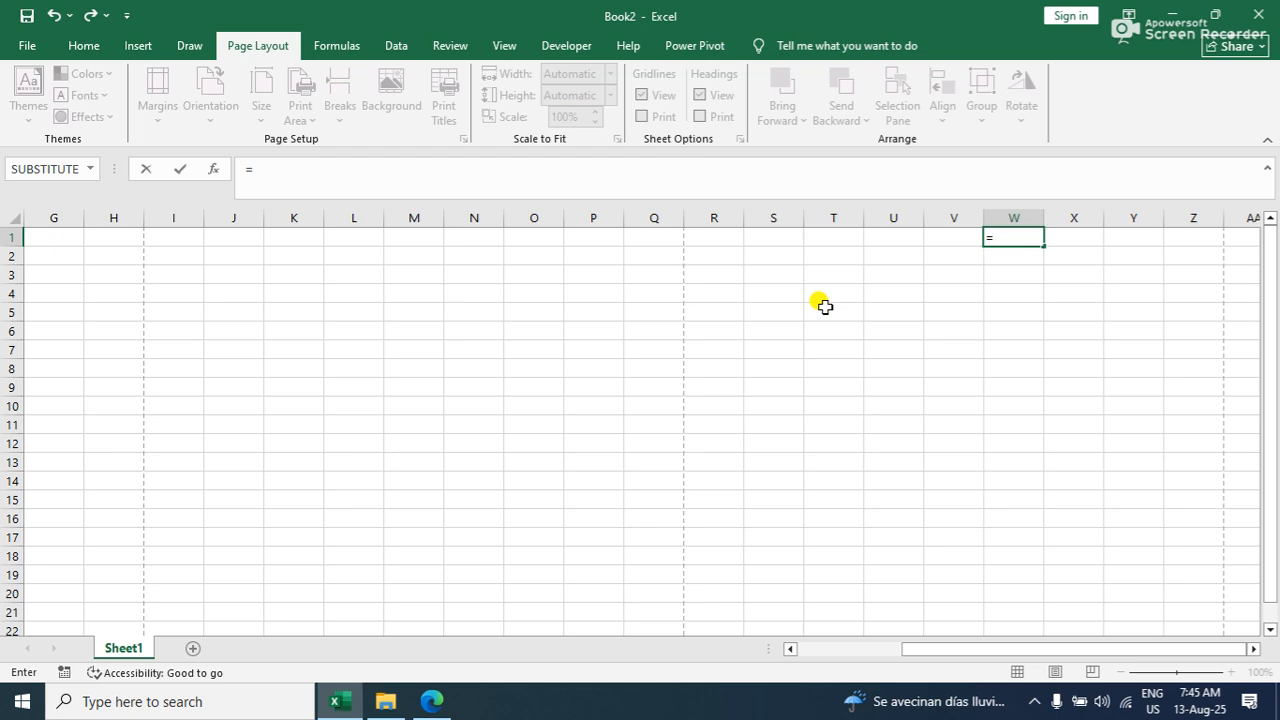
pyautogui.write('column(')
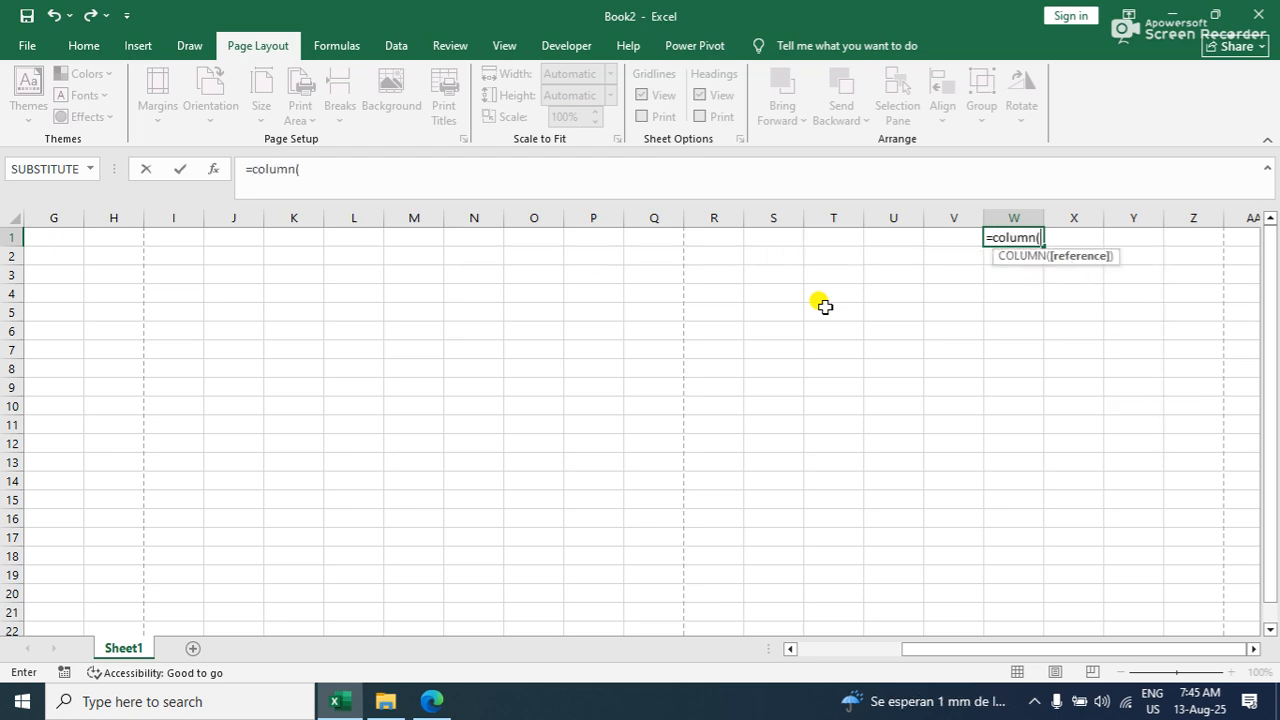
pyautogui.write(')')
pyautogui.press('Return')
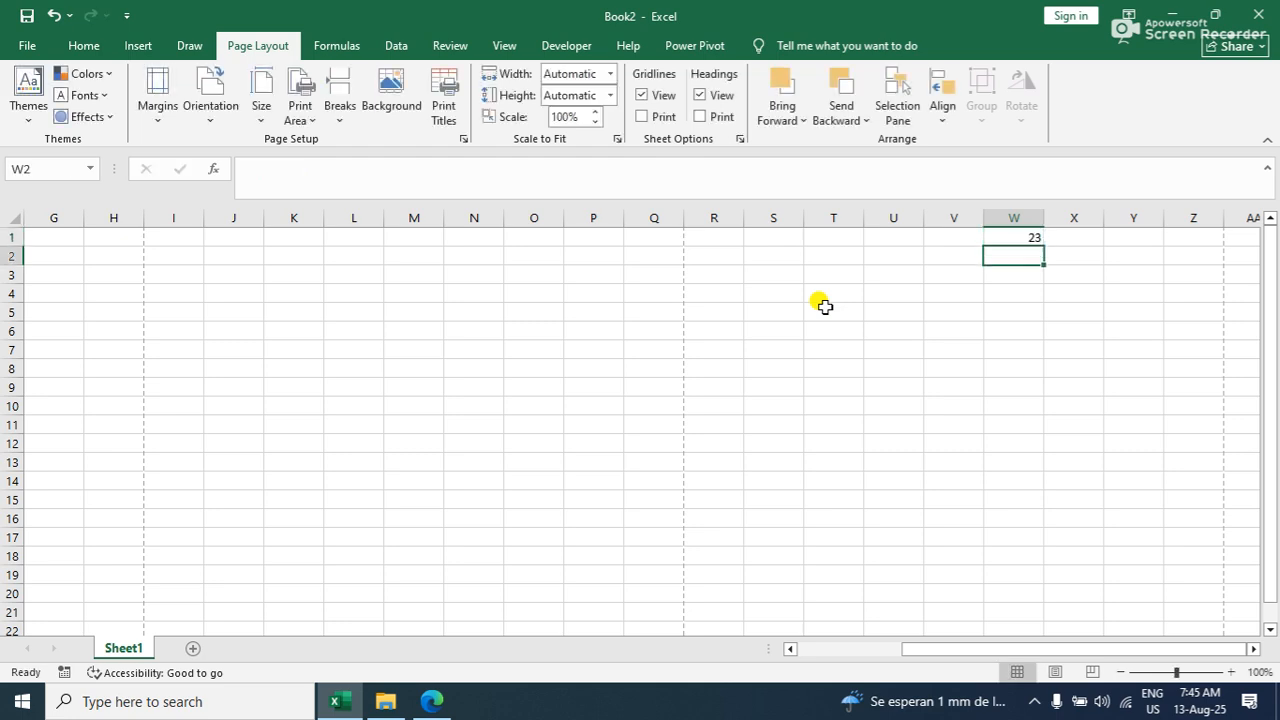
pyautogui.click(1015, 236)
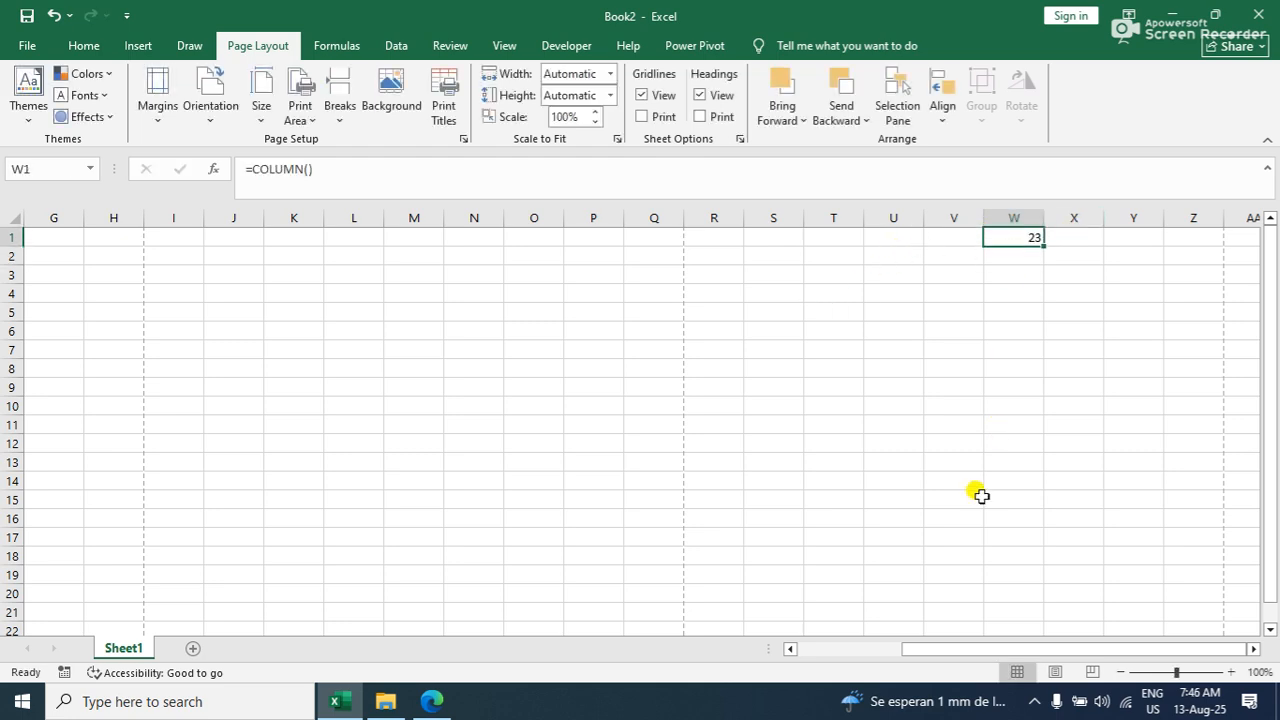
pyautogui.press('Delete')
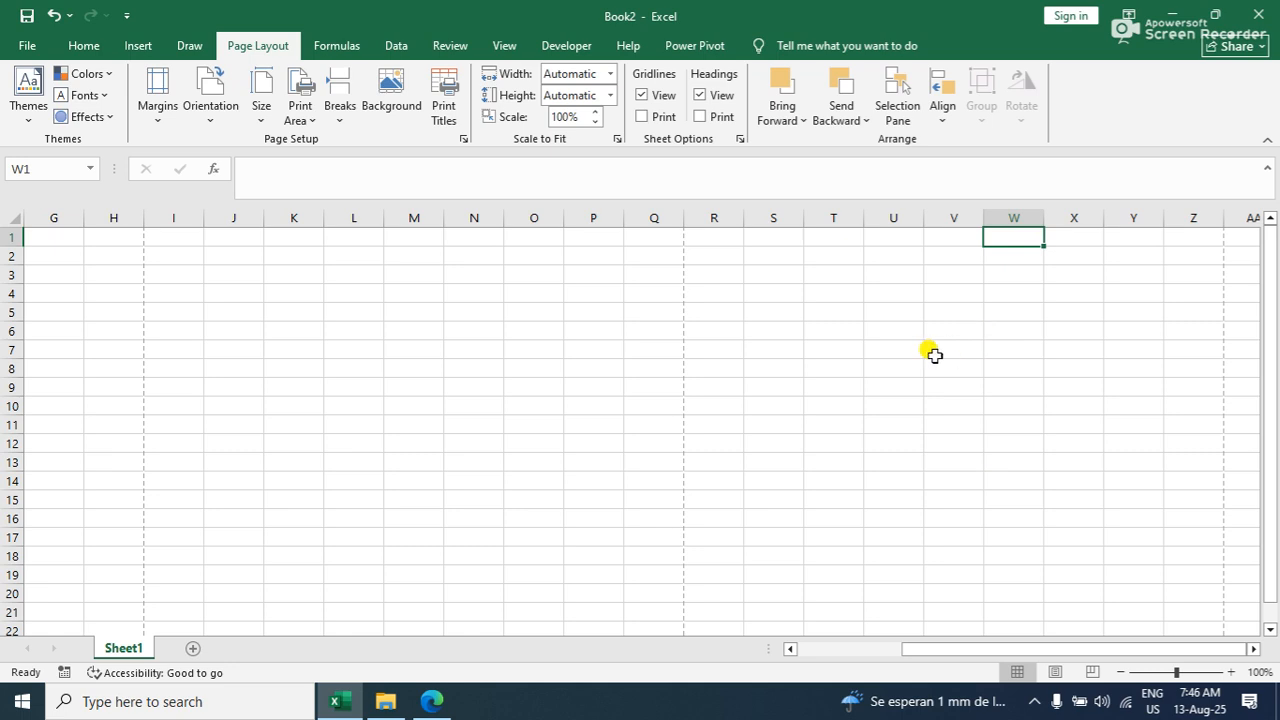
# Review the admission form's heading in the PDF and set the width of columns B through W in Book2 to 3
pyautogui.moveTo(1003, 232); pyautogui.dragTo(200, 229)
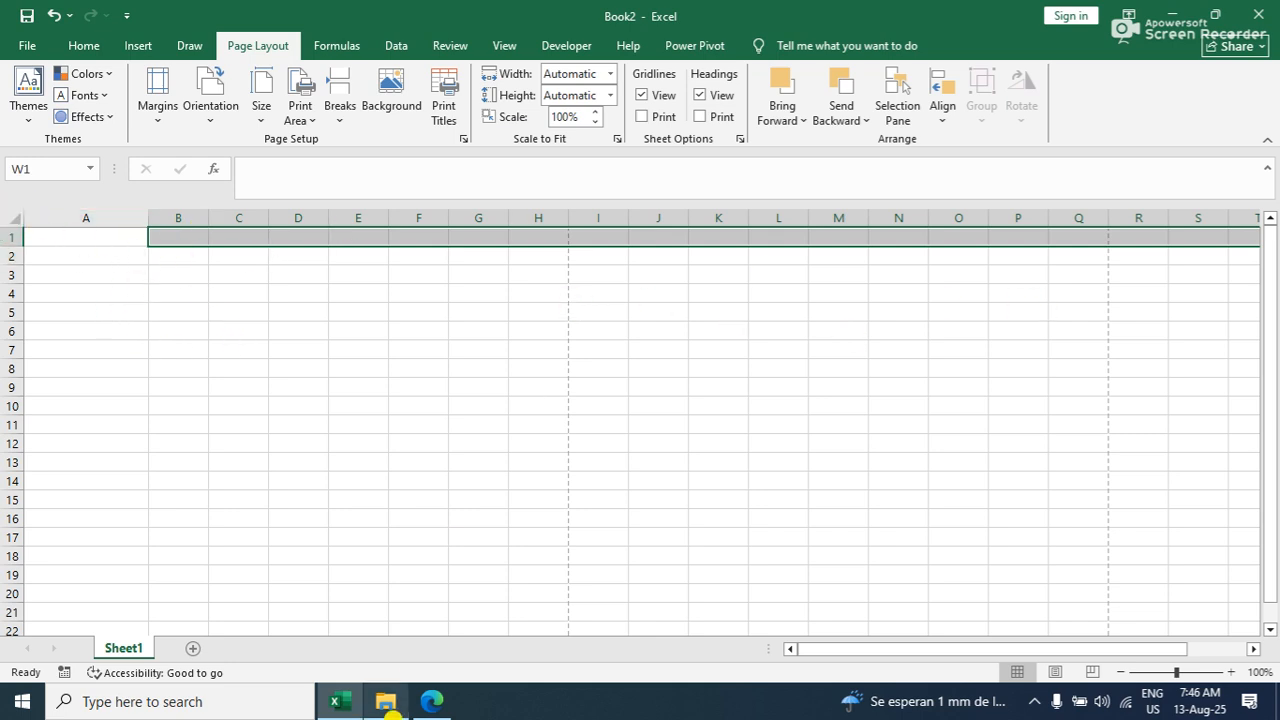
pyautogui.click(425, 699)
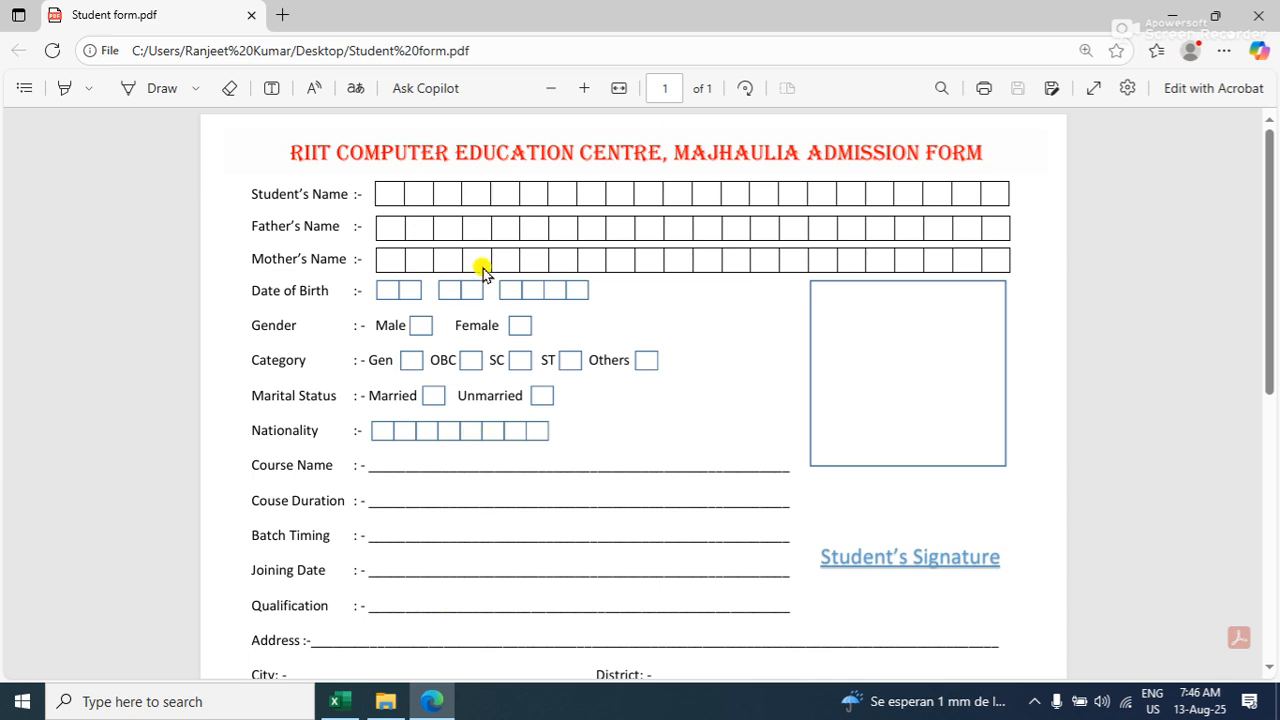
pyautogui.moveTo(277, 128); pyautogui.dragTo(1012, 120)
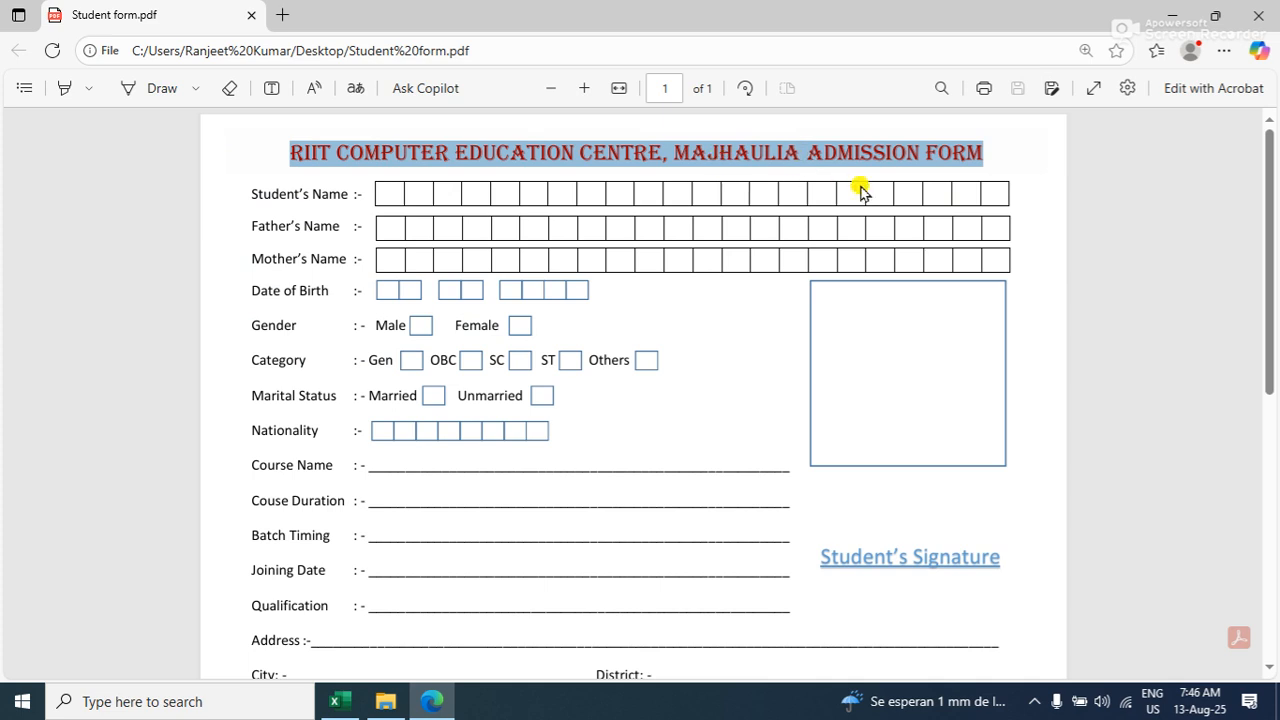
pyautogui.click(355, 701)
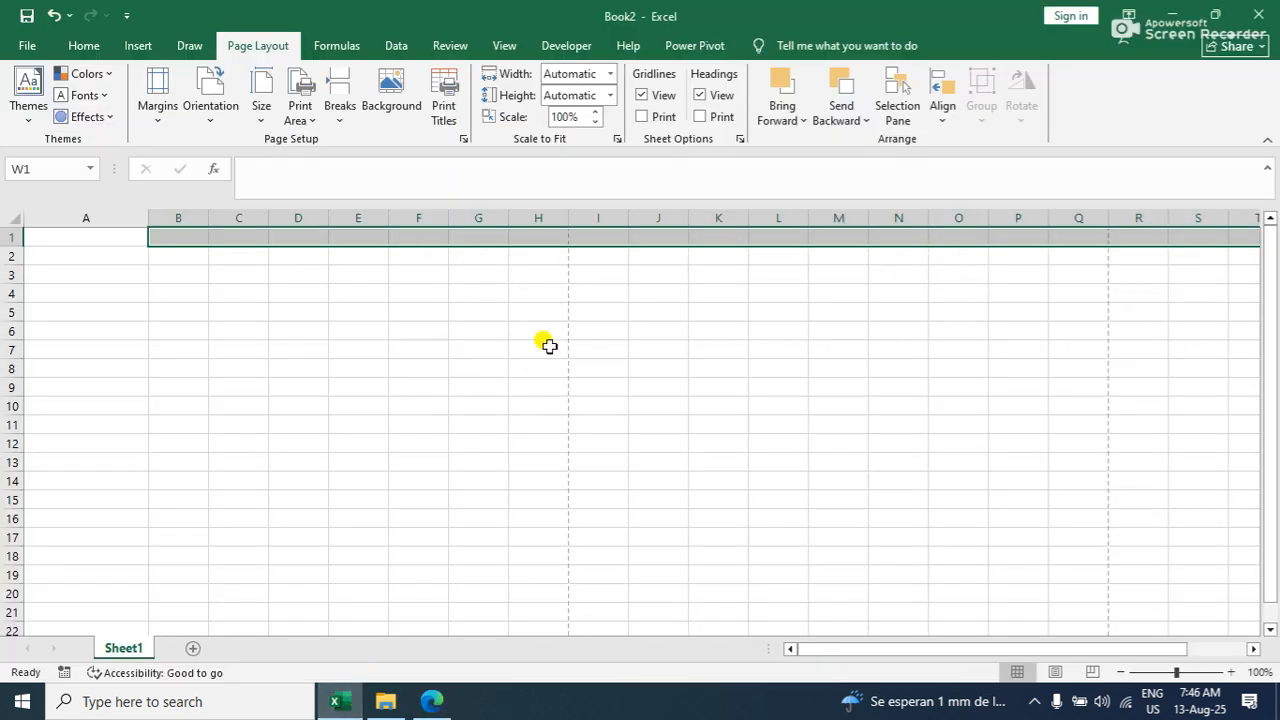
pyautogui.click(86, 43)
pyautogui.click(1017, 106)
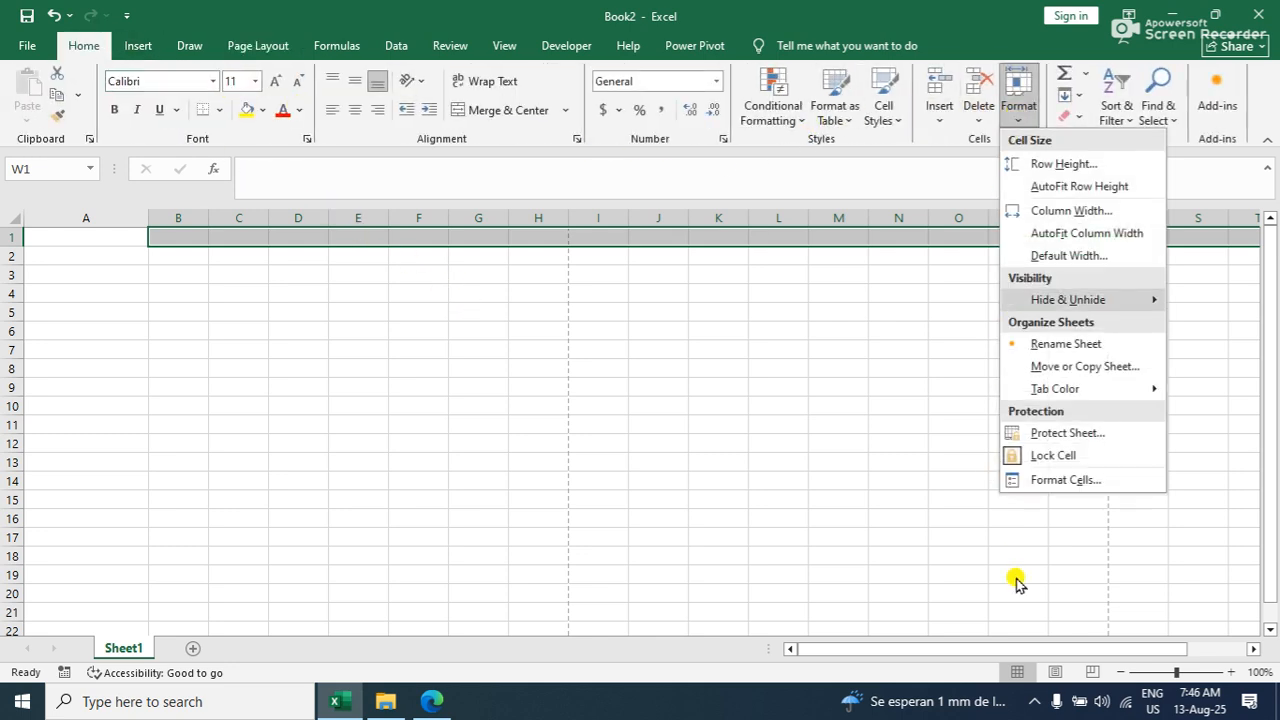
pyautogui.click(1043, 212)
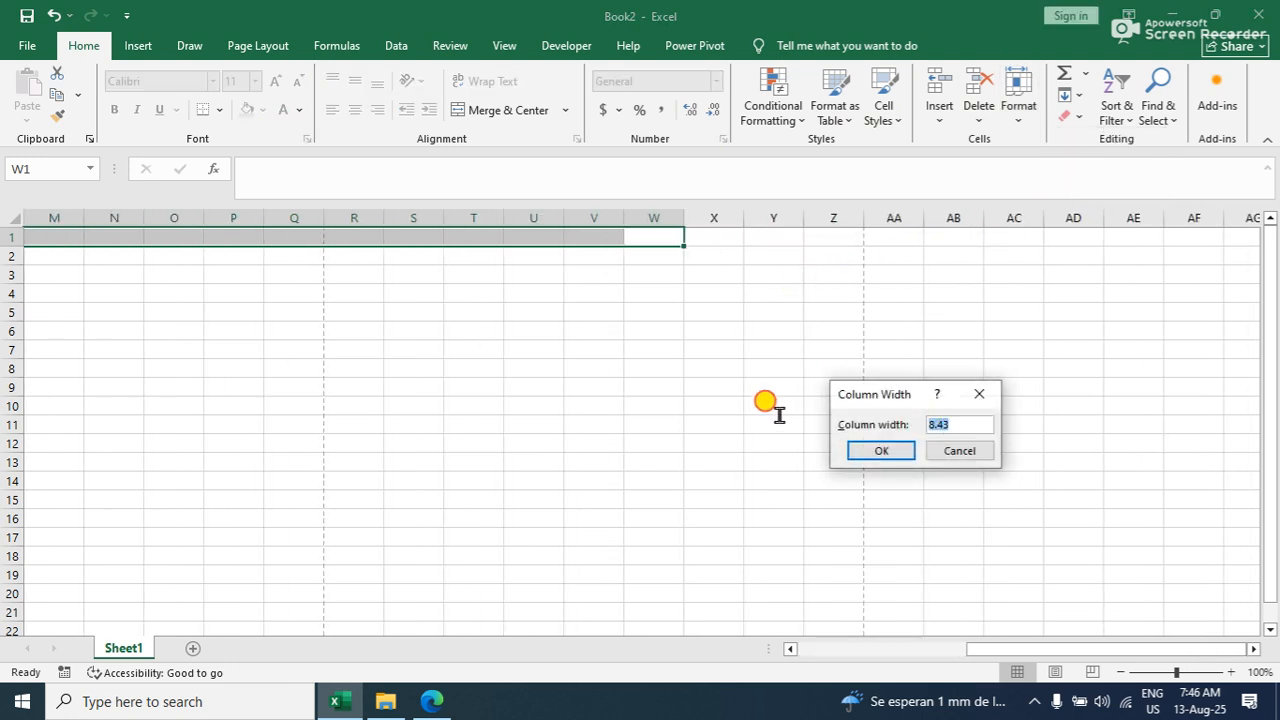
pyautogui.write('3')
pyautogui.press('Return')
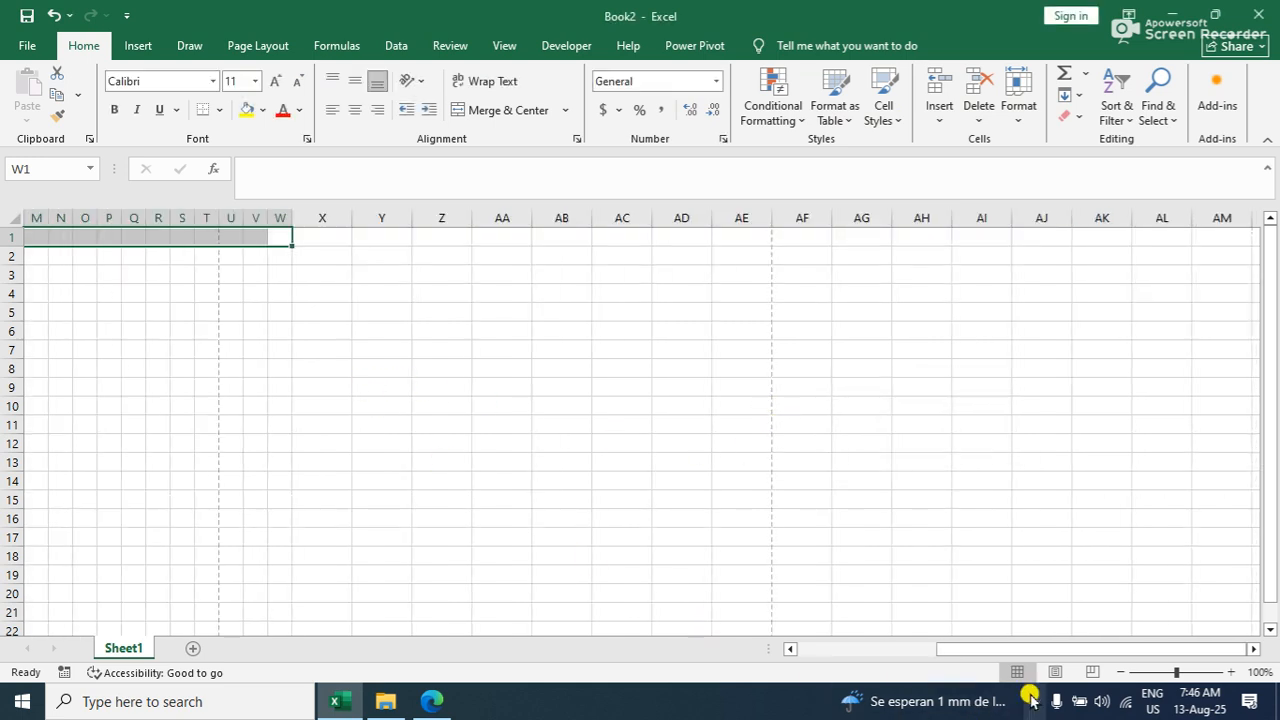
# Apply all borders to cells B1 through W1
pyautogui.moveTo(1014, 651); pyautogui.dragTo(726, 645)
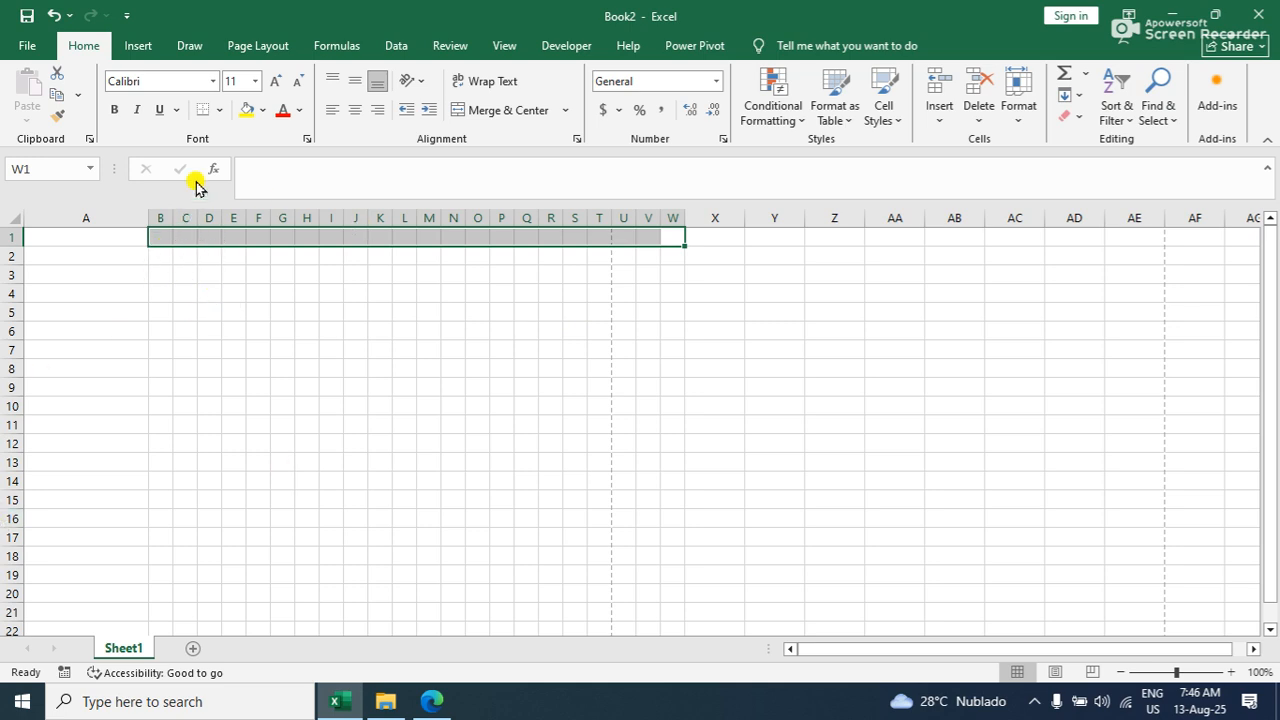
pyautogui.click(219, 110)
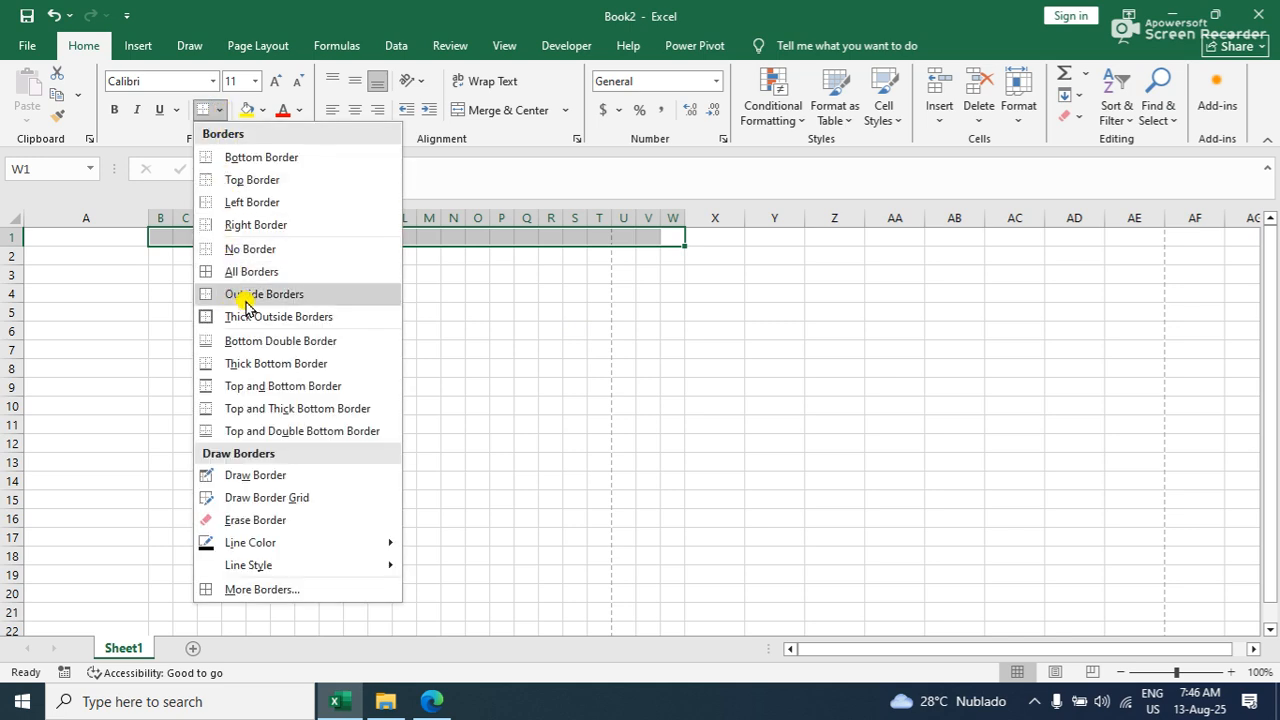
pyautogui.click(268, 271)
pyautogui.click(306, 349)
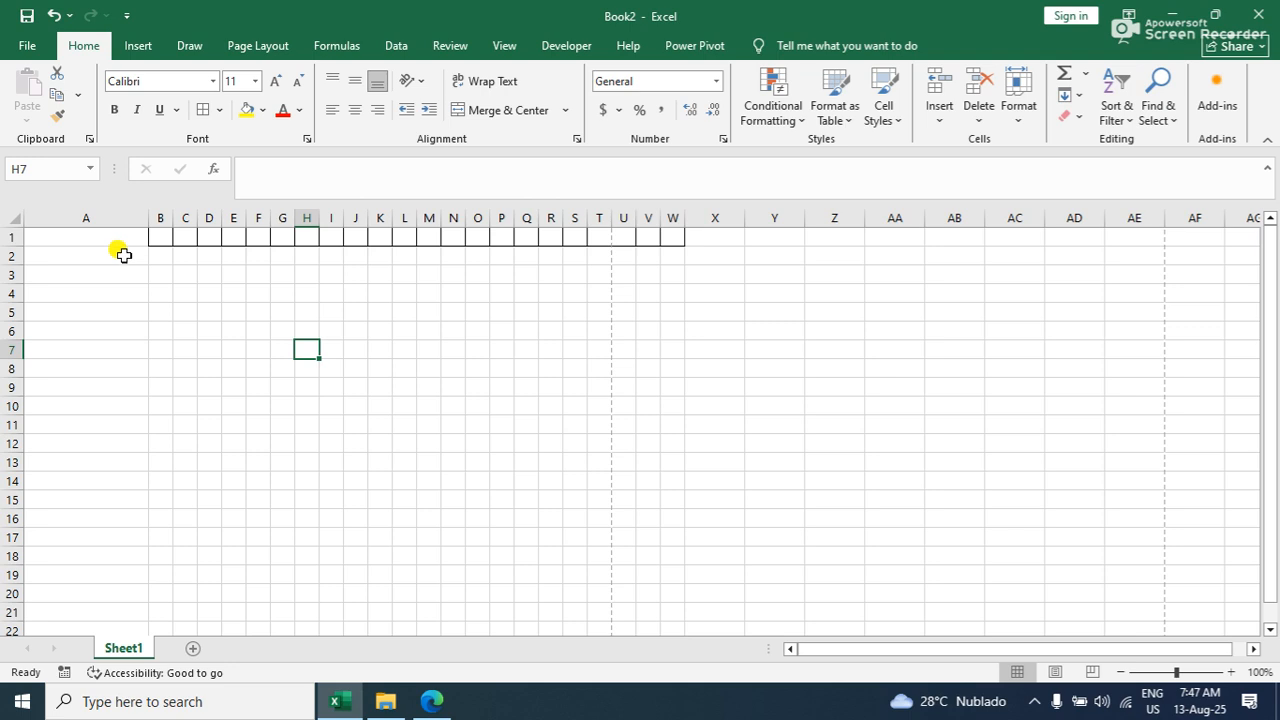
# Insert a sheet row above the bordered row of boxes for the form heading
pyautogui.click(83, 238)
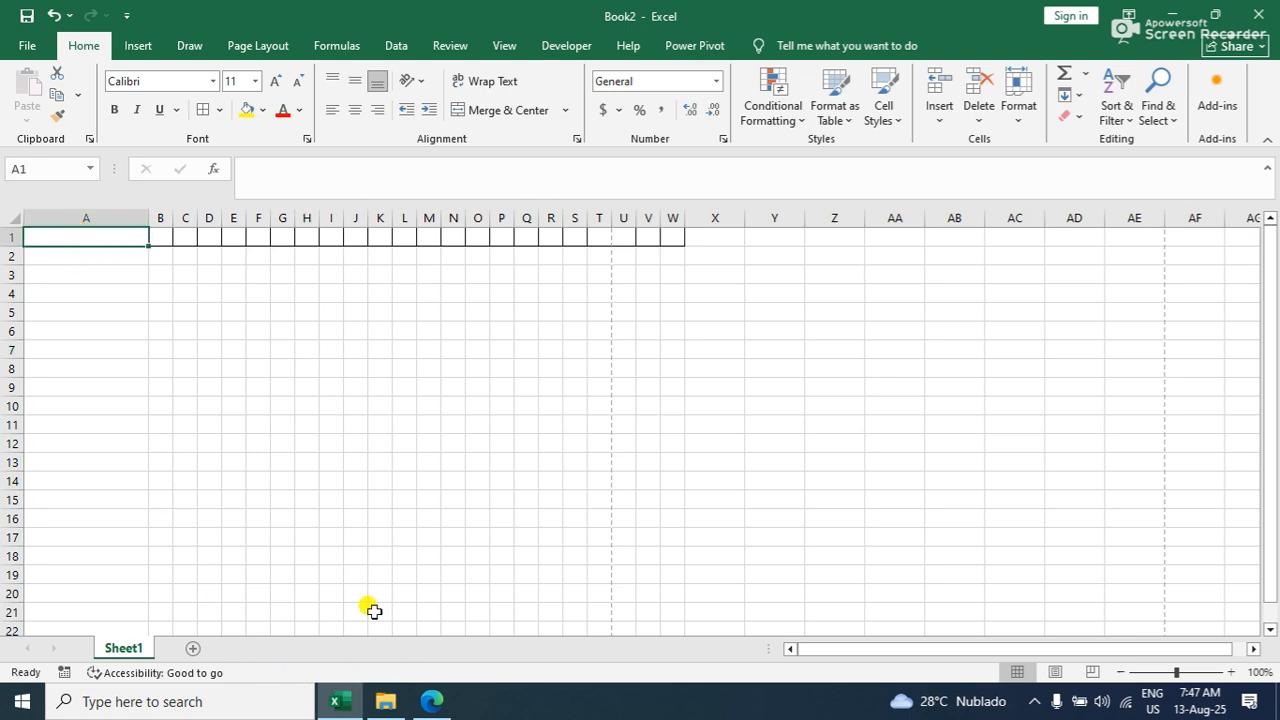
pyautogui.click(950, 118)
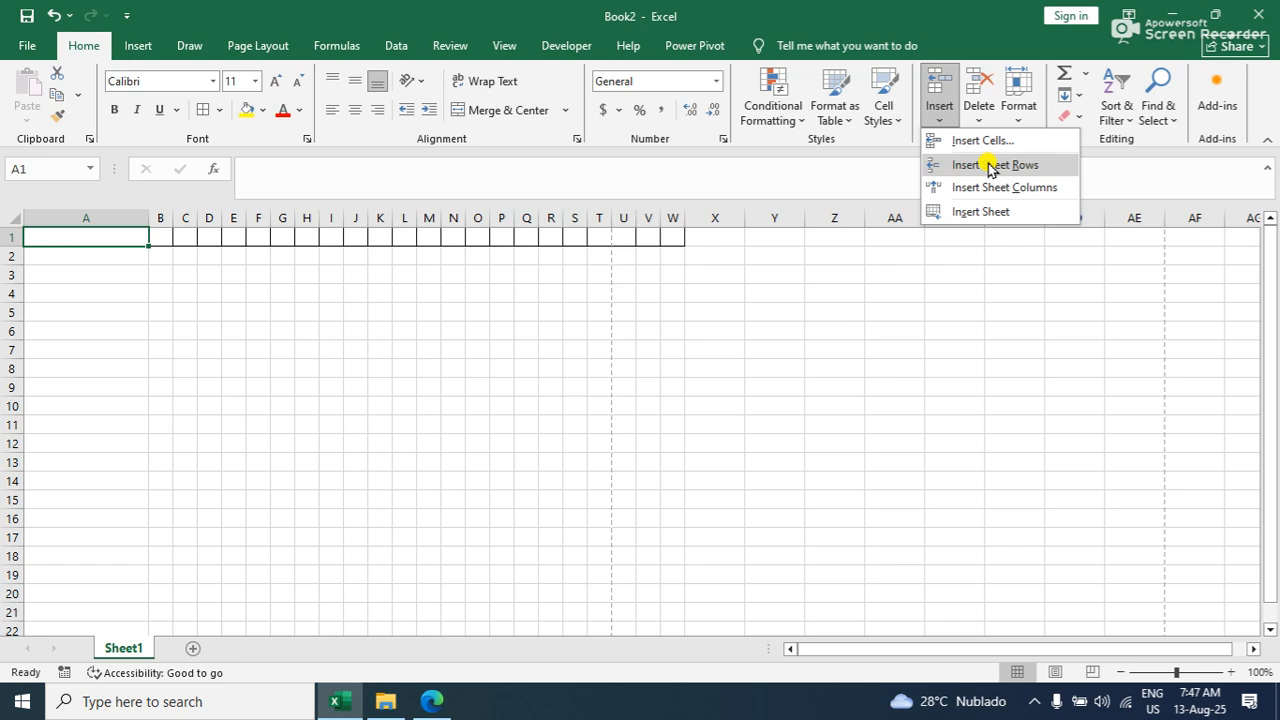
pyautogui.click(990, 166)
pyautogui.click(494, 297)
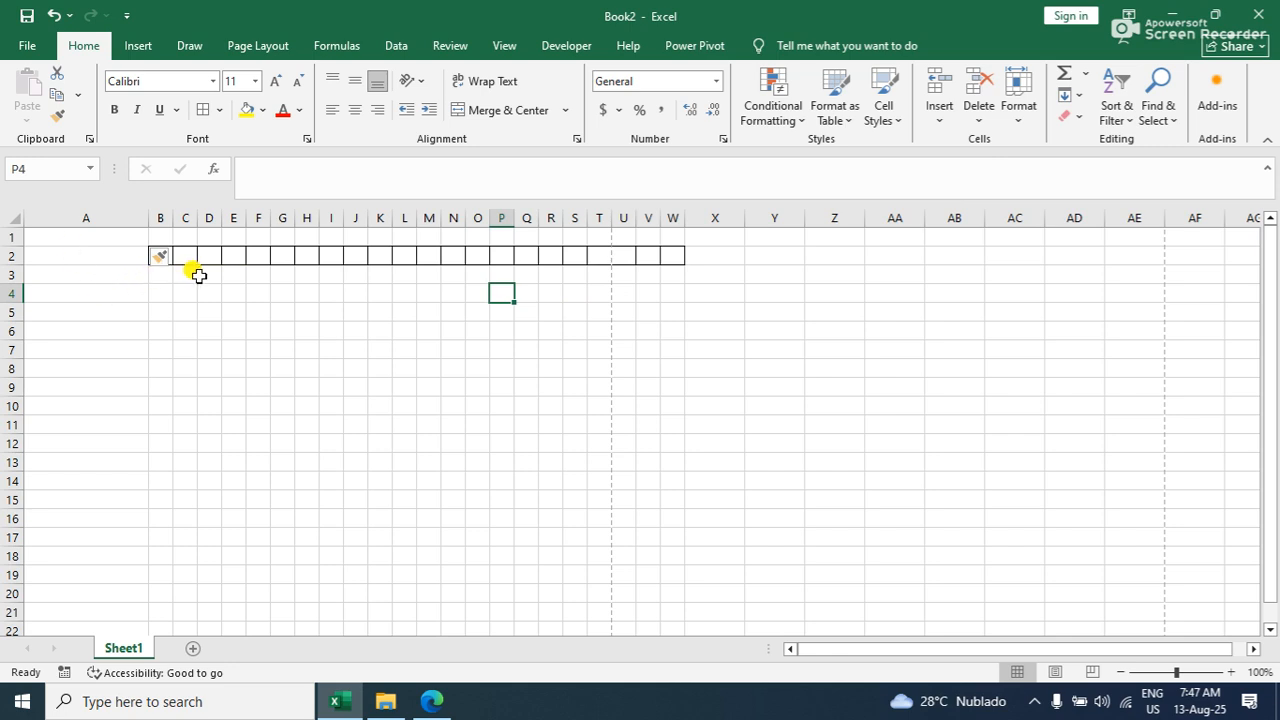
pyautogui.click(377, 330)
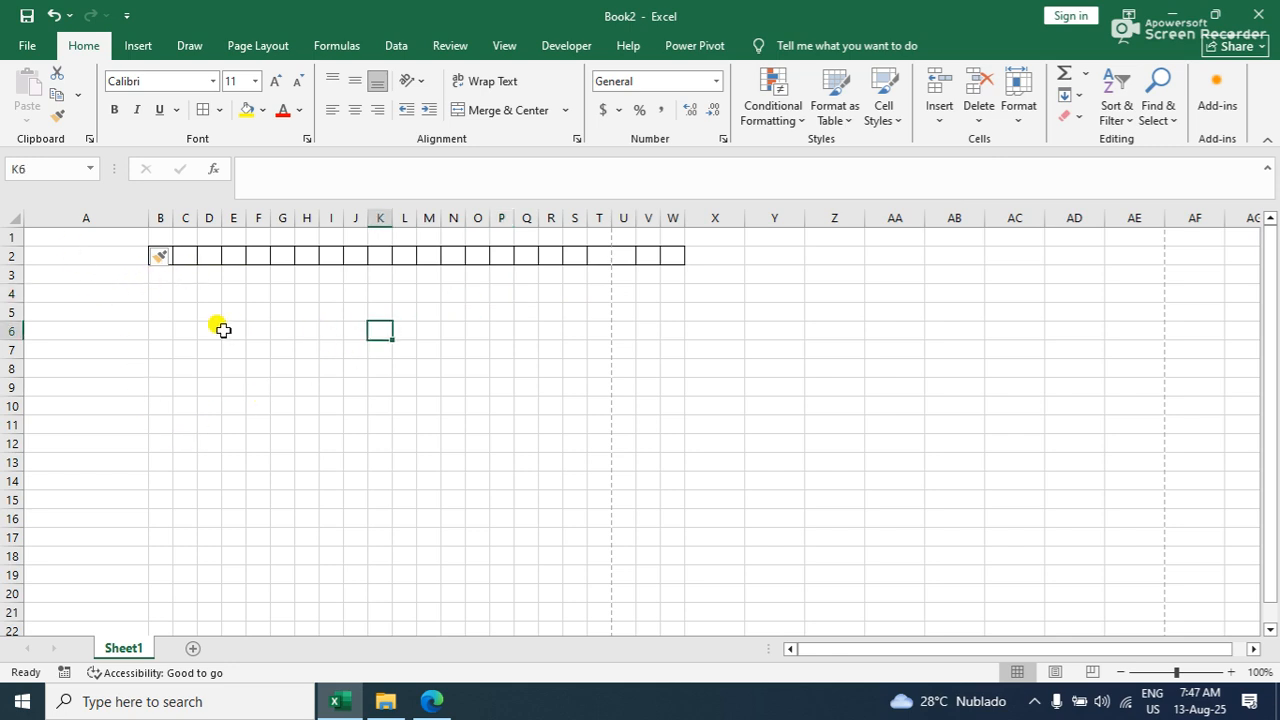
# Widen column A slightly more and select cell A2 beside the bordered boxes
pyautogui.click(76, 274)
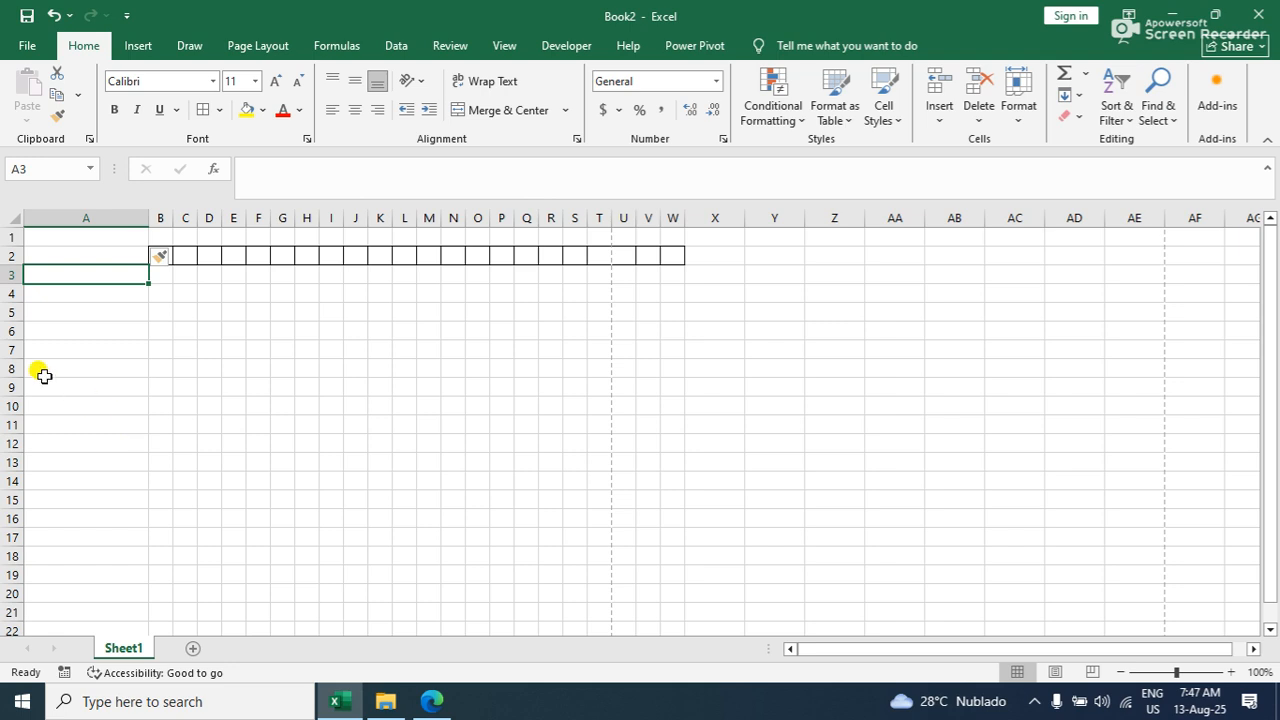
pyautogui.moveTo(91, 250); pyautogui.dragTo(163, 217)
pyautogui.click(120, 249)
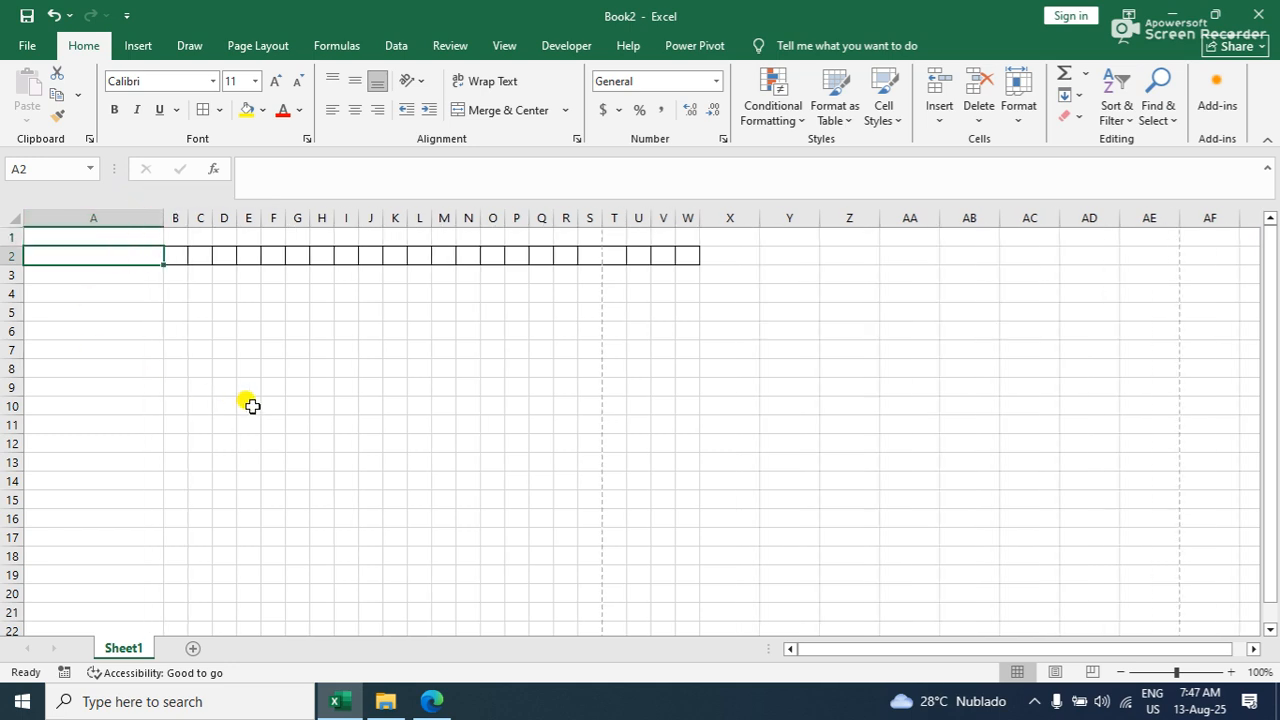
# Check the label layout in the PDF form, then insert a sheet column before the bordered boxes and narrow it to about box width
pyautogui.click(448, 704)
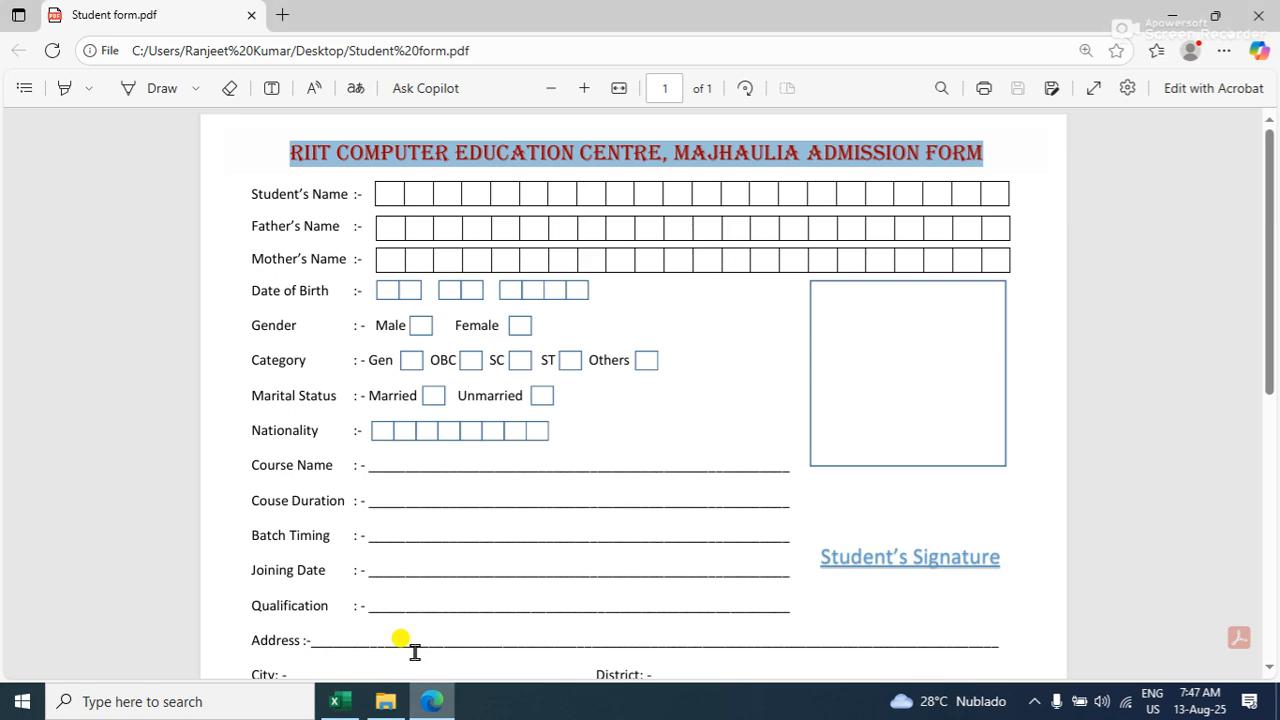
pyautogui.click(1172, 15)
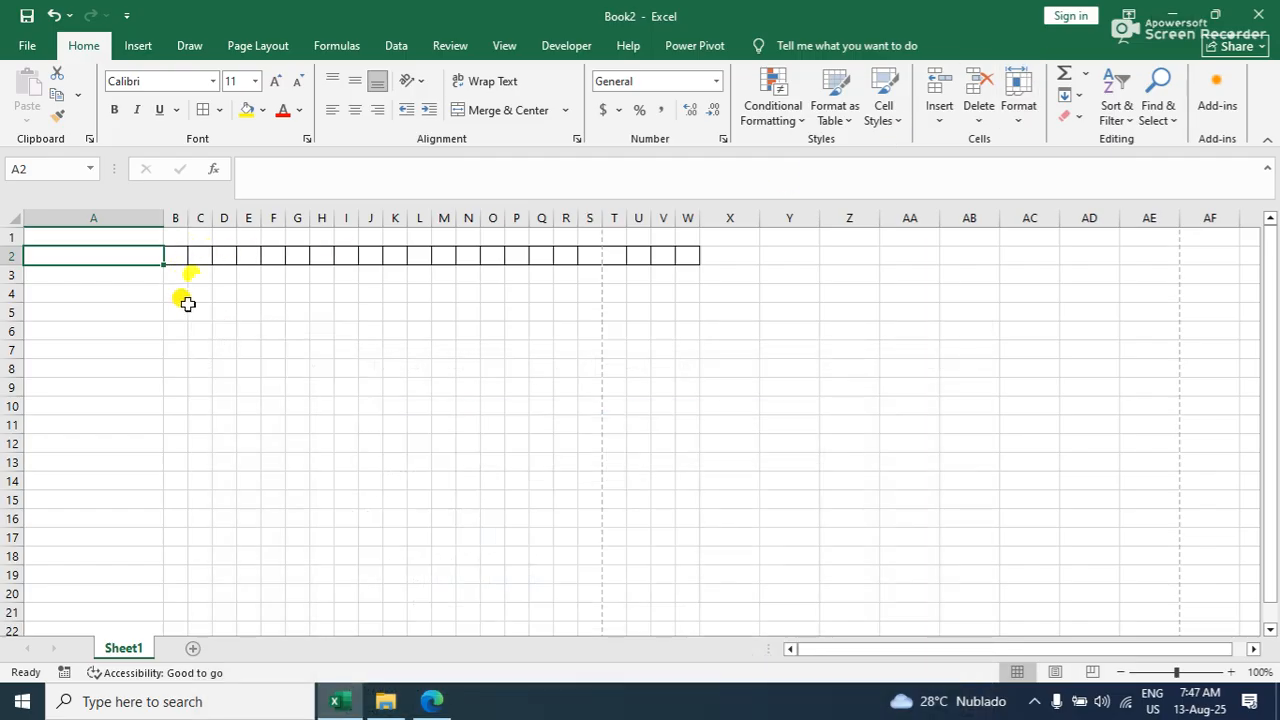
pyautogui.click(176, 254)
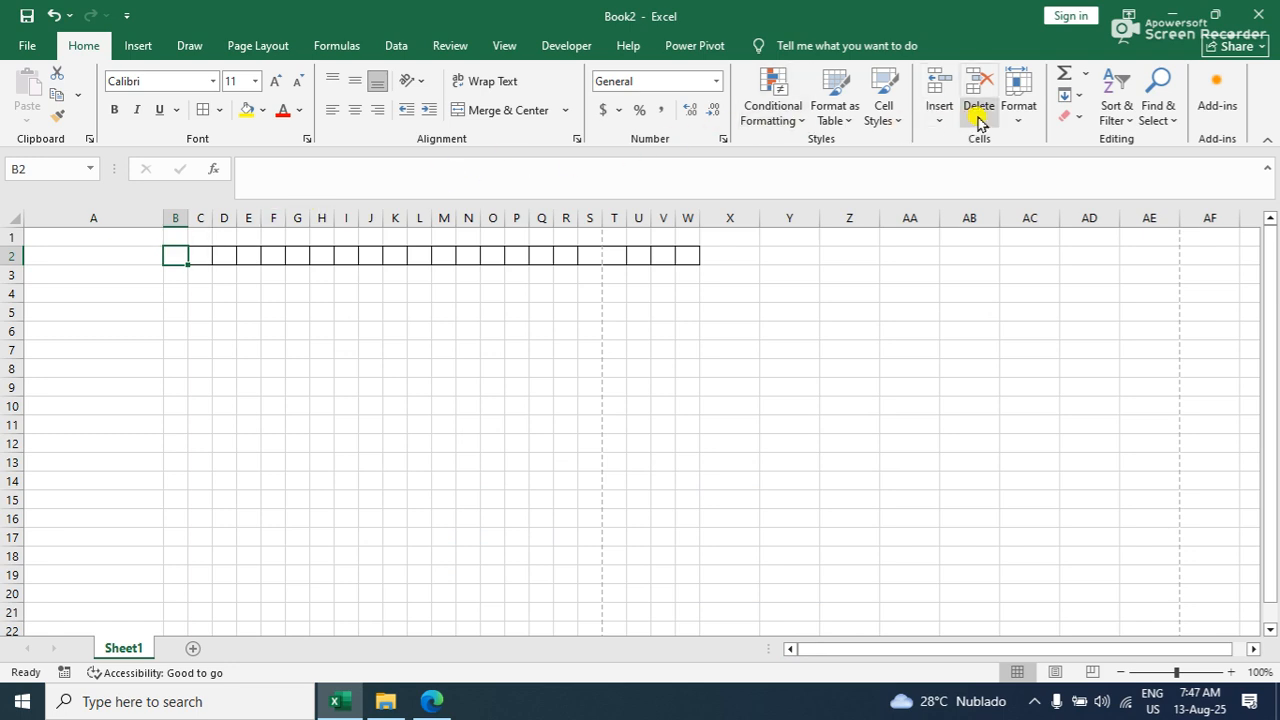
pyautogui.click(941, 121)
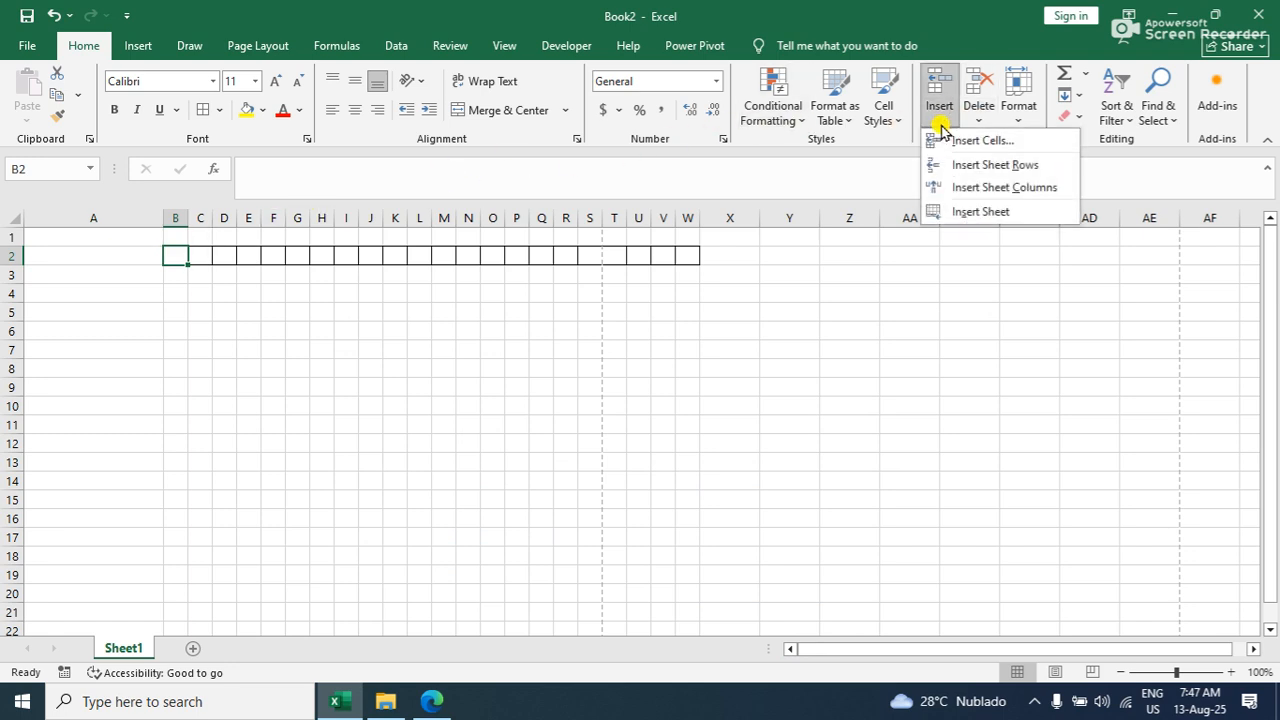
pyautogui.click(997, 190)
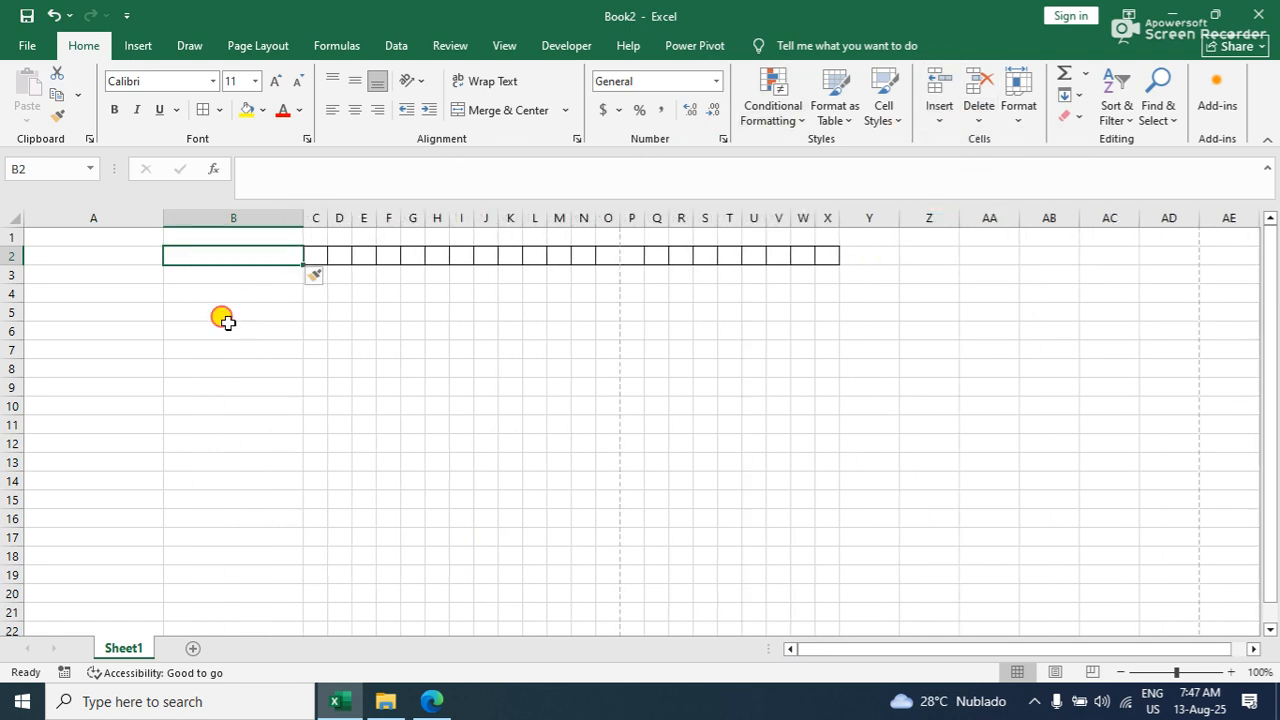
pyautogui.click(225, 330)
pyautogui.moveTo(303, 218); pyautogui.dragTo(190, 220)
# Enter "Student's Name" in A2 and ":-" in B2, and narrow column A to fit the label more closely
pyautogui.click(91, 250)
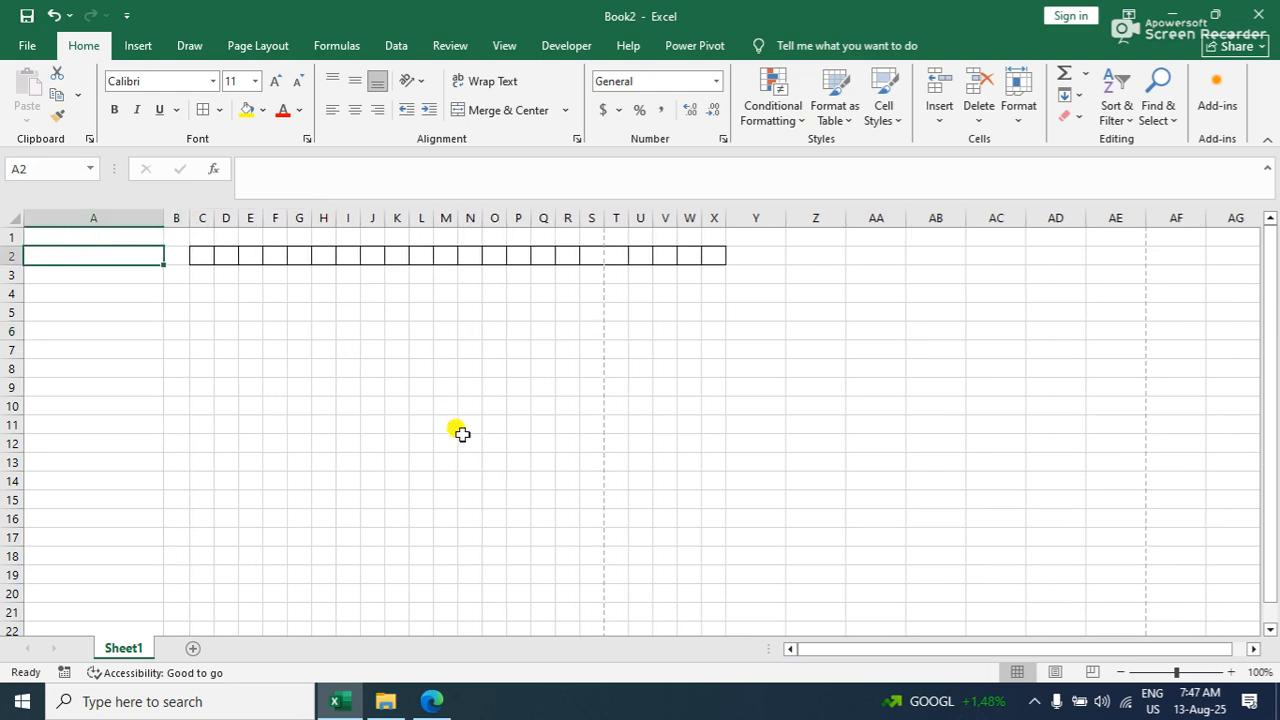
pyautogui.write("Student's Name")
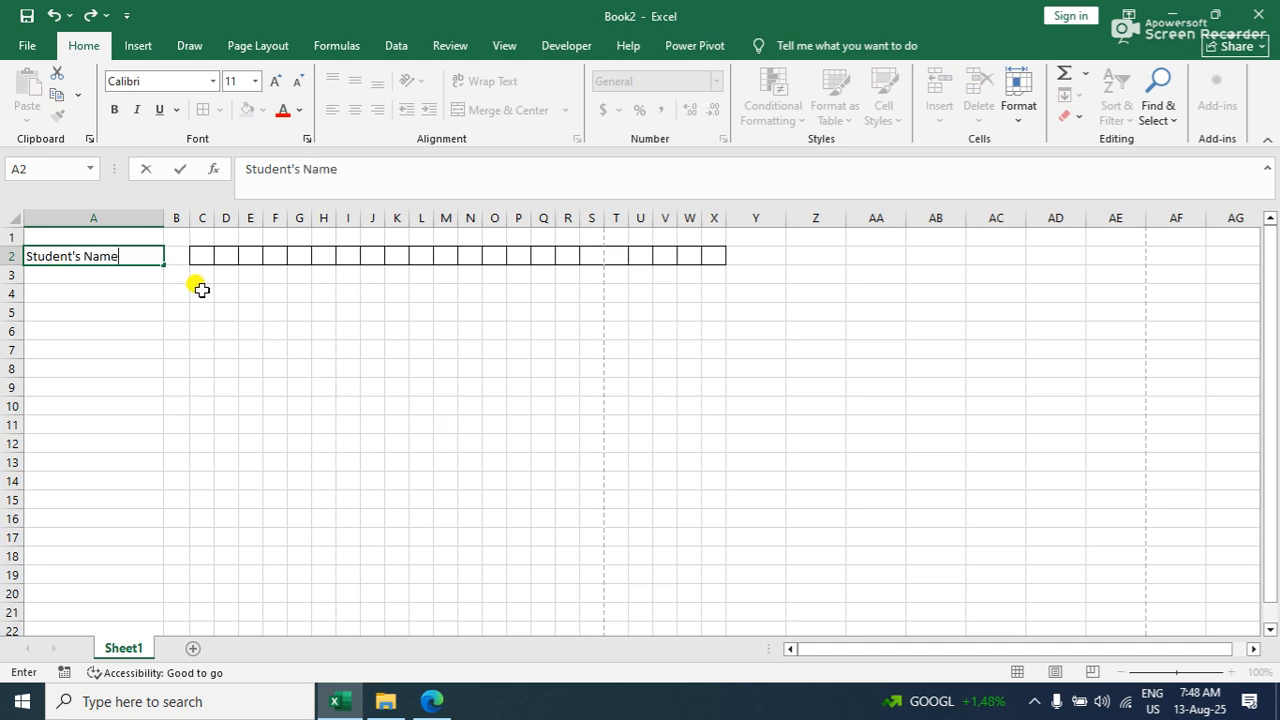
pyautogui.click(172, 258)
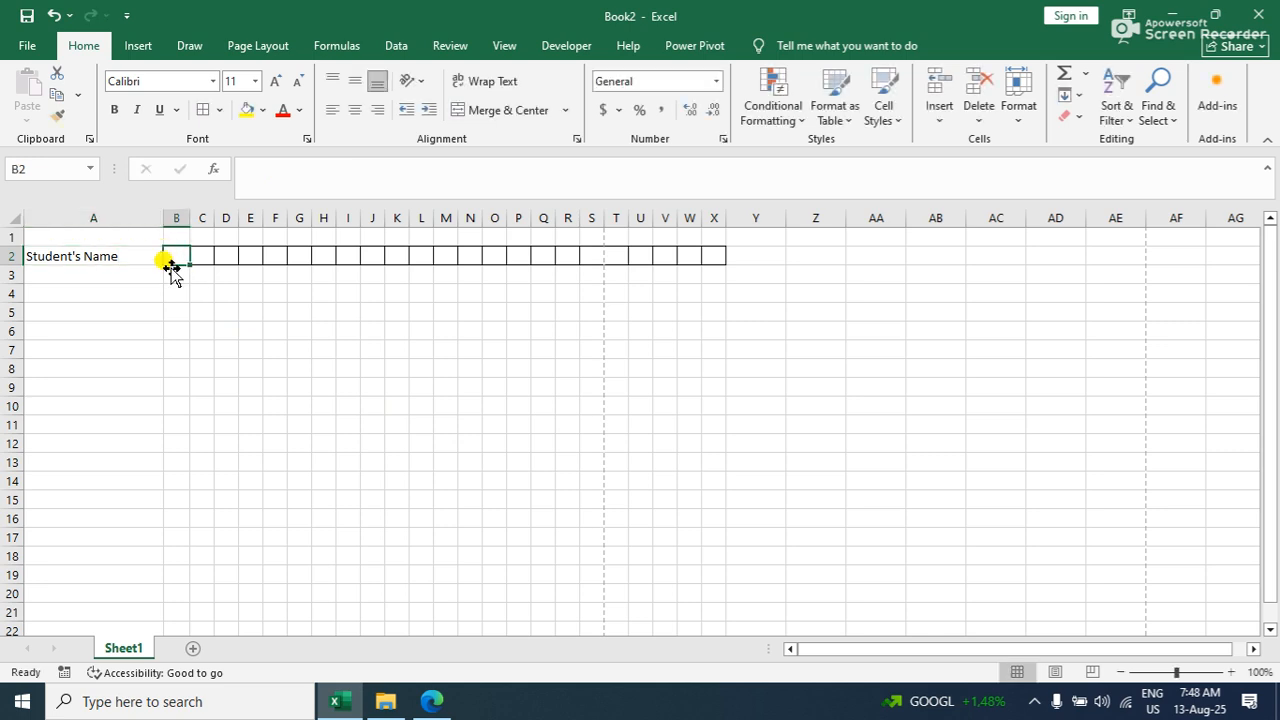
pyautogui.write(':')
pyautogui.click(175, 437)
pyautogui.moveTo(162, 218); pyautogui.dragTo(140, 219)
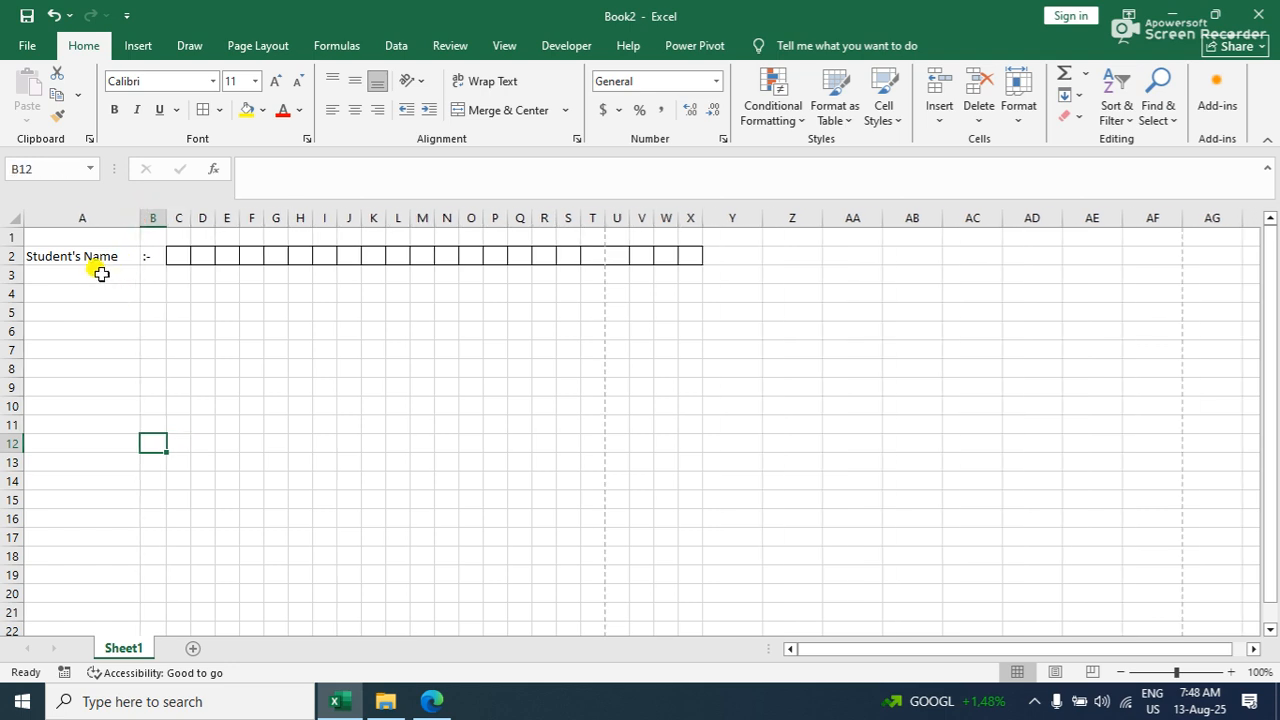
# Check the next field in the PDF form and enter the label "Father's Name" in cell A4
pyautogui.click(100, 263)
pyautogui.click(78, 288)
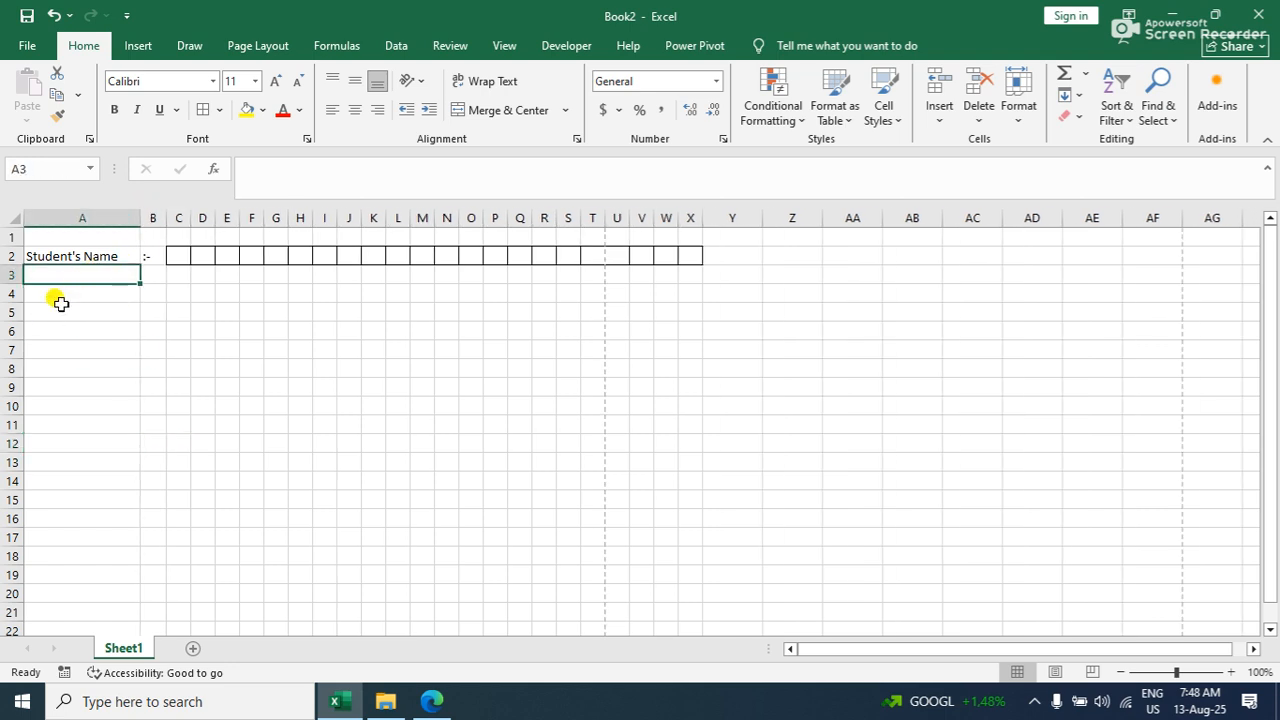
pyautogui.click(57, 296)
pyautogui.click(429, 703)
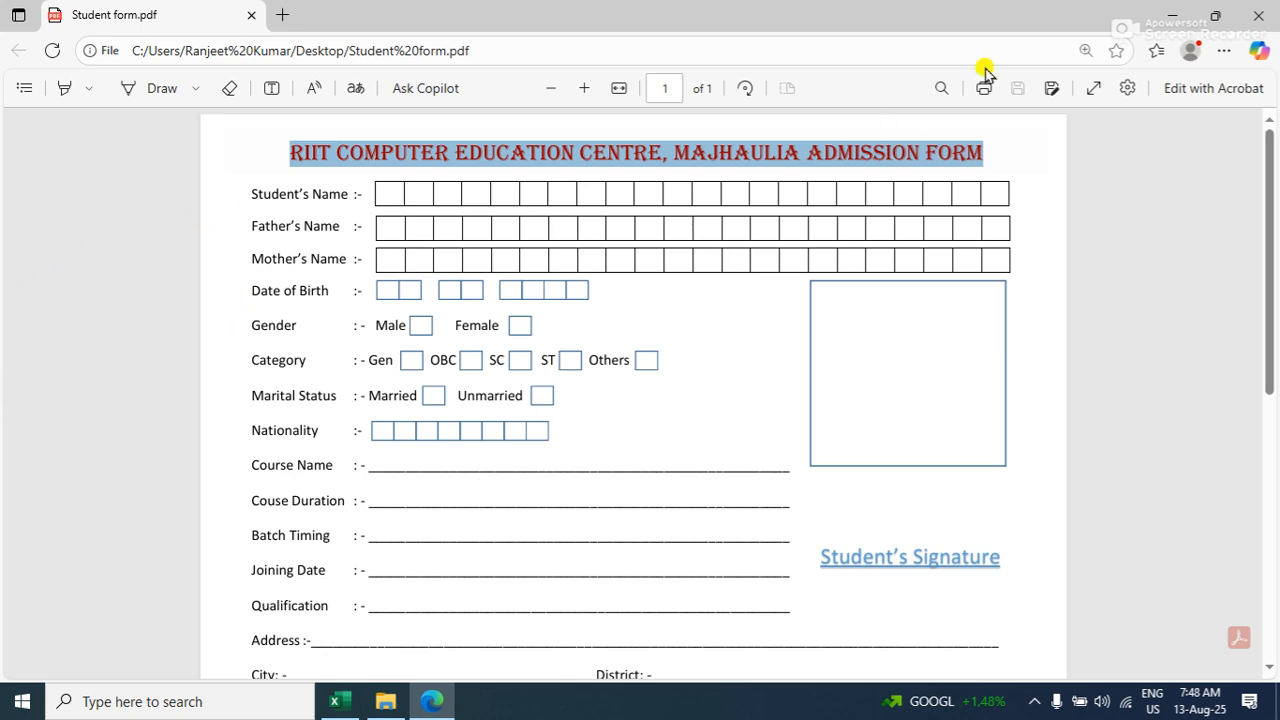
pyautogui.click(1163, 16)
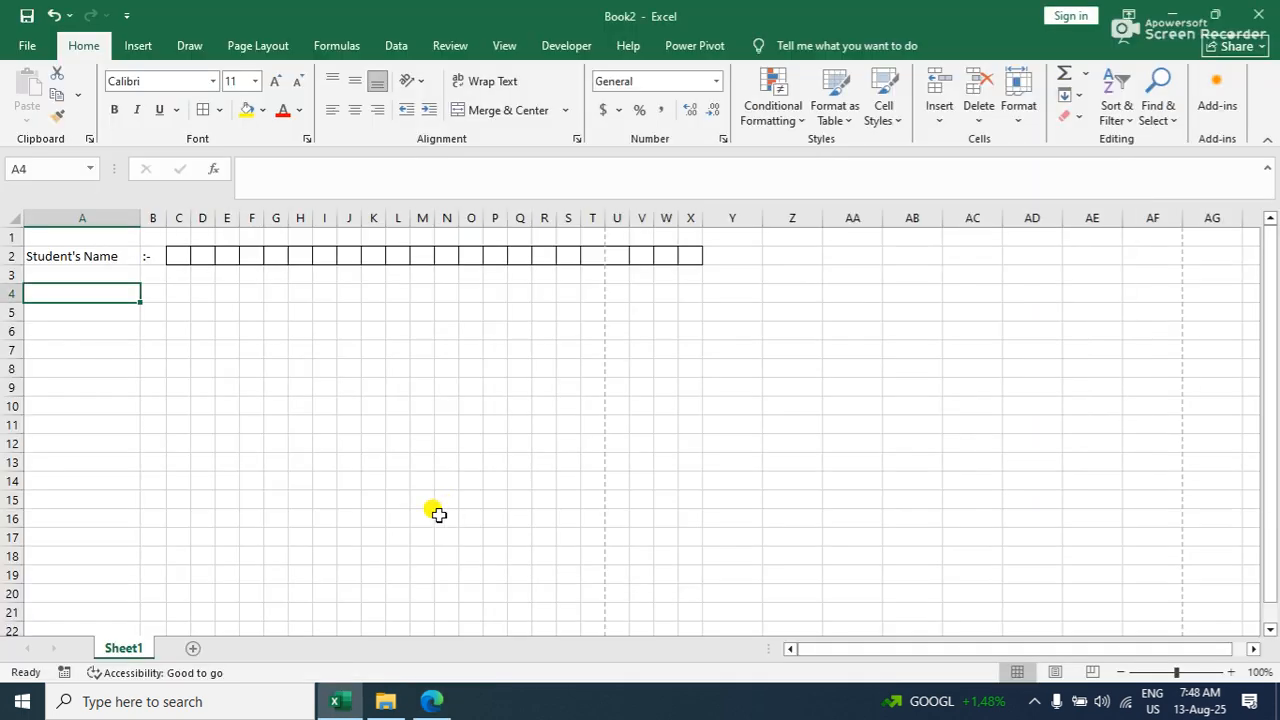
pyautogui.write("Father's Name")
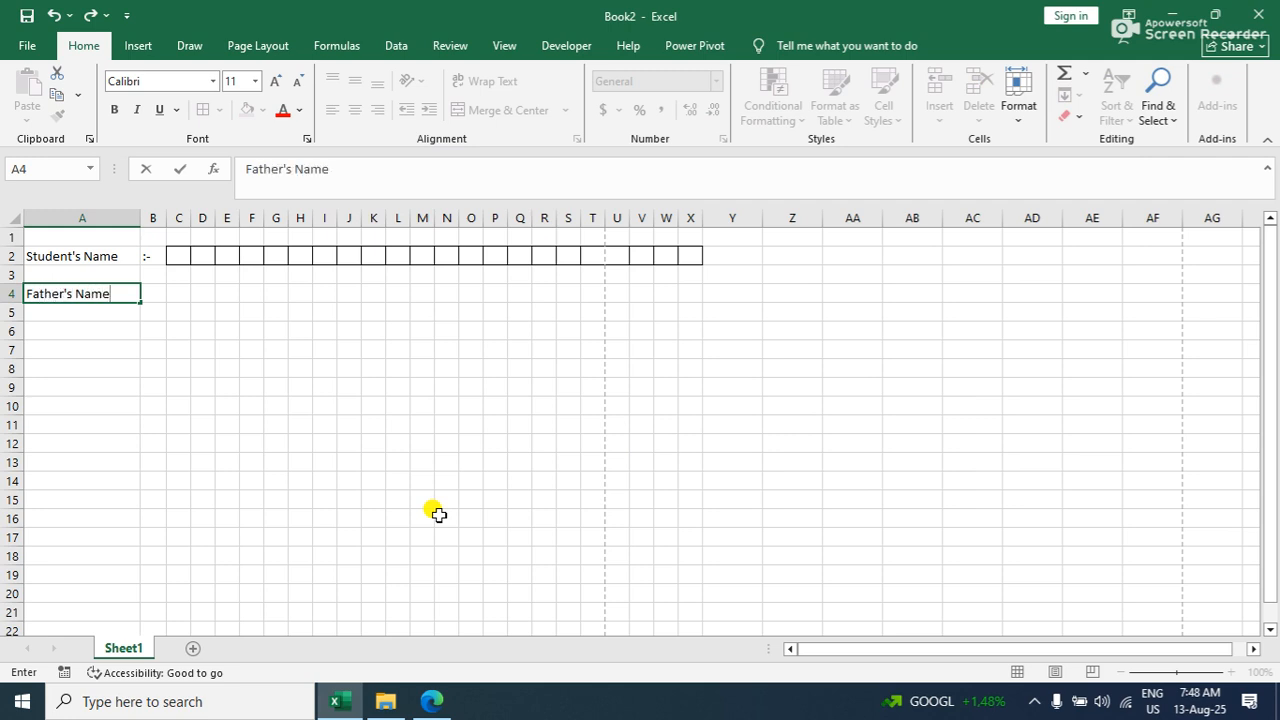
pyautogui.press('Return')
pyautogui.press('Return')
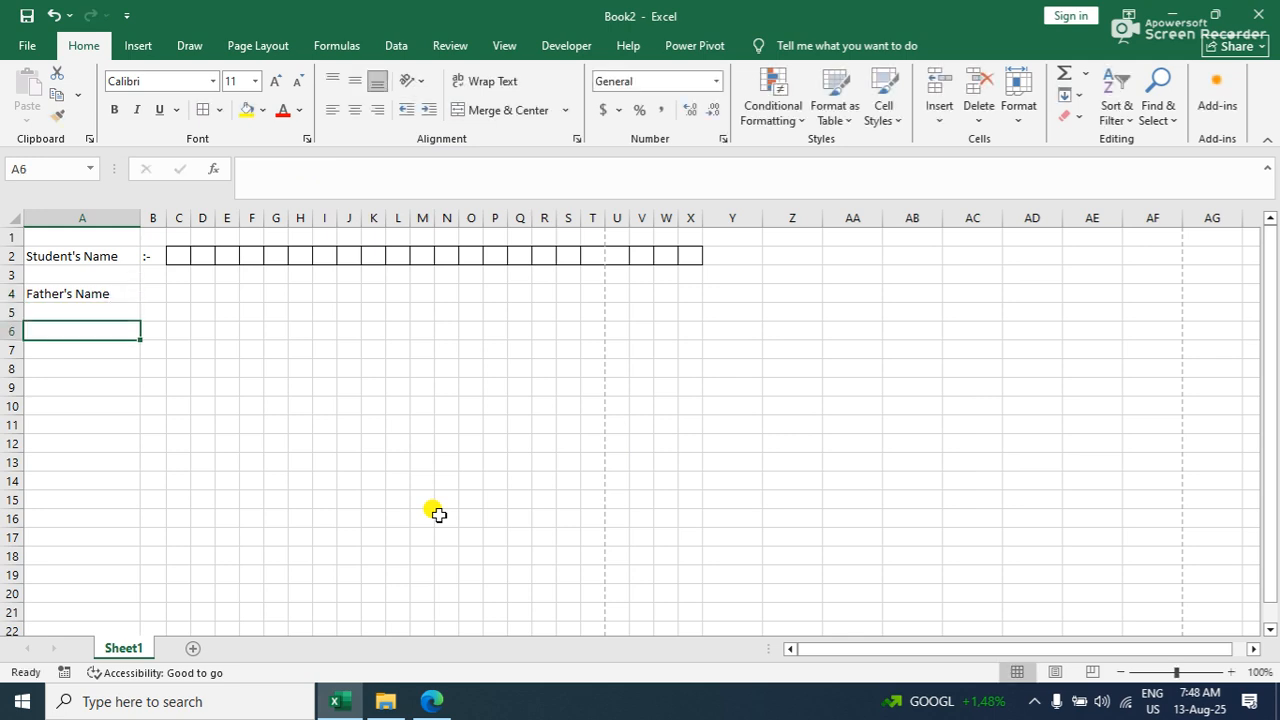
# Enter the labels "Mother's Name" in A6 and "Date of Birth" in A8
pyautogui.write("Mother's")
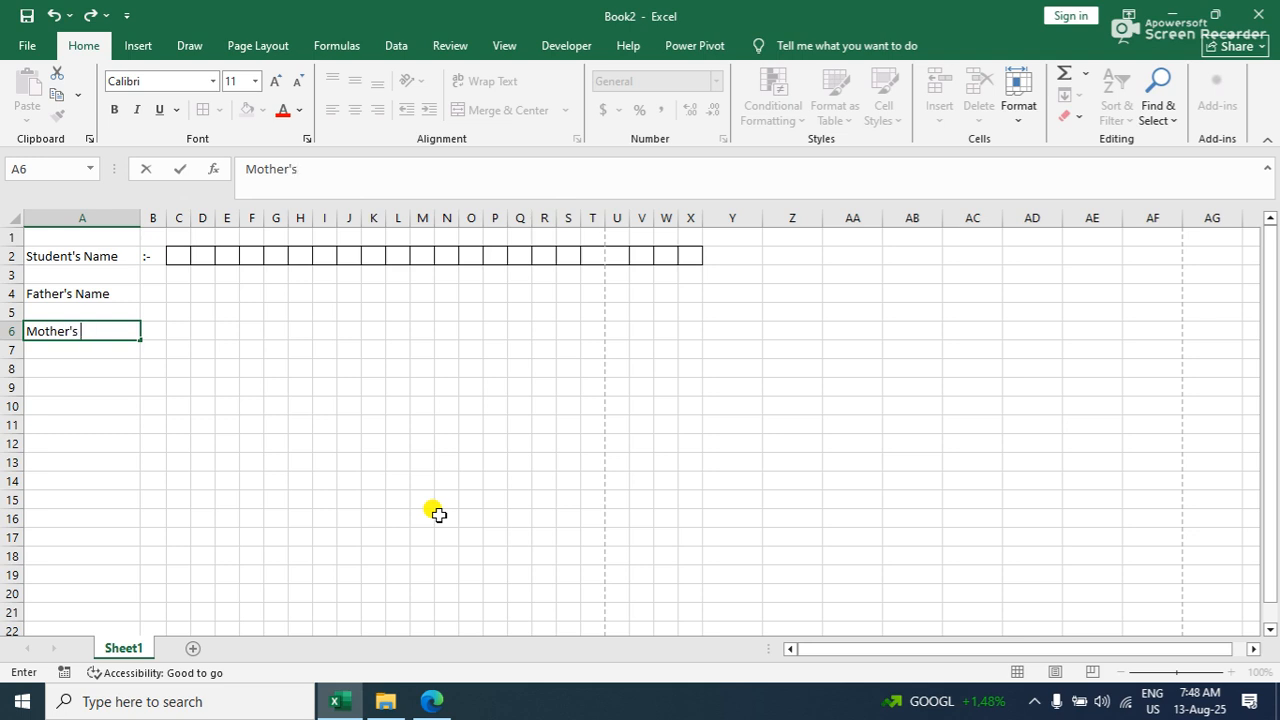
pyautogui.write(' Name')
pyautogui.press('Return')
pyautogui.press('Return')
pyautogui.write('Date of Birth')
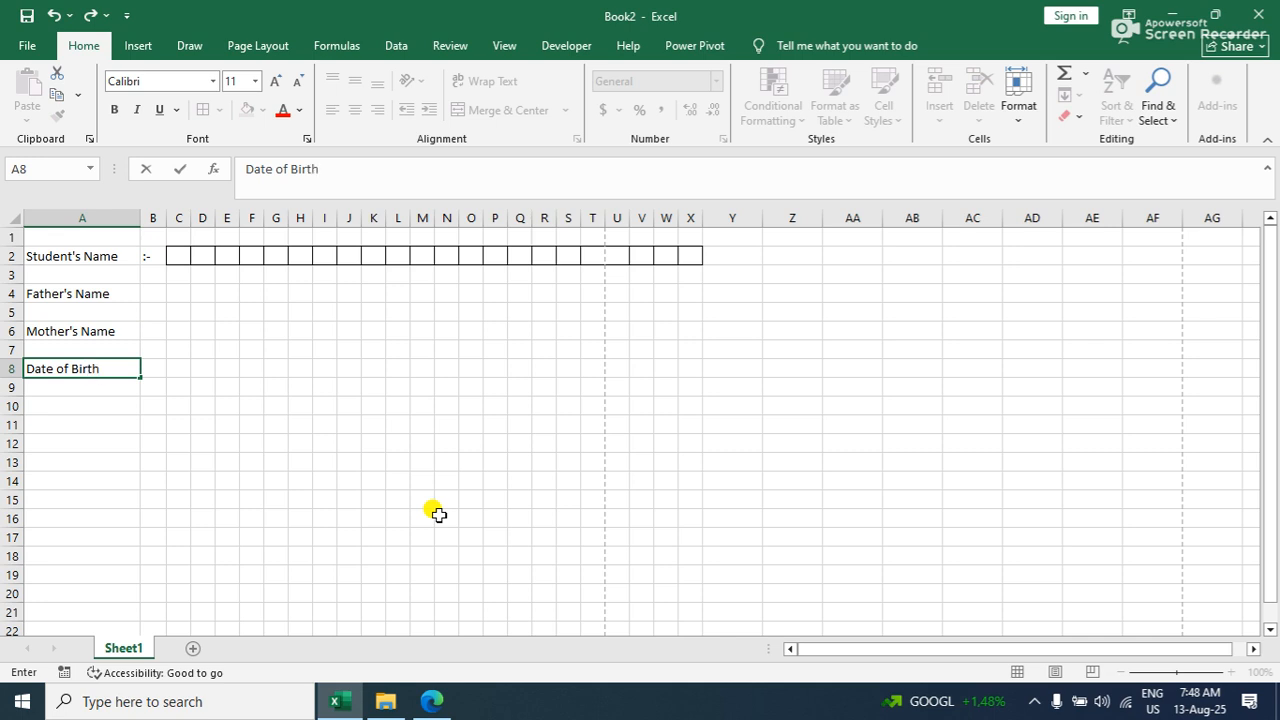
pyautogui.press('Return')
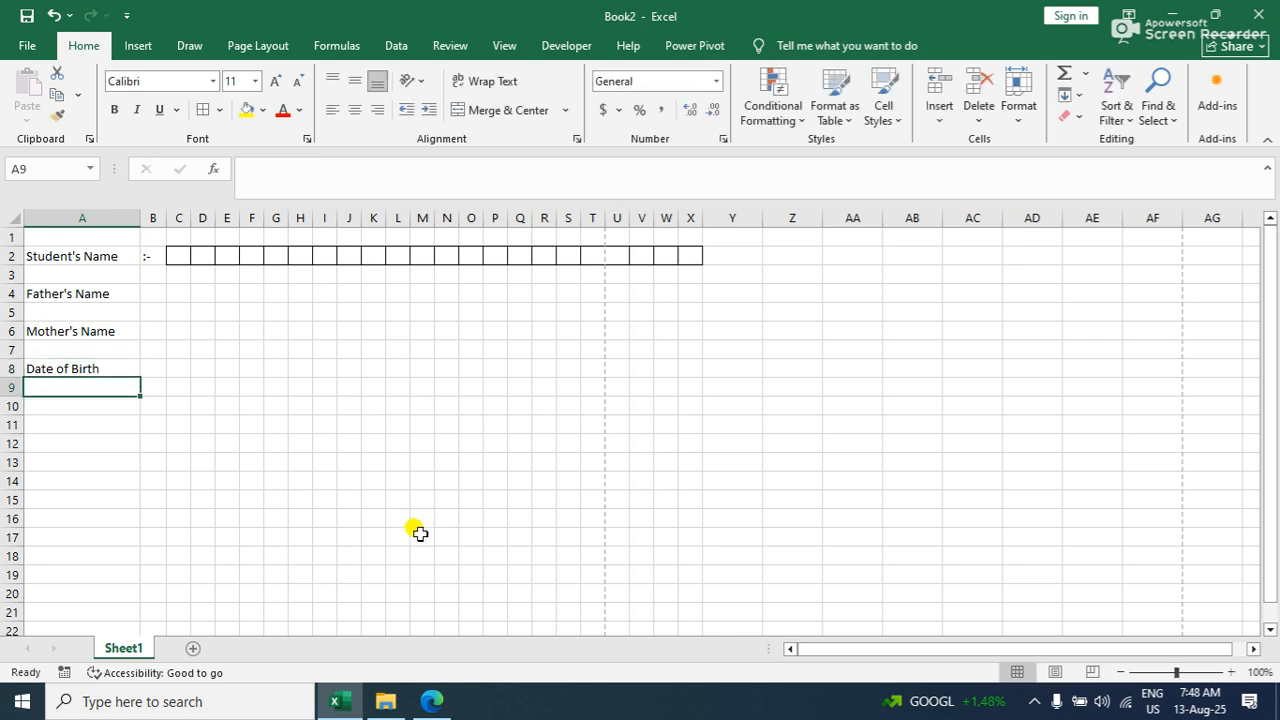
# Check the following fields in the PDF form and enter "Gender" in A10 and "Category" in A11
pyautogui.click(432, 701)
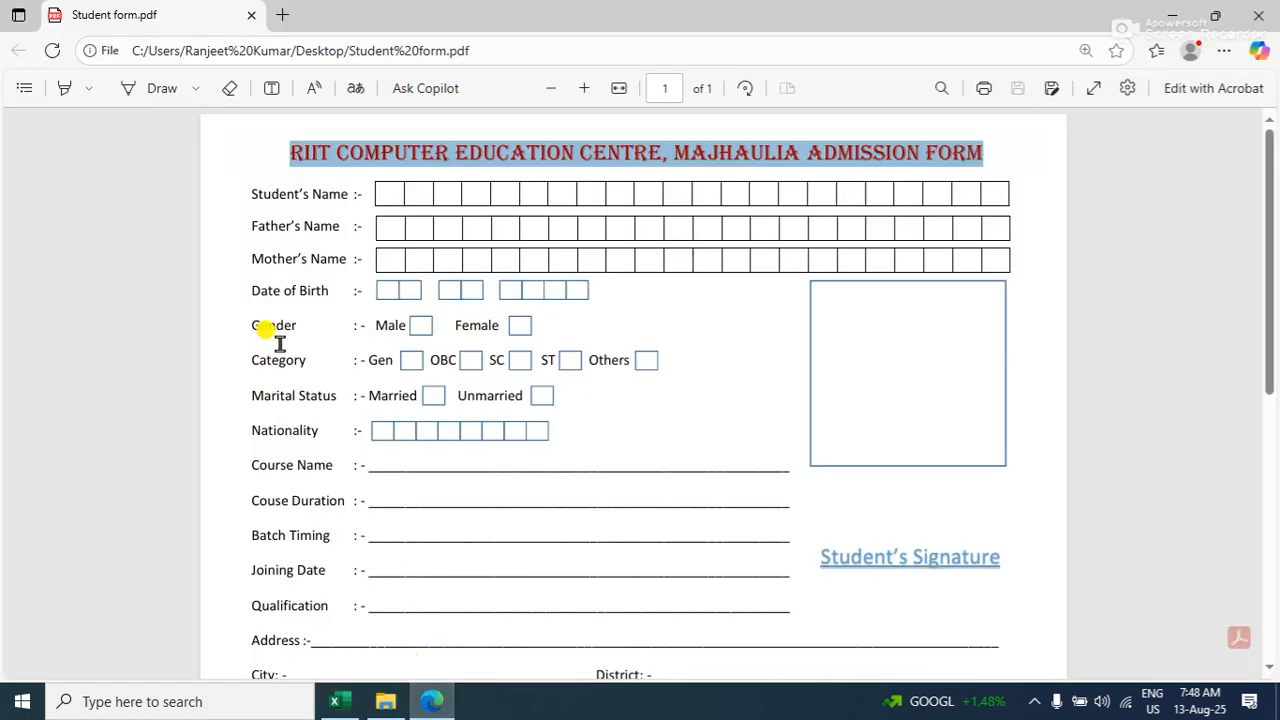
pyautogui.click(1168, 14)
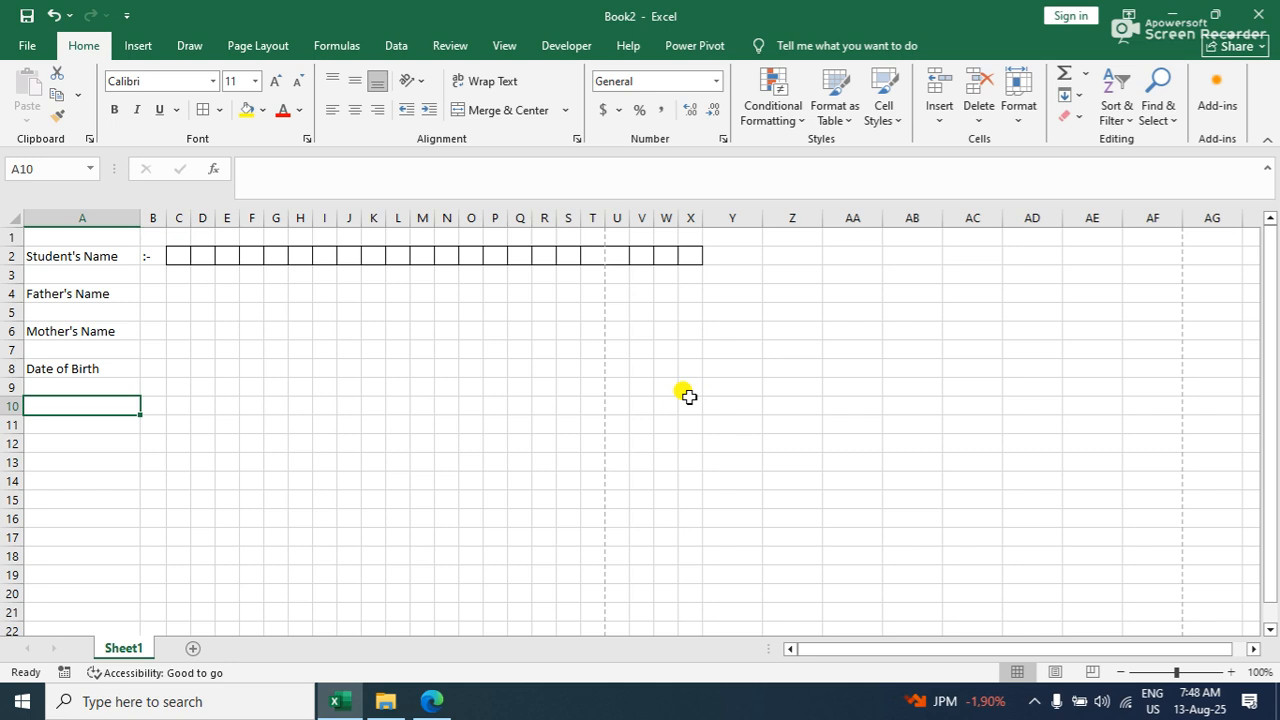
pyautogui.write('Gender')
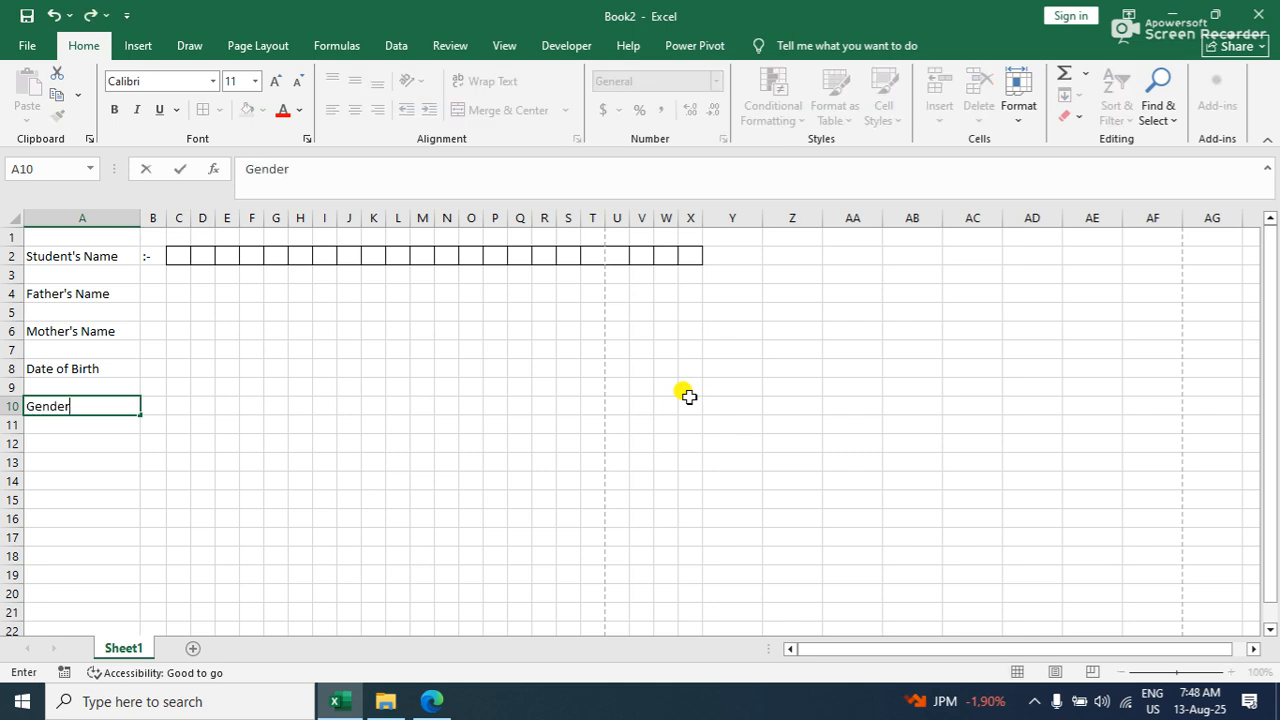
pyautogui.press('Return')
pyautogui.write('Categ')
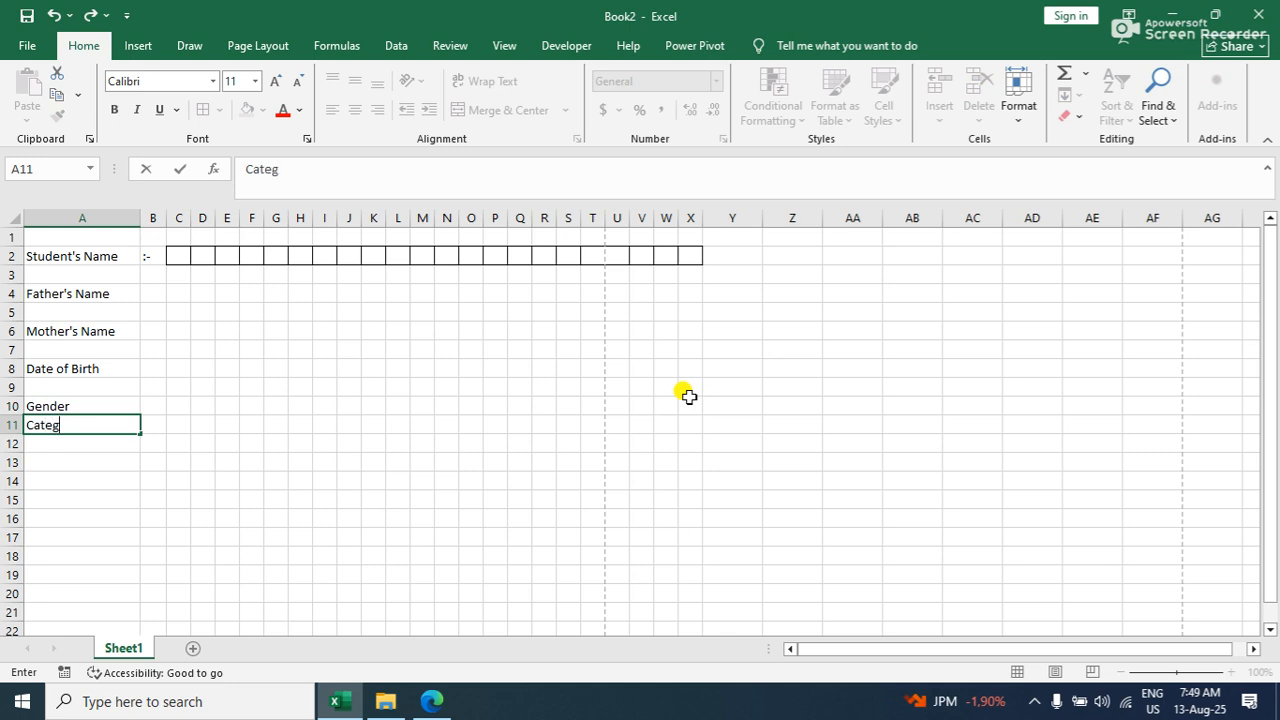
pyautogui.write('ory')
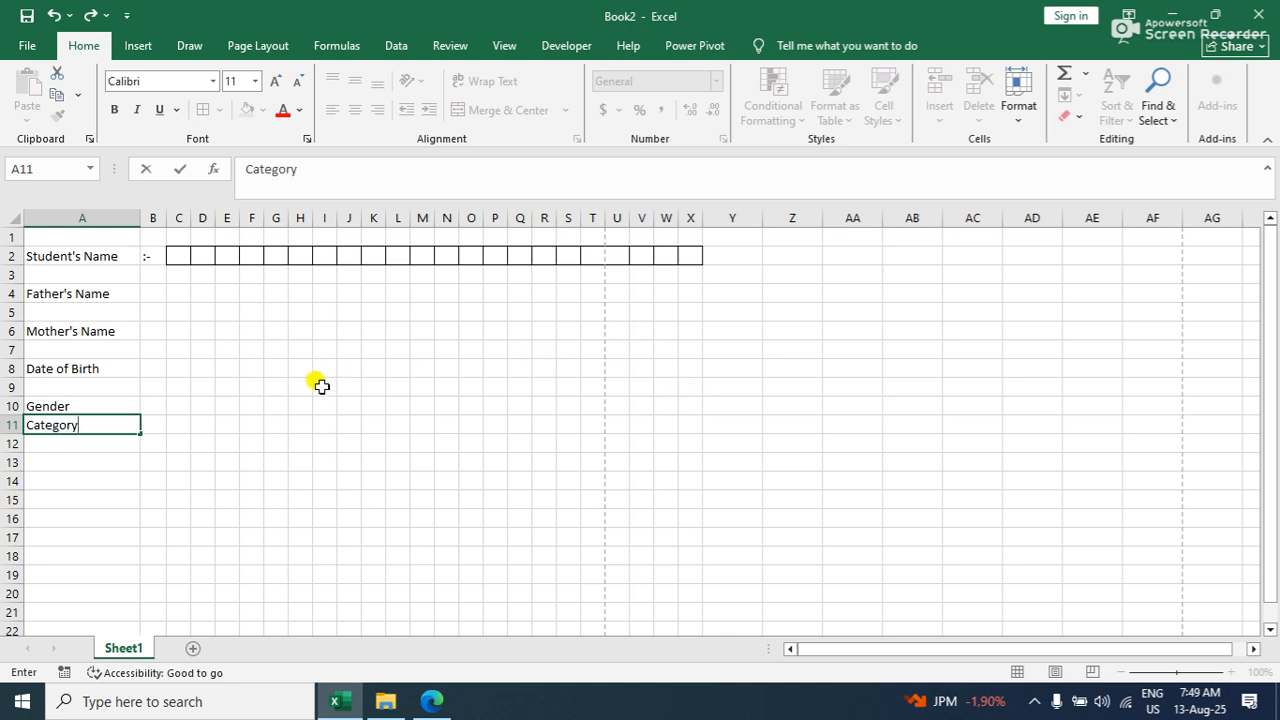
pyautogui.click(320, 385)
# Copy the ":-" separator from B2 into B4, B6, B8 and B10
pyautogui.click(147, 257)
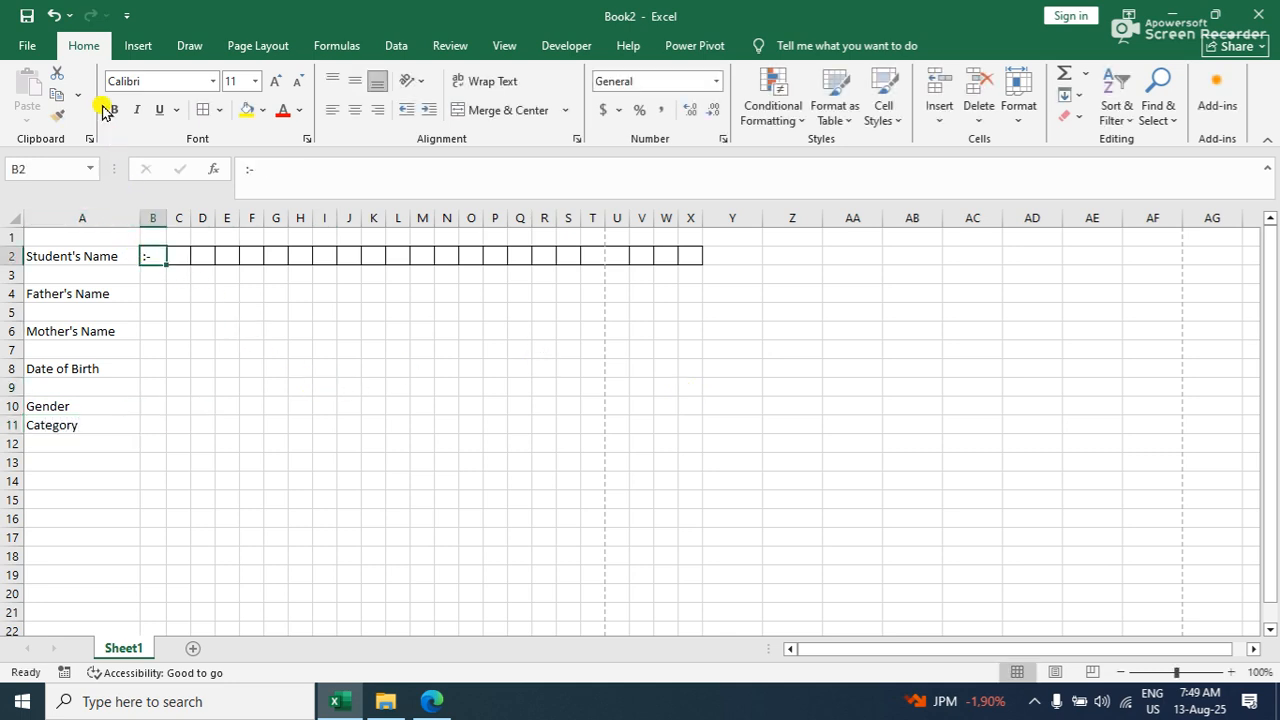
pyautogui.click(57, 95)
pyautogui.click(150, 291)
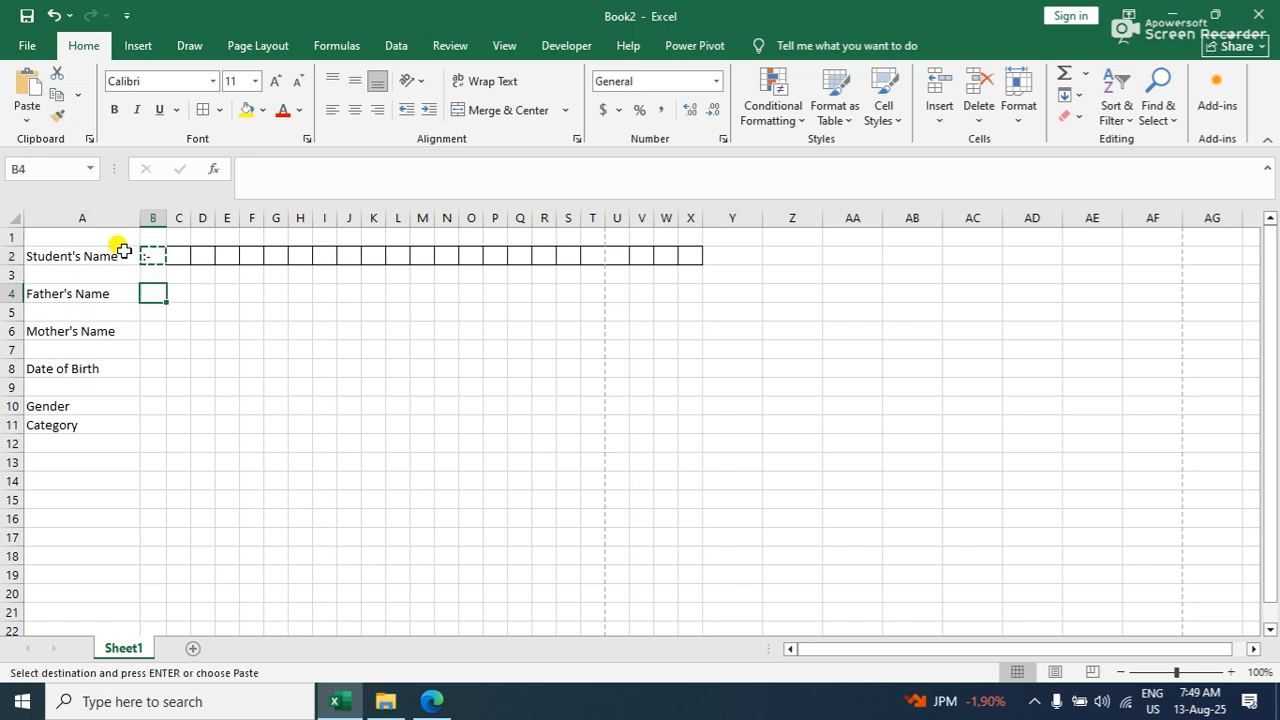
pyautogui.click(12, 82)
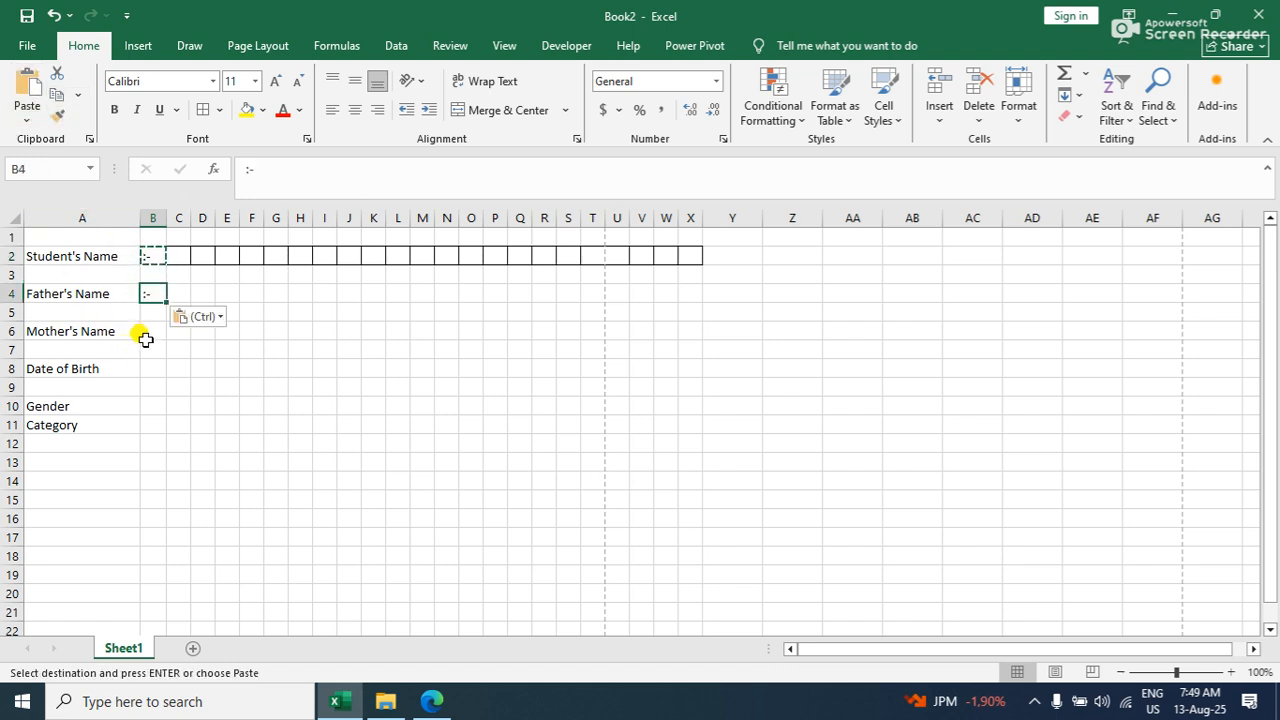
pyautogui.click(145, 331)
pyautogui.click(24, 84)
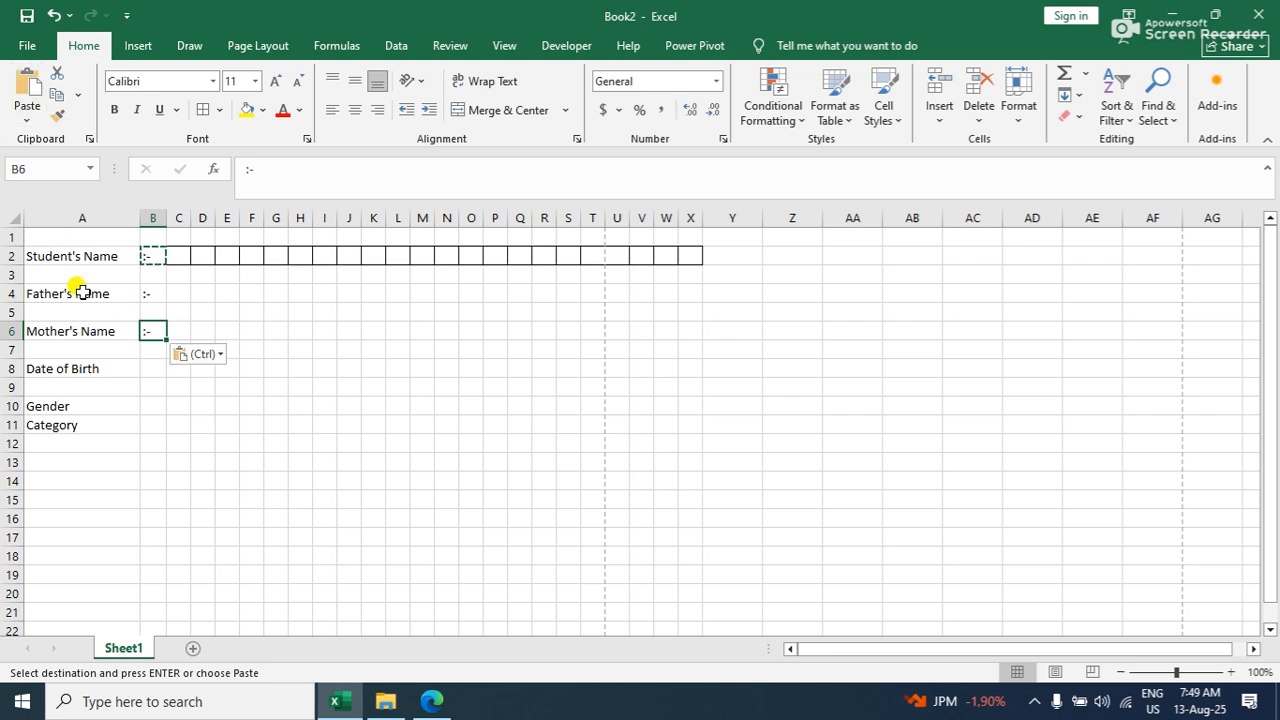
pyautogui.click(153, 368)
pyautogui.click(24, 84)
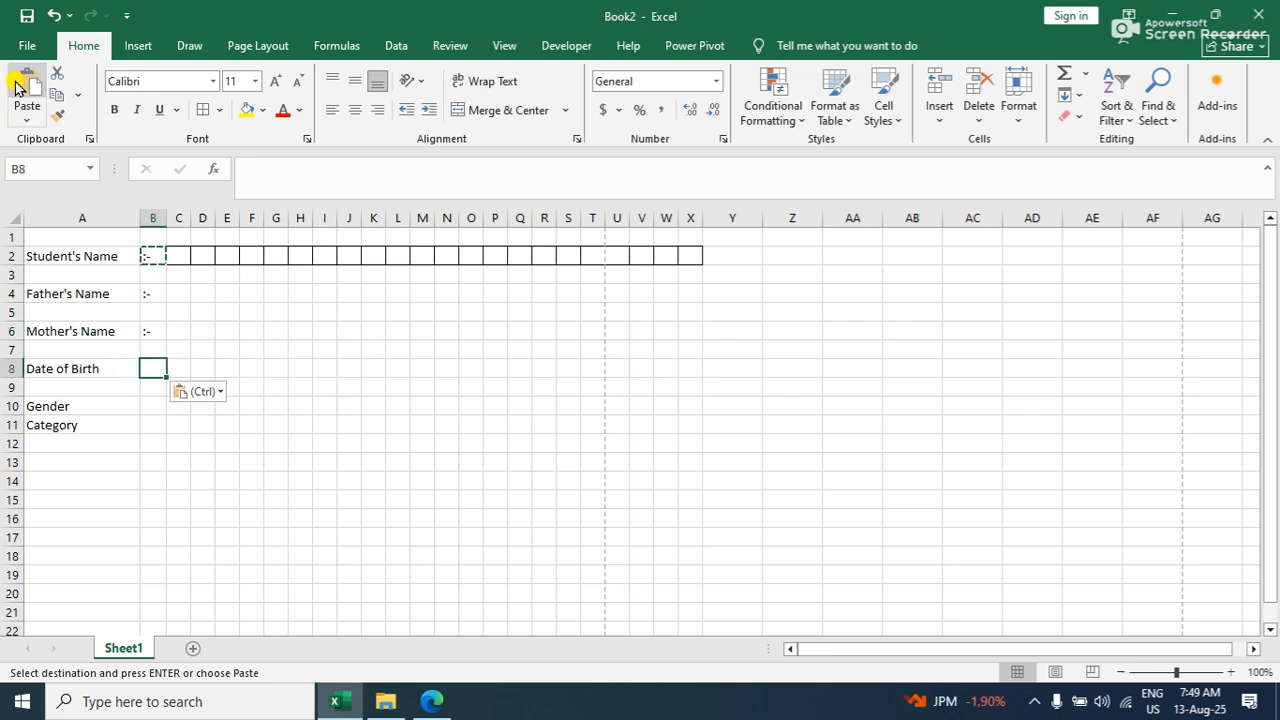
pyautogui.click(149, 404)
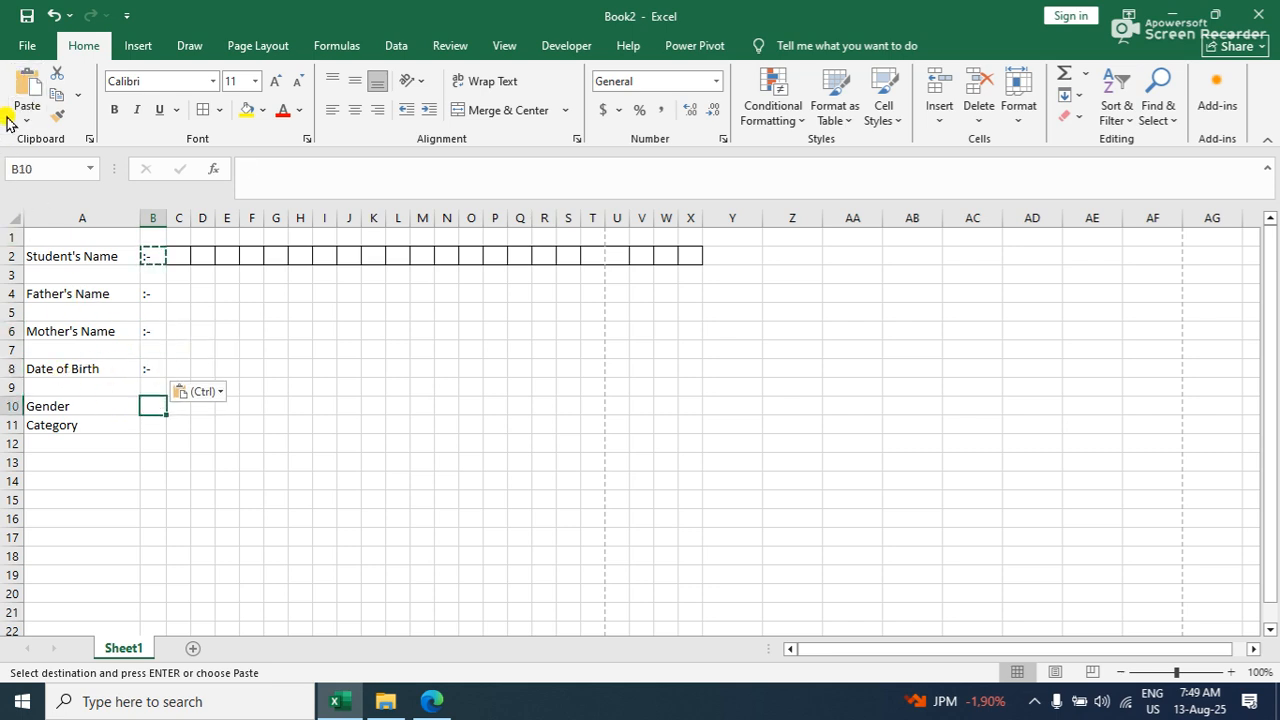
pyautogui.click(24, 84)
# Move the "Category" label from A11 to A12
pyautogui.click(88, 425)
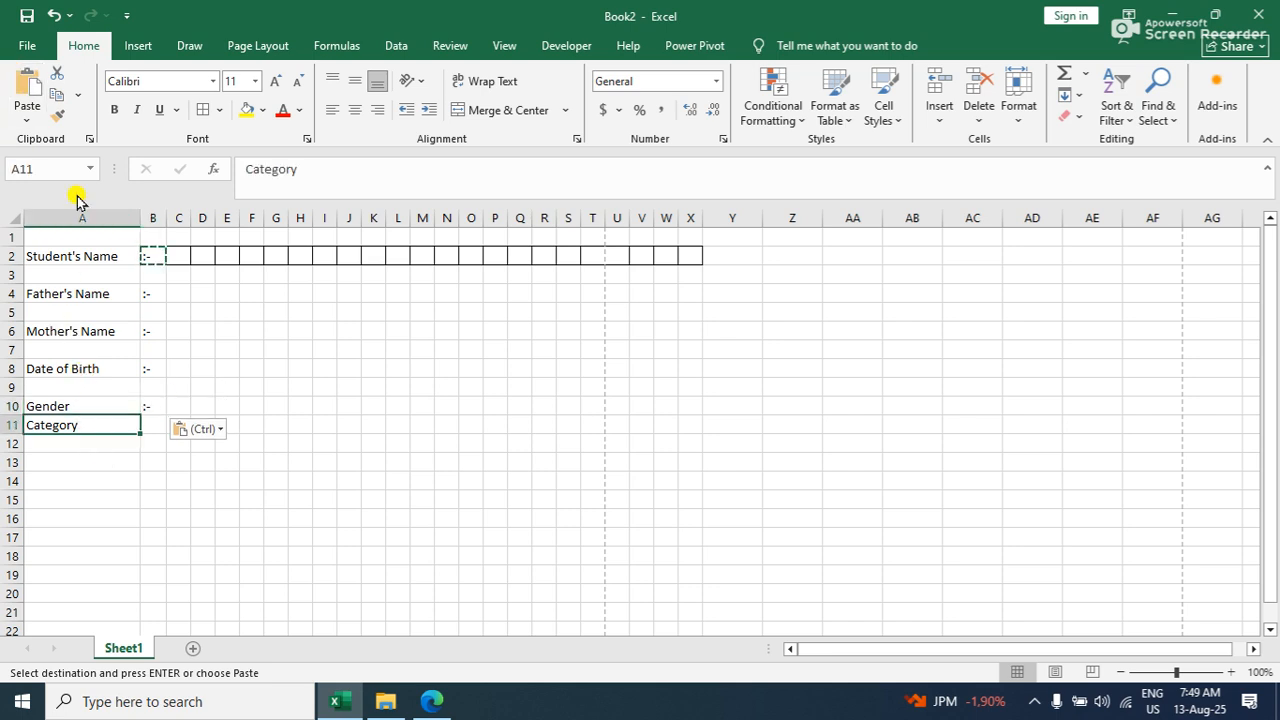
pyautogui.click(57, 74)
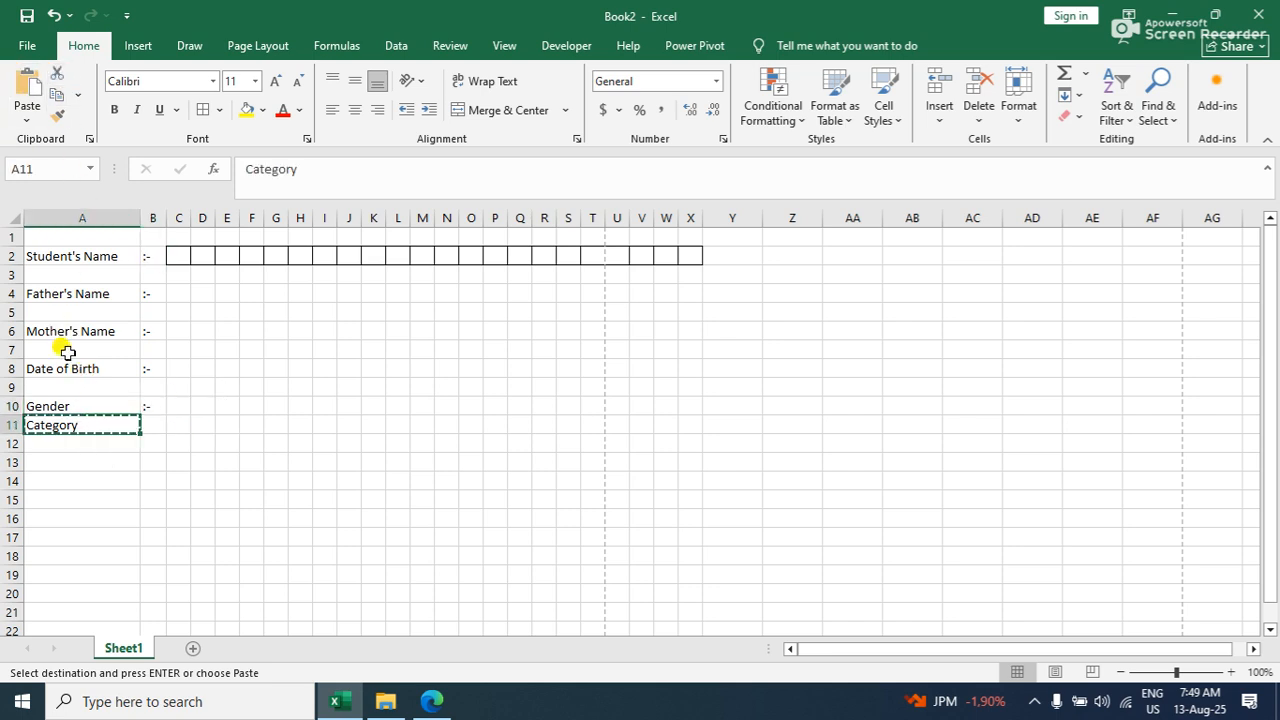
pyautogui.click(73, 444)
pyautogui.click(25, 88)
pyautogui.click(134, 404)
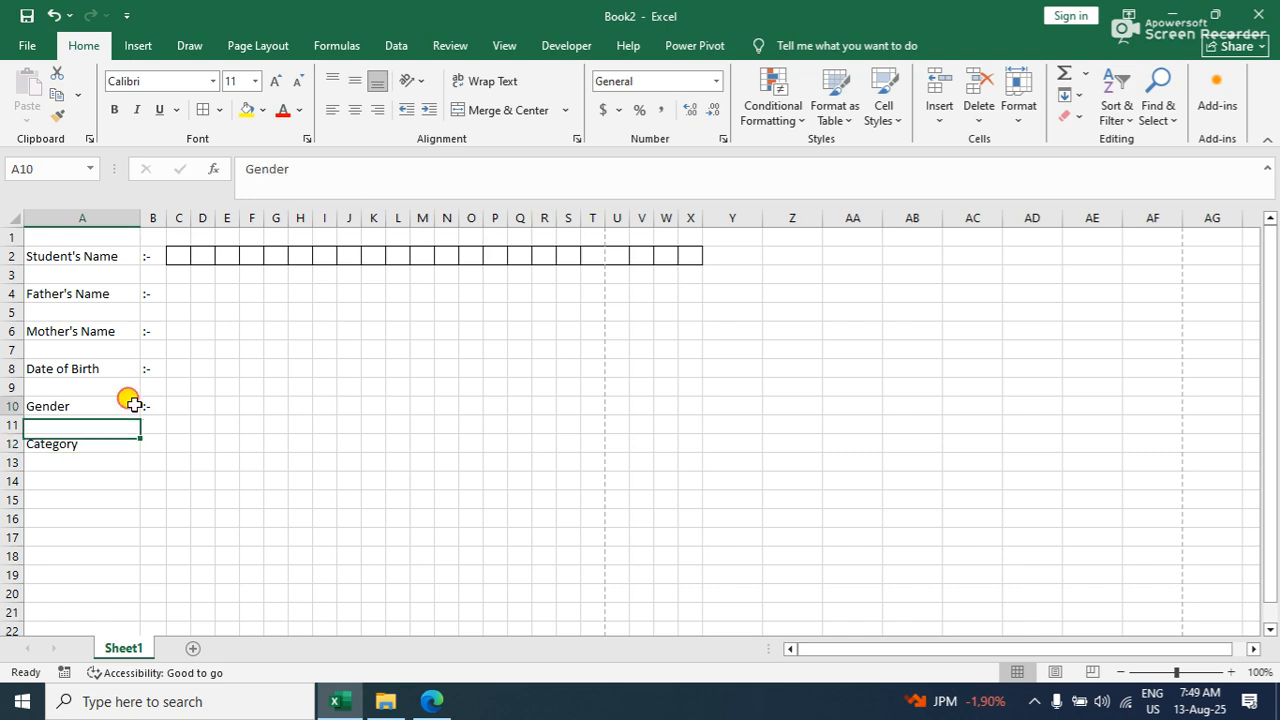
# Copy the ":-" separator from B10 to B12 beside the Category label
pyautogui.click(153, 401)
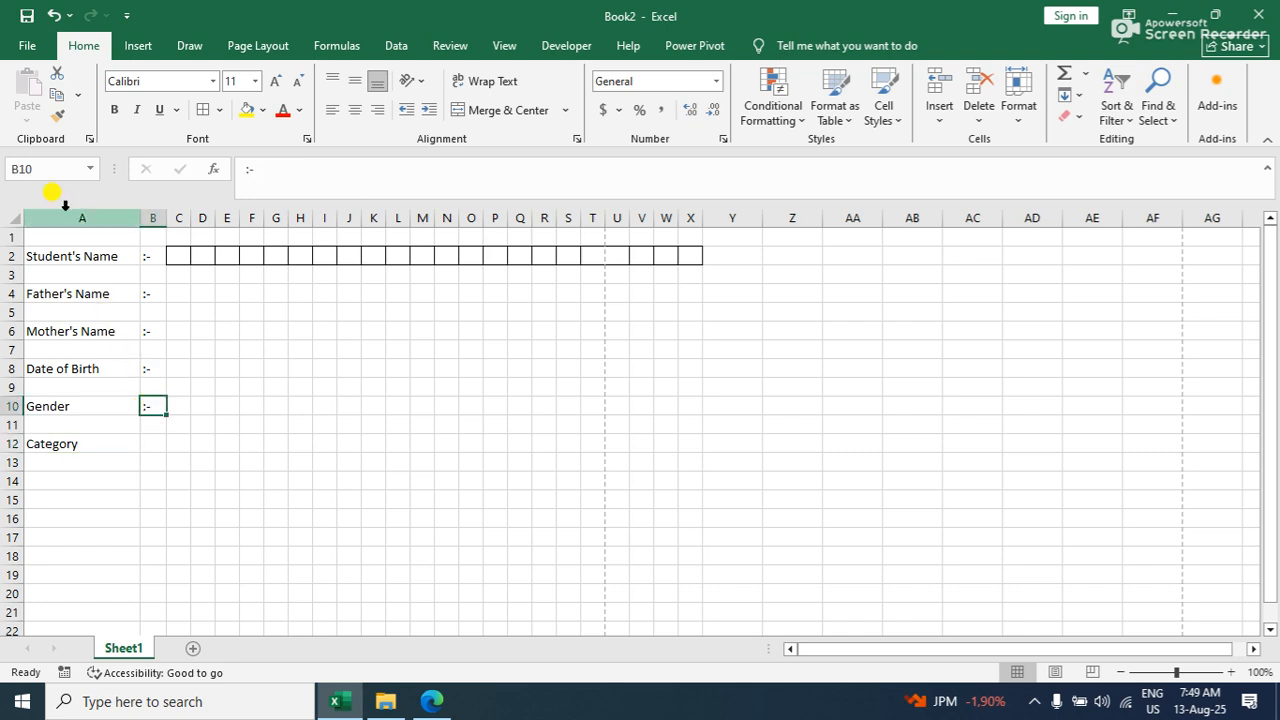
pyautogui.click(57, 94)
pyautogui.click(149, 440)
pyautogui.click(26, 88)
# Apply all borders to C4:X4 for Father's Name and C6:X6 for Mother's Name
pyautogui.click(182, 326)
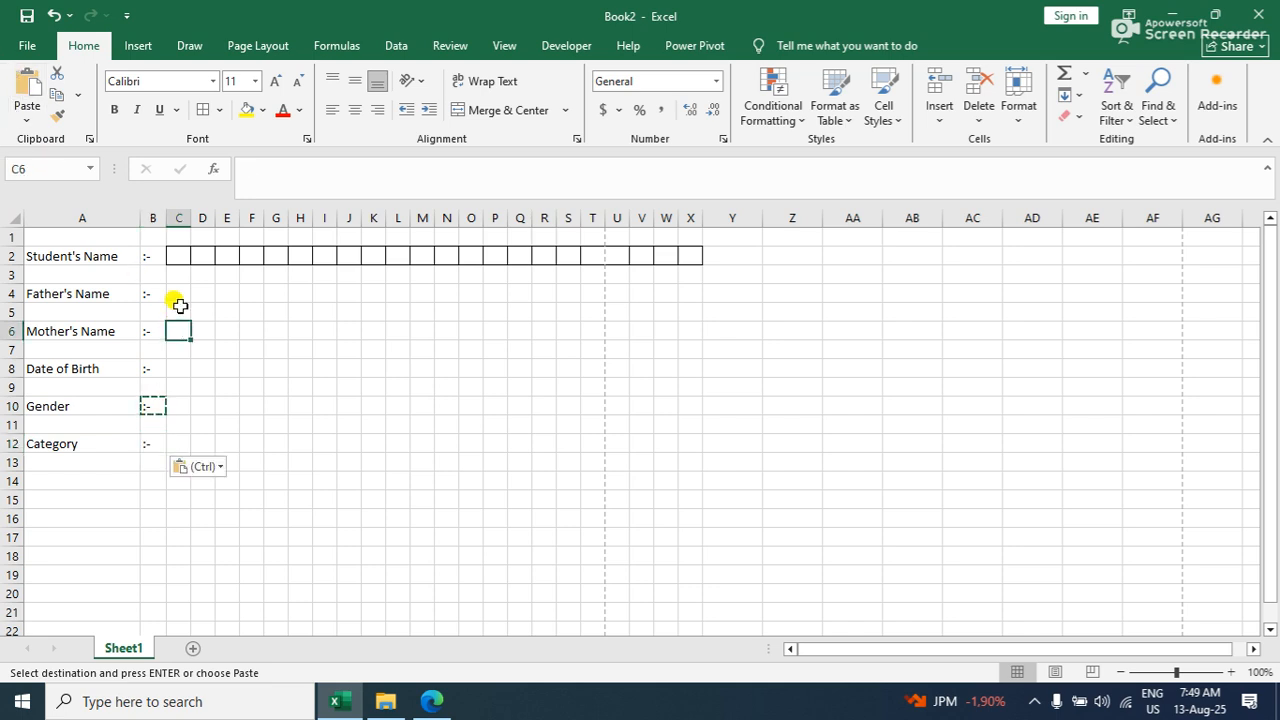
pyautogui.moveTo(172, 290); pyautogui.dragTo(690, 292)
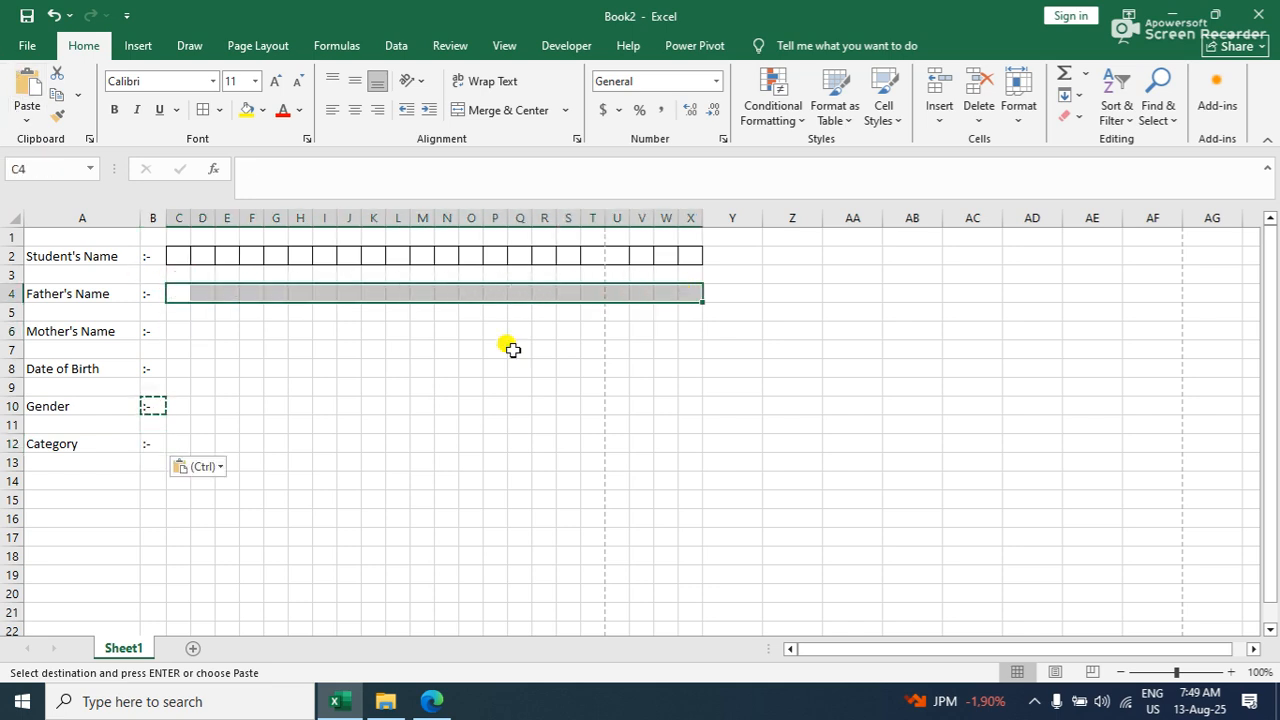
pyautogui.click(206, 116)
pyautogui.moveTo(177, 331); pyautogui.dragTo(690, 320)
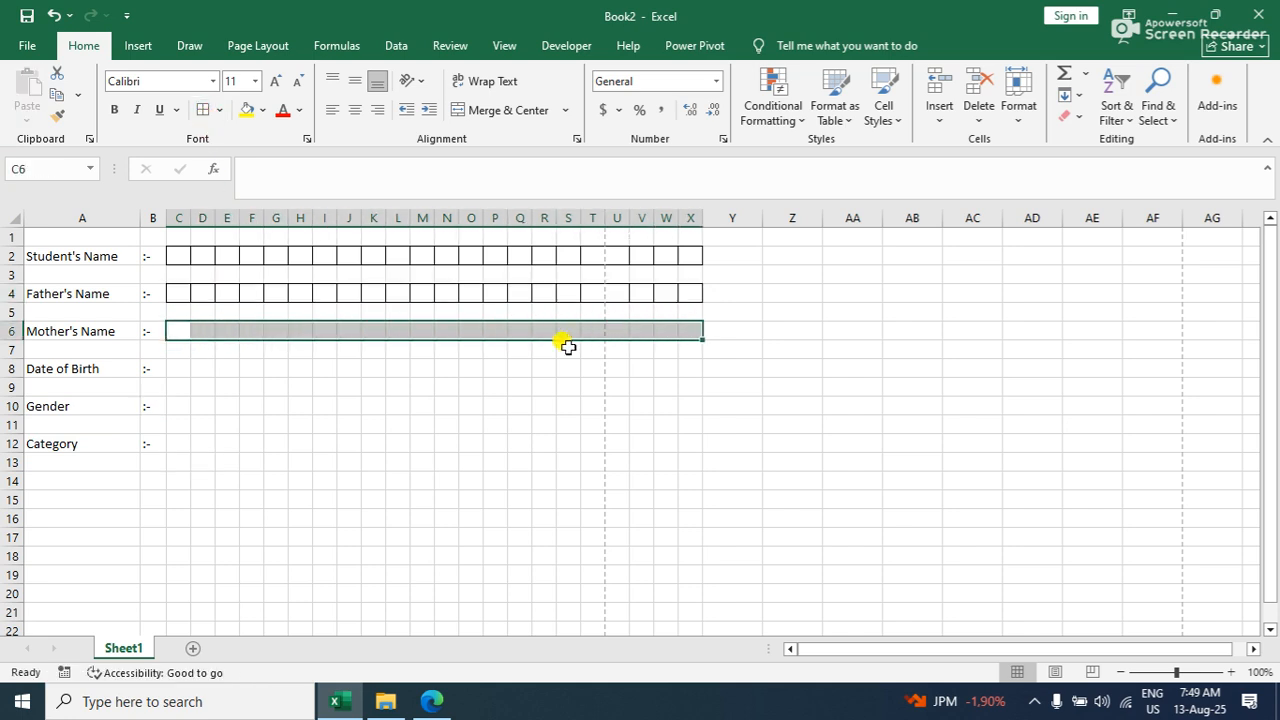
pyautogui.click(206, 112)
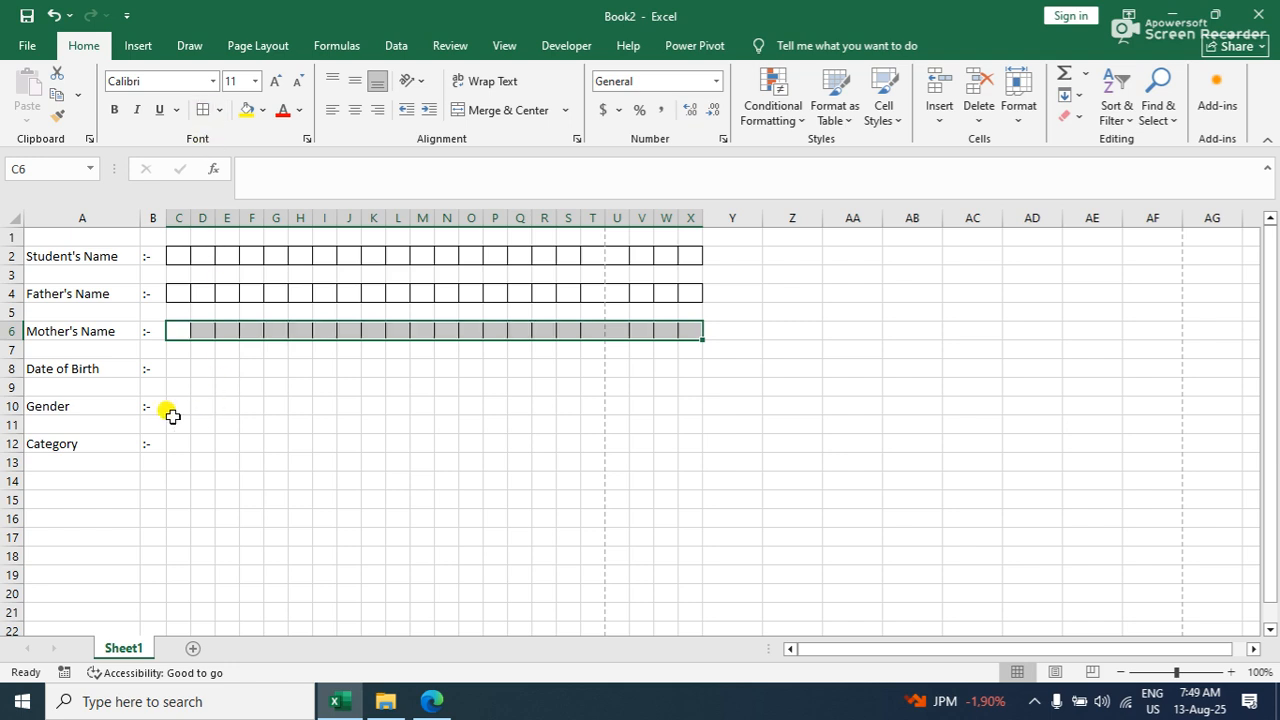
# Apply all borders to C8:X8 in the Date of Birth row and C10:X10 in the Gender row
pyautogui.moveTo(177, 365); pyautogui.dragTo(678, 363)
pyautogui.click(204, 111)
pyautogui.moveTo(176, 406); pyautogui.dragTo(694, 403)
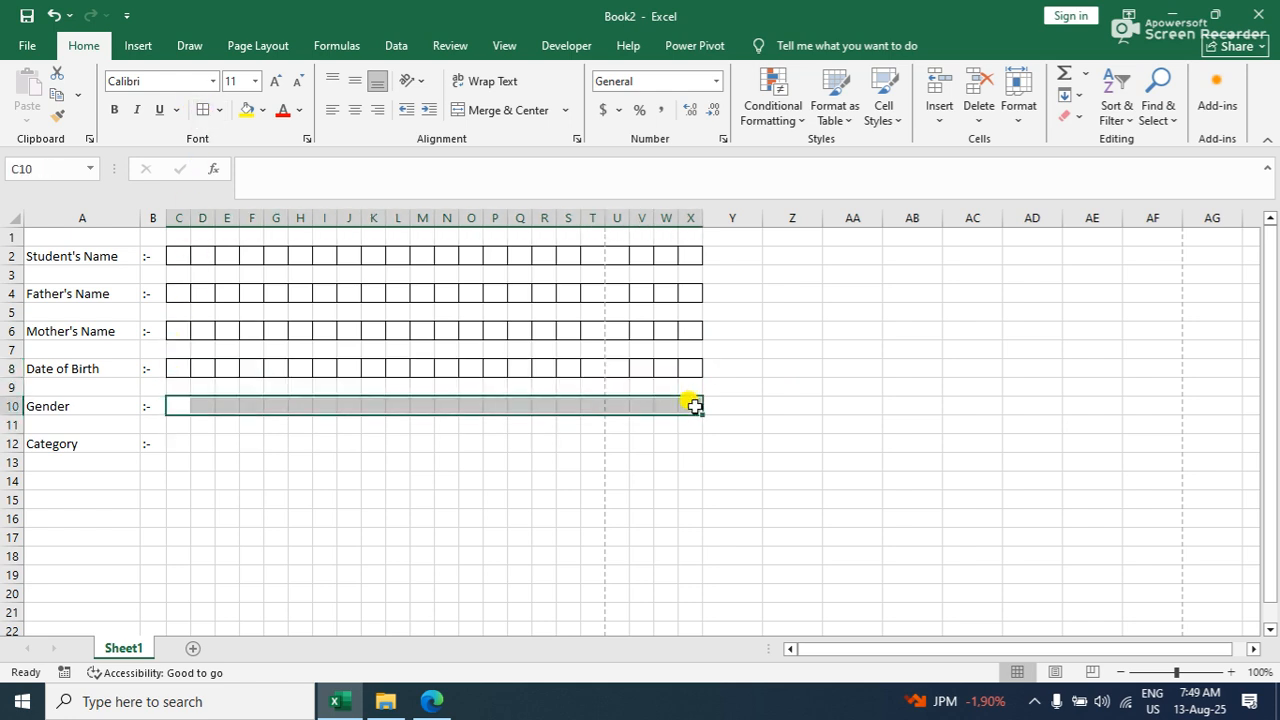
pyautogui.click(204, 111)
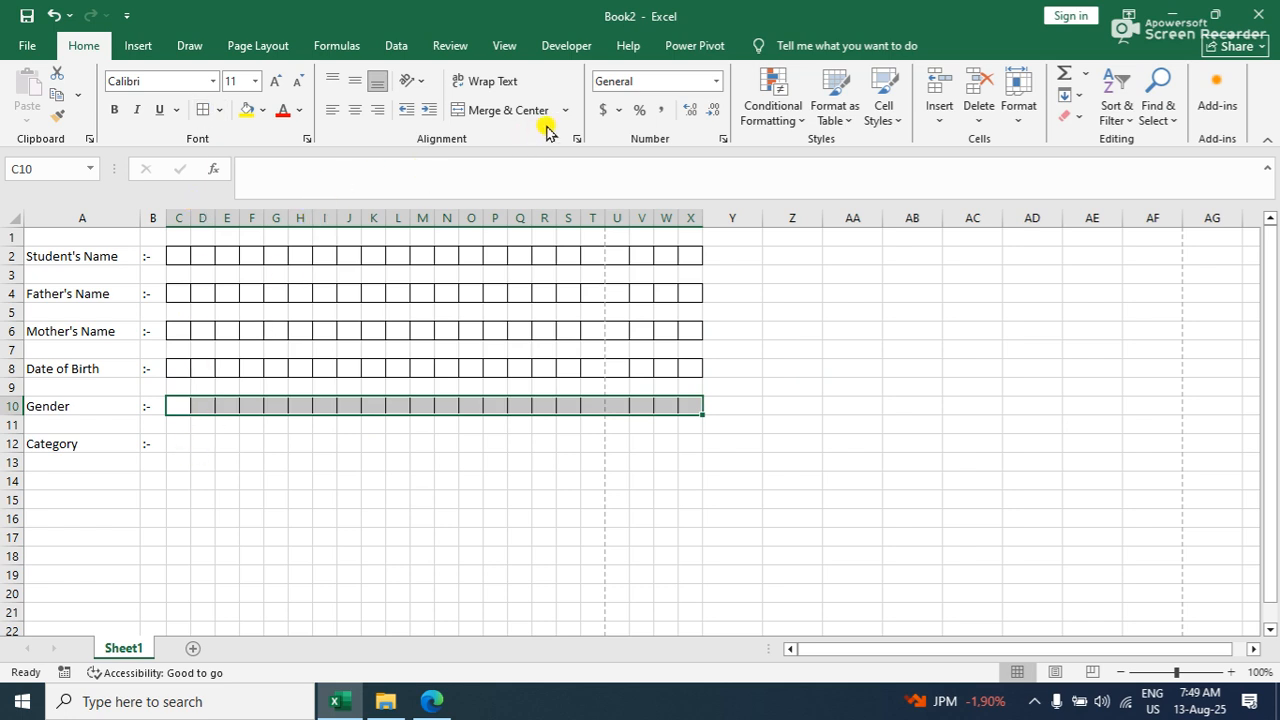
# Remove the borders from C10:X10 in the Gender row and C8:X8 in the Date of Birth row
pyautogui.click(224, 112)
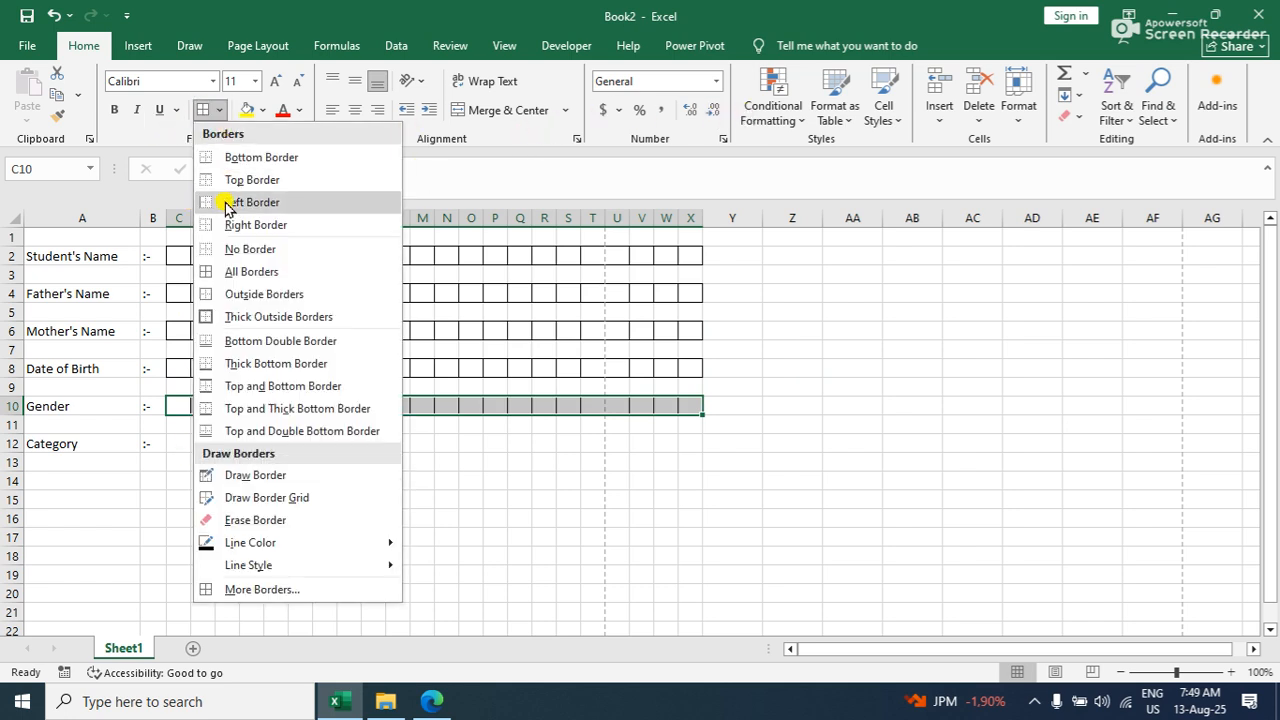
pyautogui.click(245, 249)
pyautogui.moveTo(185, 358); pyautogui.dragTo(425, 366)
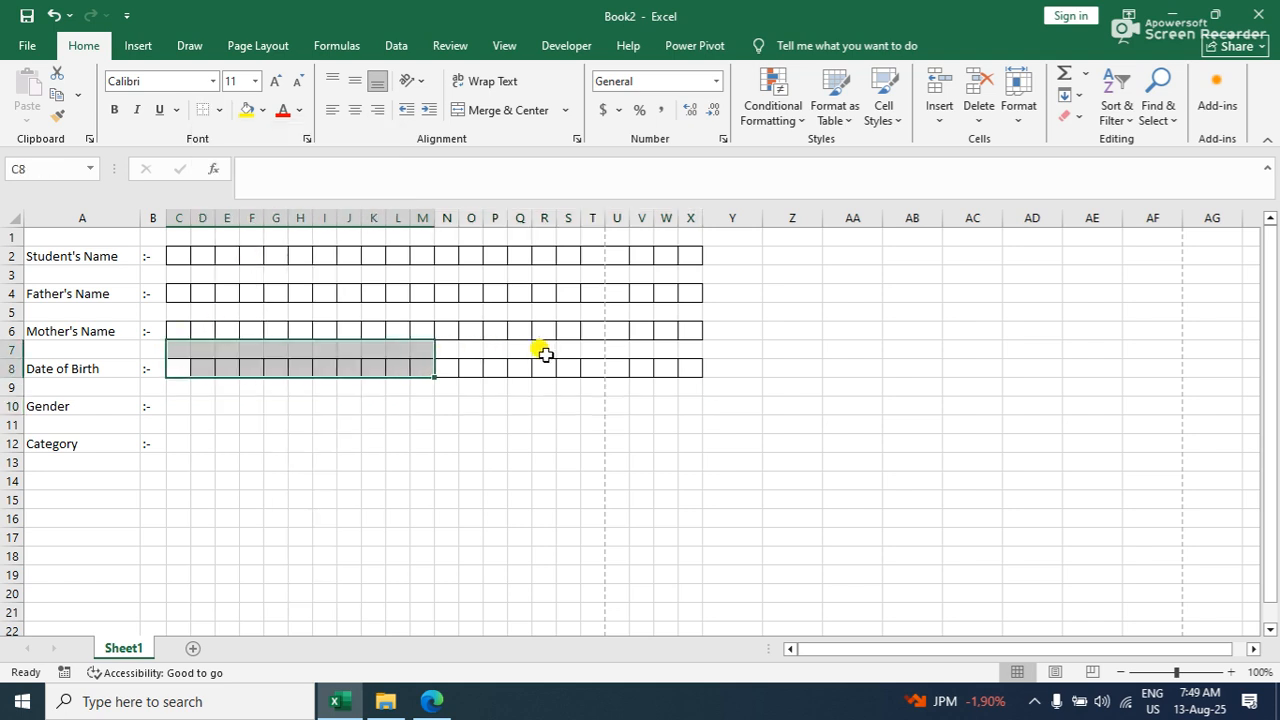
pyautogui.click(650, 364)
pyautogui.moveTo(677, 364); pyautogui.dragTo(180, 364)
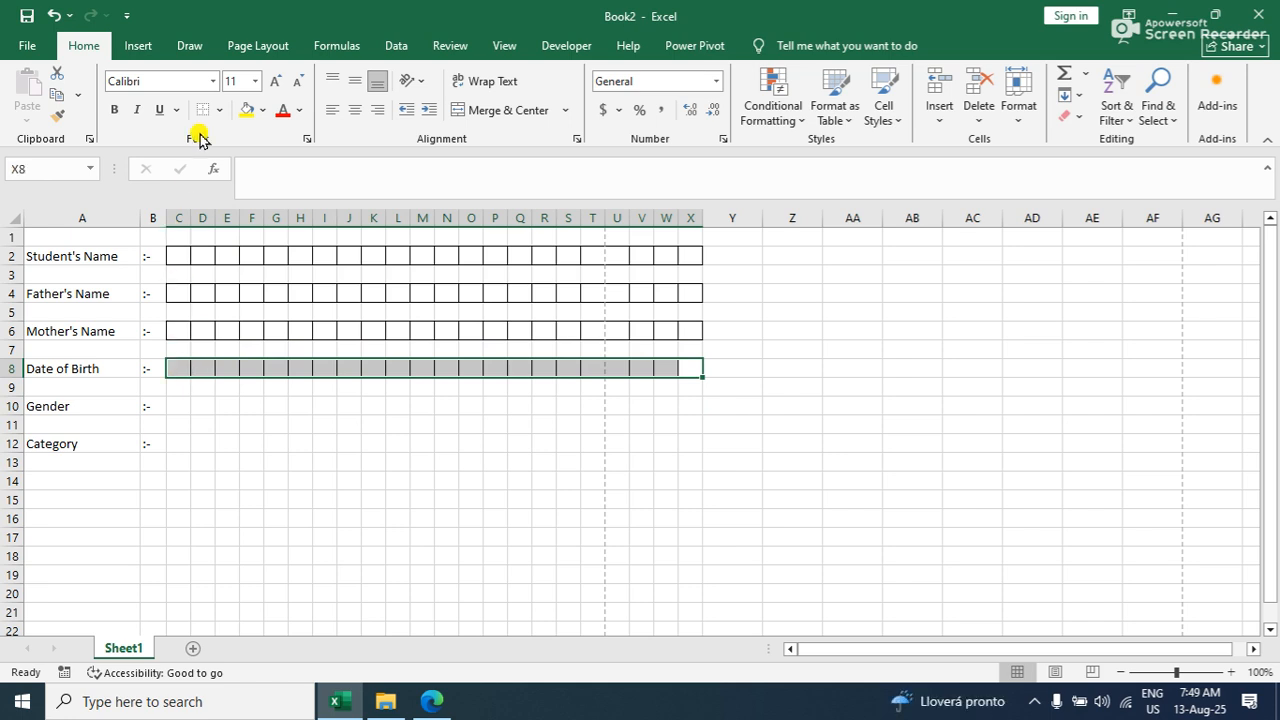
pyautogui.click(220, 111)
pyautogui.click(250, 249)
pyautogui.click(223, 423)
# Add bordered date boxes in C8:D8, F8:G8 and I8:L8 in the Date of Birth row
pyautogui.moveTo(180, 366); pyautogui.dragTo(205, 368)
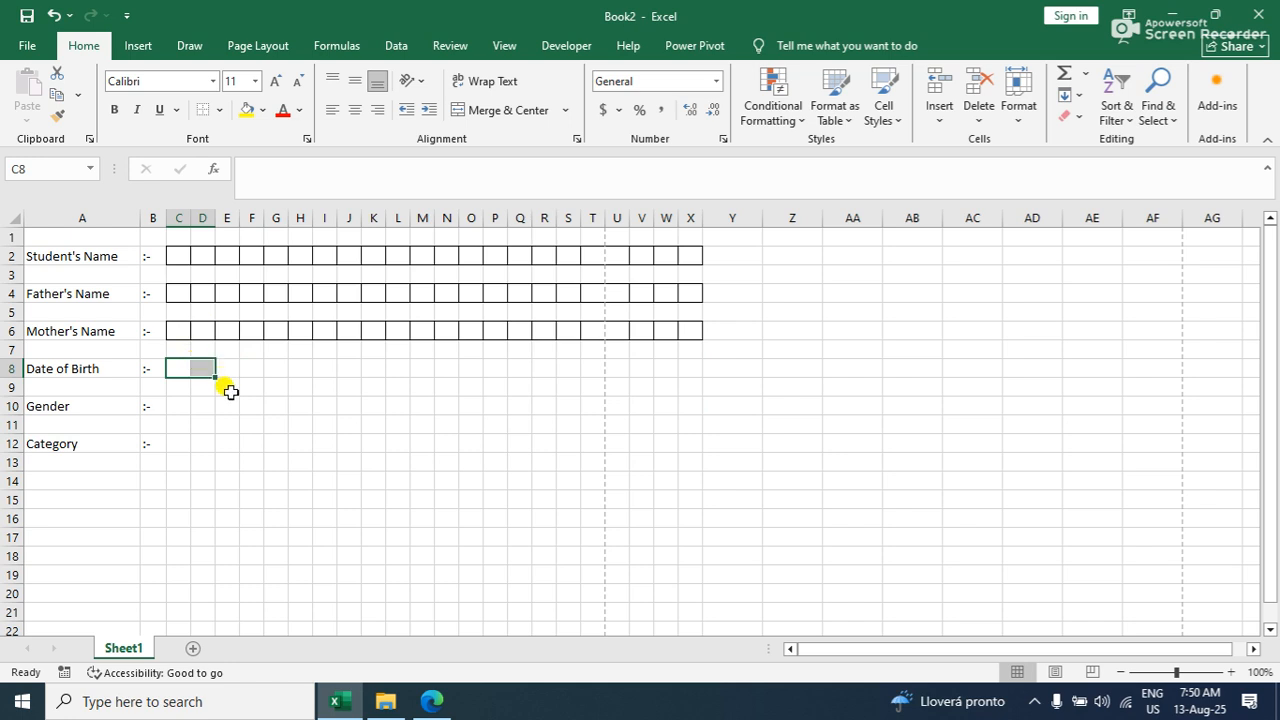
pyautogui.click(220, 111)
pyautogui.click(240, 294)
pyautogui.click(247, 369)
pyautogui.moveTo(247, 369); pyautogui.dragTo(274, 366)
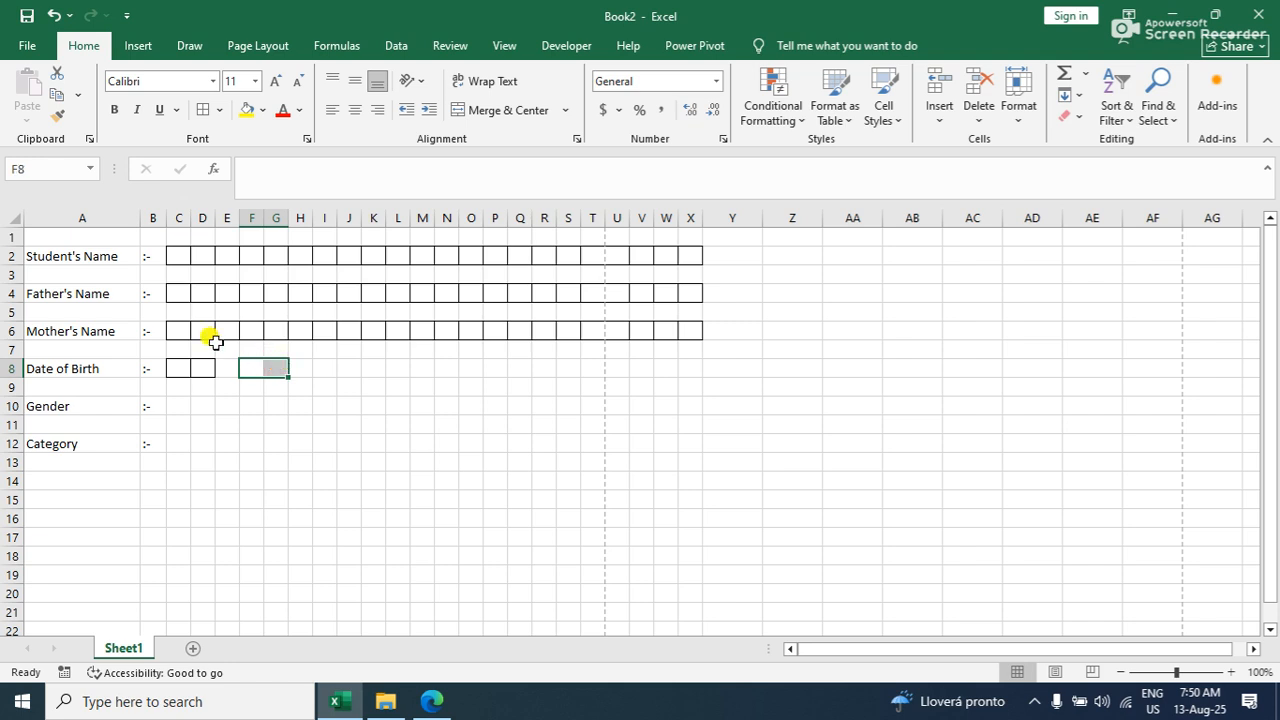
pyautogui.click(200, 114)
pyautogui.click(345, 442)
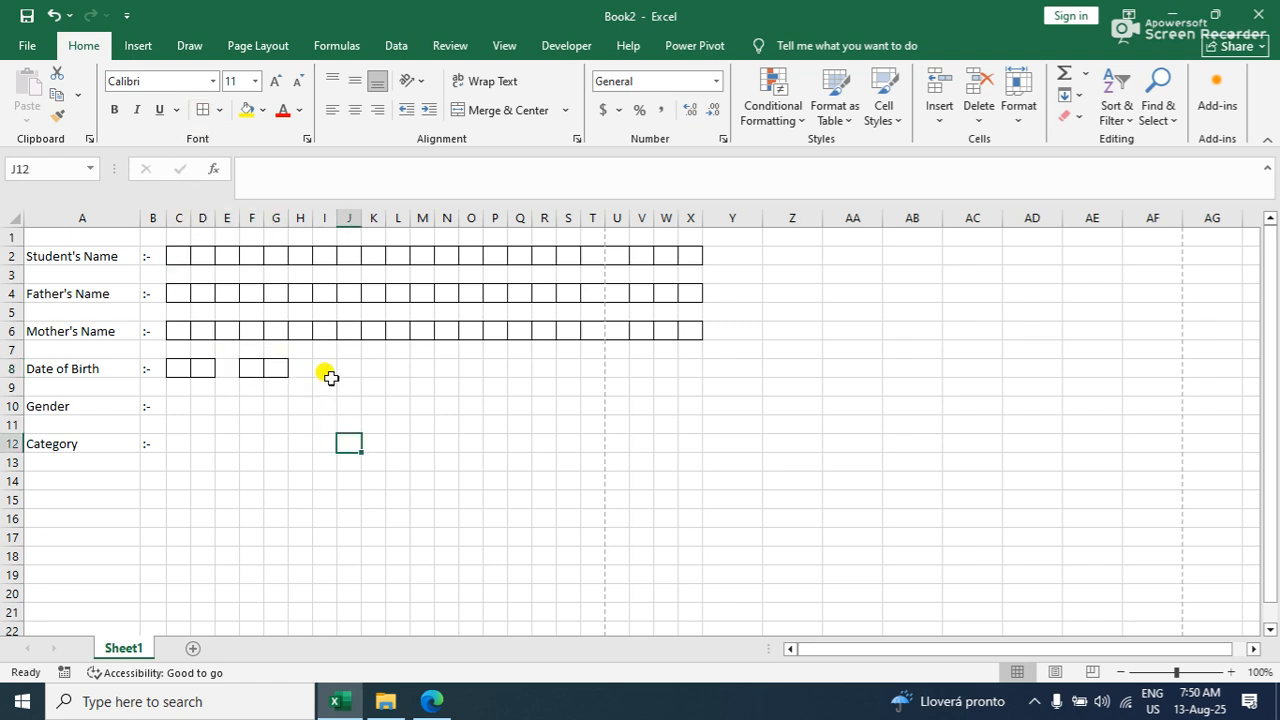
pyautogui.moveTo(320, 365); pyautogui.dragTo(400, 366)
pyautogui.click(203, 110)
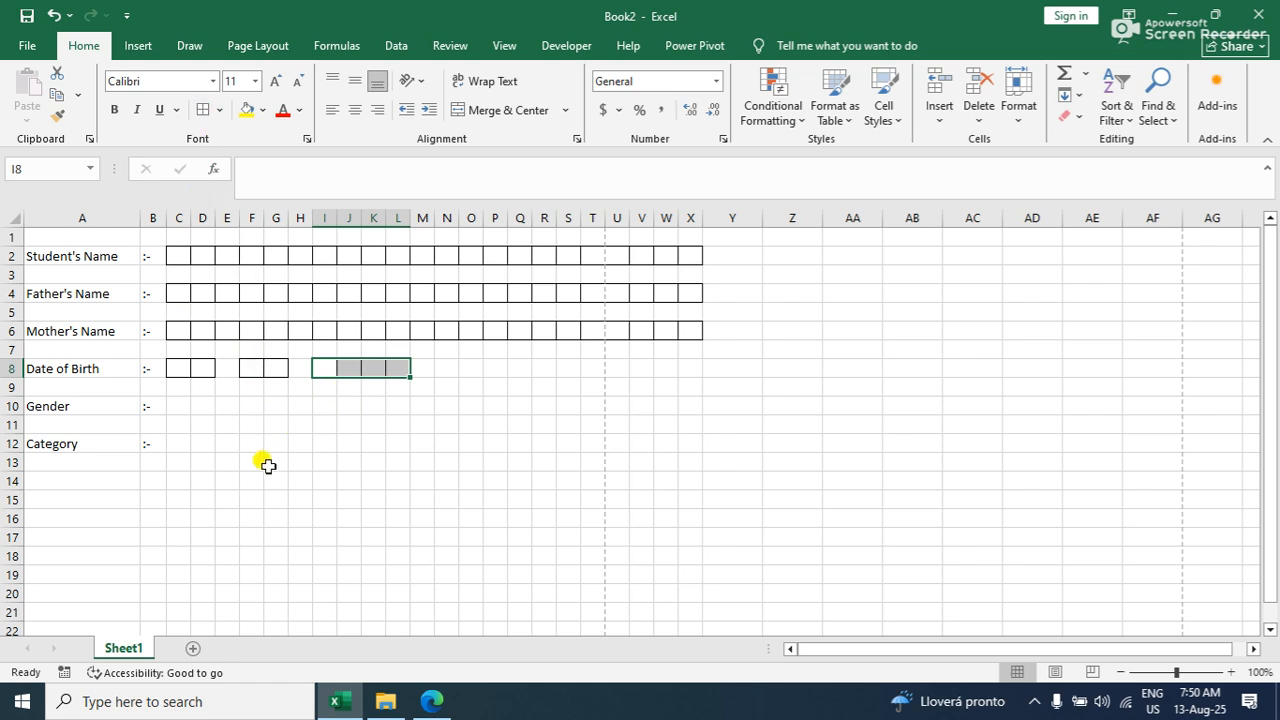
pyautogui.click(266, 462)
# Following the PDF form's Gender options, enter "Male" in merged and centered C10:D10 and border the box in E10
pyautogui.click(181, 410)
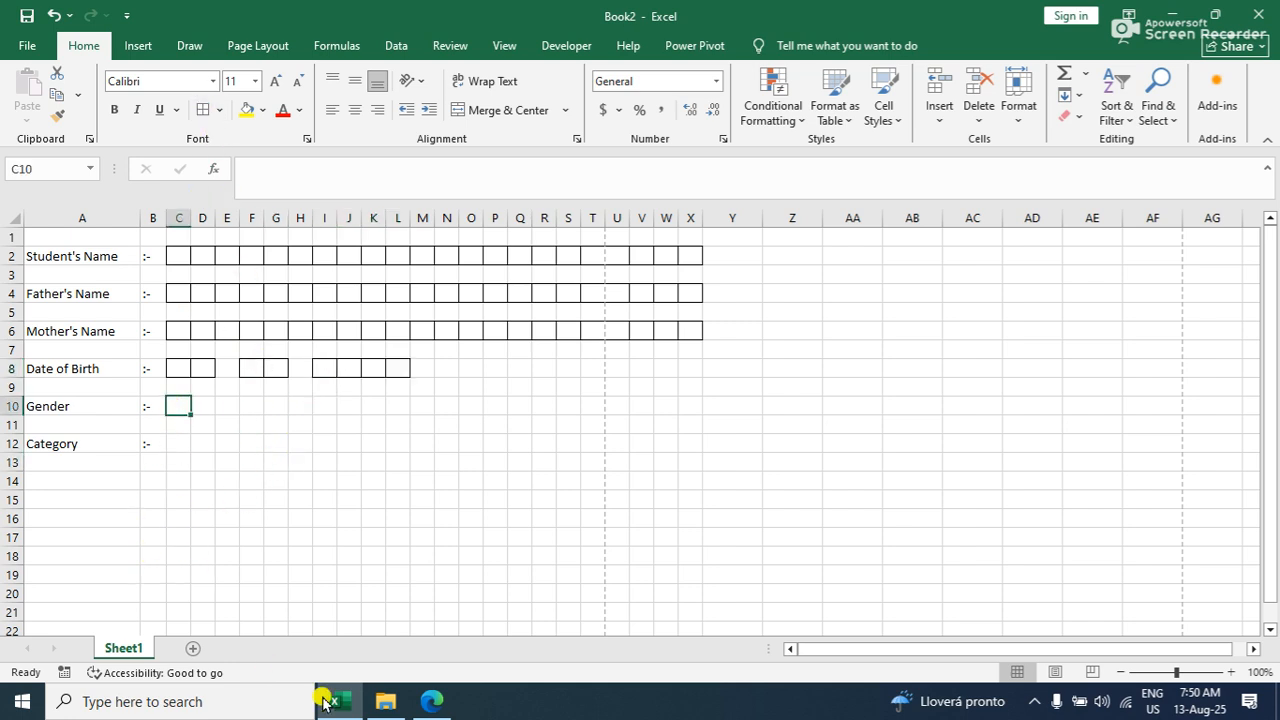
pyautogui.click(427, 700)
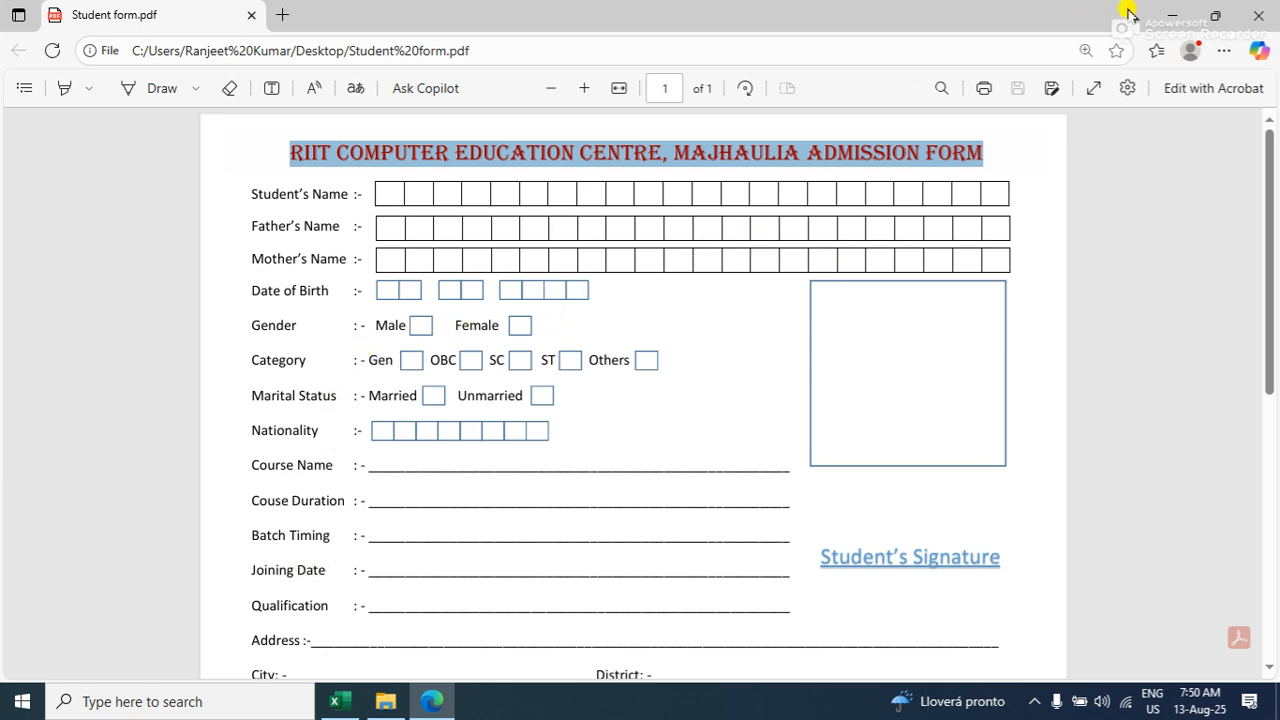
pyautogui.click(1170, 14)
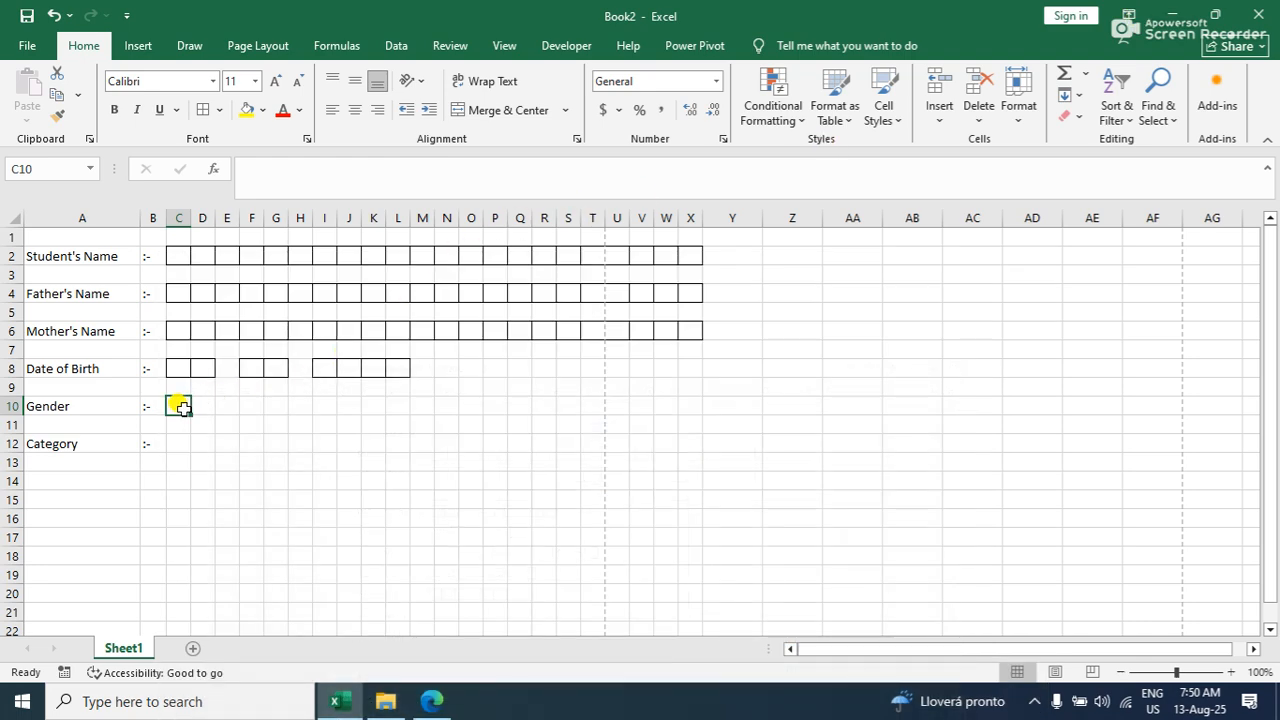
pyautogui.moveTo(178, 404); pyautogui.dragTo(202, 405)
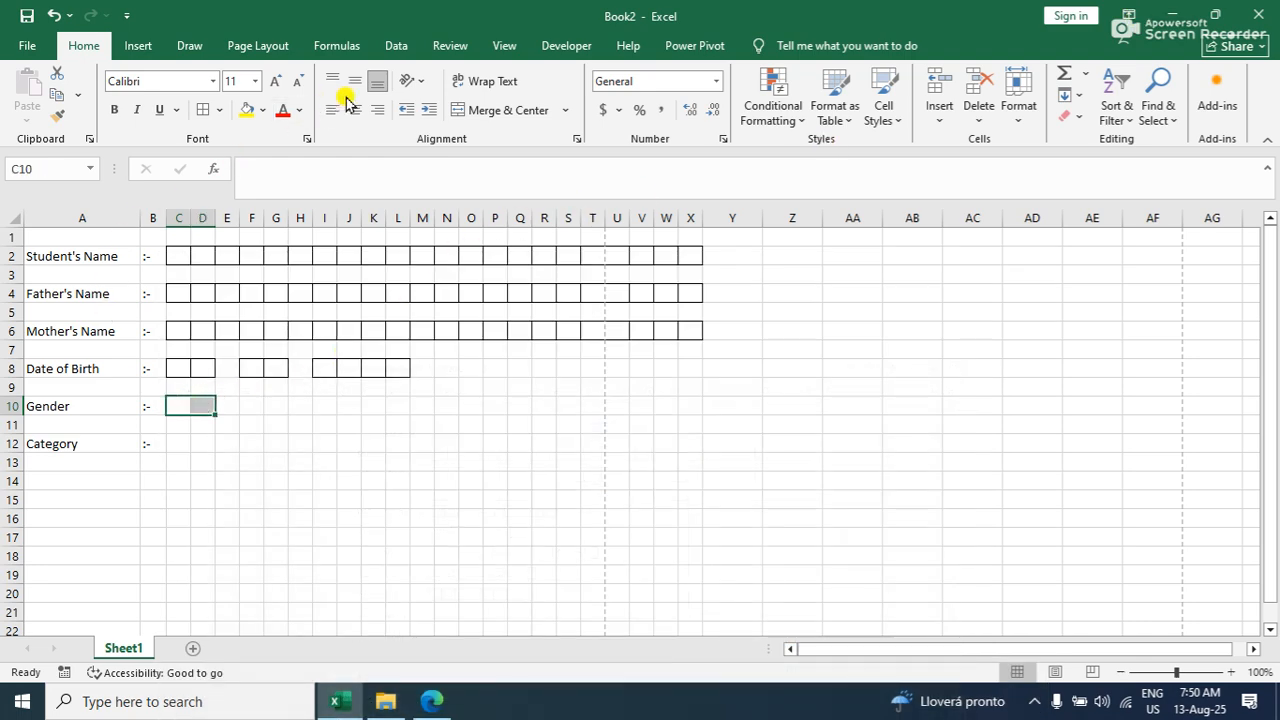
pyautogui.click(510, 110)
pyautogui.write('Male')
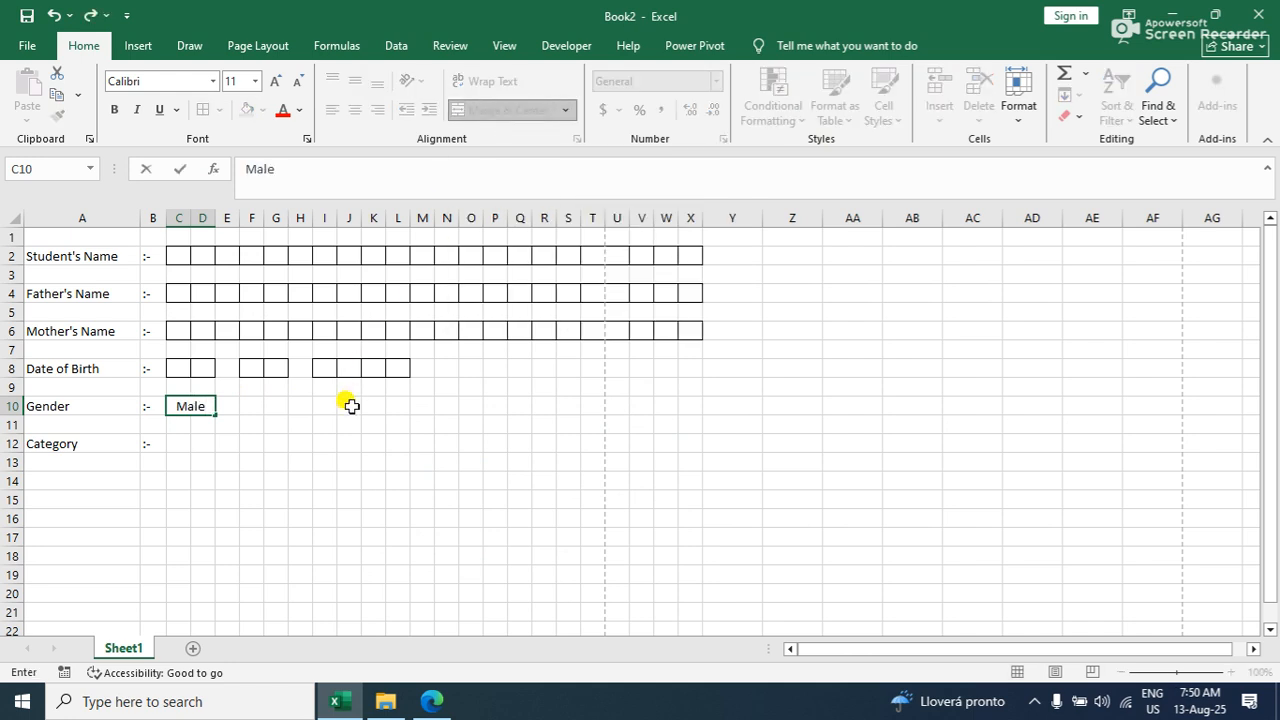
pyautogui.click(320, 445)
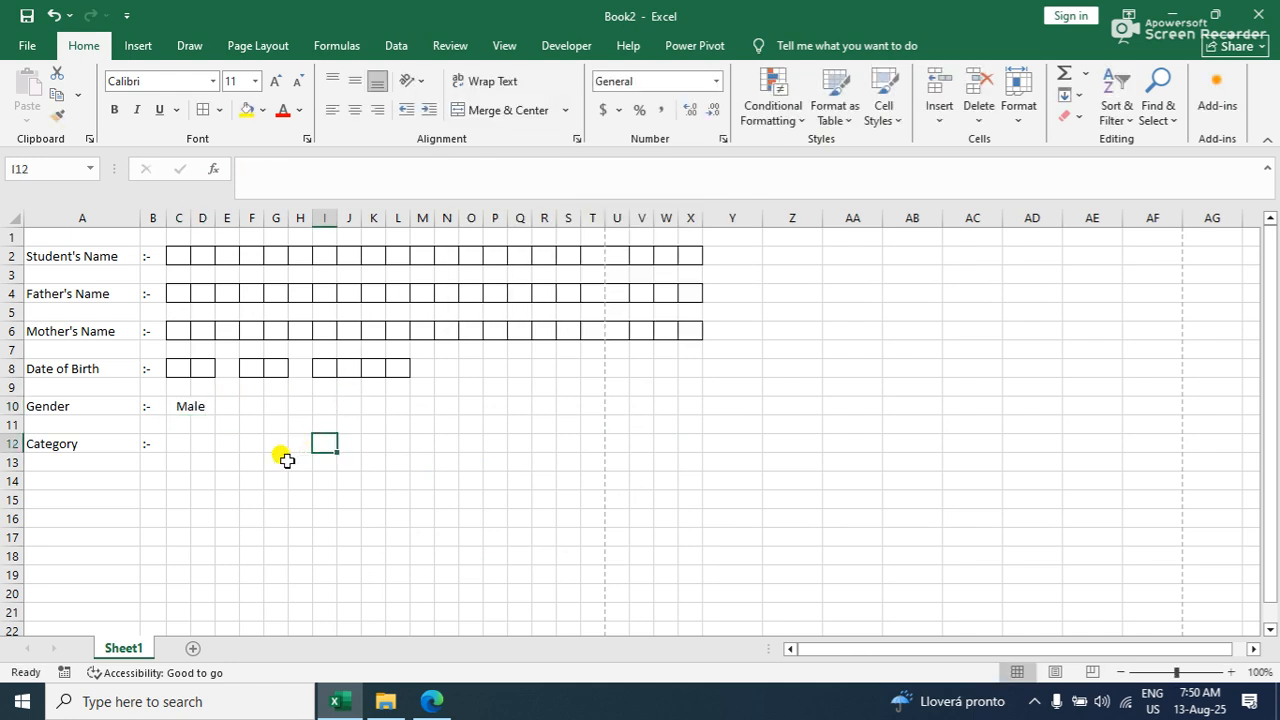
pyautogui.click(231, 408)
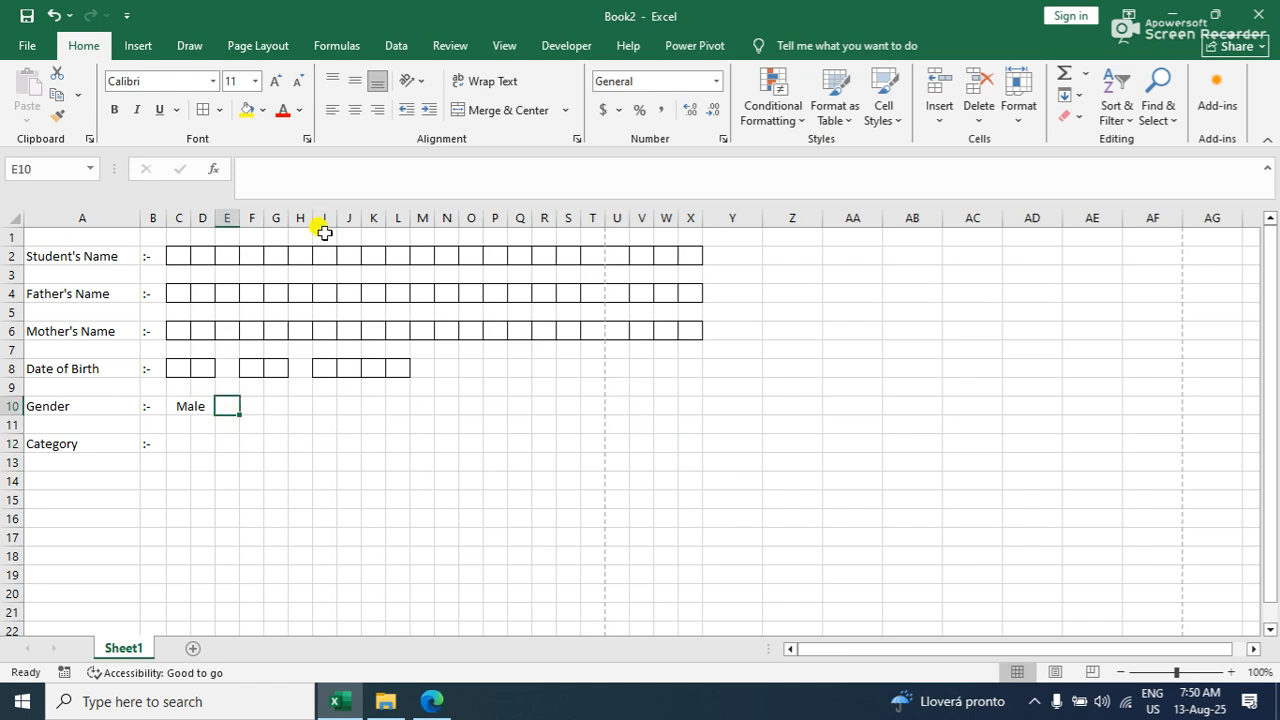
pyautogui.click(258, 408)
# Merge and center G10:H10 with the label "Female" and border the box in I10
pyautogui.moveTo(275, 403); pyautogui.dragTo(304, 404)
pyautogui.click(471, 112)
pyautogui.write('Femal')
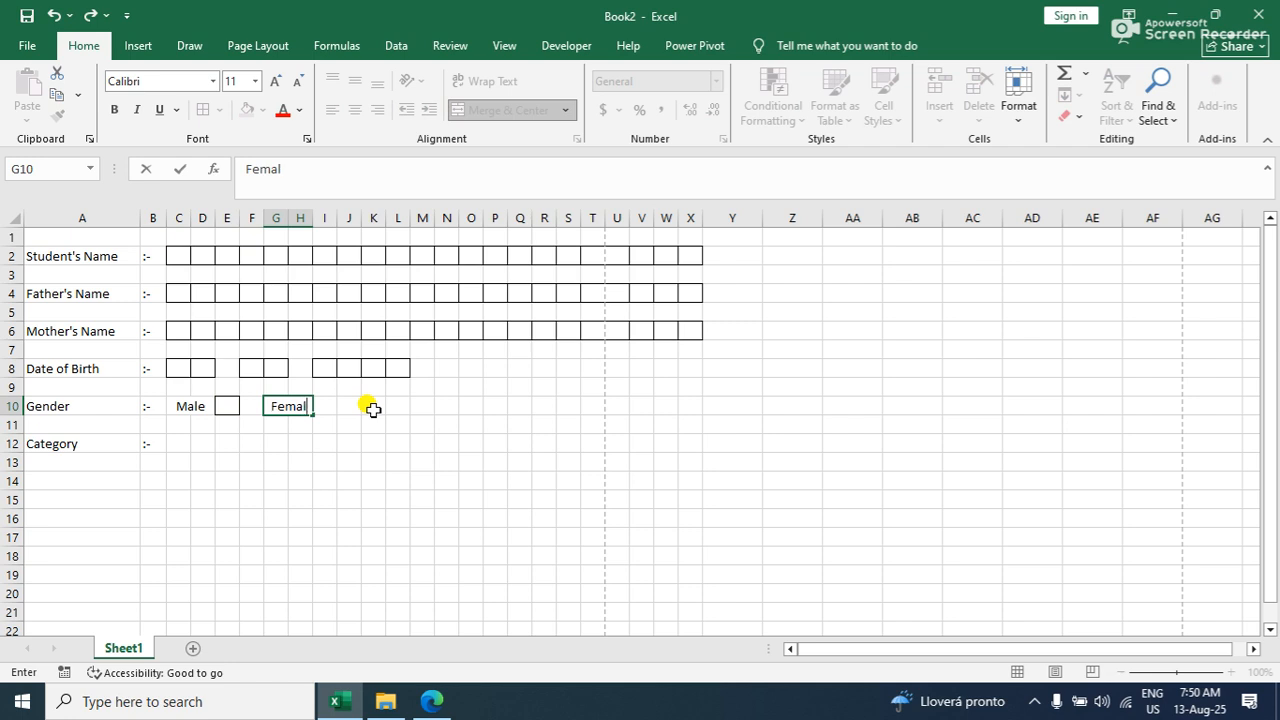
pyautogui.click(343, 534)
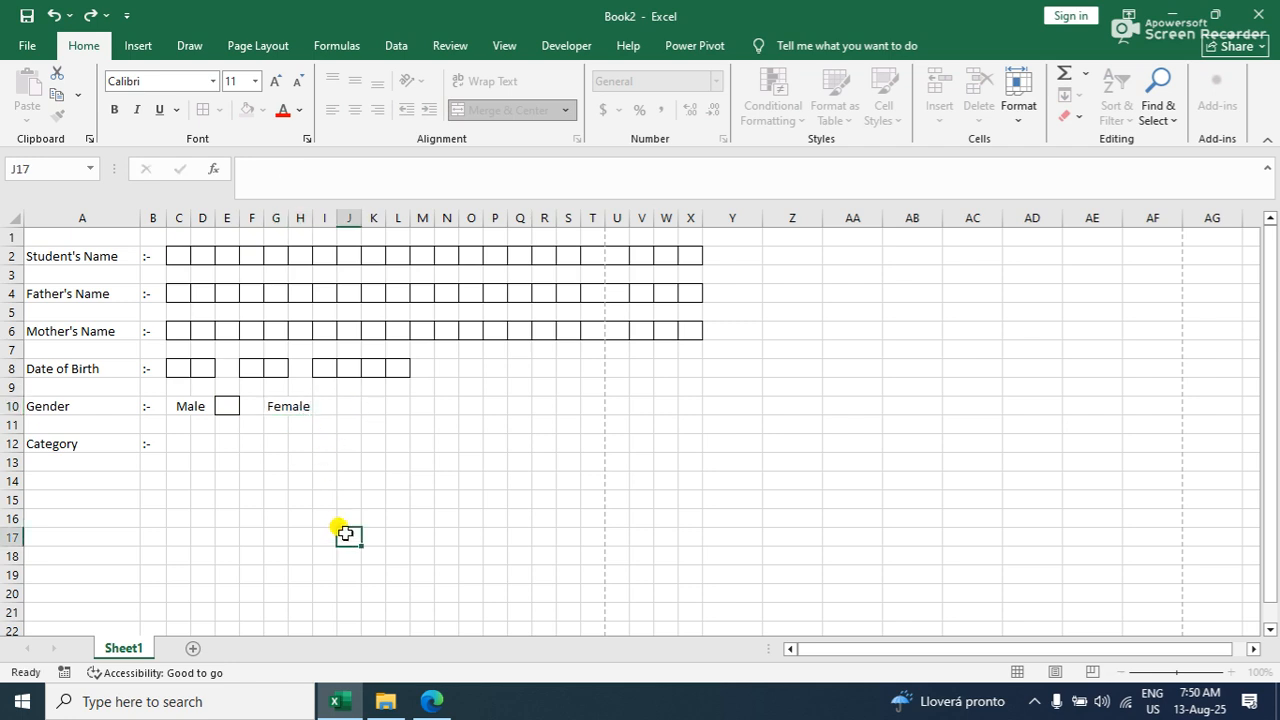
pyautogui.click(329, 405)
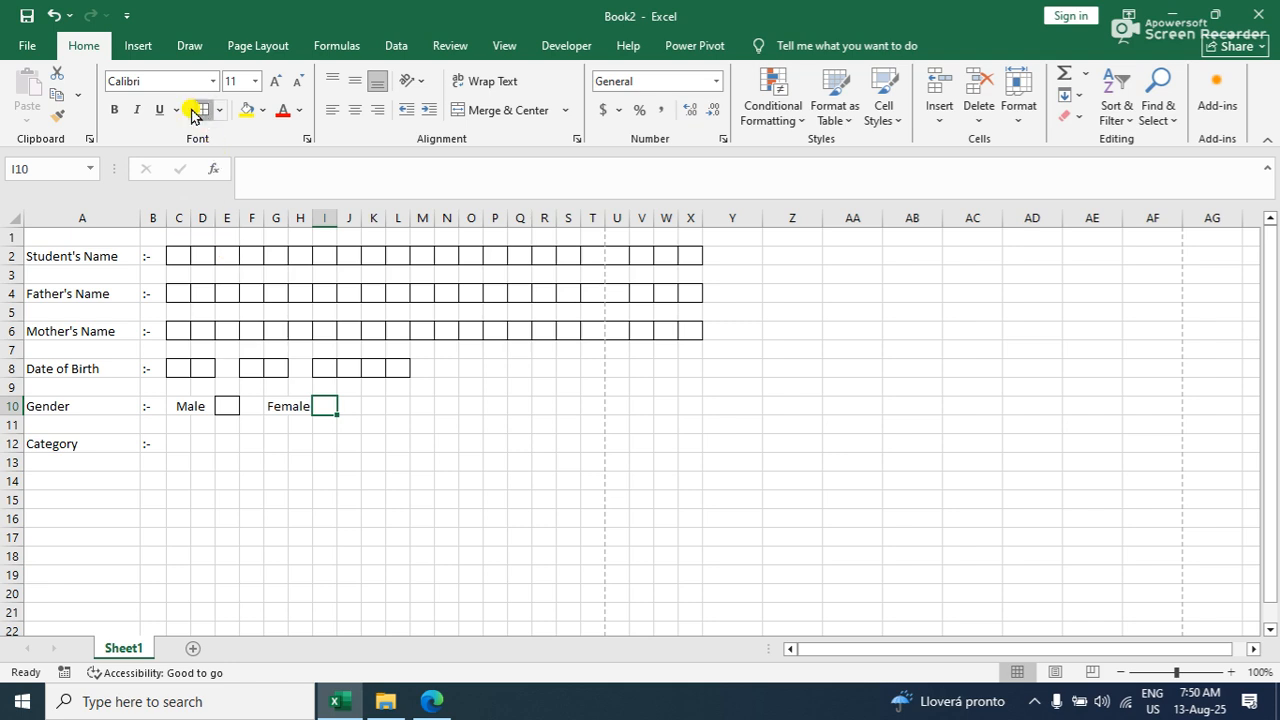
pyautogui.click(366, 553)
pyautogui.click(322, 398)
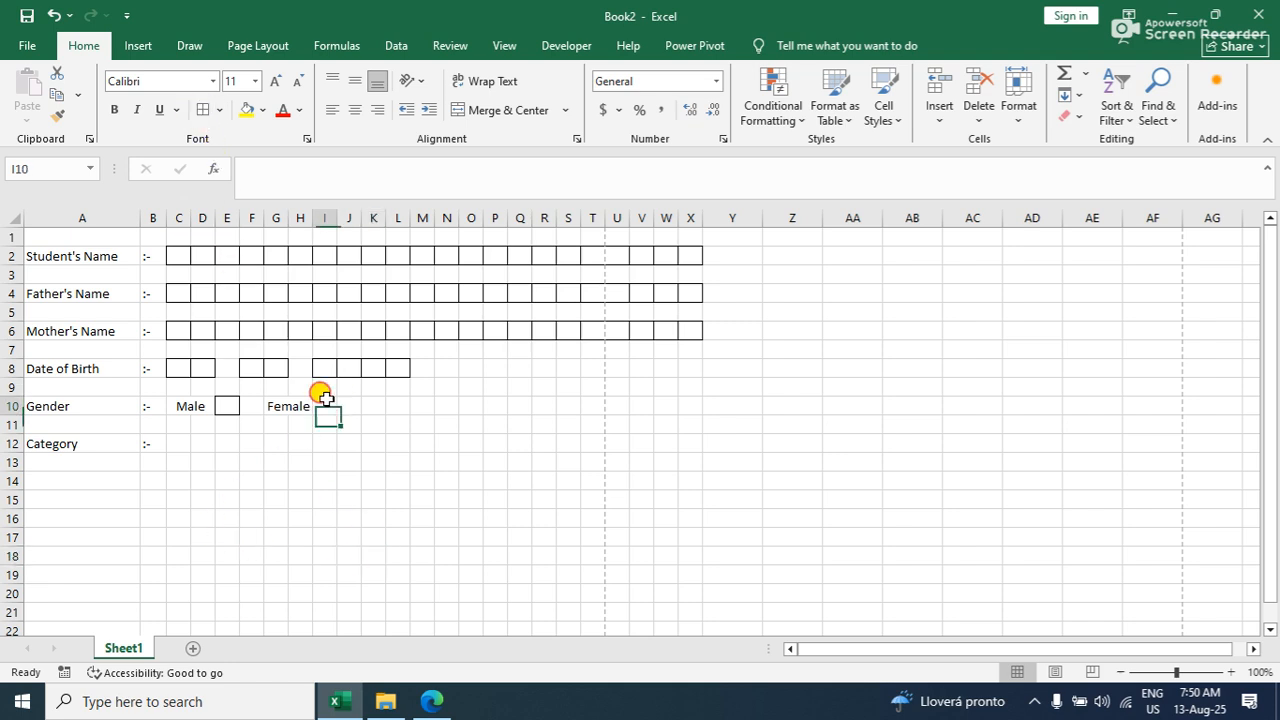
pyautogui.click(203, 110)
pyautogui.click(240, 449)
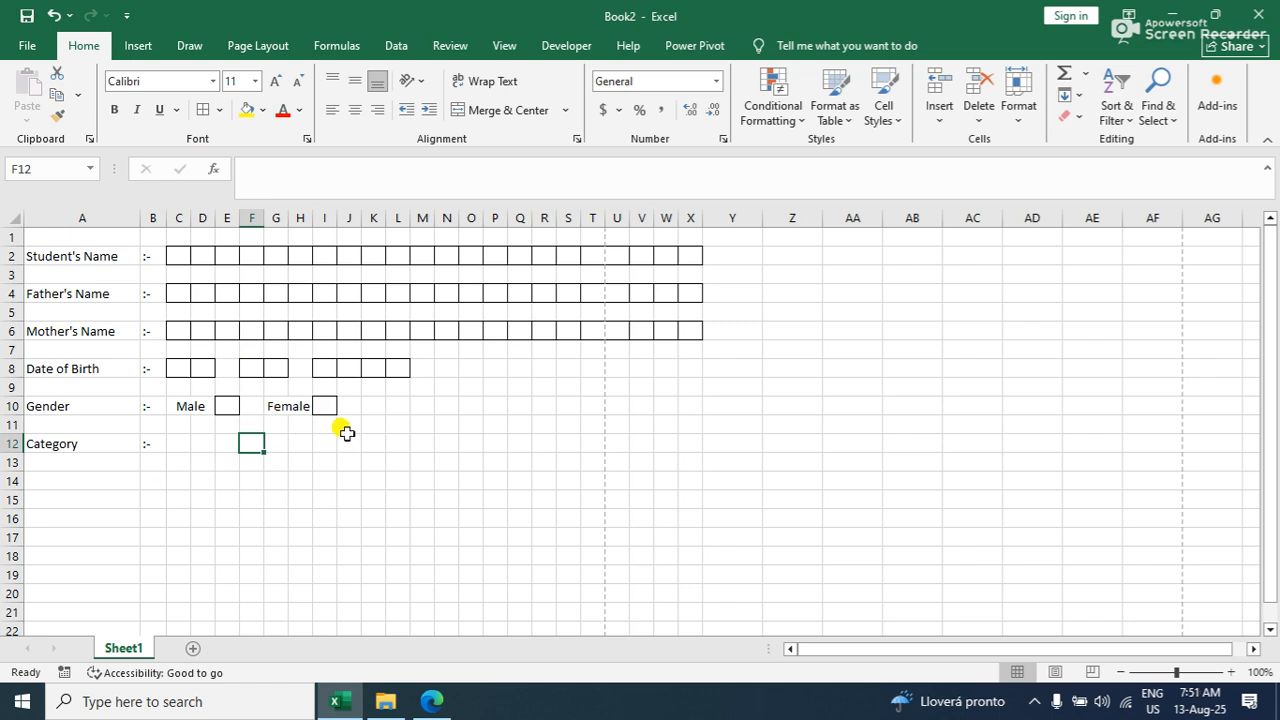
# Following the PDF form's Category options, enter "Gen" in merged and centered C12:D12 and border the box in E12
pyautogui.click(176, 444)
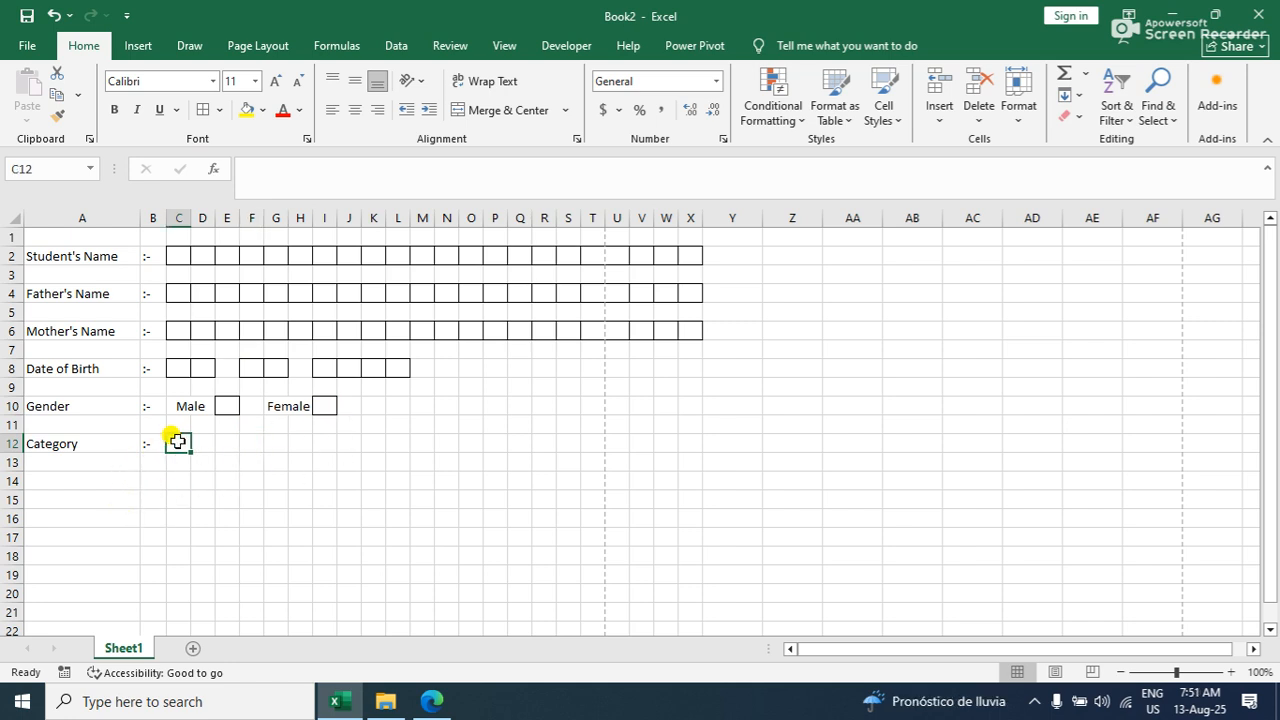
pyautogui.click(424, 688)
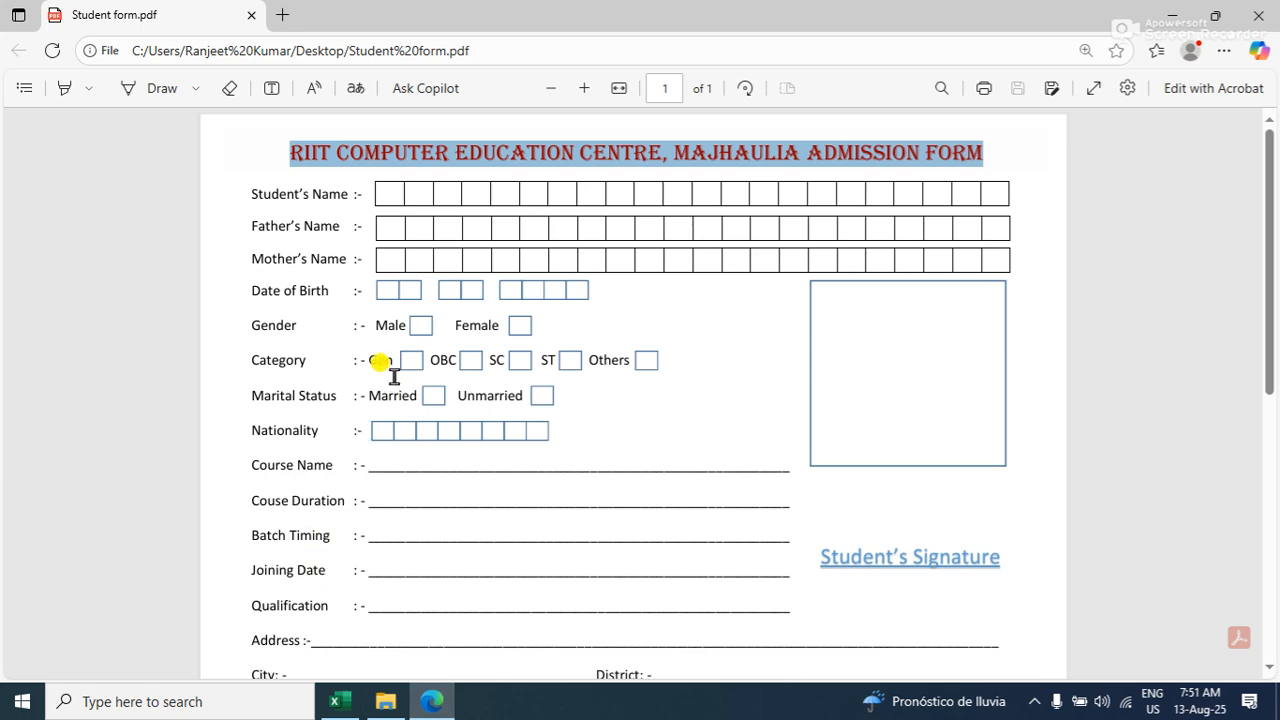
pyautogui.click(1174, 14)
pyautogui.moveTo(178, 443); pyautogui.dragTo(200, 443)
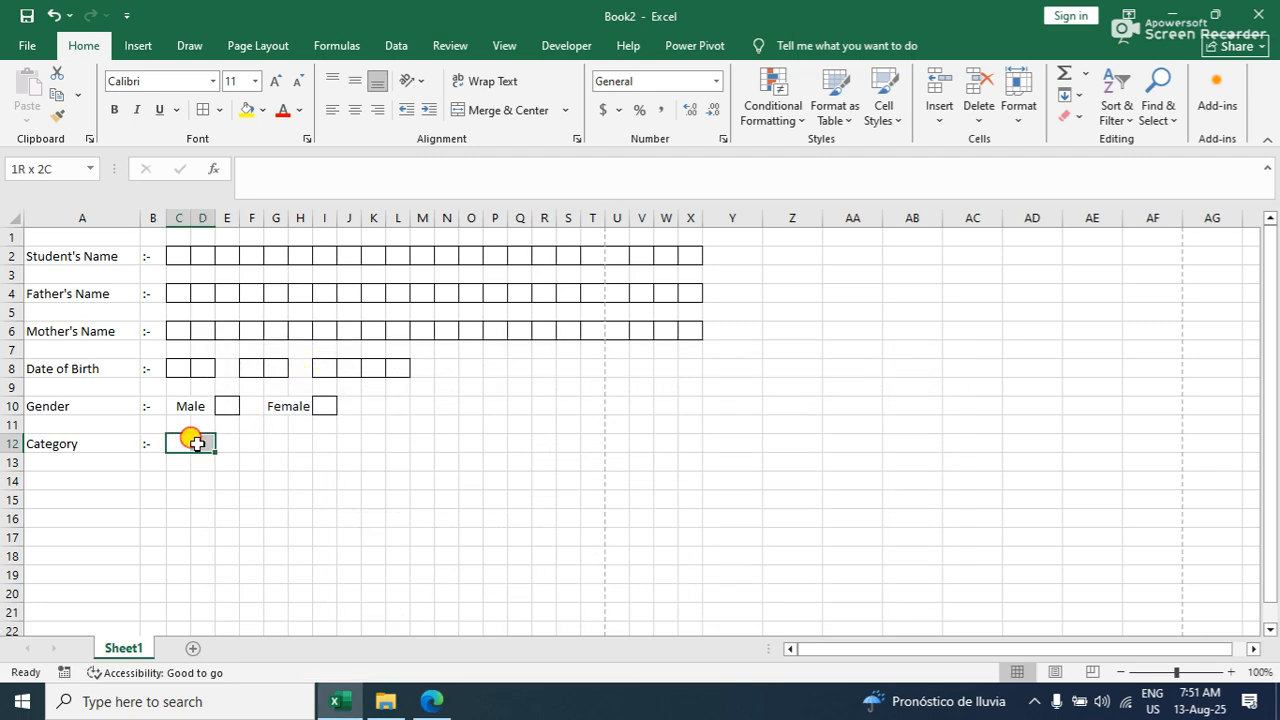
pyautogui.click(462, 110)
pyautogui.write('Gen')
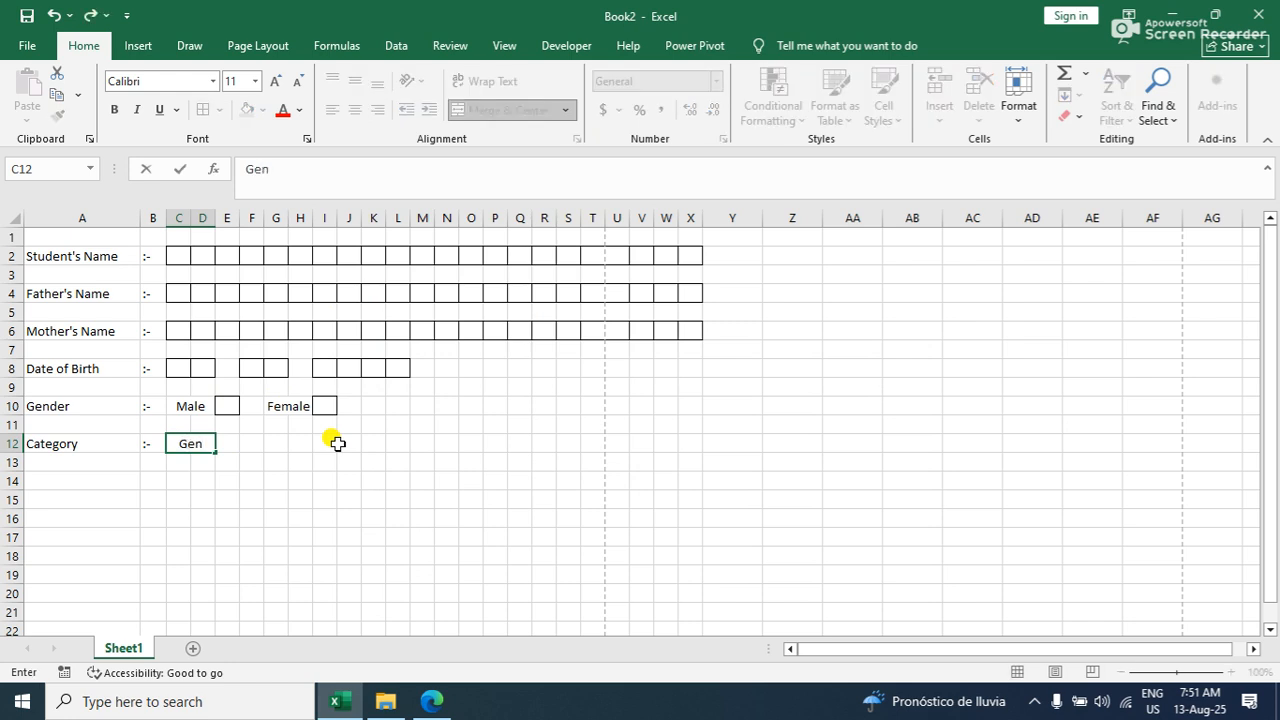
pyautogui.click(243, 567)
pyautogui.click(224, 440)
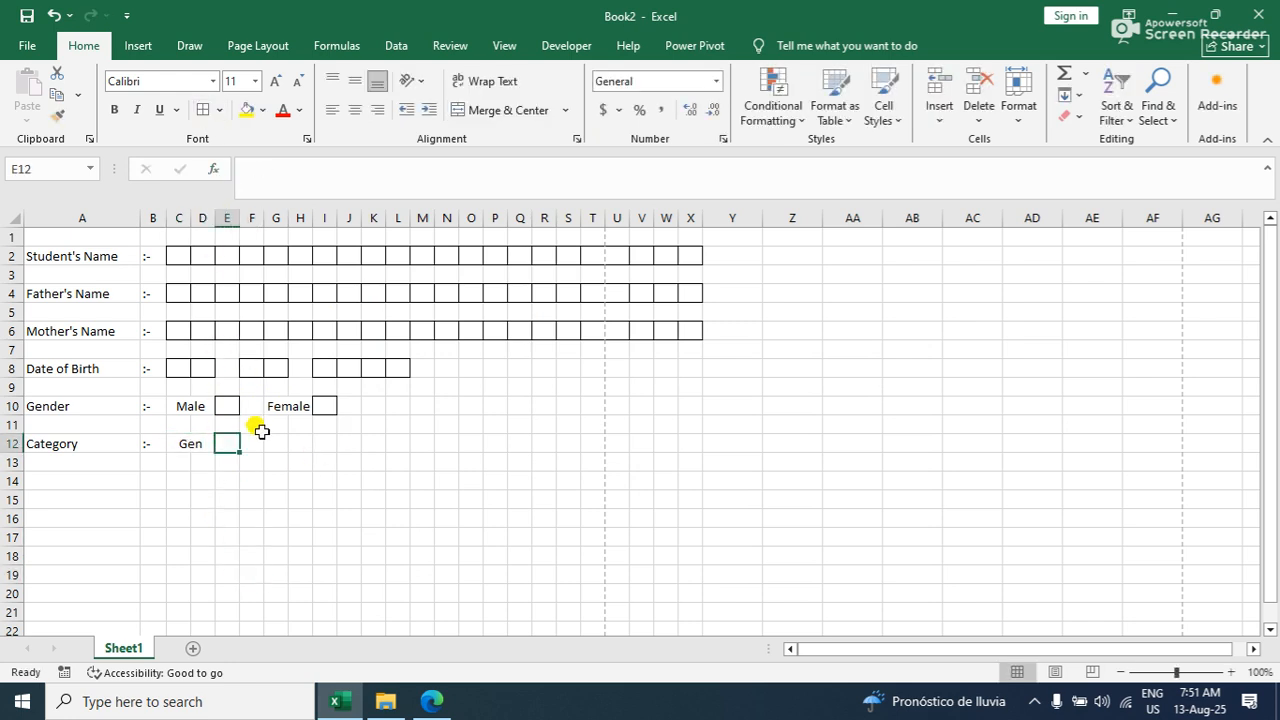
pyautogui.click(254, 444)
# Merge and center G12:H12 with the label "OBC" and border the box in I12
pyautogui.moveTo(274, 441); pyautogui.dragTo(297, 440)
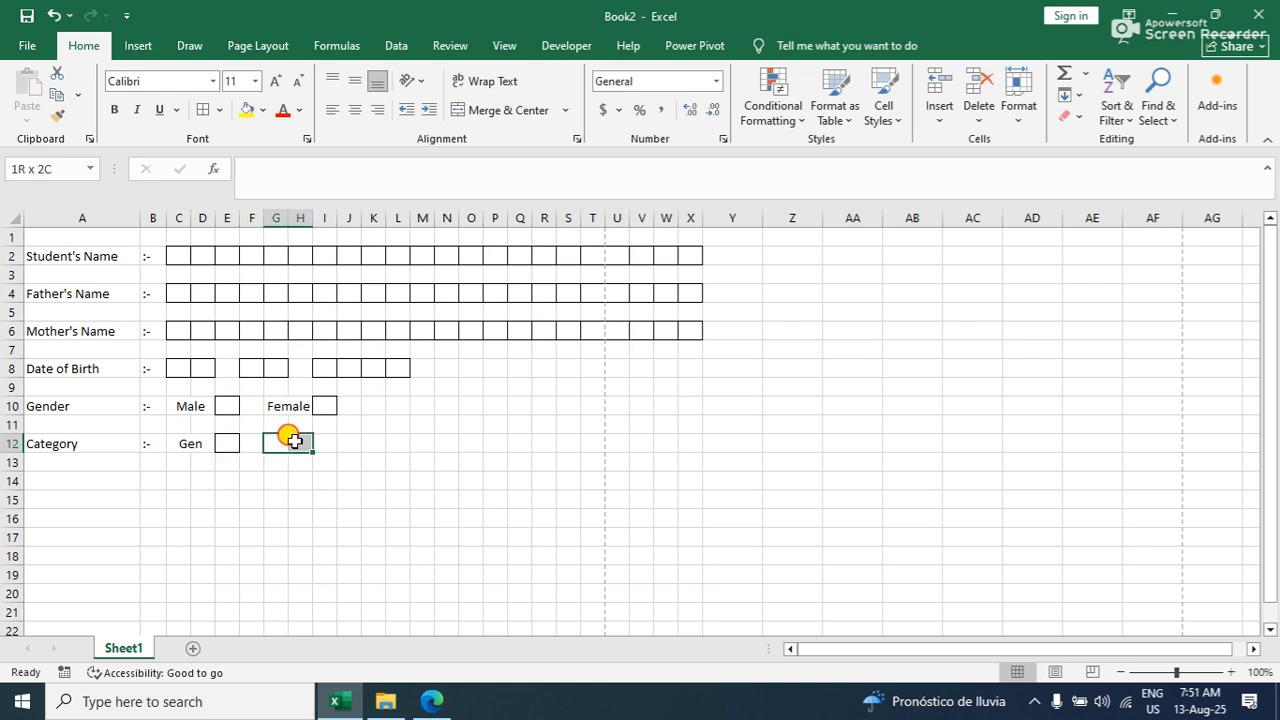
pyautogui.click(466, 110)
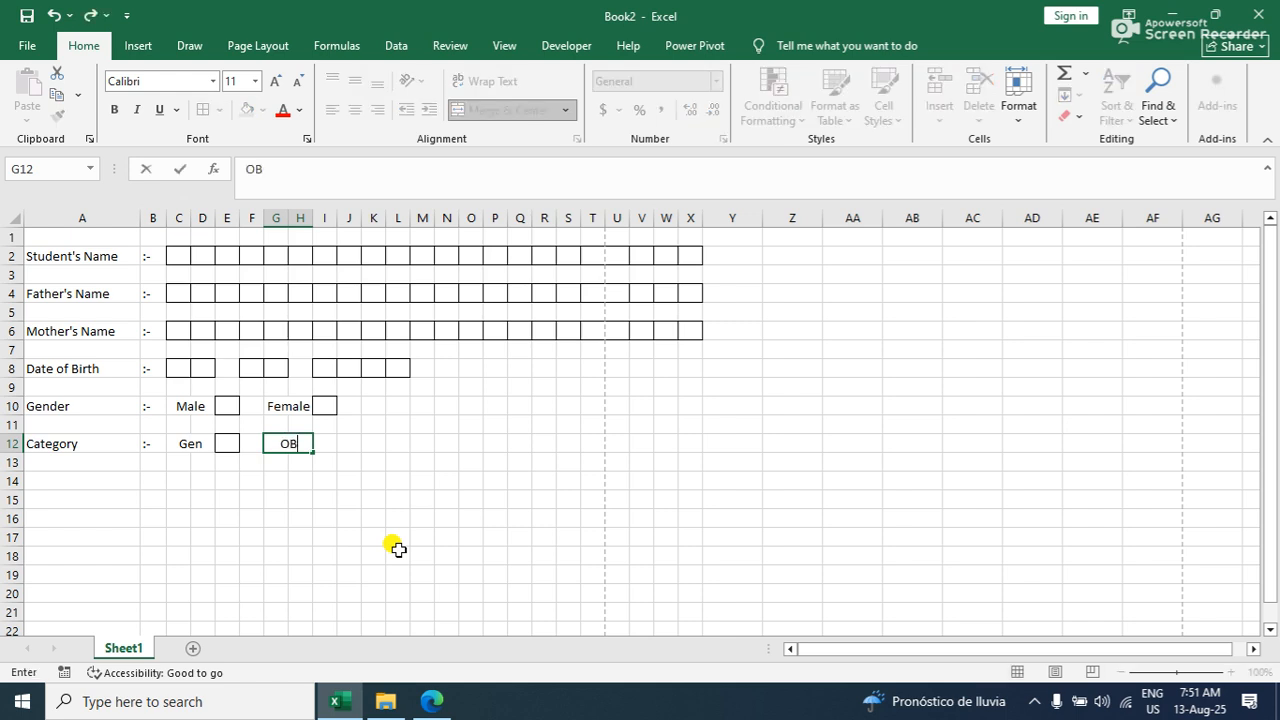
pyautogui.click(398, 549)
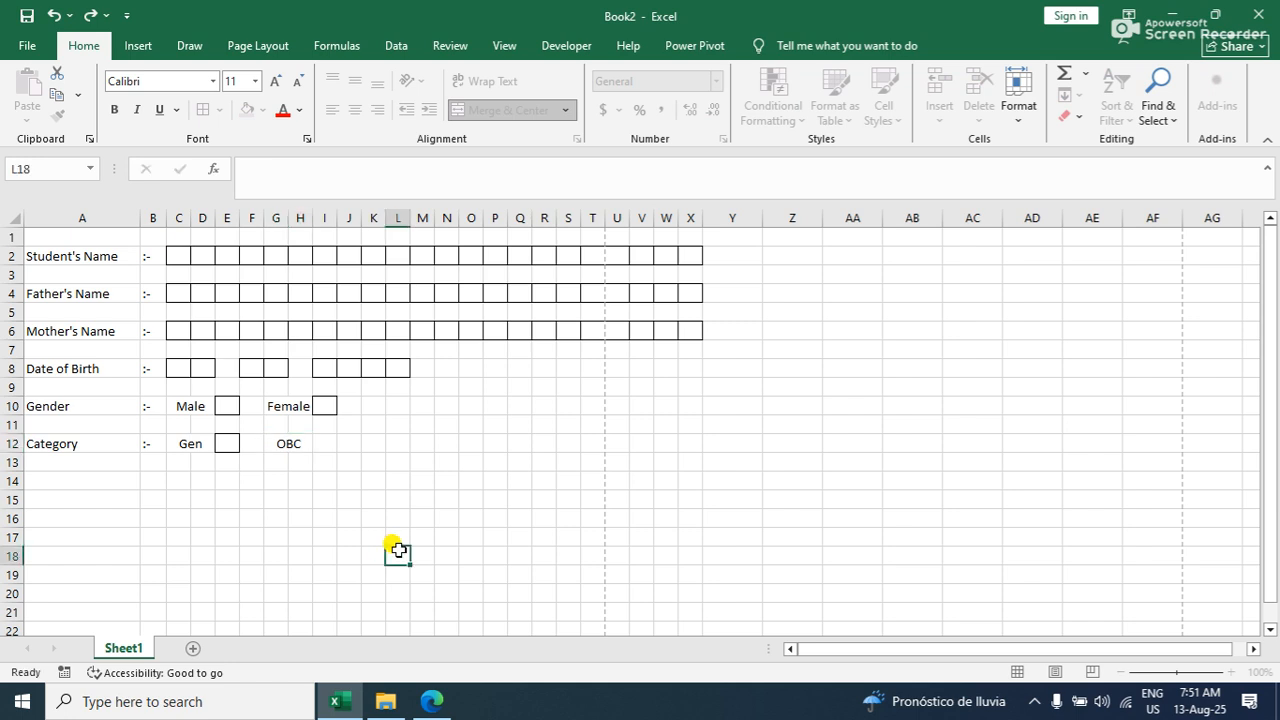
pyautogui.click(325, 443)
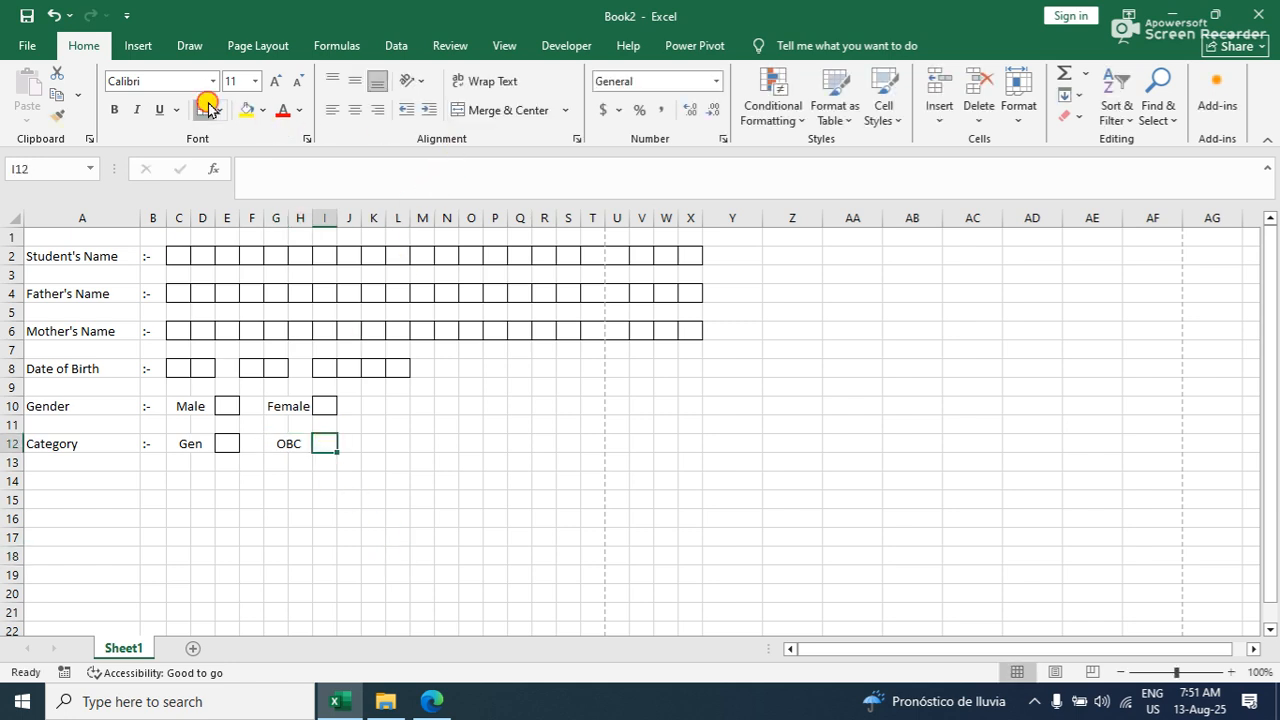
# Enter the Category option "SC" in K12, unmerge K12:L12 after the trial merge, and border the box in L12
pyautogui.click(373, 443)
pyautogui.moveTo(373, 440); pyautogui.dragTo(394, 441)
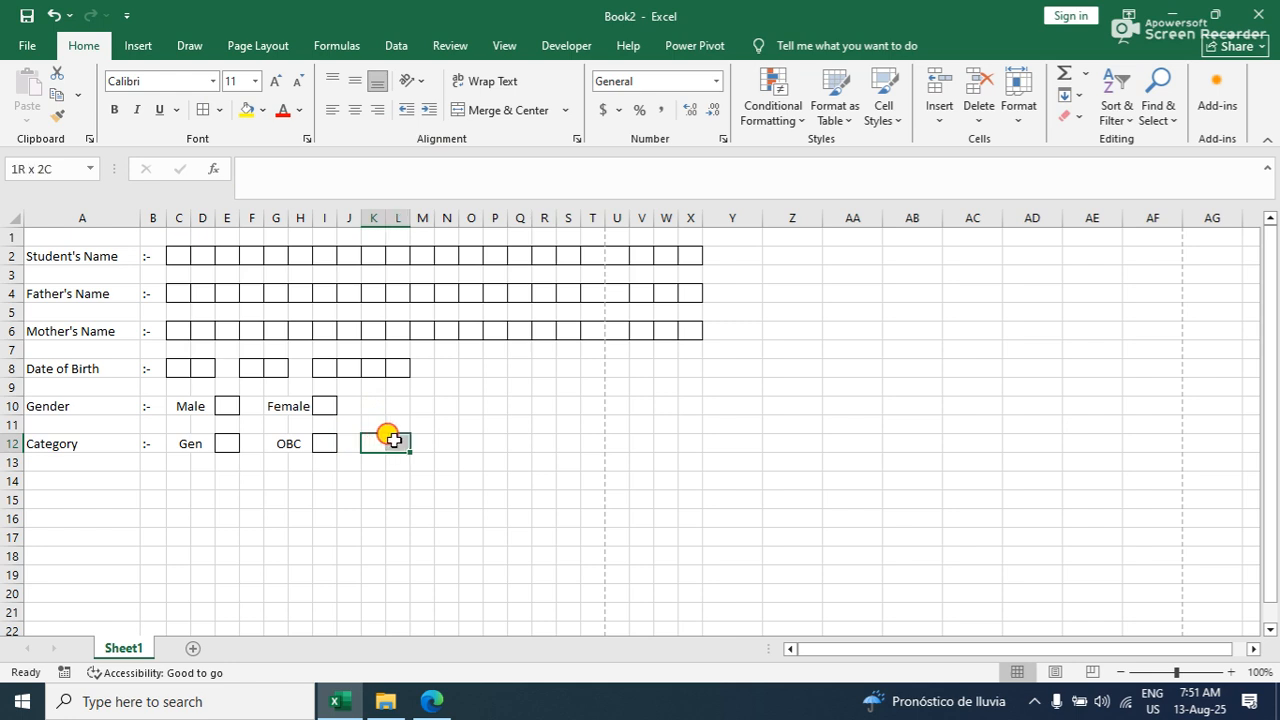
pyautogui.click(476, 116)
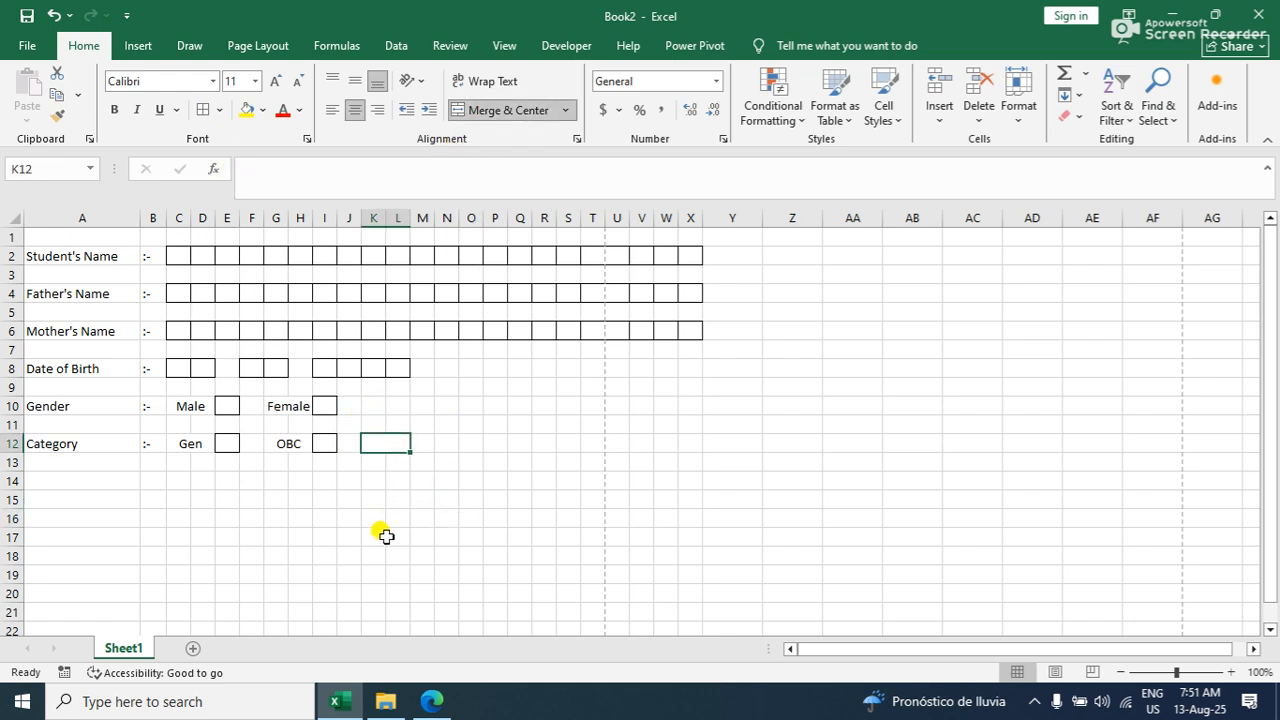
pyautogui.write('SC')
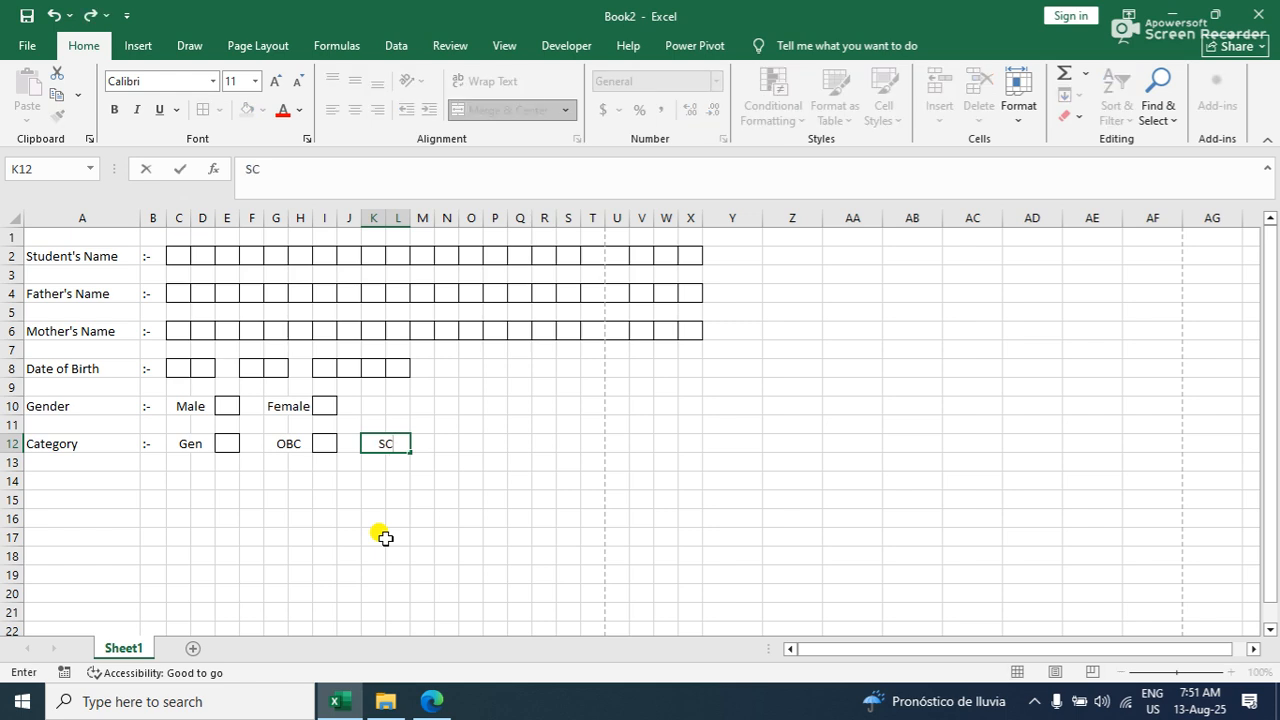
pyautogui.click(385, 538)
pyautogui.click(380, 440)
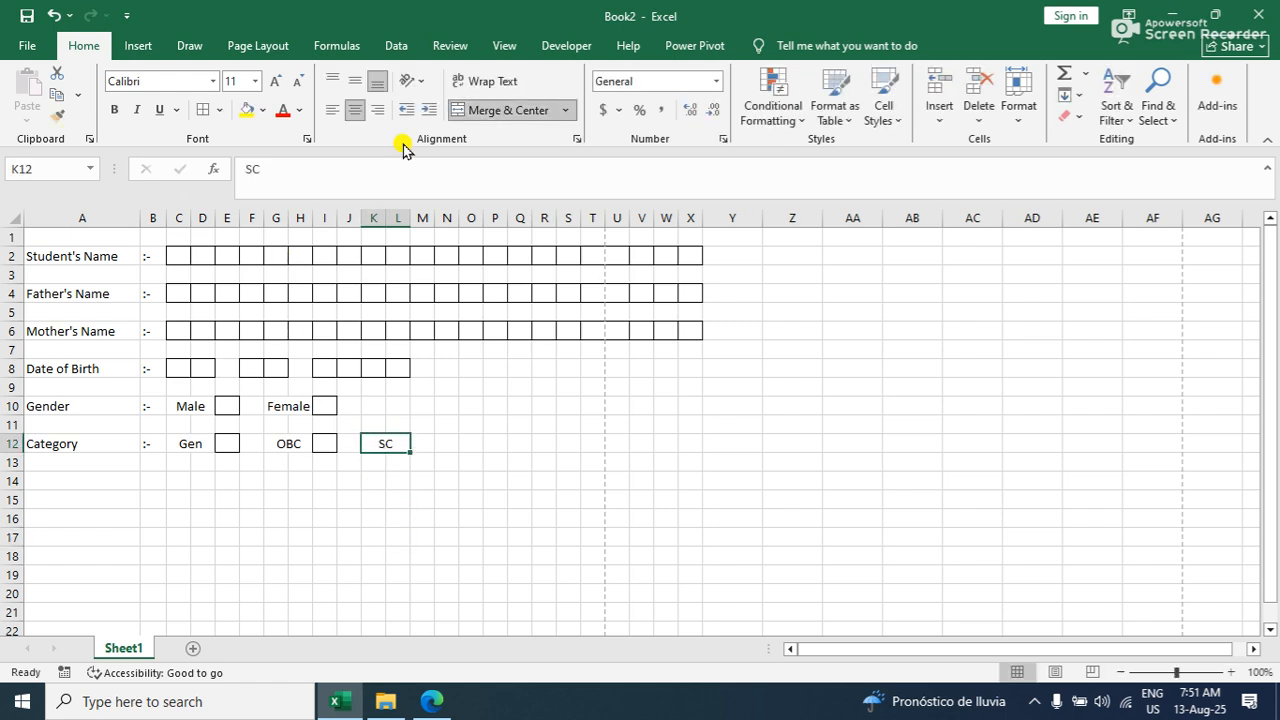
pyautogui.click(577, 112)
pyautogui.click(555, 197)
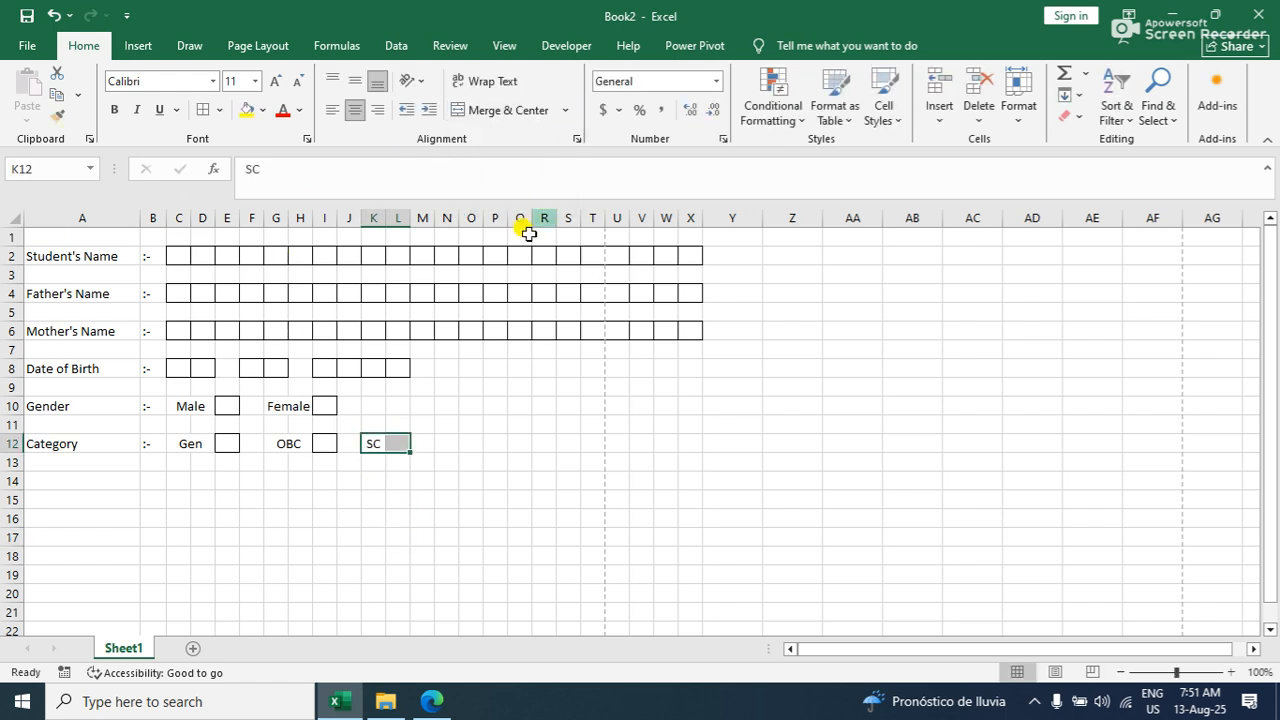
pyautogui.click(396, 440)
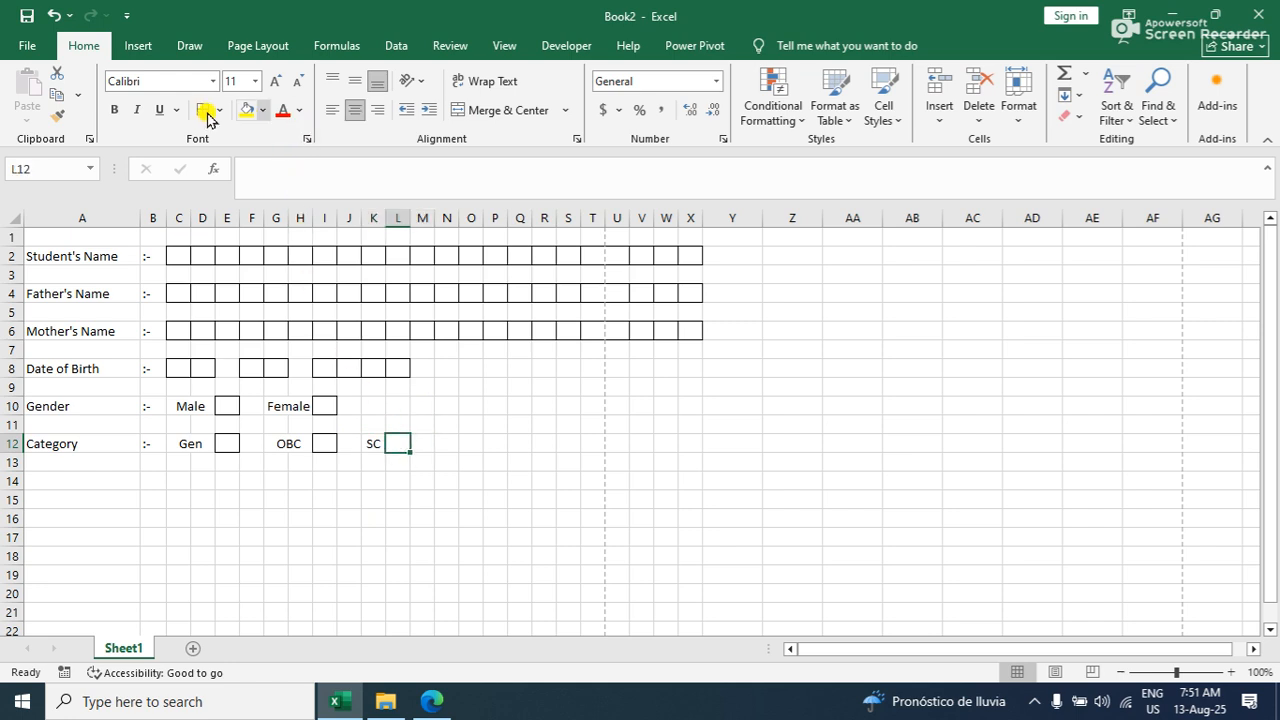
# Enter the Category option "ST" in N12 and border the box in O12
pyautogui.click(437, 438)
pyautogui.write('S')
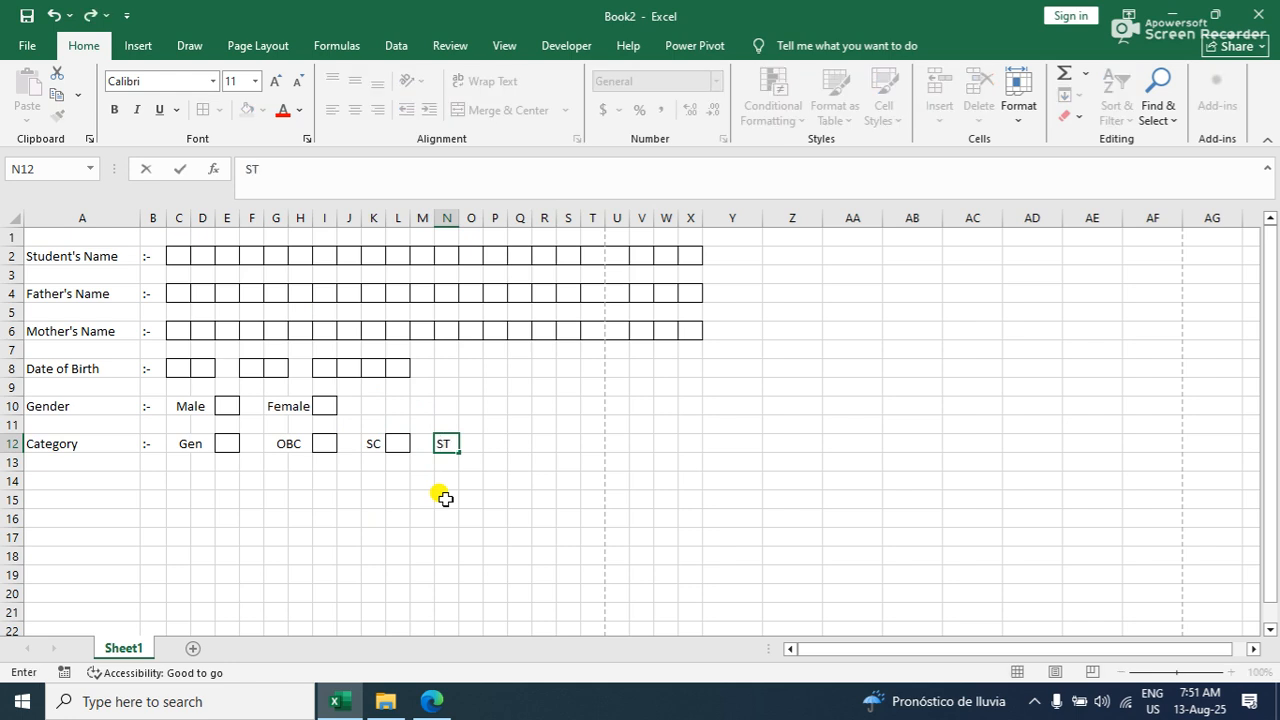
pyautogui.write('T')
pyautogui.click(445, 498)
pyautogui.click(466, 440)
pyautogui.click(207, 111)
# Merge and center Q12:R12 with the label "OTHERS" and border the box in S12
pyautogui.click(510, 441)
pyautogui.moveTo(510, 441); pyautogui.dragTo(536, 441)
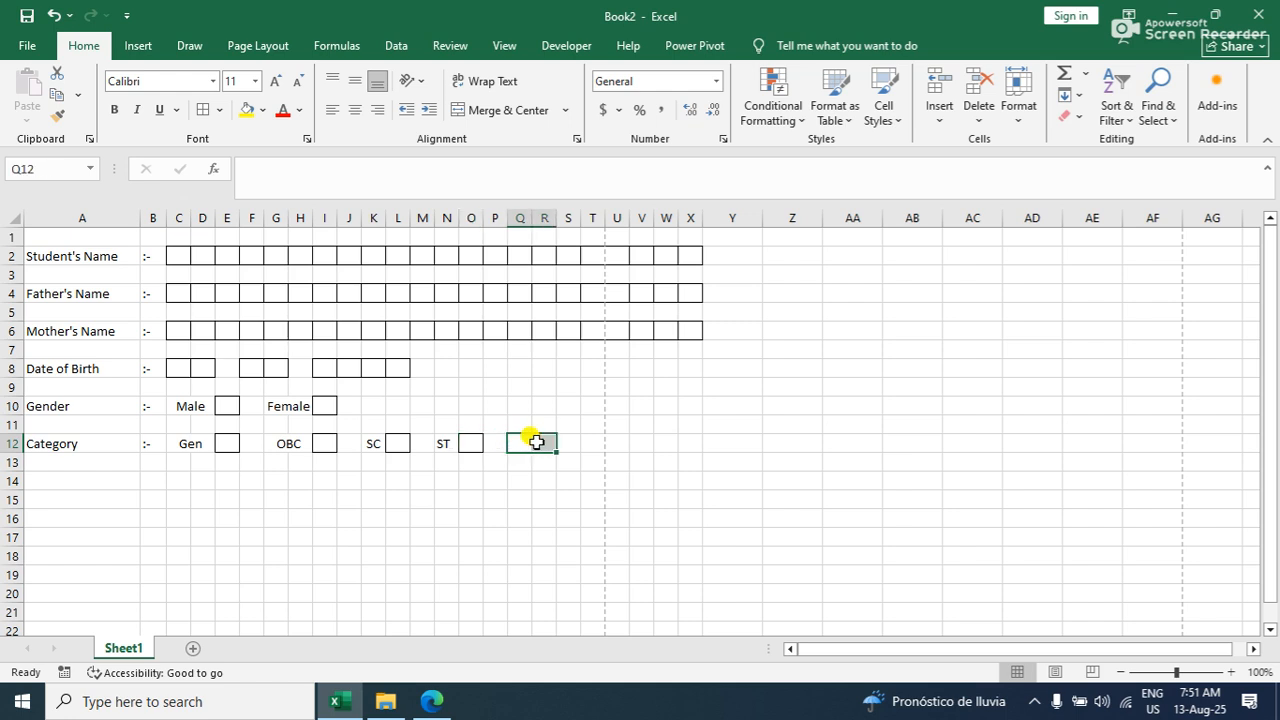
pyautogui.click(473, 109)
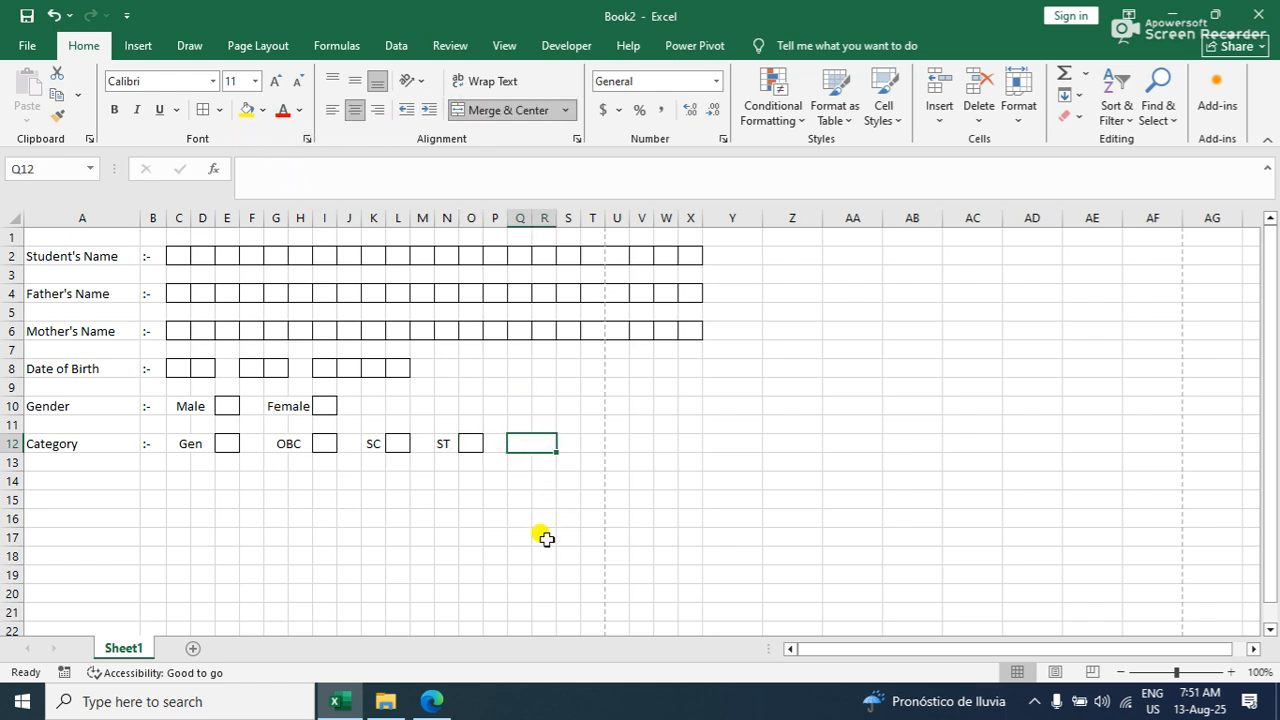
pyautogui.write('OTHERS')
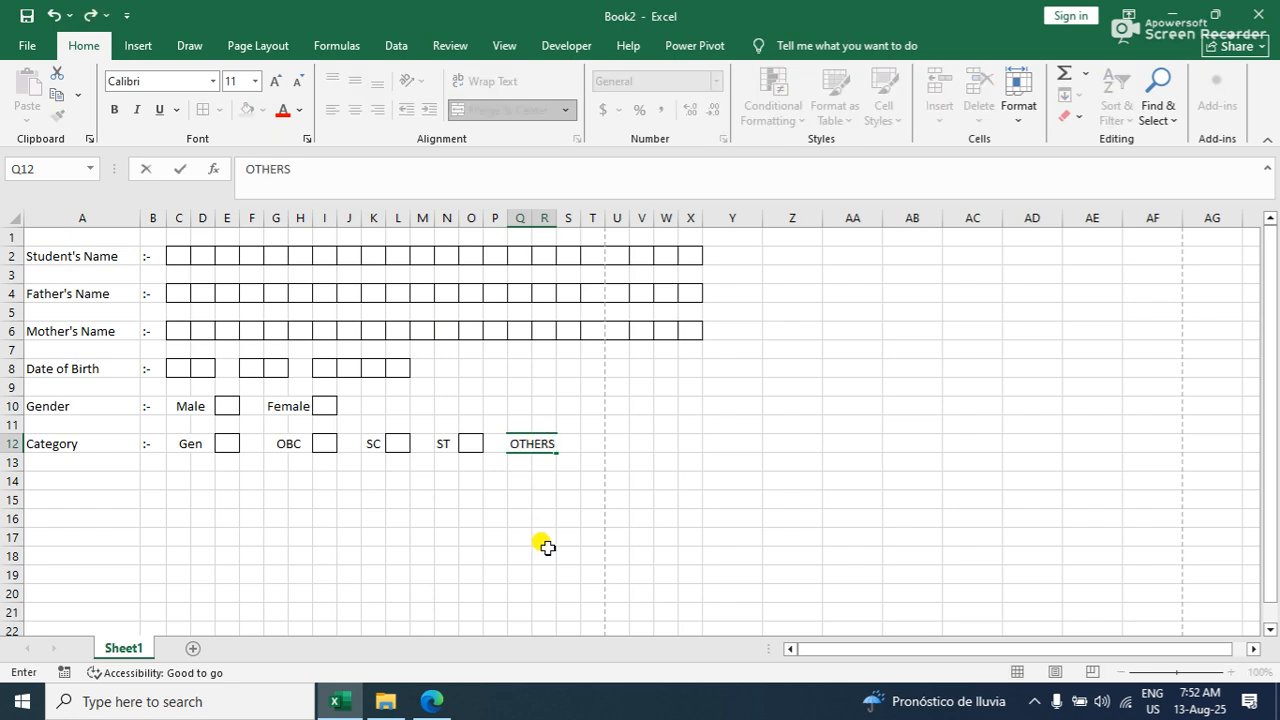
pyautogui.click(548, 550)
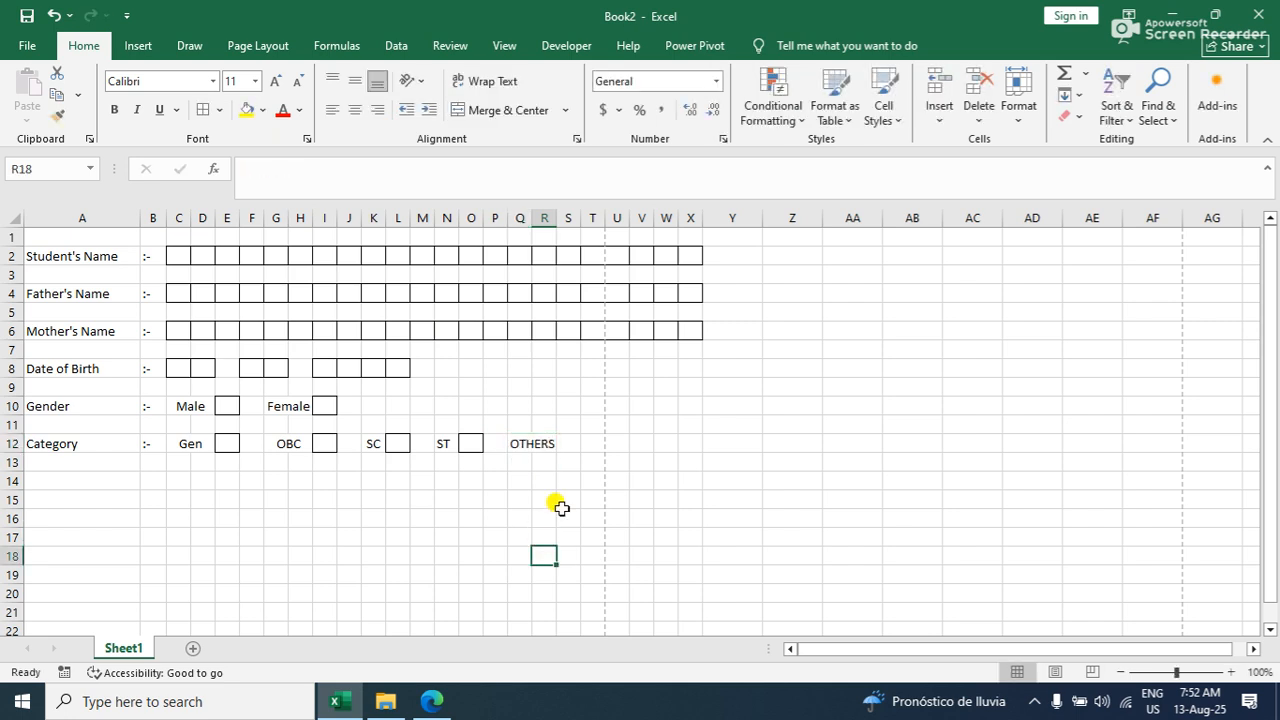
pyautogui.click(567, 441)
pyautogui.click(206, 111)
# Change the first Category option label in C12 to uppercase "GEN"
pyautogui.click(195, 459)
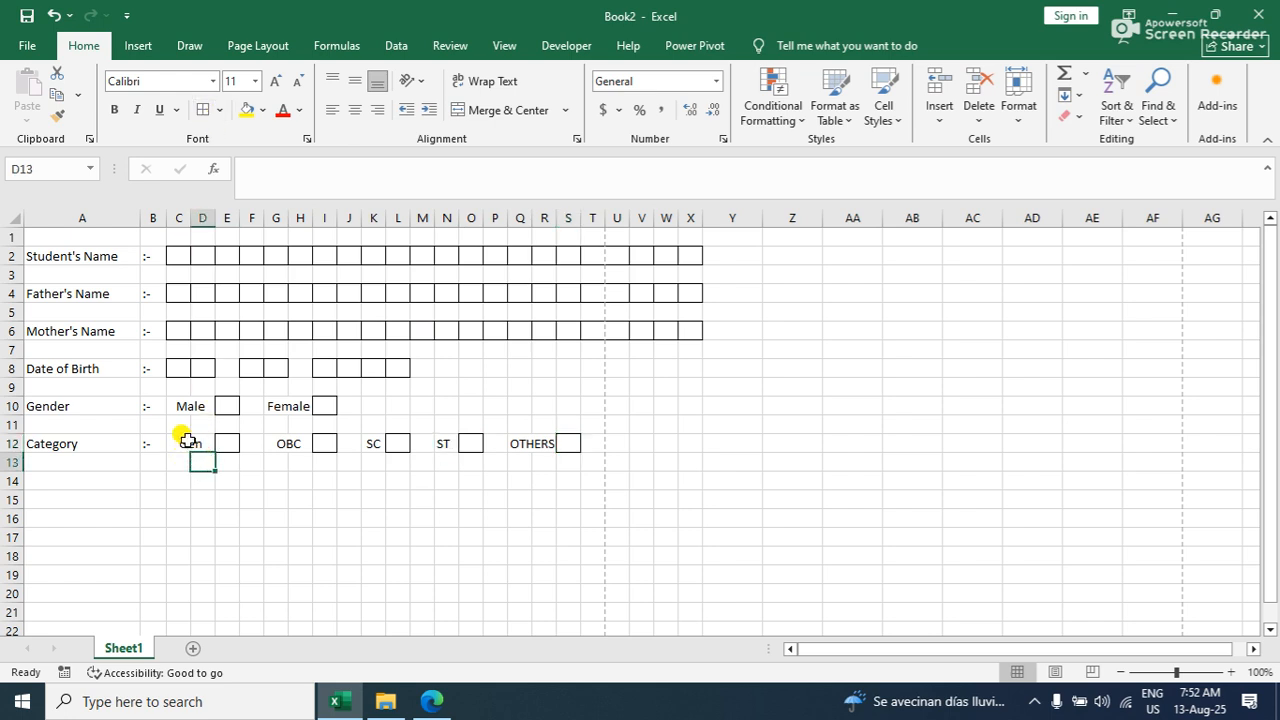
pyautogui.click(187, 441)
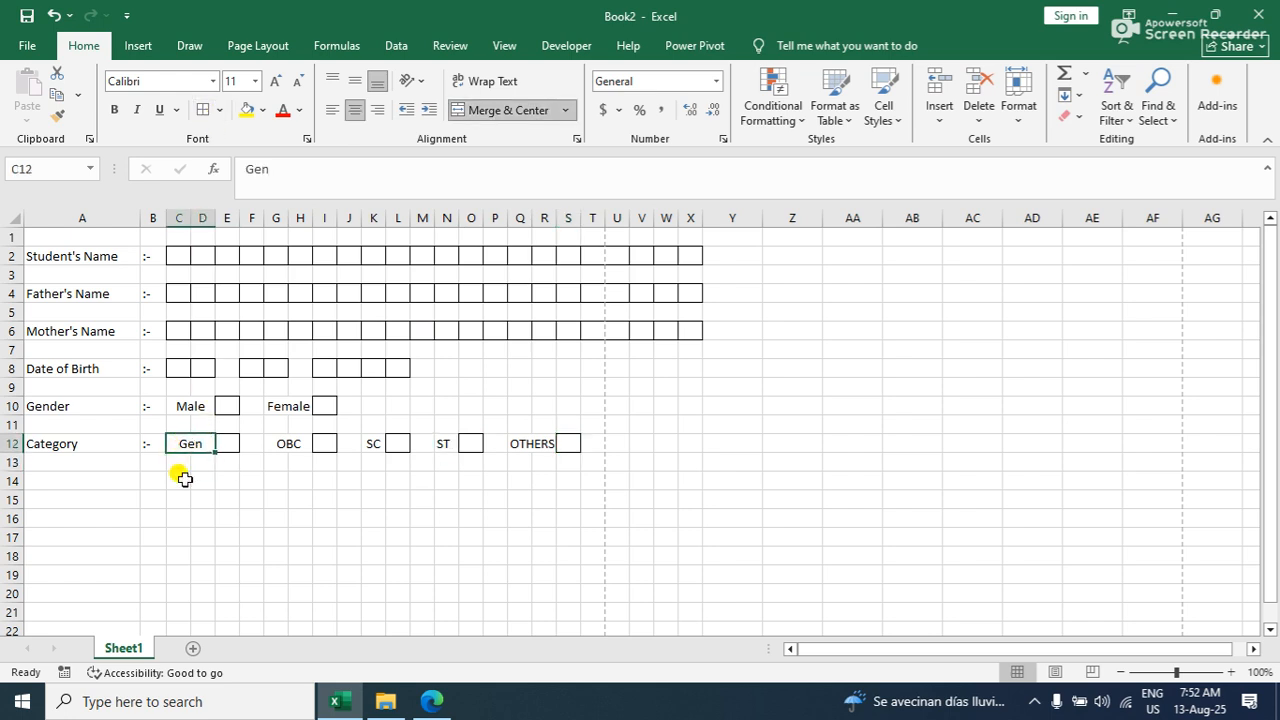
pyautogui.write('GEN')
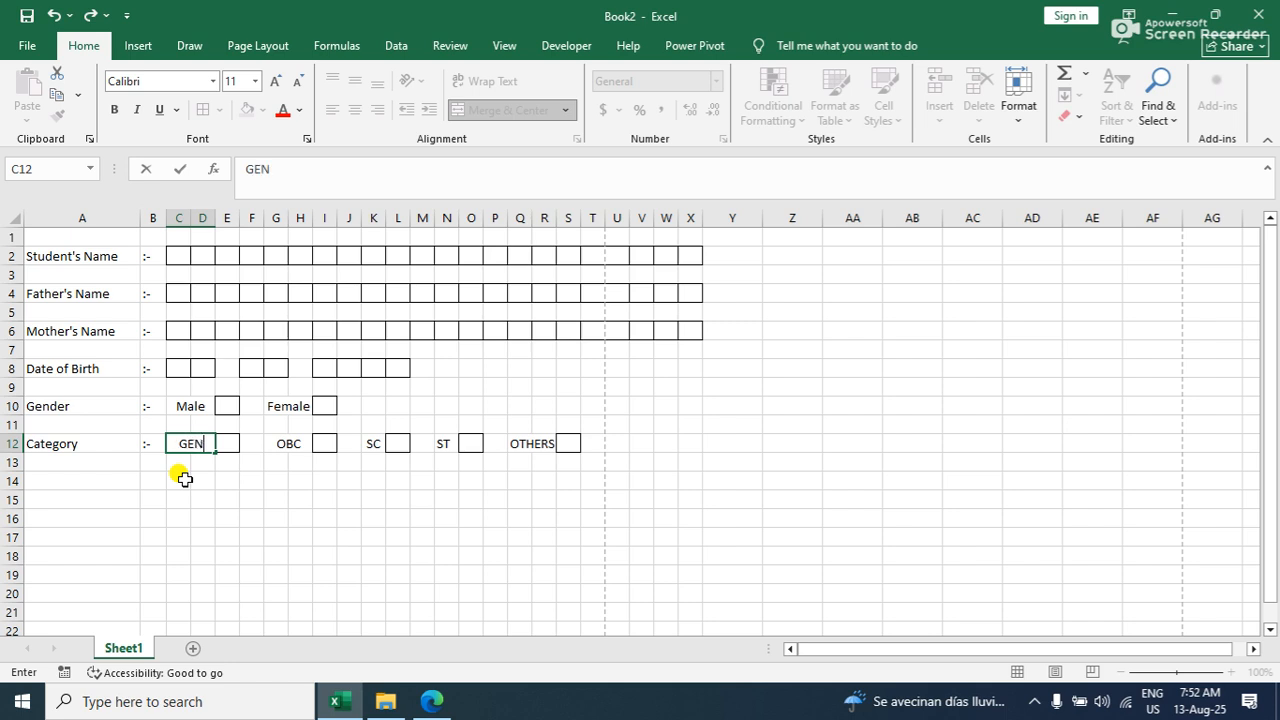
pyautogui.click(264, 500)
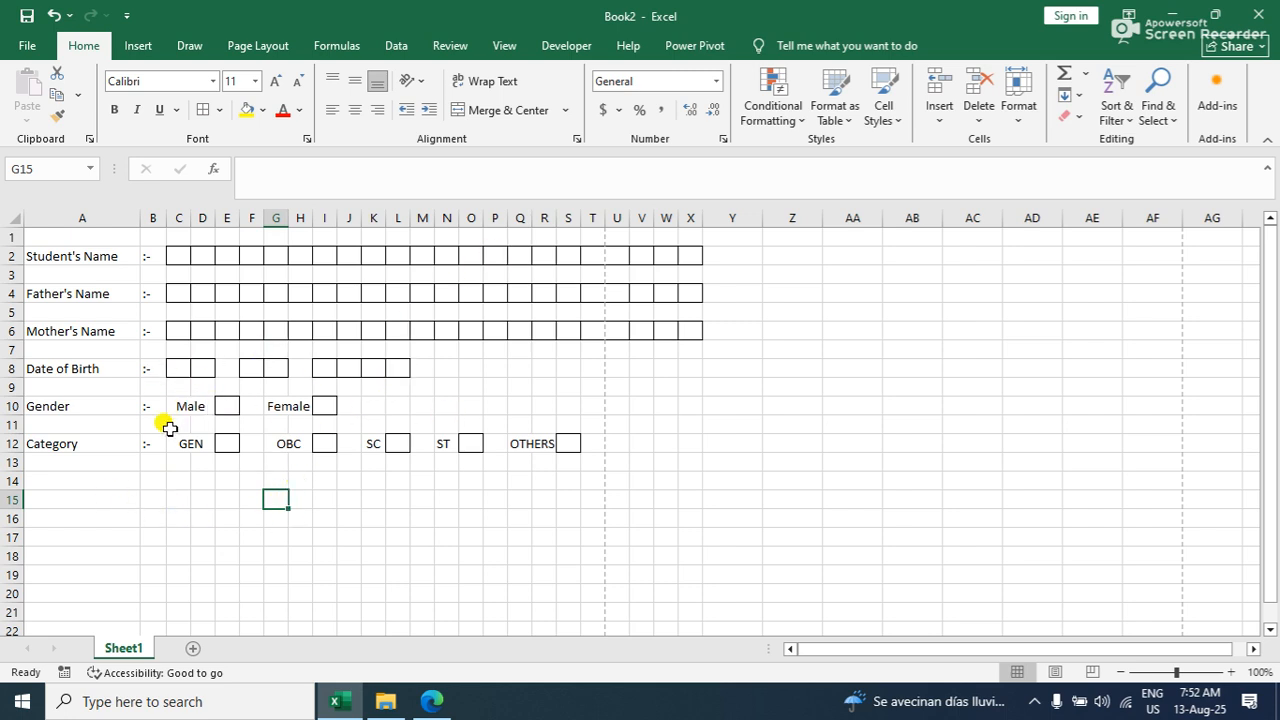
# Left-align the field labels in A1:A12 and align them vertically to the middle
pyautogui.click(45, 458)
pyautogui.moveTo(43, 443); pyautogui.dragTo(82, 232)
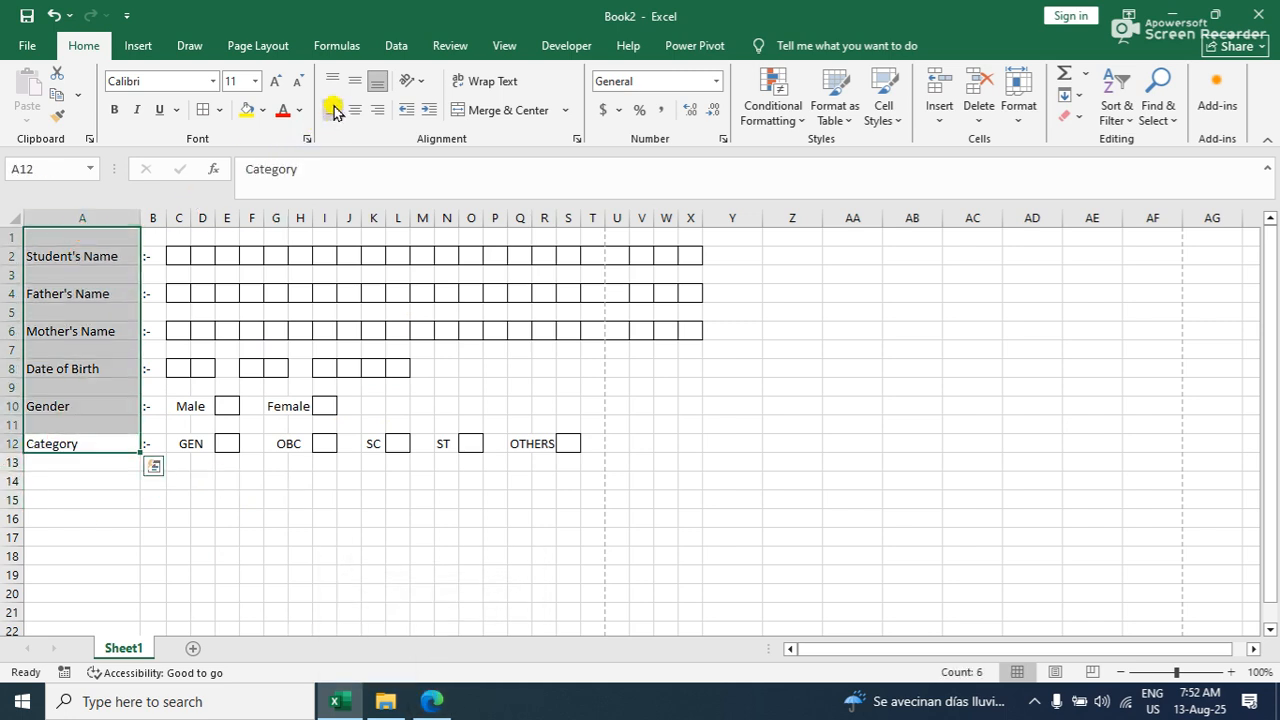
pyautogui.click(333, 110)
pyautogui.click(355, 81)
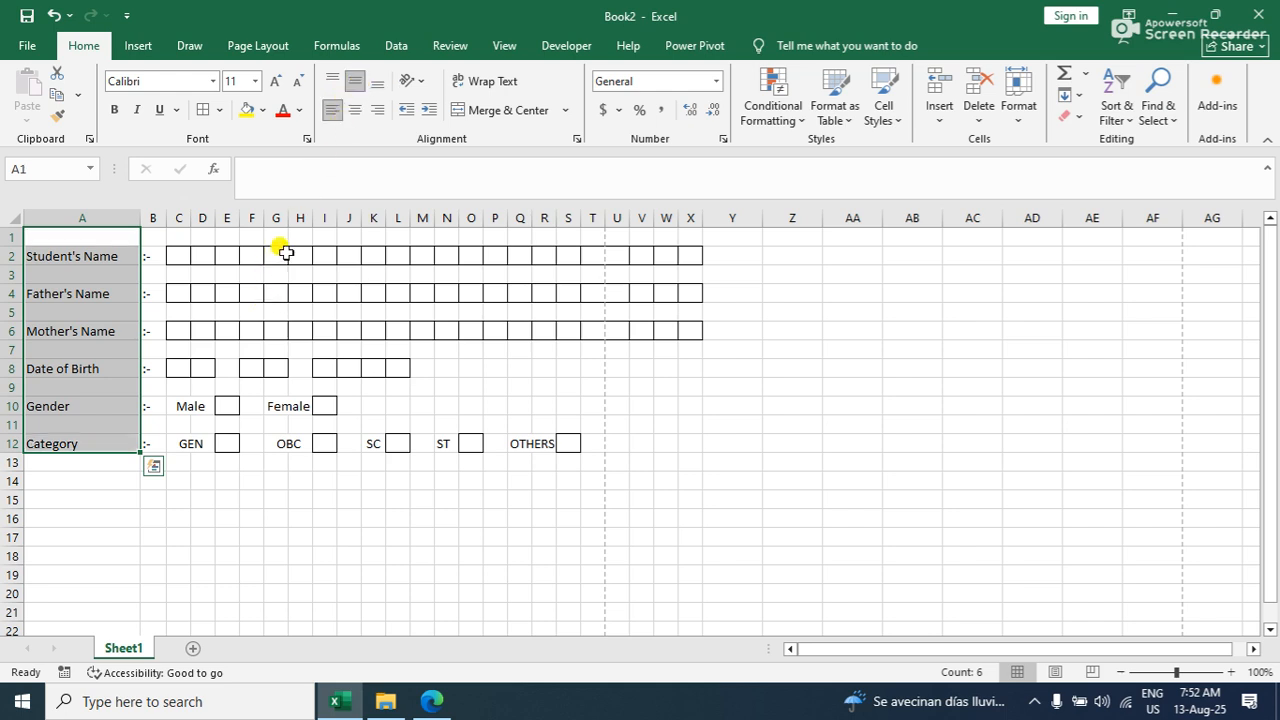
pyautogui.click(205, 426)
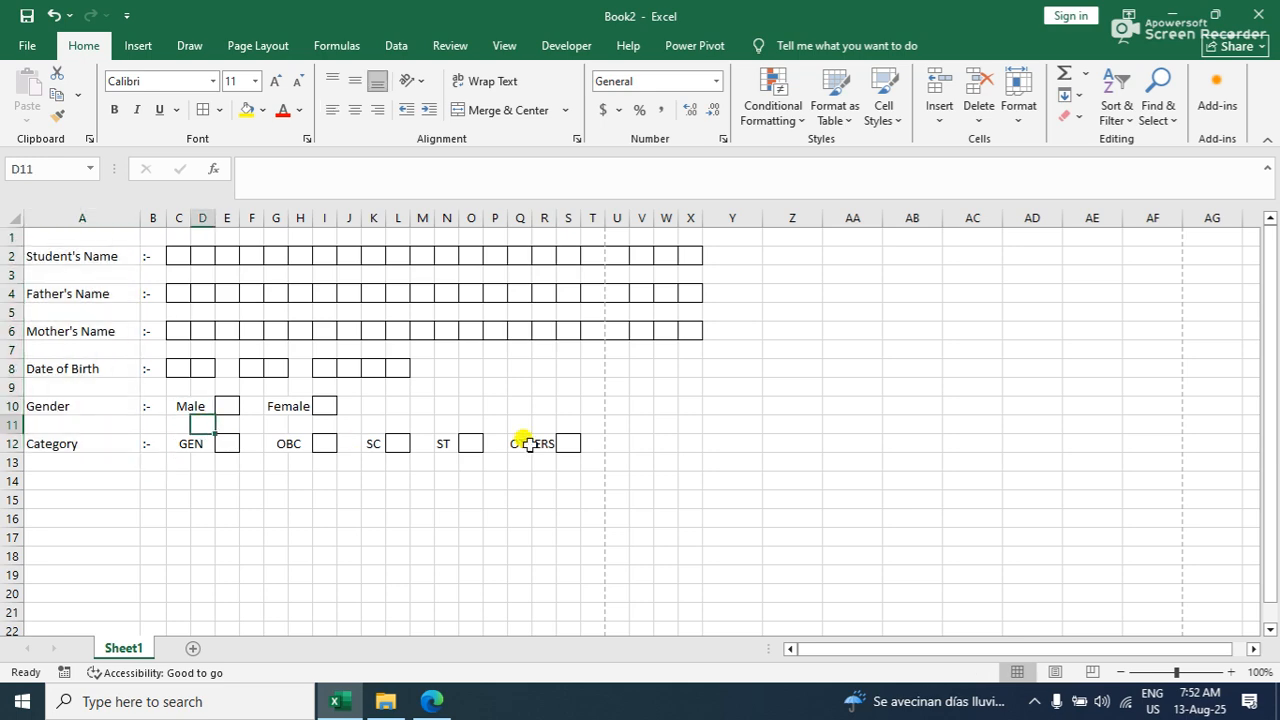
# Check the photo box in the PDF form and outline U8:X11 in the workbook with a thick outside border
pyautogui.click(431, 701)
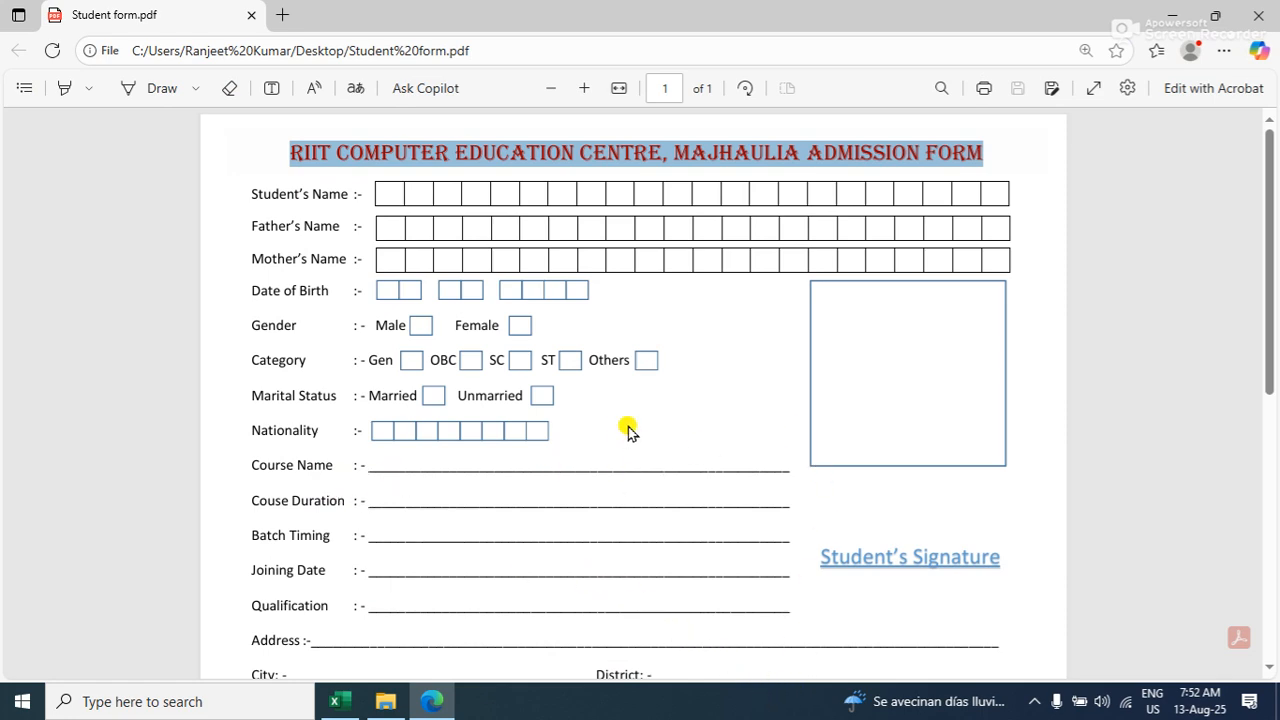
pyautogui.click(1170, 16)
pyautogui.click(102, 512)
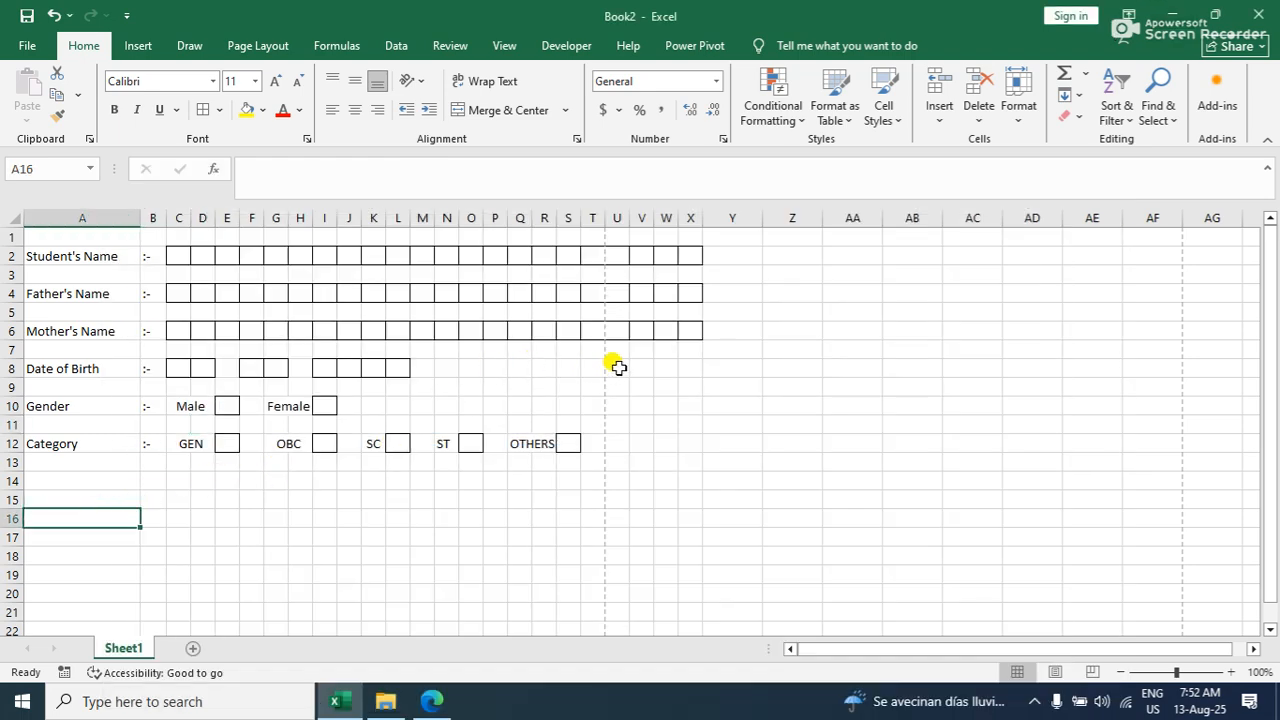
pyautogui.moveTo(593, 348); pyautogui.dragTo(686, 420)
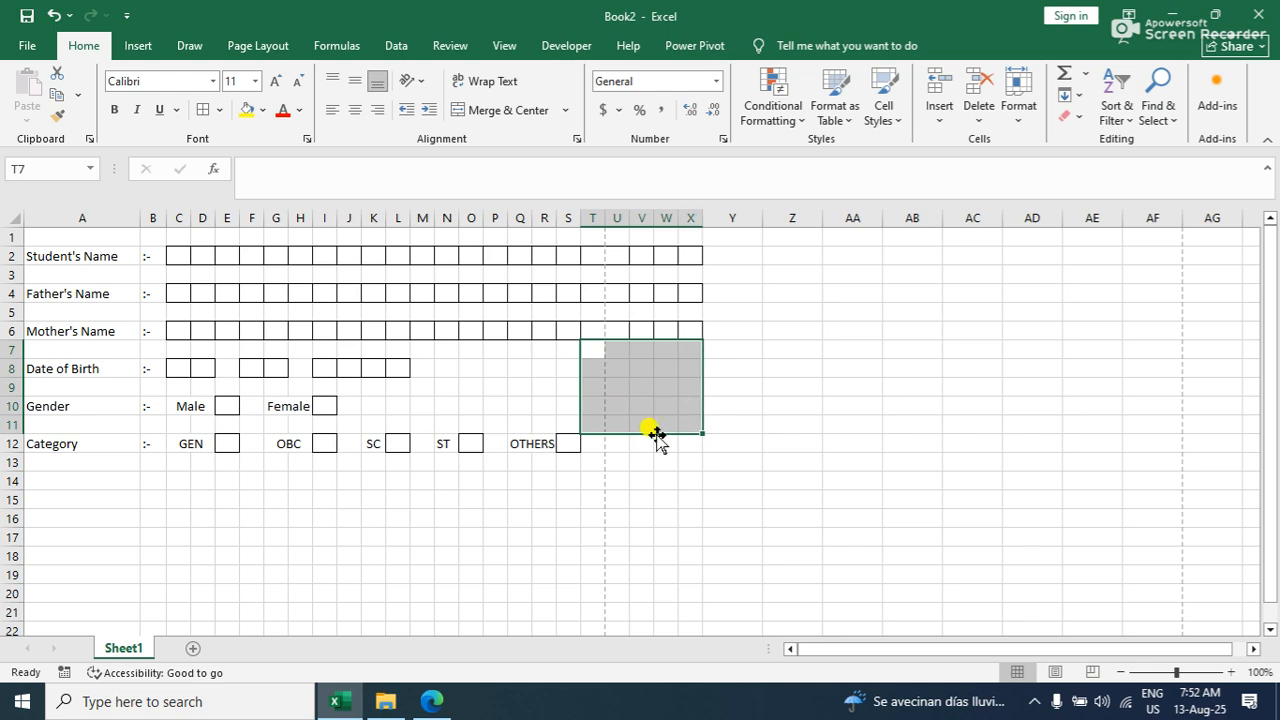
pyautogui.click(622, 369)
pyautogui.moveTo(619, 370); pyautogui.dragTo(684, 427)
pyautogui.click(219, 110)
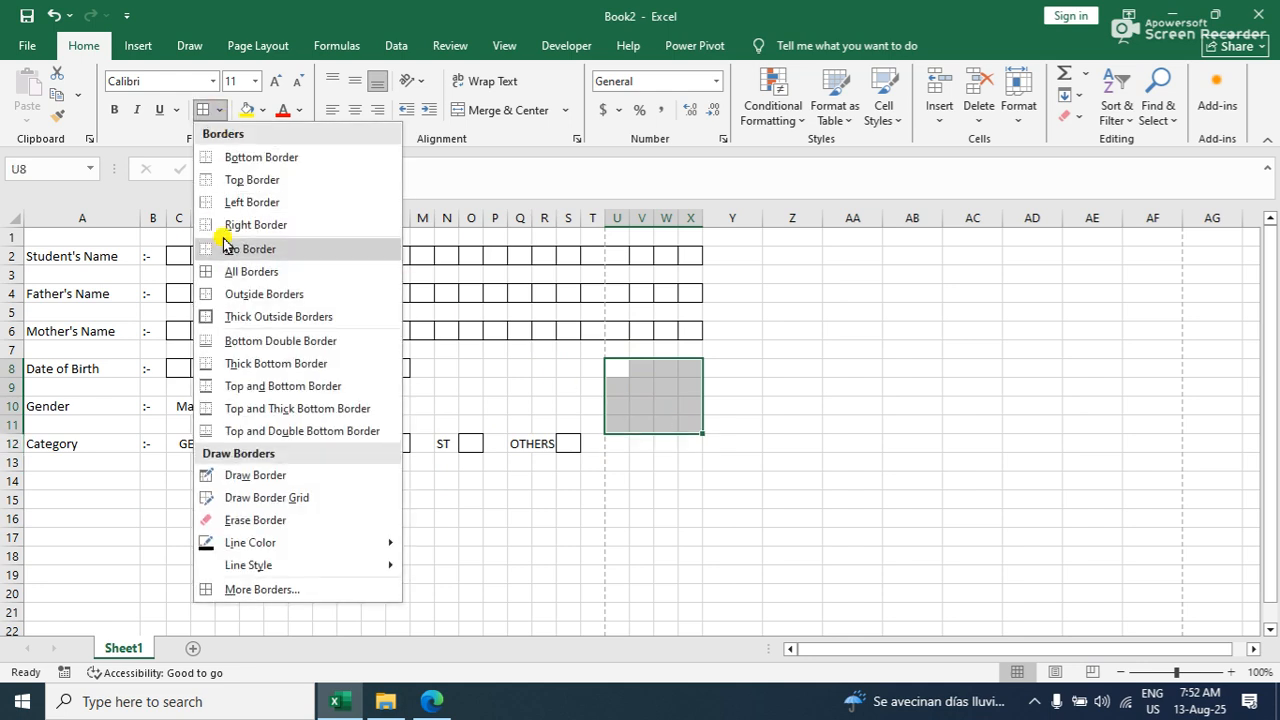
pyautogui.click(246, 318)
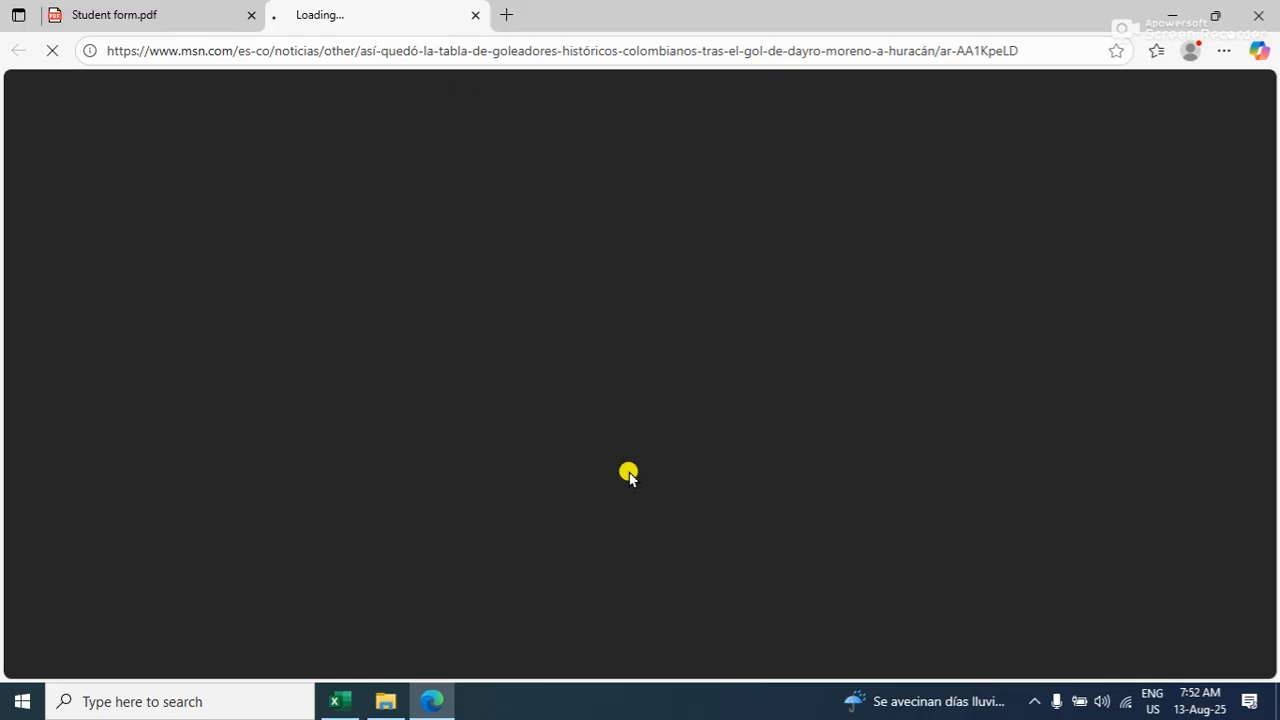
pyautogui.click(1258, 15)
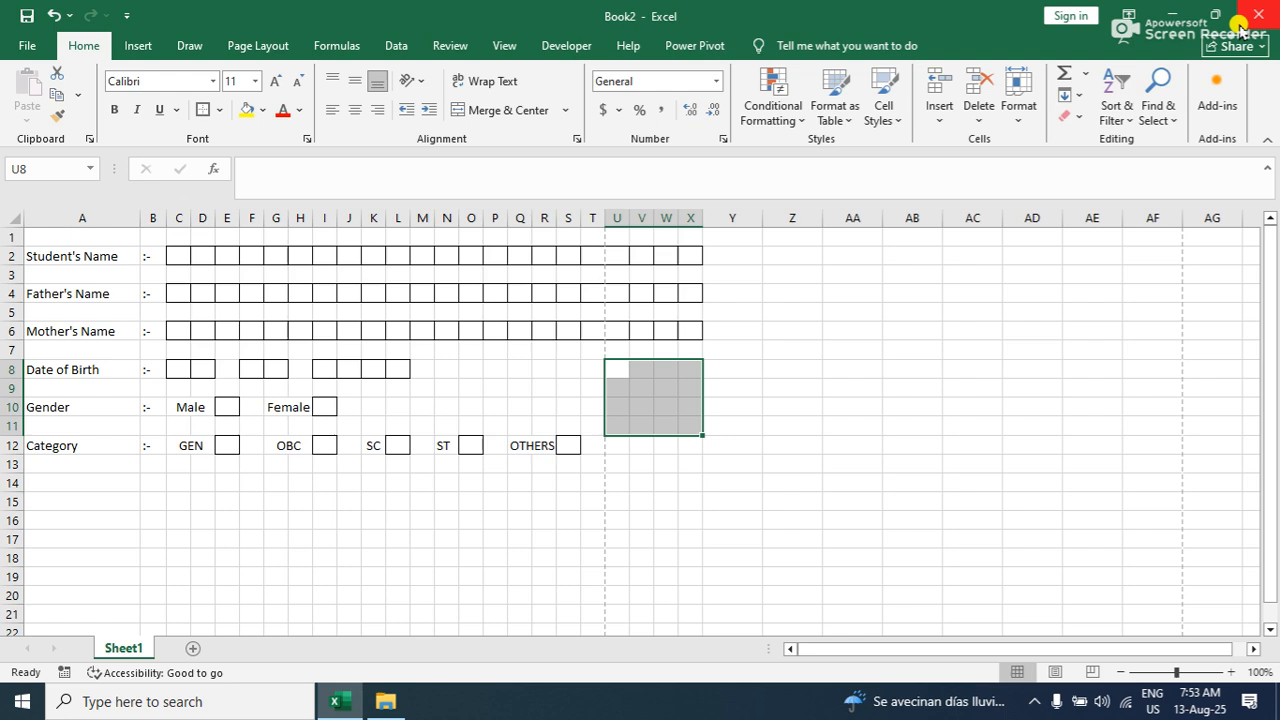
pyautogui.click(718, 612)
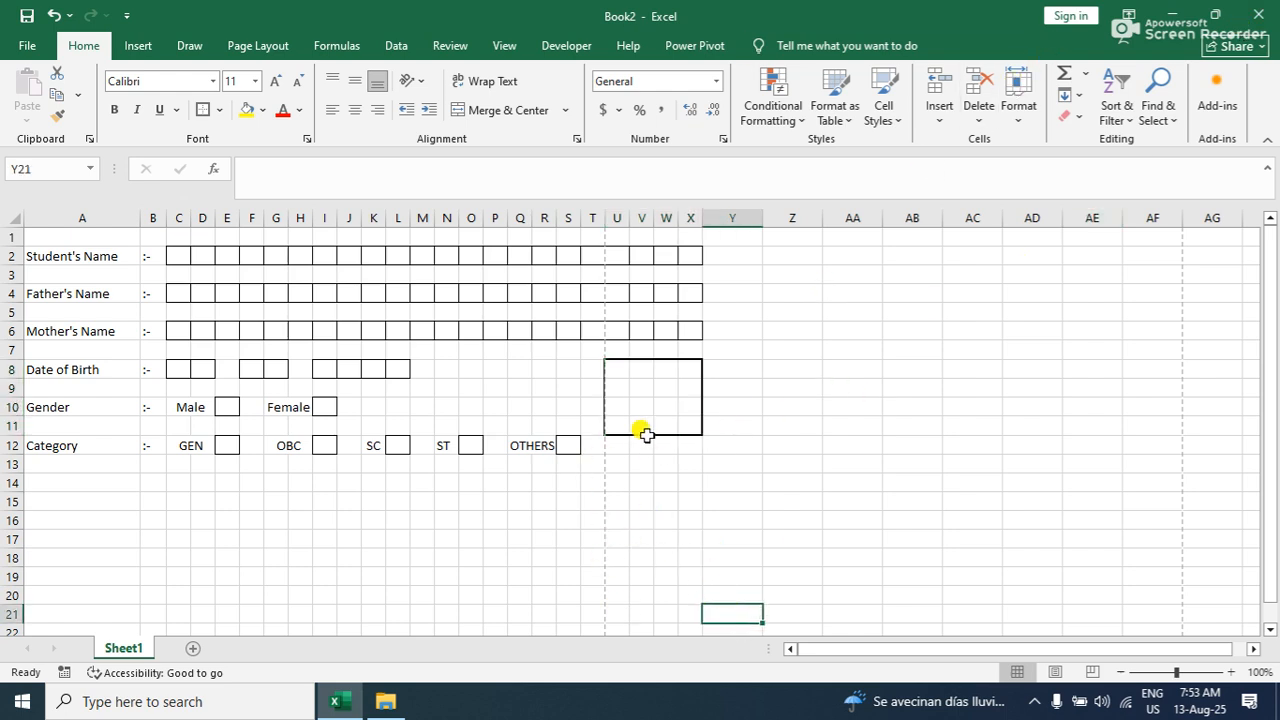
# Clear the borders in U8:X12 and apply a thick outside border around that range as the photo box
pyautogui.moveTo(616, 371); pyautogui.dragTo(687, 448)
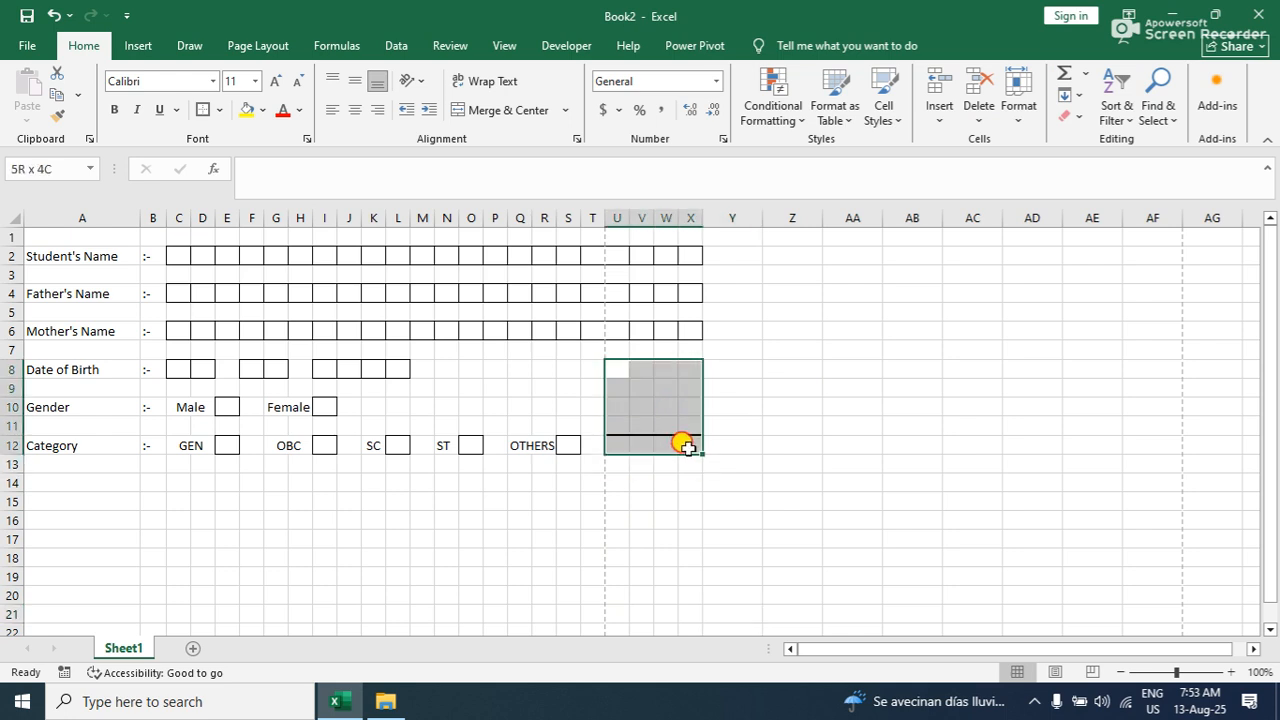
pyautogui.click(219, 110)
pyautogui.click(246, 276)
pyautogui.click(219, 110)
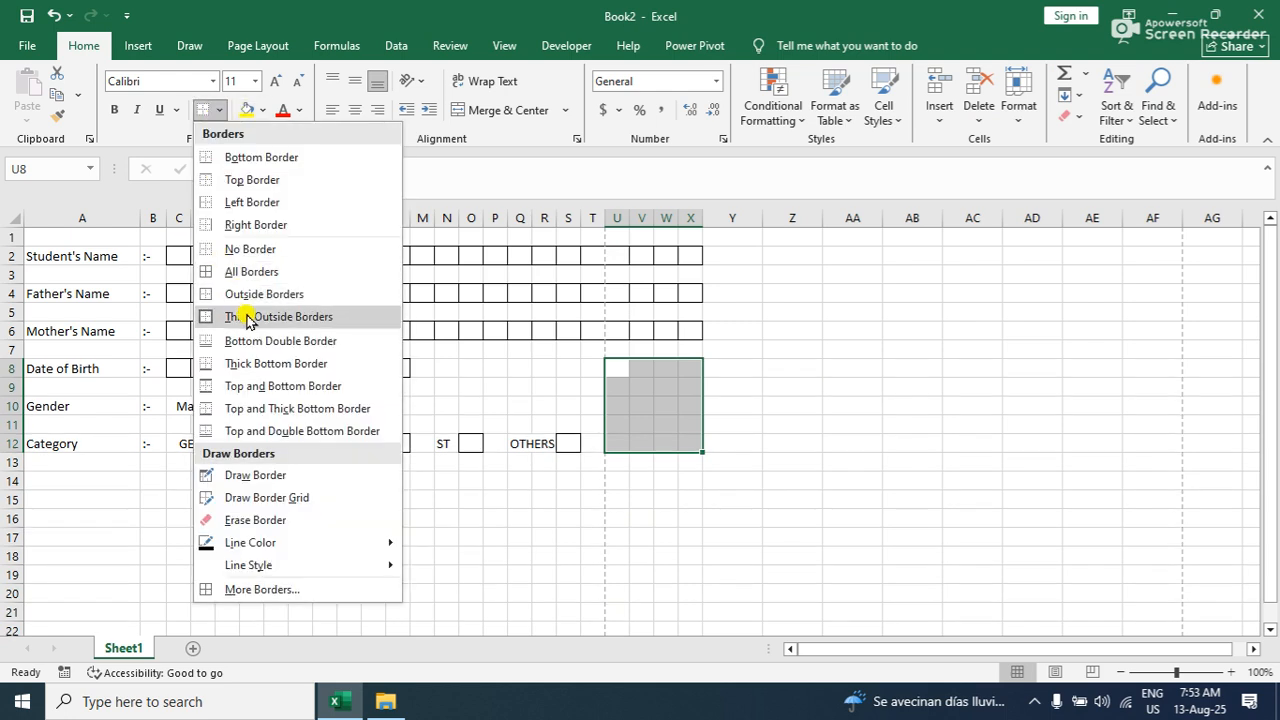
pyautogui.click(248, 317)
pyautogui.click(905, 558)
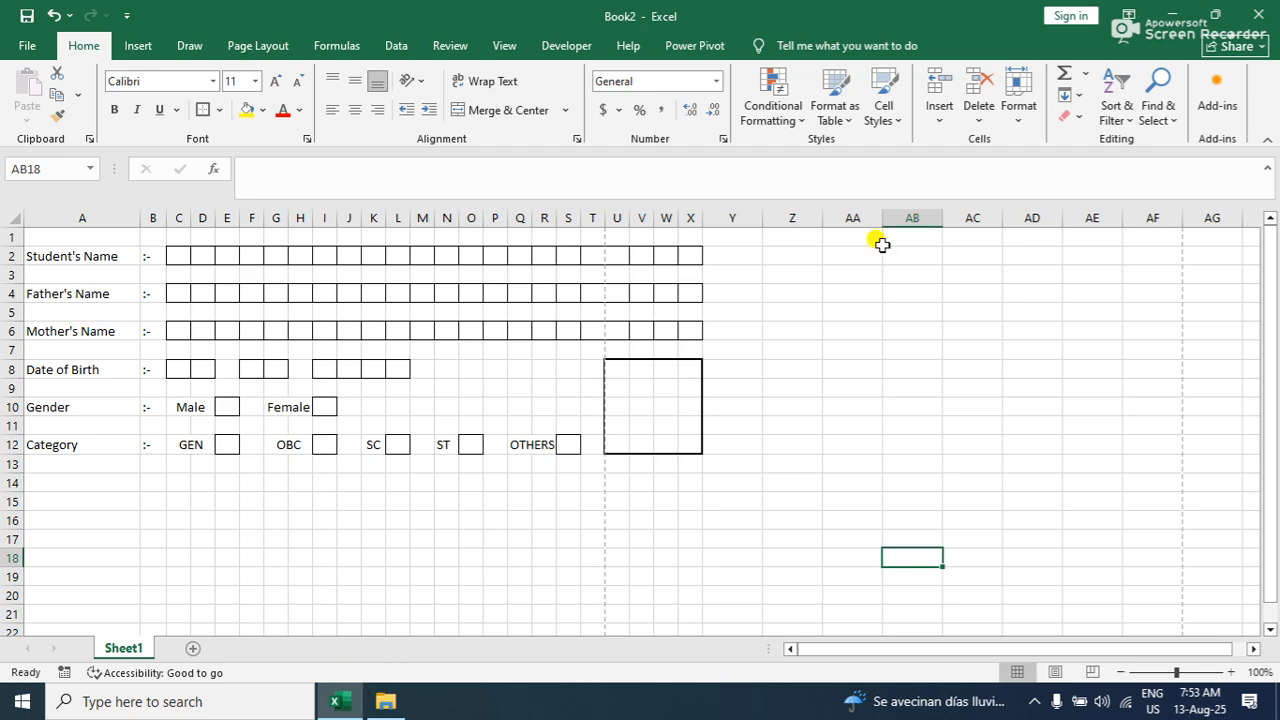
# Reopen Student form.pdf from the desktop and review the Course Name row and the remaining fields below it
pyautogui.click(1170, 14)
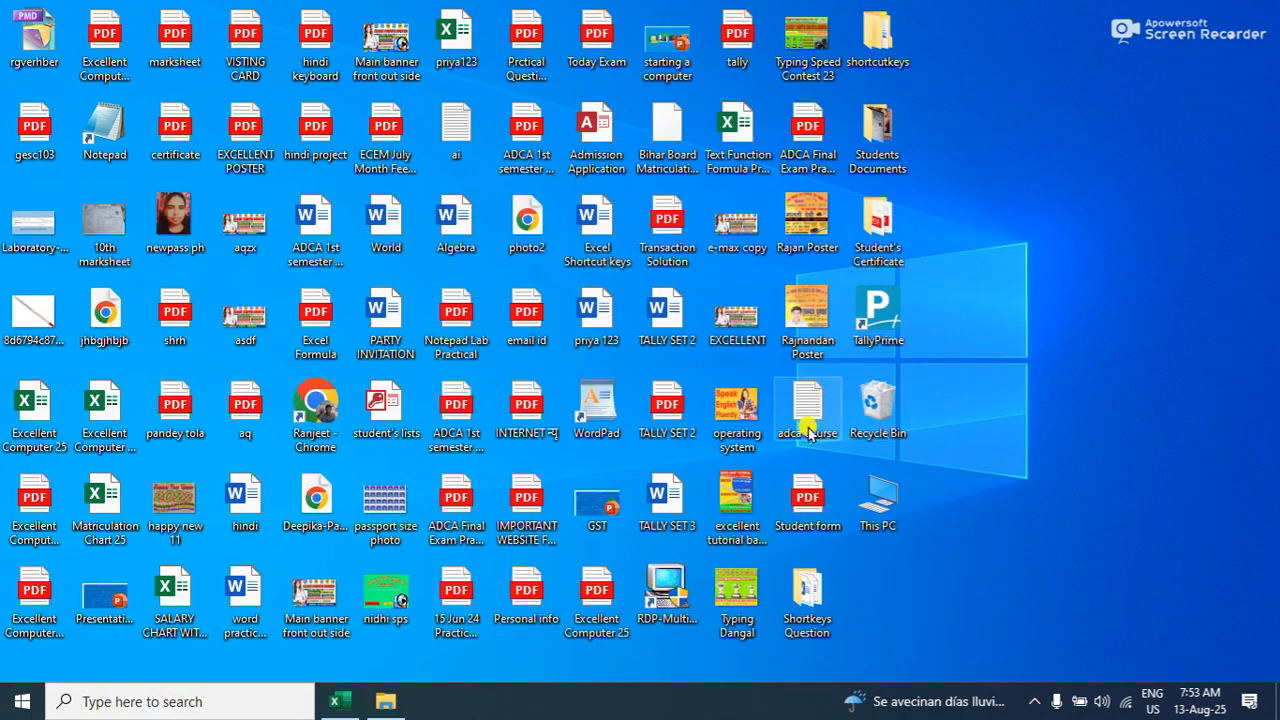
pyautogui.doubleClick(818, 522)
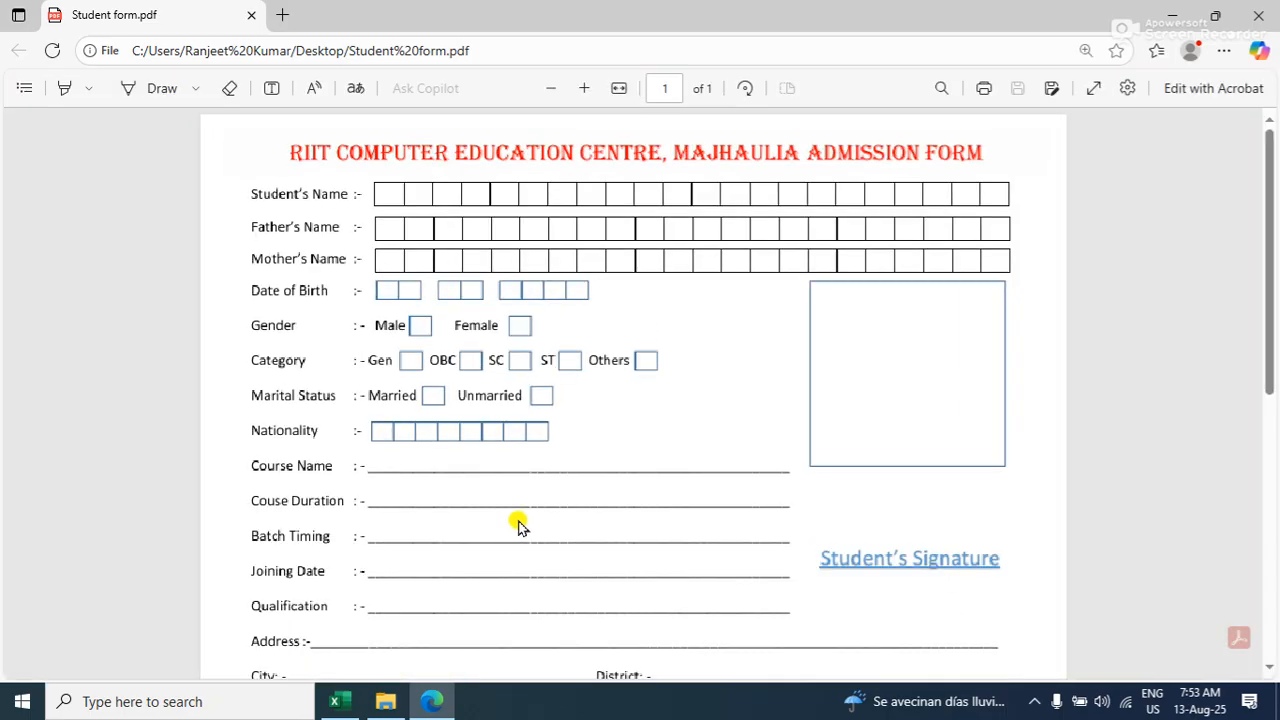
pyautogui.moveTo(307, 470); pyautogui.dragTo(596, 468)
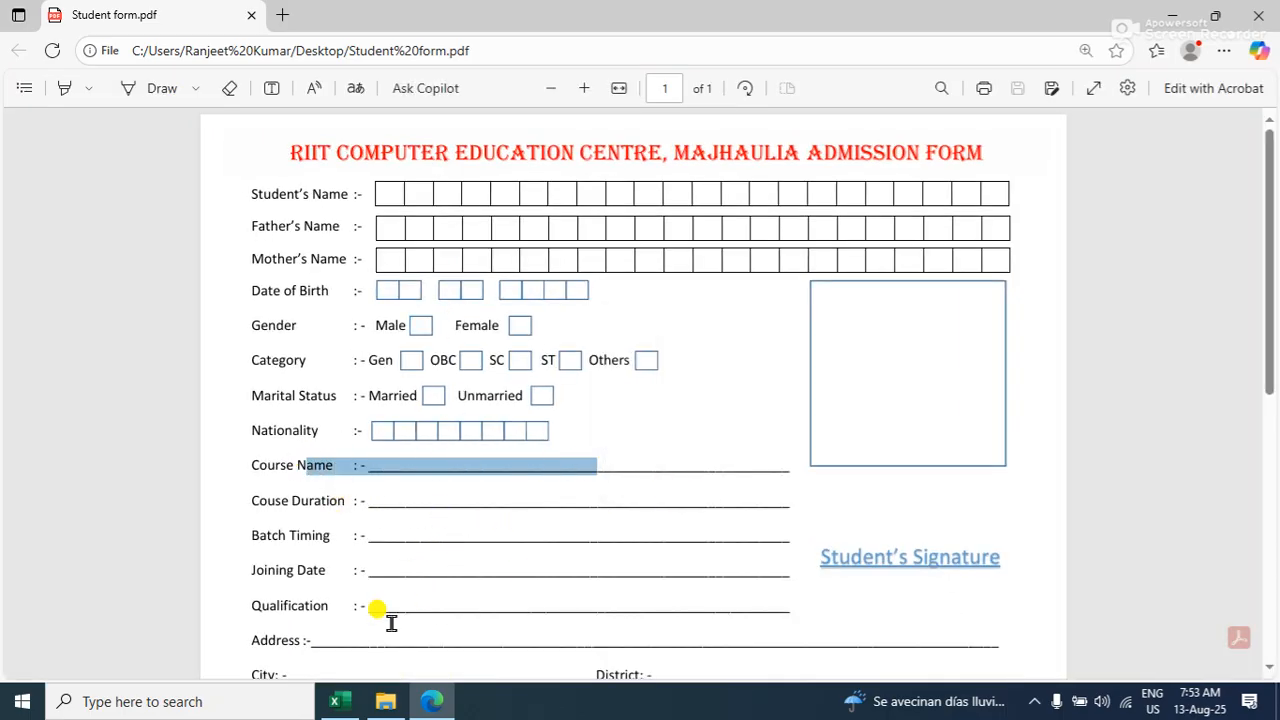
pyautogui.scroll(-5, 455, 520)
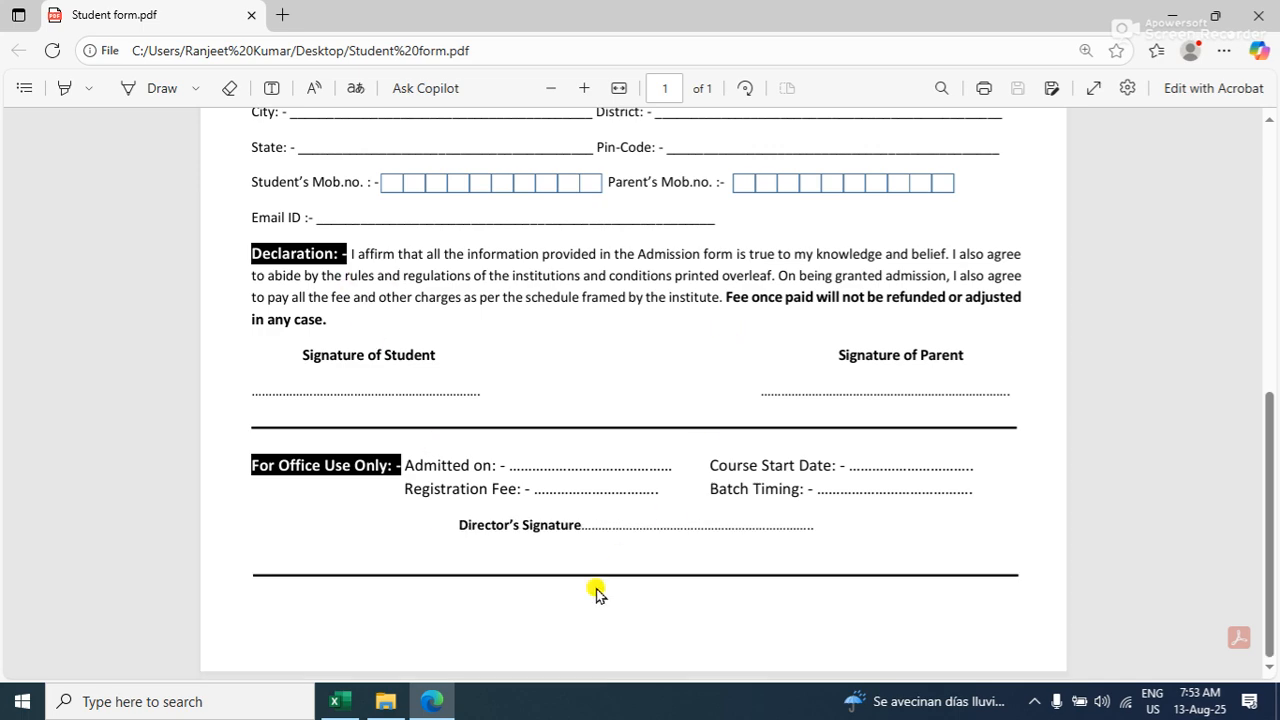
# Switch back to the Excel workbook and enter the label Course Name in A15 with the separator :- in B15
pyautogui.click(336, 704)
pyautogui.click(282, 538)
pyautogui.click(62, 503)
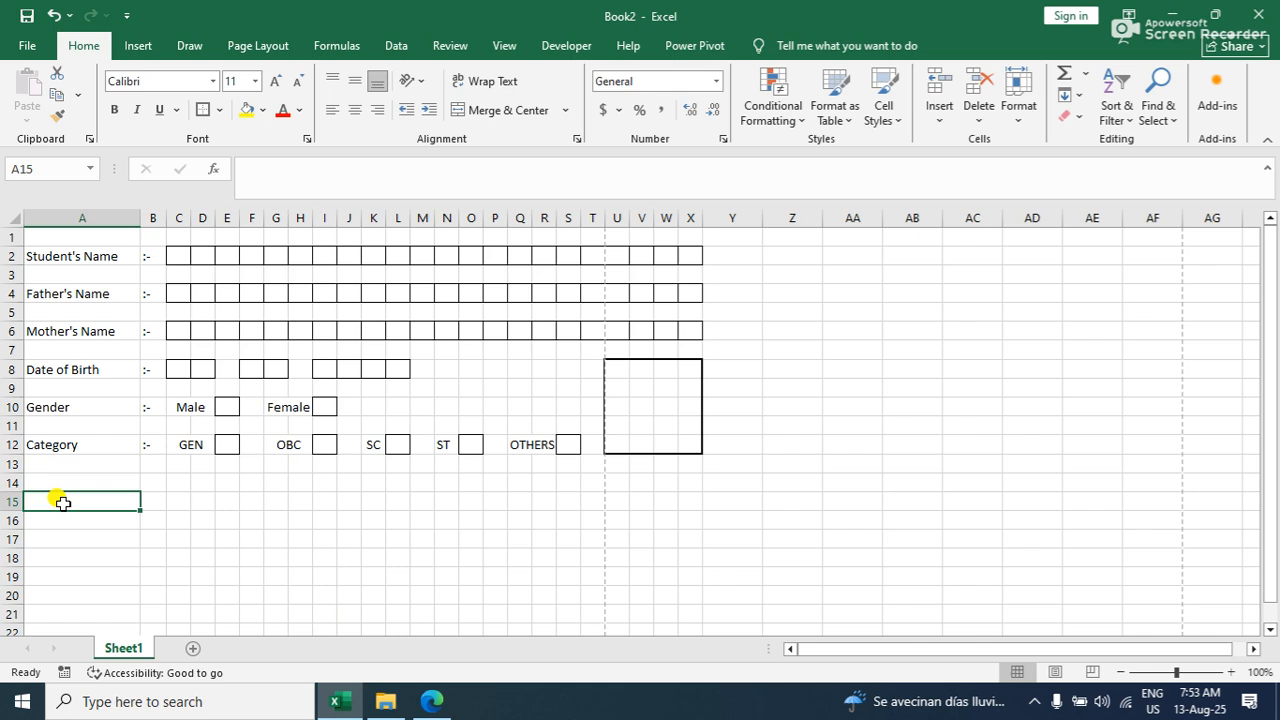
pyautogui.write('c')
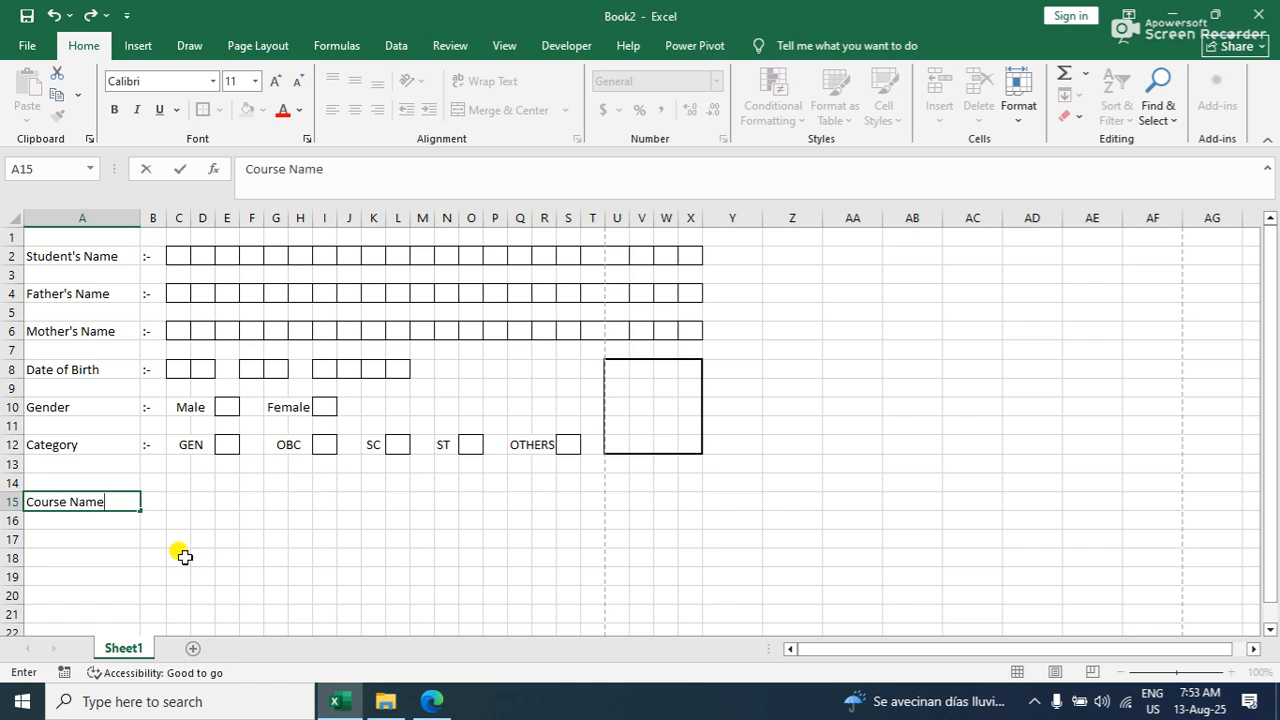
pyautogui.click(151, 500)
pyautogui.write(':')
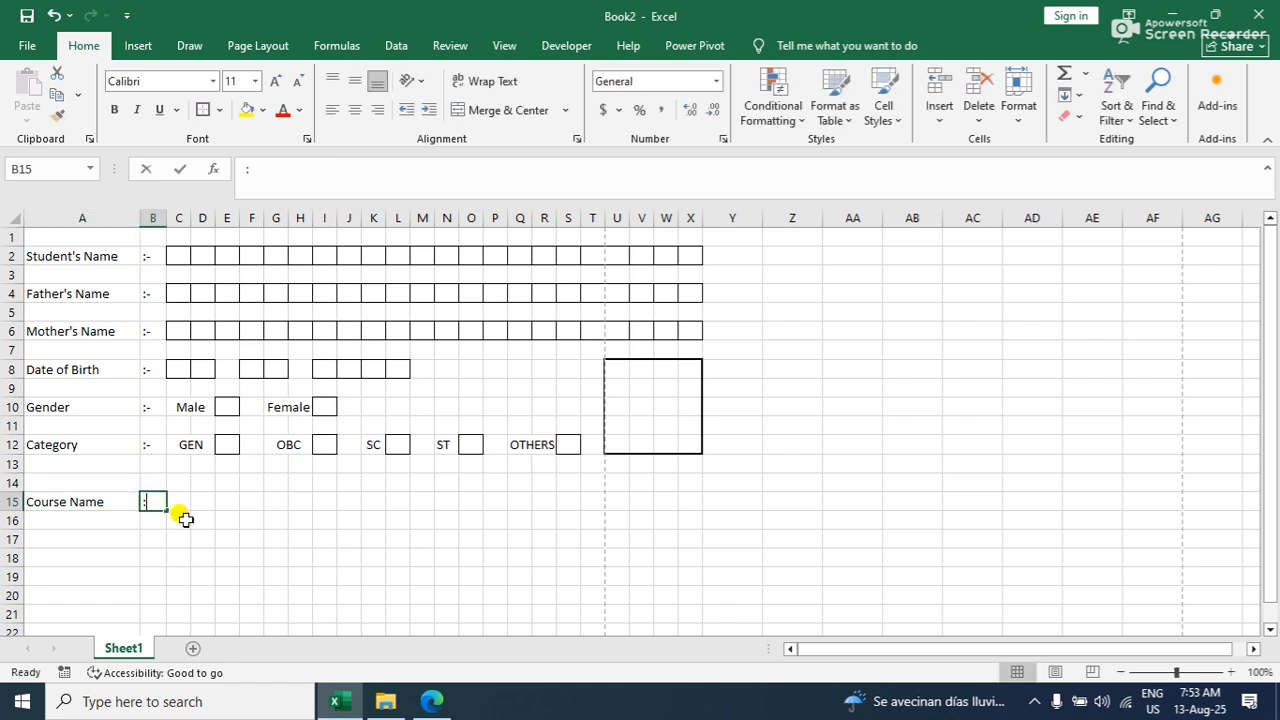
pyautogui.write('-')
pyautogui.click(206, 545)
# Apply a bottom border to C15:T15 as the writing line for Course Name
pyautogui.moveTo(178, 501); pyautogui.dragTo(589, 500)
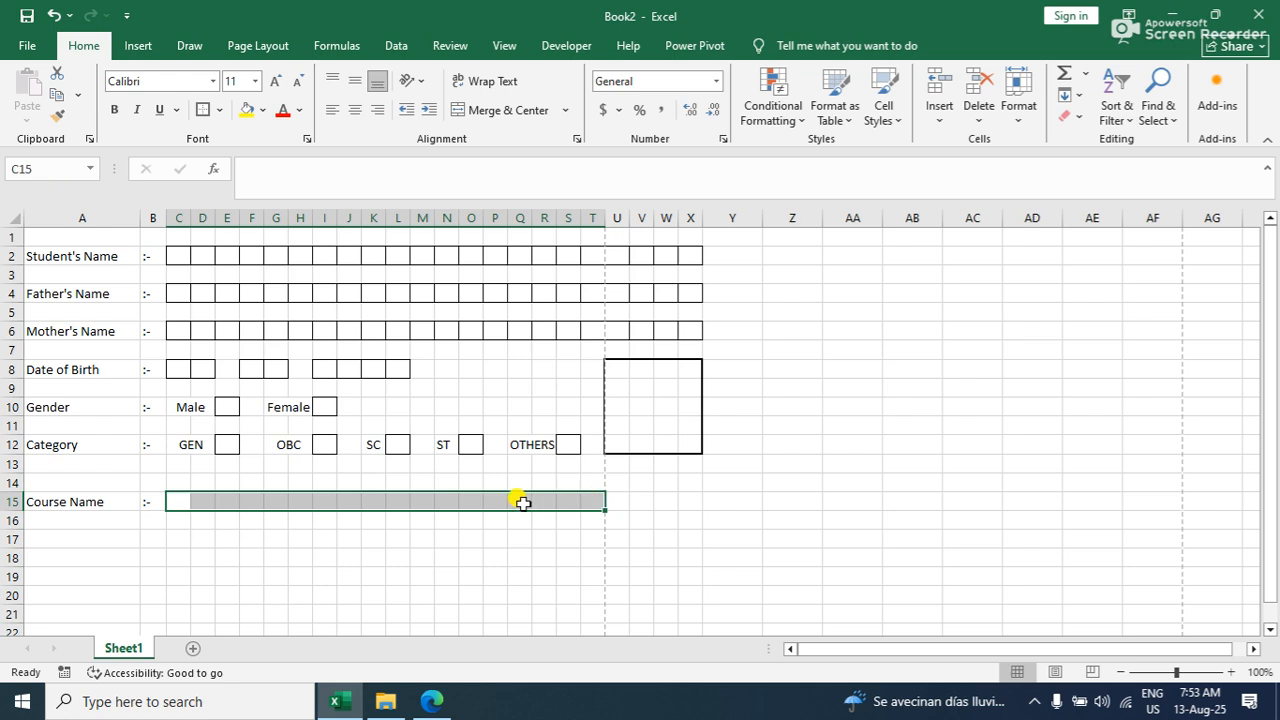
pyautogui.click(222, 109)
pyautogui.click(277, 157)
pyautogui.click(470, 575)
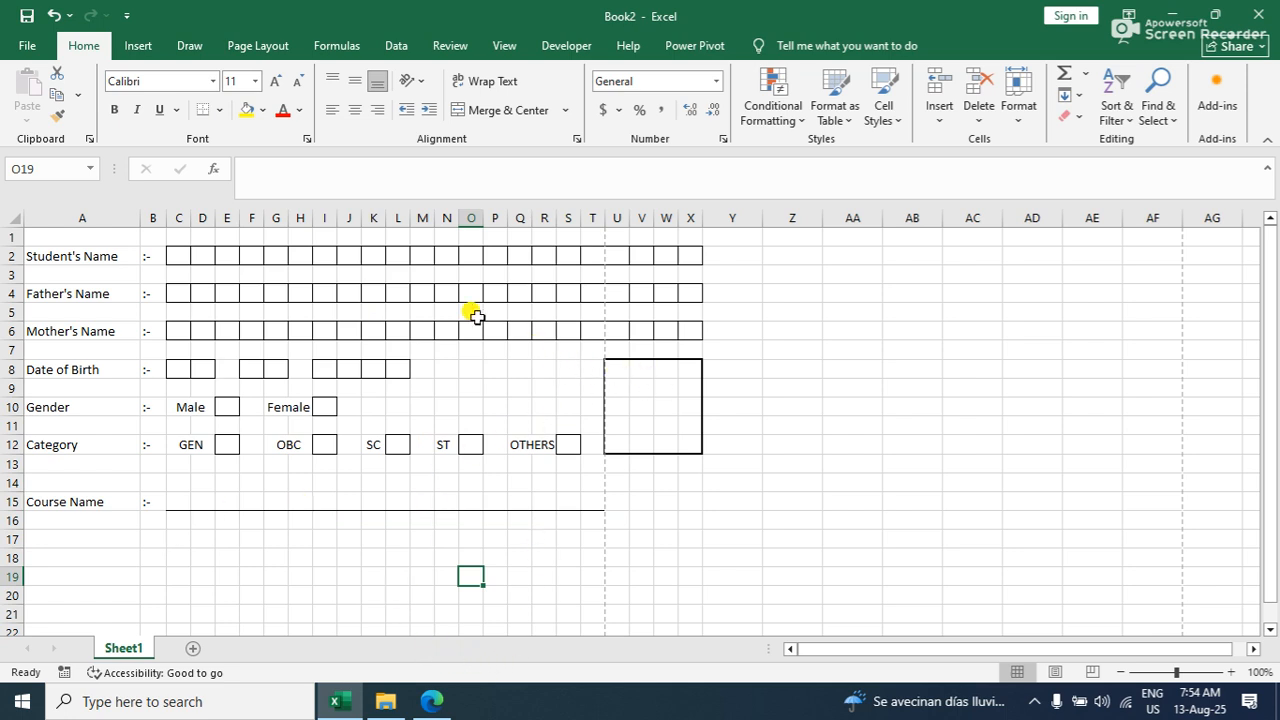
# Hide the worksheet gridlines so only the form's own borders show
pyautogui.click(504, 44)
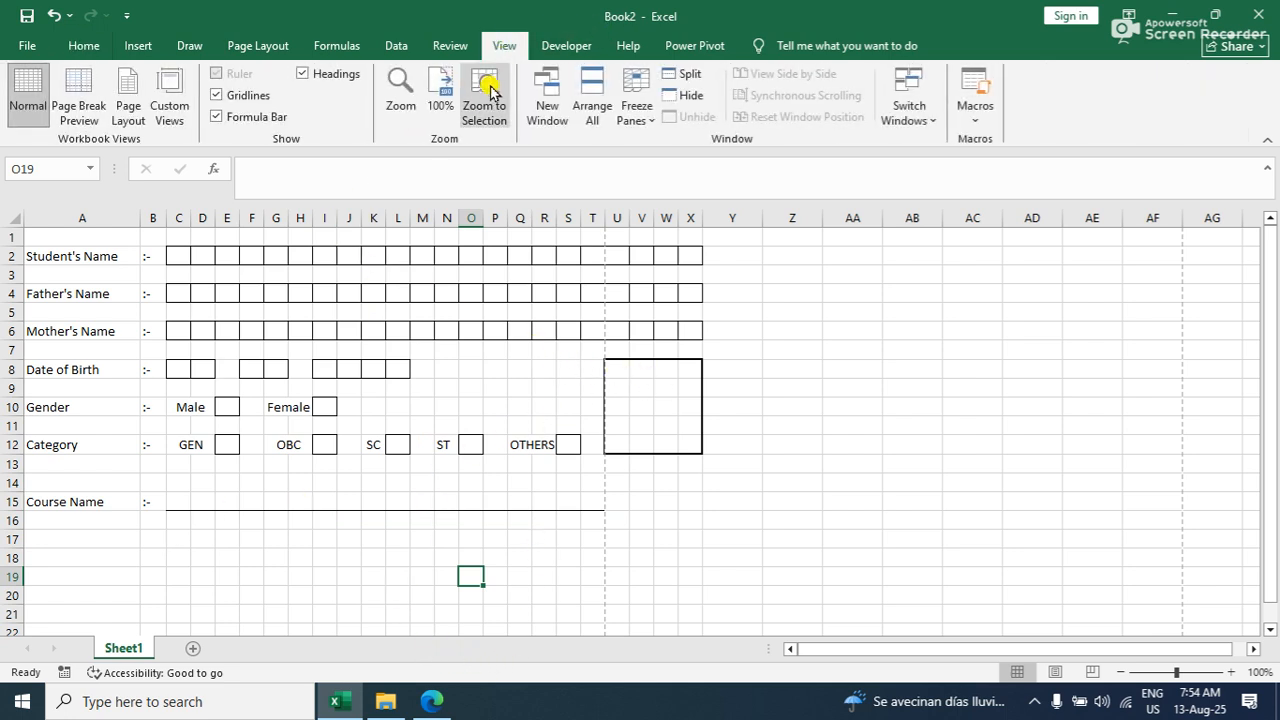
pyautogui.click(233, 96)
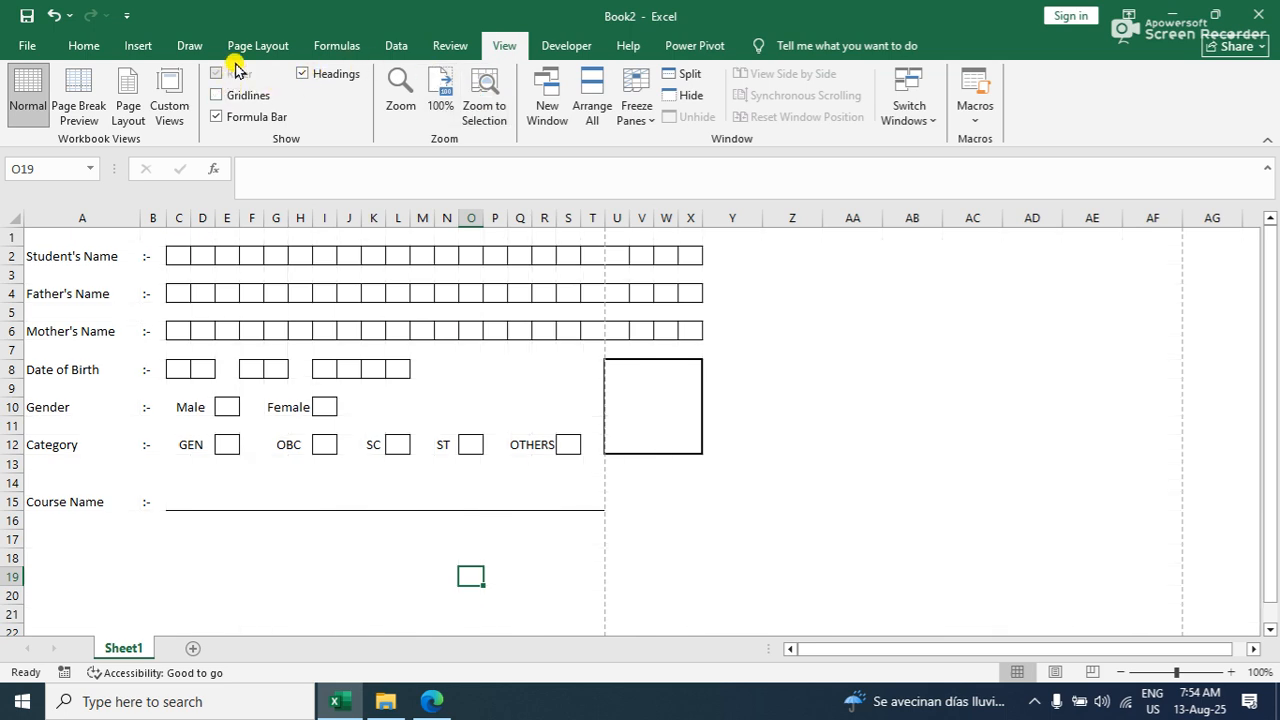
pyautogui.click(257, 45)
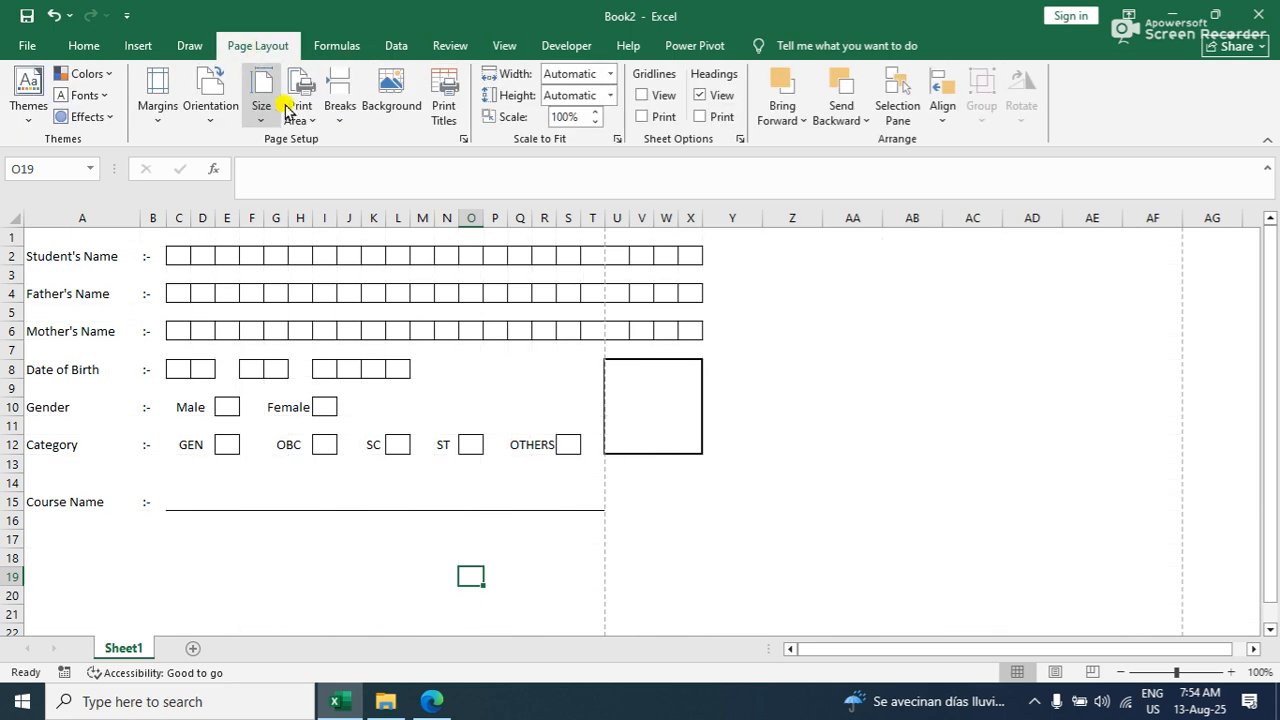
pyautogui.click(907, 478)
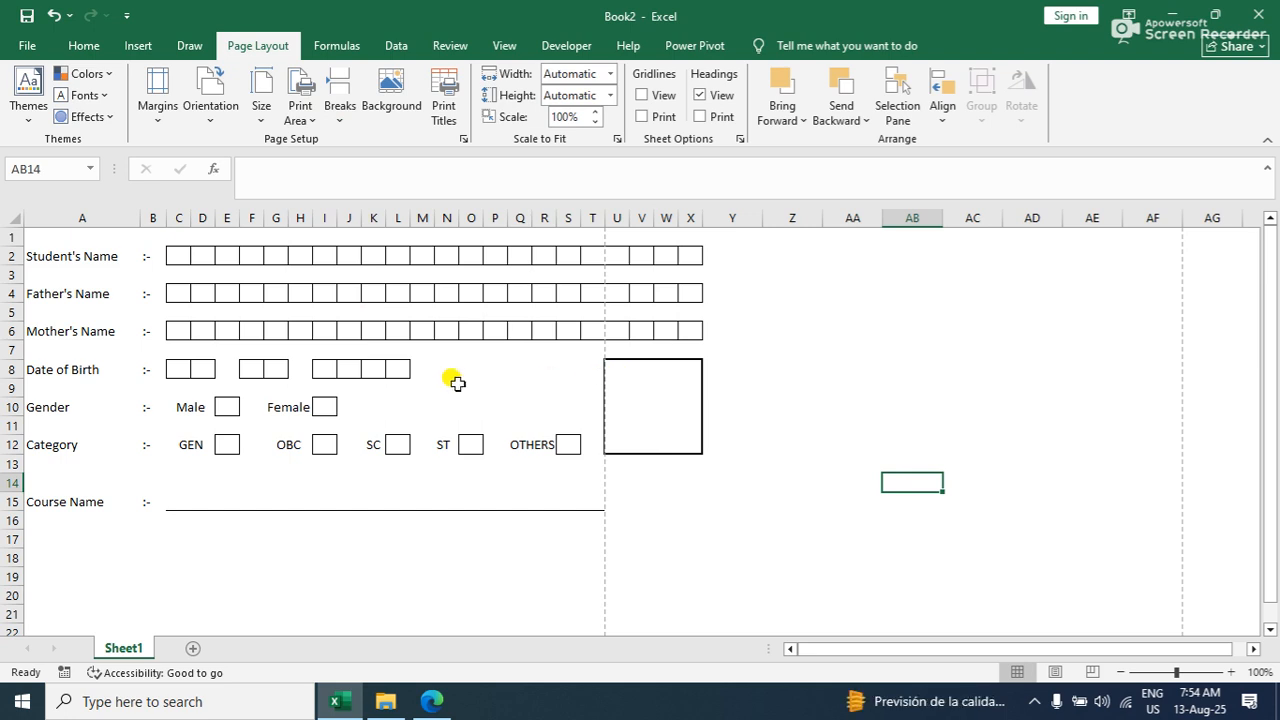
# Check the pages in the print preview, then set narrow margins and fit all columns on one page
pyautogui.click(27, 16)
pyautogui.click(55, 373)
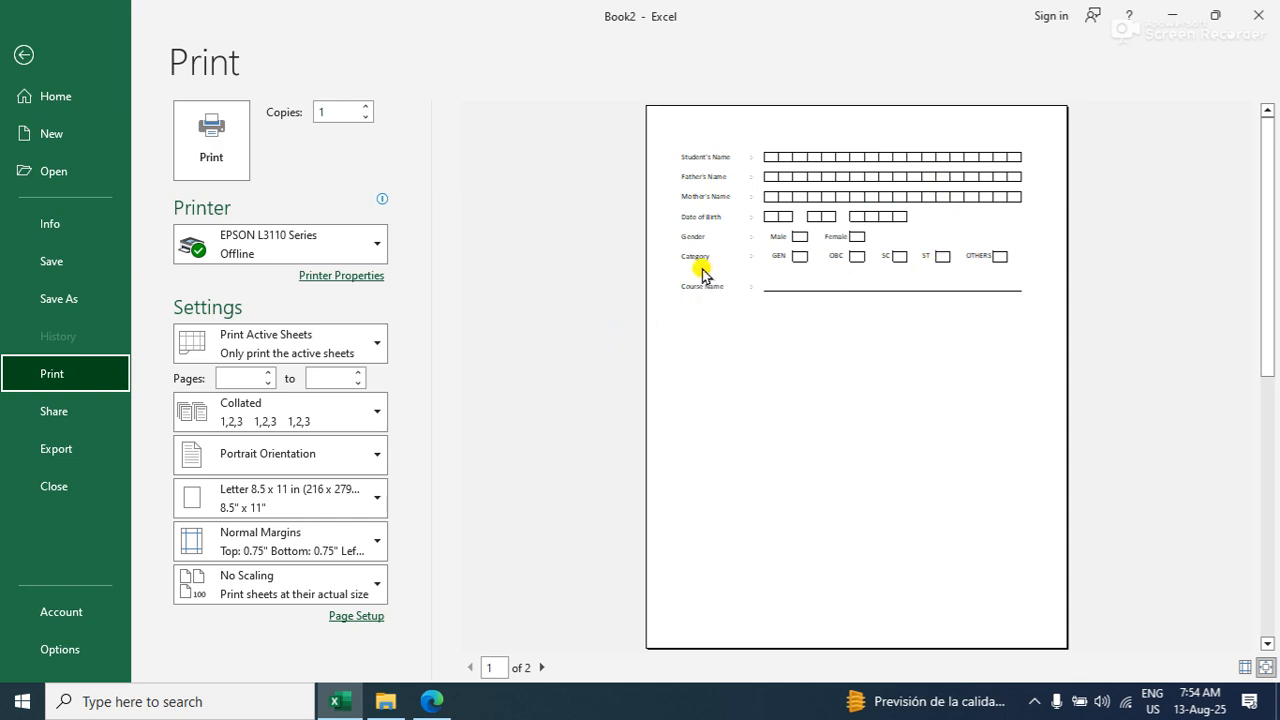
pyautogui.click(538, 669)
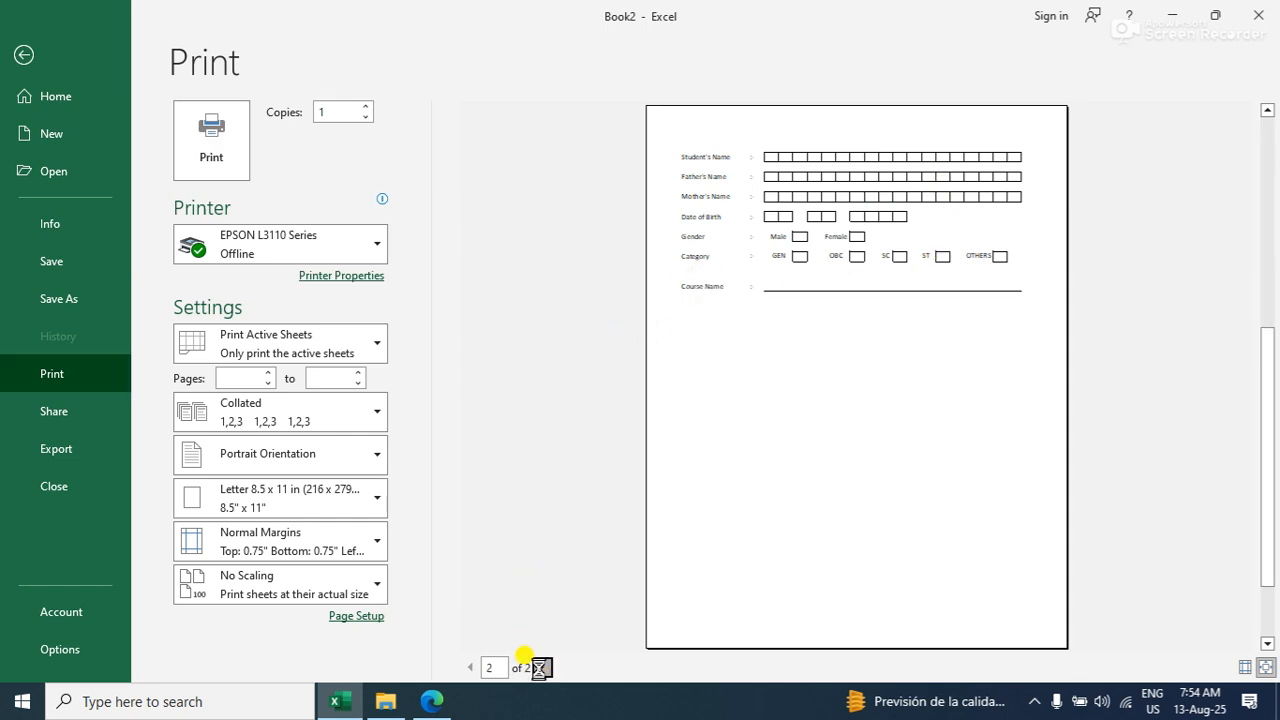
pyautogui.click(468, 669)
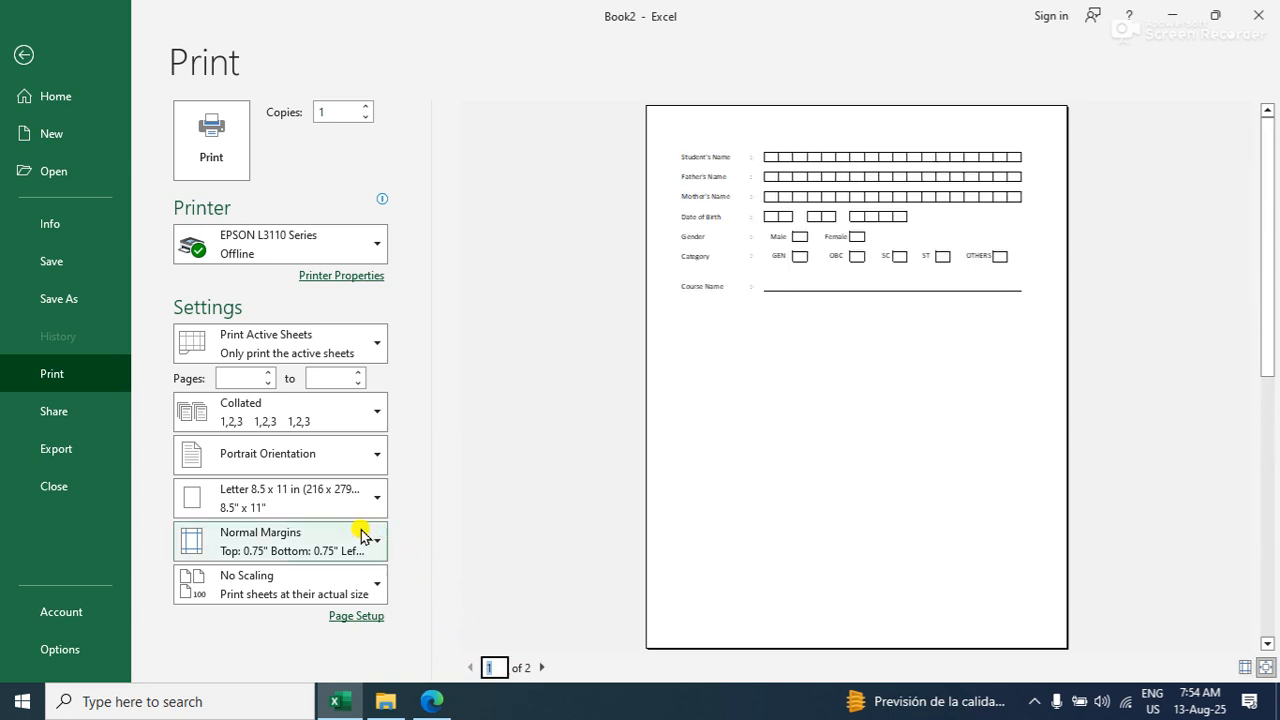
pyautogui.click(318, 547)
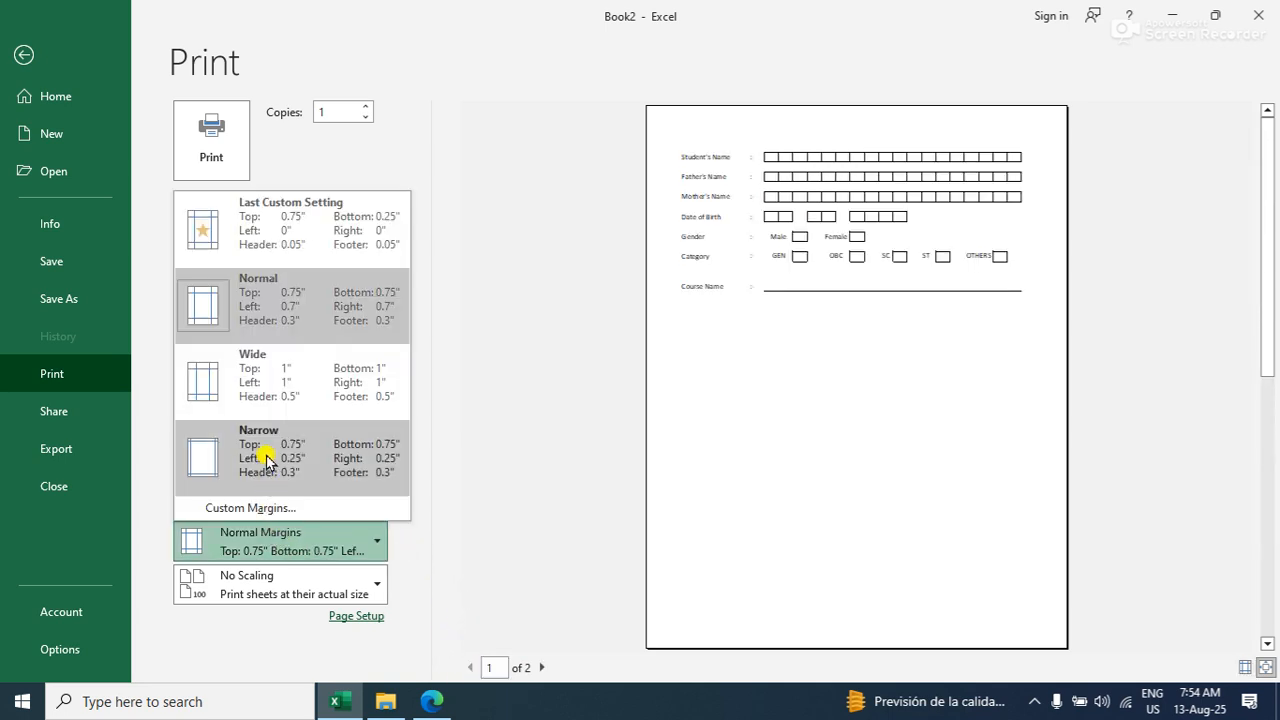
pyautogui.click(266, 461)
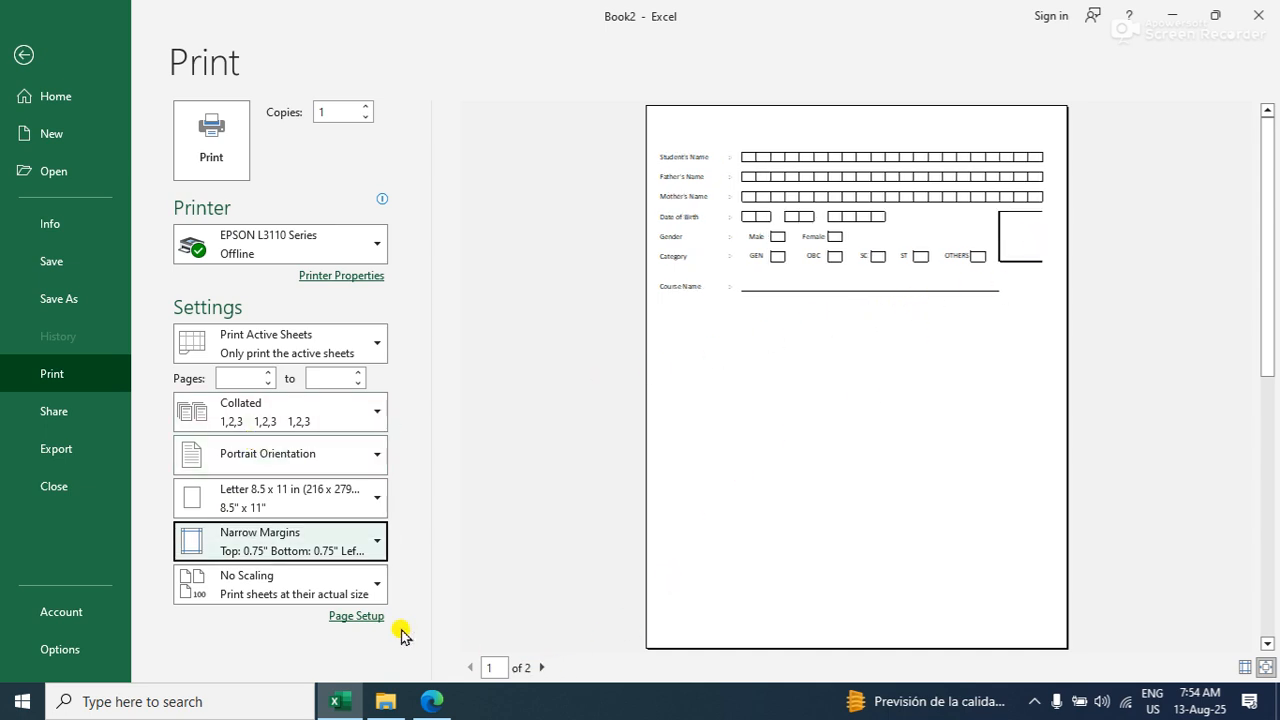
pyautogui.click(288, 582)
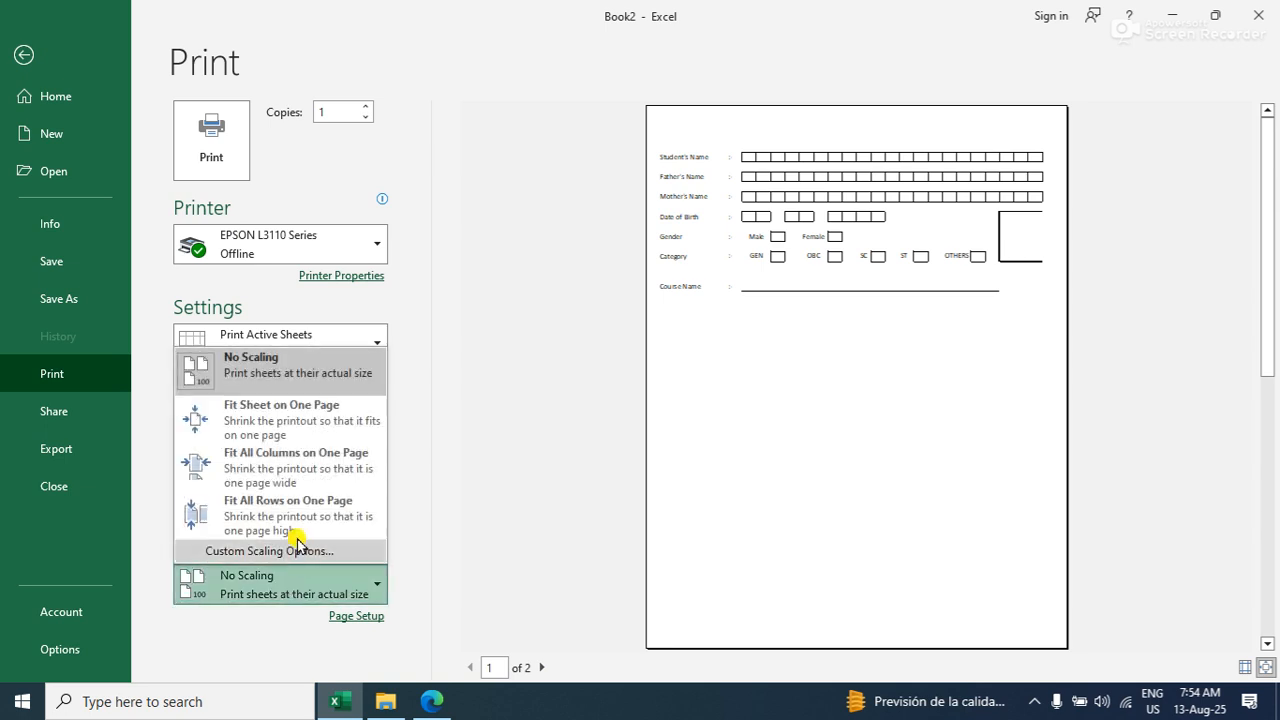
pyautogui.click(312, 468)
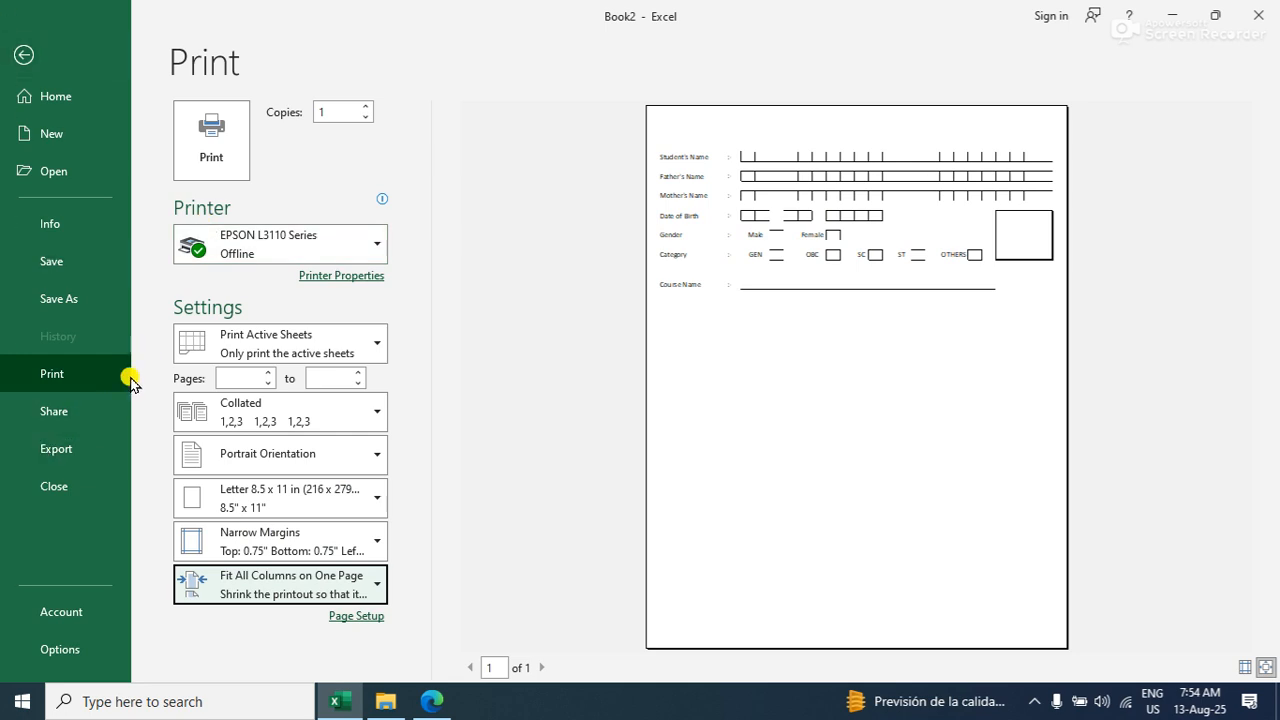
# Export the sheet as a PDF named form on the Desktop, opening it after publishing
pyautogui.click(98, 453)
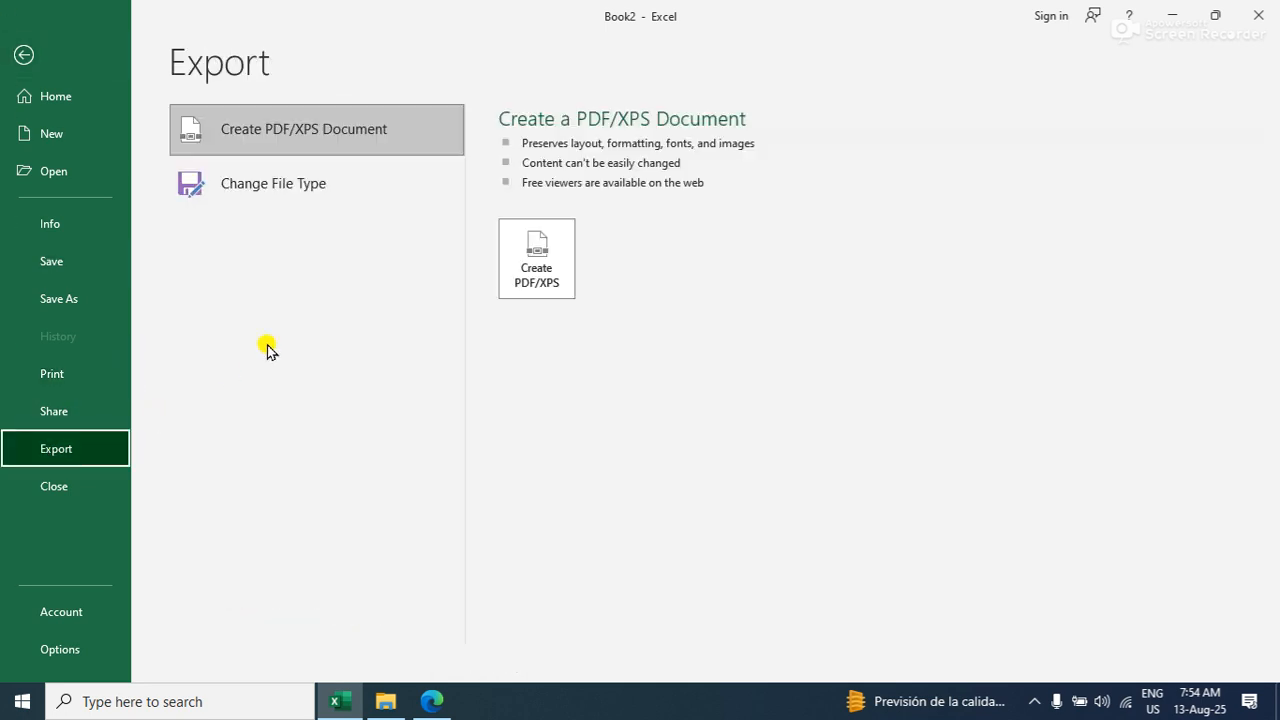
pyautogui.click(526, 270)
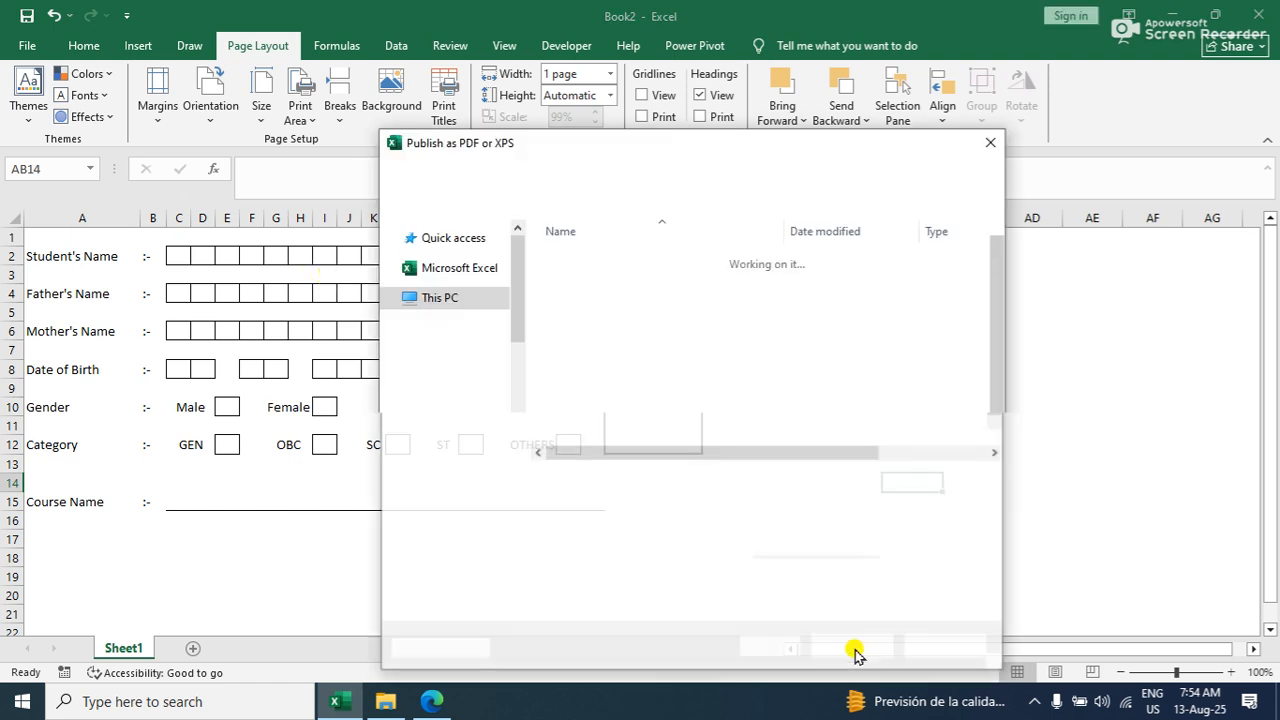
pyautogui.click(506, 173)
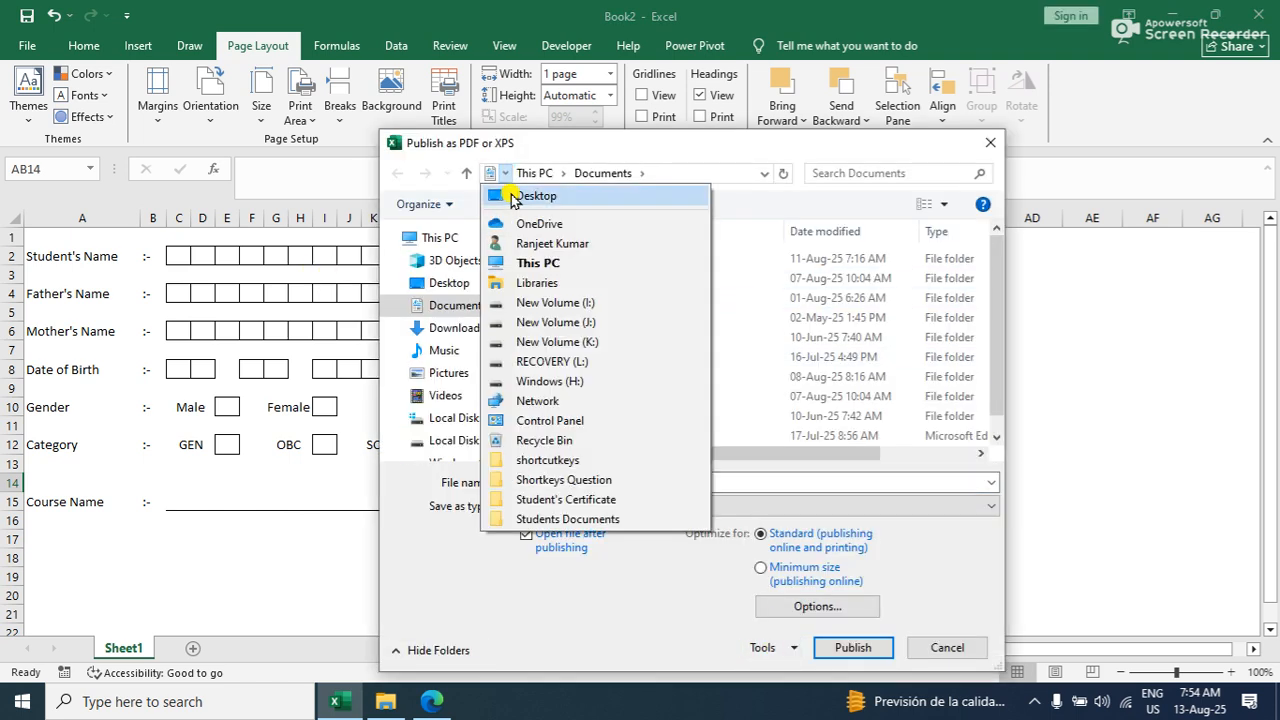
pyautogui.click(520, 191)
pyautogui.doubleClick(541, 483)
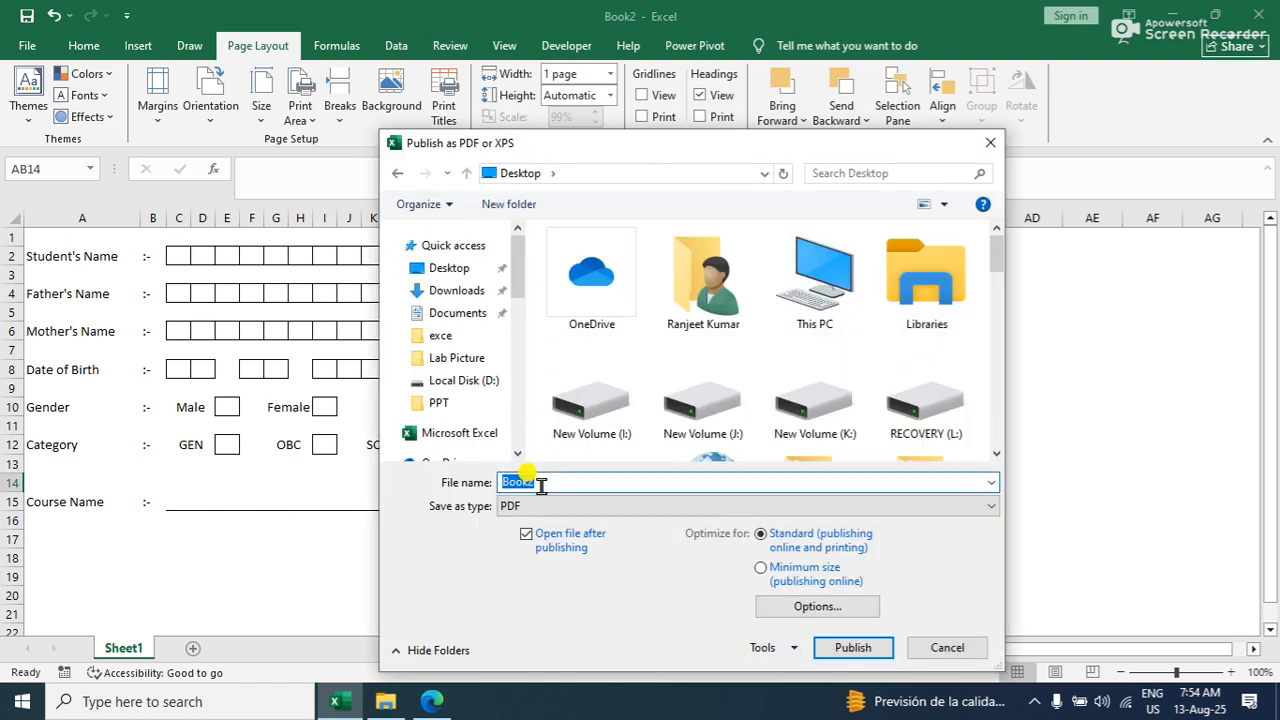
pyautogui.write('form')
pyautogui.click(855, 646)
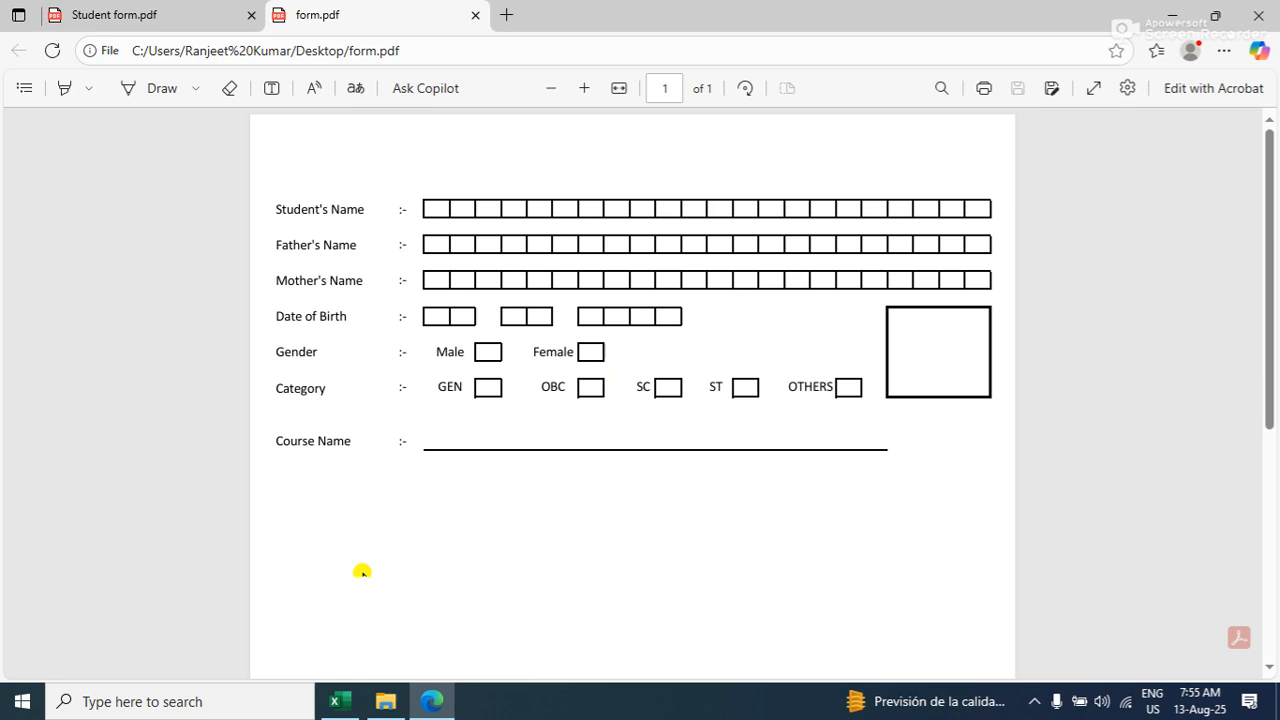
# Return to the Excel workbook and insert a new sheet row above row 1 for the form title
pyautogui.click(336, 704)
pyautogui.click(465, 350)
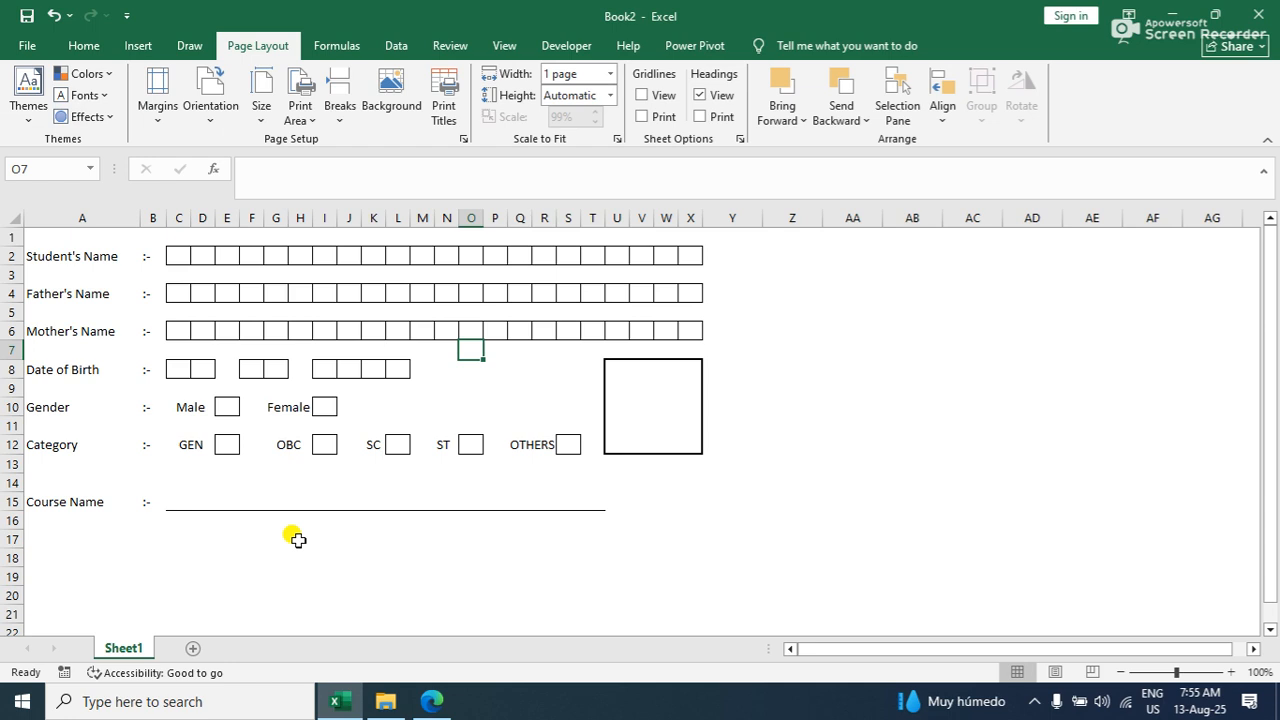
pyautogui.click(103, 239)
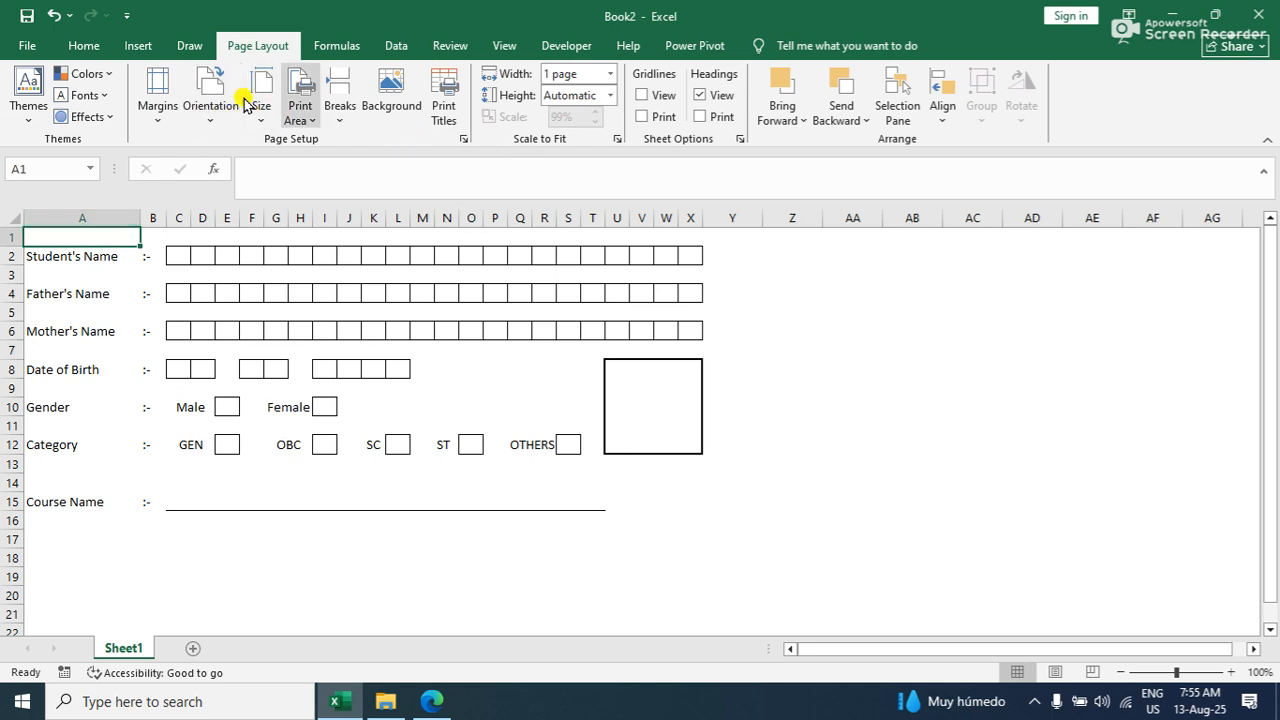
pyautogui.click(92, 46)
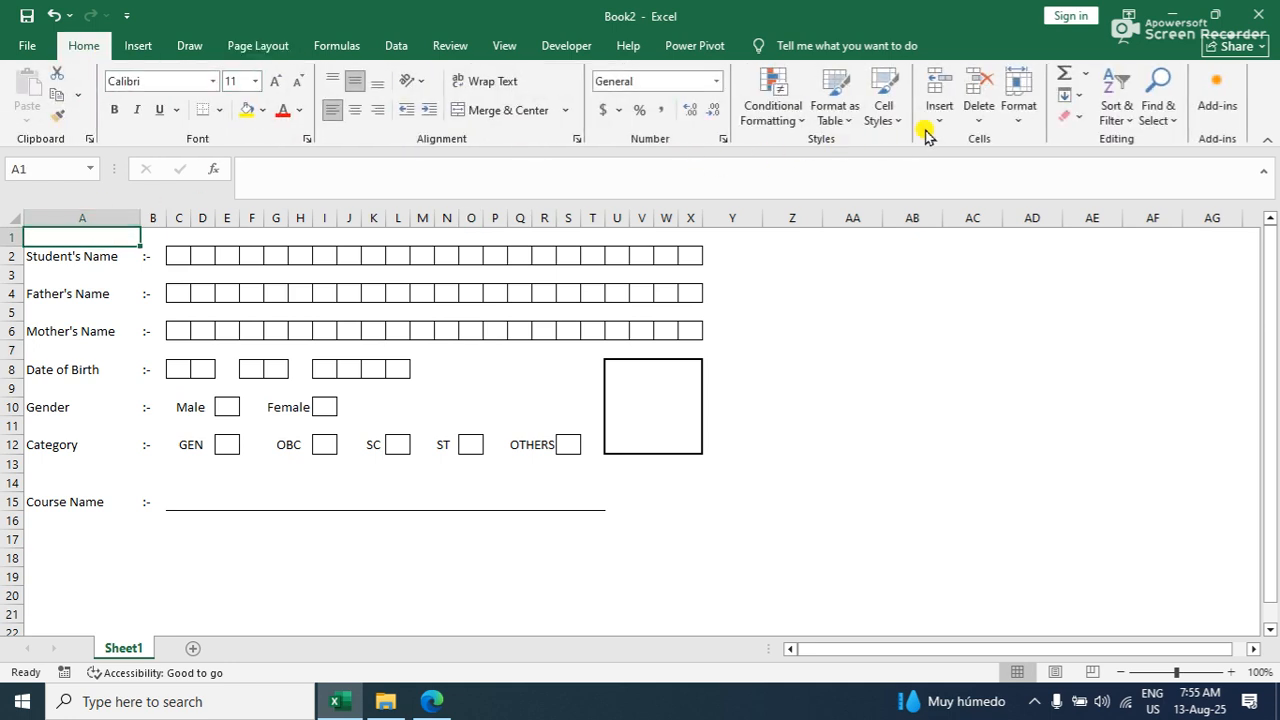
pyautogui.click(939, 121)
pyautogui.click(947, 162)
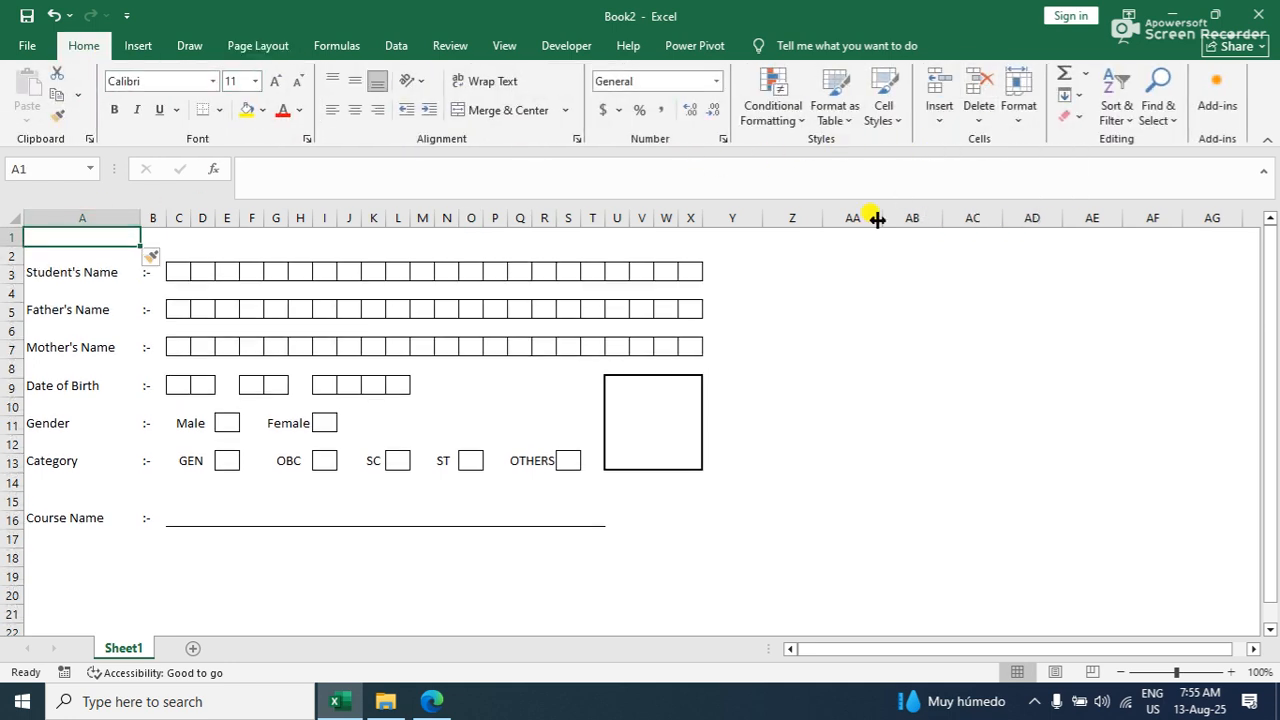
pyautogui.click(835, 290)
# Check the title heading in Student form.pdf, then merge and center A1:X1 in the workbook
pyautogui.moveTo(64, 238); pyautogui.dragTo(682, 240)
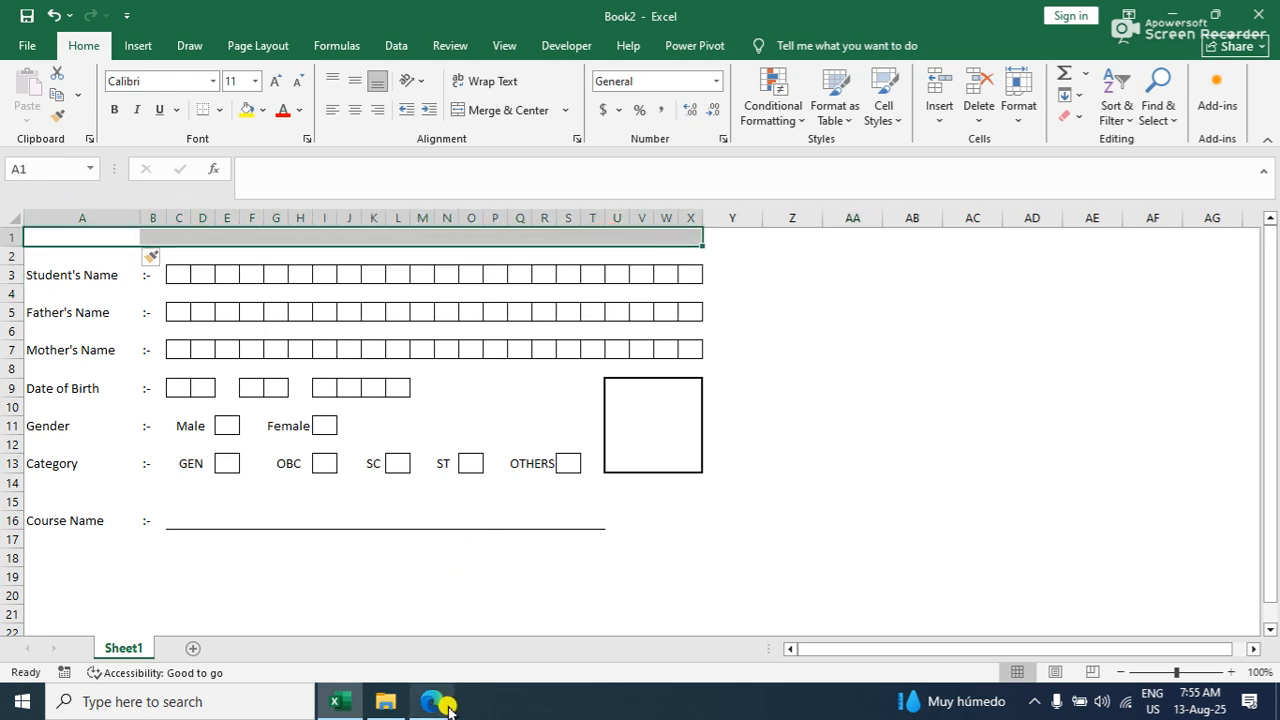
pyautogui.click(448, 708)
pyautogui.click(420, 703)
pyautogui.click(420, 703)
pyautogui.click(177, 14)
pyautogui.scroll(6, 400, 280)
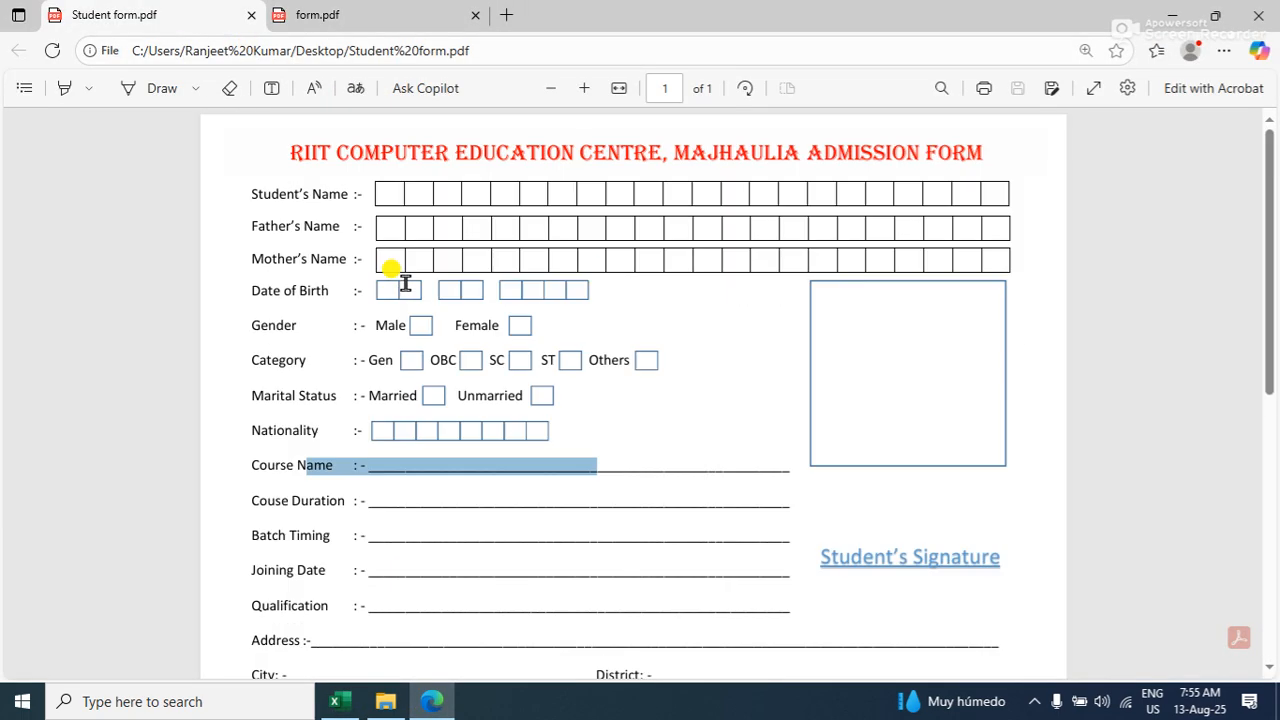
pyautogui.click(1170, 15)
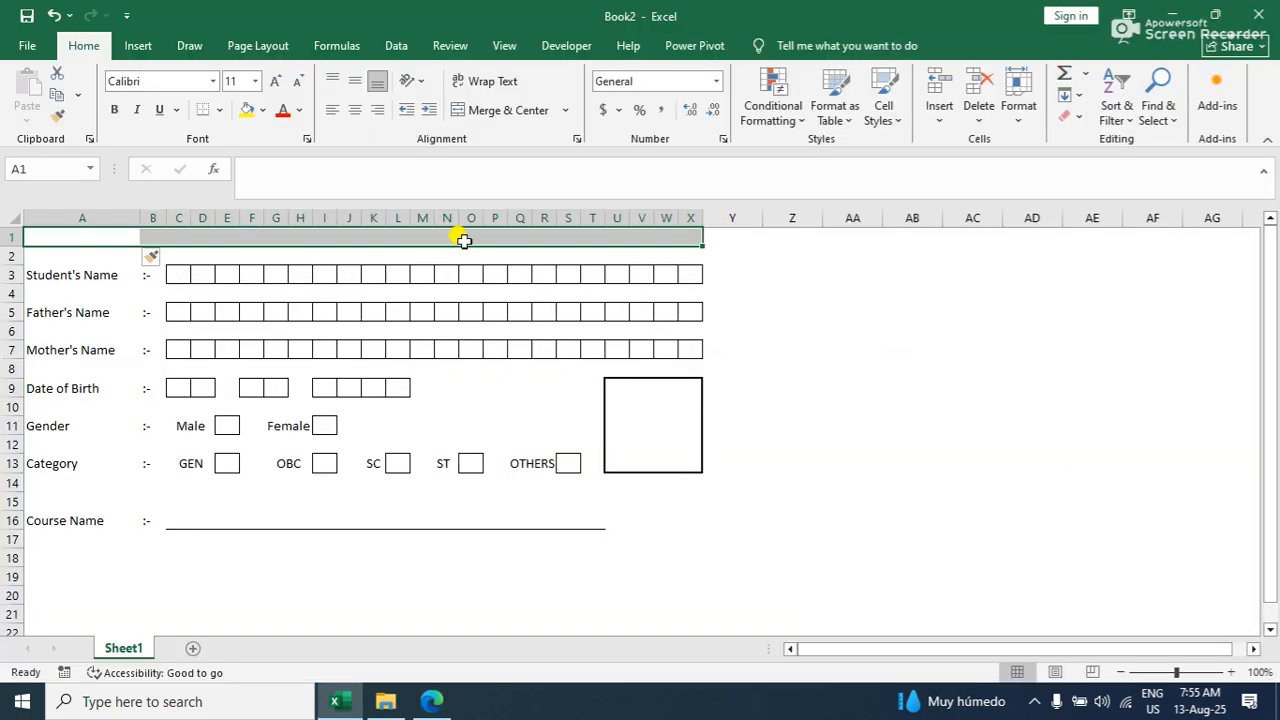
pyautogui.click(497, 112)
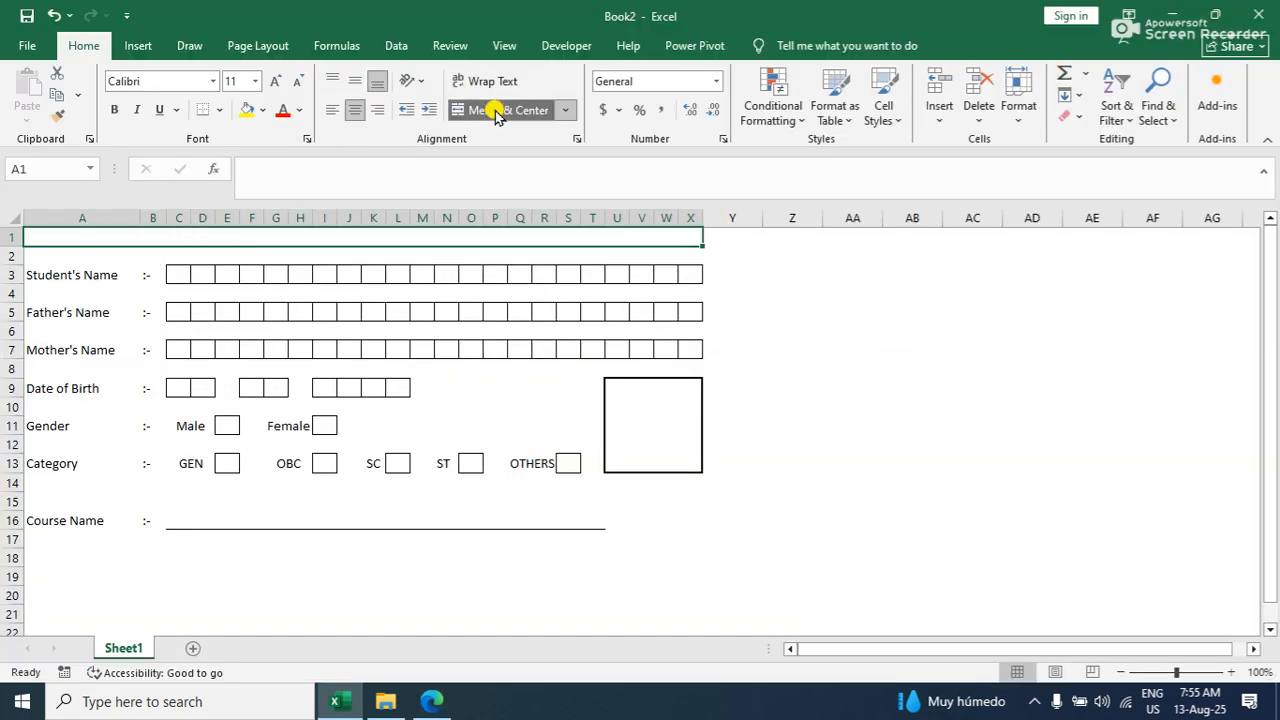
# Show the worksheet gridlines again
pyautogui.click(486, 46)
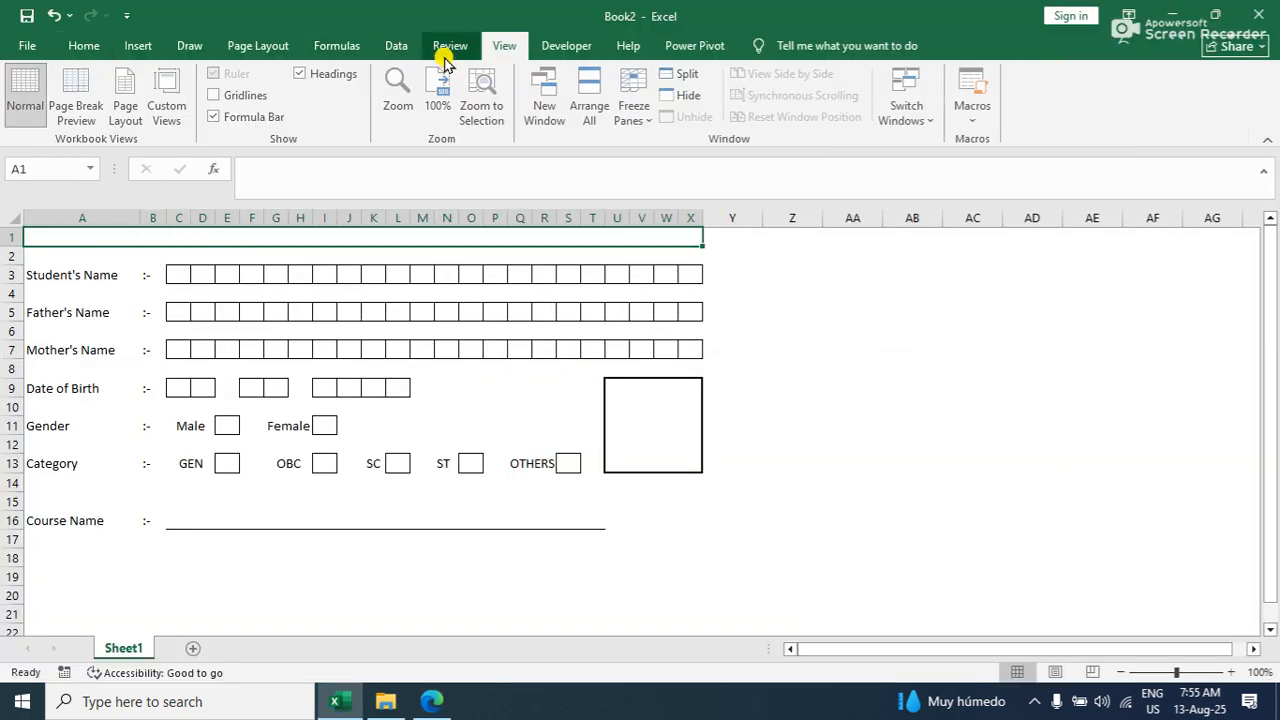
pyautogui.click(217, 95)
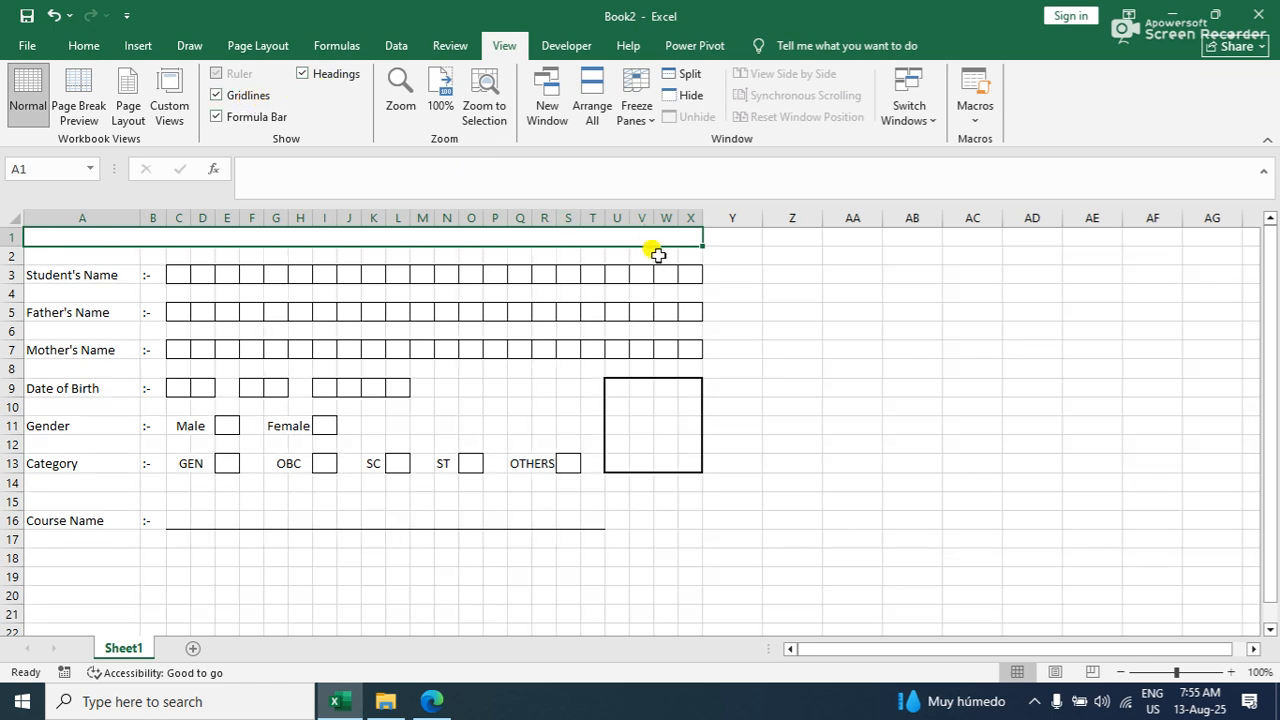
pyautogui.click(750, 292)
# Increase the height of row 1 and enter the title EXCELLENT COMPUTER EDUCATION STUDENT ADMISSION FORM in merged cell A1
pyautogui.moveTo(13, 245); pyautogui.dragTo(10, 259)
pyautogui.click(163, 240)
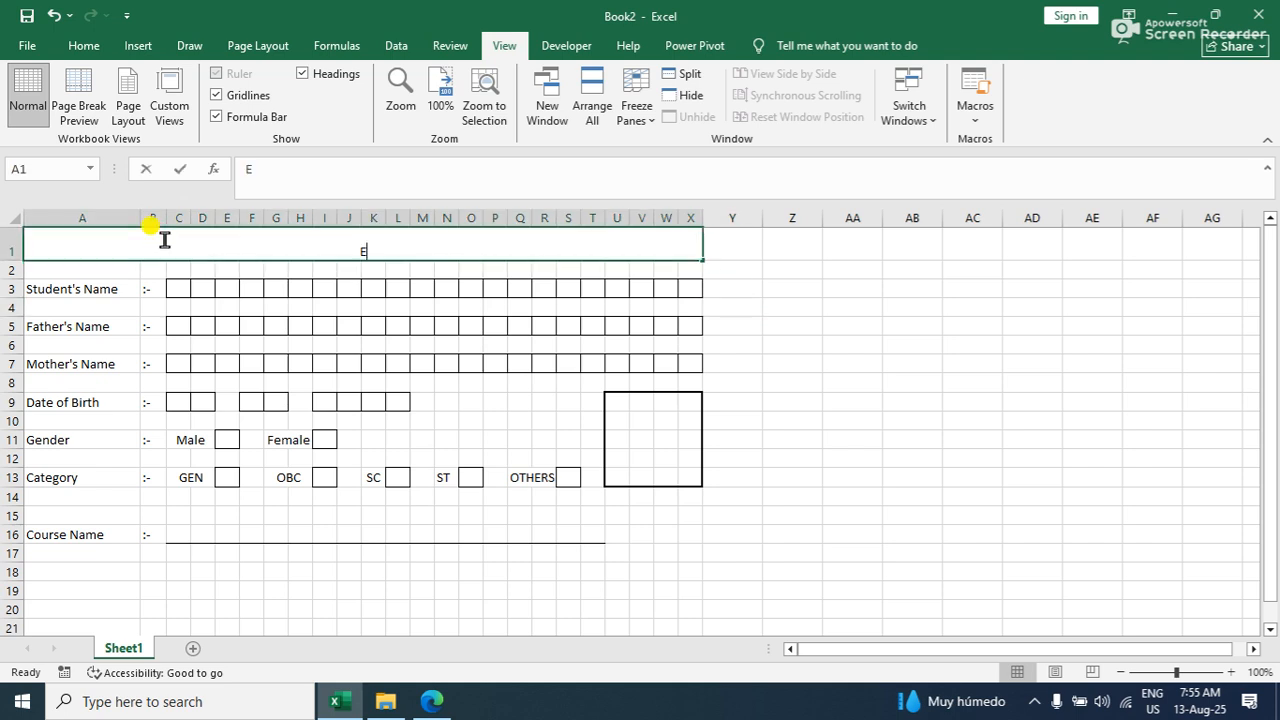
pyautogui.write('ELLENT')
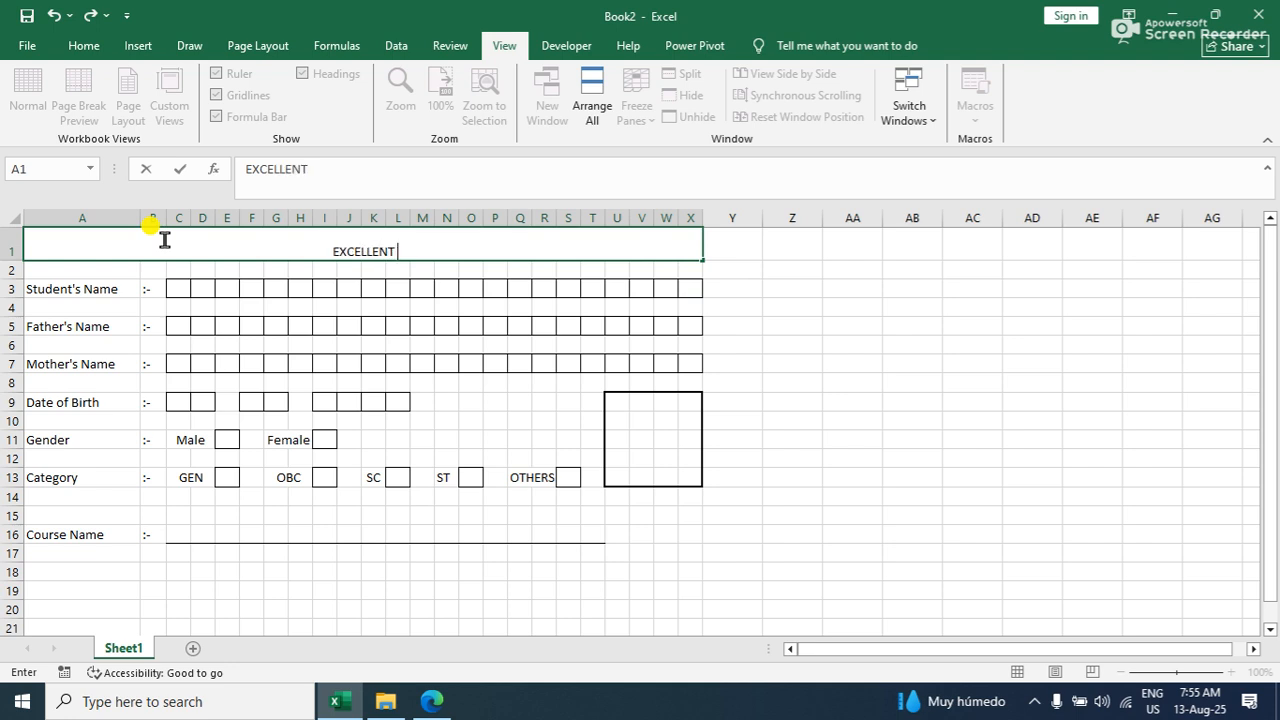
pyautogui.write('XCELLENT COMP')
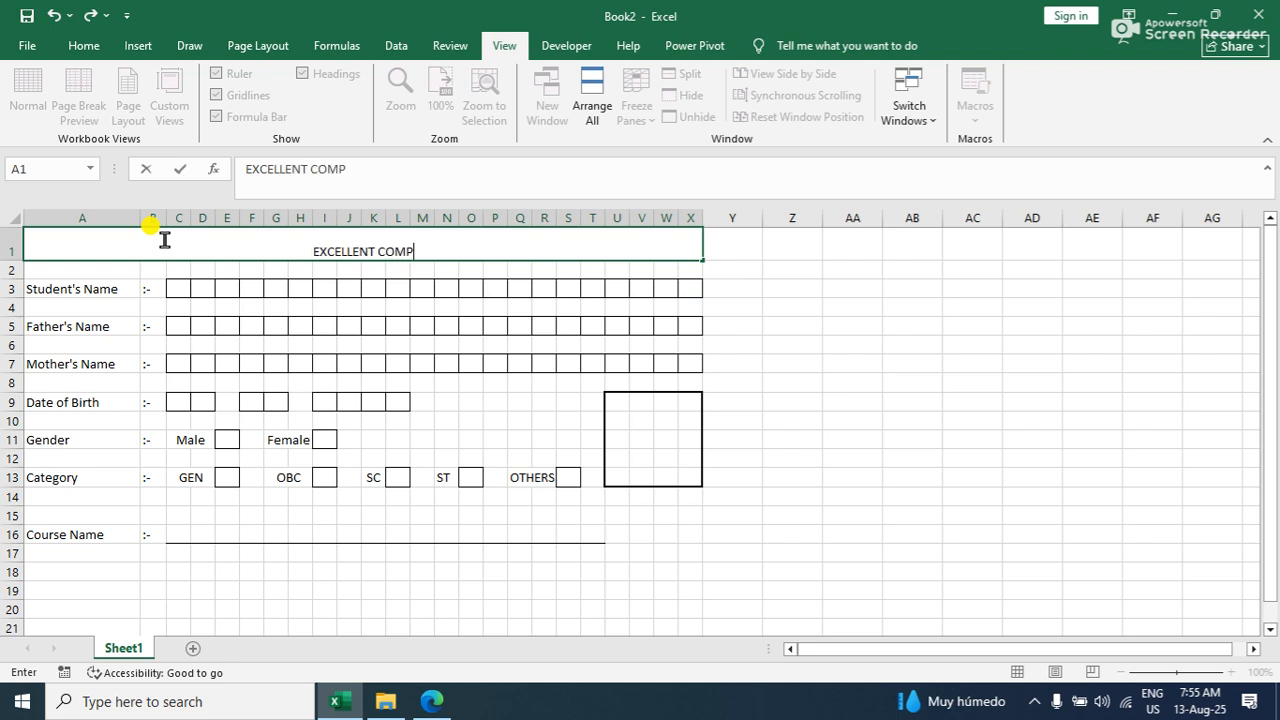
pyautogui.write('UTER')
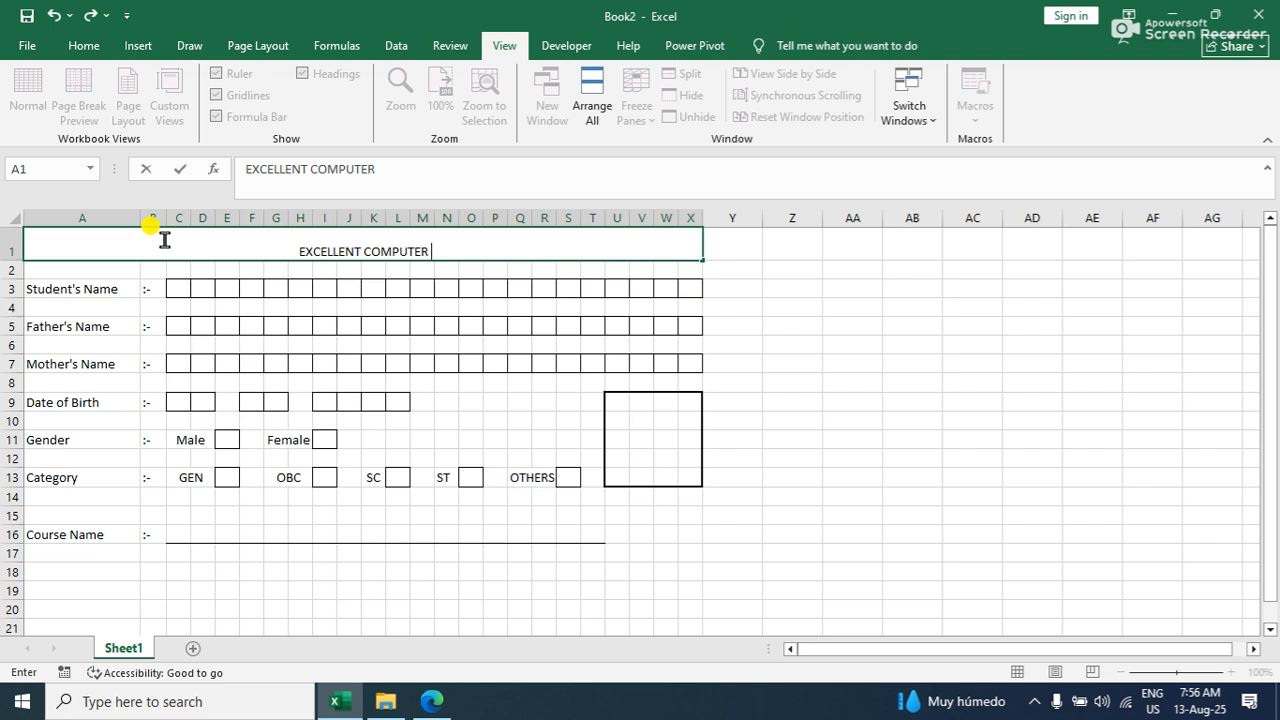
pyautogui.write(' EDUC')
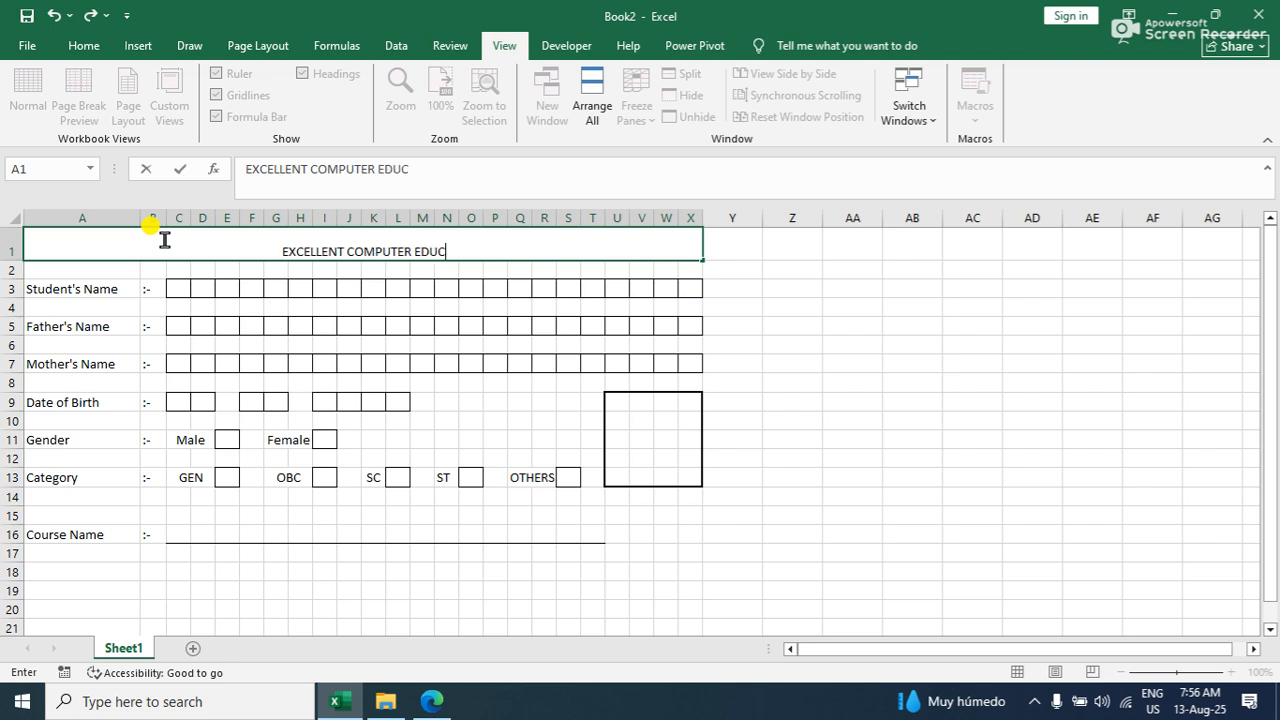
pyautogui.write('ATION ')
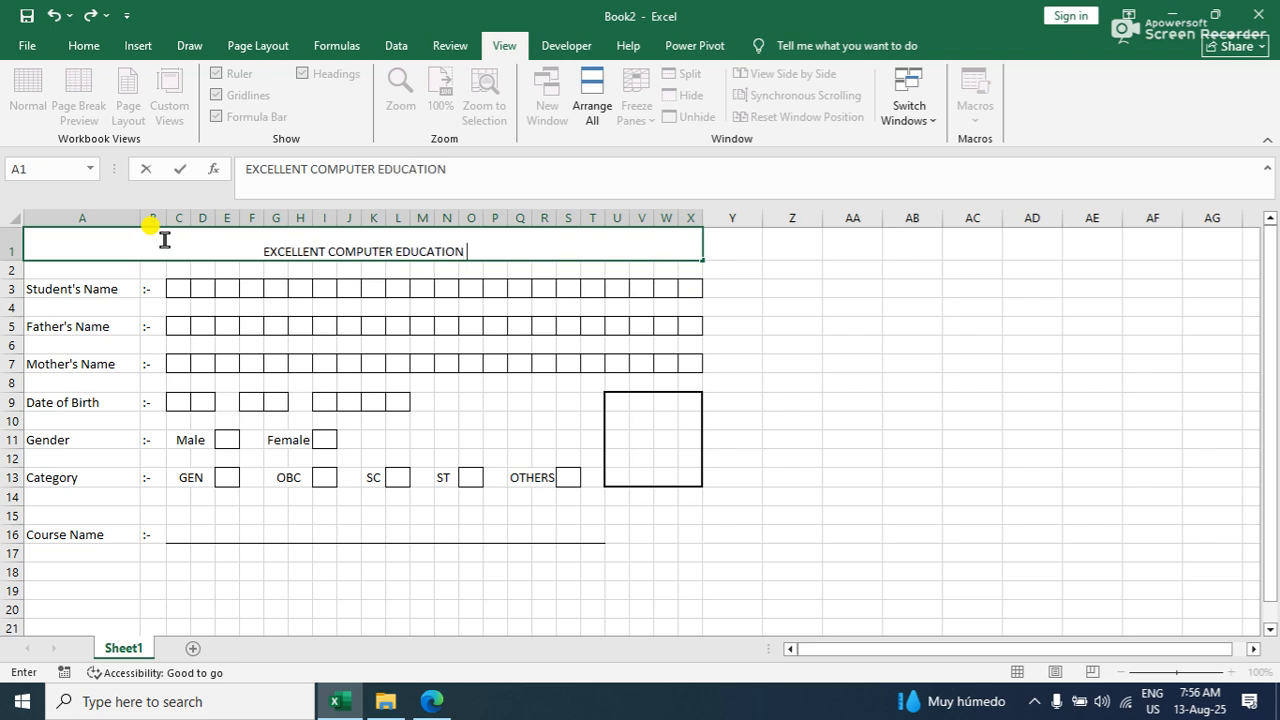
pyautogui.write('ST')
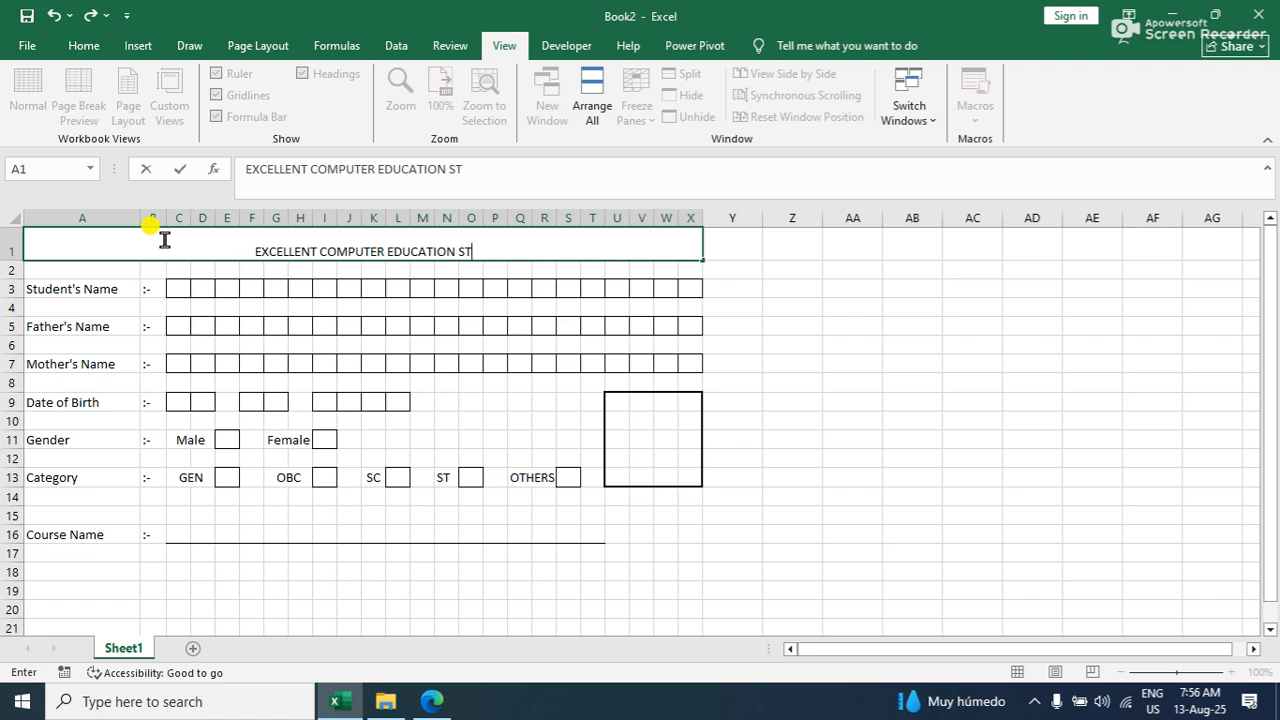
pyautogui.write('UDENT')
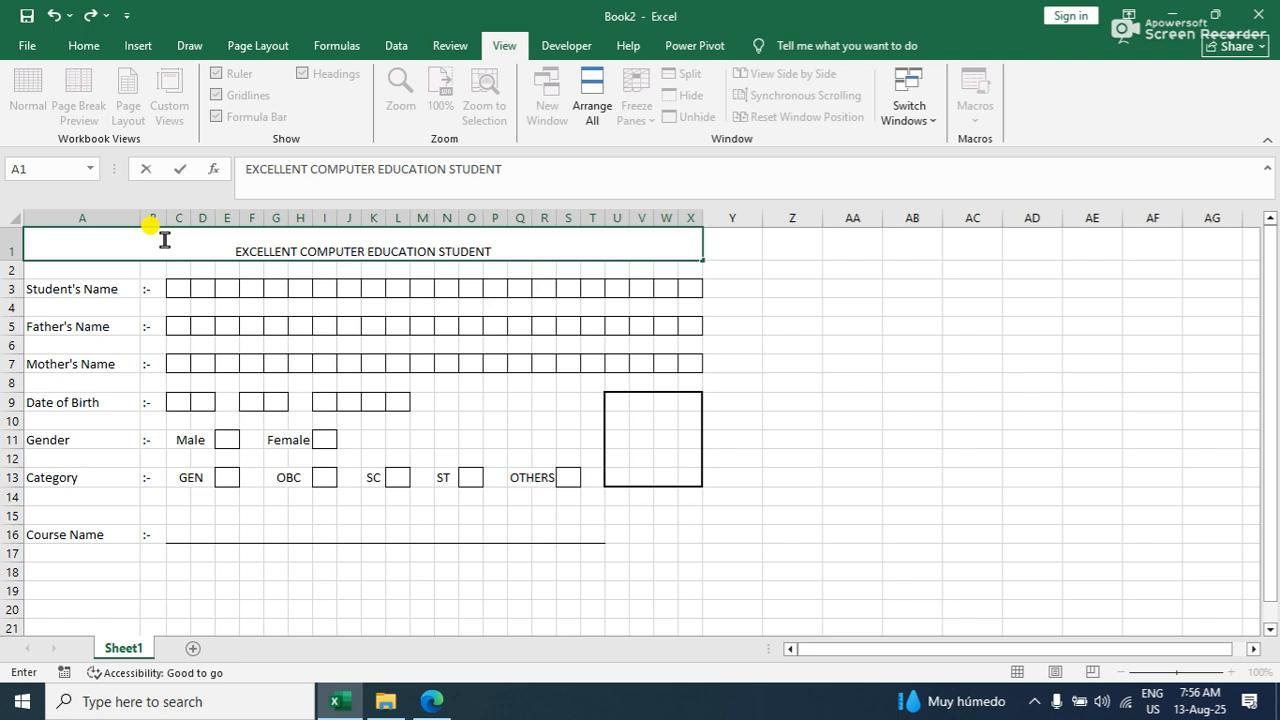
pyautogui.write(' ADMISS')
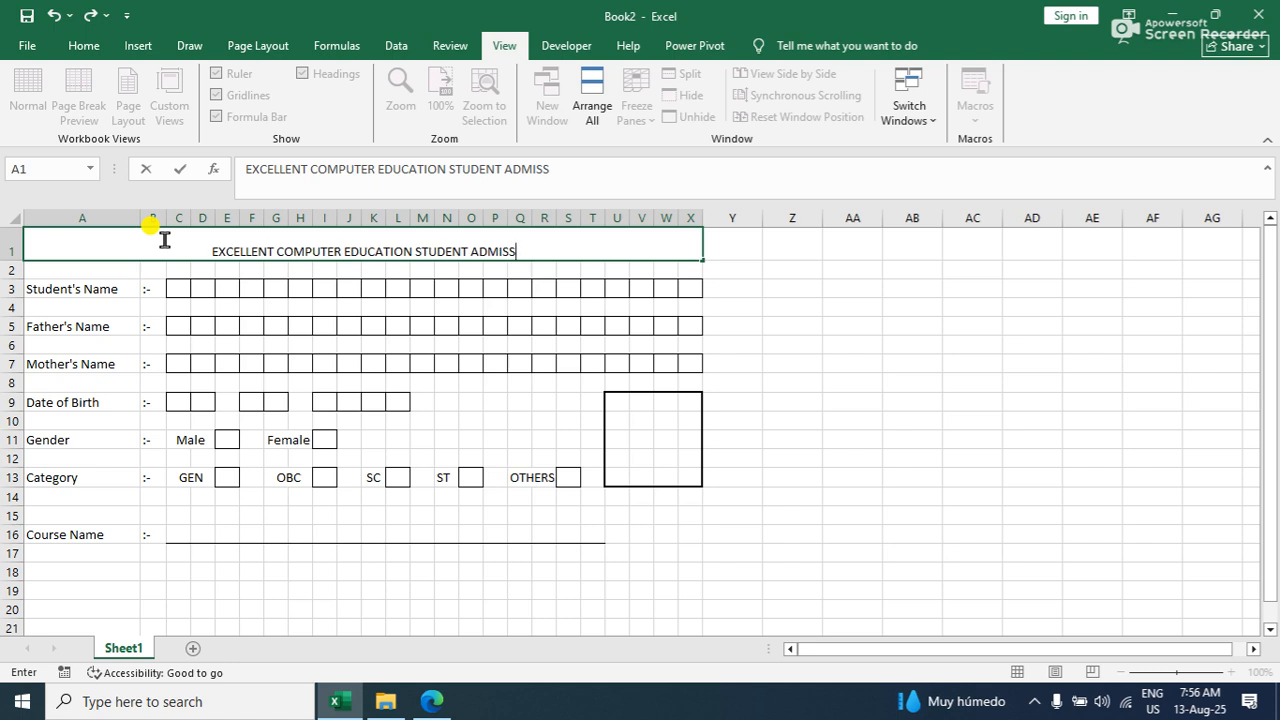
pyautogui.write('ION FORM')
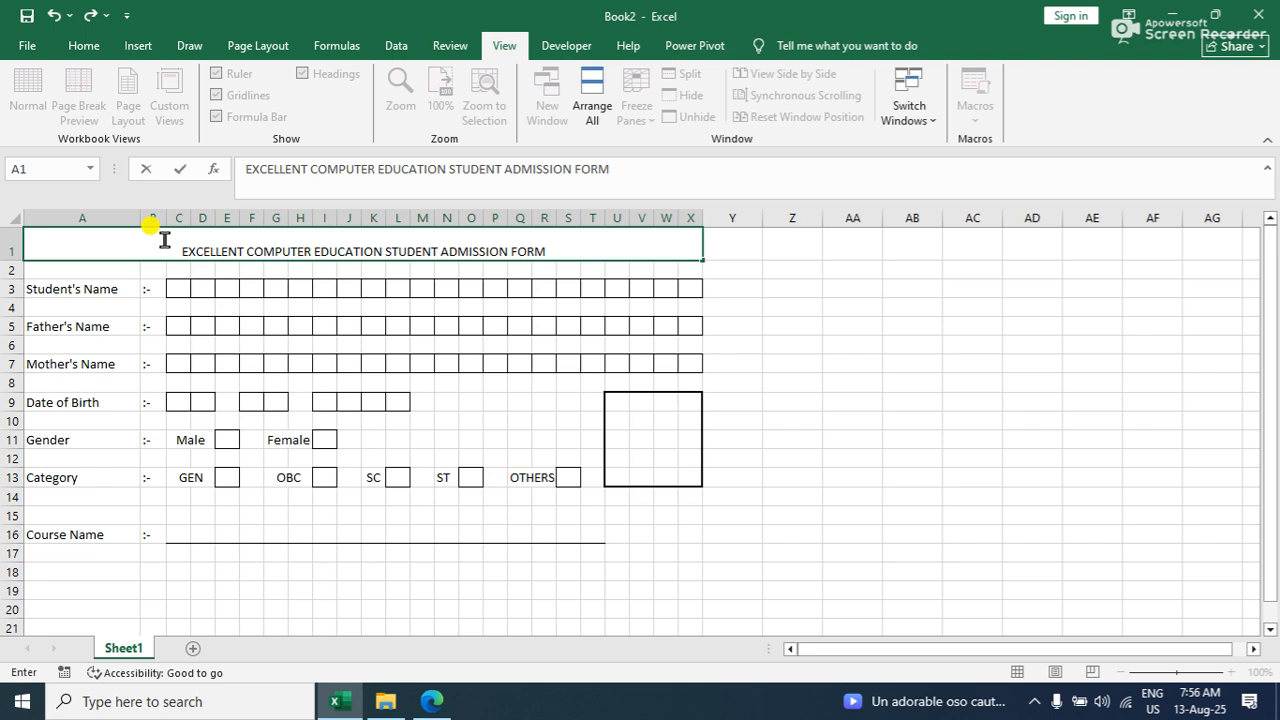
pyautogui.click(251, 400)
# Middle-align the form title in A1, enlarge its font to 18 and color the text red
pyautogui.click(257, 242)
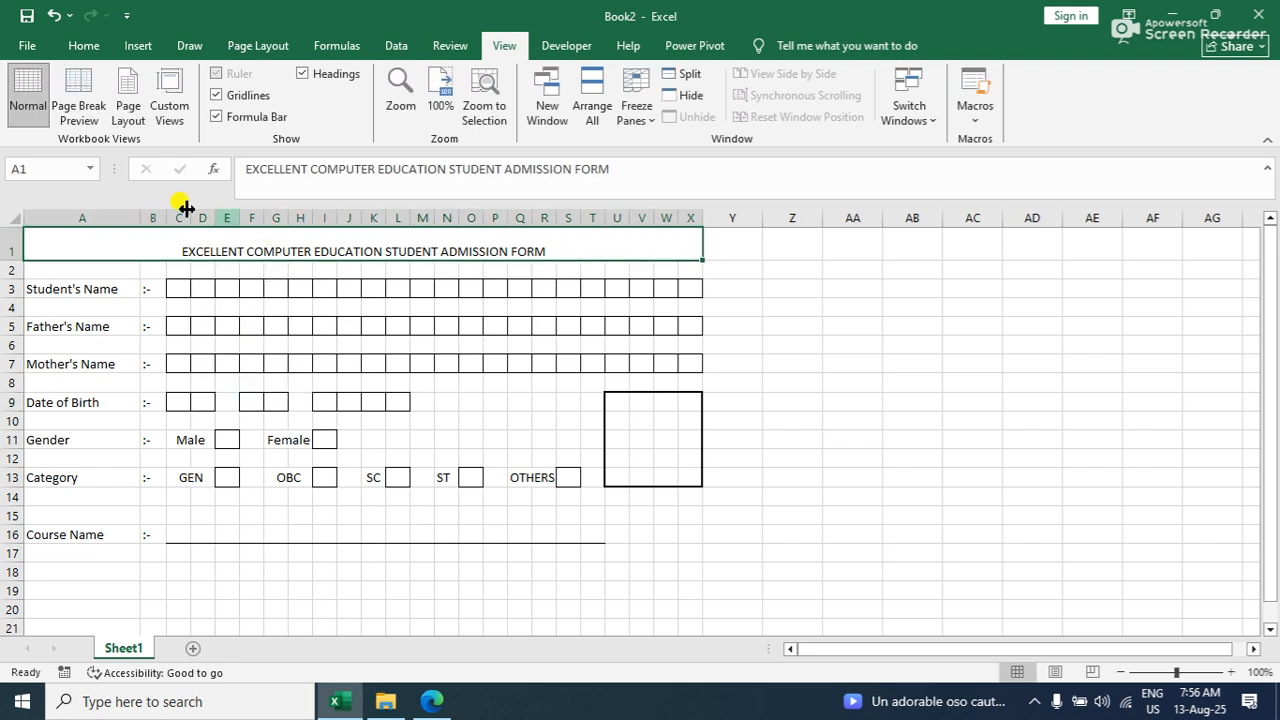
pyautogui.click(84, 46)
pyautogui.click(350, 85)
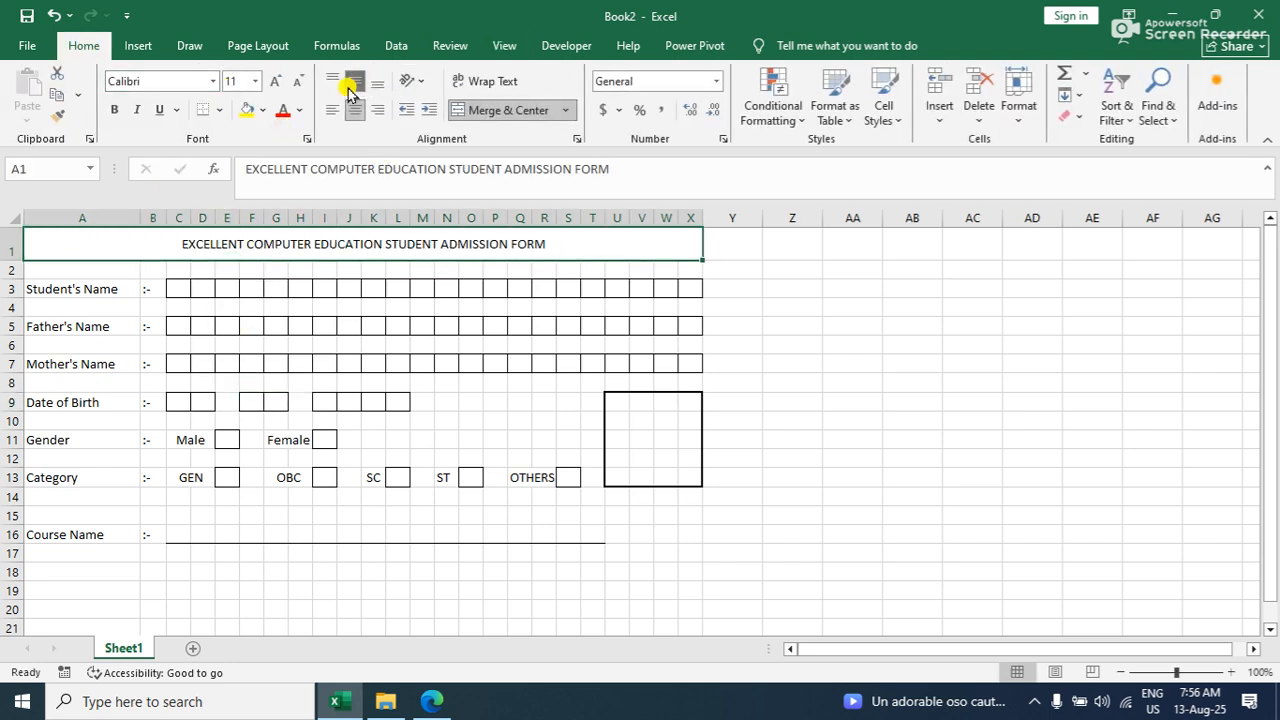
pyautogui.click(280, 80)
pyautogui.click(280, 80)
pyautogui.click(280, 80)
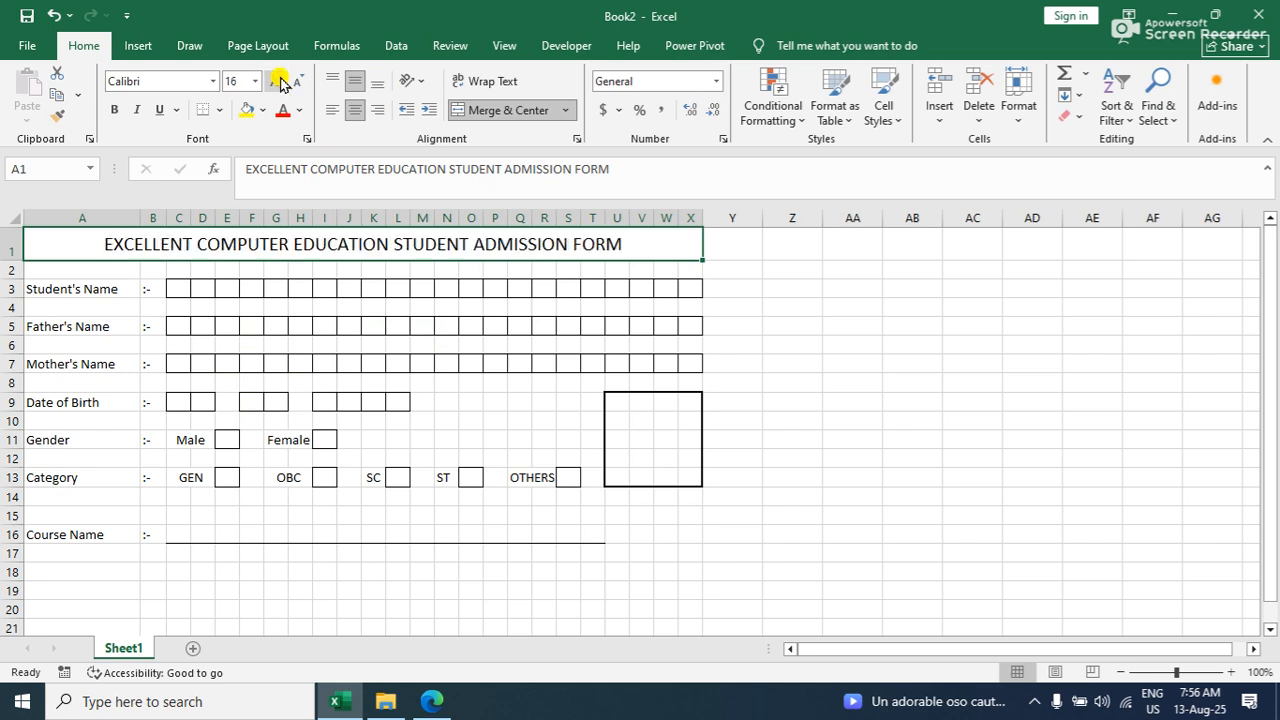
pyautogui.click(280, 80)
pyautogui.click(282, 110)
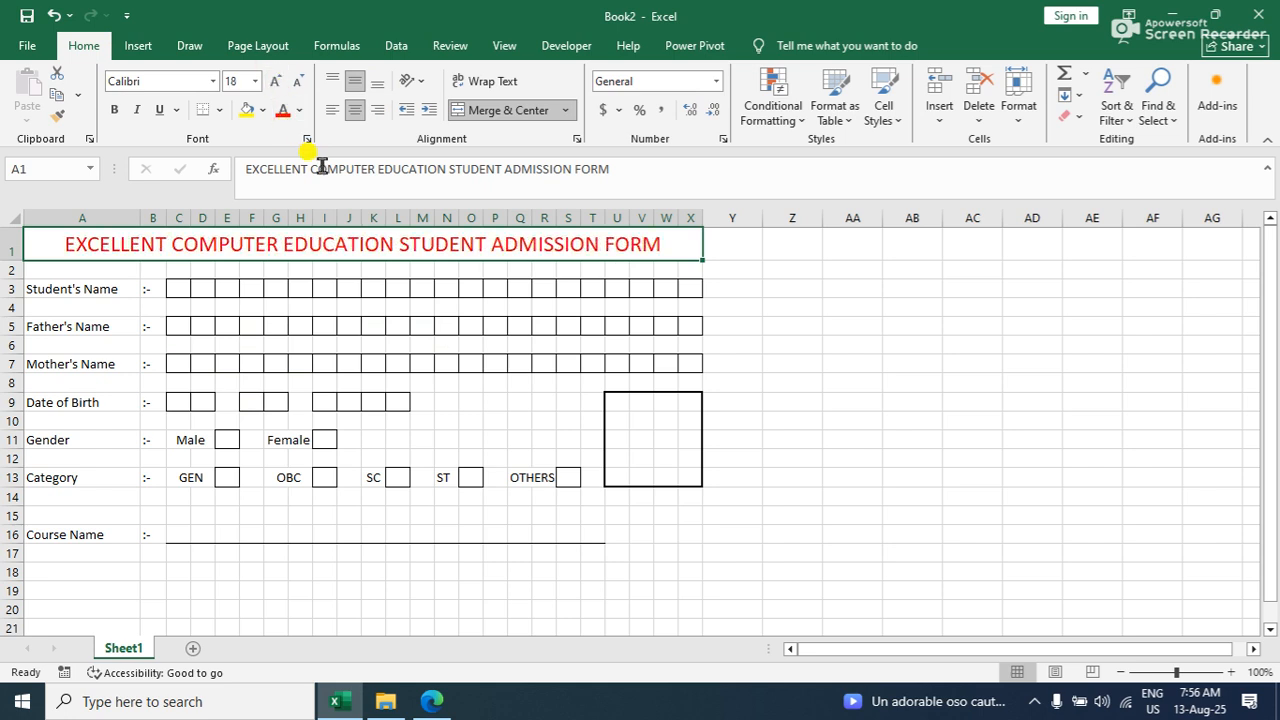
# Change the form title's font to Arial Black and resize it to fit nearly the full width of A1:X1
pyautogui.click(212, 81)
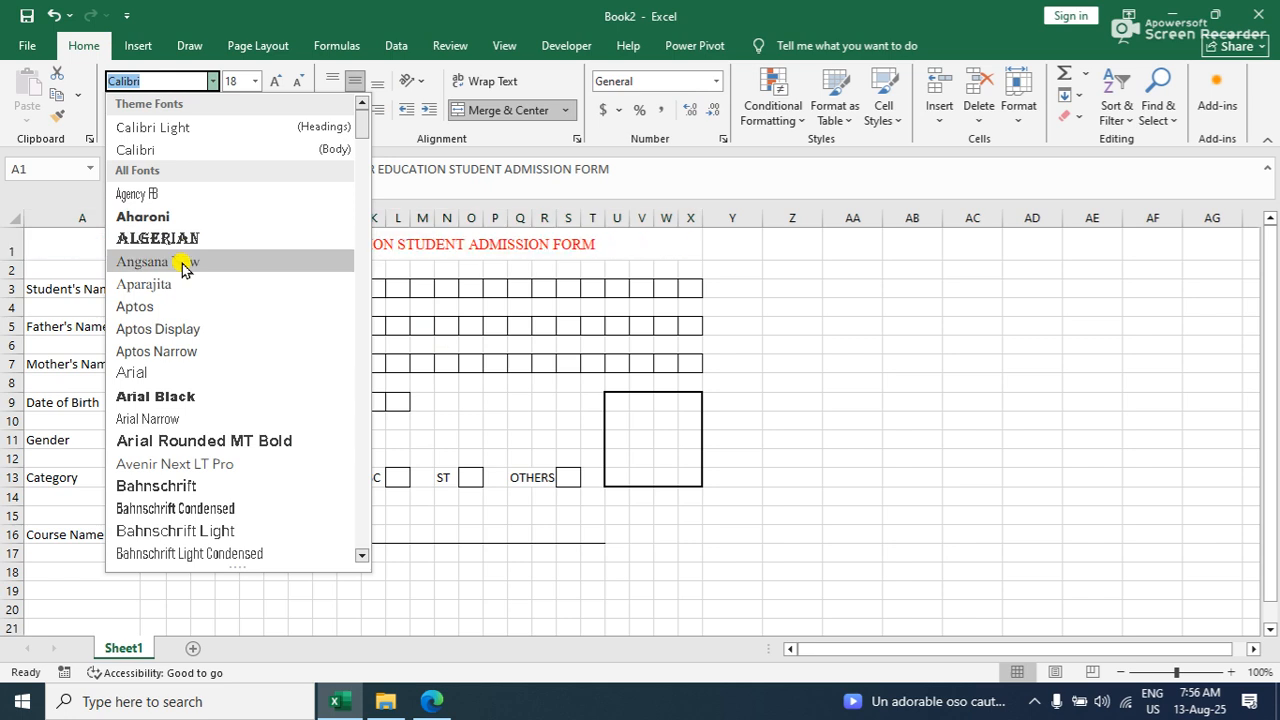
pyautogui.click(180, 397)
pyautogui.click(297, 80)
pyautogui.click(297, 80)
pyautogui.click(297, 80)
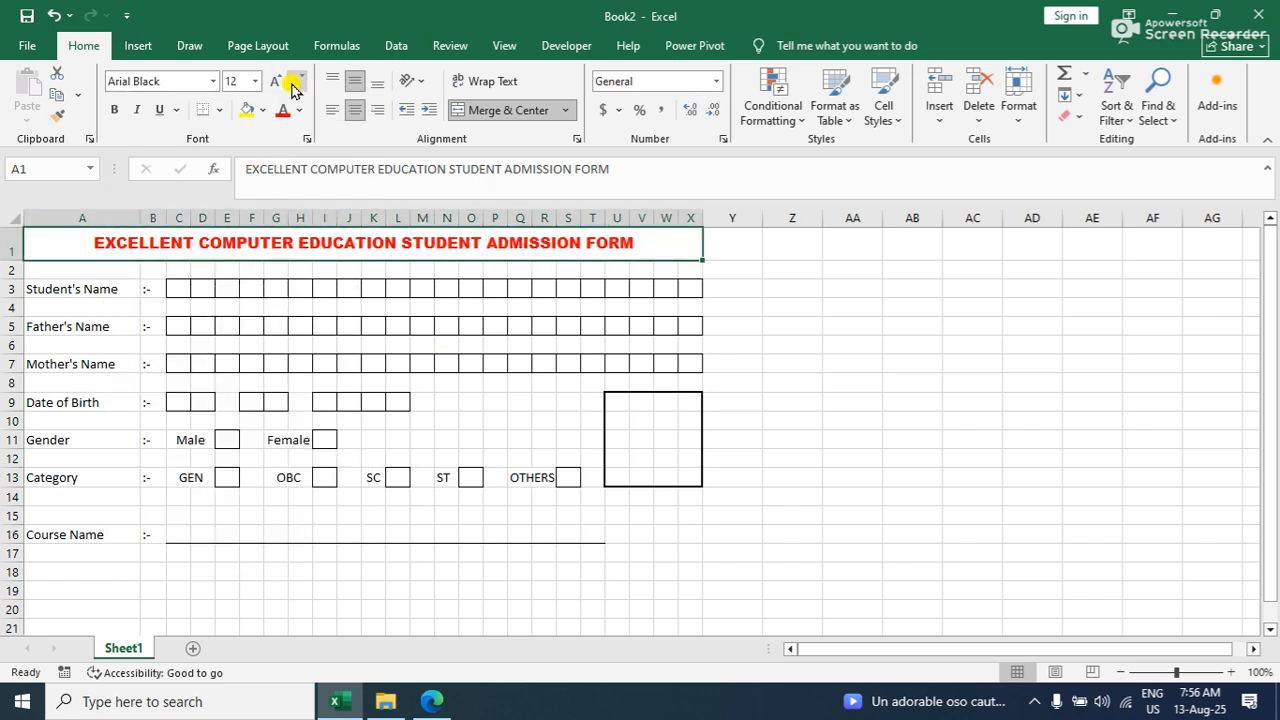
pyautogui.click(277, 81)
pyautogui.click(840, 365)
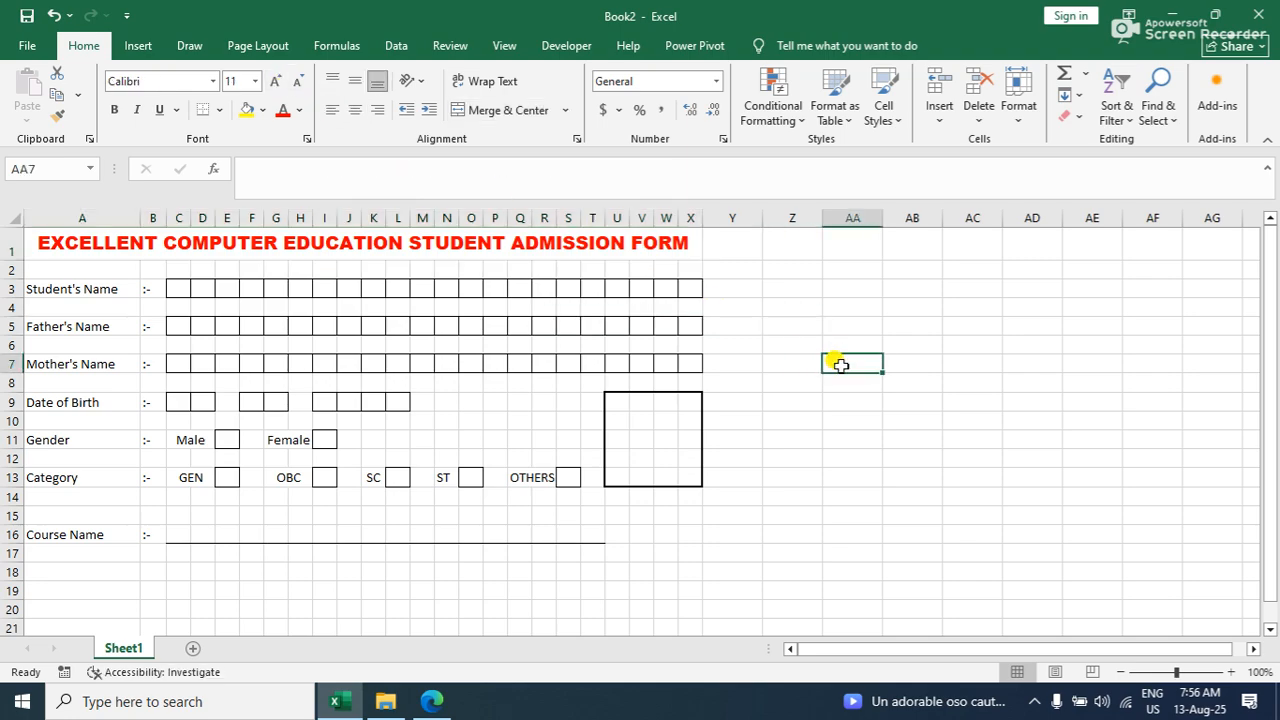
# Check the form's print preview, then set the height of rows 2 to 244 to 20
pyautogui.click(24, 44)
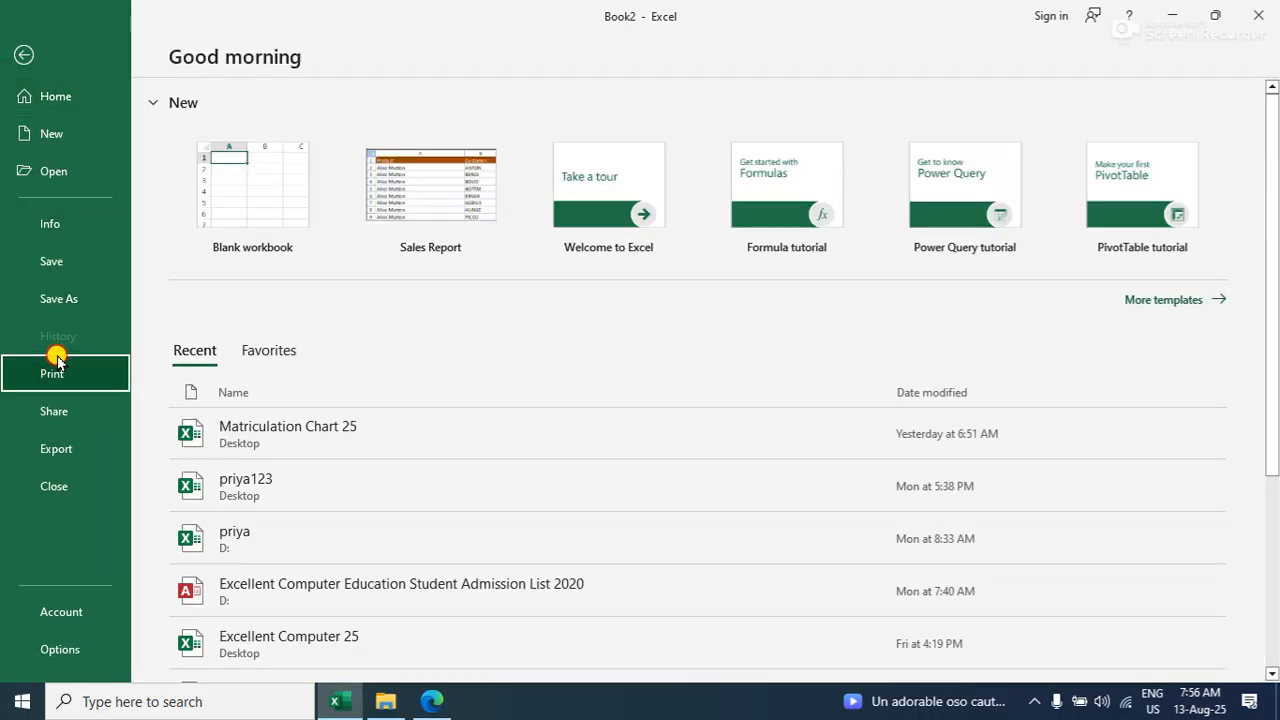
pyautogui.click(58, 364)
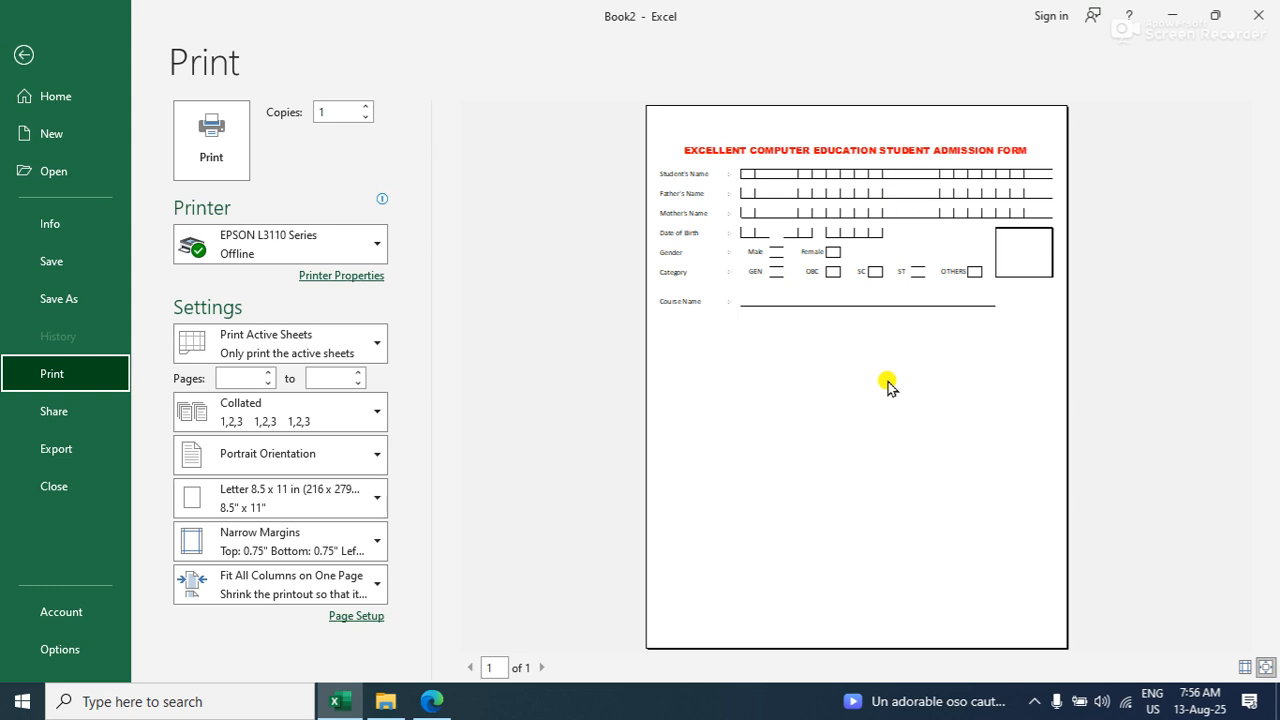
pyautogui.click(20, 57)
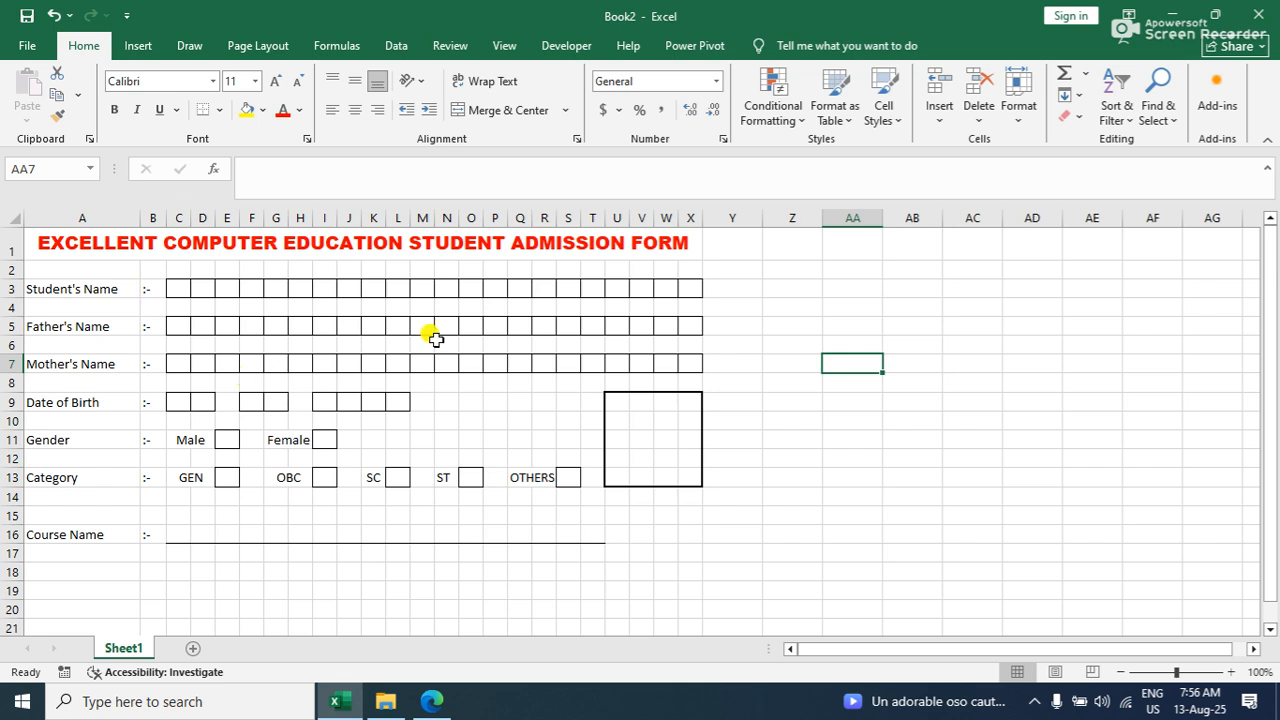
pyautogui.moveTo(52, 292); pyautogui.dragTo(172, 270)
pyautogui.moveTo(275, 343); pyautogui.dragTo(694, 612)
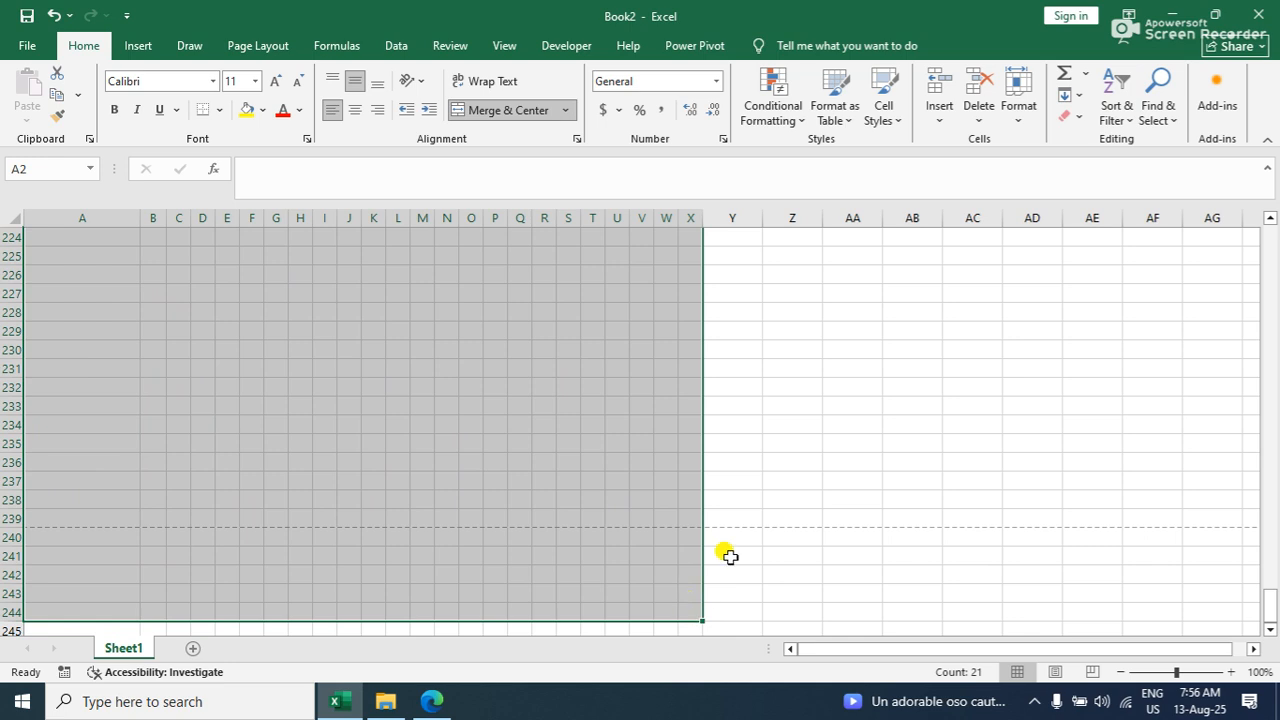
pyautogui.scroll(20, 822, 440)
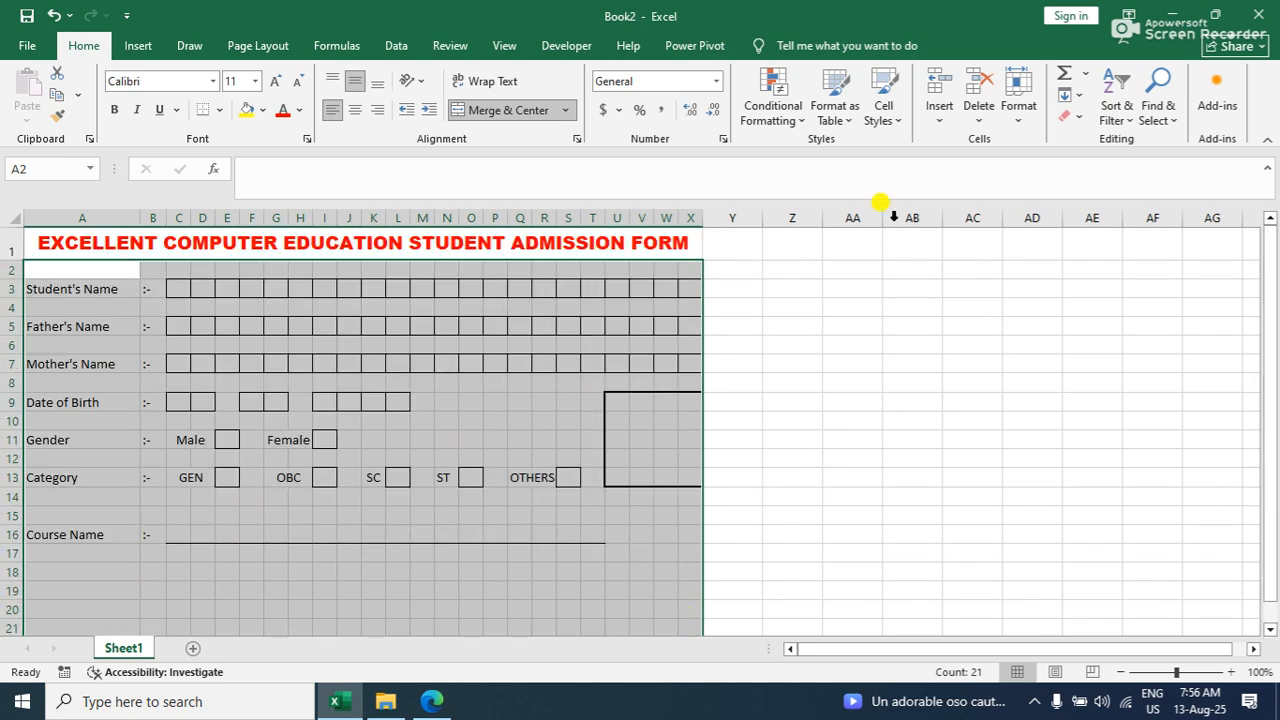
pyautogui.click(1020, 118)
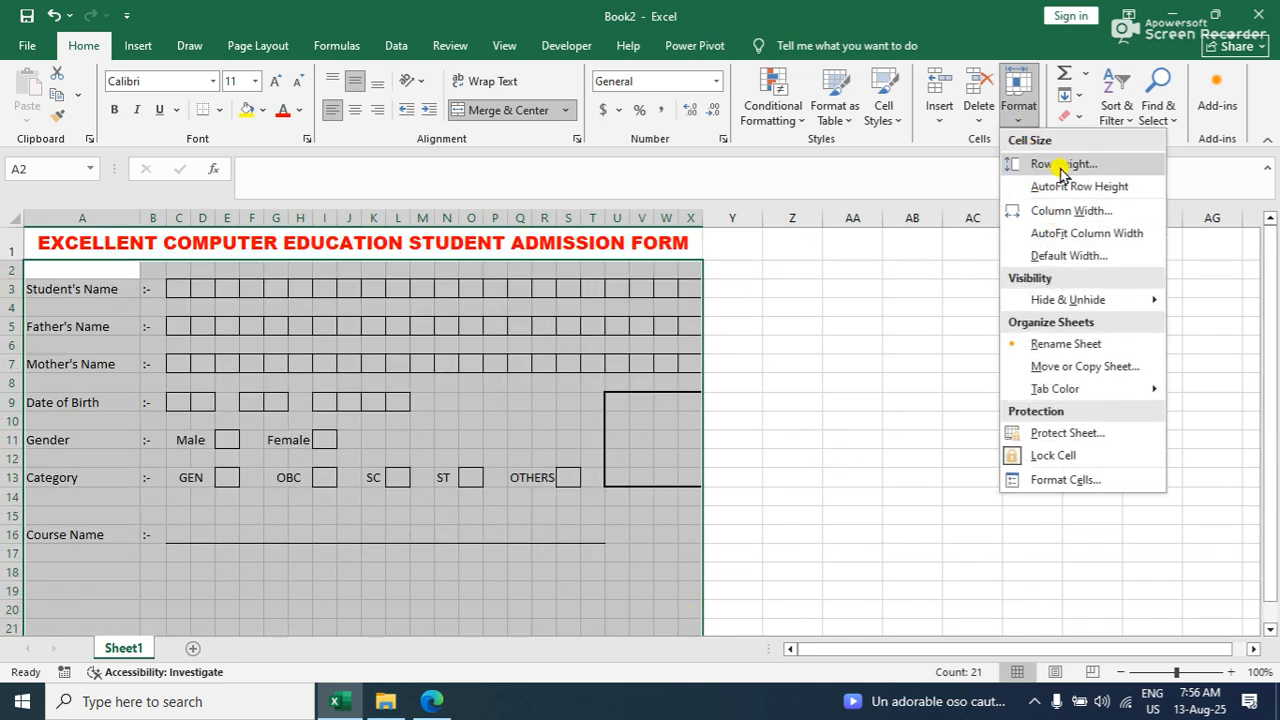
pyautogui.click(1052, 165)
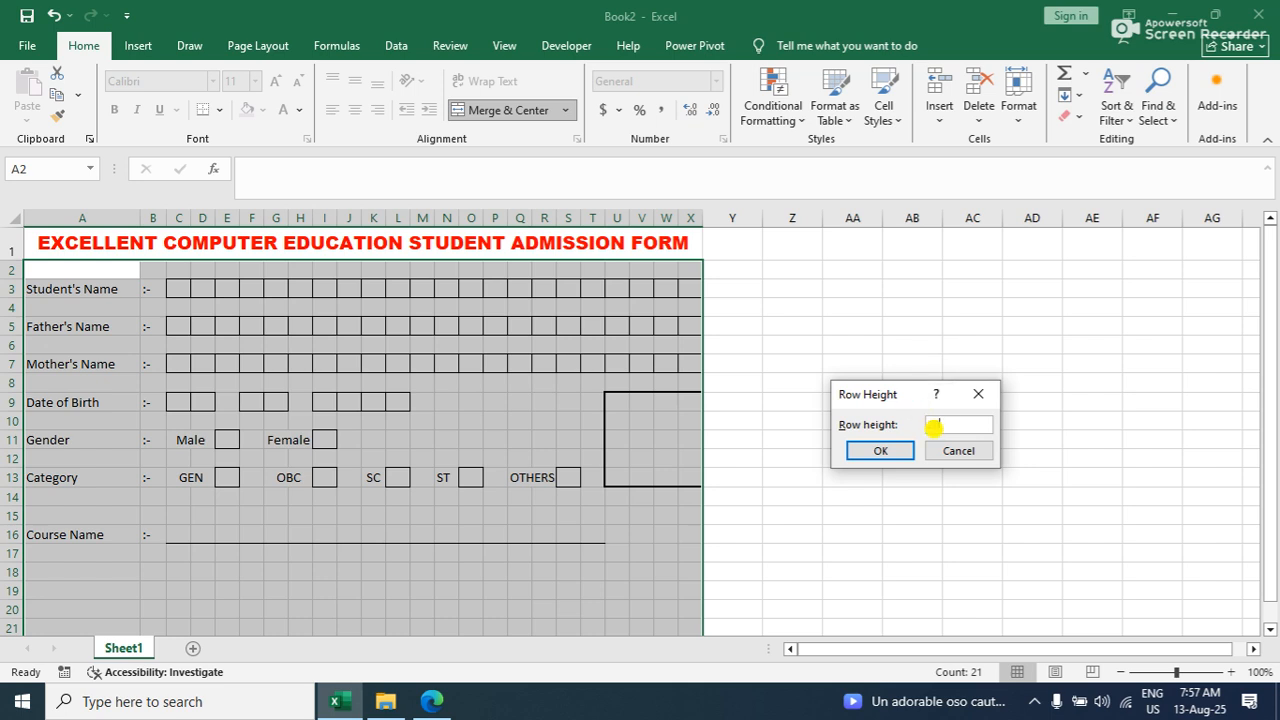
pyautogui.write('20')
pyautogui.press('Return')
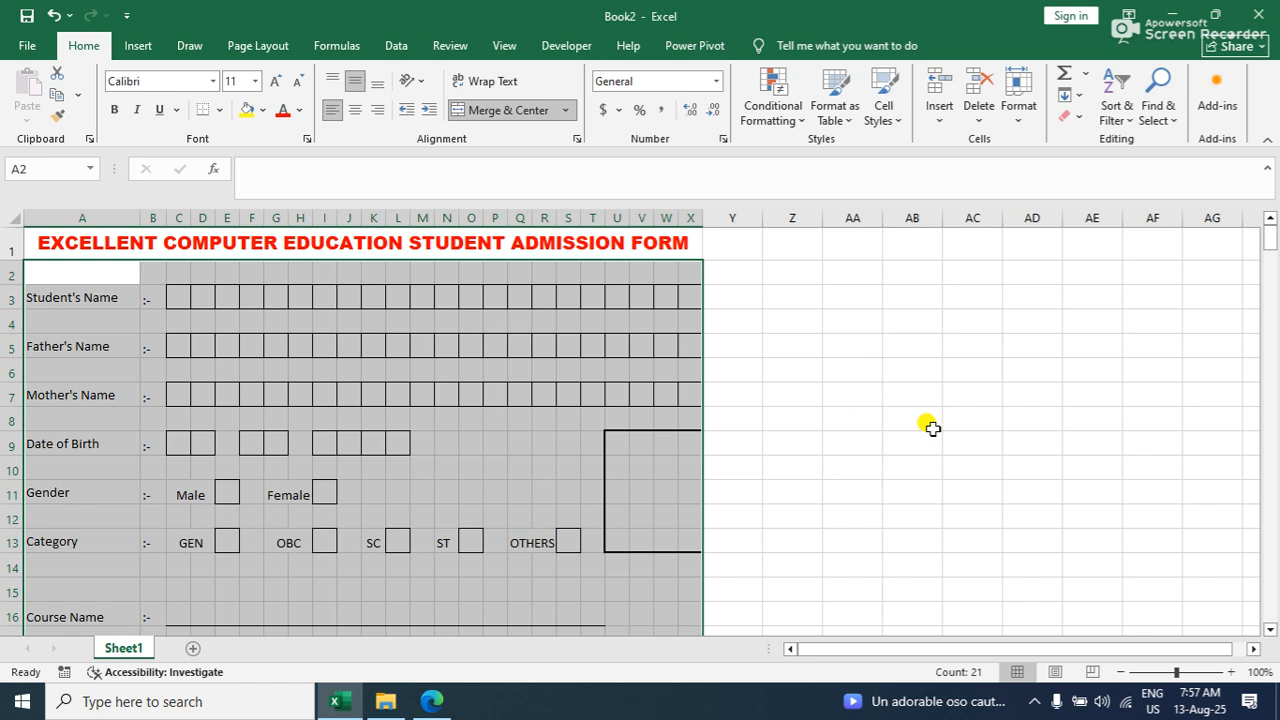
pyautogui.click(930, 427)
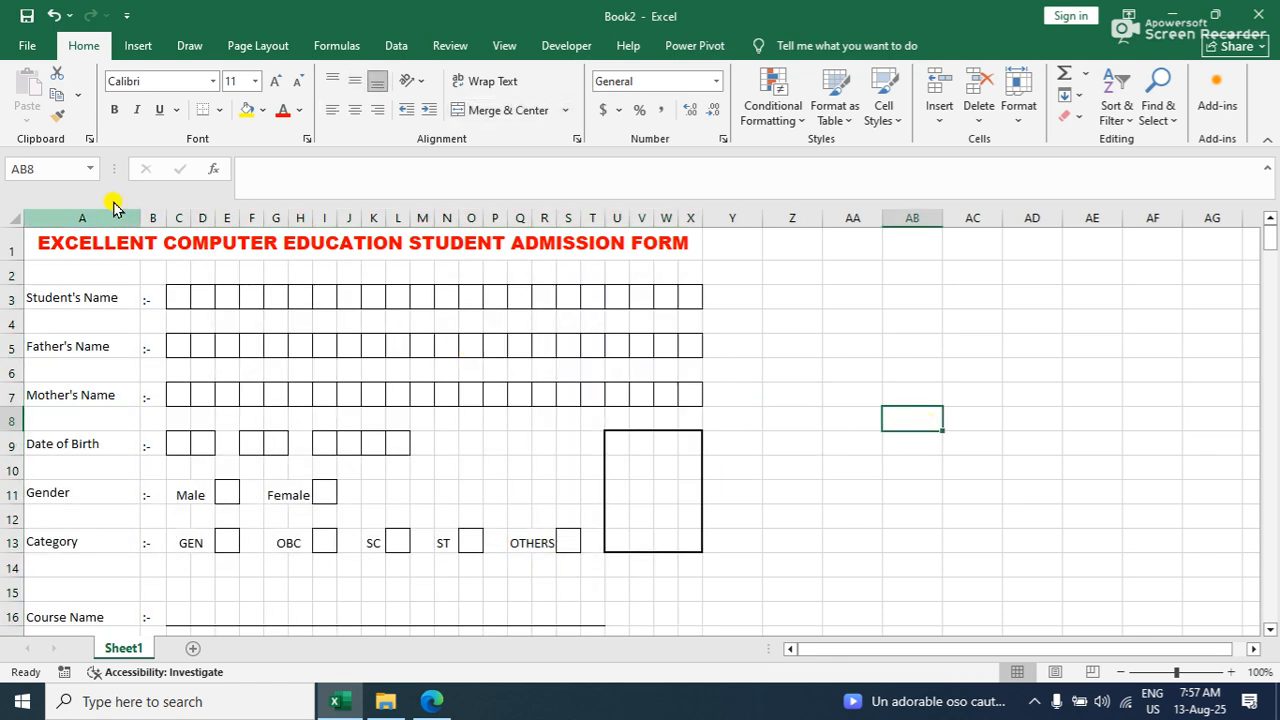
# Check the print preview again, then center the :- separators in B3:B13 vertically and horizontally
pyautogui.click(27, 45)
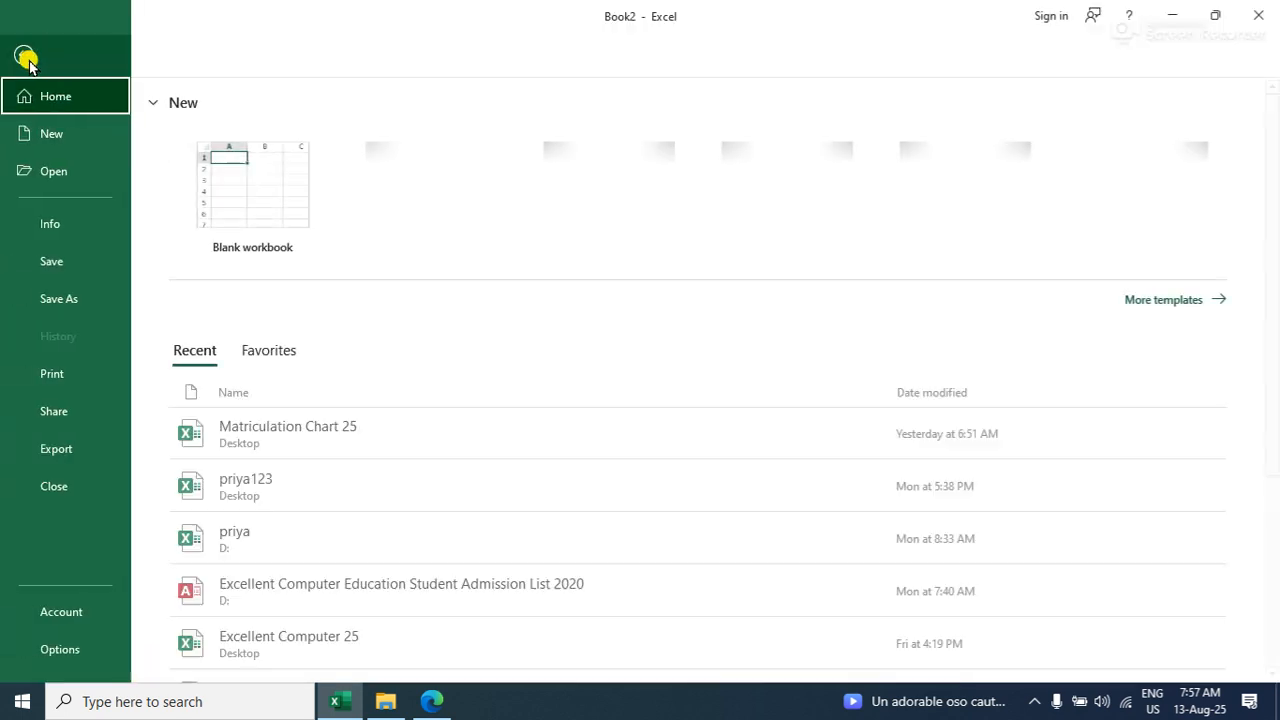
pyautogui.click(52, 373)
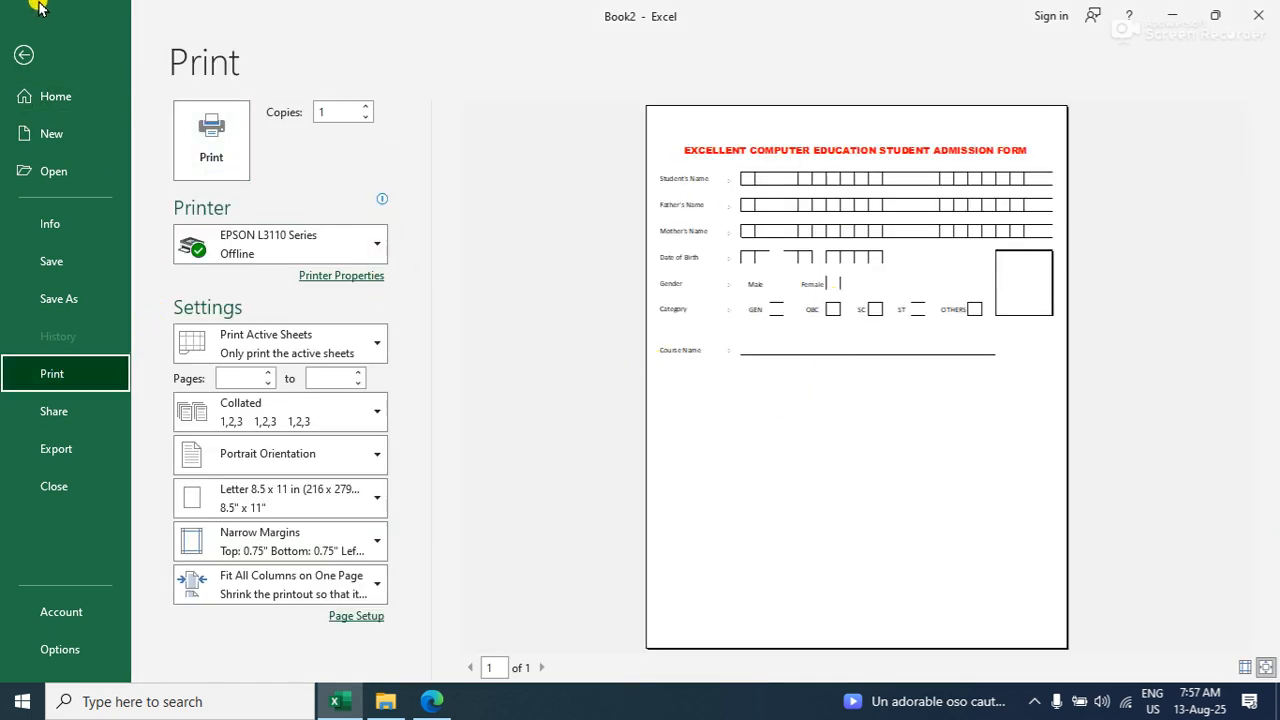
pyautogui.click(24, 56)
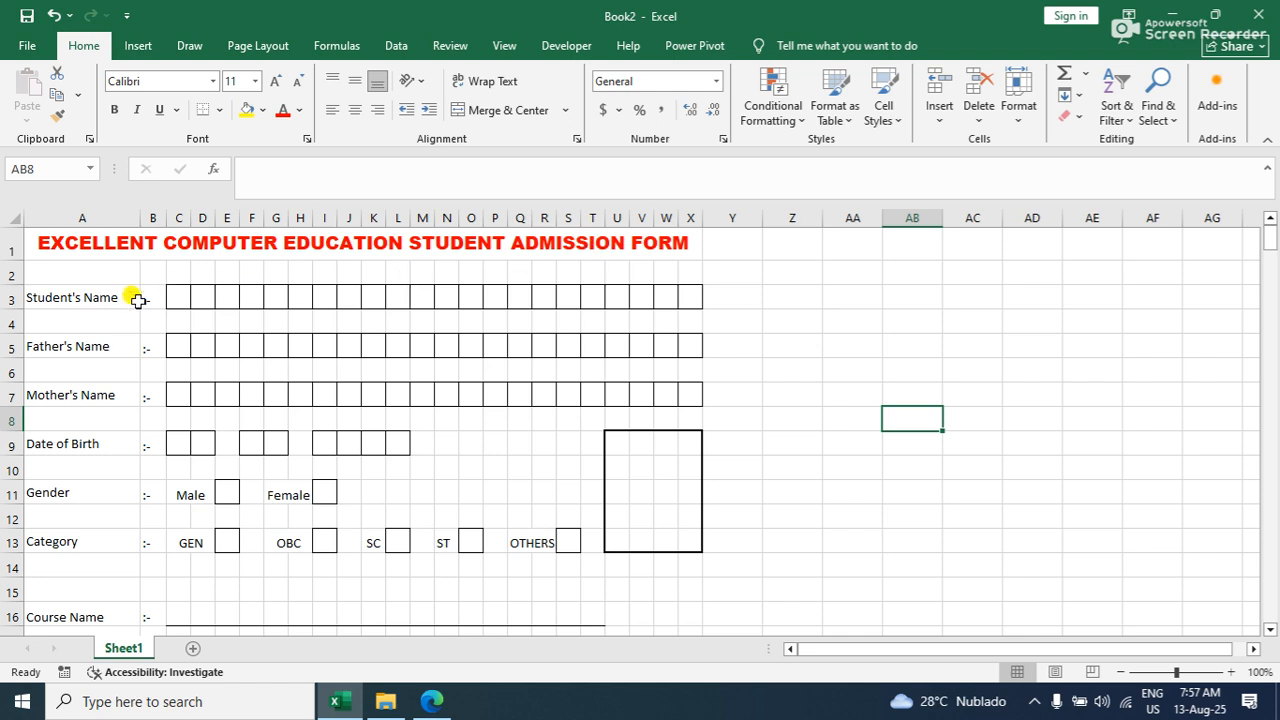
pyautogui.moveTo(140, 291); pyautogui.dragTo(145, 540)
pyautogui.click(355, 80)
pyautogui.click(355, 110)
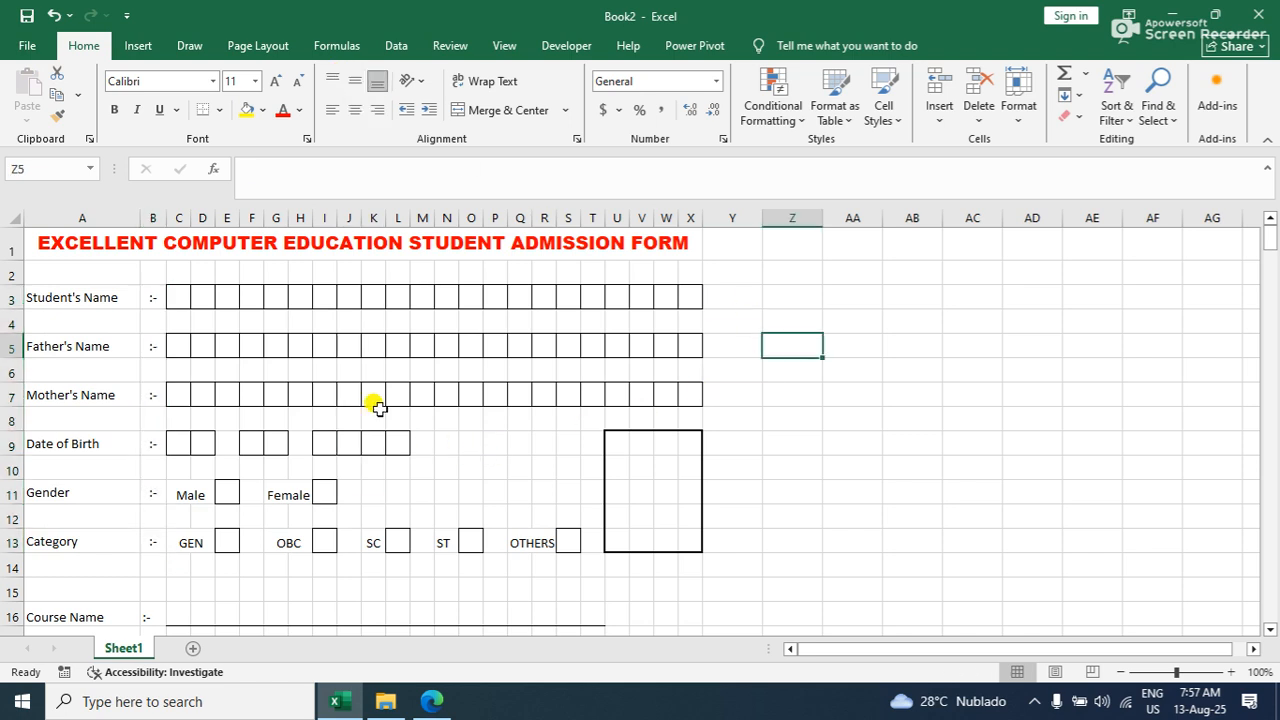
# Export the sheet as a PDF named DRBHRFHB on the Desktop, opening it after publishing
pyautogui.click(24, 45)
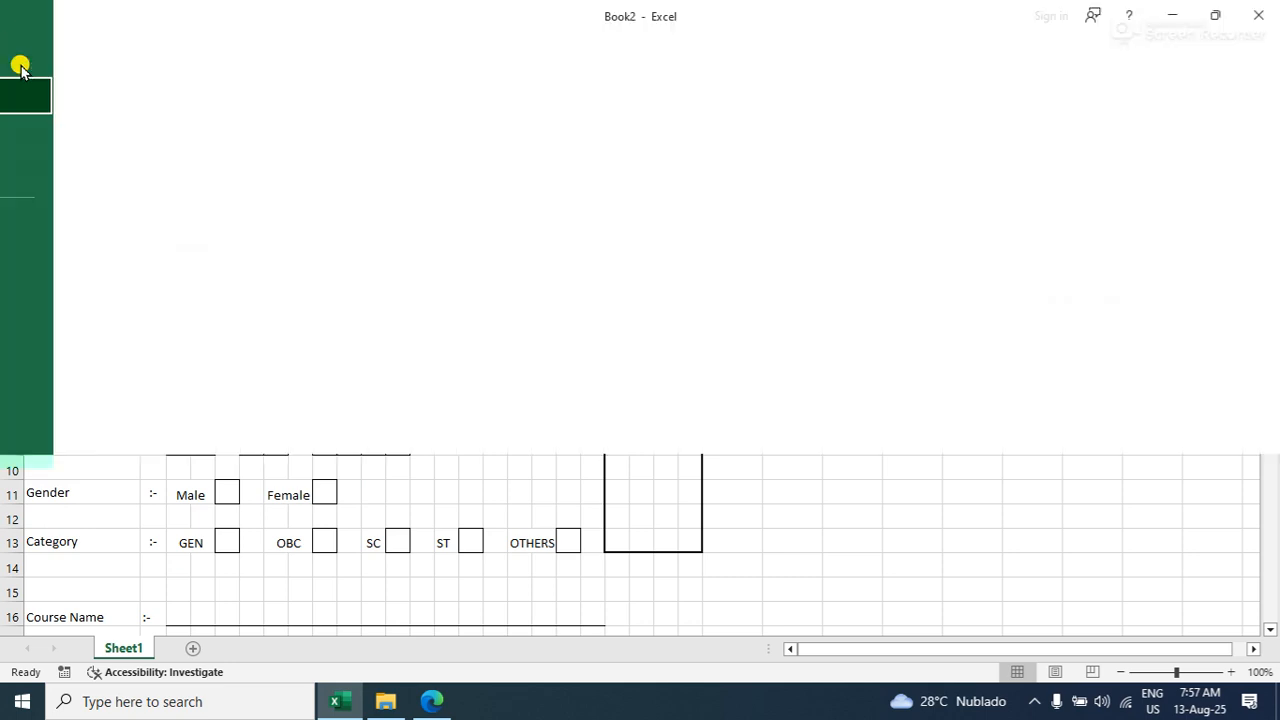
pyautogui.click(63, 386)
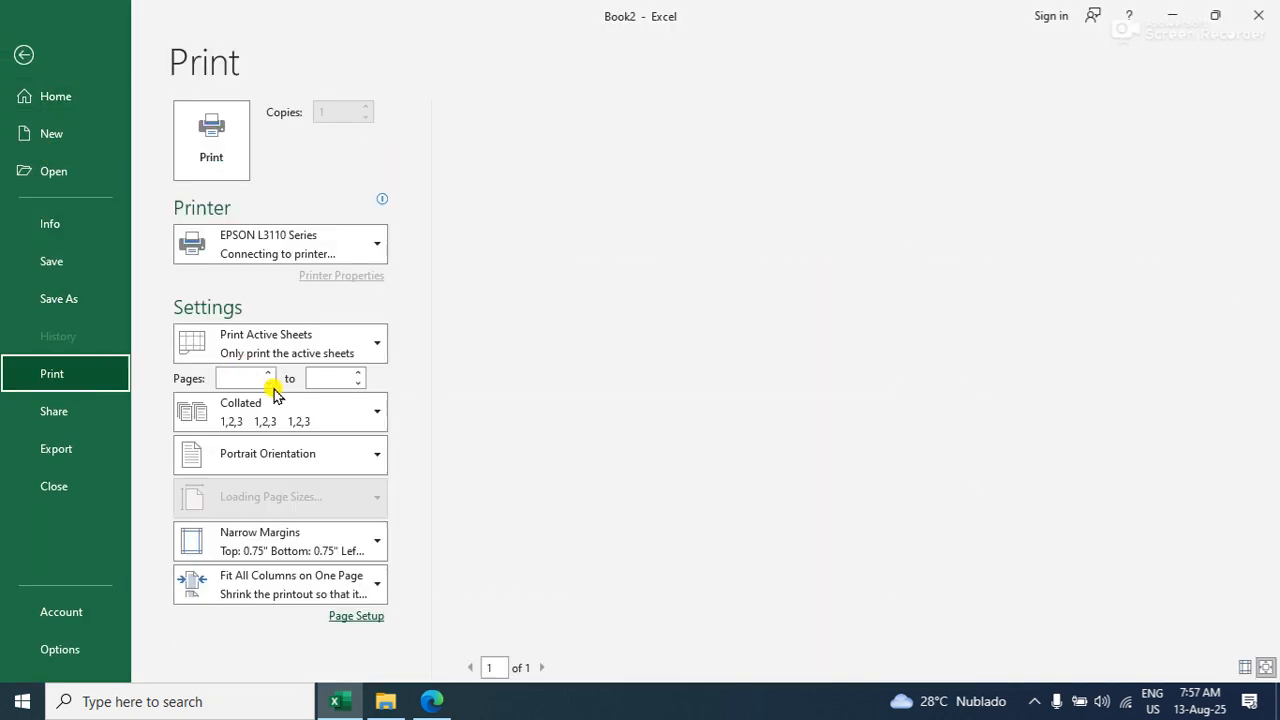
pyautogui.click(60, 446)
pyautogui.click(500, 266)
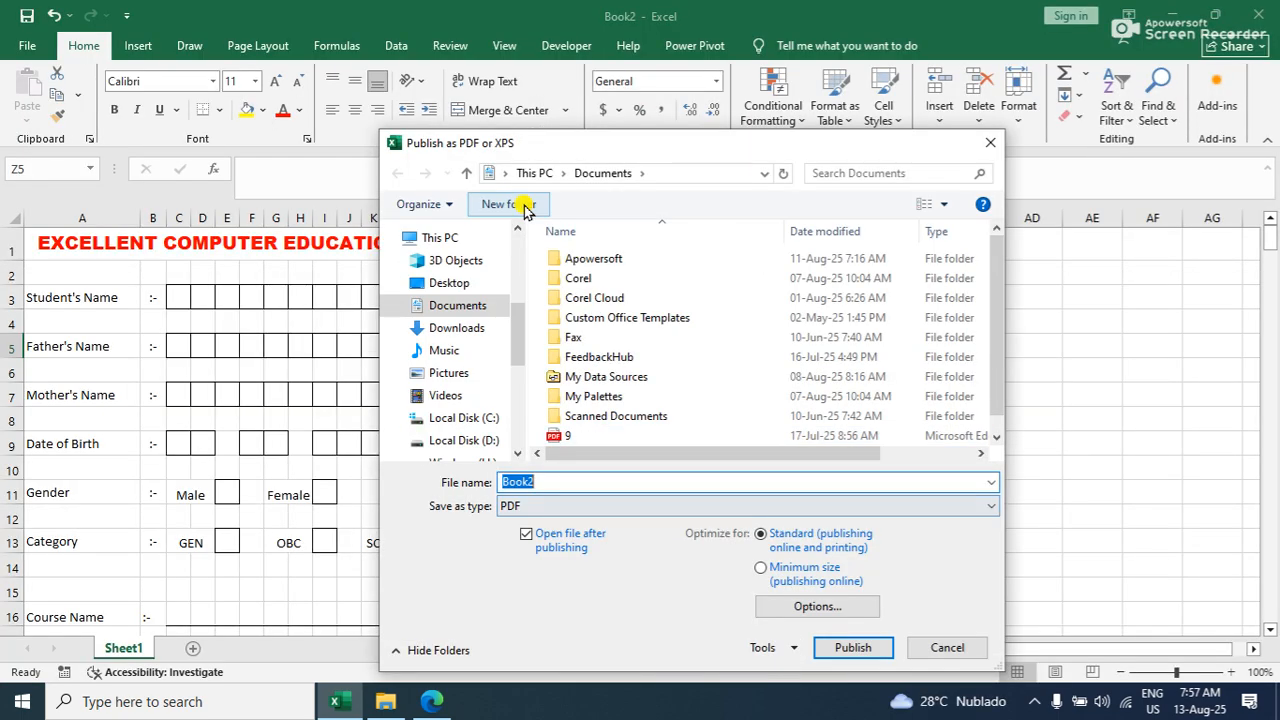
pyautogui.click(505, 178)
pyautogui.click(505, 192)
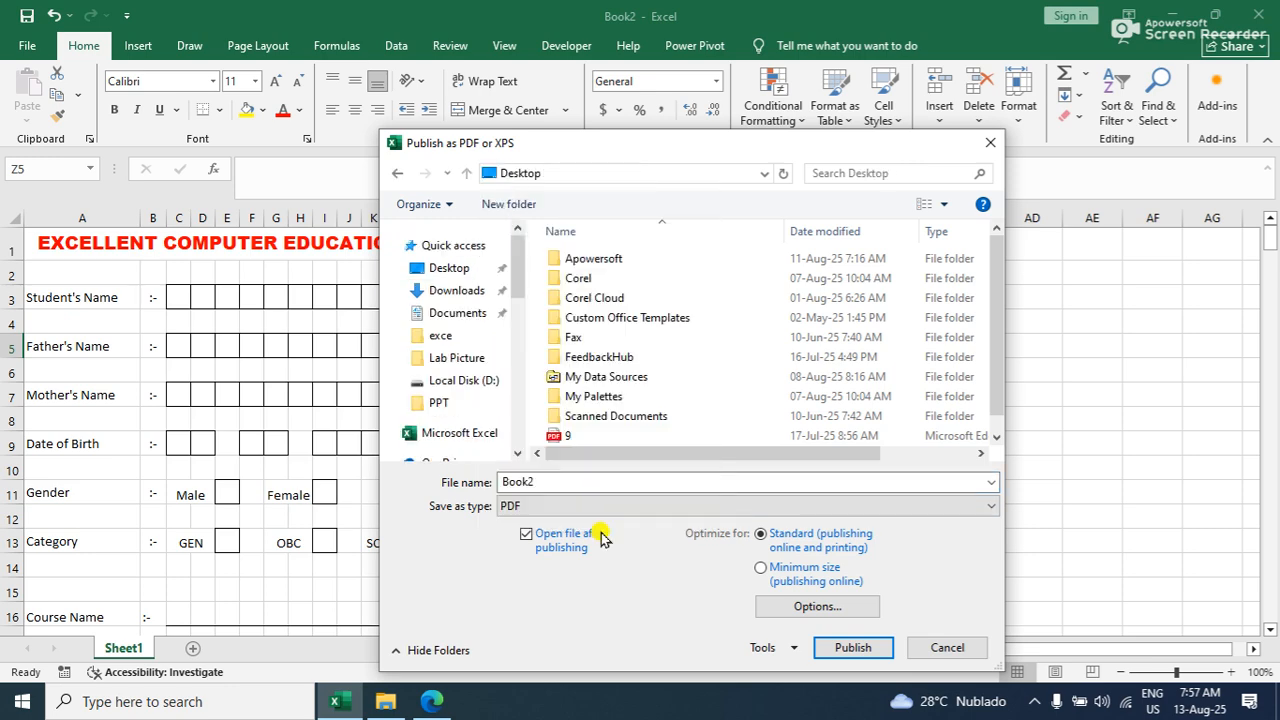
pyautogui.write('DRBHRFHB')
pyautogui.click(826, 650)
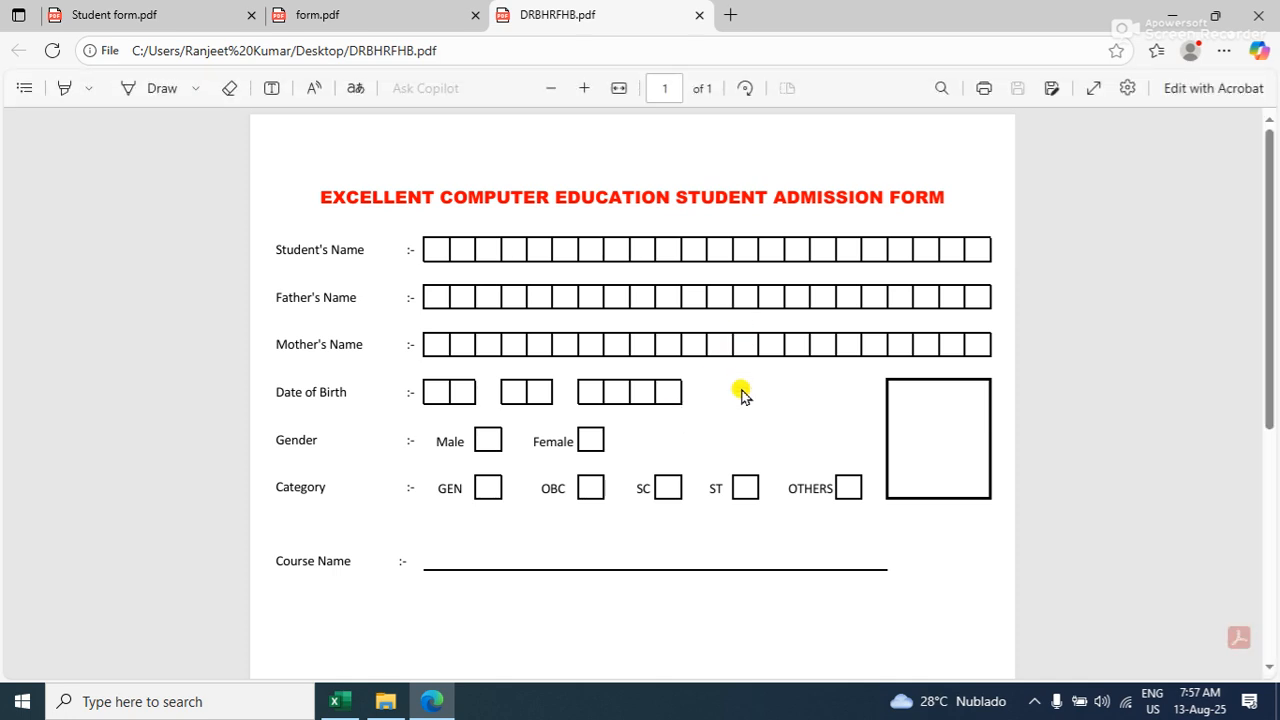
# Review the whole exported form page, close the PDF viewer and look over the worksheet rows below the form
pyautogui.scroll(-2, 741, 393)
pyautogui.scroll(2, 741, 393)
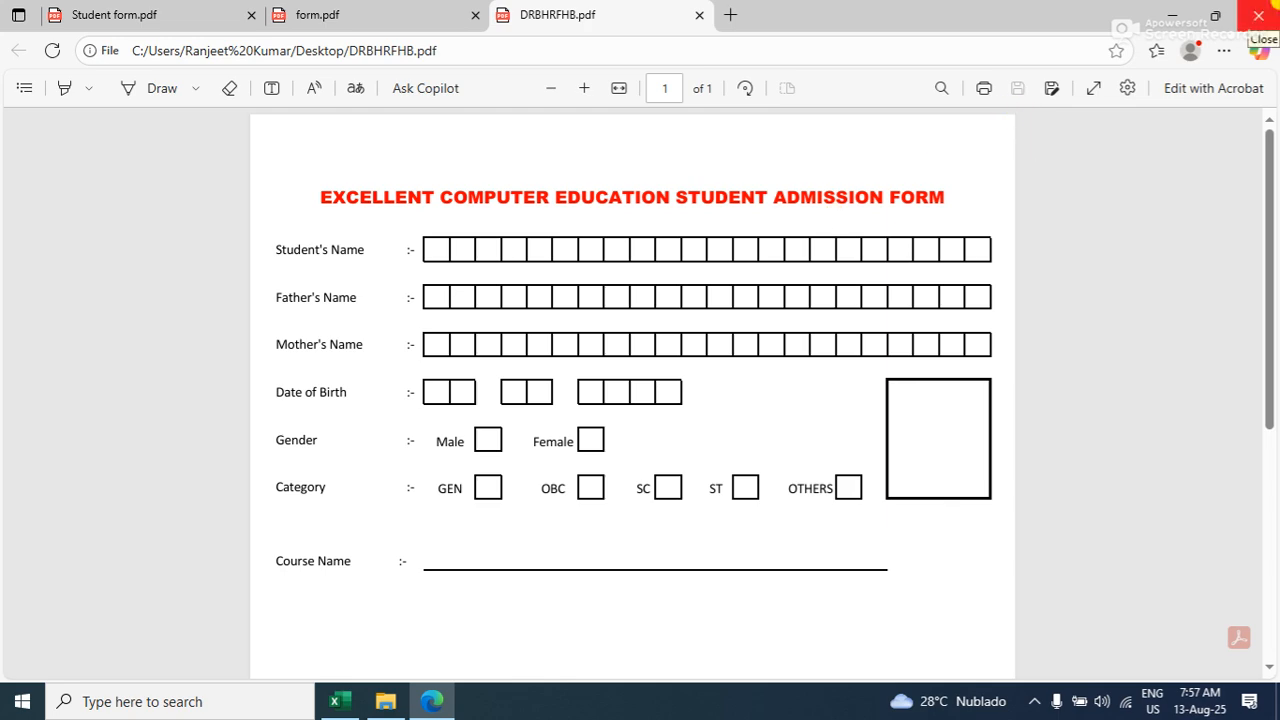
pyautogui.click(1258, 15)
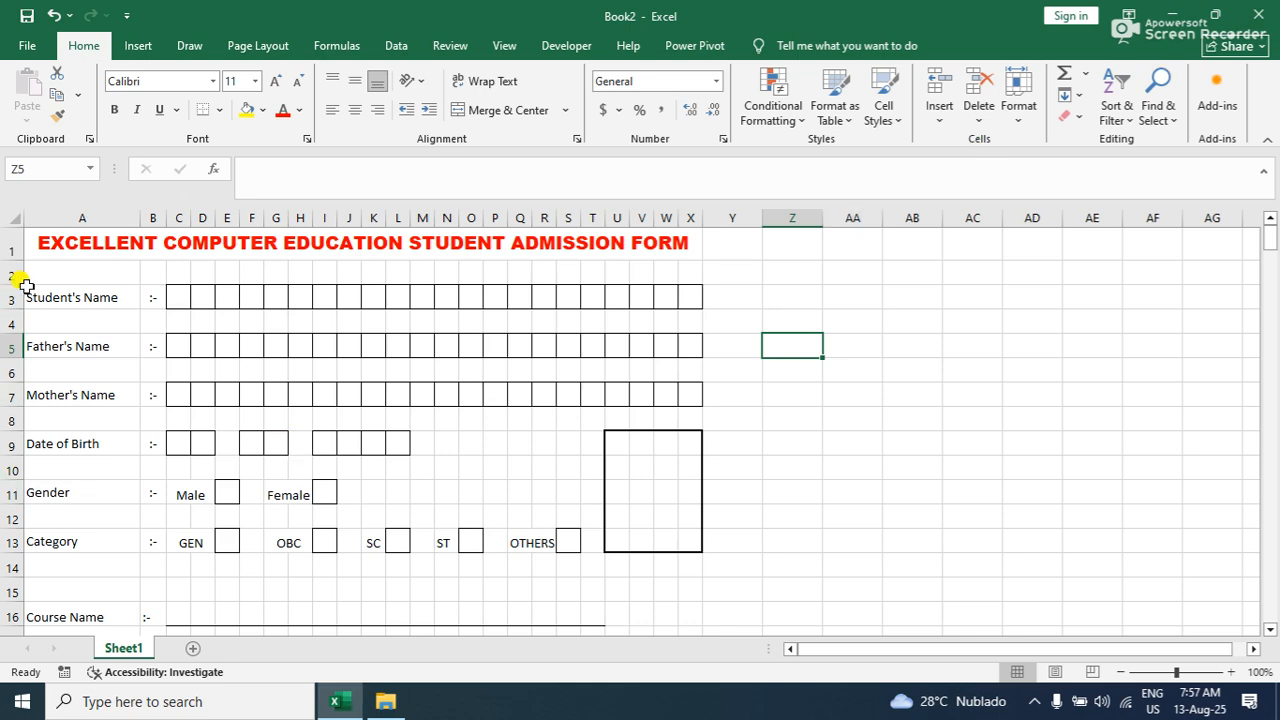
pyautogui.scroll(-8, 543, 335)
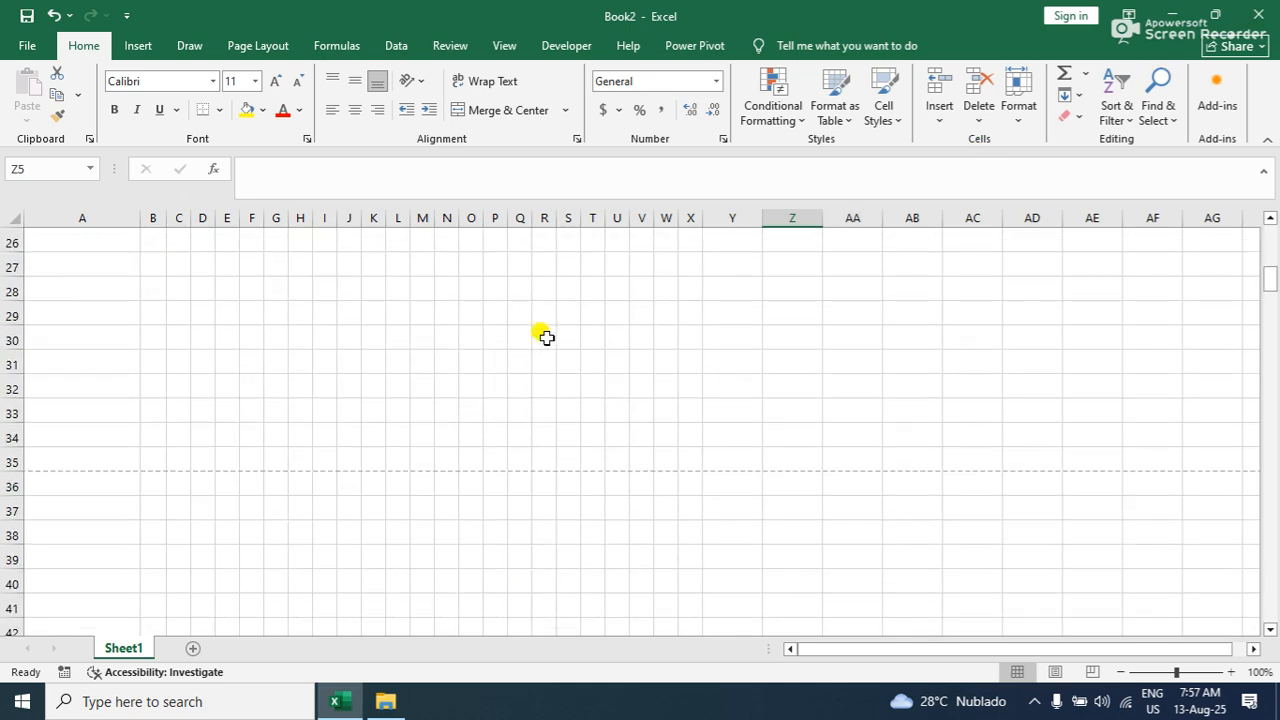